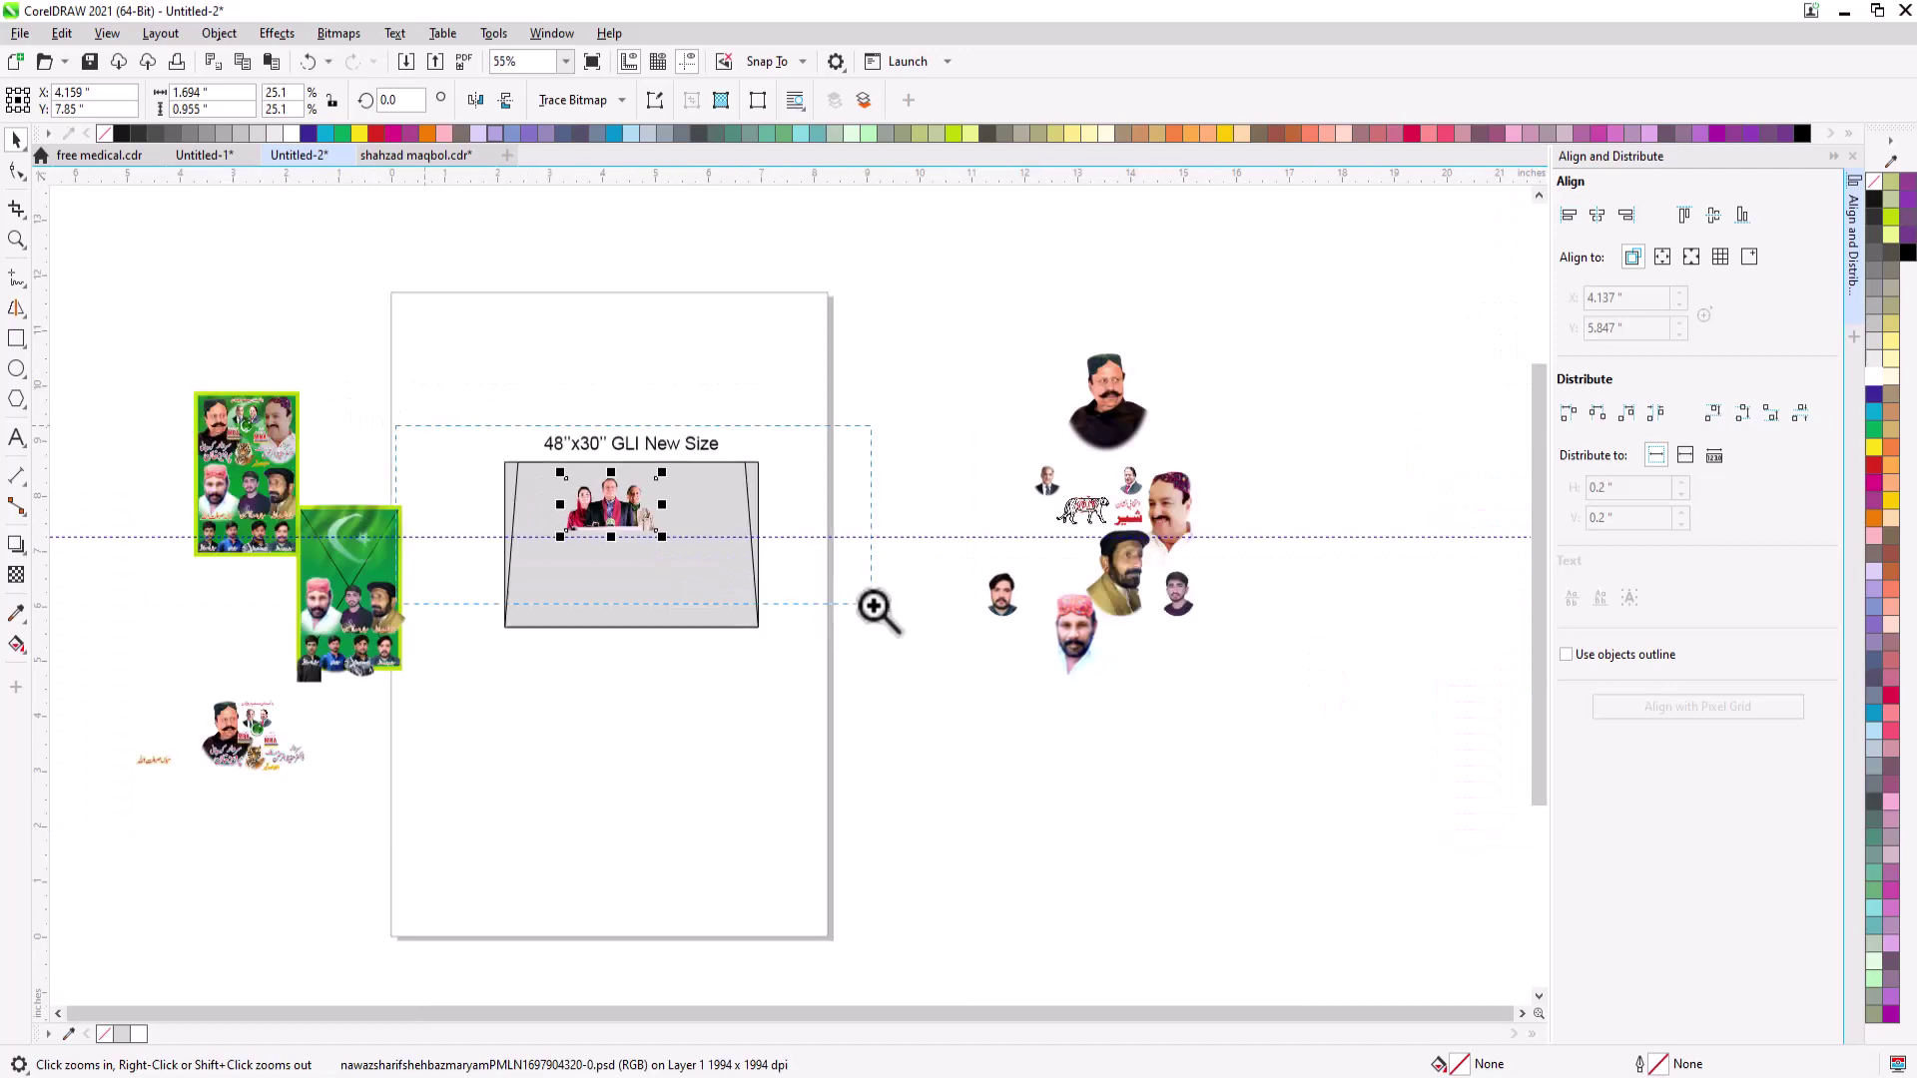
# - Enlarge the three-leader photo to about 2.2 inches wide and centre it horizontally near the grey panel's upper edge
pyautogui.moveTo(914, 480); pyautogui.dragTo(948, 457)
pyautogui.moveTo(853, 564); pyautogui.dragTo(853, 543)
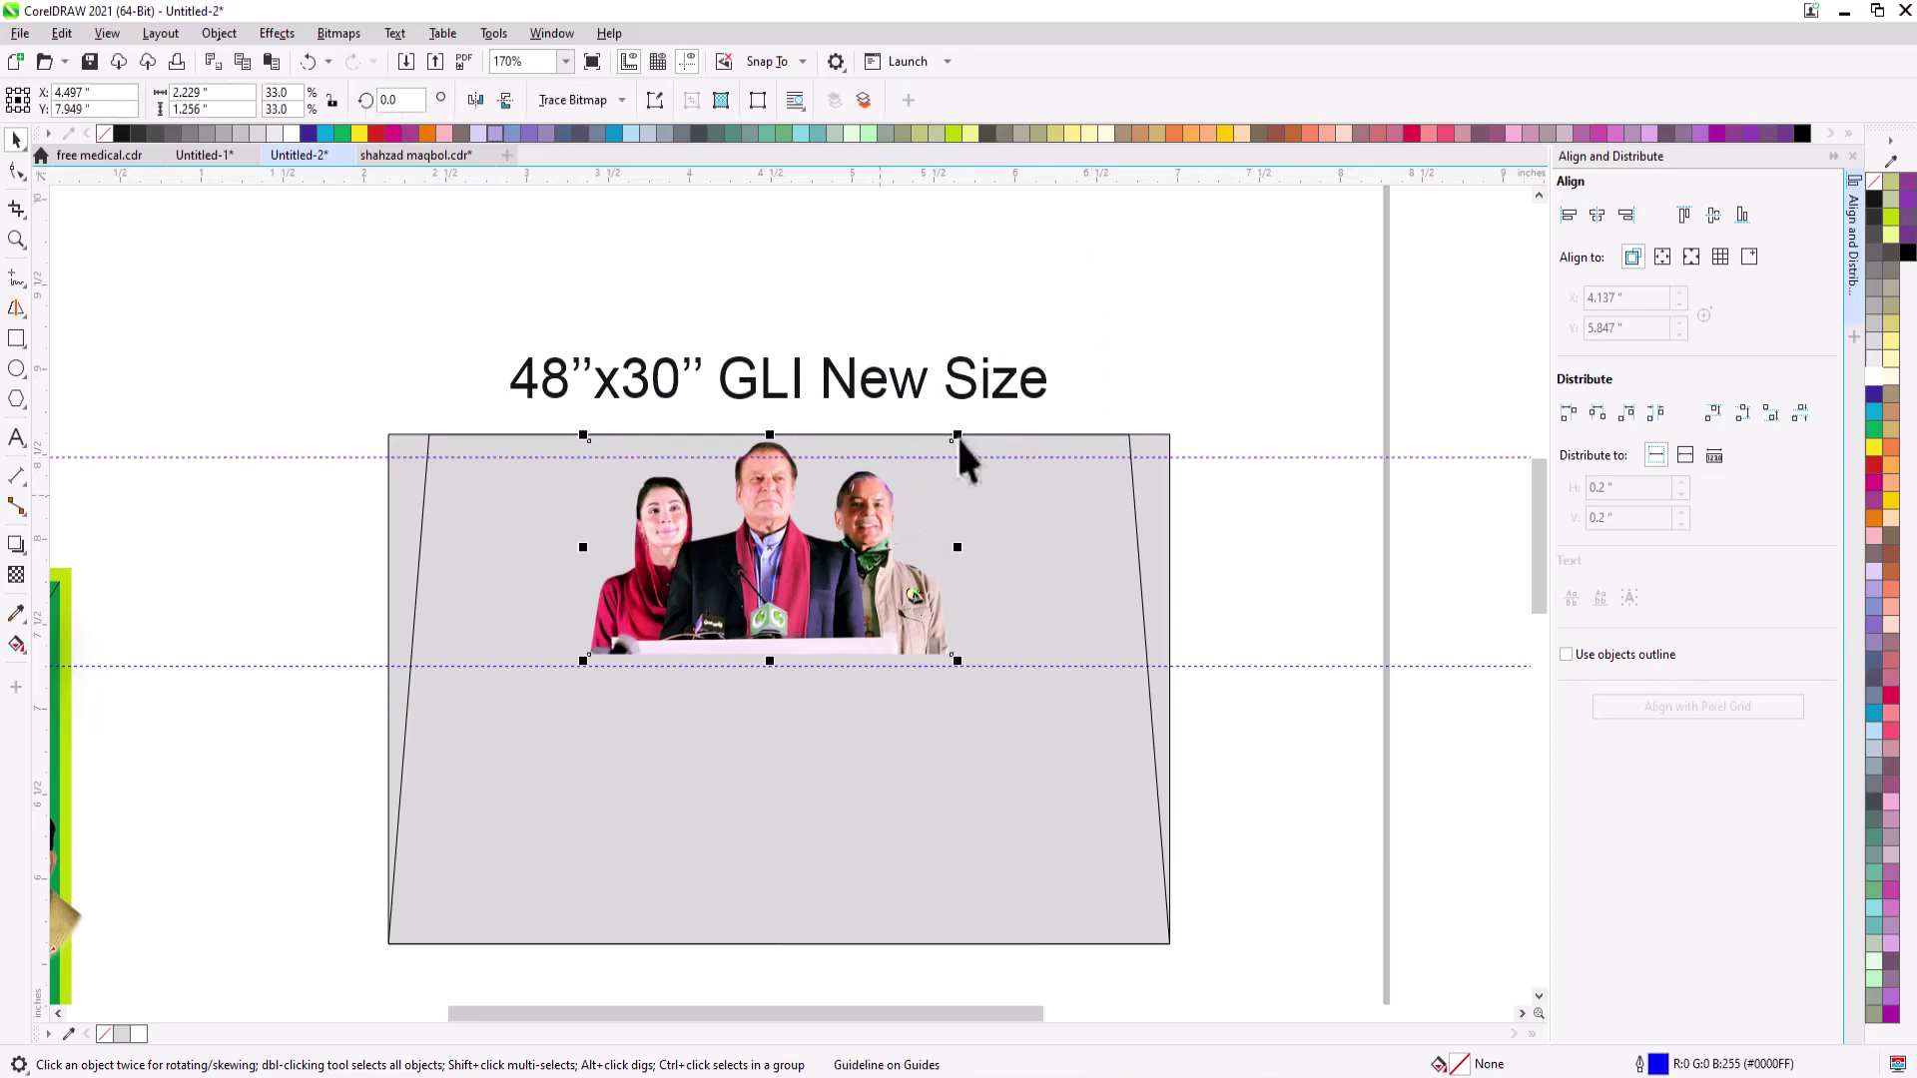
pyautogui.moveTo(956, 435); pyautogui.dragTo(952, 433)
pyautogui.keyDown('shift'); pyautogui.click(980, 517); pyautogui.keyUp('shift')
pyautogui.press('c')
pyautogui.press('Escape')
pyautogui.scroll(-2, 879, 512)
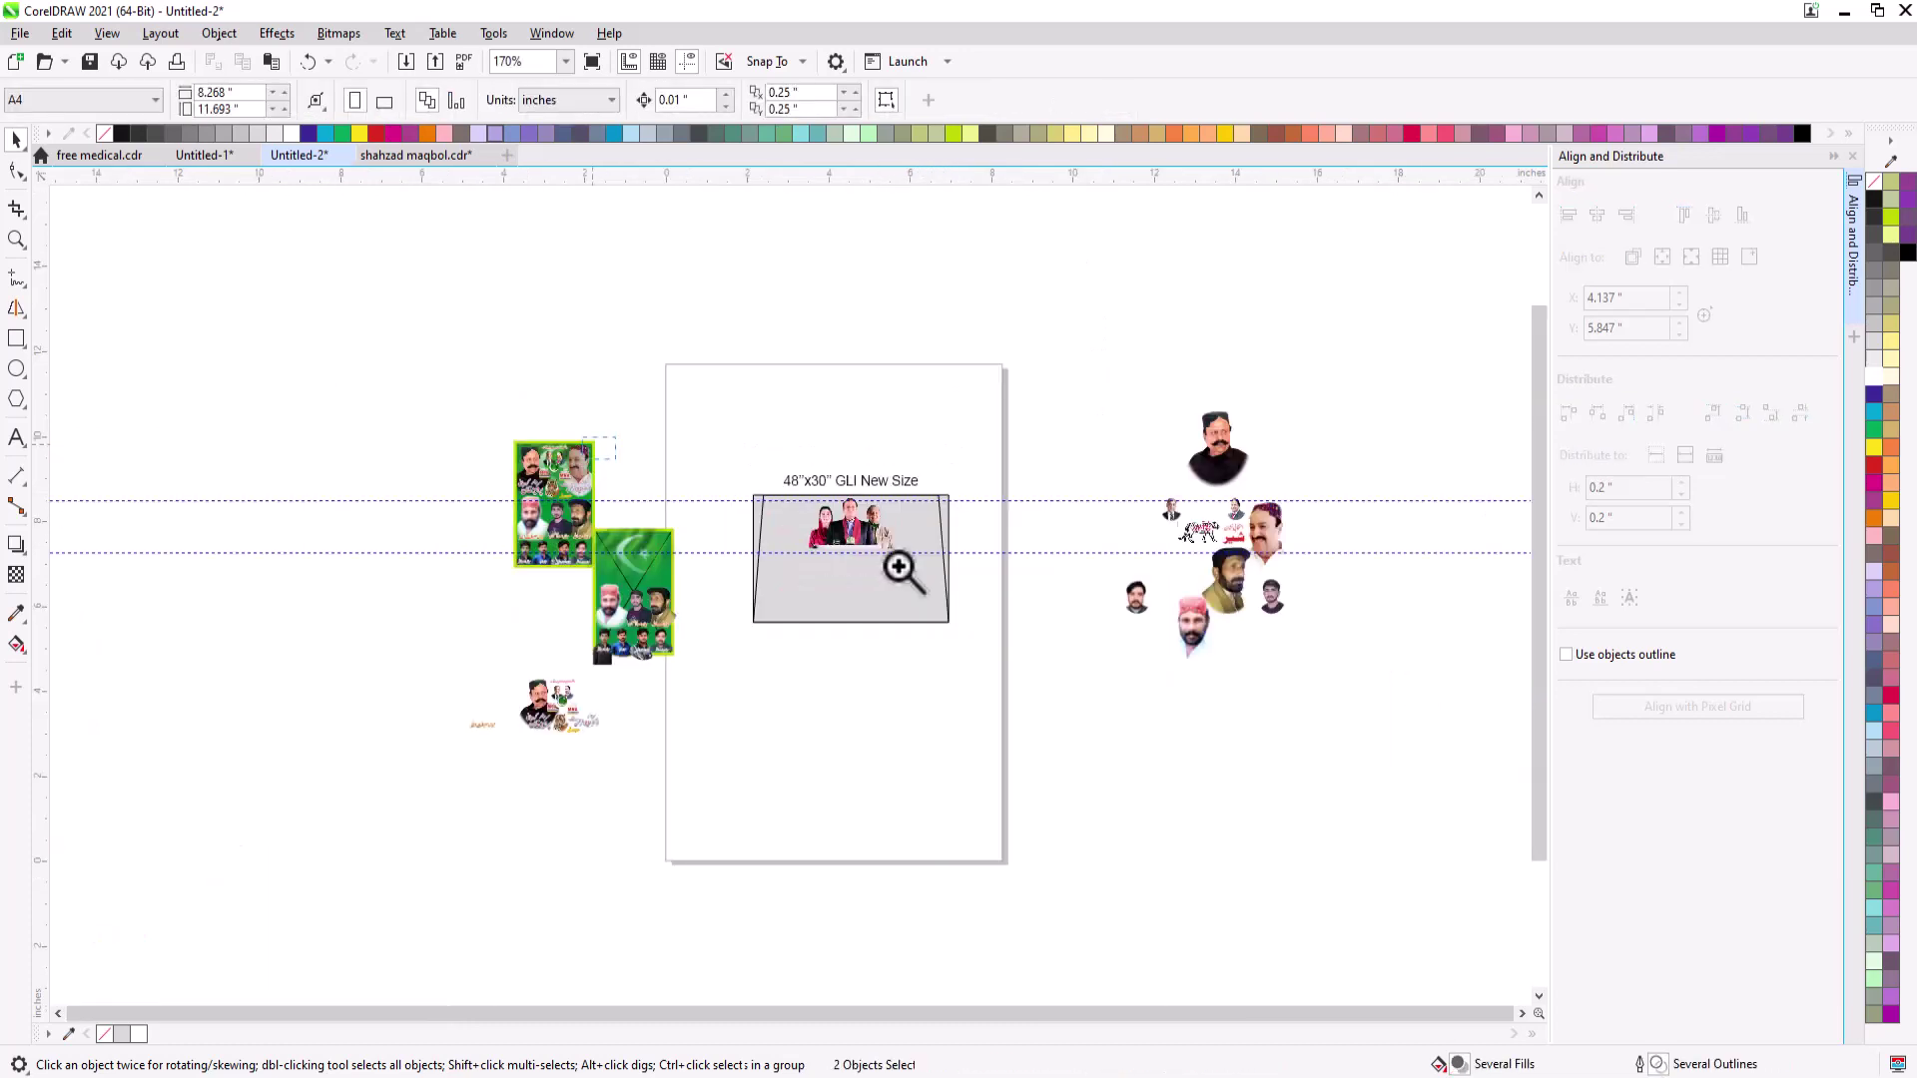
# - Place the smiling man's portrait at the right side of the panel and scale it to about 1.6 inches wide
pyautogui.scroll(1, 1101, 503)
pyautogui.moveTo(1450, 584); pyautogui.dragTo(783, 572)
pyautogui.scroll(3, 663, 559)
pyautogui.moveTo(924, 603); pyautogui.dragTo(813, 588)
pyautogui.moveTo(942, 497); pyautogui.dragTo(1008, 504)
pyautogui.moveTo(828, 534); pyautogui.dragTo(846, 534)
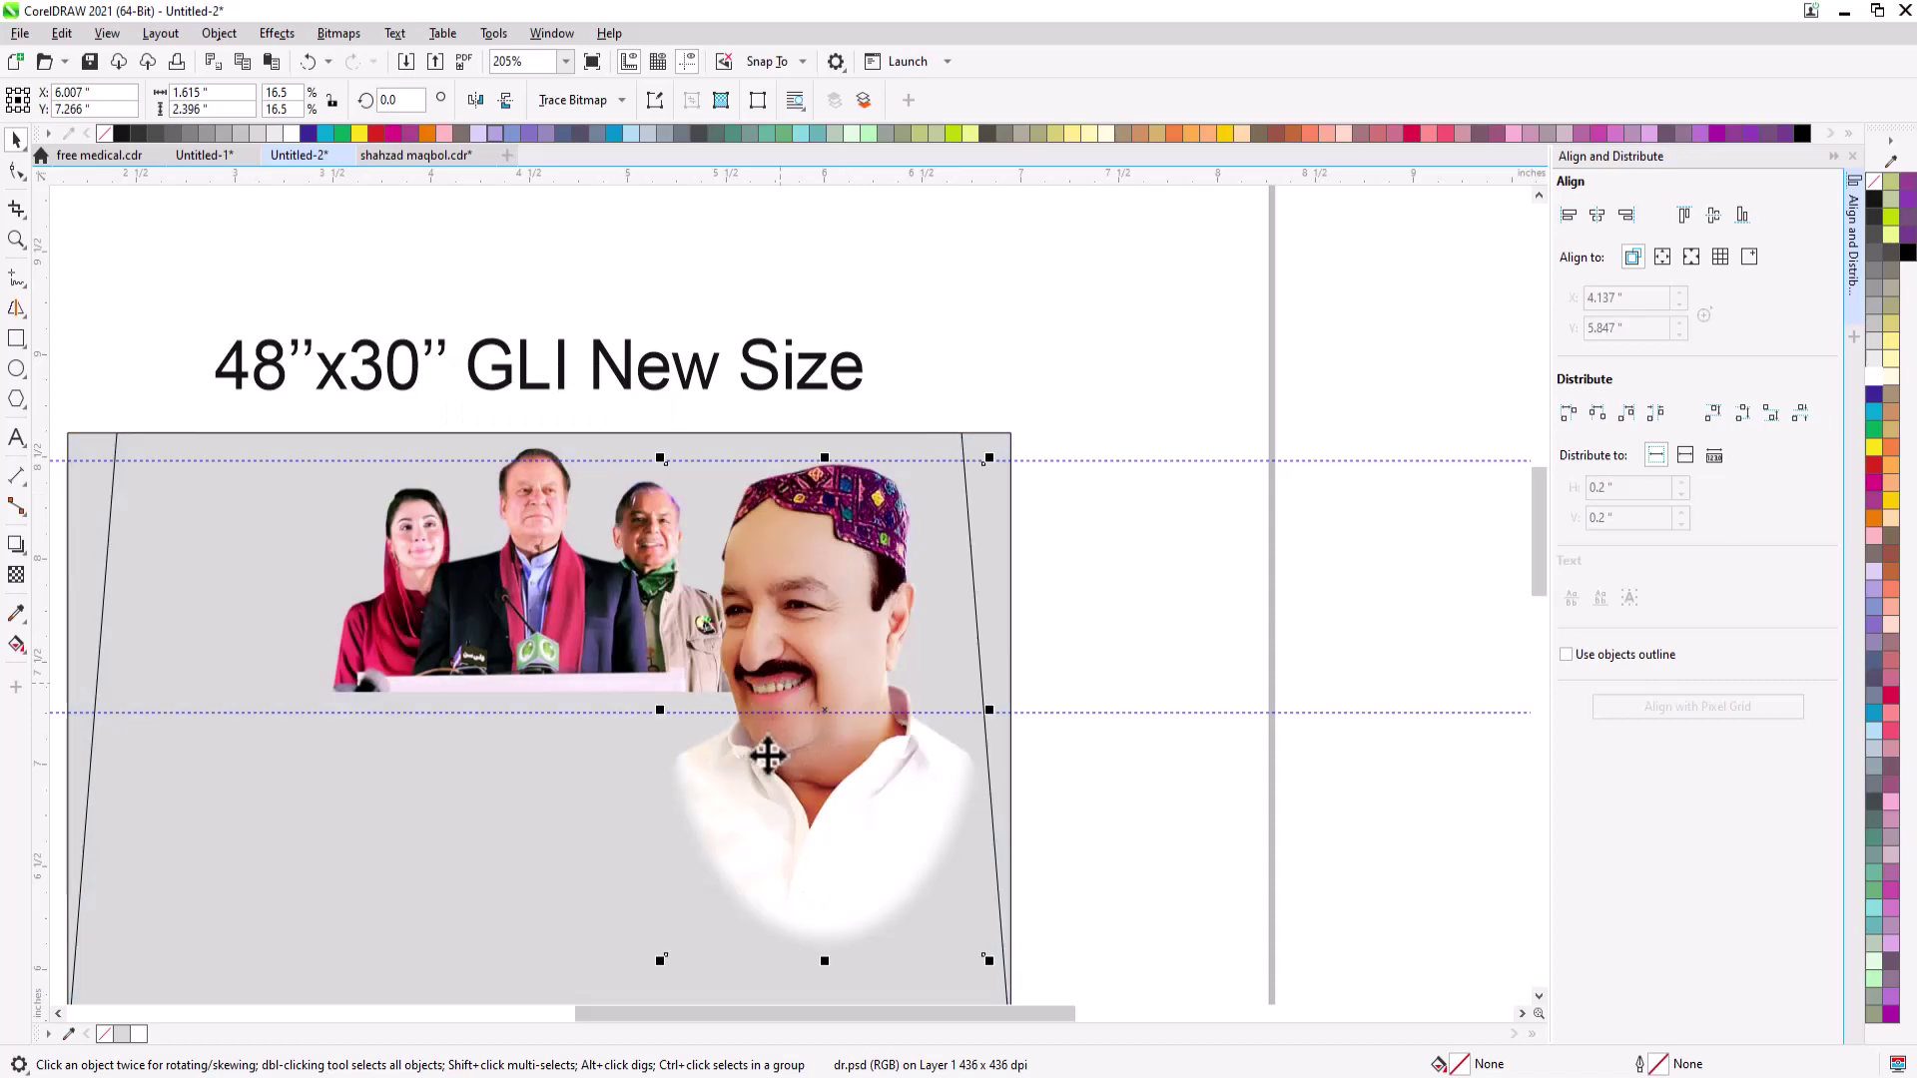
# - Lower the horizontal guideline to about 6.335 inches and shrink the smiling man's portrait to about 1.54 inches wide
pyautogui.press('Escape')
pyautogui.moveTo(955, 712); pyautogui.dragTo(944, 899)
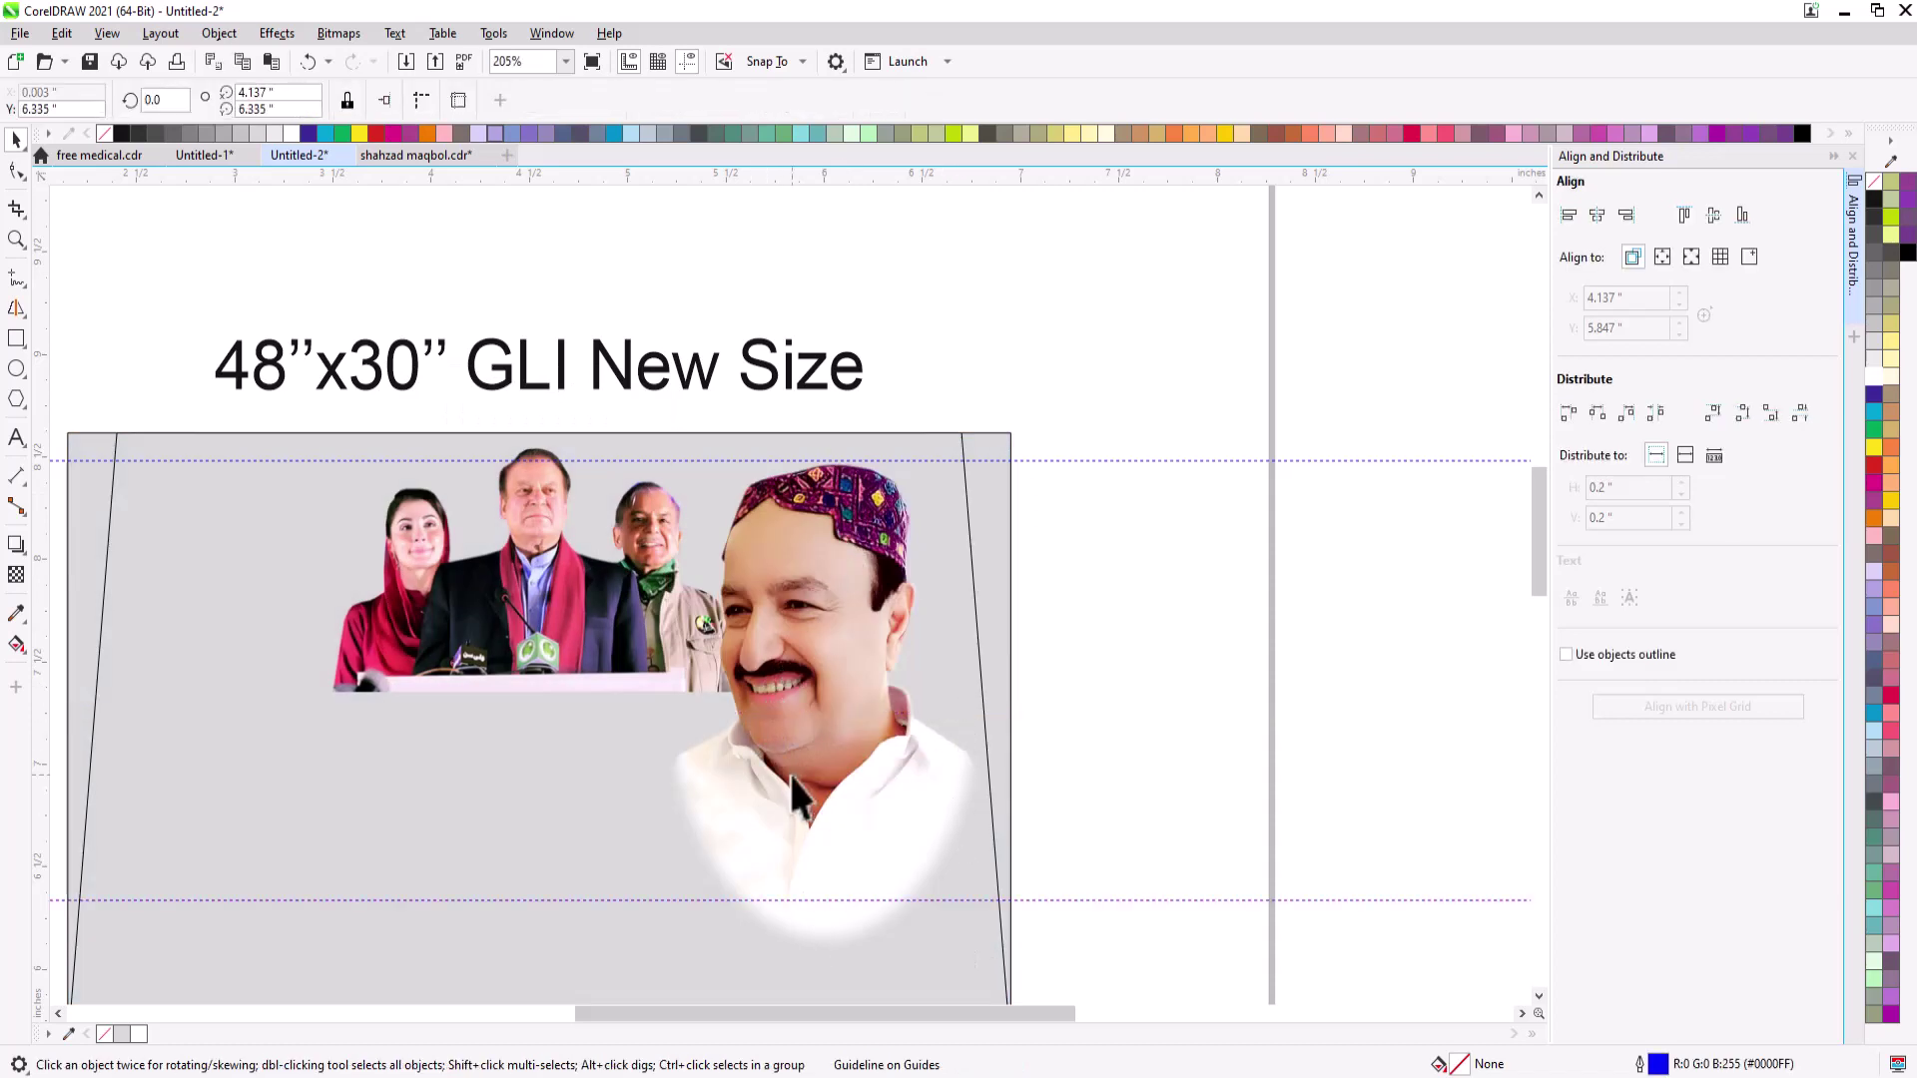
pyautogui.click(672, 943)
pyautogui.moveTo(659, 961); pyautogui.dragTo(682, 940)
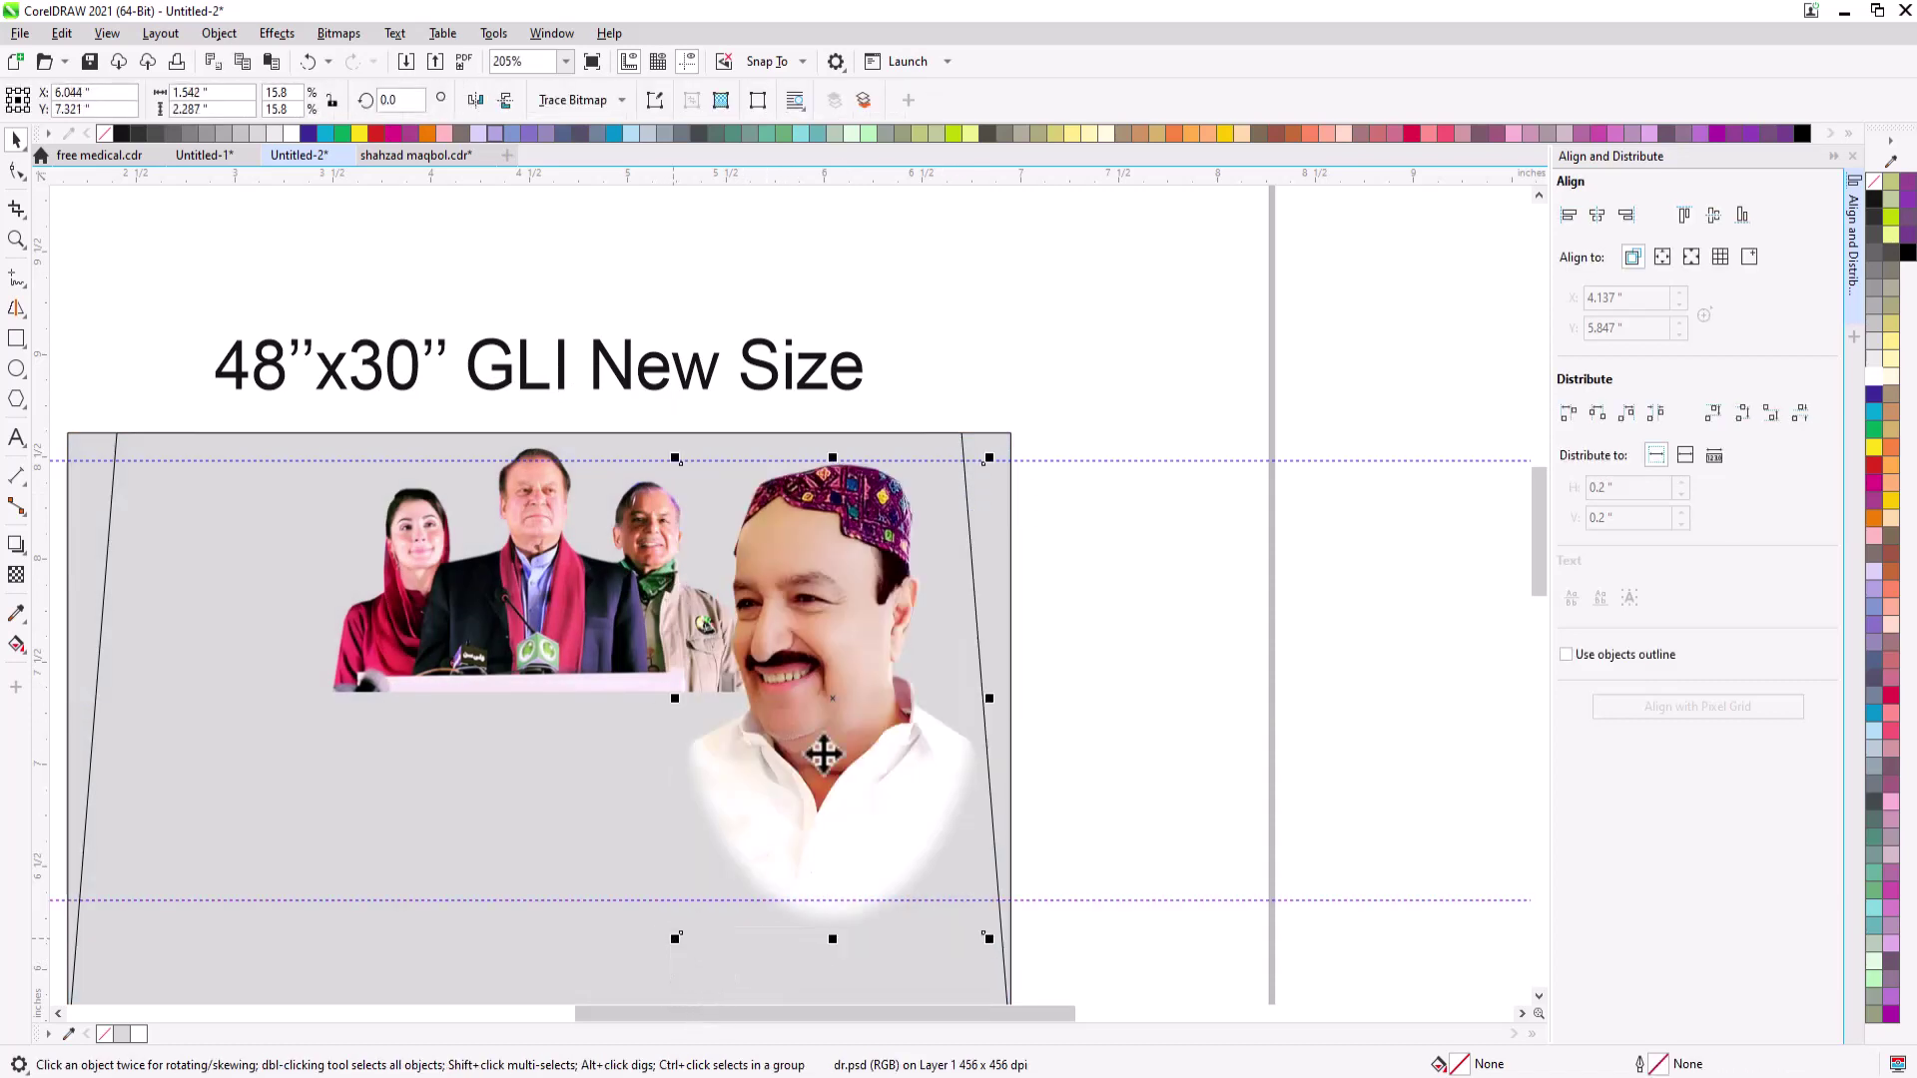
# - Place the moustached man's portrait at the panel's left side, facing inward, and enlarge it to about 1.76 inches wide
pyautogui.scroll(-4, 699, 649)
pyautogui.scroll(2, 1173, 719)
pyautogui.moveTo(1266, 469); pyautogui.dragTo(487, 620)
pyautogui.scroll(2, 507, 669)
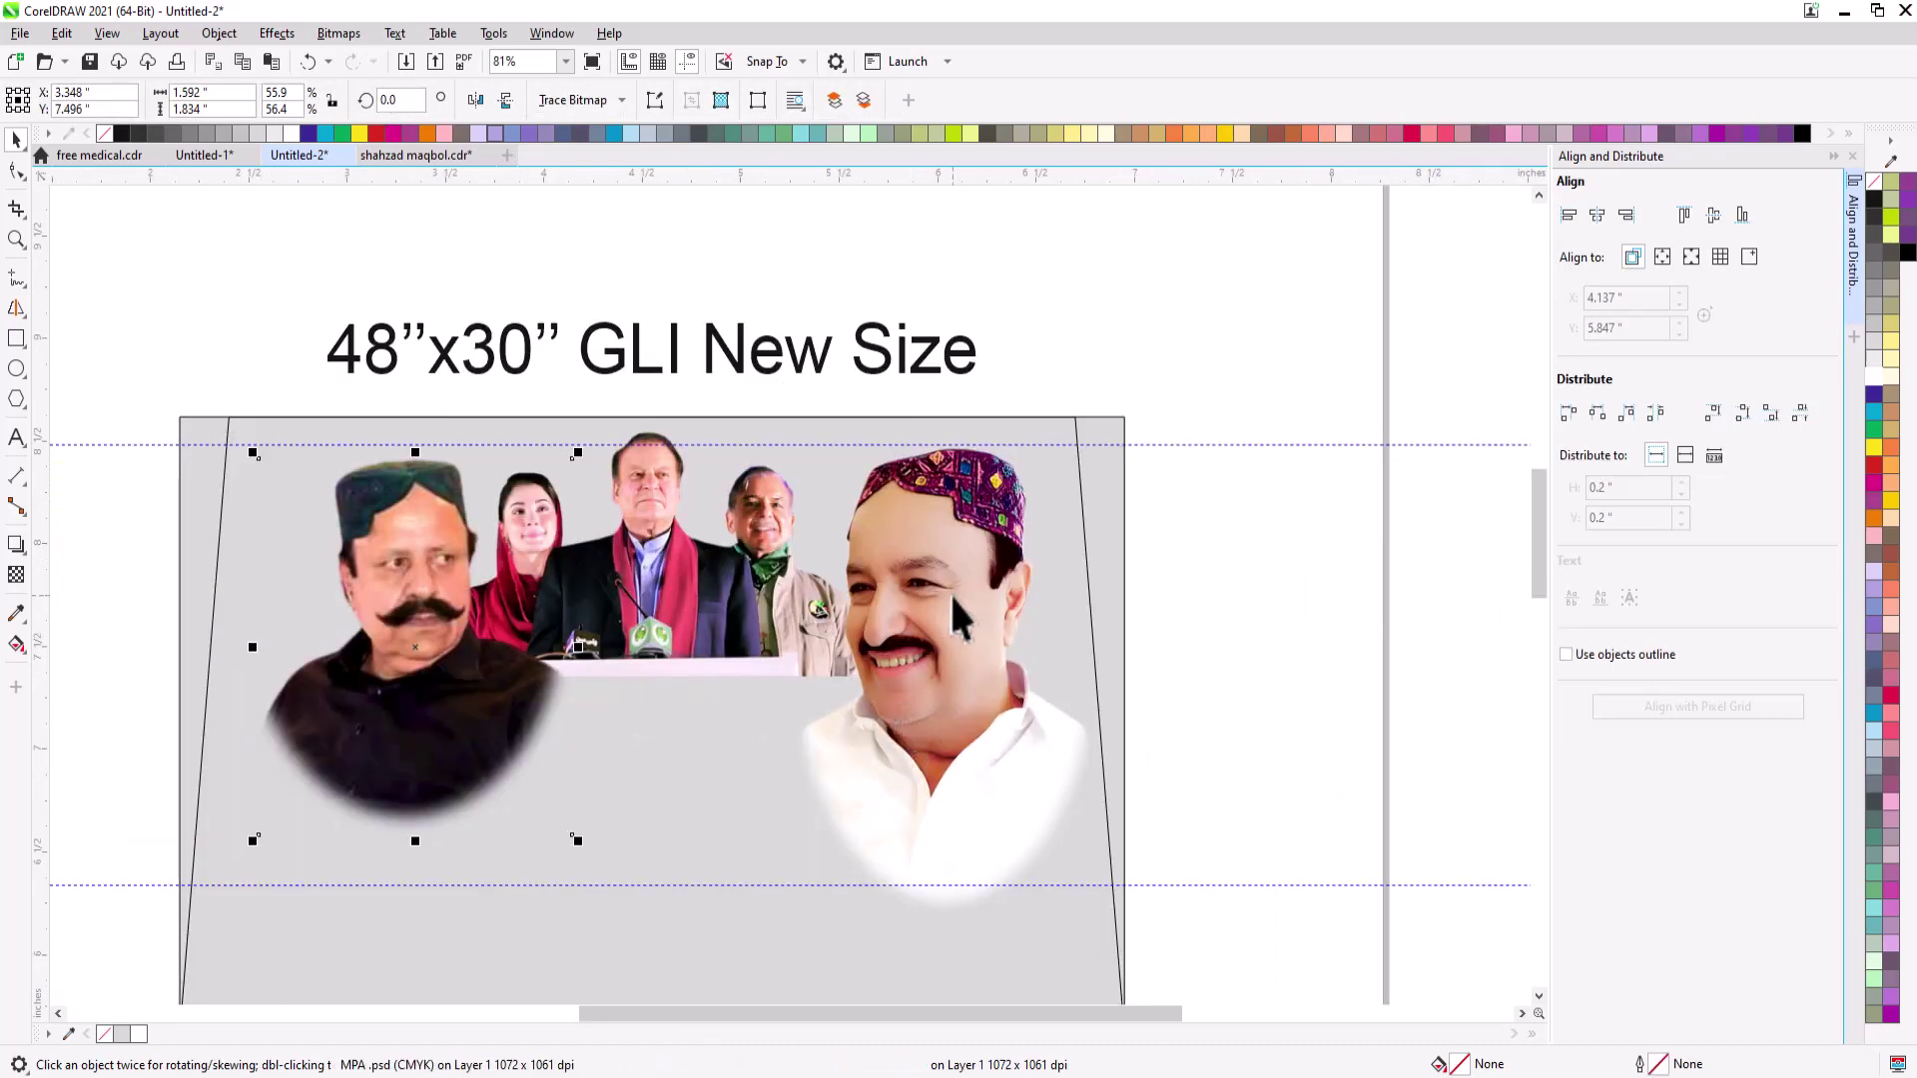
pyautogui.click(424, 509)
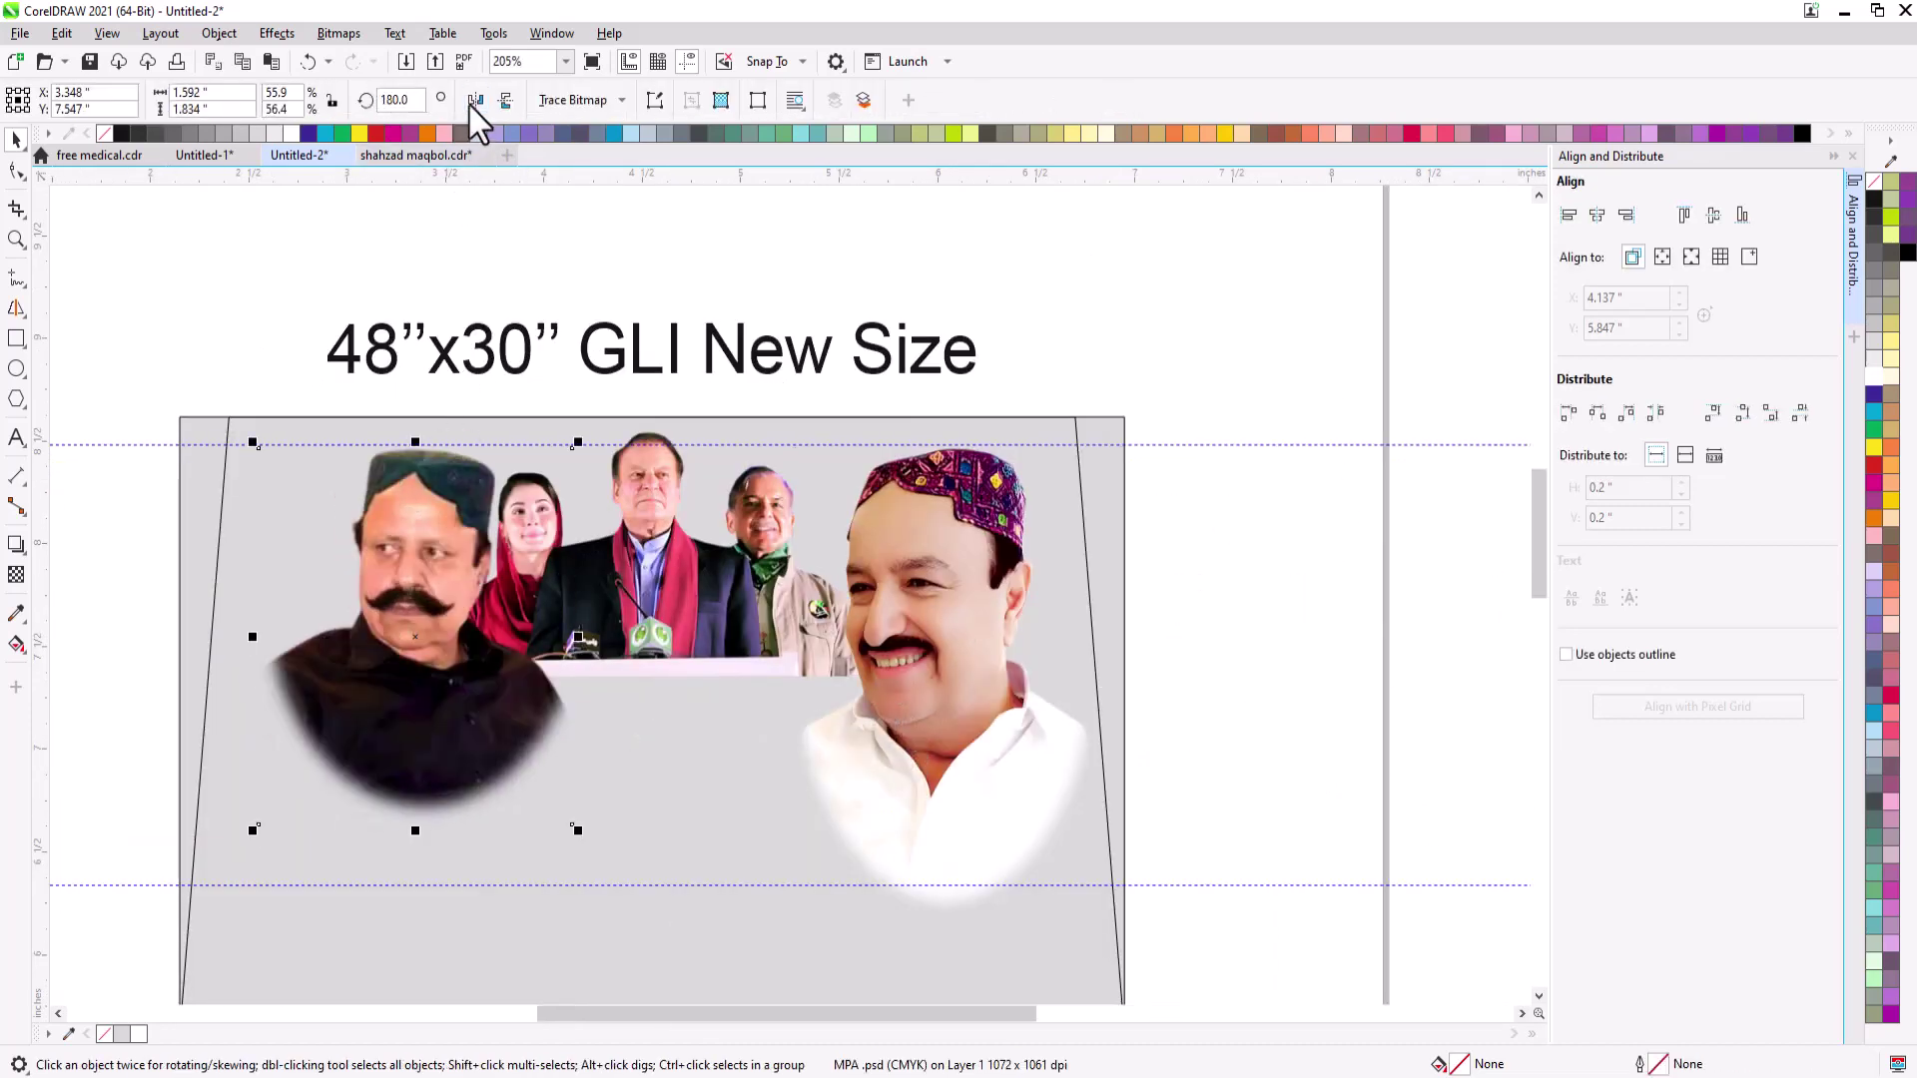
pyautogui.moveTo(399, 484)
pyautogui.mouseDown()
pyautogui.moveTo(379, 465)
pyautogui.moveTo(404, 519)
pyautogui.mouseUp()
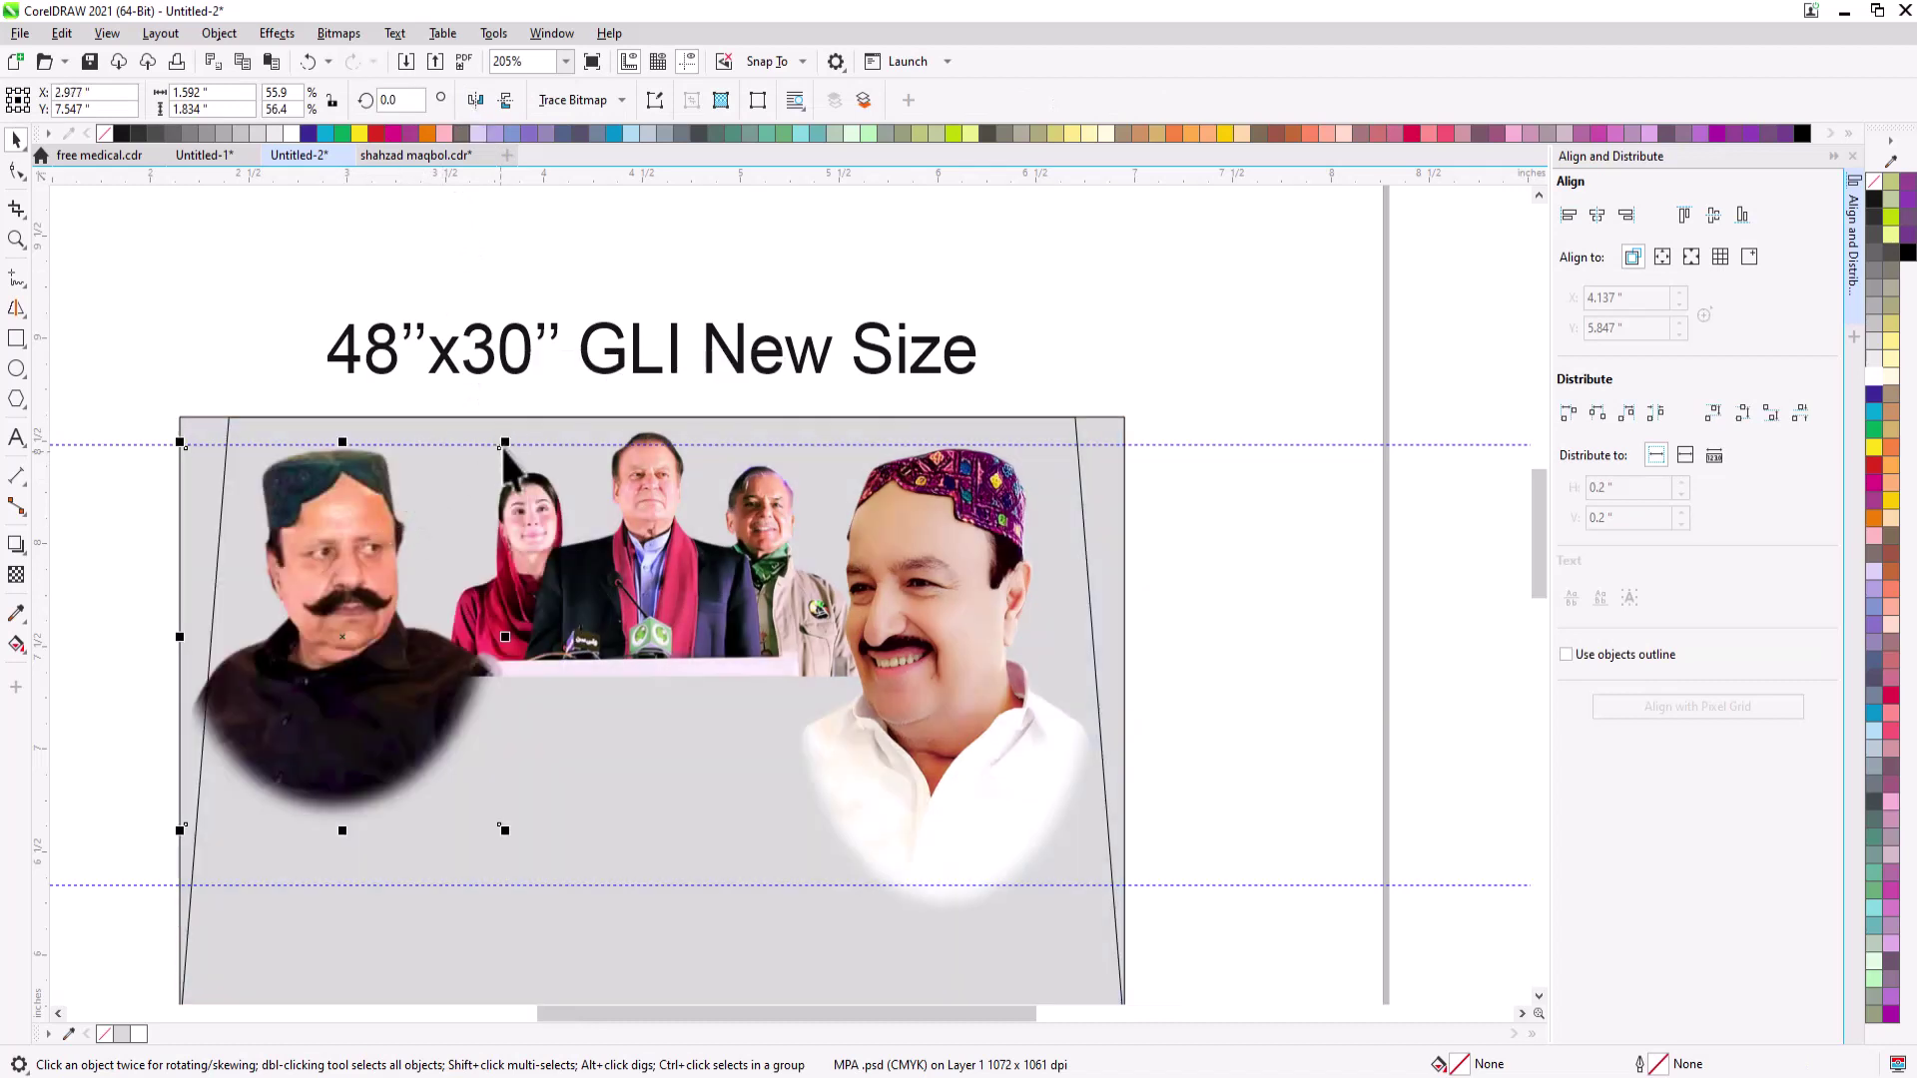
pyautogui.moveTo(505, 832); pyautogui.dragTo(536, 874)
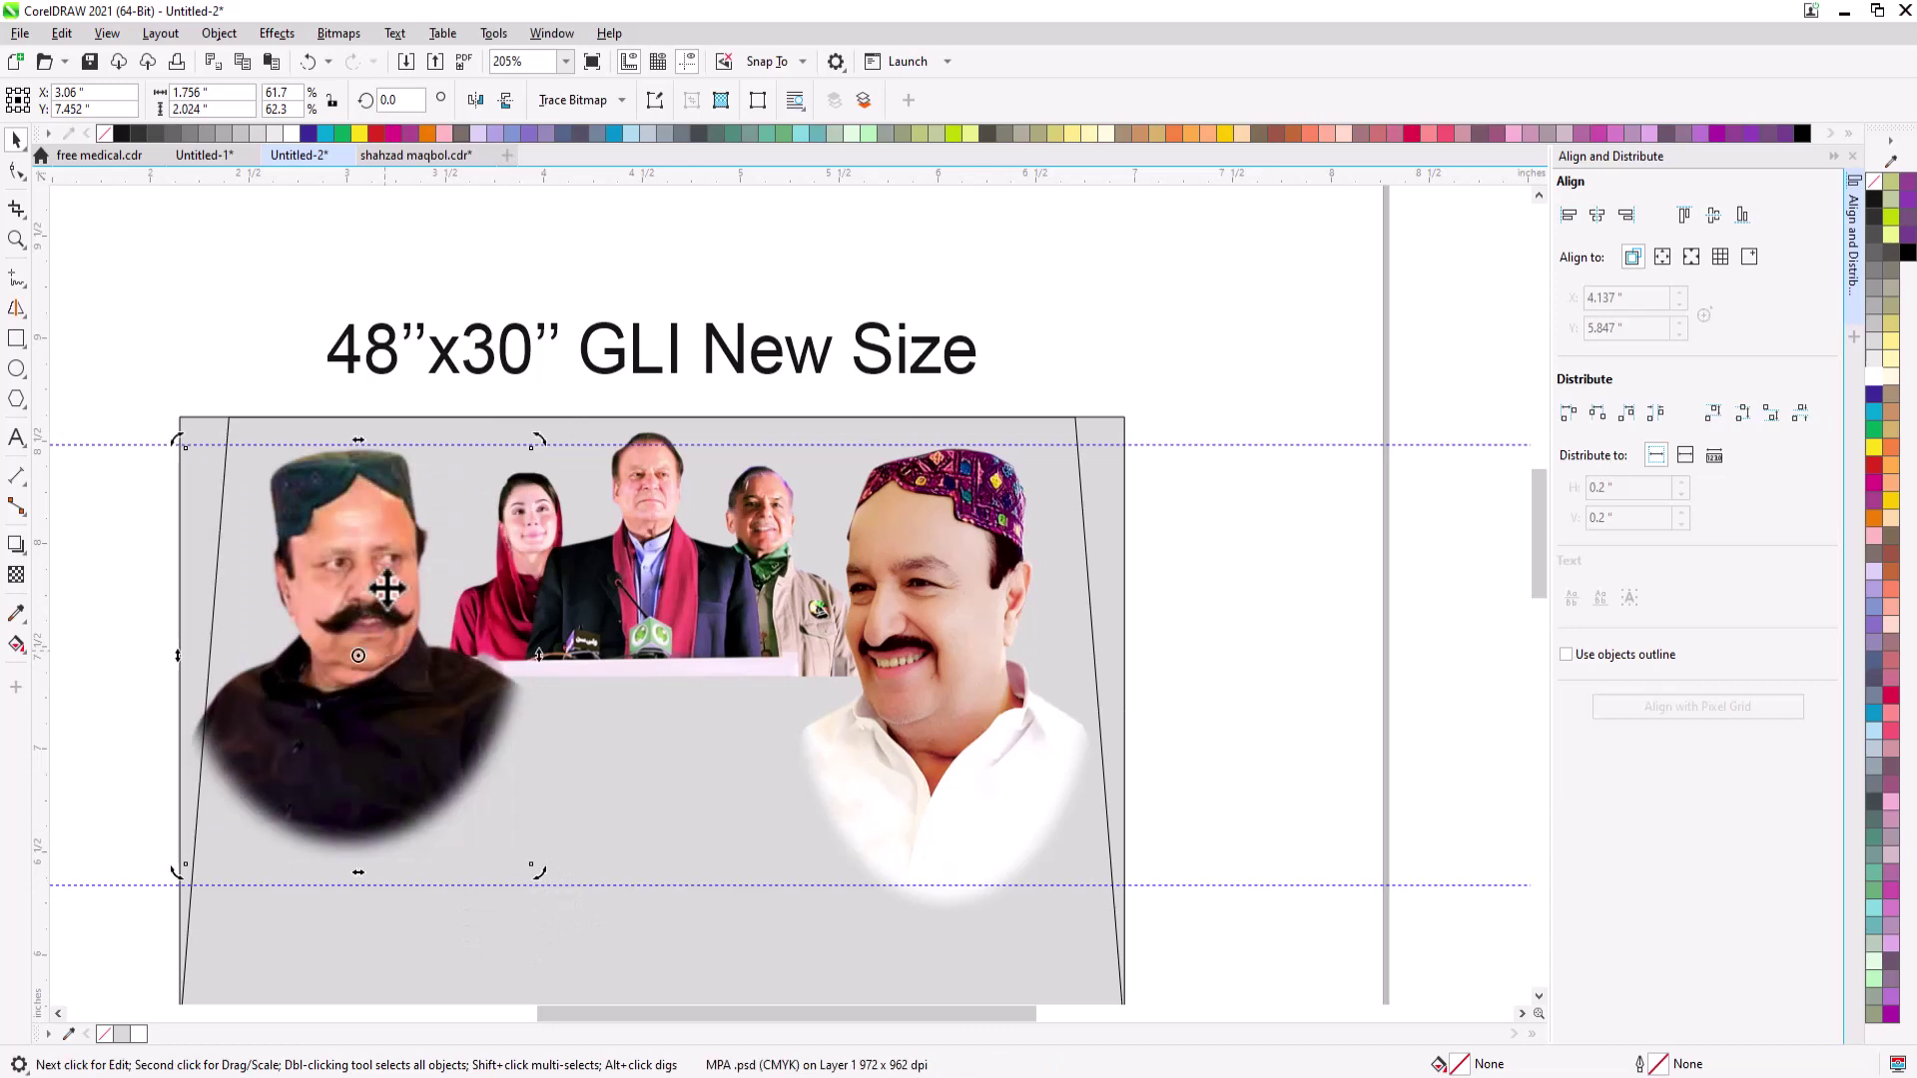
pyautogui.press('Escape')
pyautogui.scroll(-1, 643, 588)
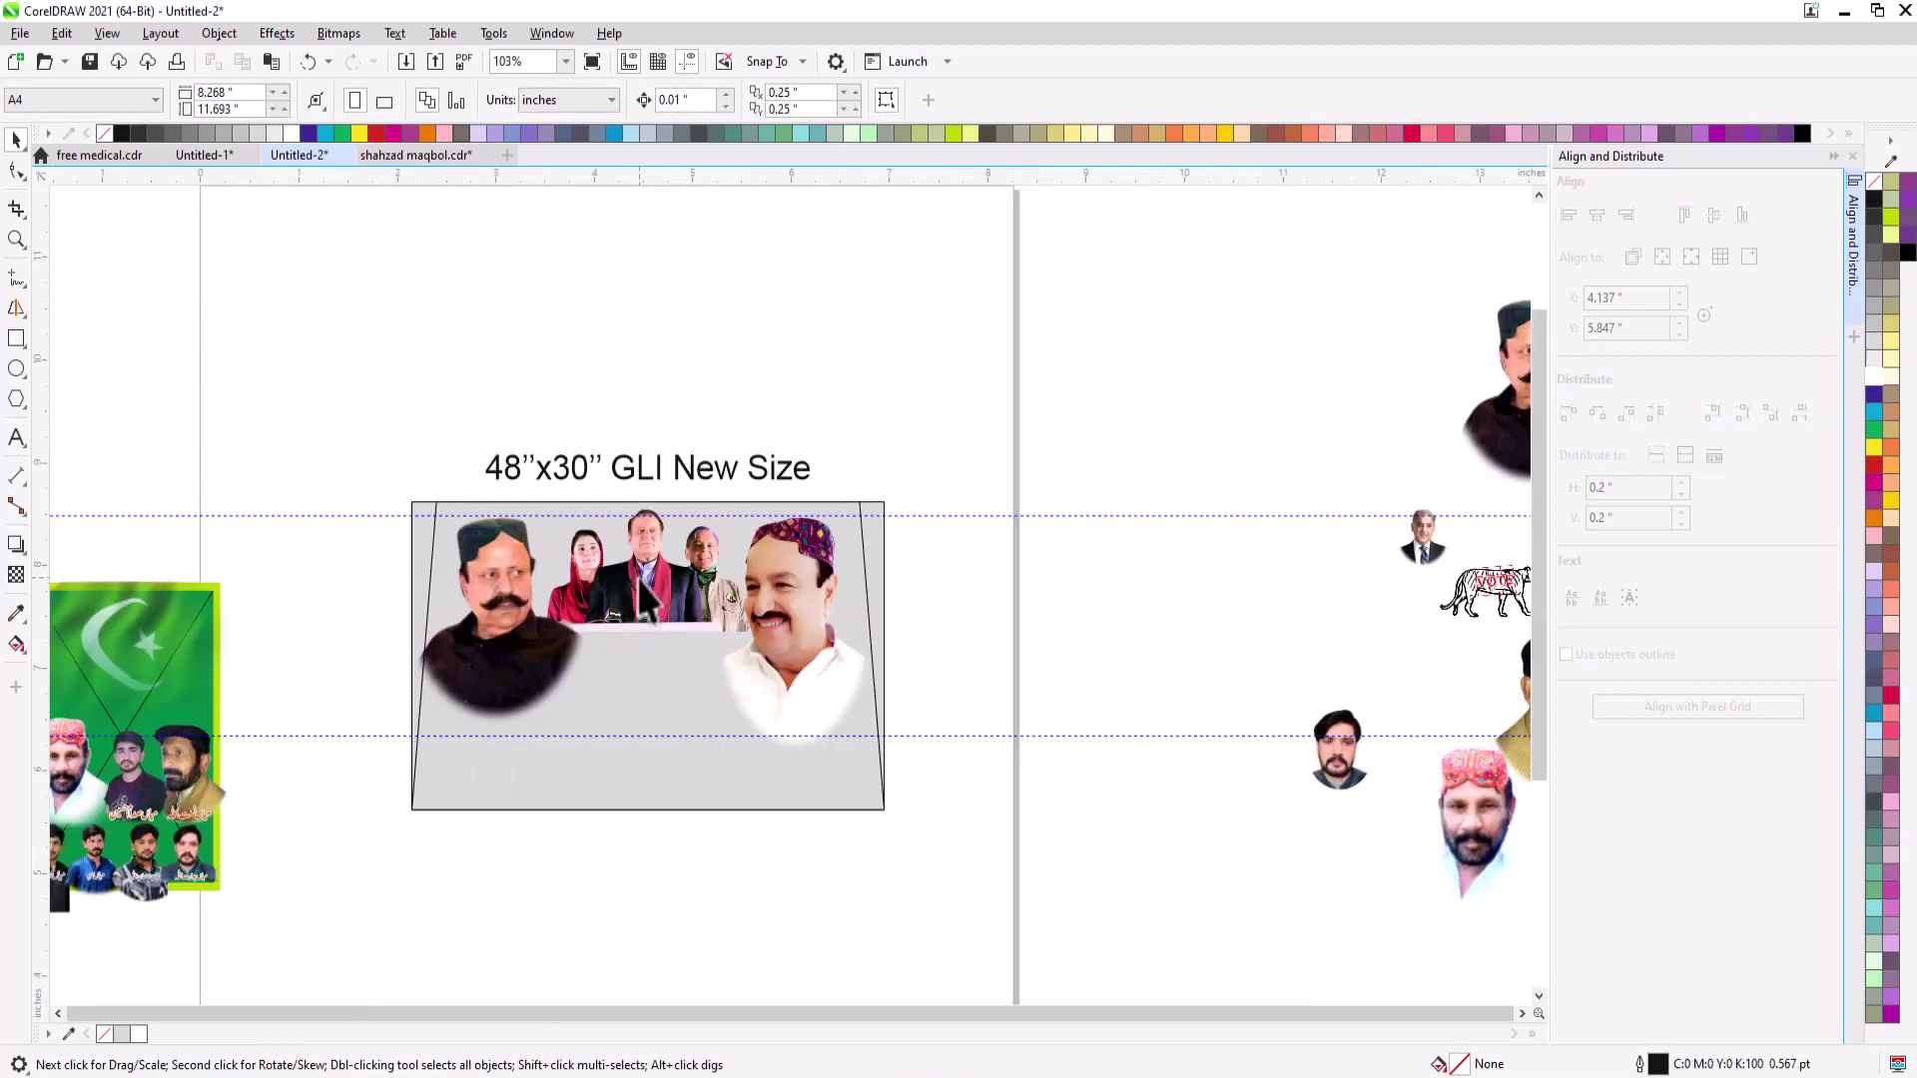
pyautogui.scroll(-1, 641, 585)
pyautogui.press('F2')
pyautogui.moveTo(333, 449); pyautogui.dragTo(1102, 785)
pyautogui.click(806, 523)
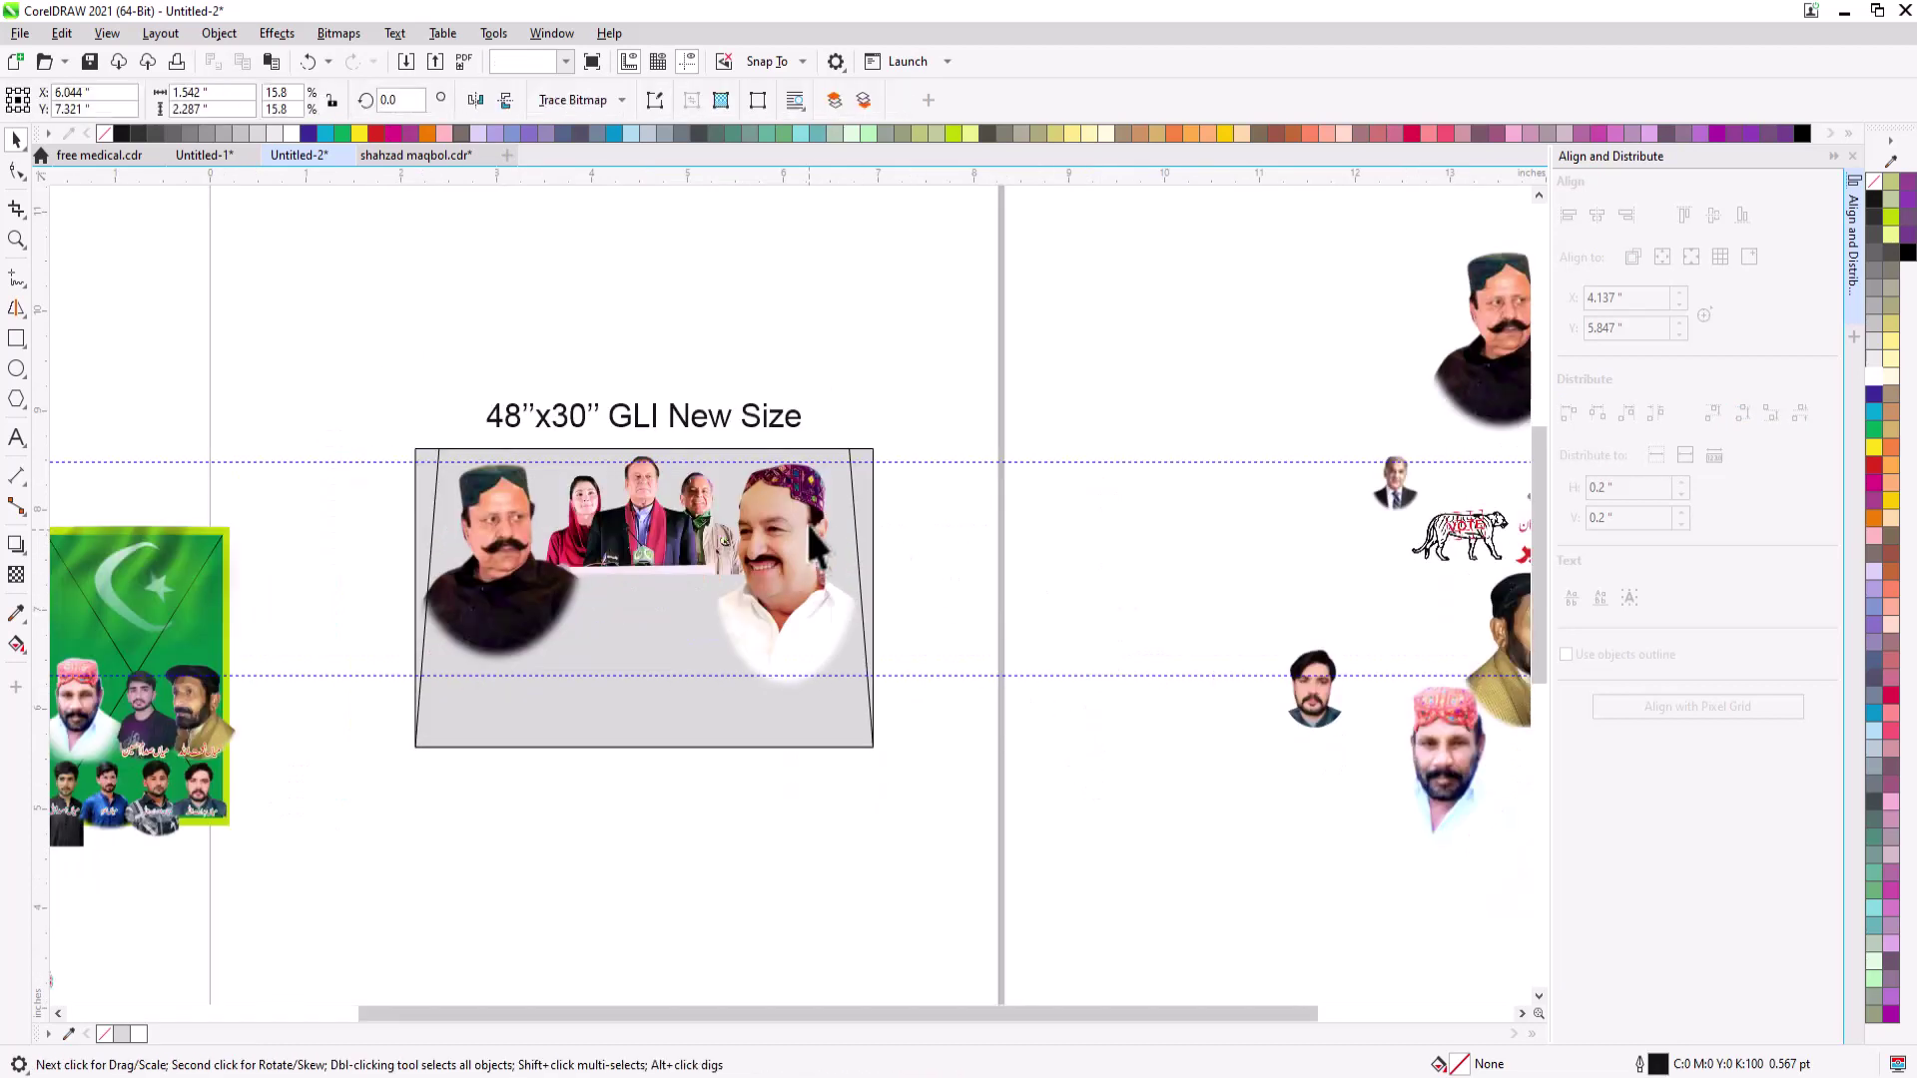
pyautogui.keyDown('shift'); pyautogui.click(511, 505); pyautogui.keyUp('shift')
pyautogui.click(889, 375)
# - Bring the black-capped man's portrait to just right of the page and the red-capped man's portrait below the panel
pyautogui.scroll(-1, 862, 457)
pyautogui.press('F2')
pyautogui.moveTo(483, 403); pyautogui.dragTo(1451, 676)
pyautogui.click(1143, 607)
pyautogui.moveTo(1143, 606); pyautogui.dragTo(721, 746)
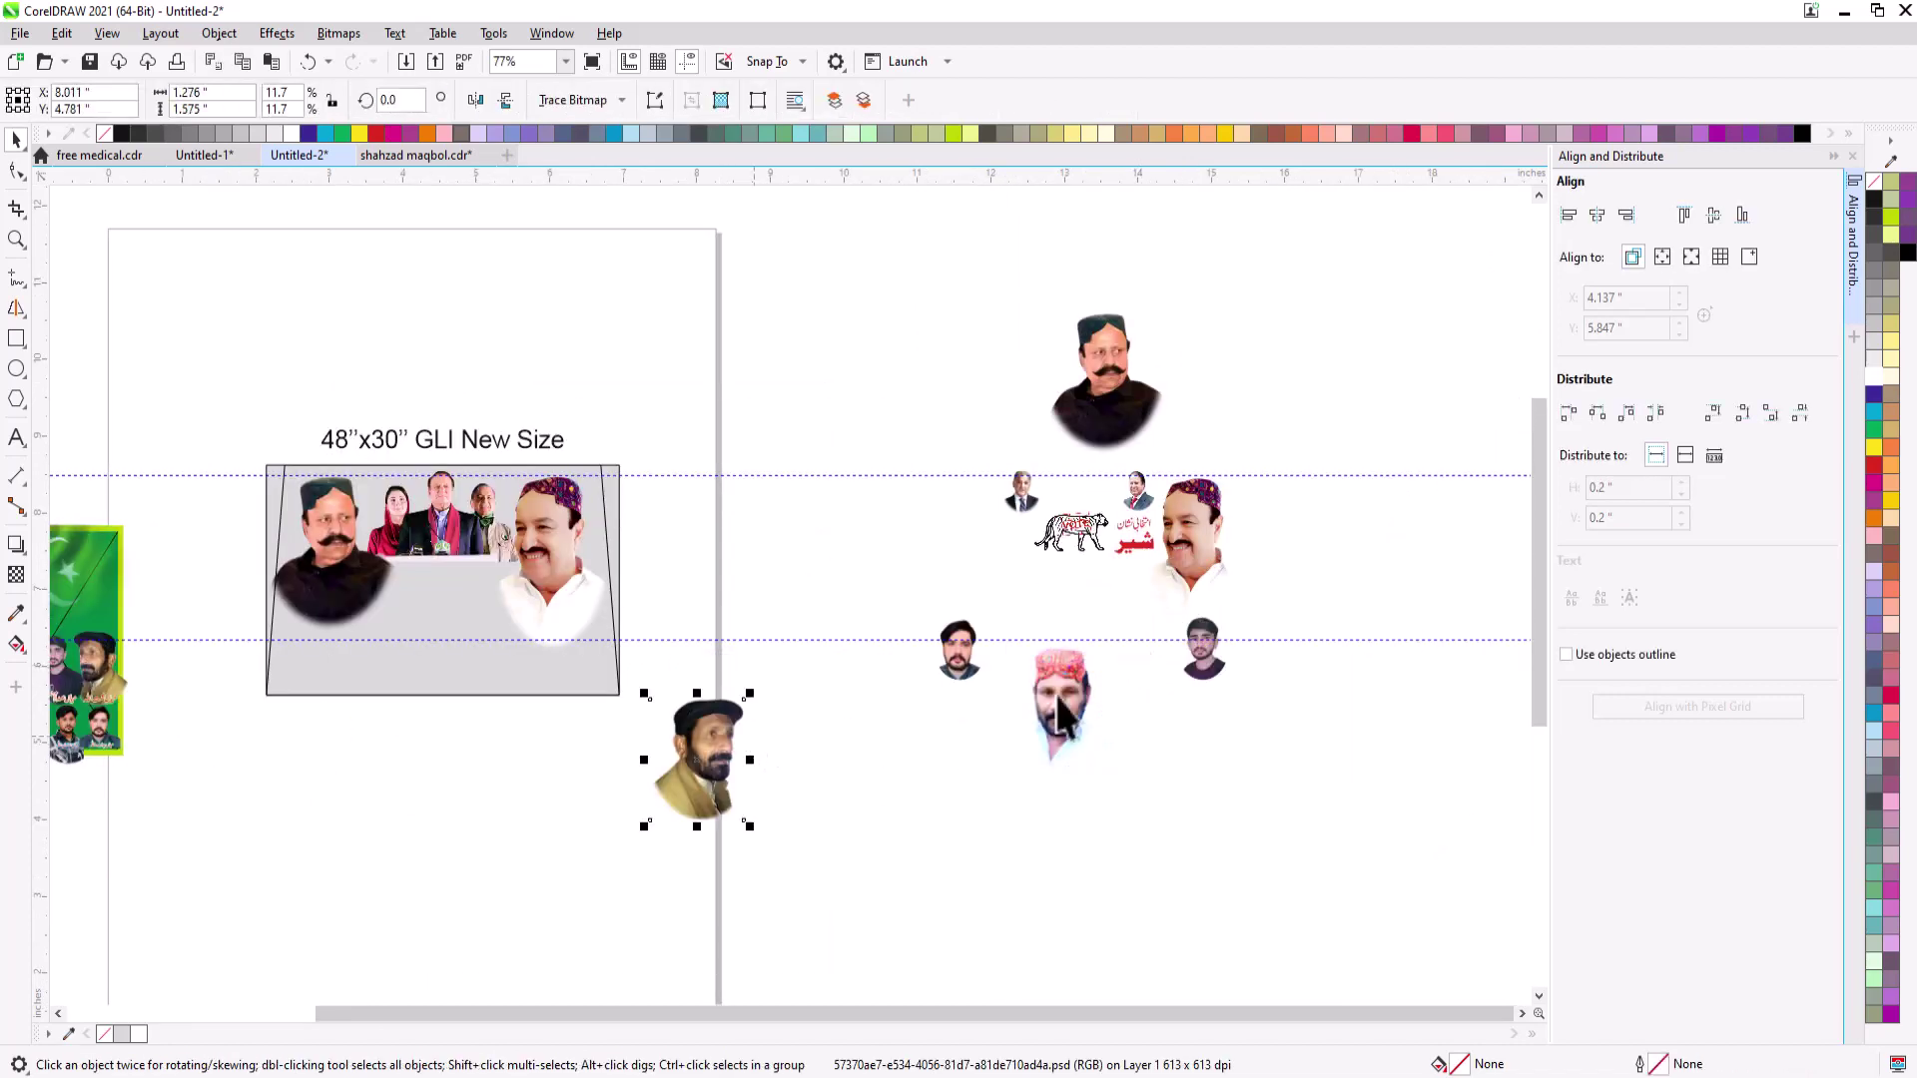
pyautogui.moveTo(1061, 699); pyautogui.dragTo(587, 829)
pyautogui.moveTo(645, 732); pyautogui.dragTo(805, 674)
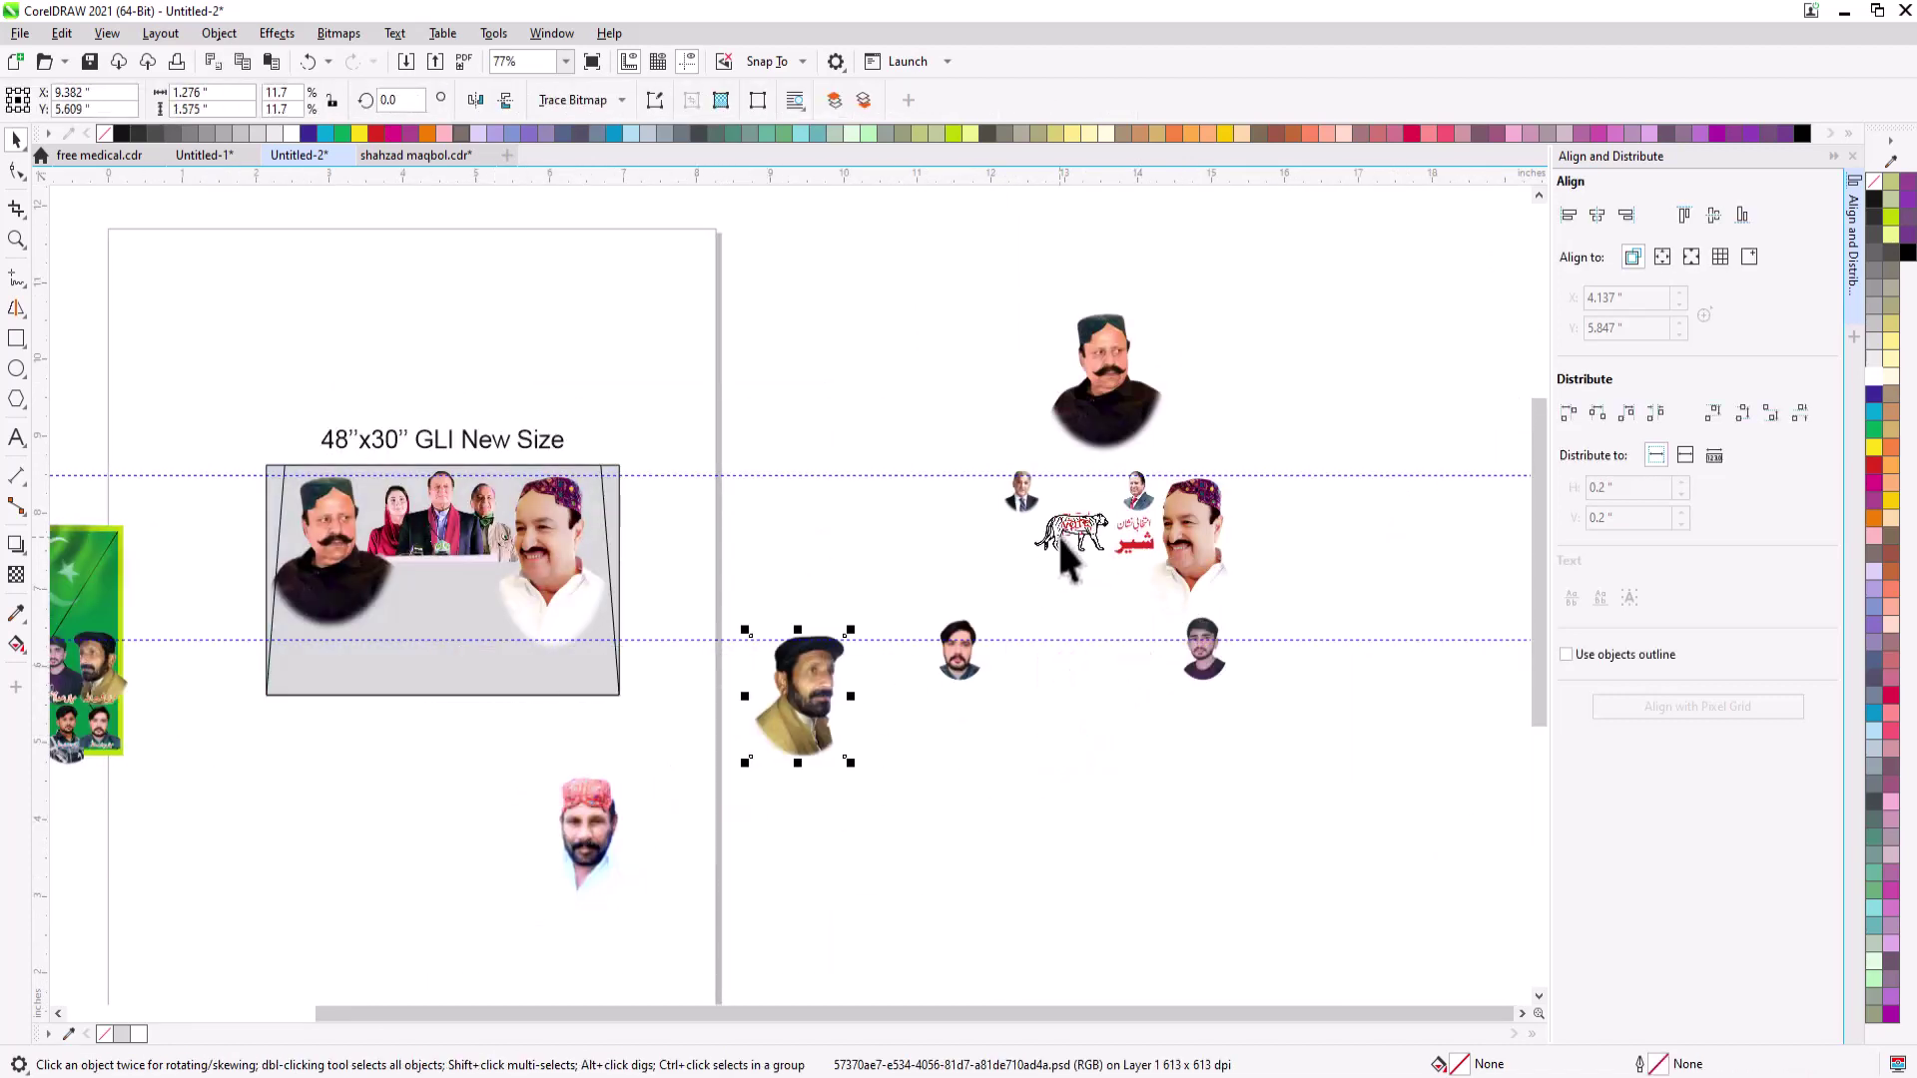
# - Place the VOTE tiger emblem over the lower edge of the three-leader photo and centre it horizontally on that photo
pyautogui.moveTo(1088, 526); pyautogui.dragTo(451, 557)
pyautogui.press('z')
pyautogui.click(781, 649)
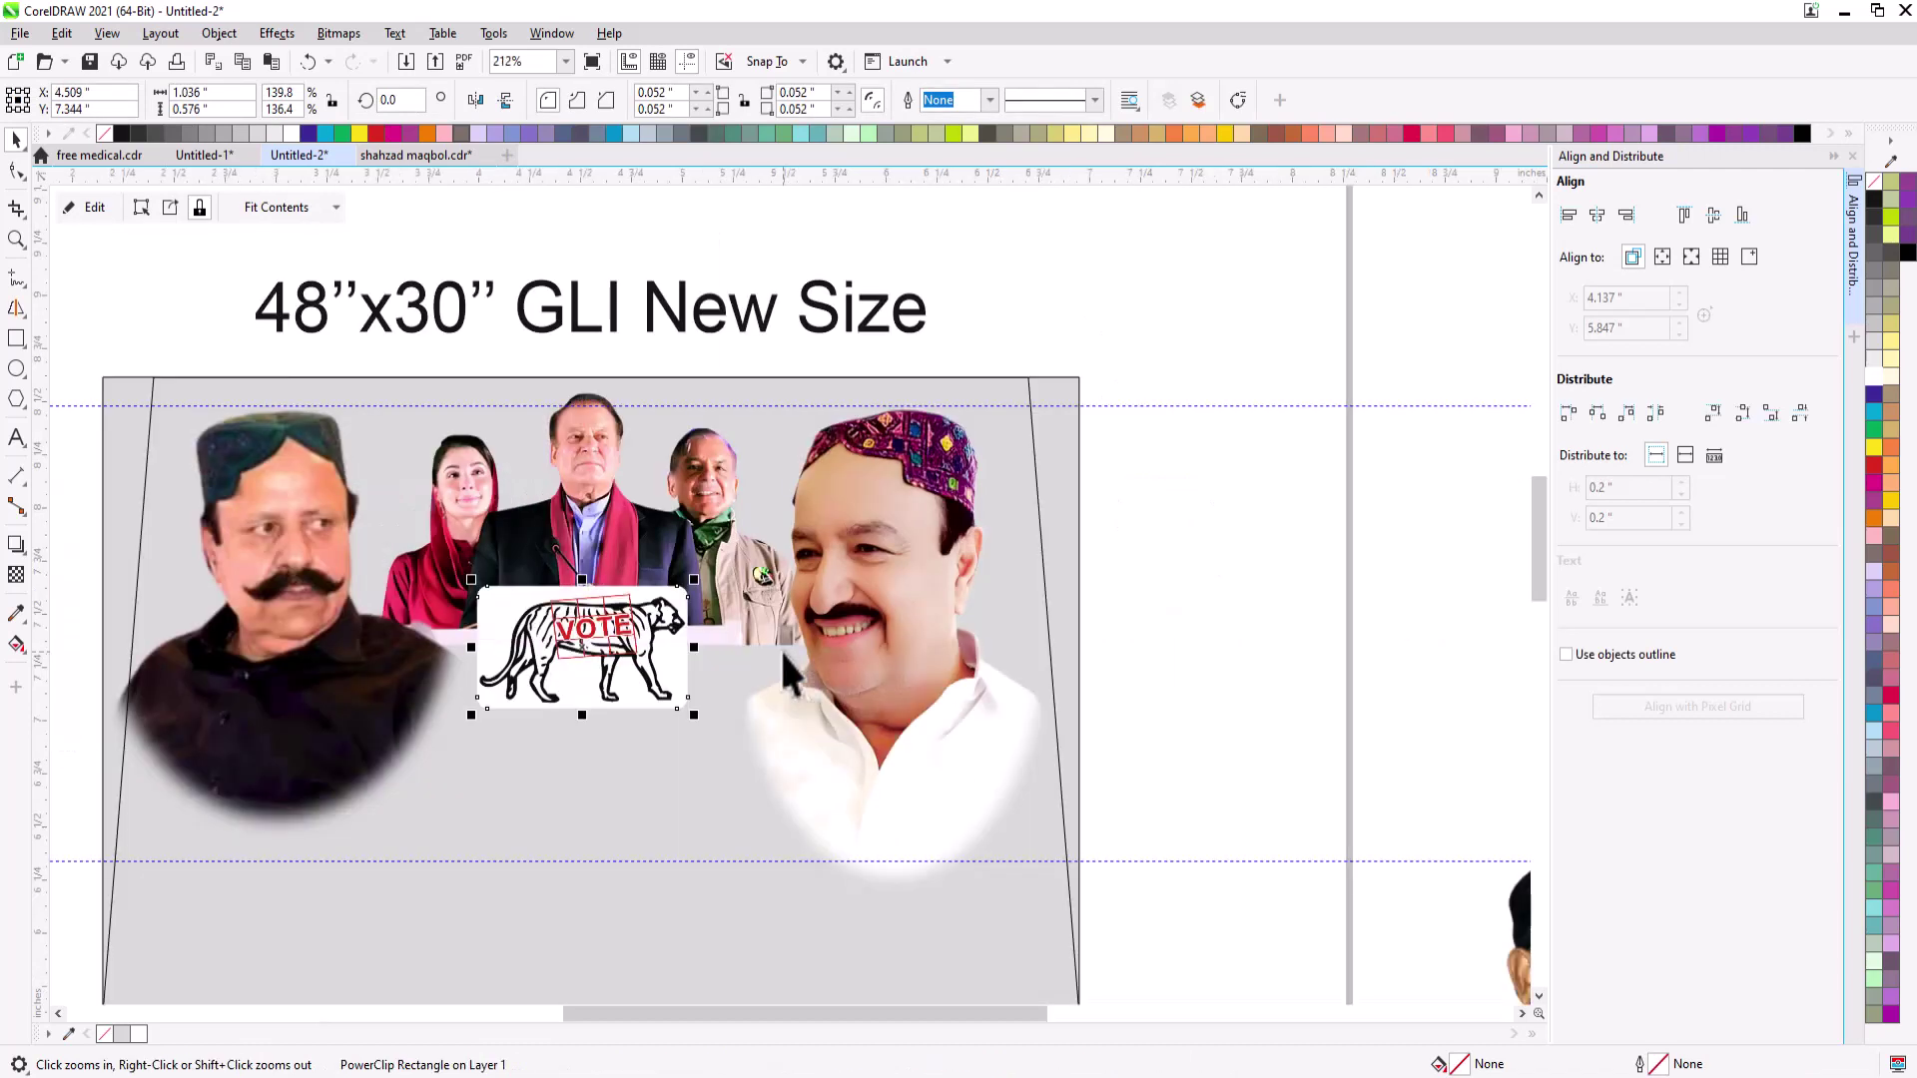
pyautogui.keyDown('shift'); pyautogui.click(671, 539); pyautogui.keyUp('shift')
pyautogui.press('c')
pyautogui.press('Escape')
pyautogui.click(678, 649)
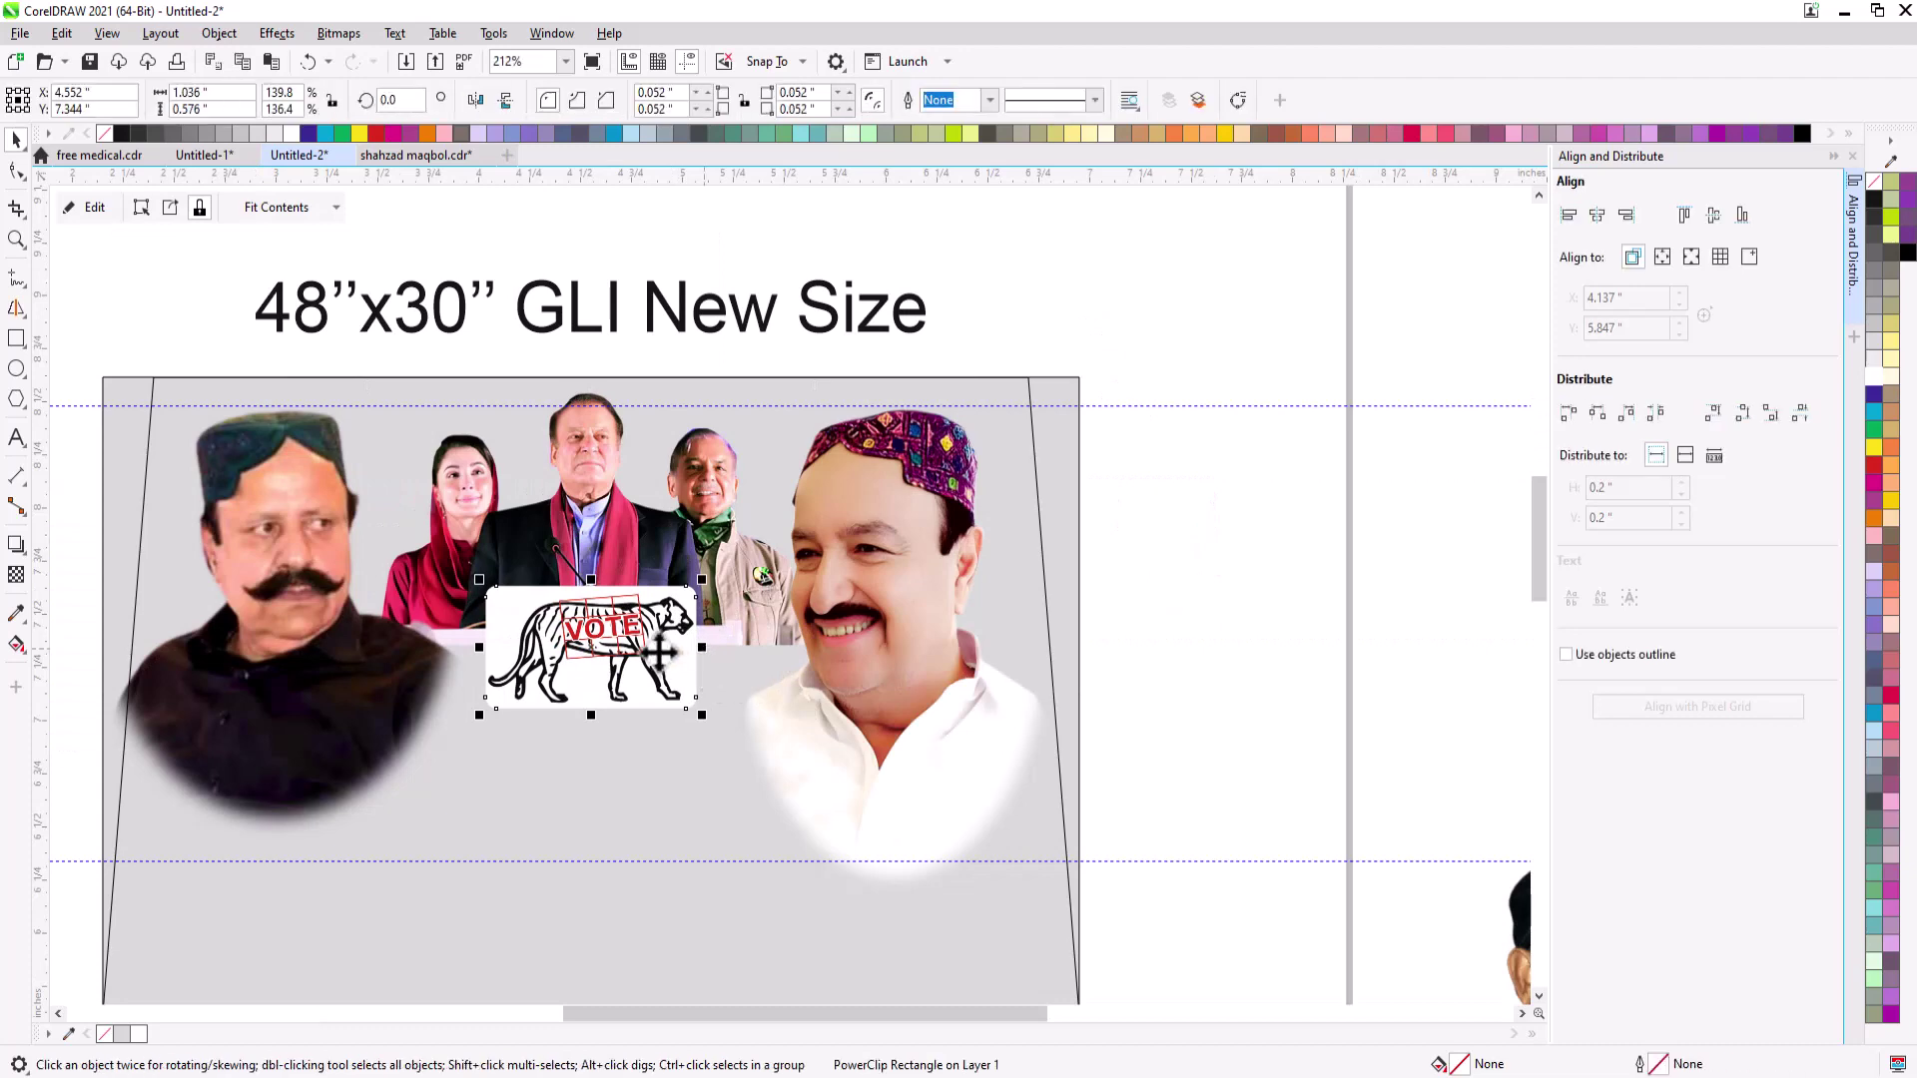
pyautogui.moveTo(659, 651); pyautogui.dragTo(653, 626)
pyautogui.keyDown('shift'); pyautogui.click(655, 530); pyautogui.keyUp('shift')
pyautogui.press('Escape')
# - Move the red-capped and black-capped portraits onto the panel below the emblem and scale the black-capped one to about 1.15 inches wide
pyautogui.scroll(-2, 699, 567)
pyautogui.press('F2')
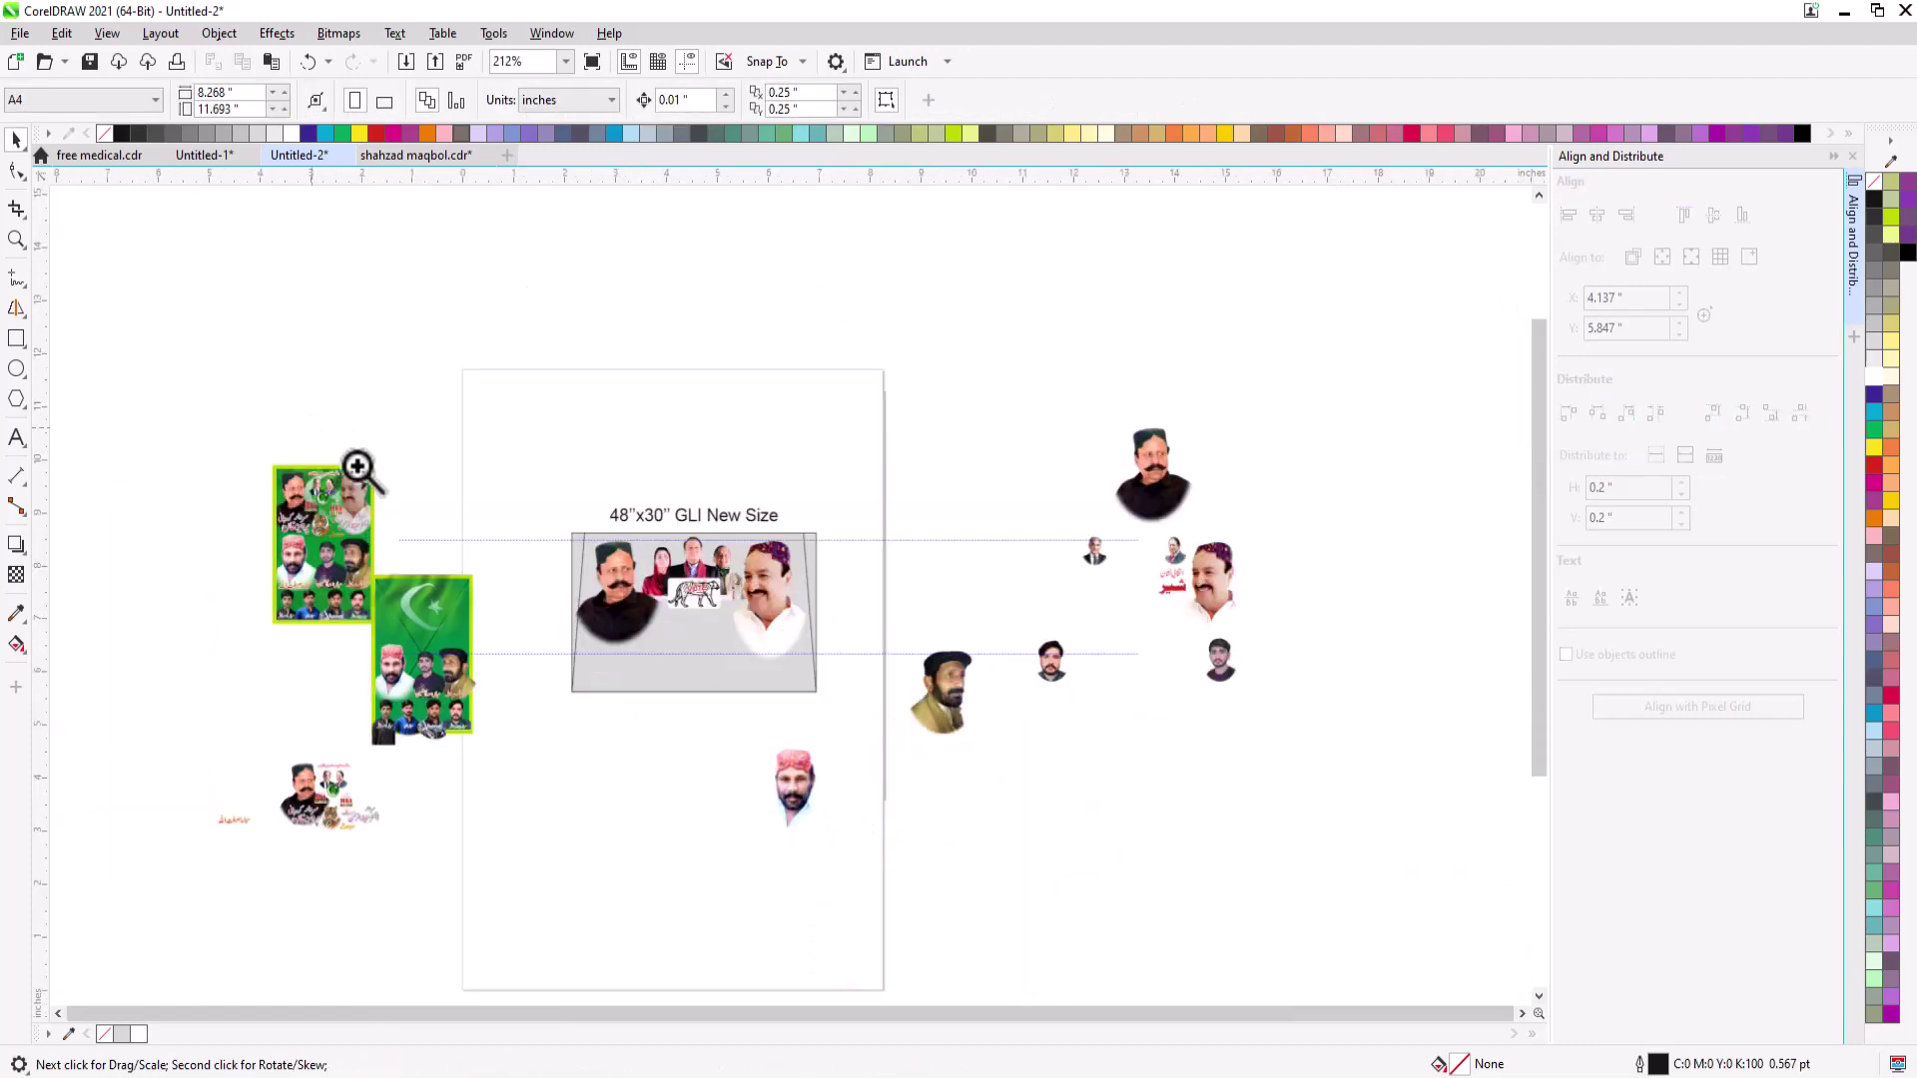
pyautogui.moveTo(358, 466); pyautogui.dragTo(730, 659)
pyautogui.moveTo(755, 787); pyautogui.dragTo(649, 643)
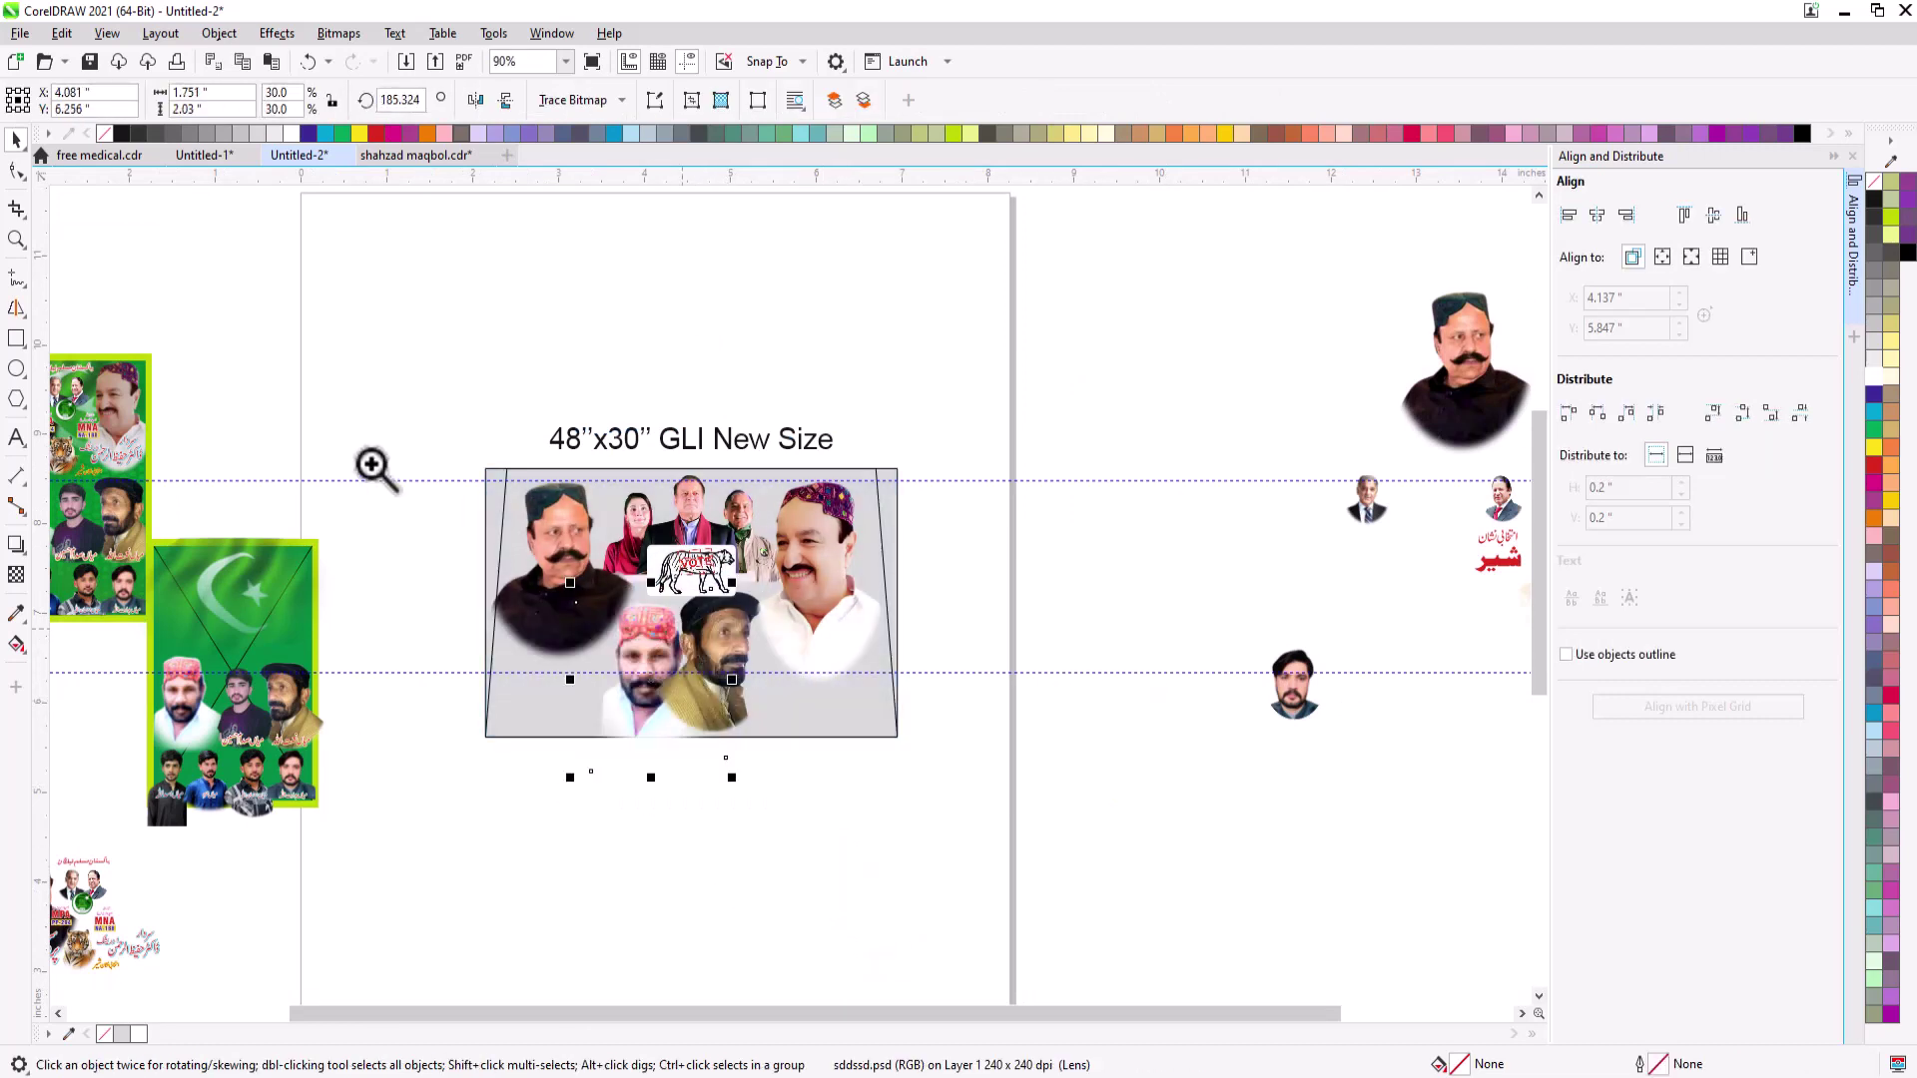
pyautogui.scroll(2, 641, 678)
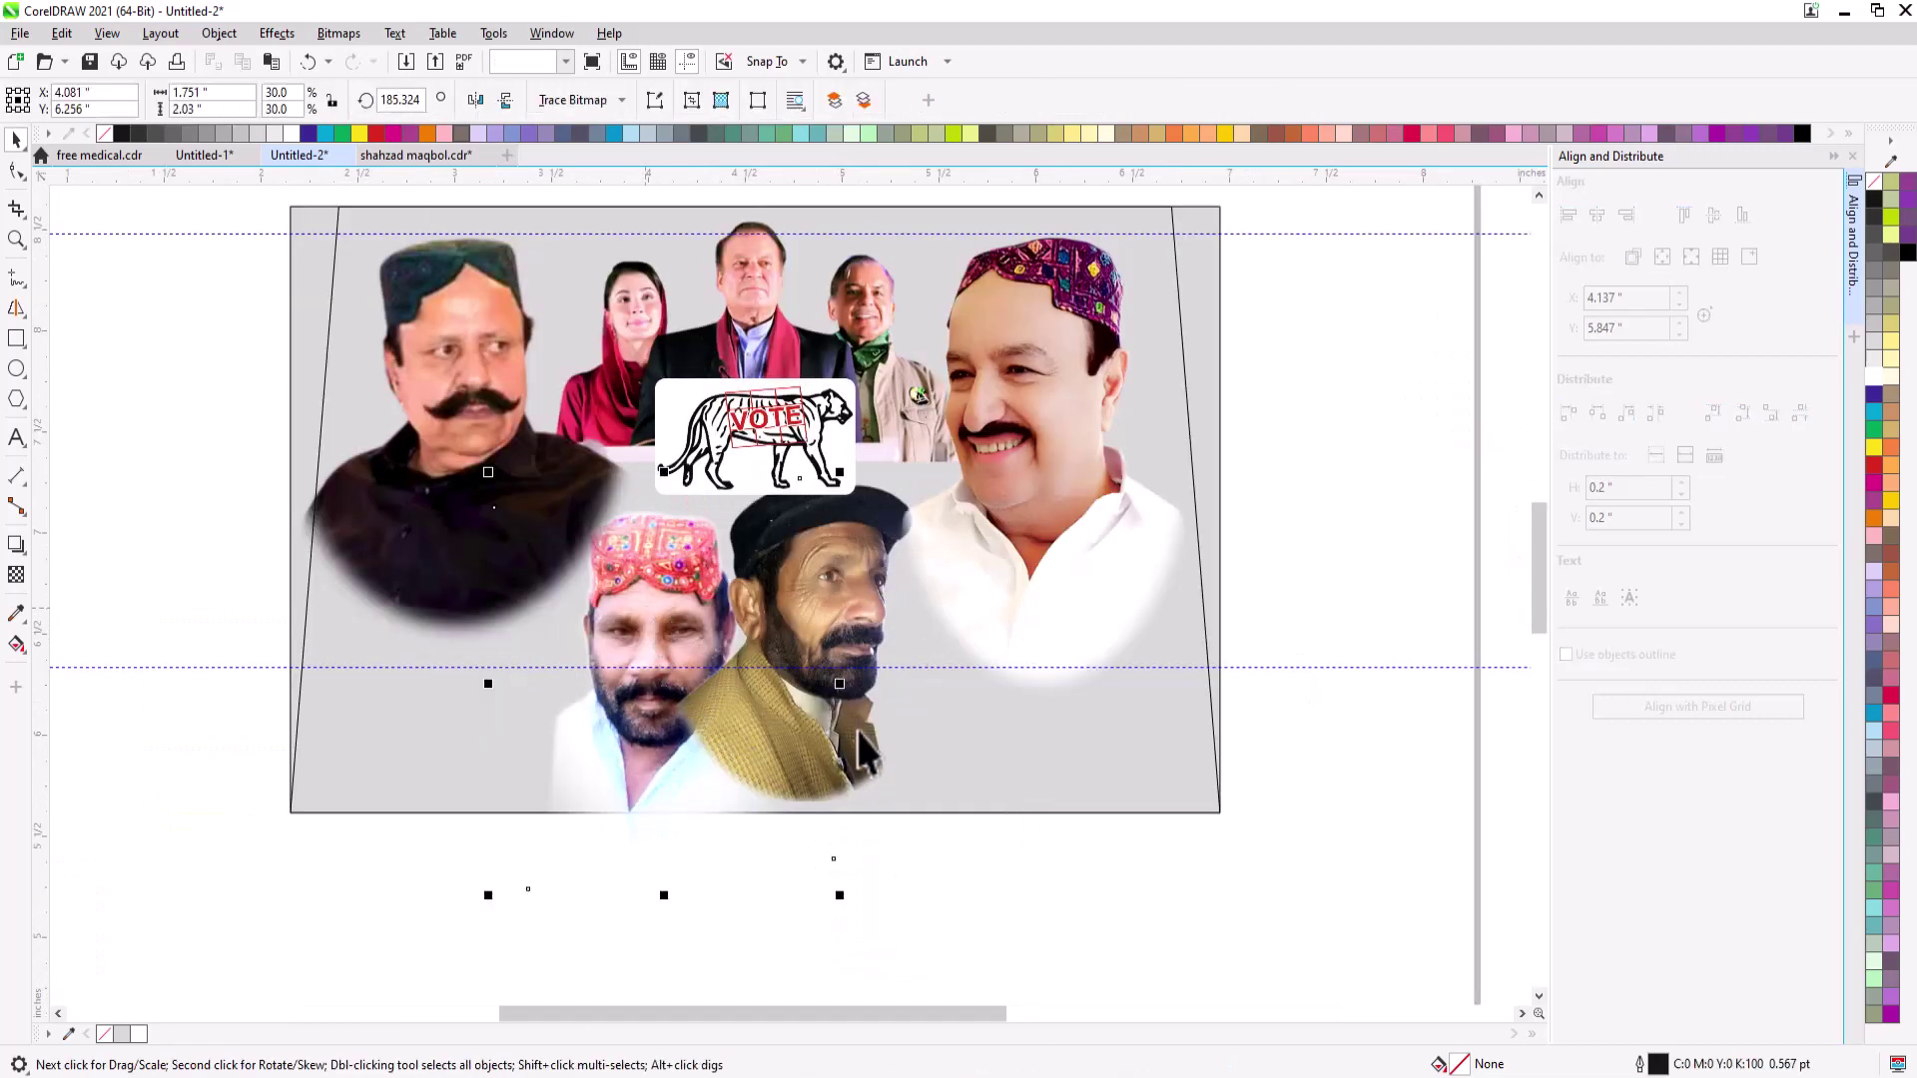
pyautogui.moveTo(860, 713); pyautogui.dragTo(887, 747)
pyautogui.moveTo(942, 511); pyautogui.dragTo(929, 529)
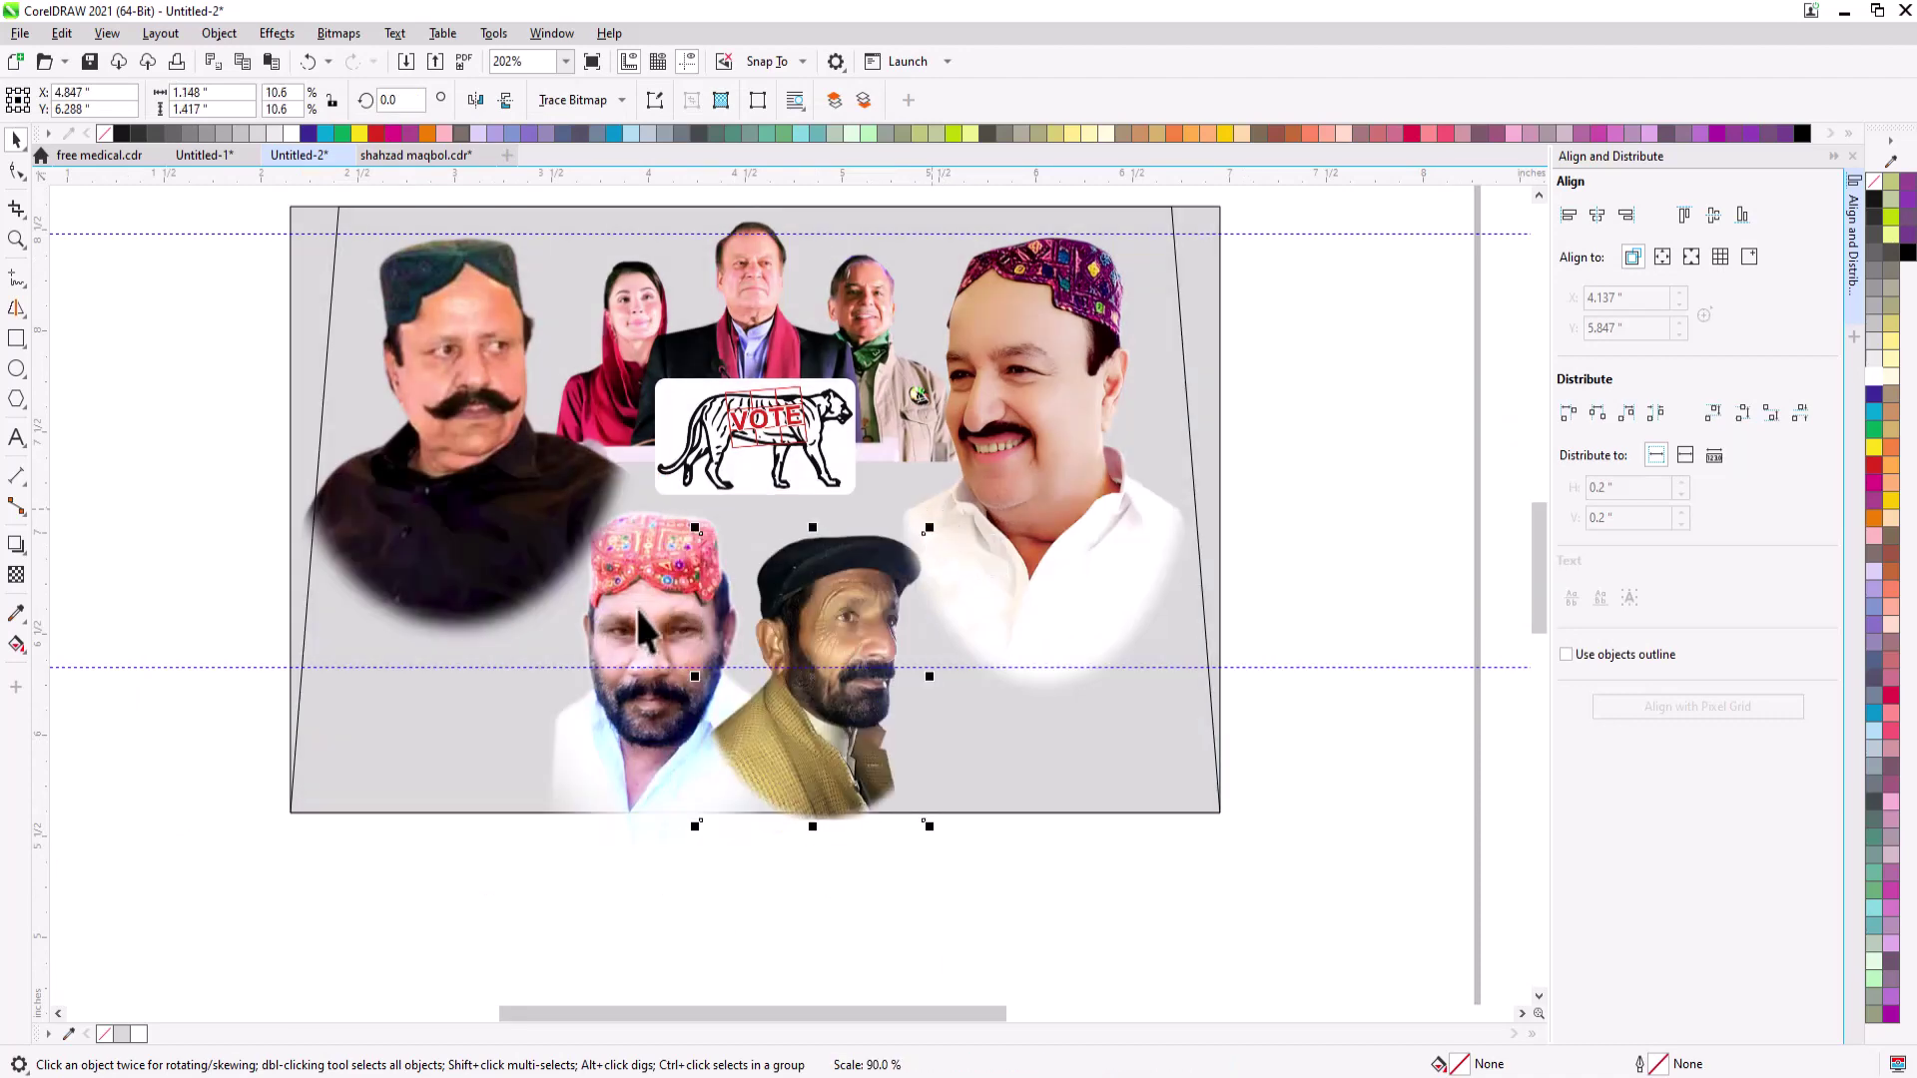
# - Repeat the 90% scaling on the red-capped man's portrait and nudge it slightly right toward the black-capped man
pyautogui.click(637, 612)
pyautogui.click(697, 784)
pyautogui.hotkey('ctrl', 'r')
pyautogui.moveTo(439, 475); pyautogui.dragTo(978, 872)
pyautogui.moveTo(763, 653); pyautogui.dragTo(762, 652)
pyautogui.keyDown('shift'); pyautogui.click(763, 653); pyautogui.keyUp('shift')
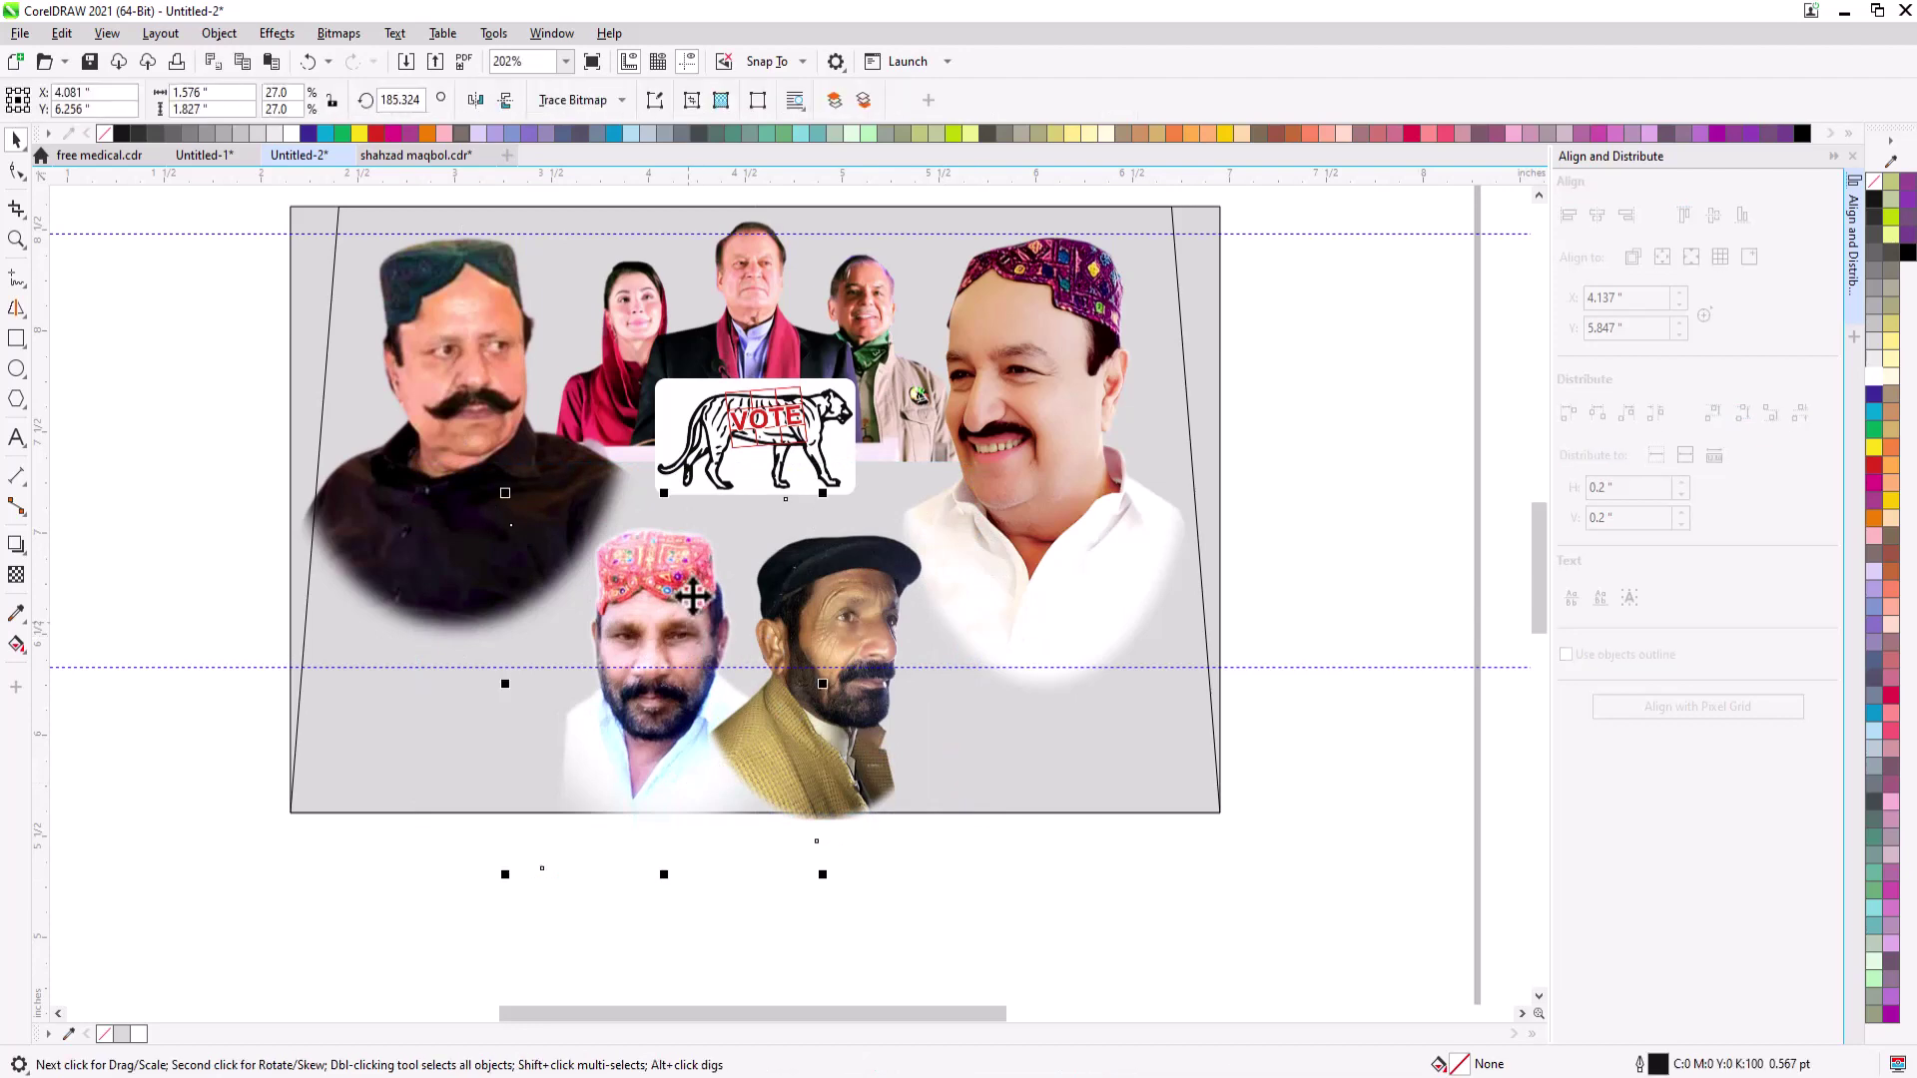
pyautogui.moveTo(693, 595); pyautogui.dragTo(699, 595)
# - Scale the red-capped and black-capped portraits together to about 1.92 inches wide and move them up under the emblem
pyautogui.keyDown('shift'); pyautogui.click(824, 590); pyautogui.keyUp('shift')
pyautogui.press('t')
pyautogui.hotkey('ctrl', 'z')
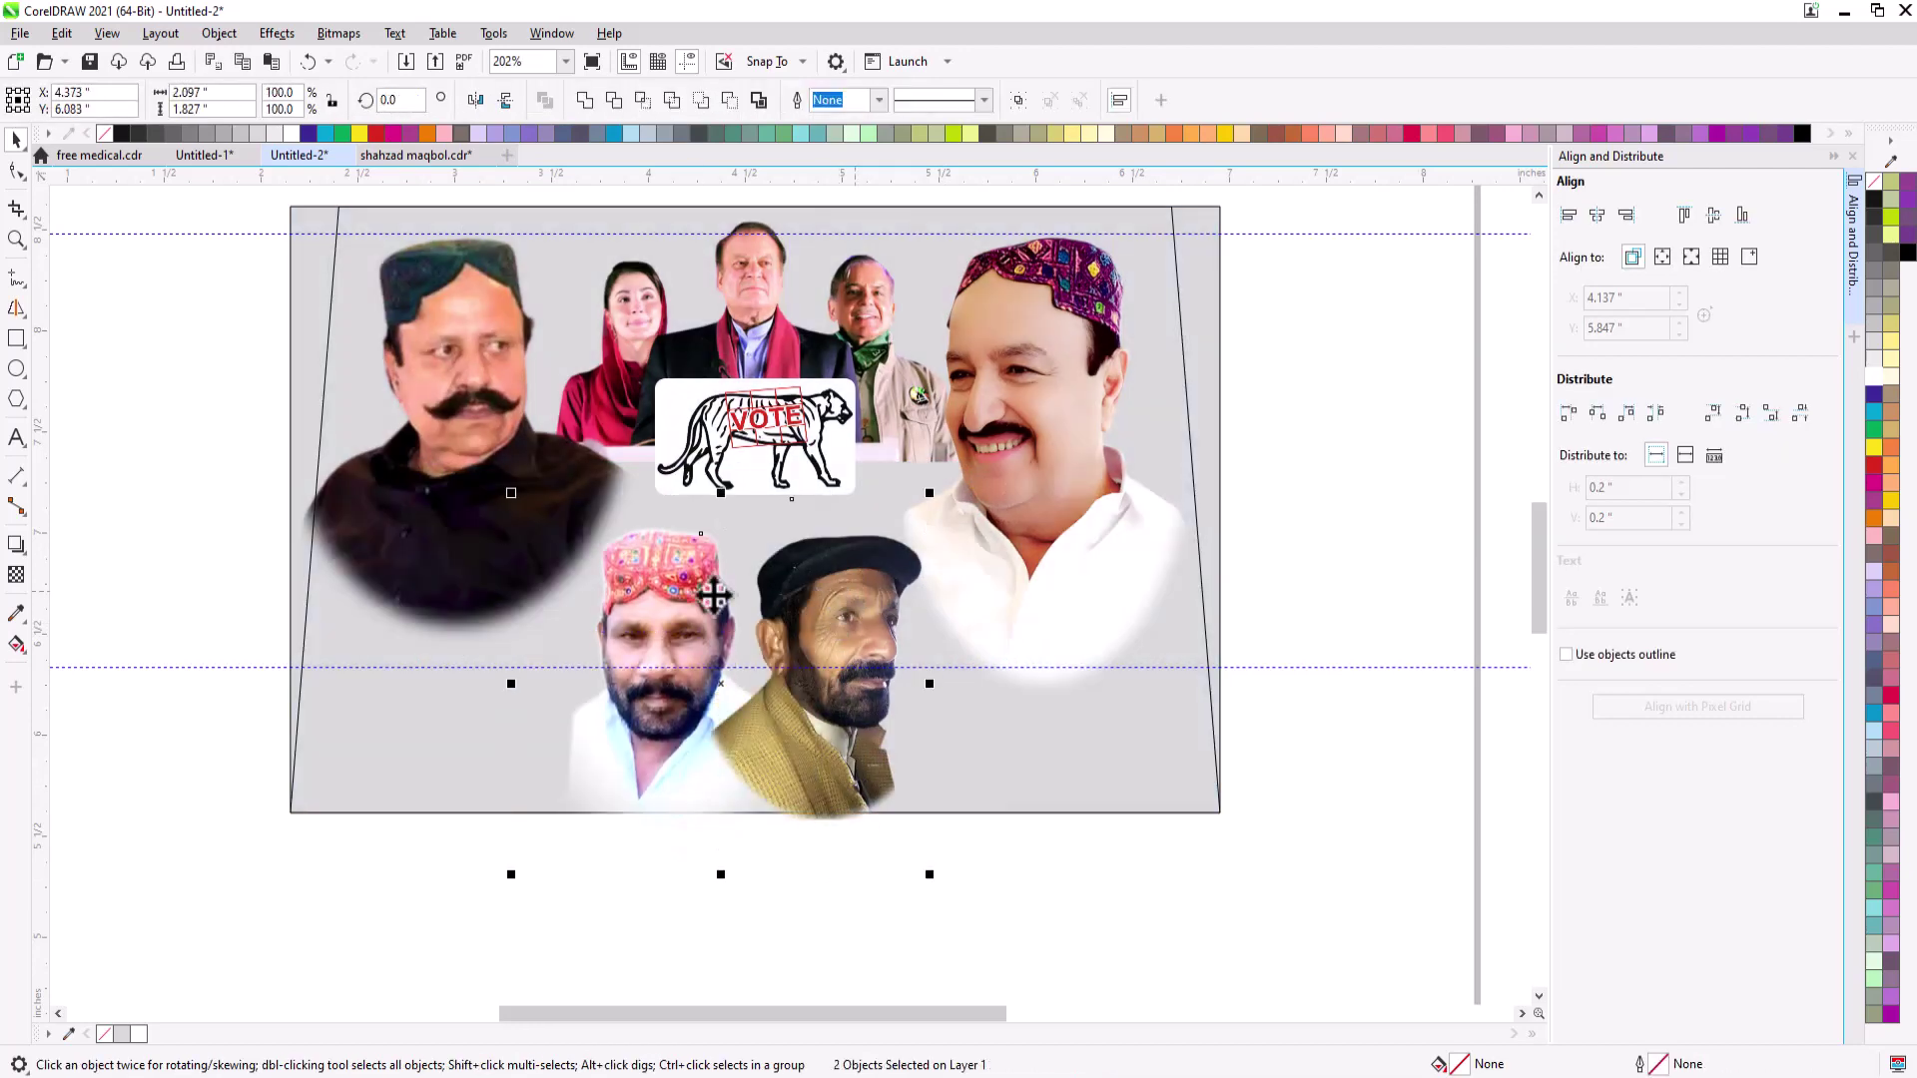
pyautogui.moveTo(929, 493); pyautogui.dragTo(911, 507)
pyautogui.moveTo(856, 621)
pyautogui.mouseDown()
pyautogui.moveTo(862, 579)
pyautogui.moveTo(862, 624)
pyautogui.mouseUp()
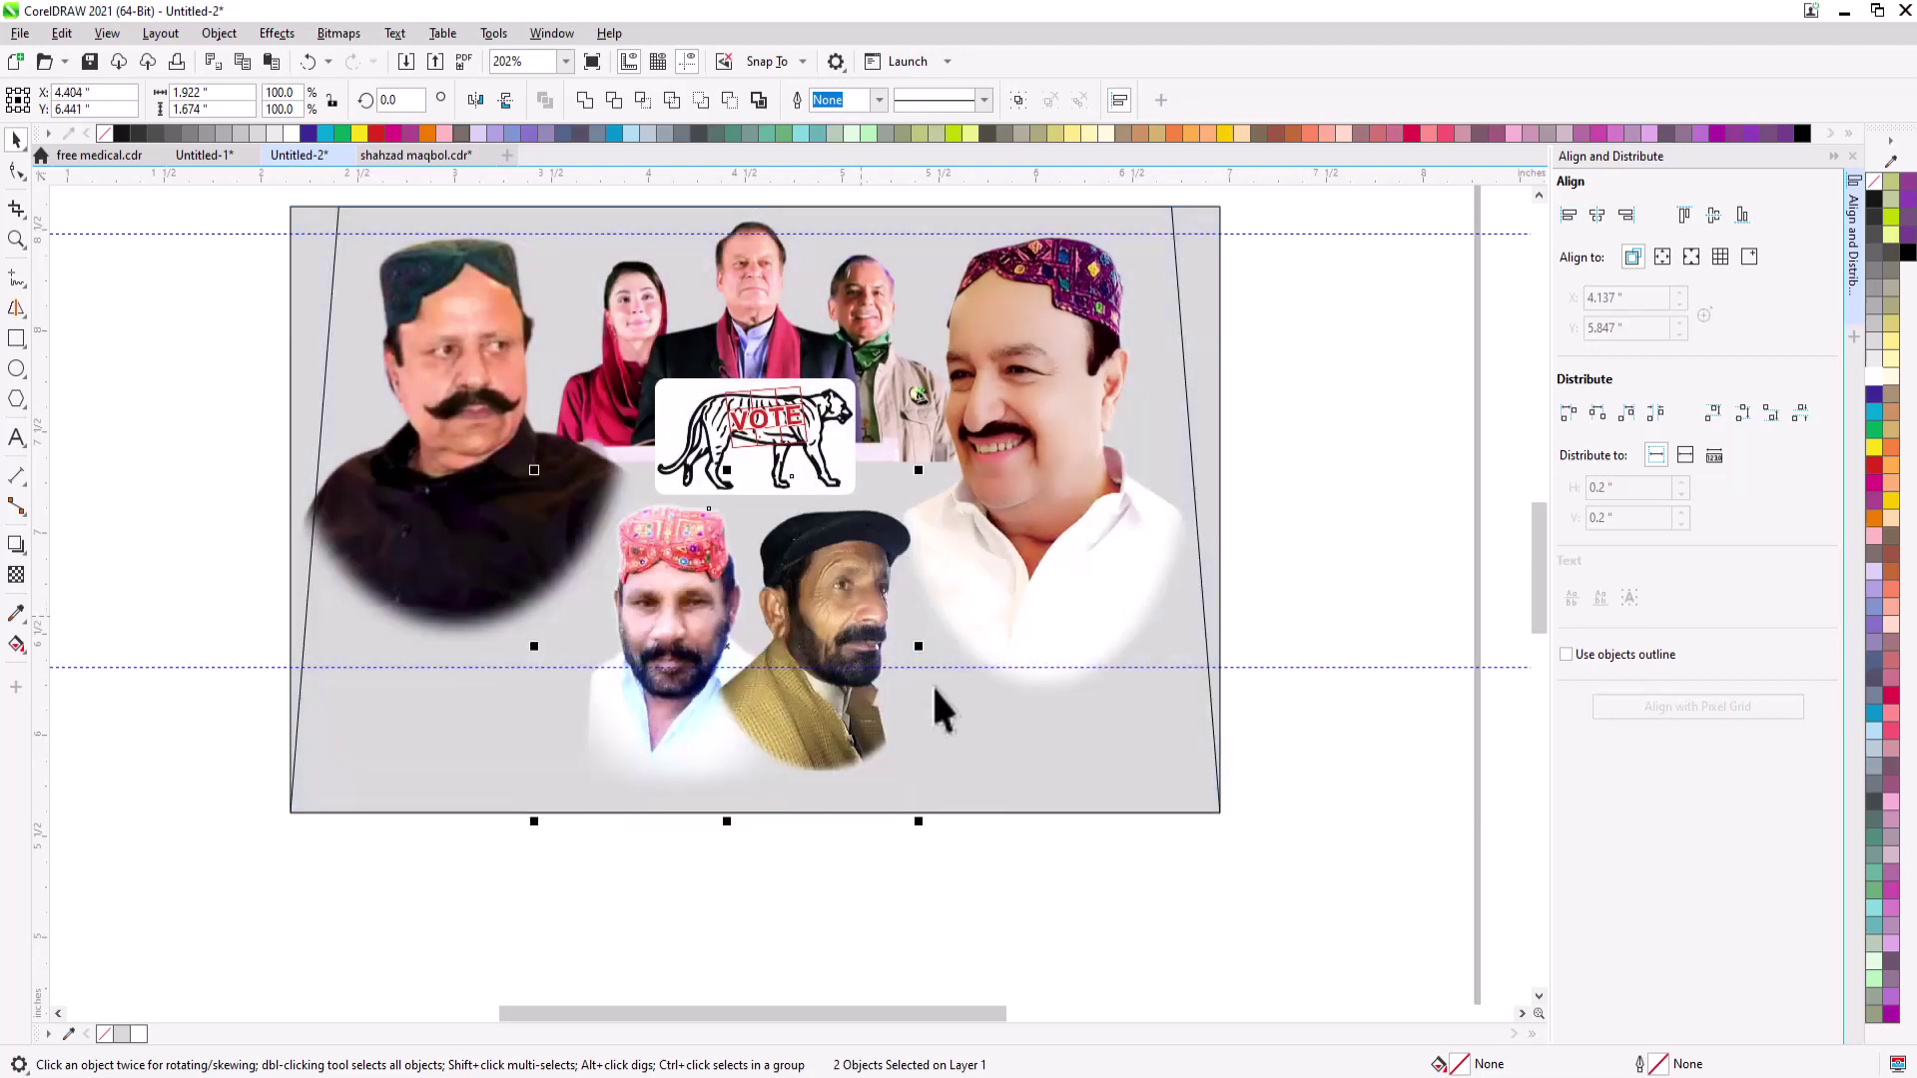
# - Copy the lower guideline to about 5.739 inches and fine-tune the size and spacing of the two portraits under the emblem
pyautogui.moveTo(950, 667); pyautogui.dragTo(948, 788)
pyautogui.rightClick(950, 788)
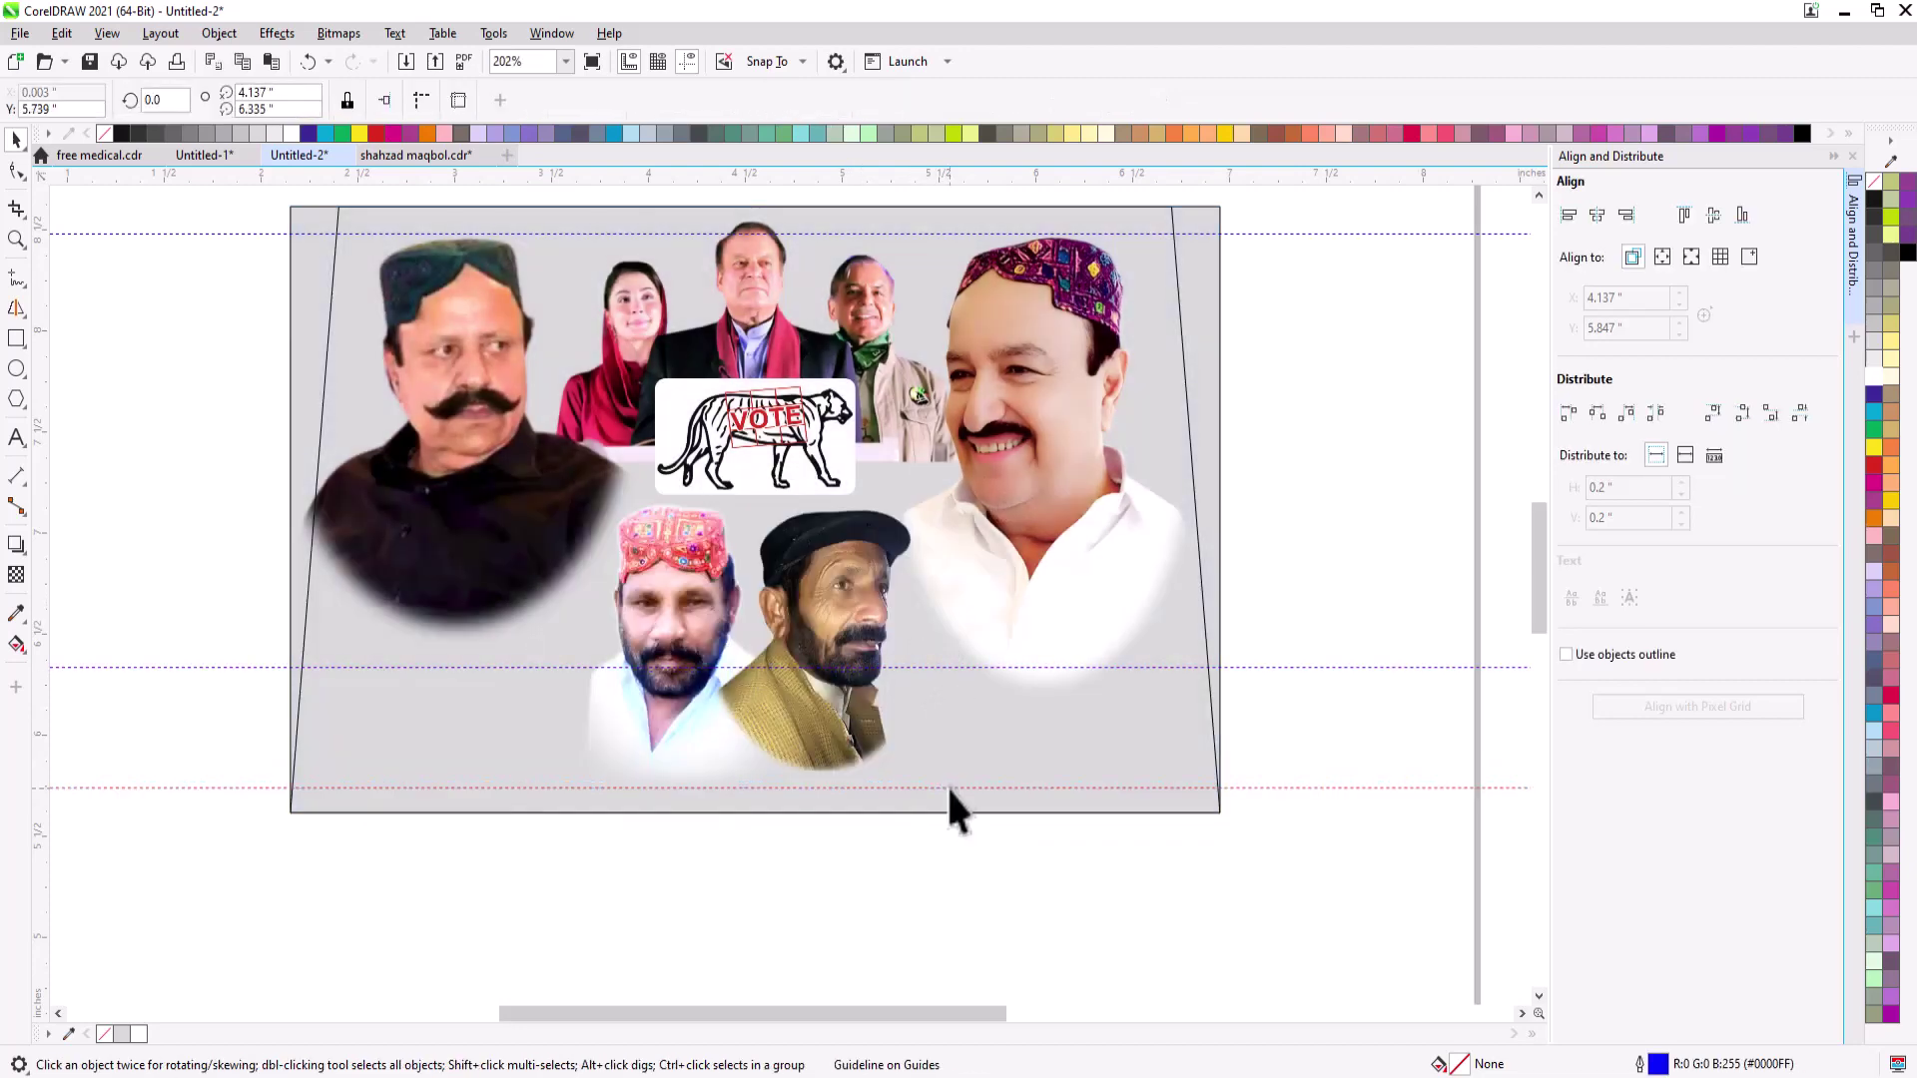
pyautogui.click(691, 581)
pyautogui.moveTo(826, 471); pyautogui.dragTo(831, 464)
pyautogui.moveTo(720, 521); pyautogui.dragTo(704, 521)
pyautogui.moveTo(830, 582); pyautogui.dragTo(847, 579)
pyautogui.moveTo(661, 582); pyautogui.dragTo(655, 579)
pyautogui.moveTo(849, 584); pyautogui.dragTo(860, 579)
pyautogui.press('Escape')
# - Move the grouped pair of oval-framed portraits onto the panel so they sit near its two lower corners
pyautogui.scroll(-2, 855, 575)
pyautogui.press('F2')
pyautogui.moveTo(494, 423); pyautogui.dragTo(1367, 715)
pyautogui.moveTo(1499, 692); pyautogui.dragTo(1498, 694)
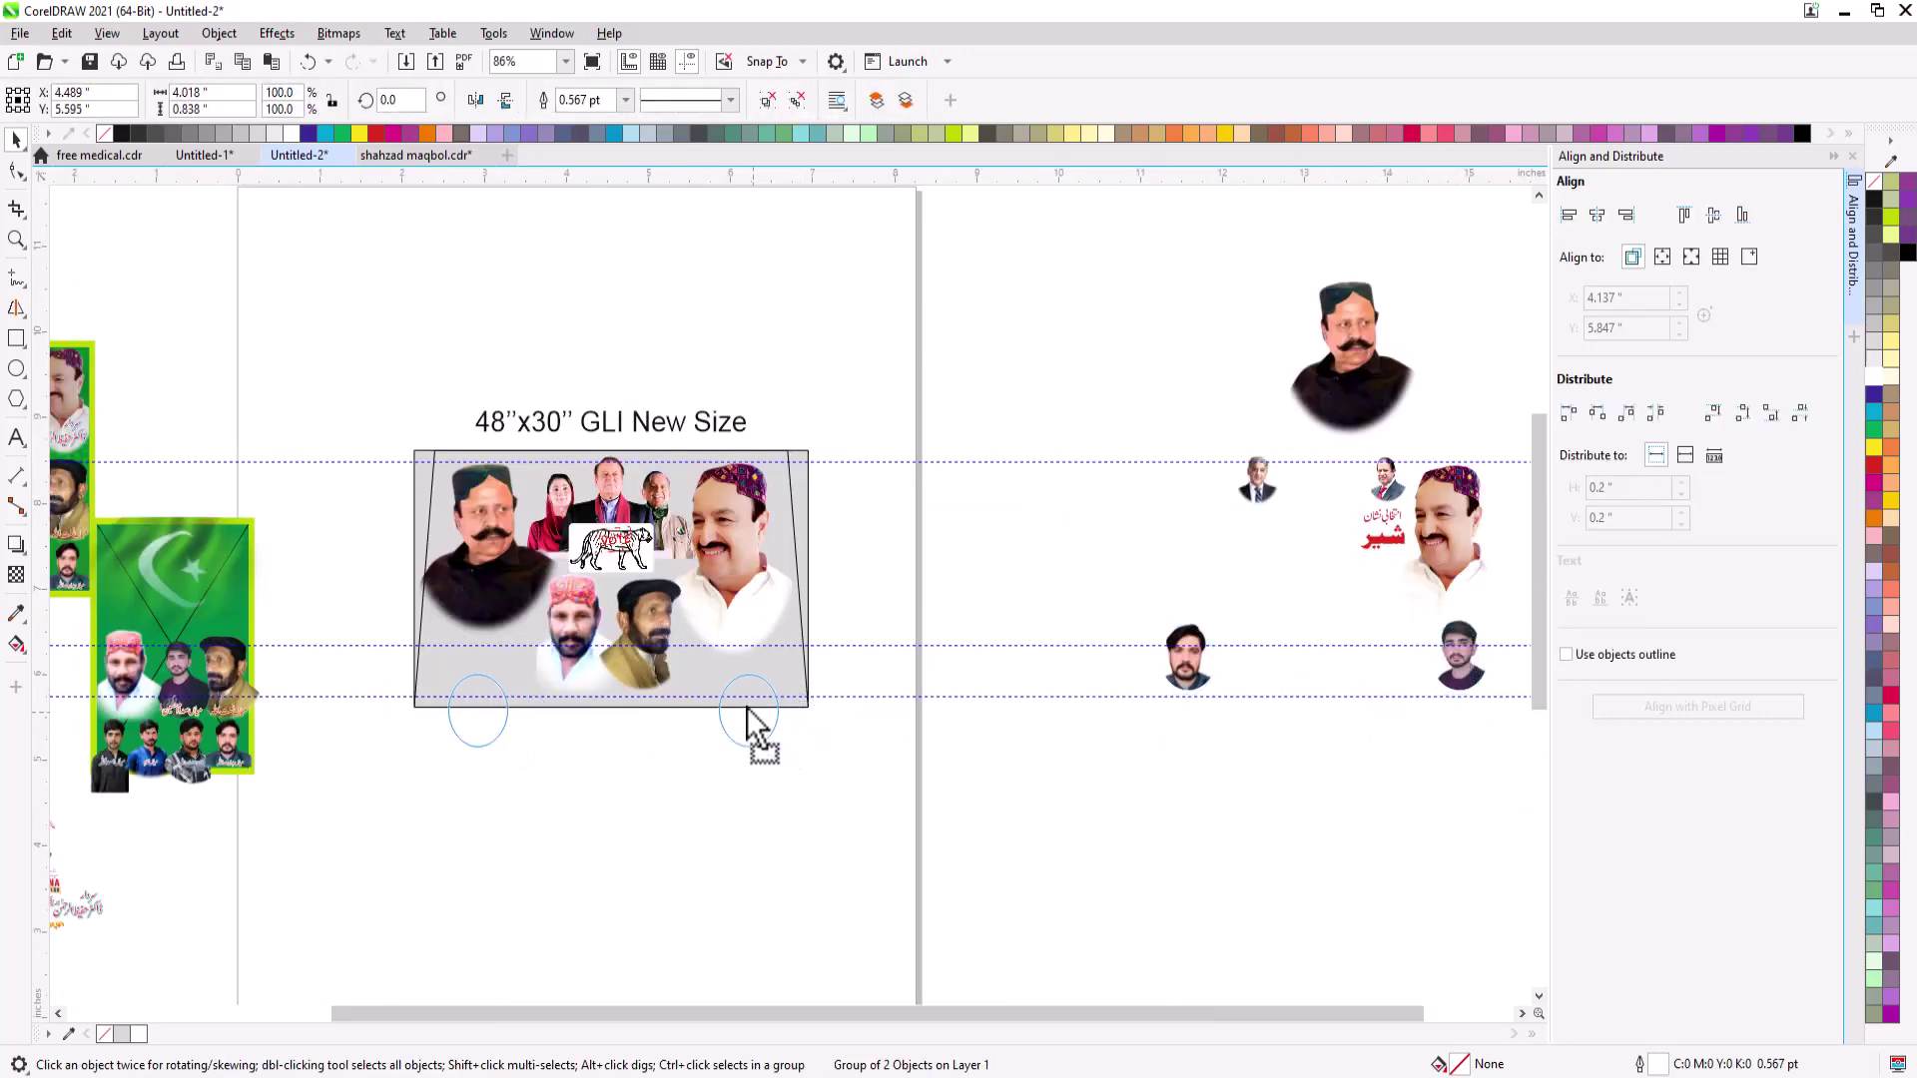
pyautogui.moveTo(747, 709); pyautogui.dragTo(745, 666)
pyautogui.press('F2')
pyautogui.moveTo(346, 549); pyautogui.dragTo(1037, 783)
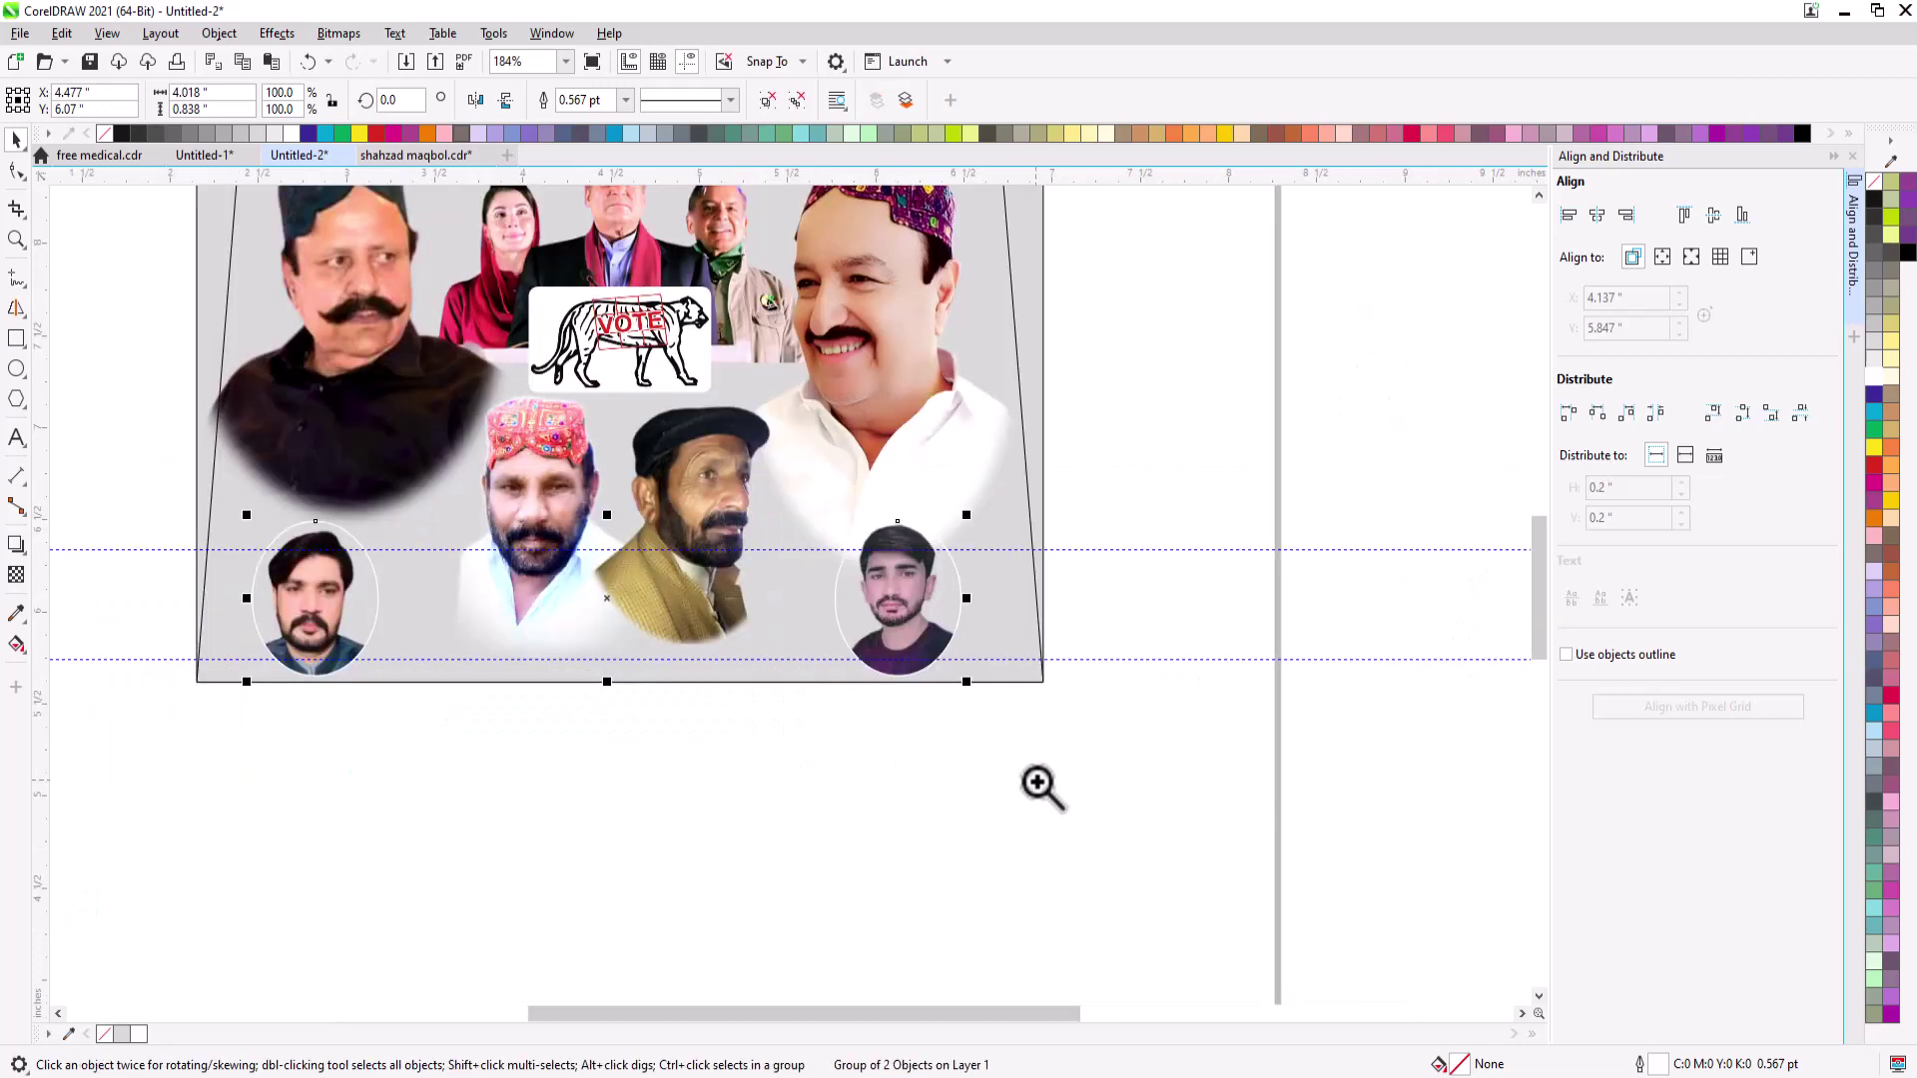
# - Ungroup the oval portraits, shift the right one inward and upward, and align their centres on one horizontal line
pyautogui.hotkey('ctrl', 'u')
pyautogui.click(1147, 626)
pyautogui.click(914, 585)
pyautogui.moveTo(913, 611)
pyautogui.mouseDown()
pyautogui.moveTo(861, 595)
pyautogui.moveTo(888, 597)
pyautogui.mouseUp()
pyautogui.keyDown('shift'); pyautogui.click(877, 589); pyautogui.keyUp('shift')
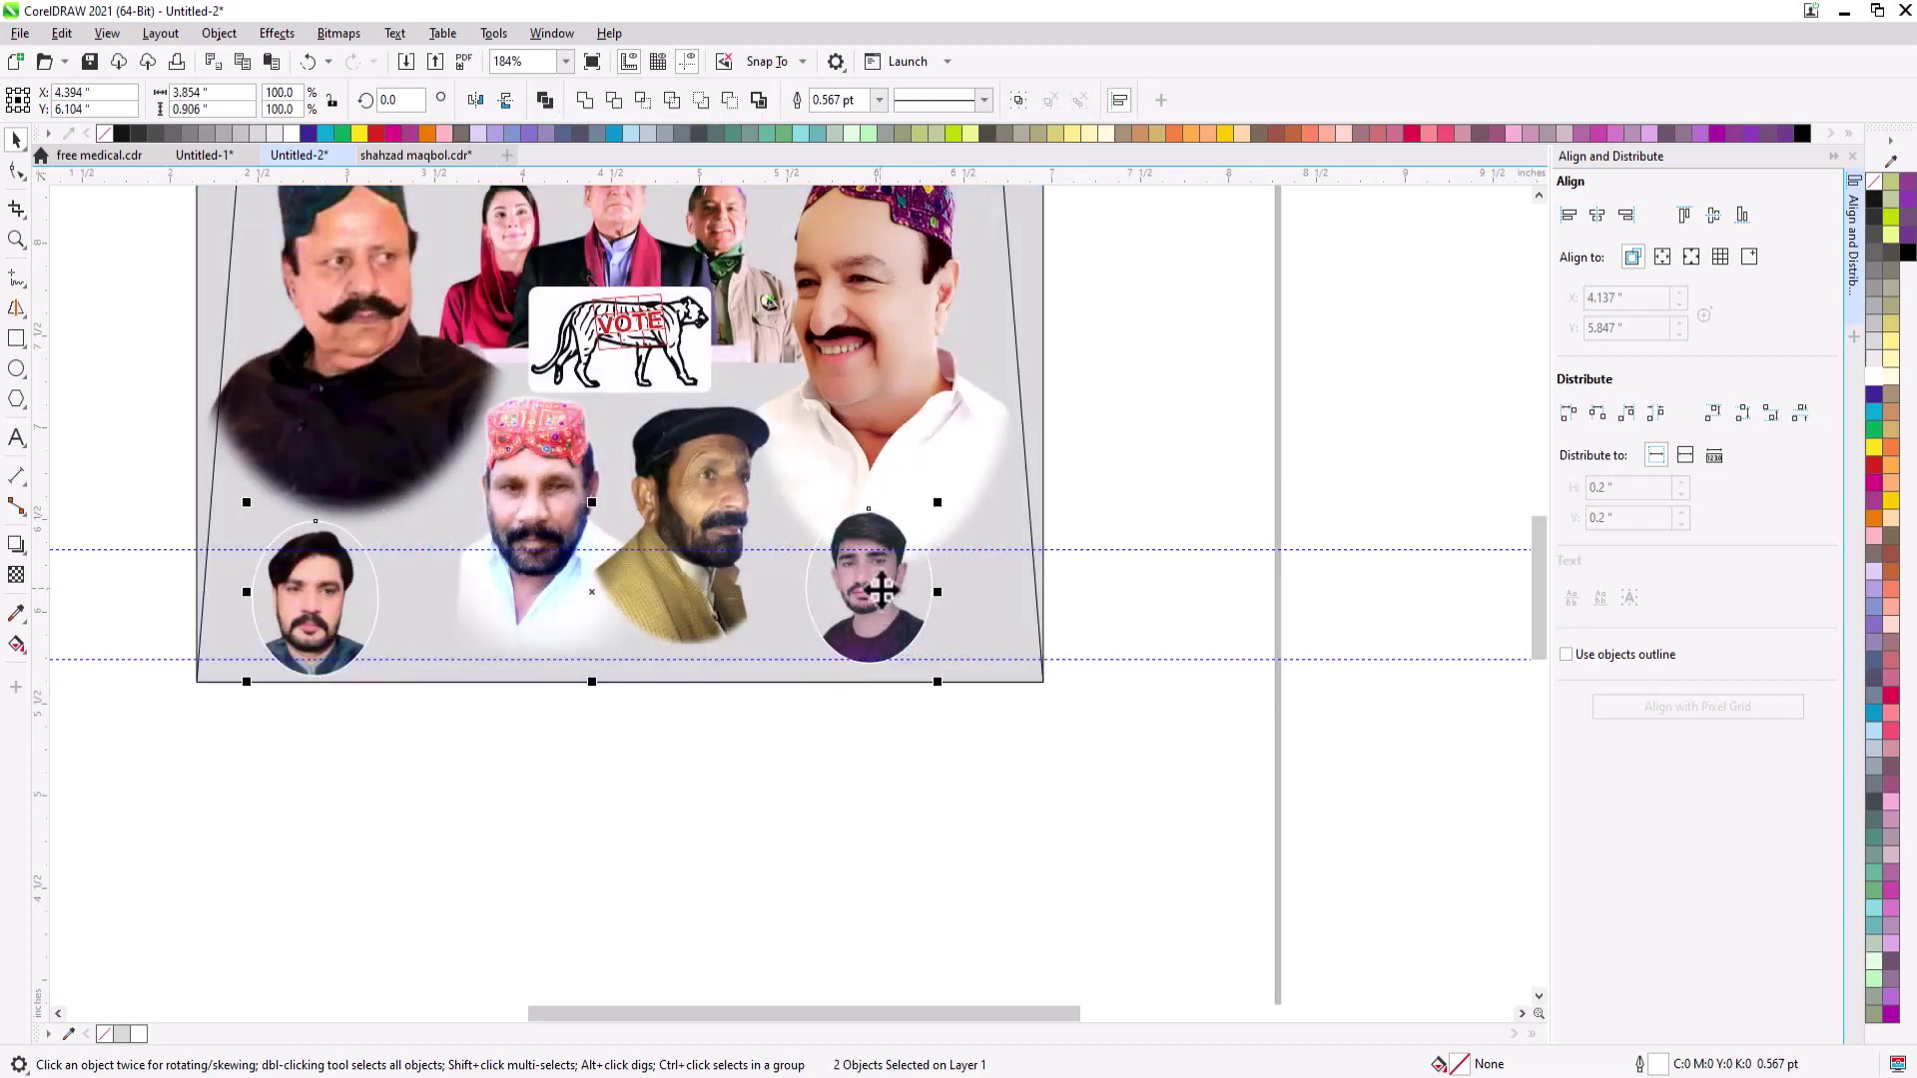
pyautogui.press('e')
pyautogui.moveTo(206, 502); pyautogui.dragTo(1036, 718)
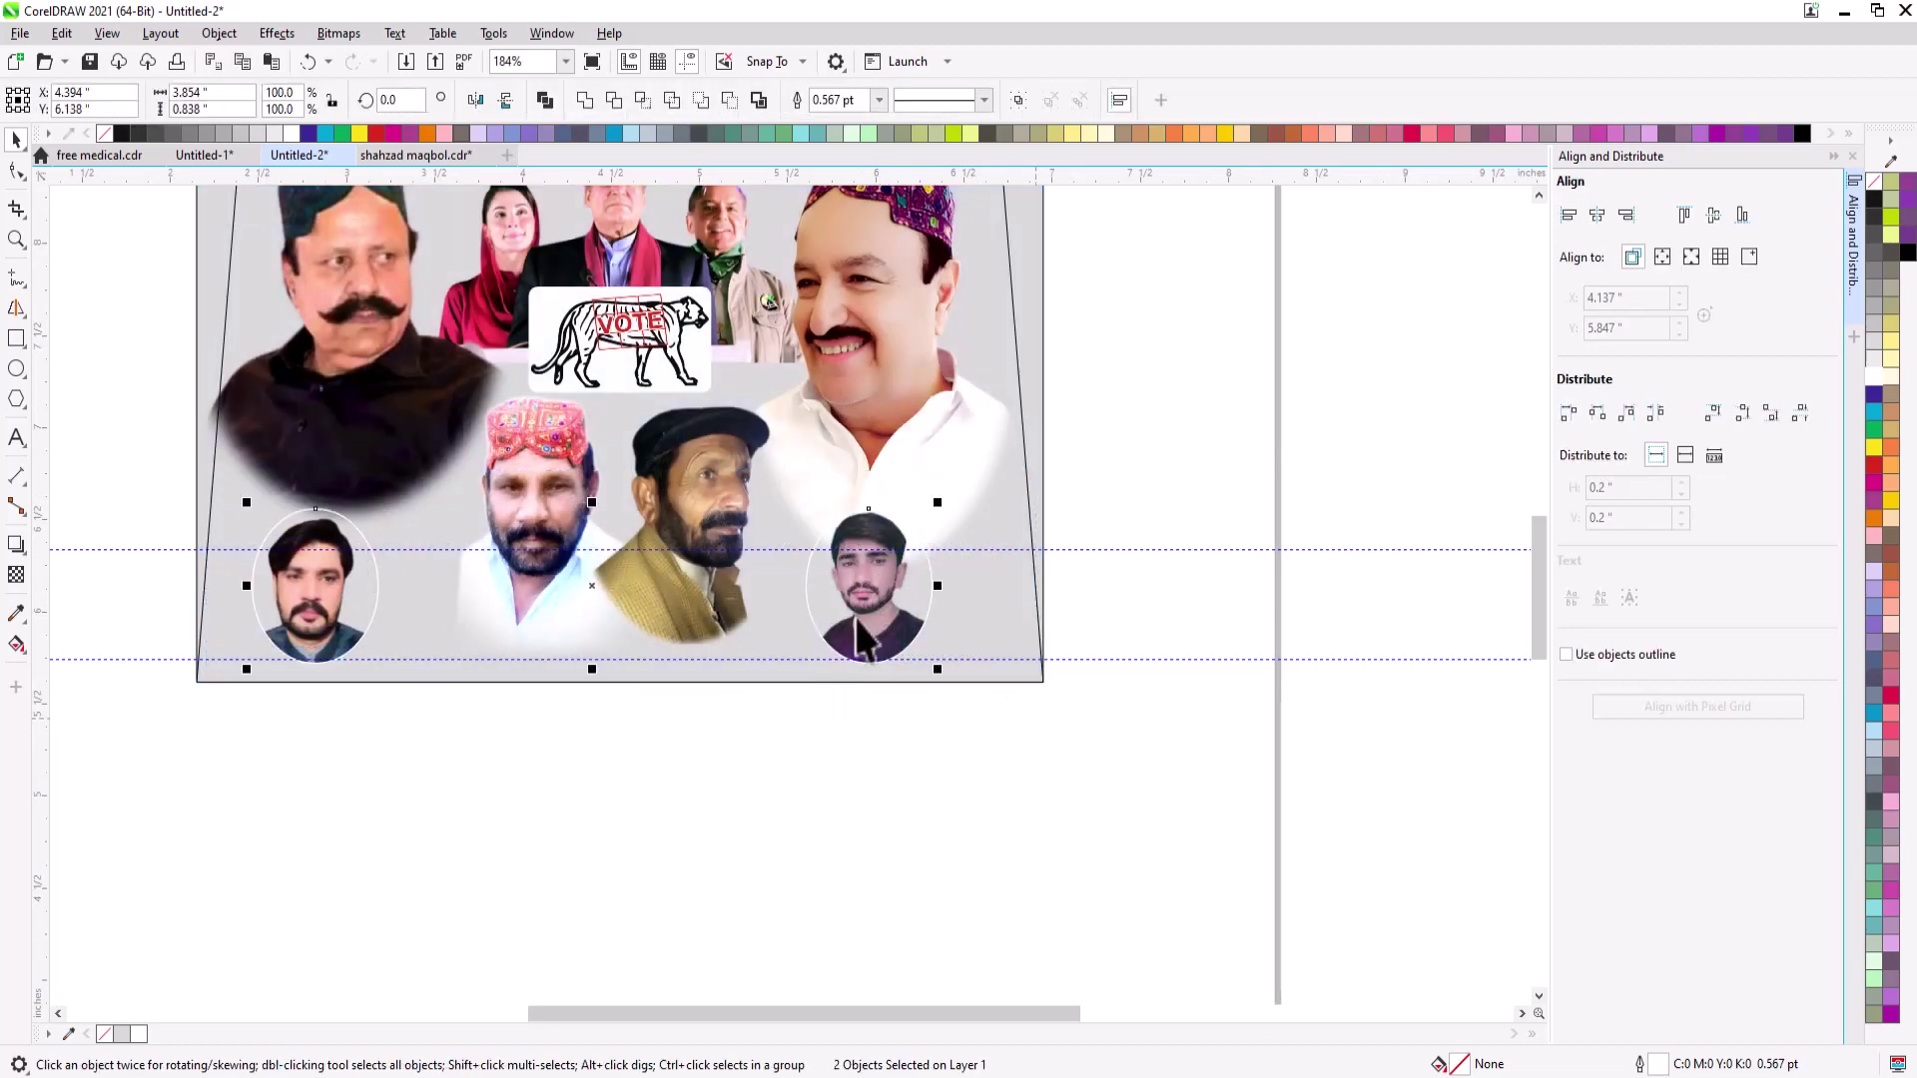
pyautogui.click(870, 639)
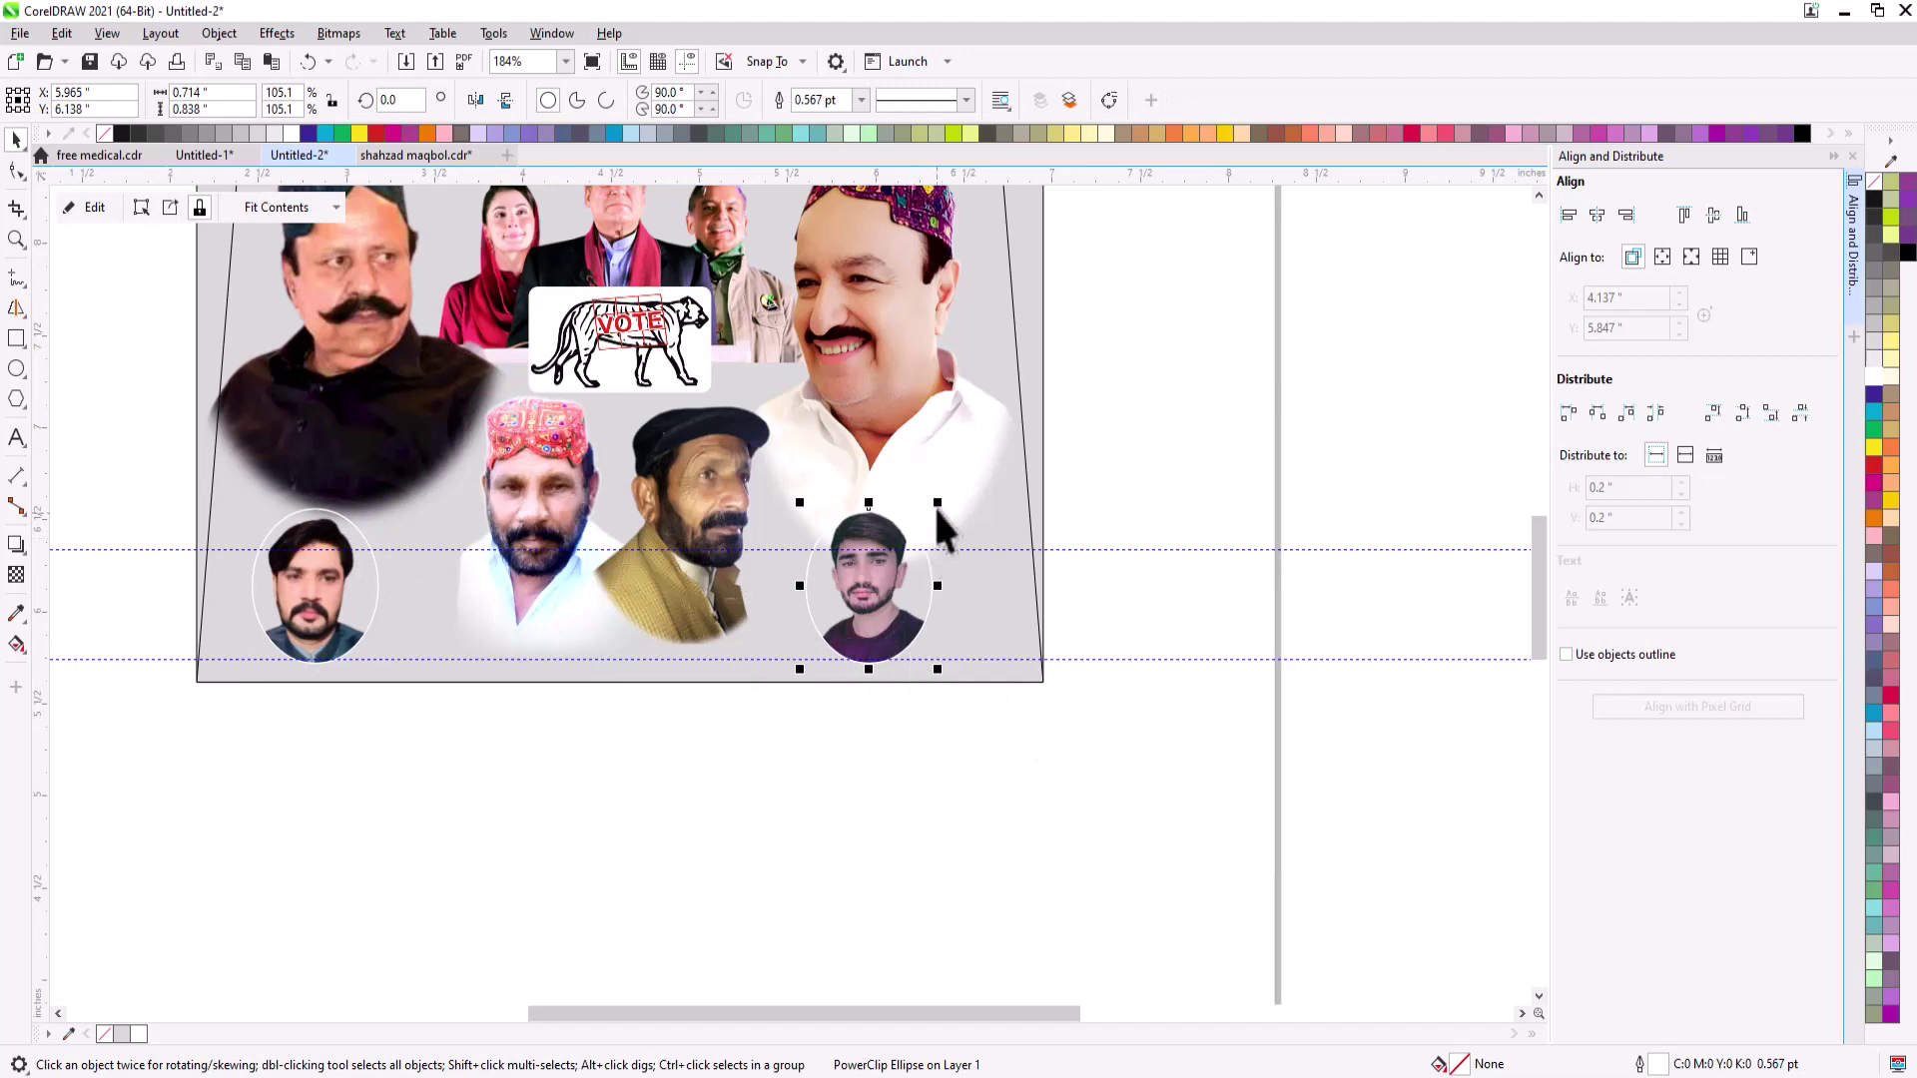
# - Reduce the smiling man's portrait to about 1.46 inches wide and keep it at the panel's upper right
pyautogui.press('F3')
pyautogui.press('F2')
pyautogui.moveTo(461, 292); pyautogui.dragTo(1180, 646)
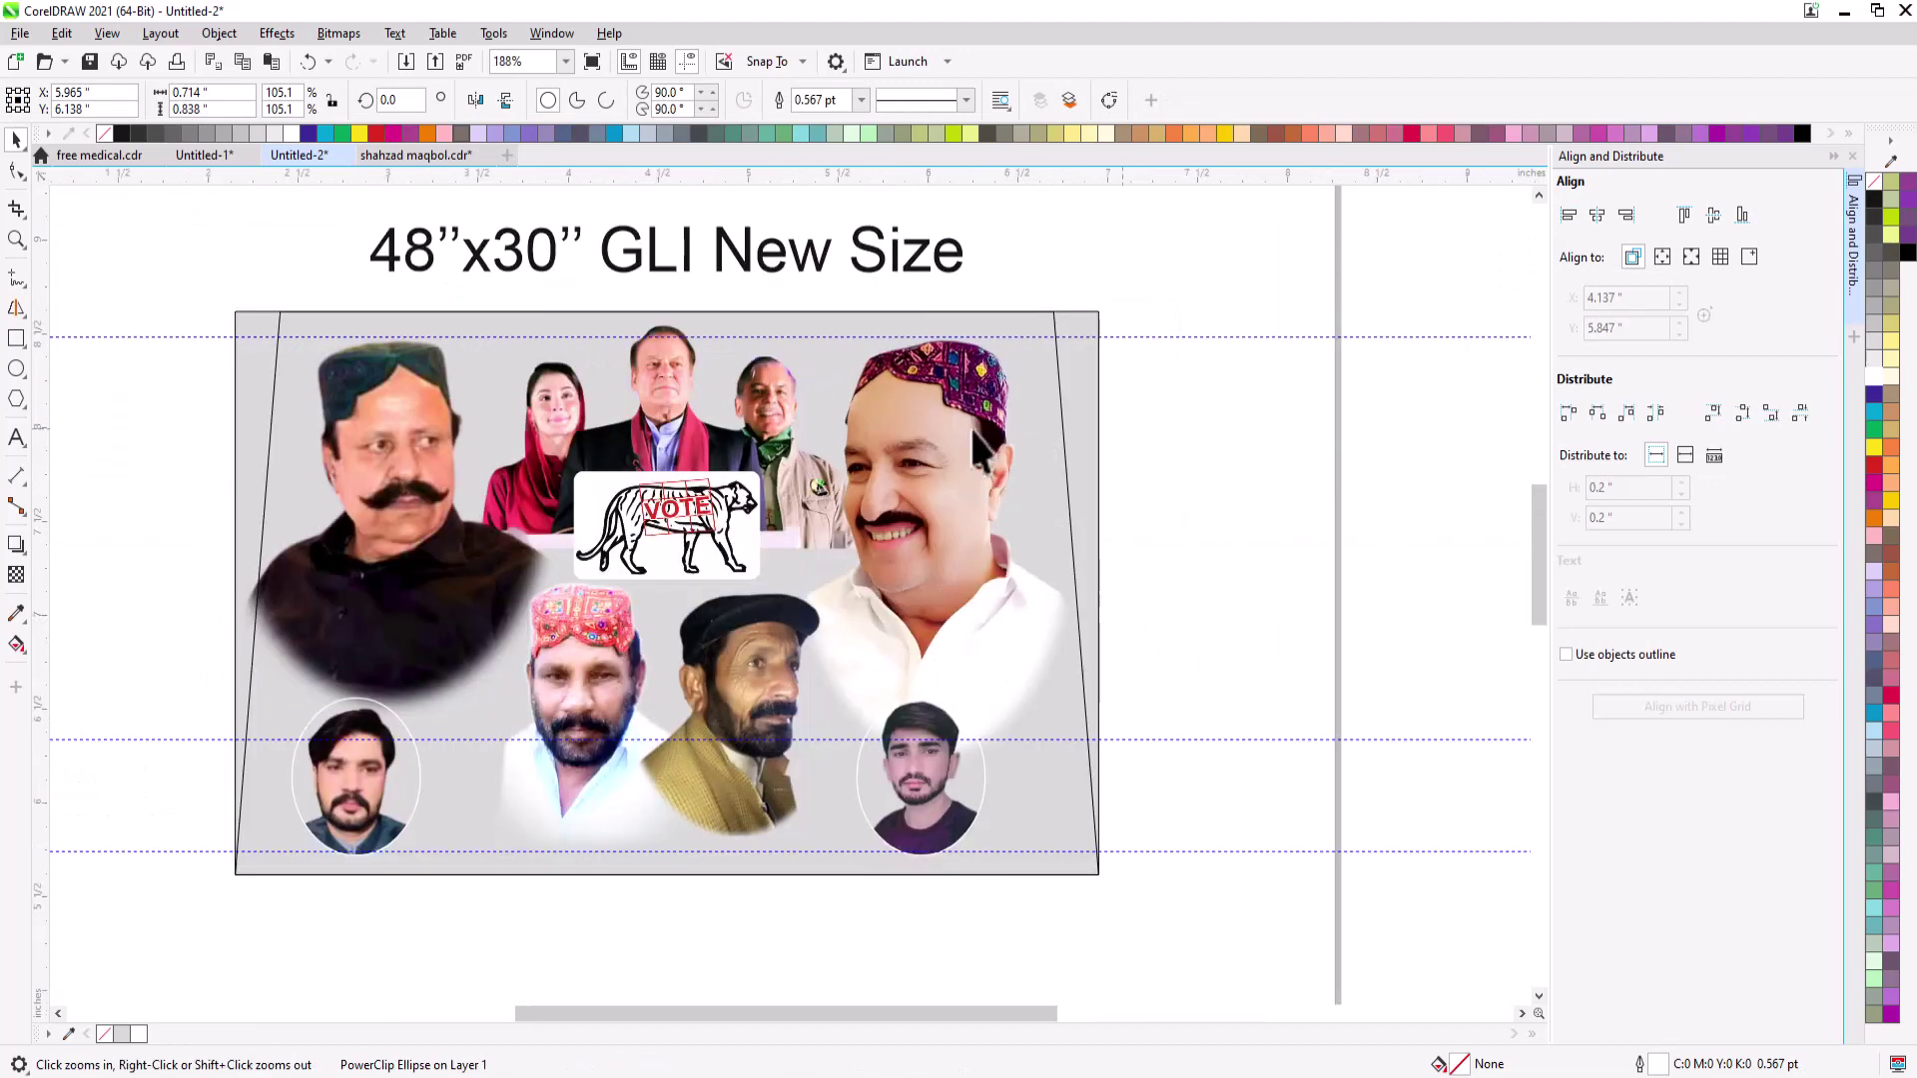
pyautogui.press('space')
pyautogui.click(974, 432)
pyautogui.moveTo(790, 767); pyautogui.dragTo(799, 756)
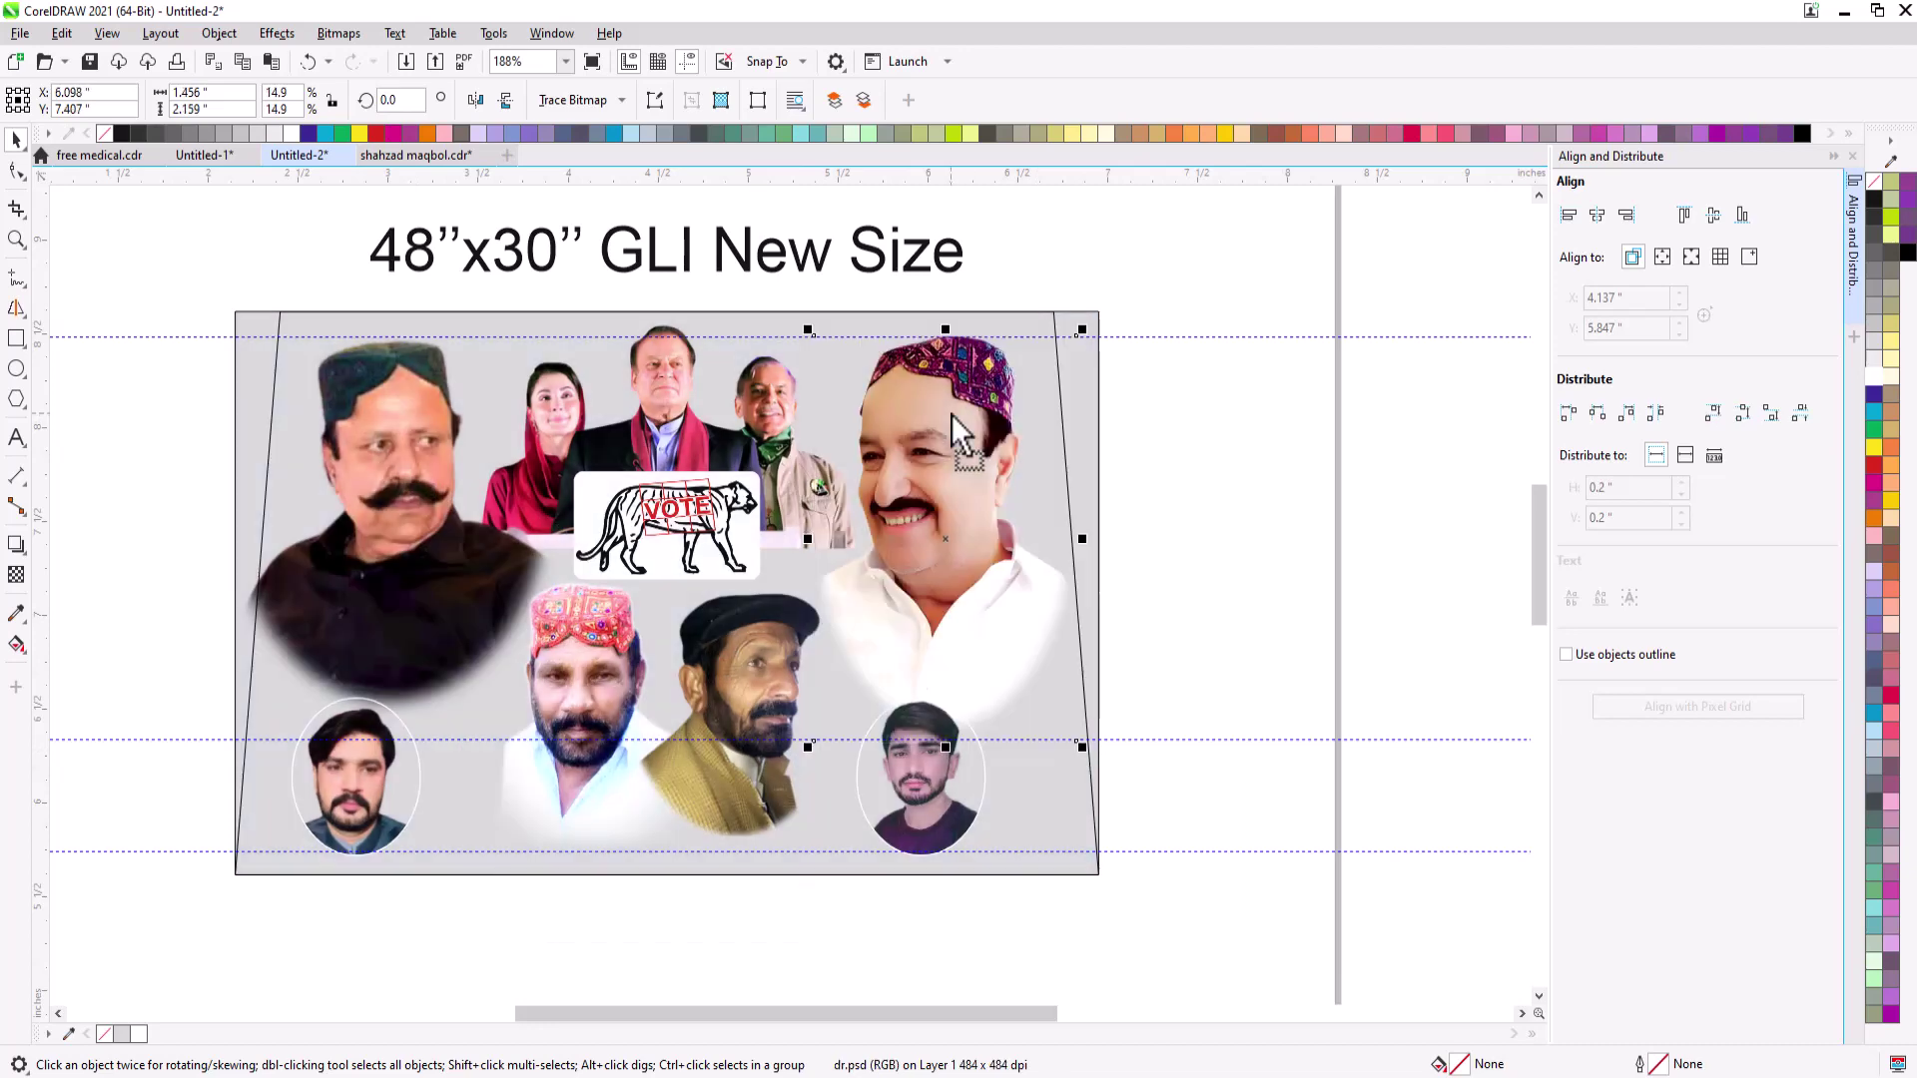
# - Raise the upper guideline to about 8.559 inches, align the tops of the two large portraits and move them up to it
pyautogui.moveTo(703, 337); pyautogui.dragTo(702, 322)
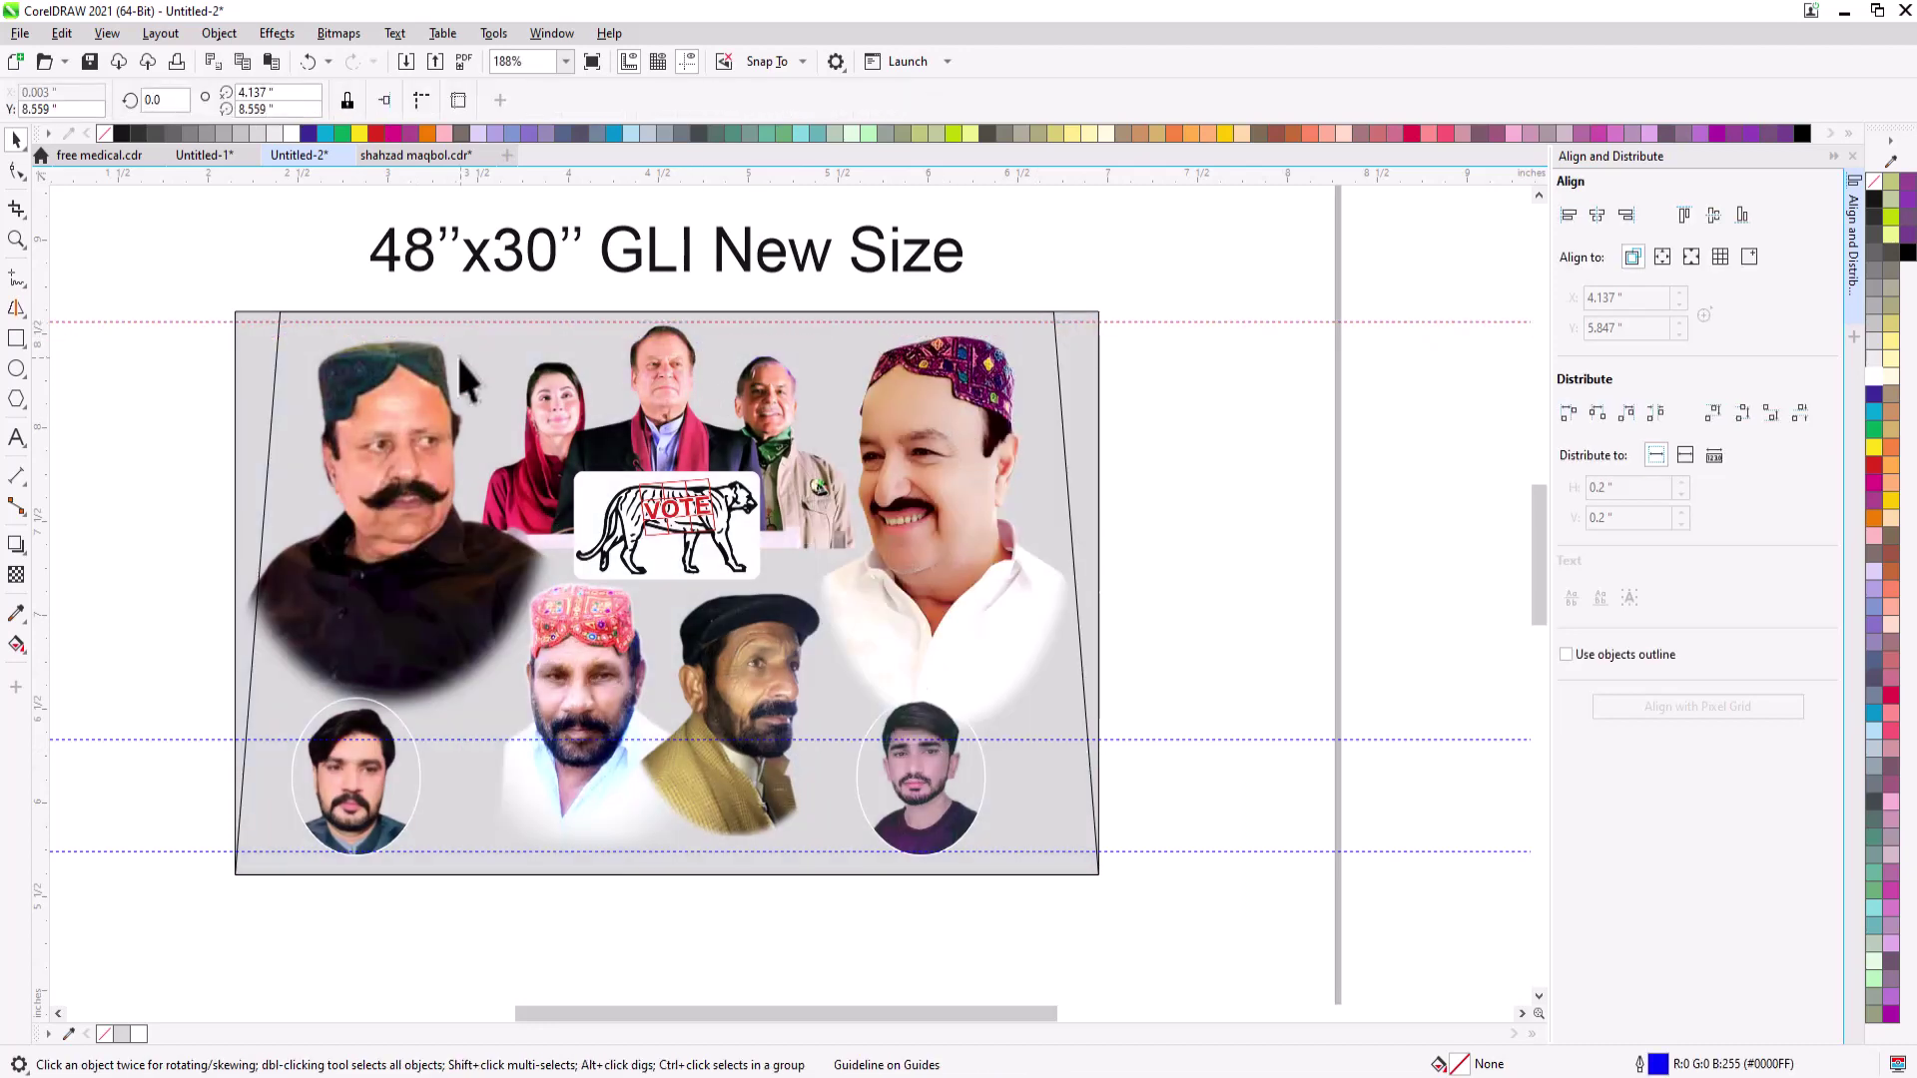
pyautogui.click(439, 371)
pyautogui.keyDown('shift'); pyautogui.click(944, 388); pyautogui.keyUp('shift')
pyautogui.press('t')
pyautogui.moveTo(945, 389); pyautogui.dragTo(945, 381)
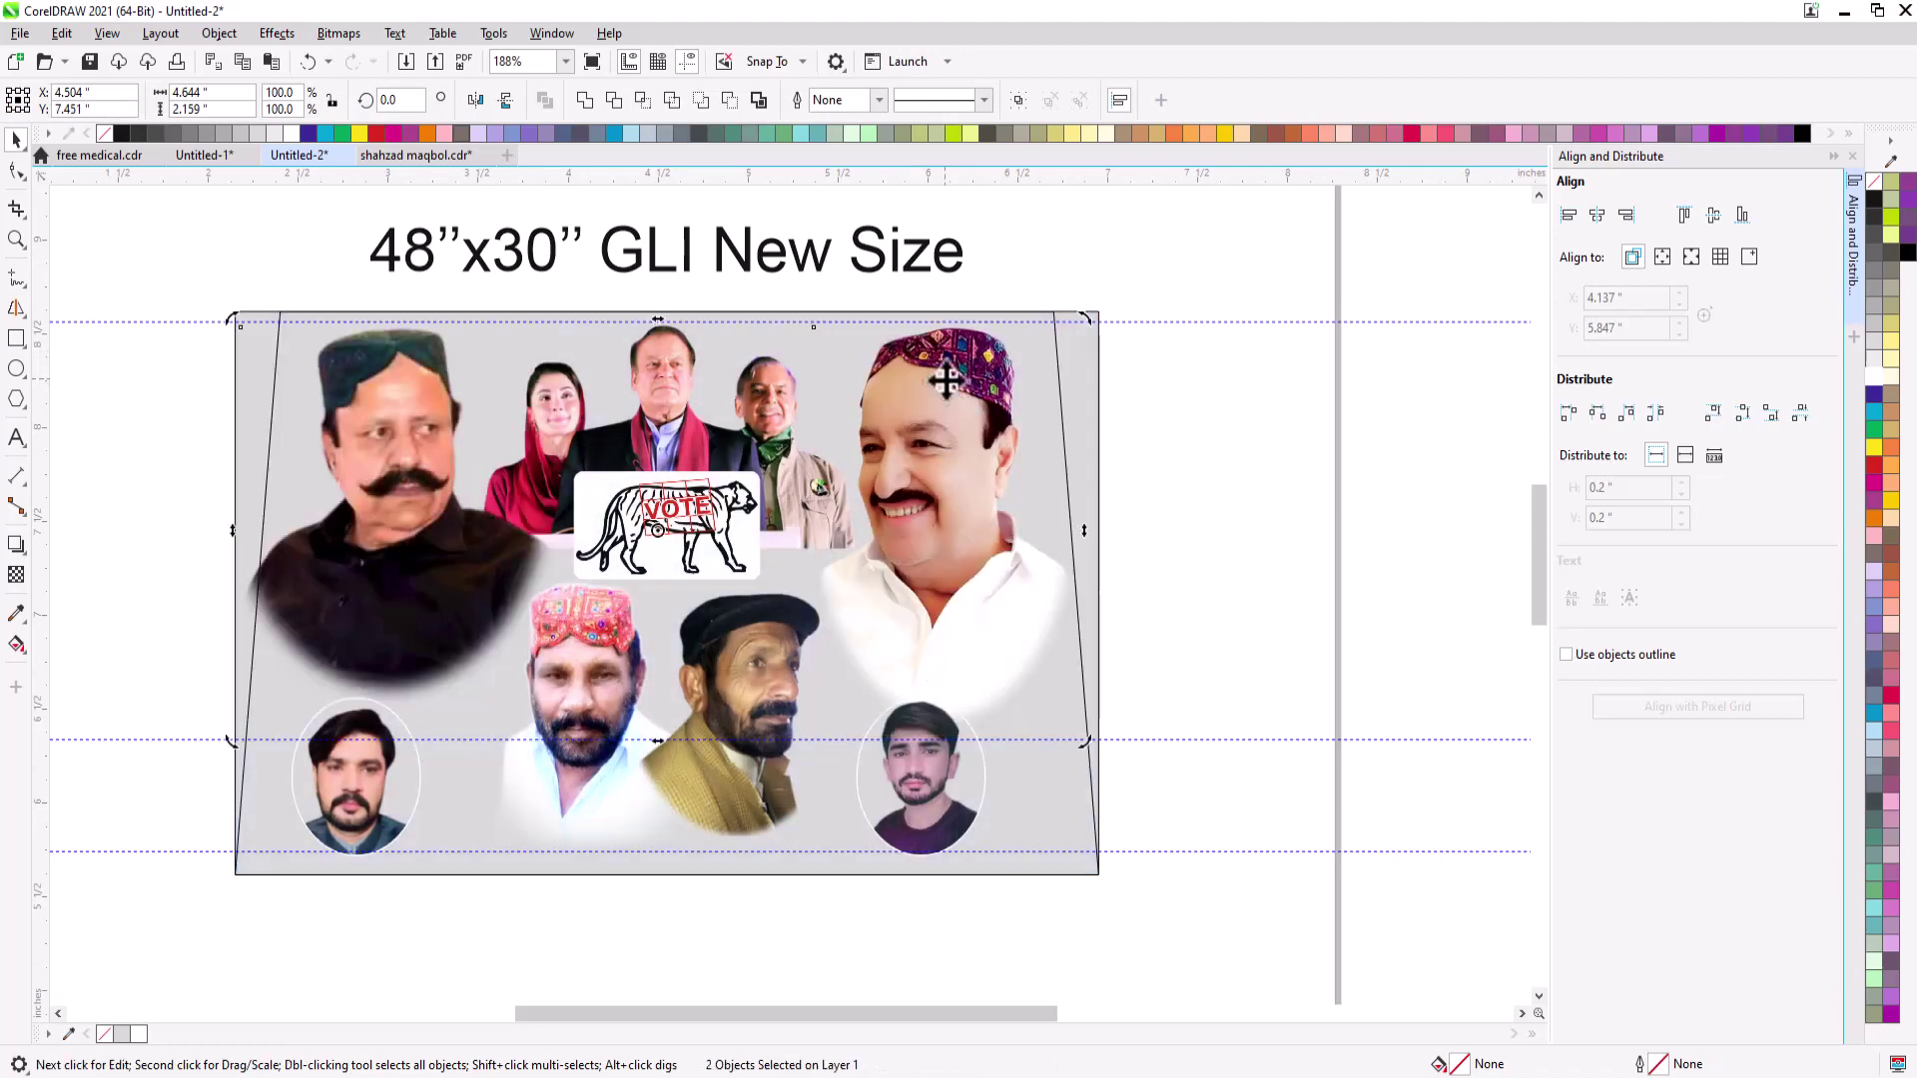
pyautogui.click(946, 381)
# - Shift the red-capped portrait slightly left and move it down together with the black-capped portrait
pyautogui.click(944, 733)
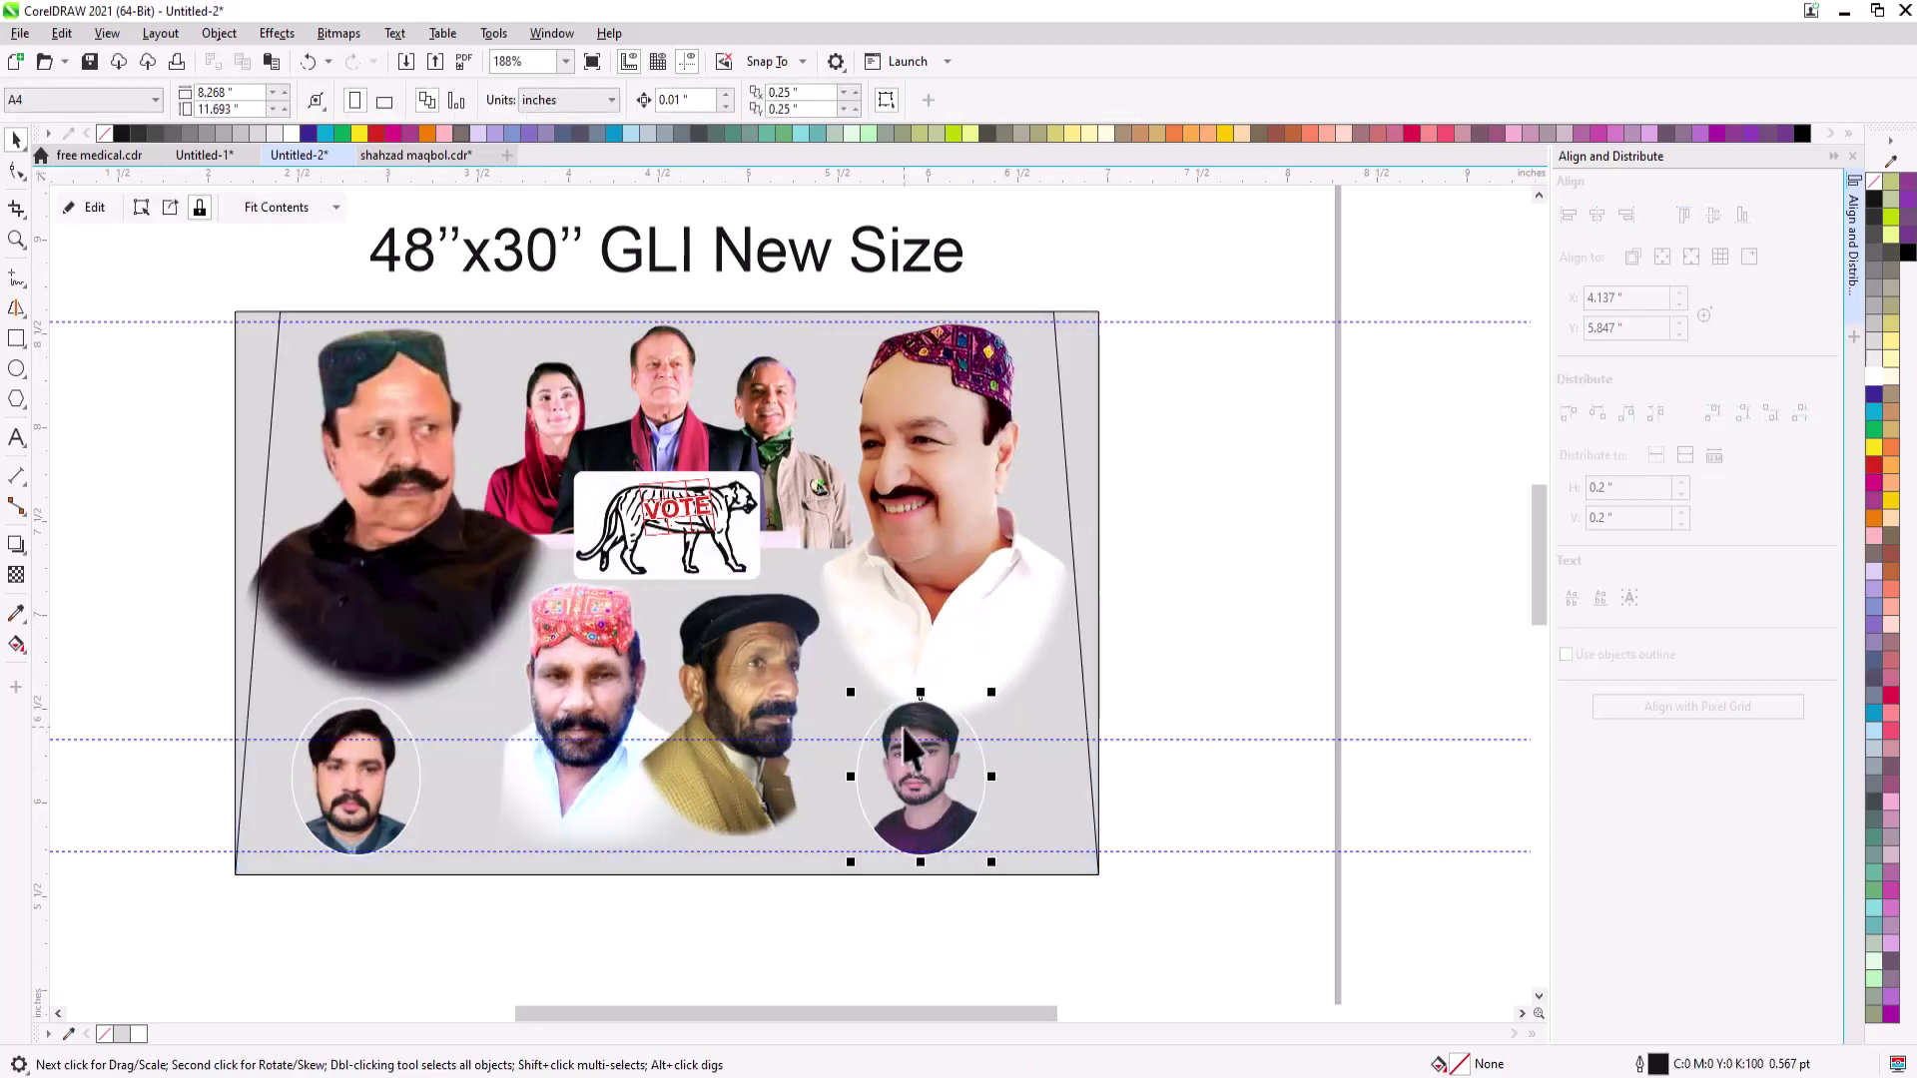
pyautogui.click(597, 632)
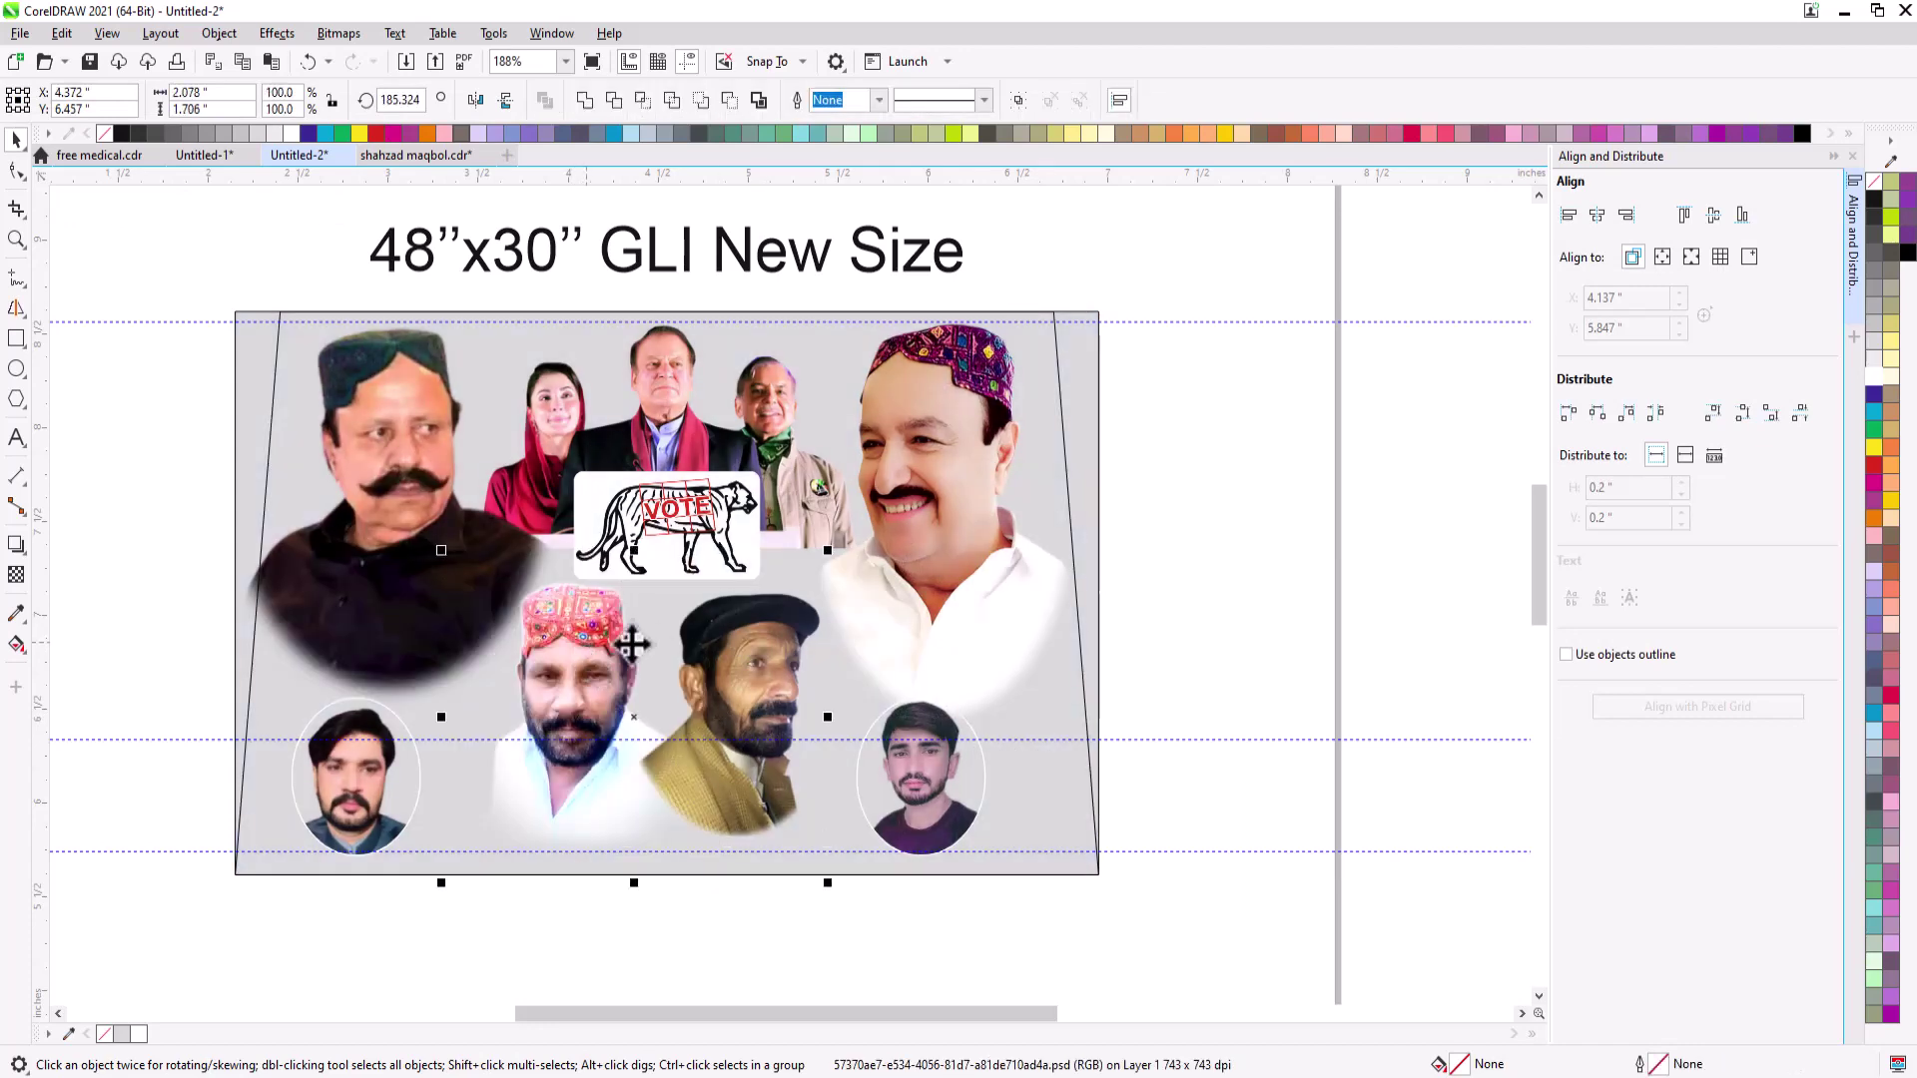
pyautogui.moveTo(760, 653); pyautogui.dragTo(763, 667)
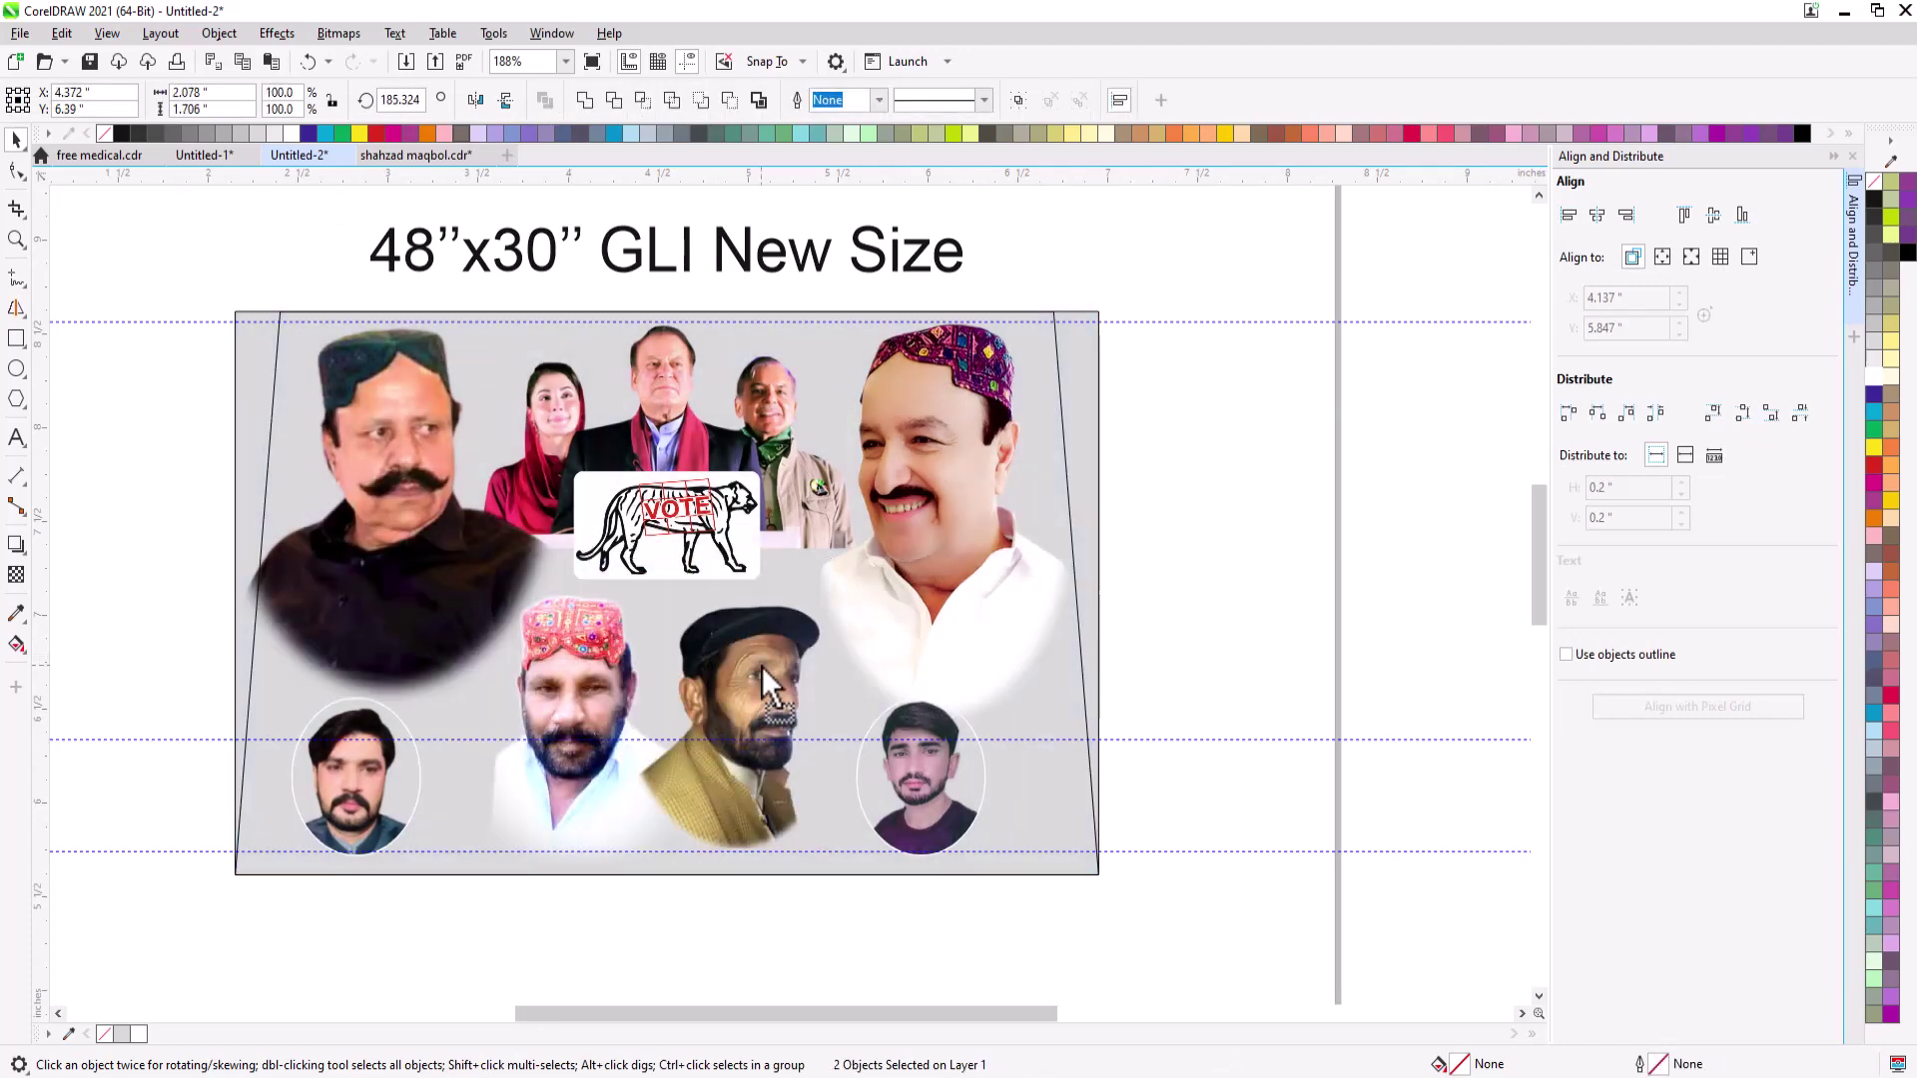
# - Delete the middle horizontal guideline crossing the lower portraits
pyautogui.press('Escape')
pyautogui.click(845, 740)
pyautogui.press('Delete')
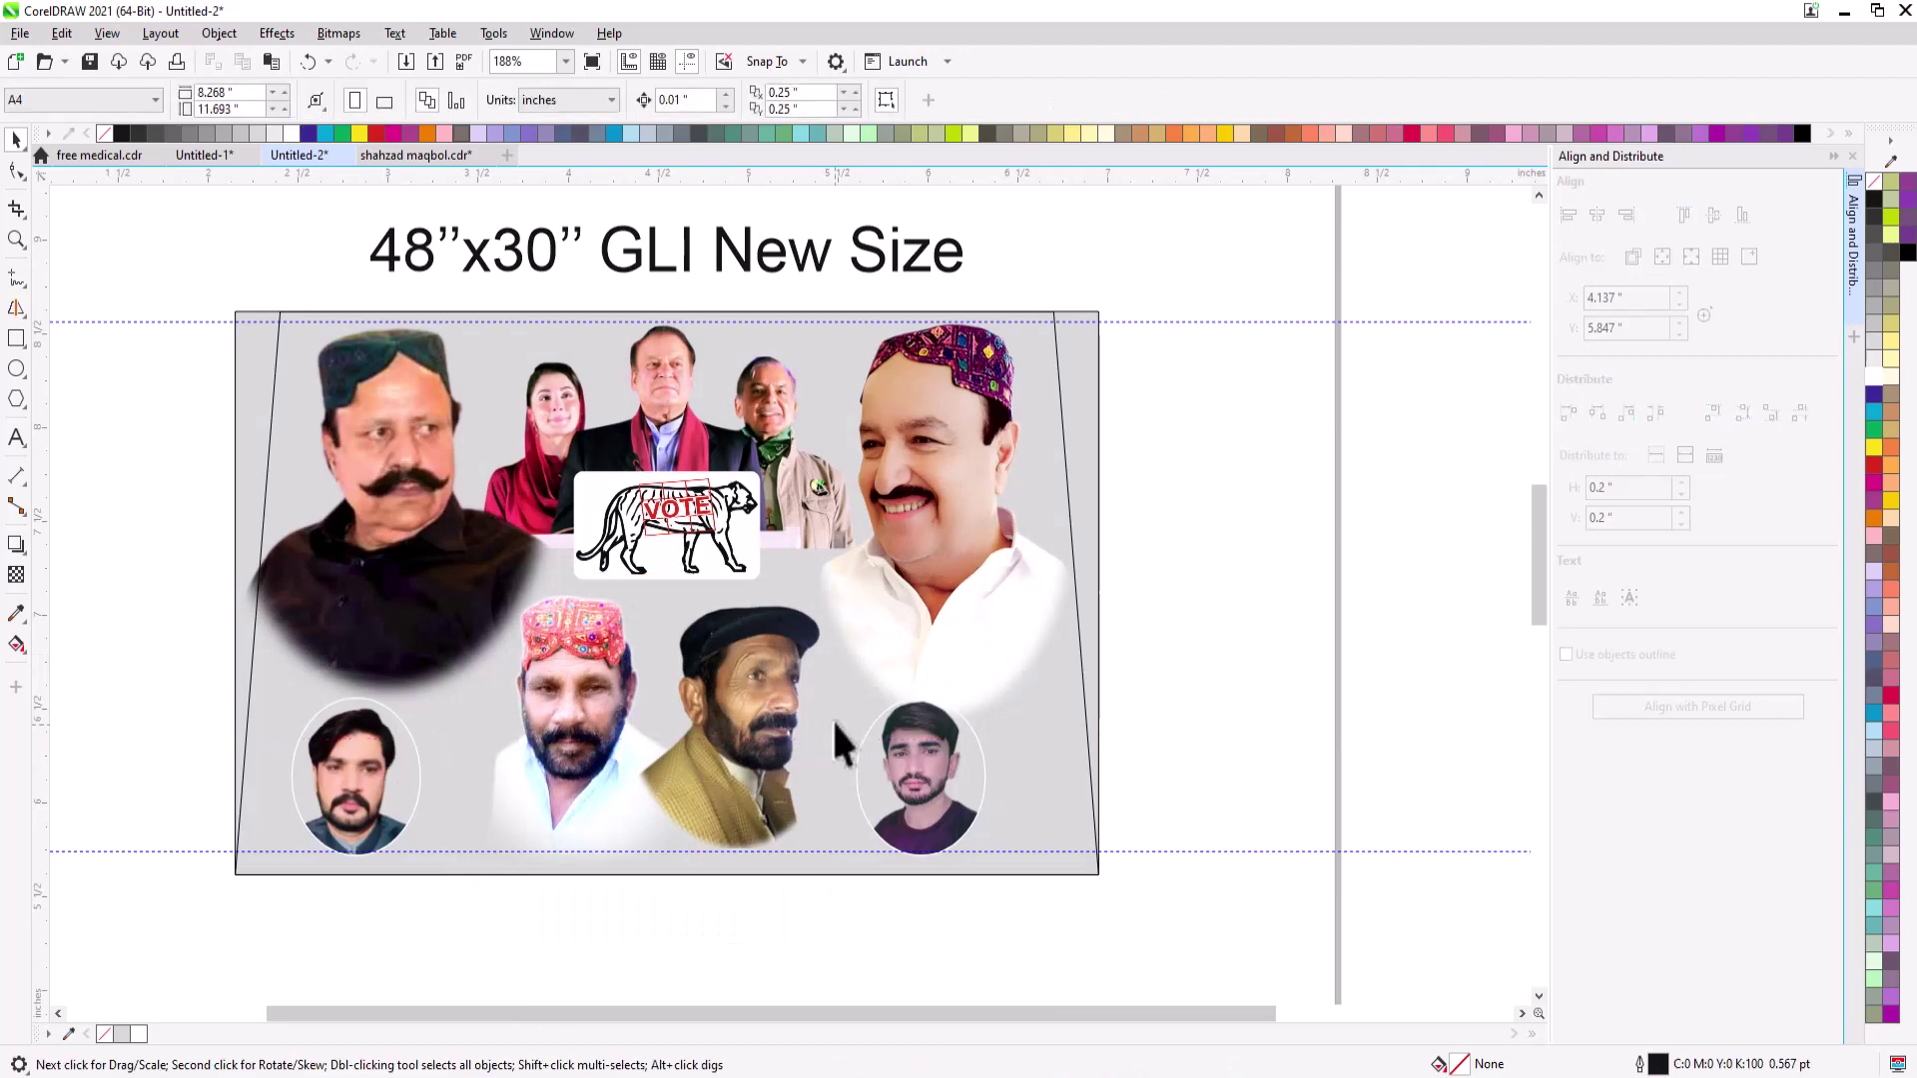
# - Delete the small spare portrait of the man in a suit lying beside the page
pyautogui.scroll(-2, 836, 738)
pyautogui.click(1462, 569)
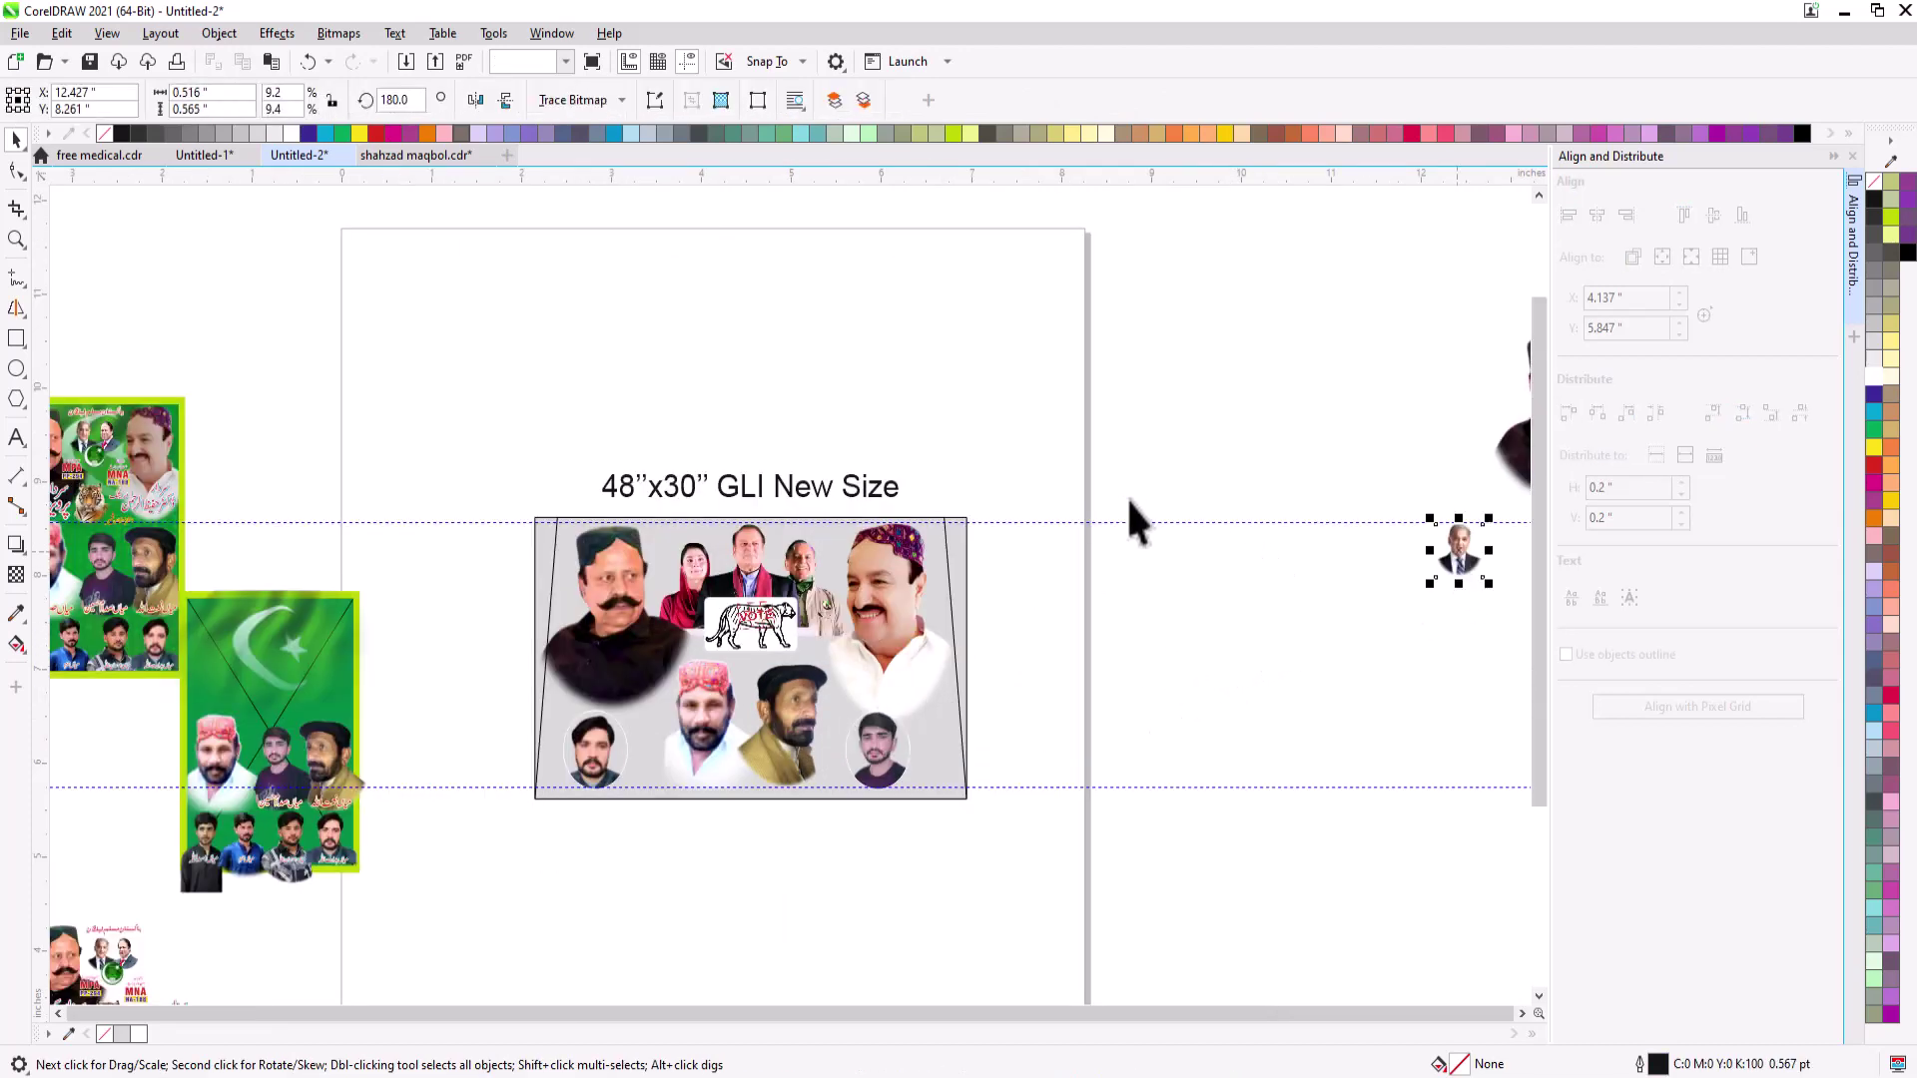
pyautogui.scroll(-1, 1203, 552)
pyautogui.press('F2')
pyautogui.moveTo(749, 389); pyautogui.dragTo(1685, 717)
pyautogui.press('Delete')
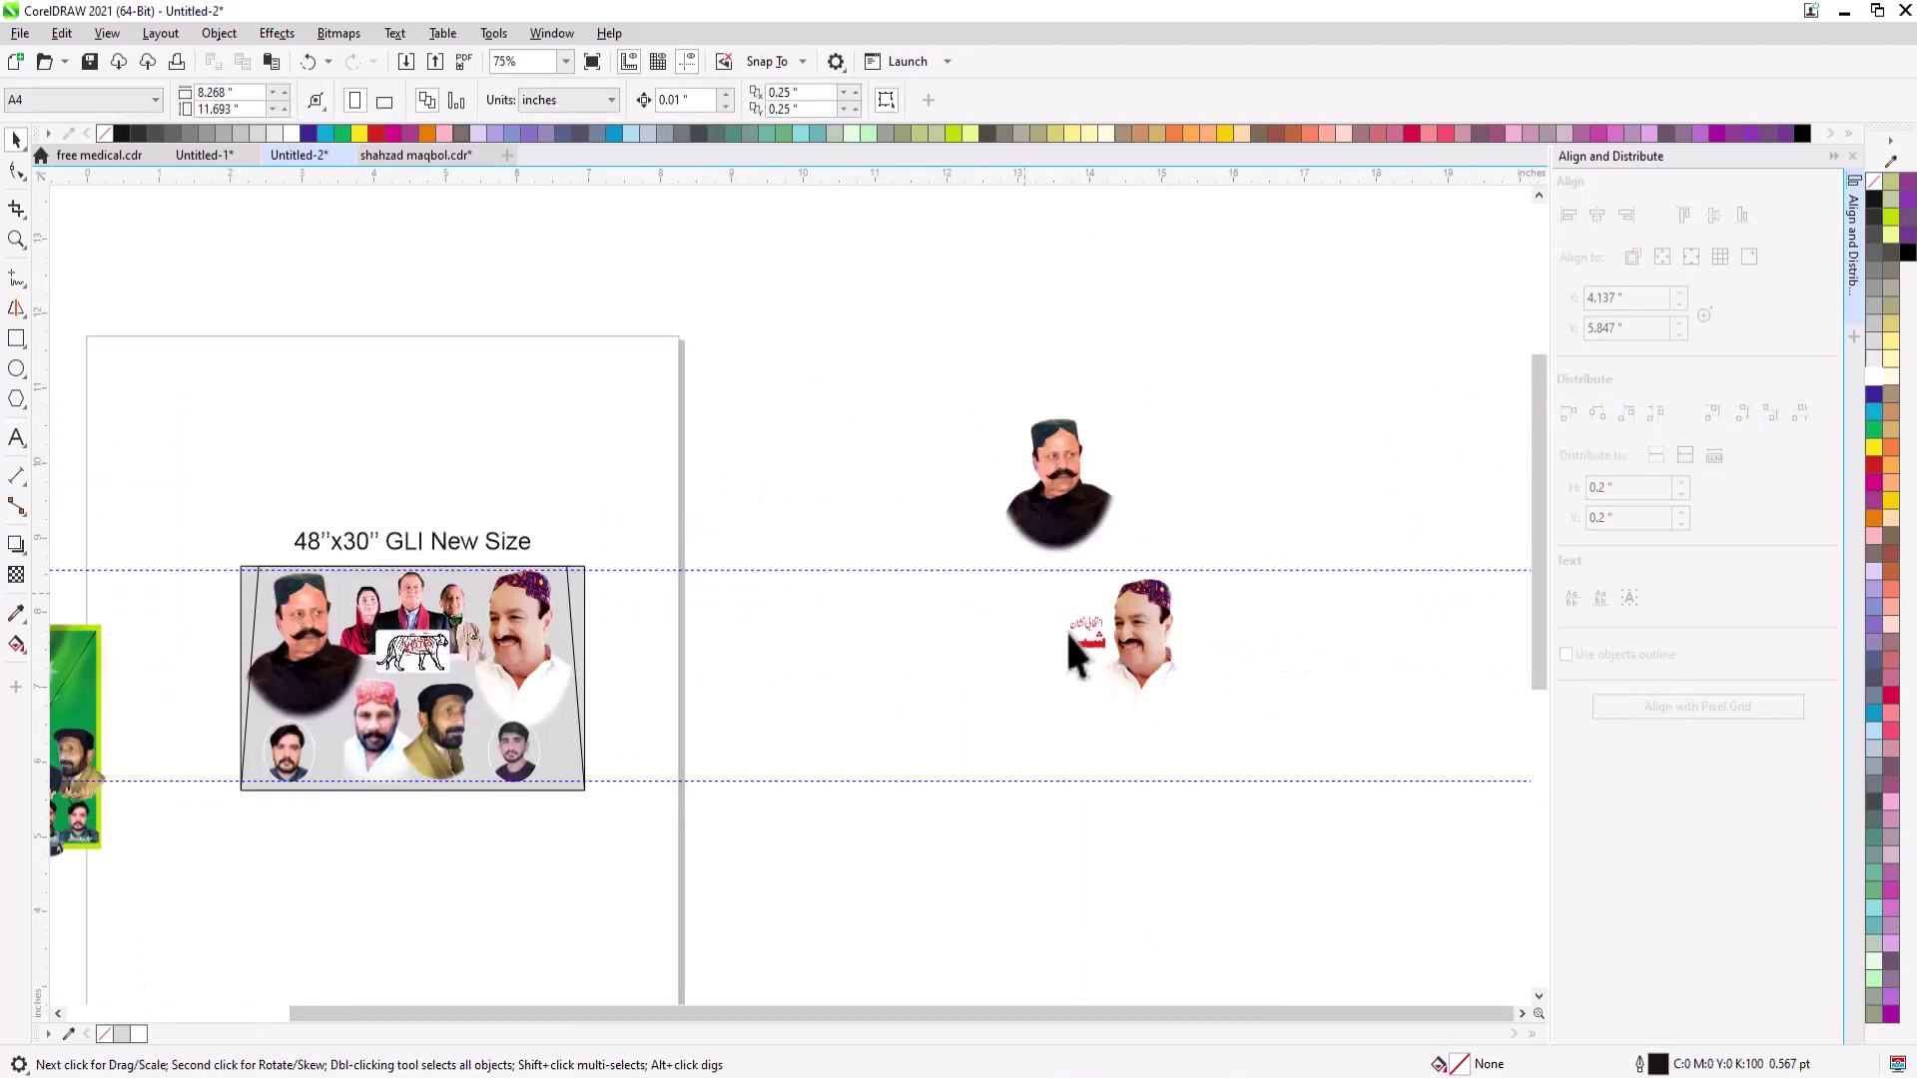
# - Bring the loose red Urdu slogan onto the panel, reduce it to about 0.372 inches wide and park it over the smiling man's portrait
pyautogui.moveTo(1116, 667); pyautogui.dragTo(453, 651)
pyautogui.press('F2')
pyautogui.moveTo(277, 599); pyautogui.dragTo(696, 752)
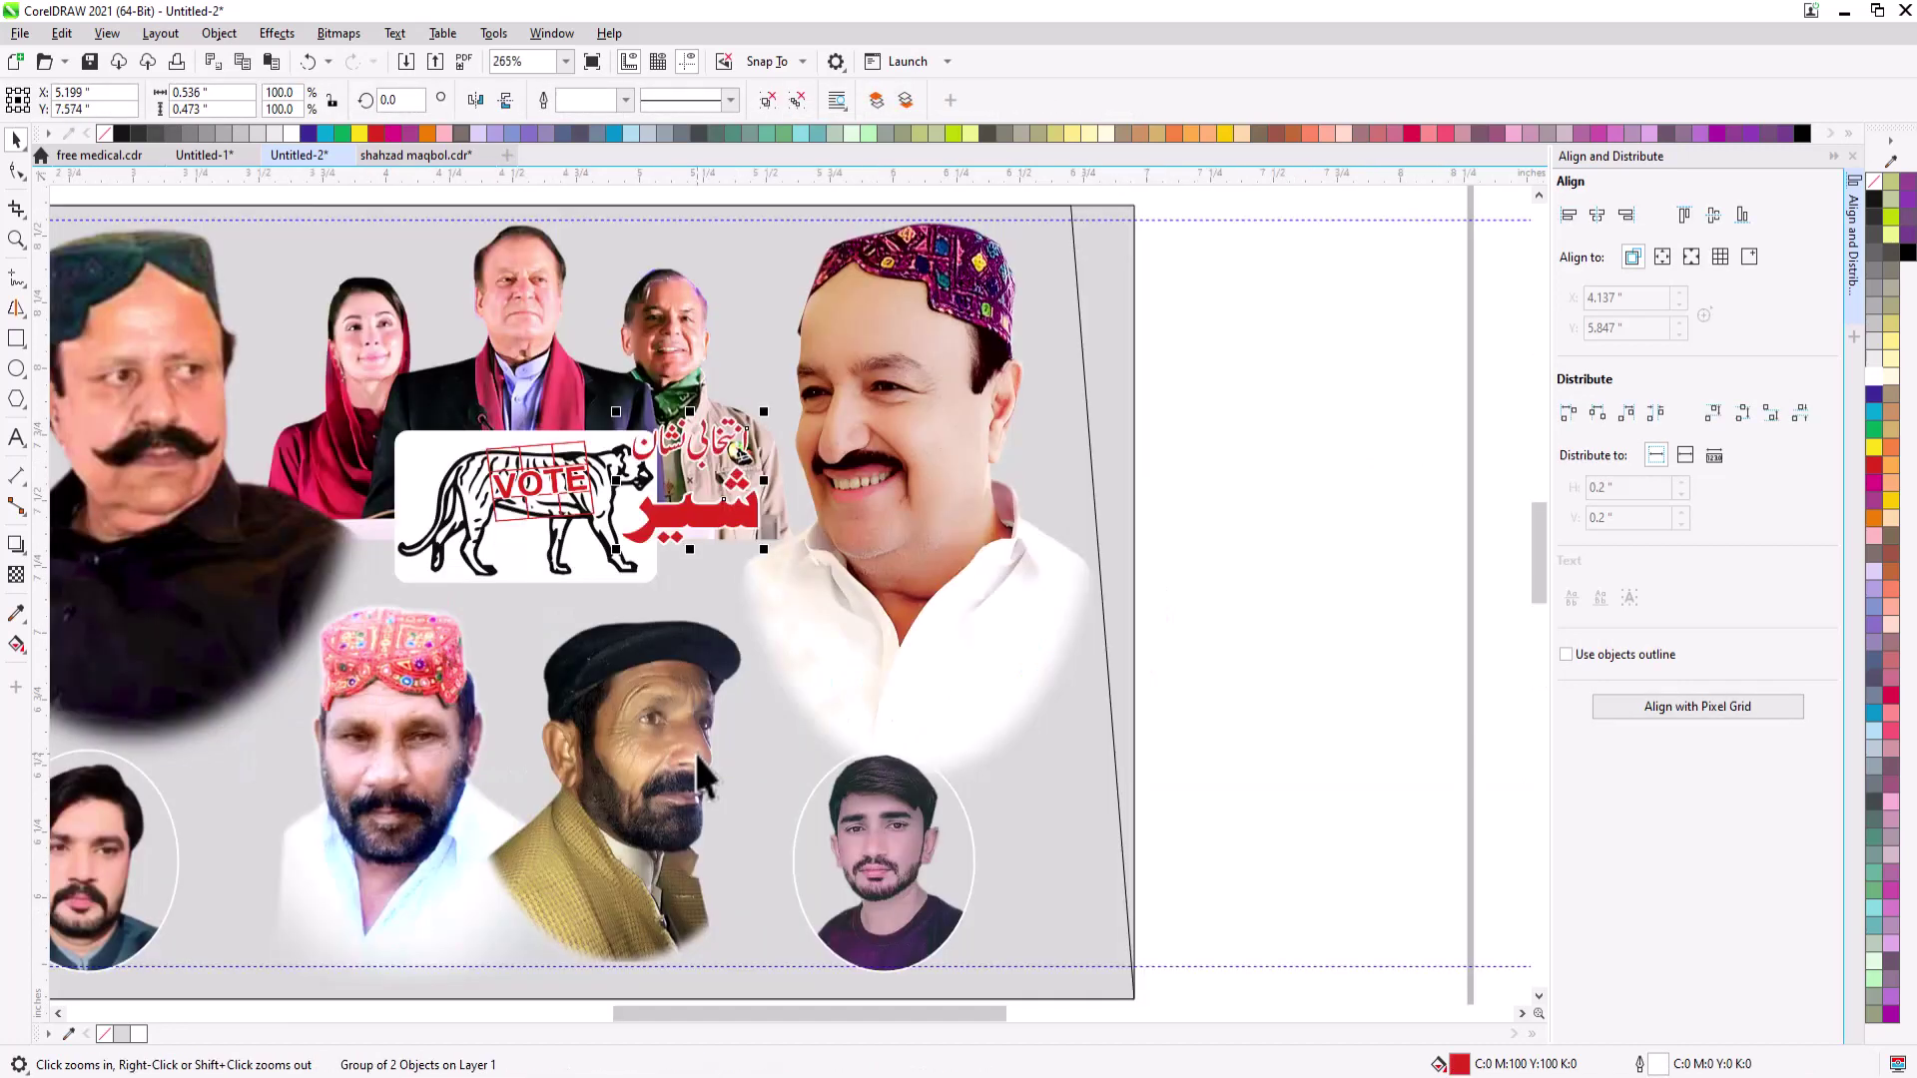
pyautogui.moveTo(764, 410); pyautogui.dragTo(721, 450)
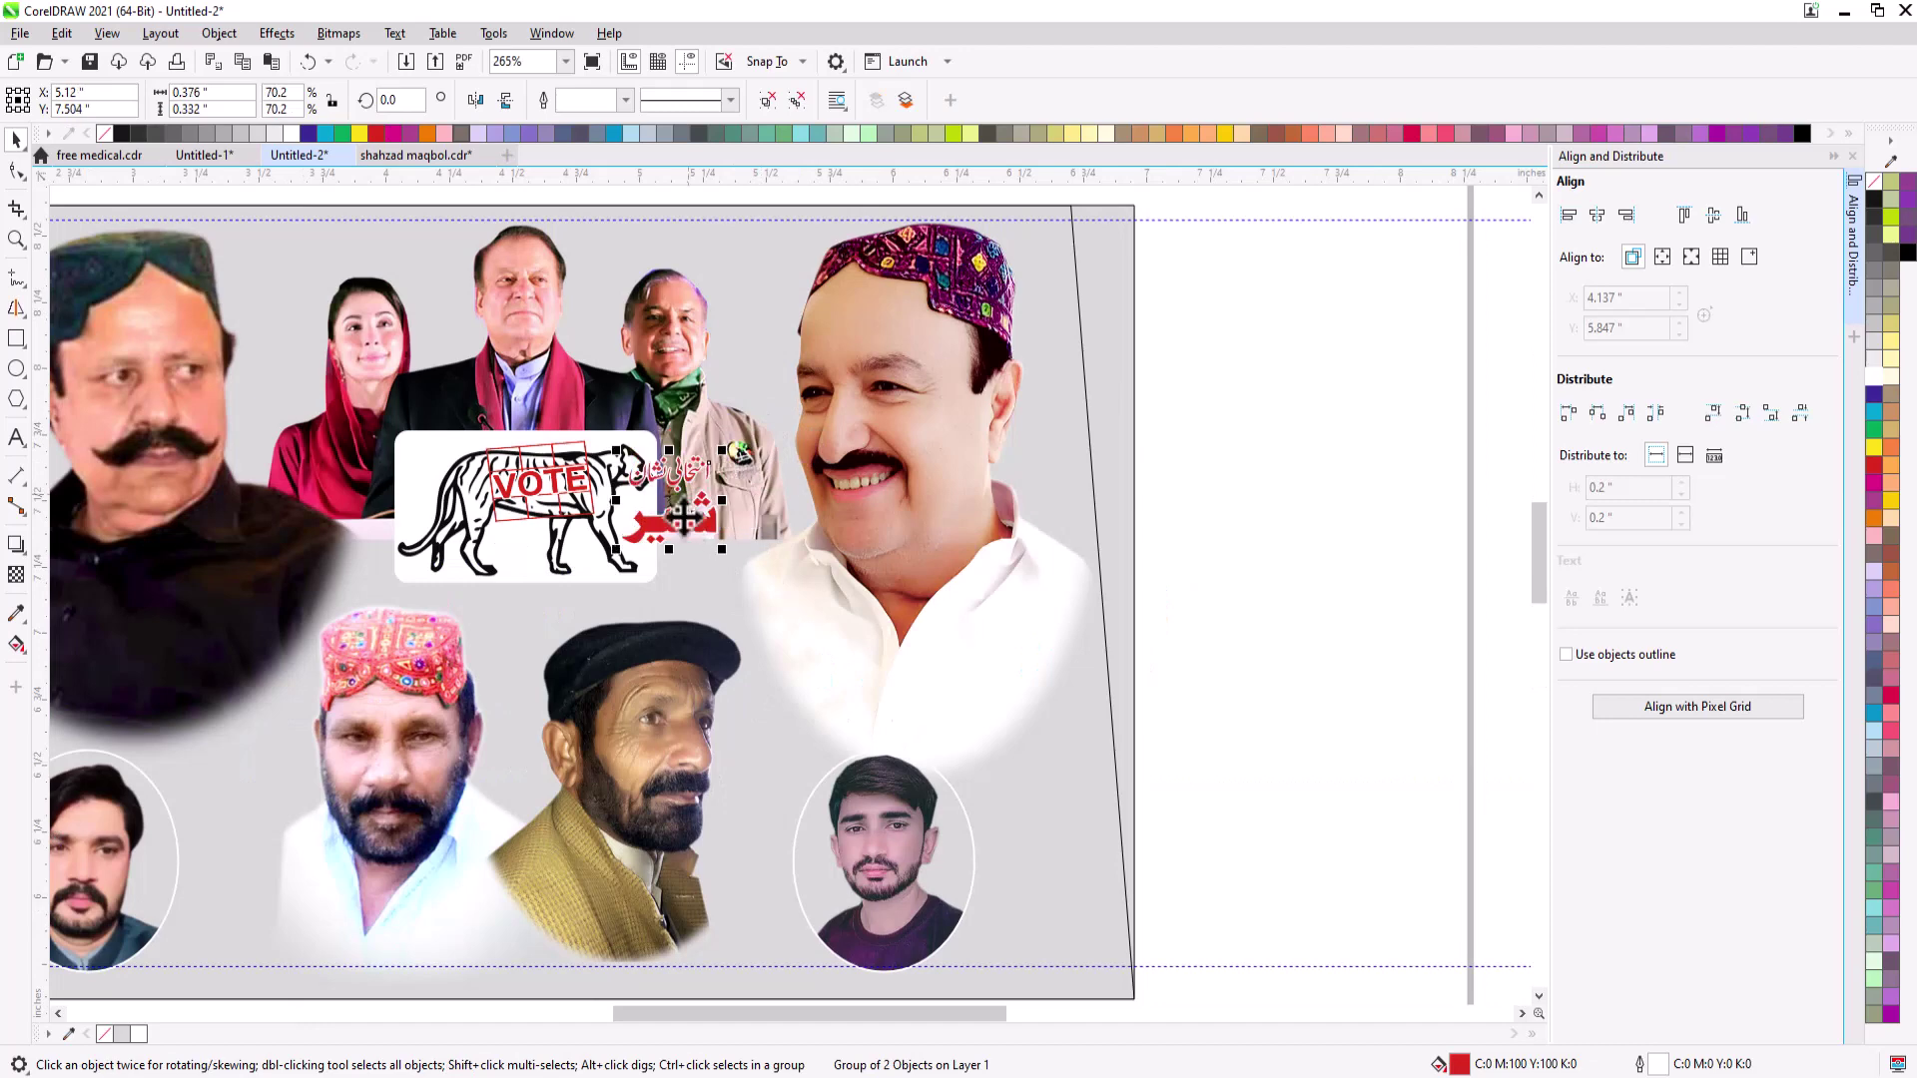
pyautogui.moveTo(685, 520); pyautogui.dragTo(861, 527)
# - Convert the tiger emblem's white rounded frame to curves and extend its right side outward by about 0.352 inches
pyautogui.scroll(3, 564, 469)
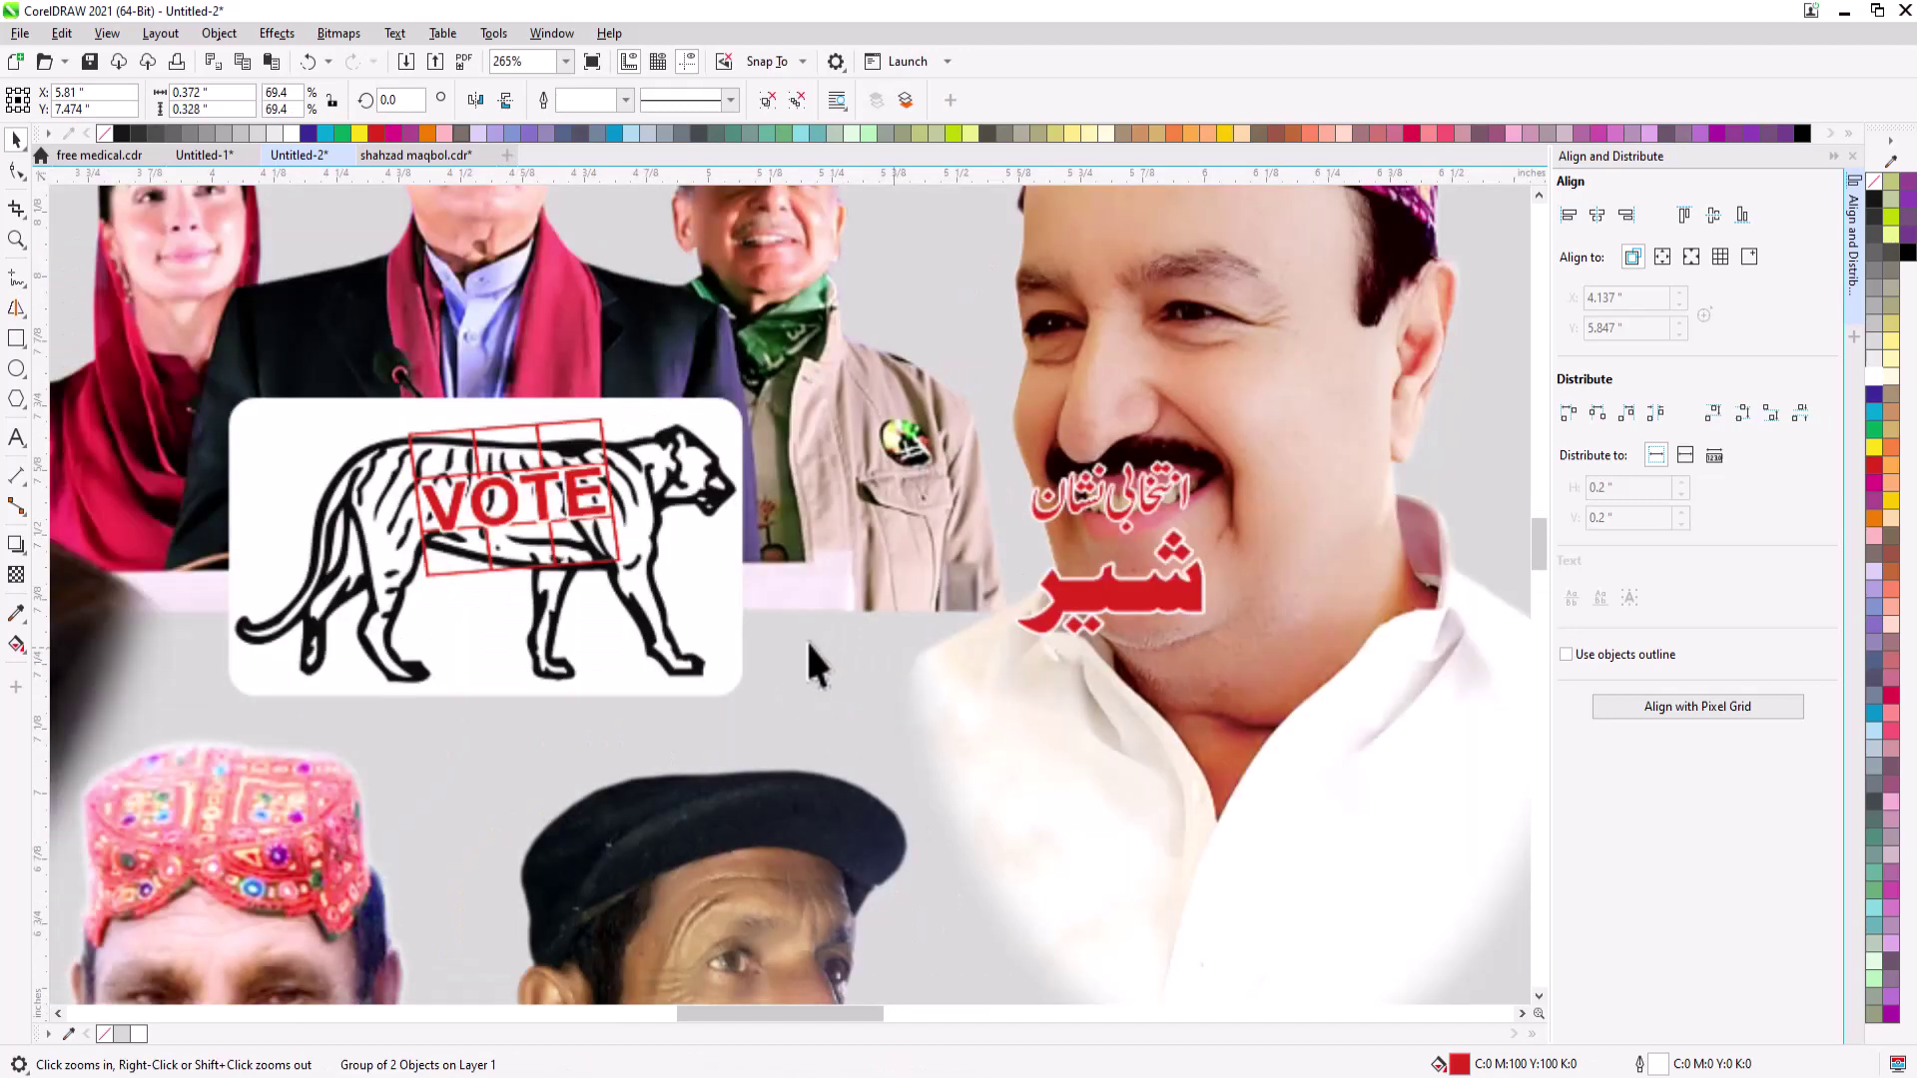
pyautogui.click(728, 556)
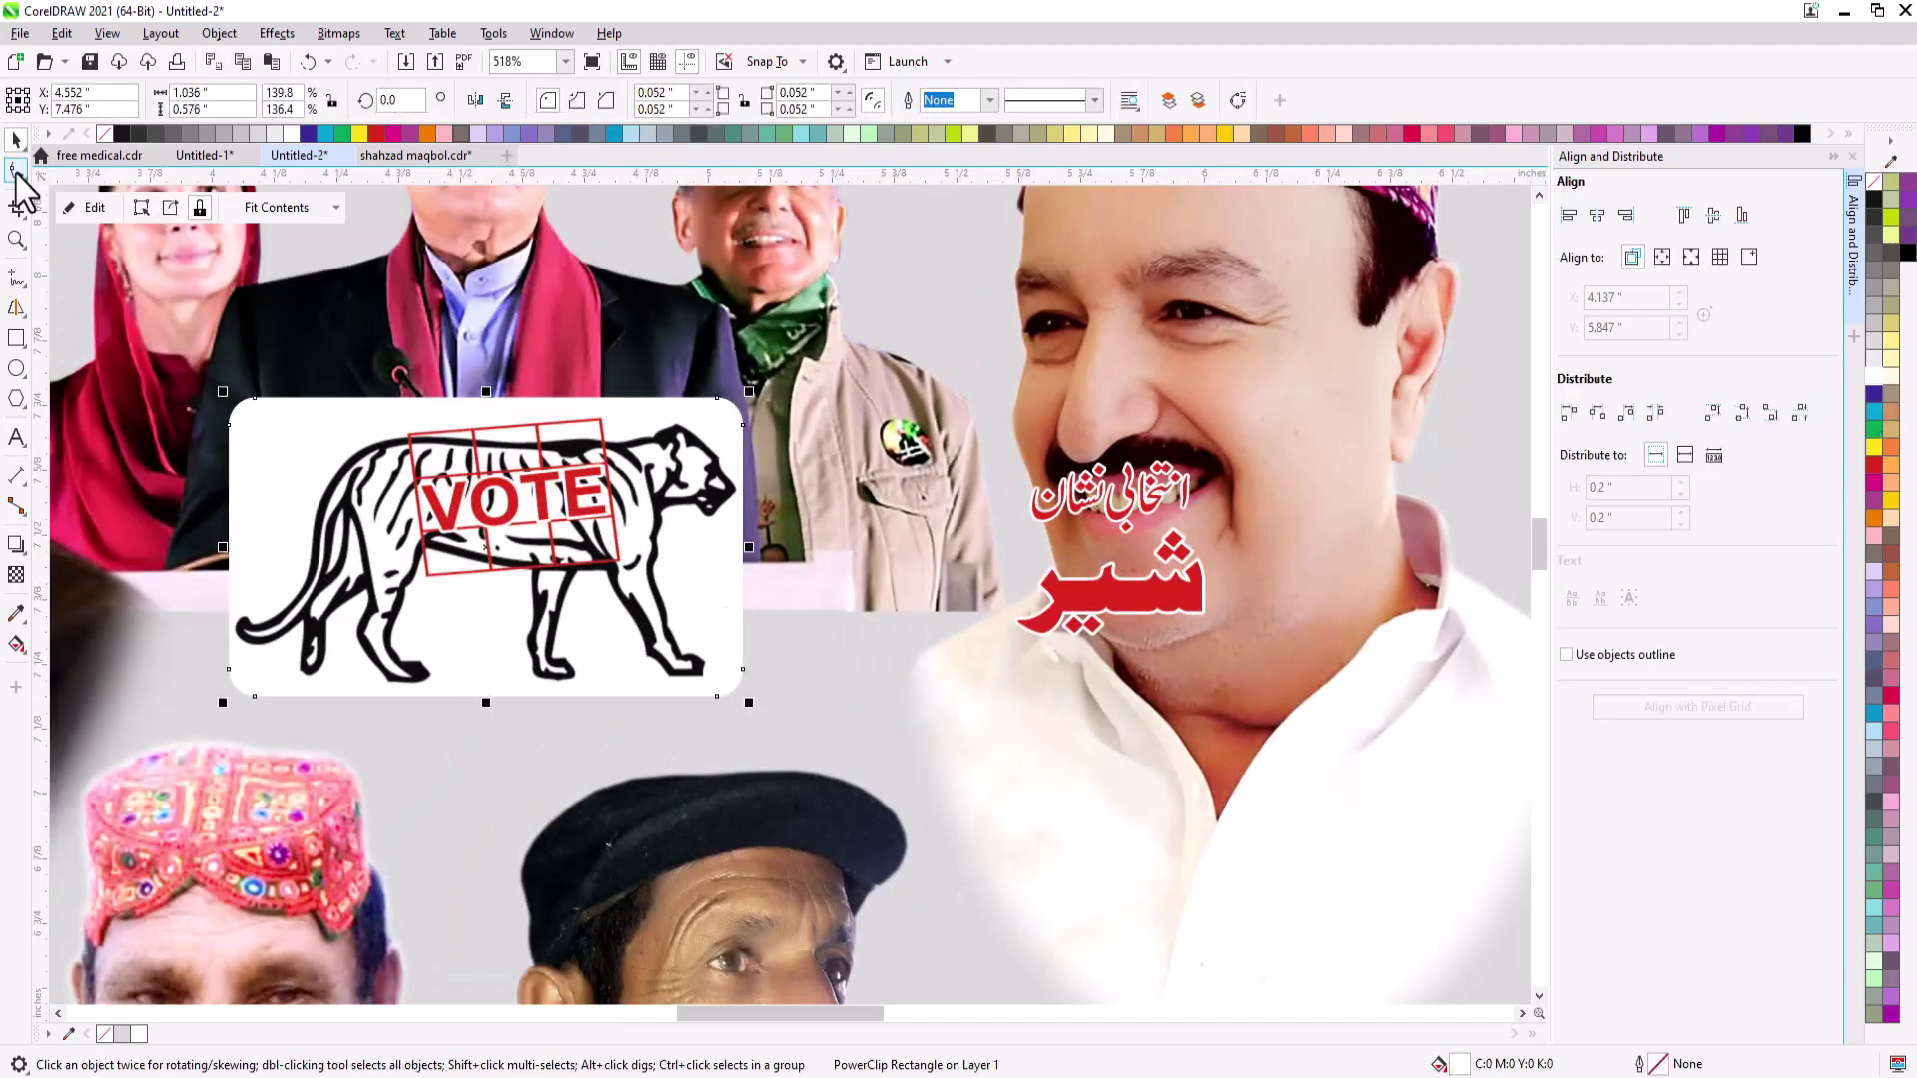
pyautogui.click(16, 172)
pyautogui.hotkey('ctrl', 'q')
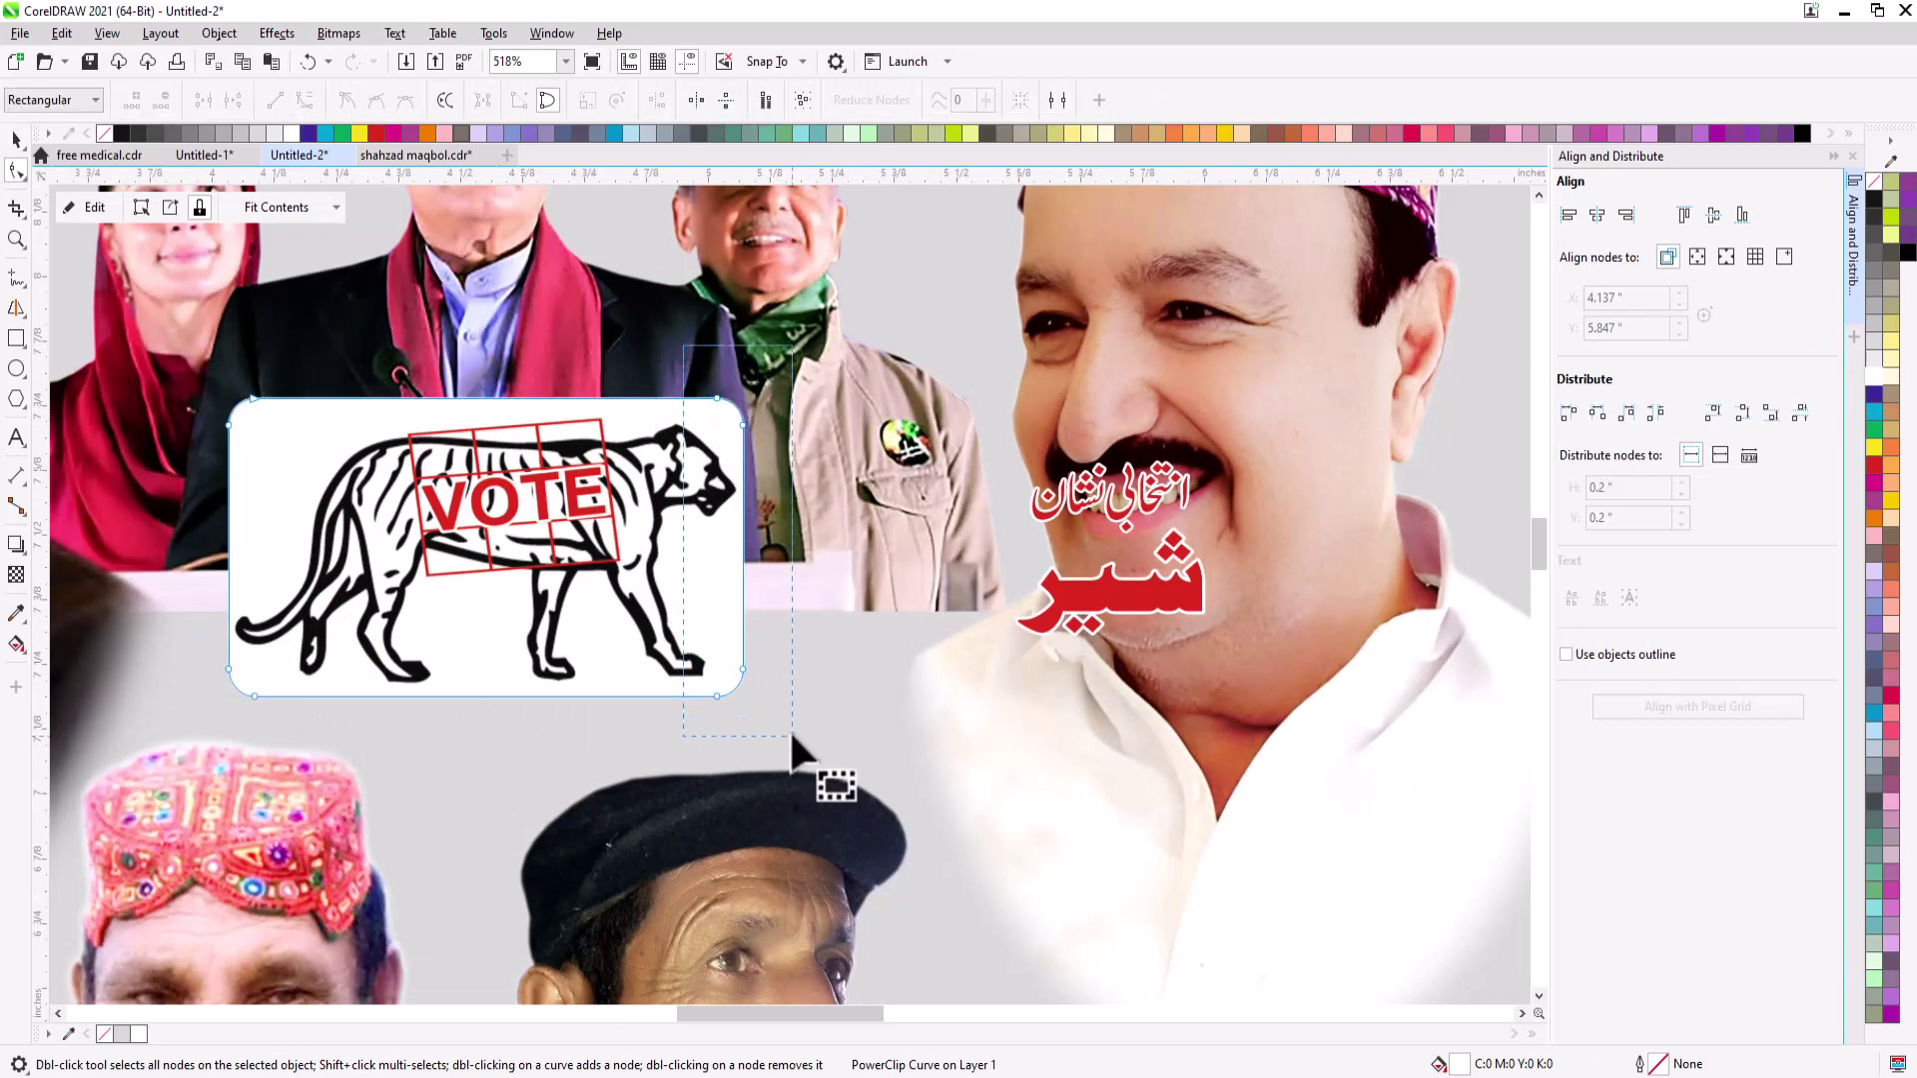
pyautogui.moveTo(791, 738); pyautogui.dragTo(792, 736)
pyautogui.moveTo(745, 670); pyautogui.dragTo(831, 671)
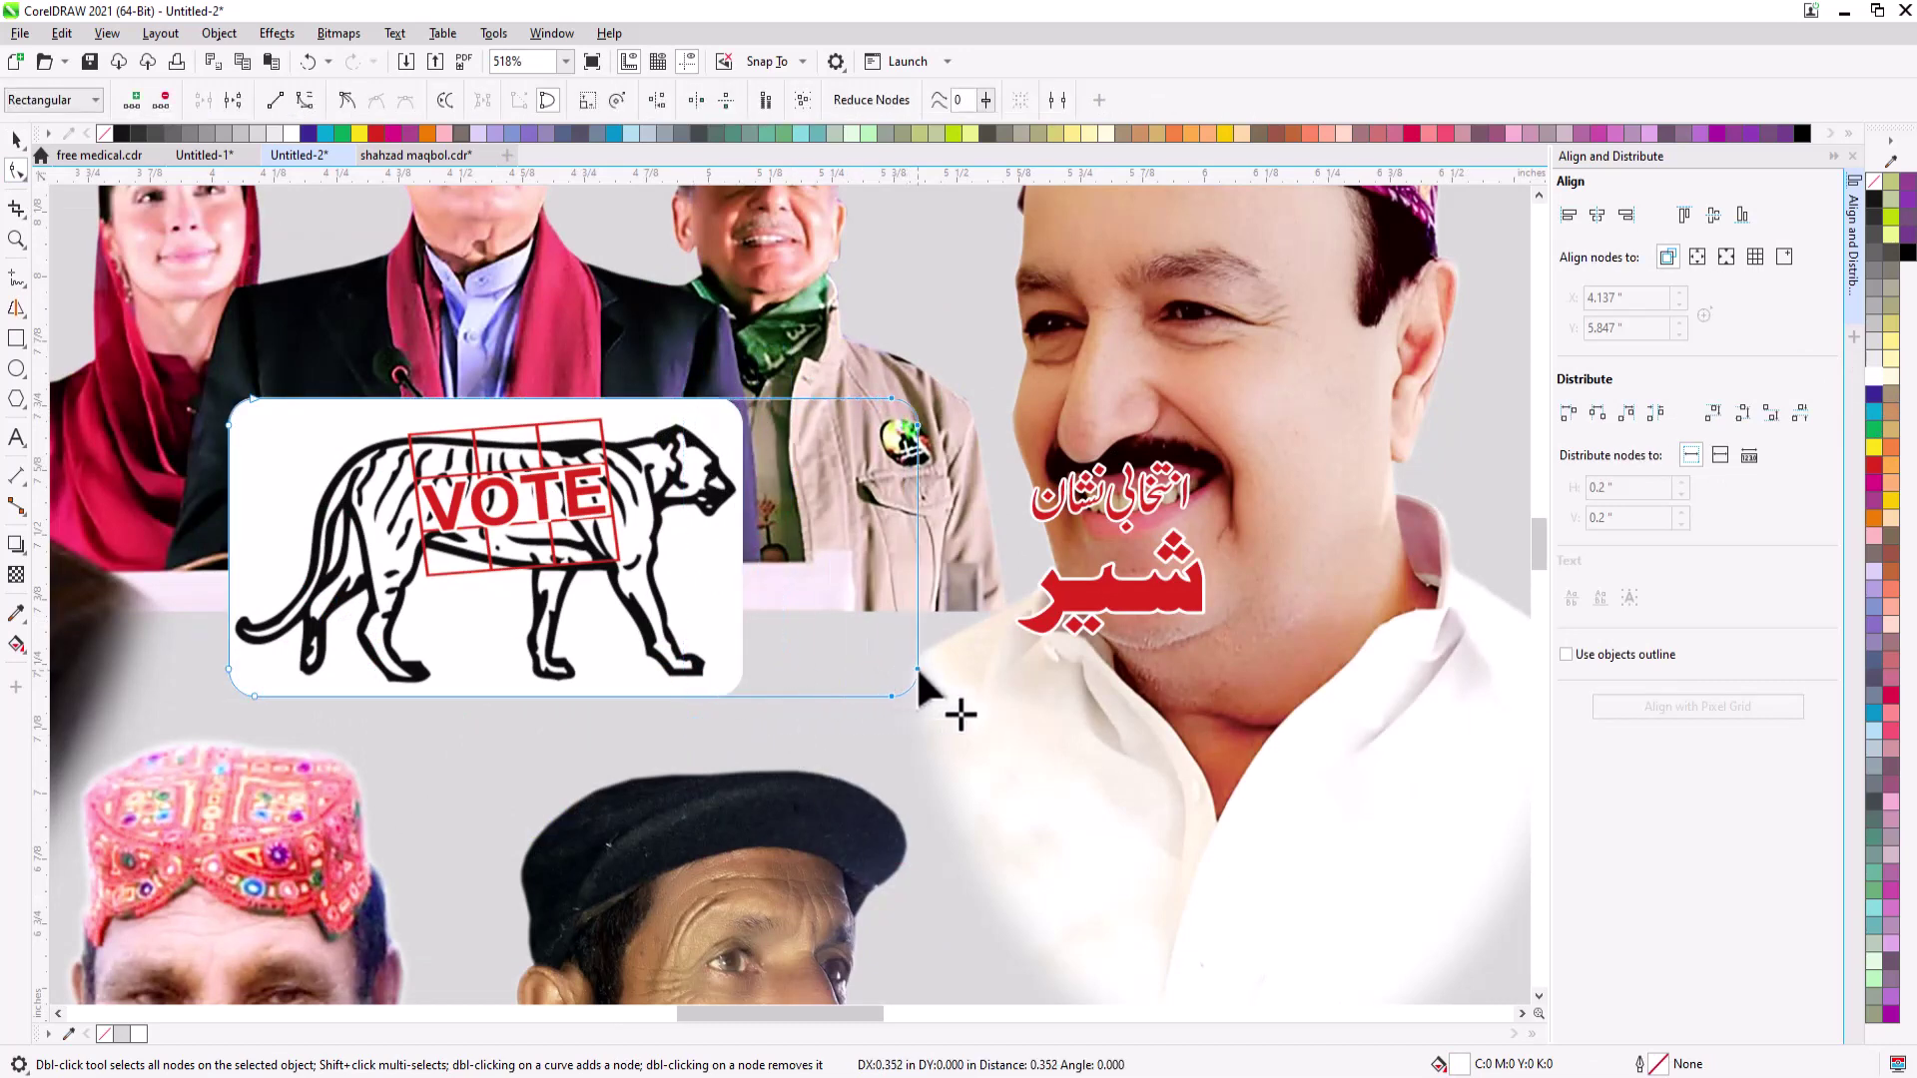
pyautogui.press('space')
pyautogui.scroll(-1, 911, 605)
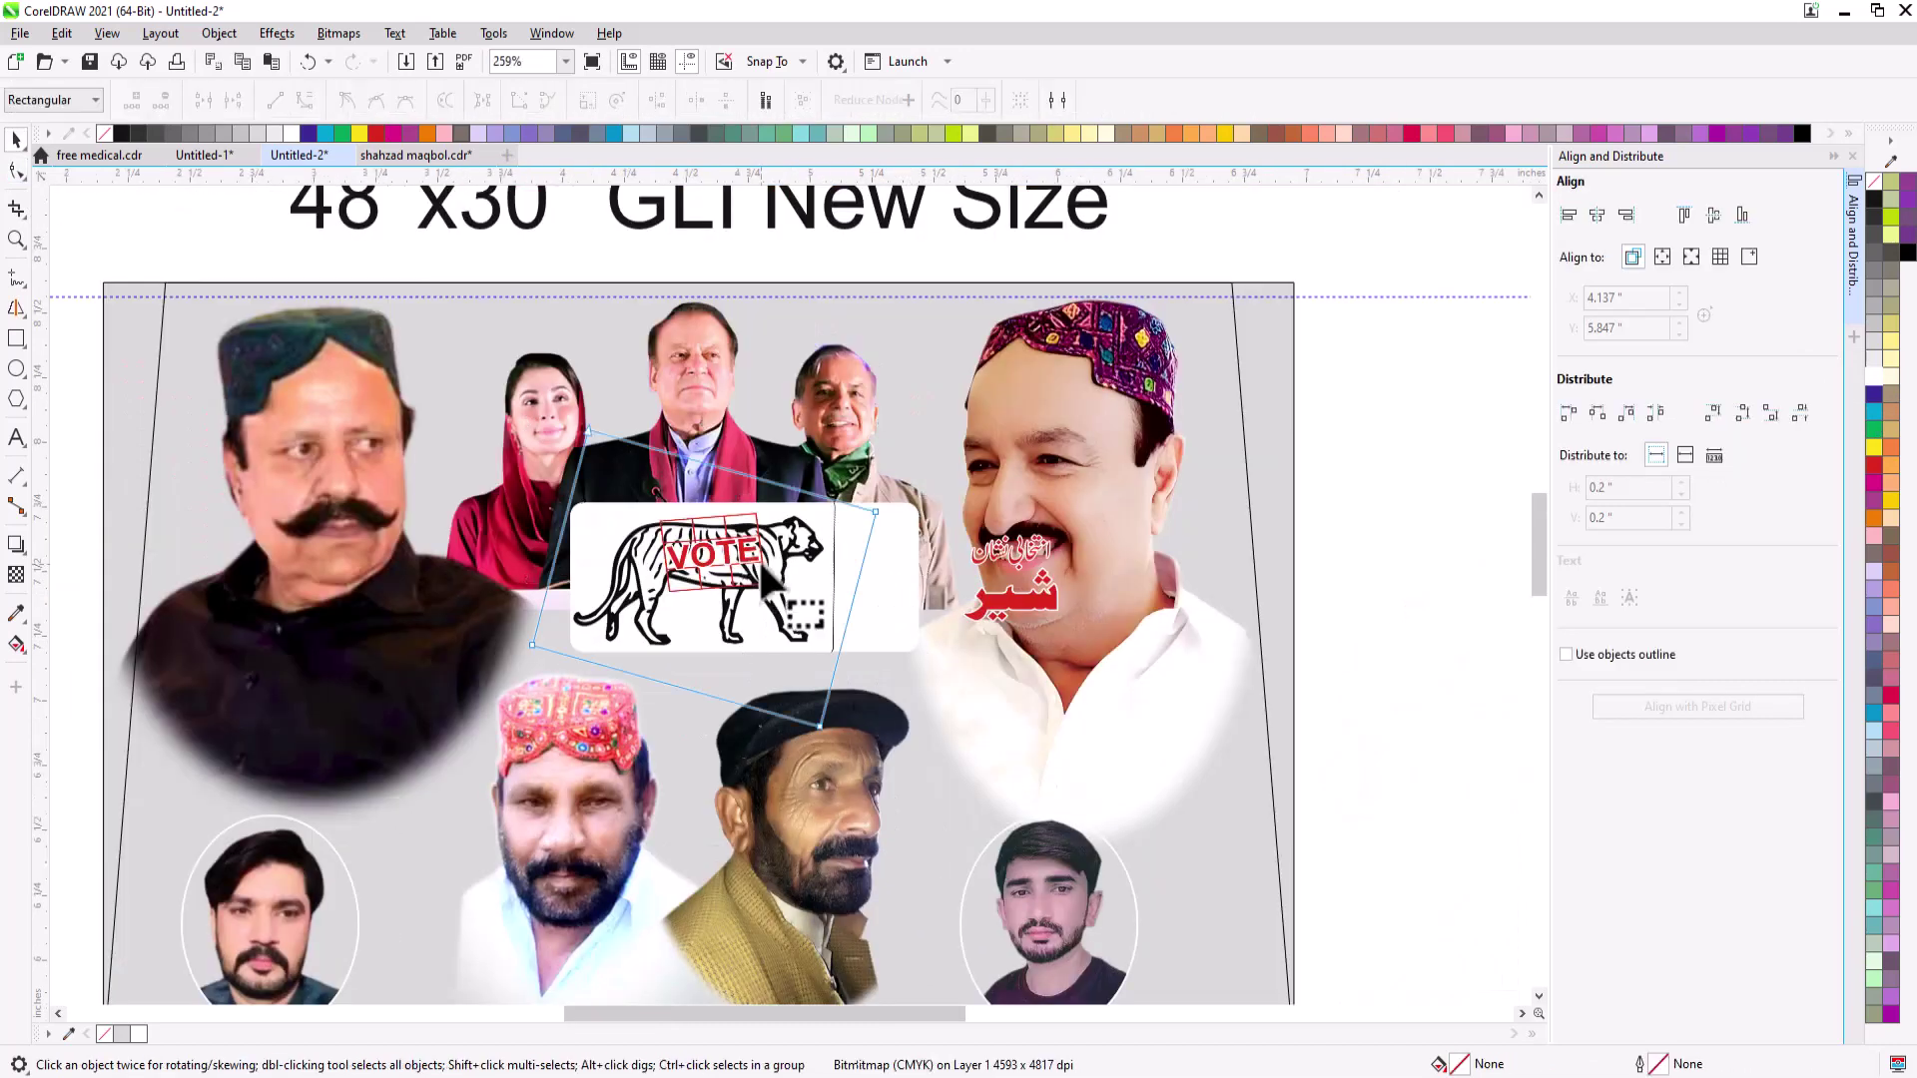
# - Crop the bitmap behind the emblem slightly by pulling its right edge nodes inward
pyautogui.press('space')
pyautogui.moveTo(933, 781); pyautogui.dragTo(934, 781)
pyautogui.moveTo(820, 725); pyautogui.dragTo(796, 722)
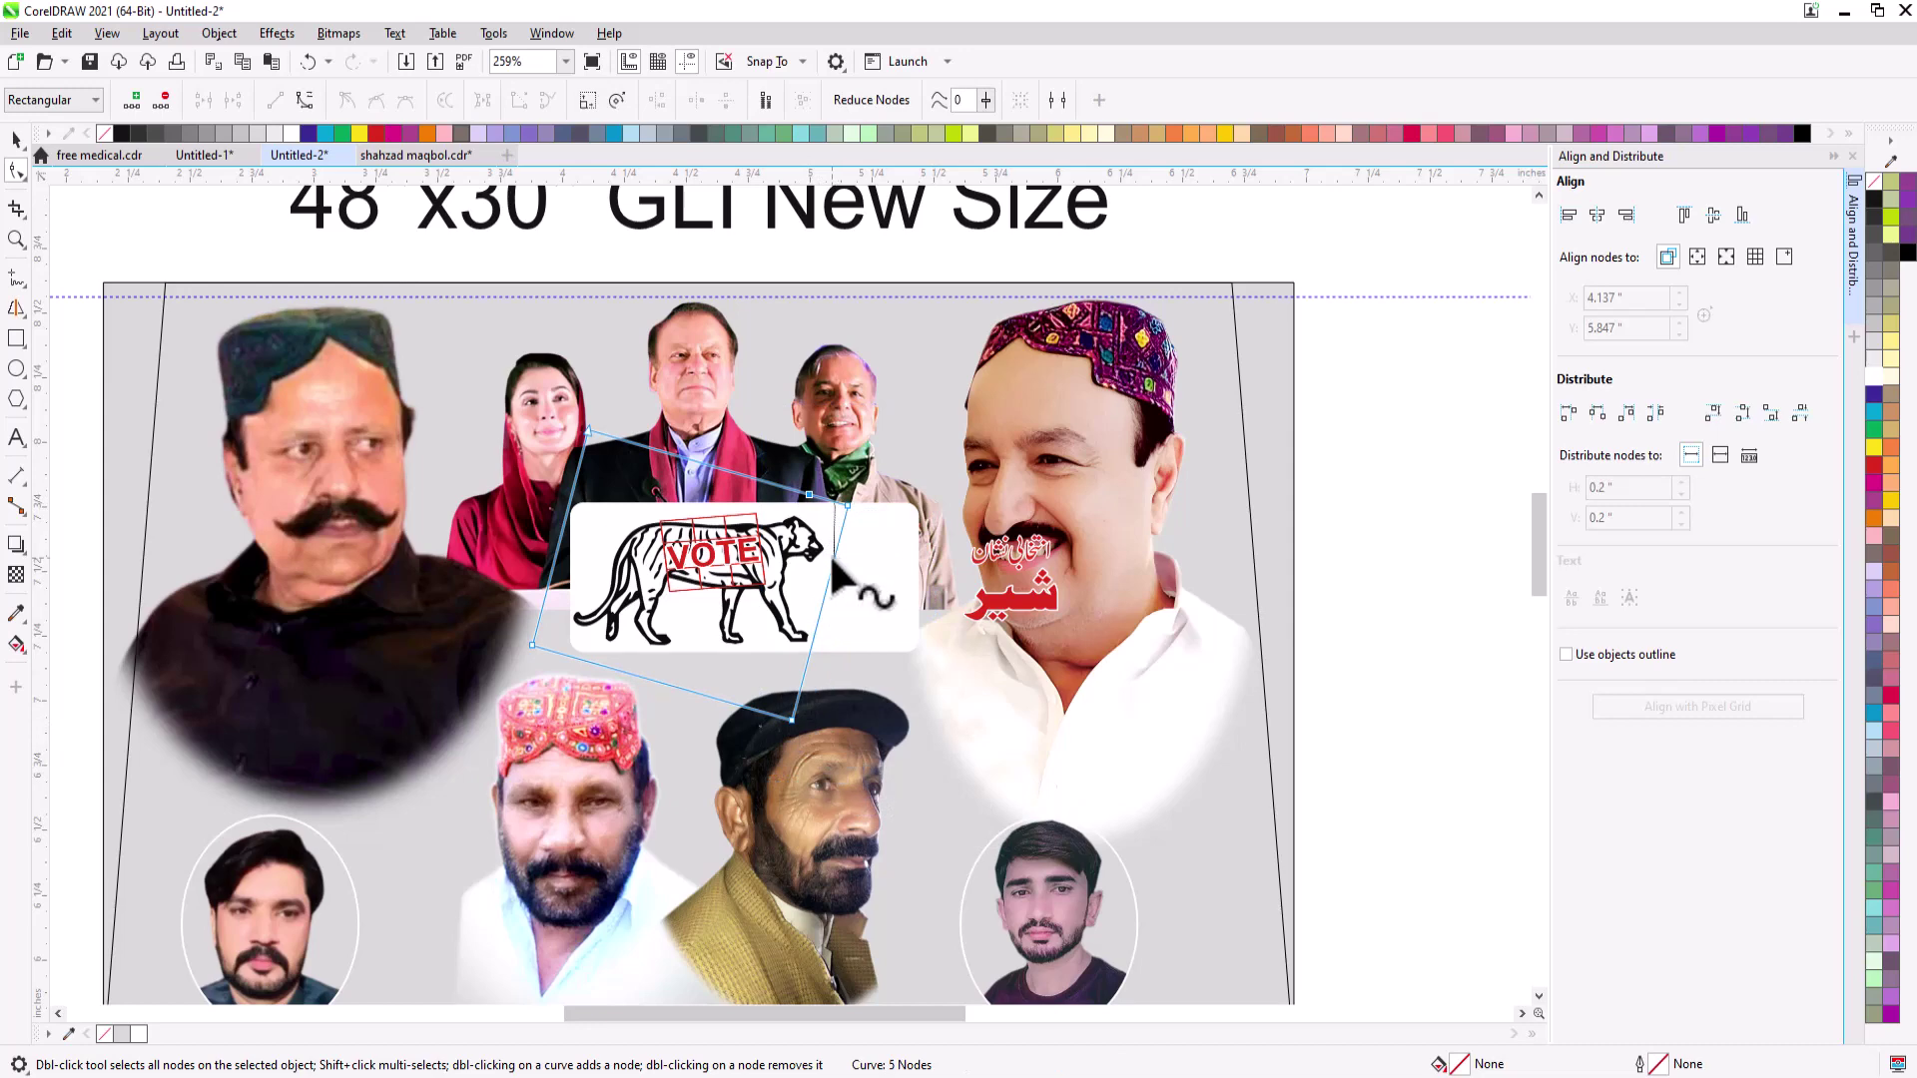
pyautogui.press('space')
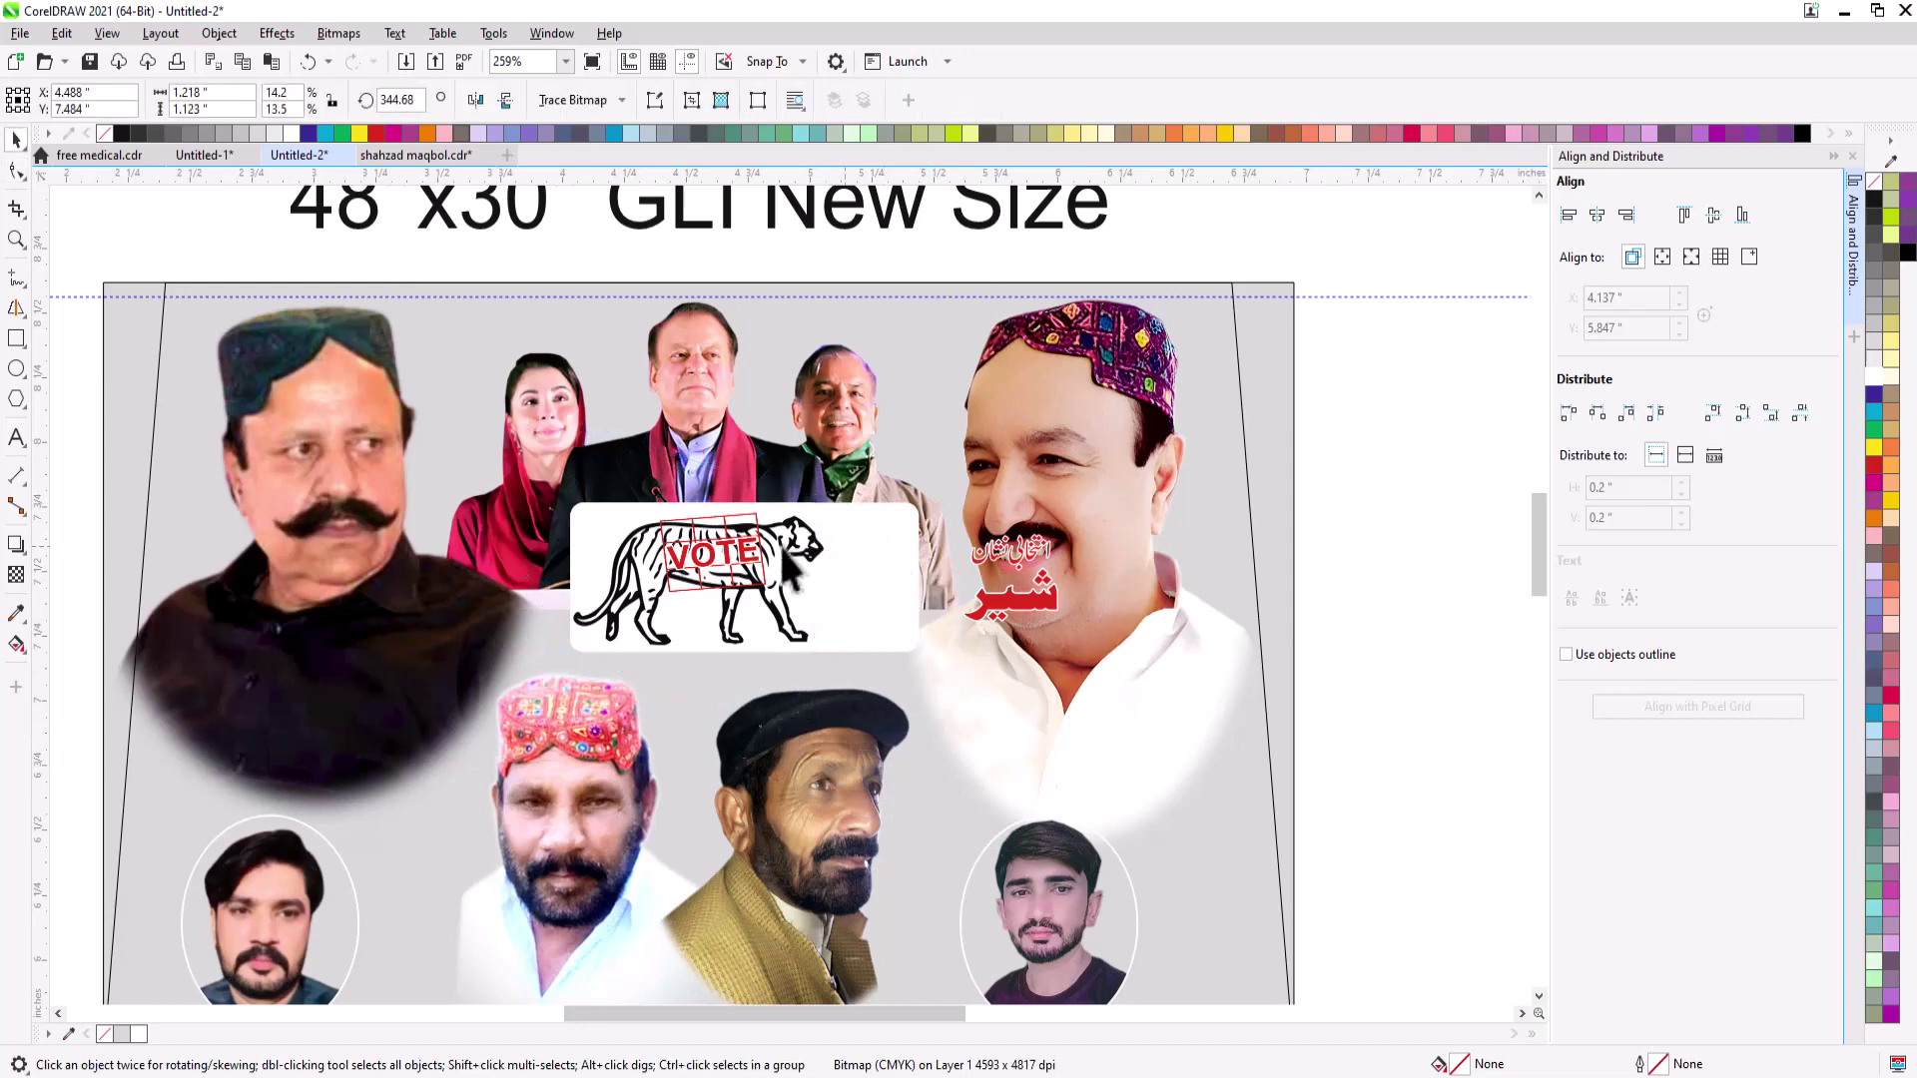
# - Centre the emblem horizontally on the leaders' photo and place the red slogan in its blank right part
pyautogui.click(780, 546)
pyautogui.keyDown('shift'); pyautogui.click(740, 436); pyautogui.keyUp('shift')
pyautogui.press('c')
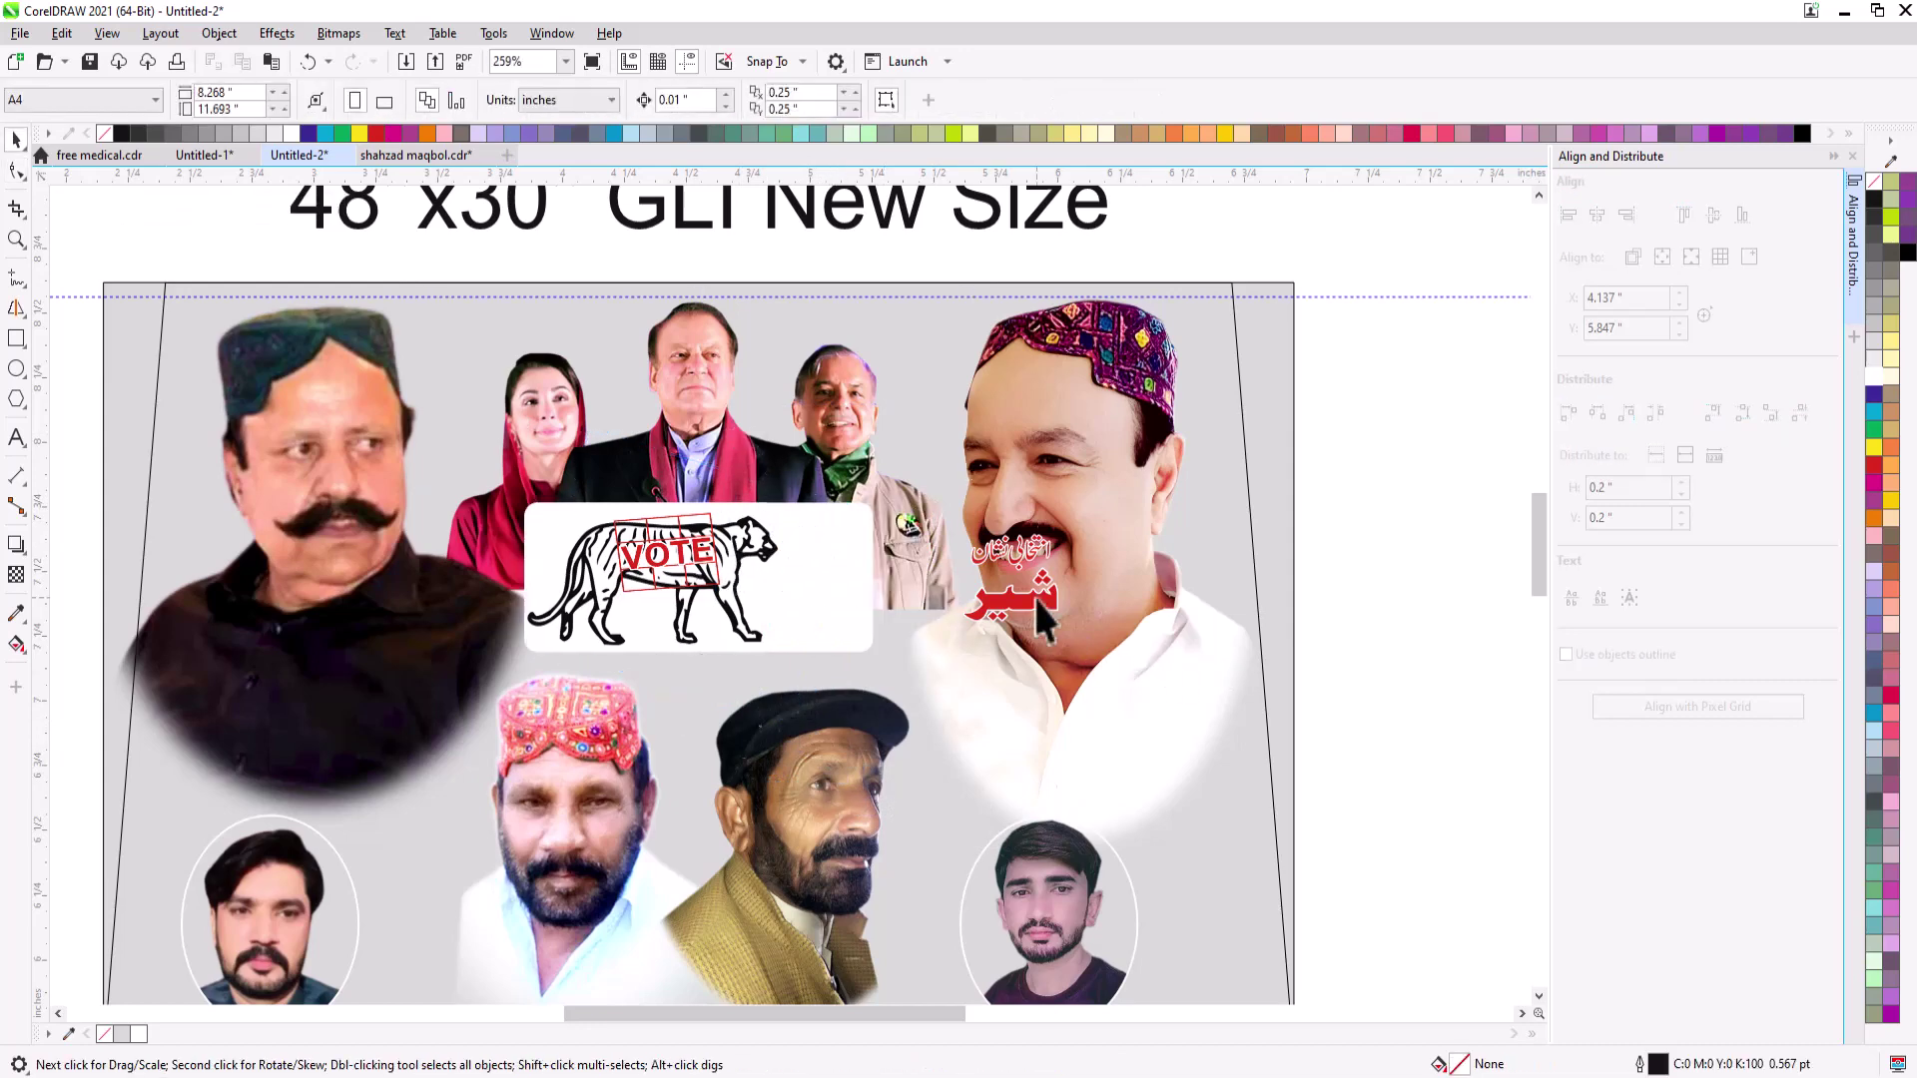
pyautogui.moveTo(1033, 595); pyautogui.dragTo(834, 602)
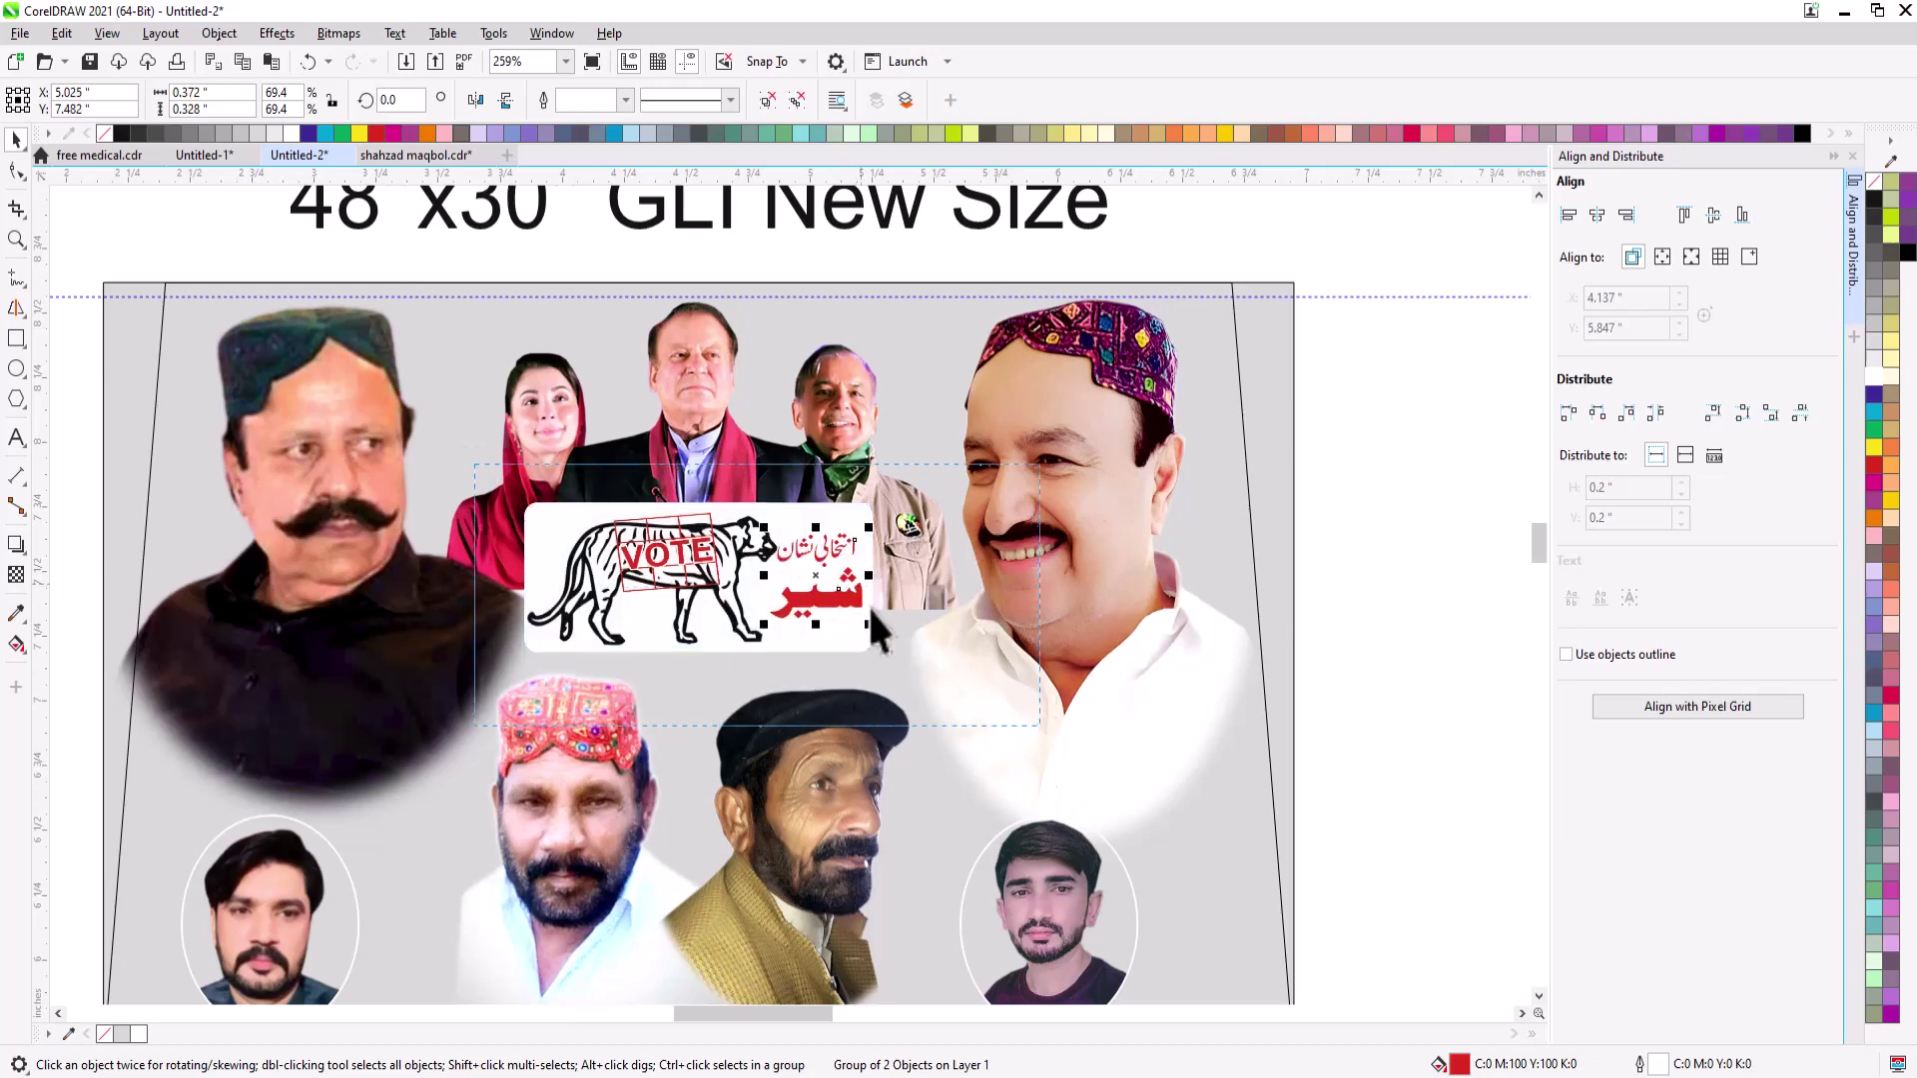
# - Ungroup the slogan, then resize its upper line and place it slightly higher above the large word
pyautogui.scroll(3, 866, 605)
pyautogui.hotkey('ctrl', 'u')
pyautogui.press('Escape')
pyautogui.click(1039, 481)
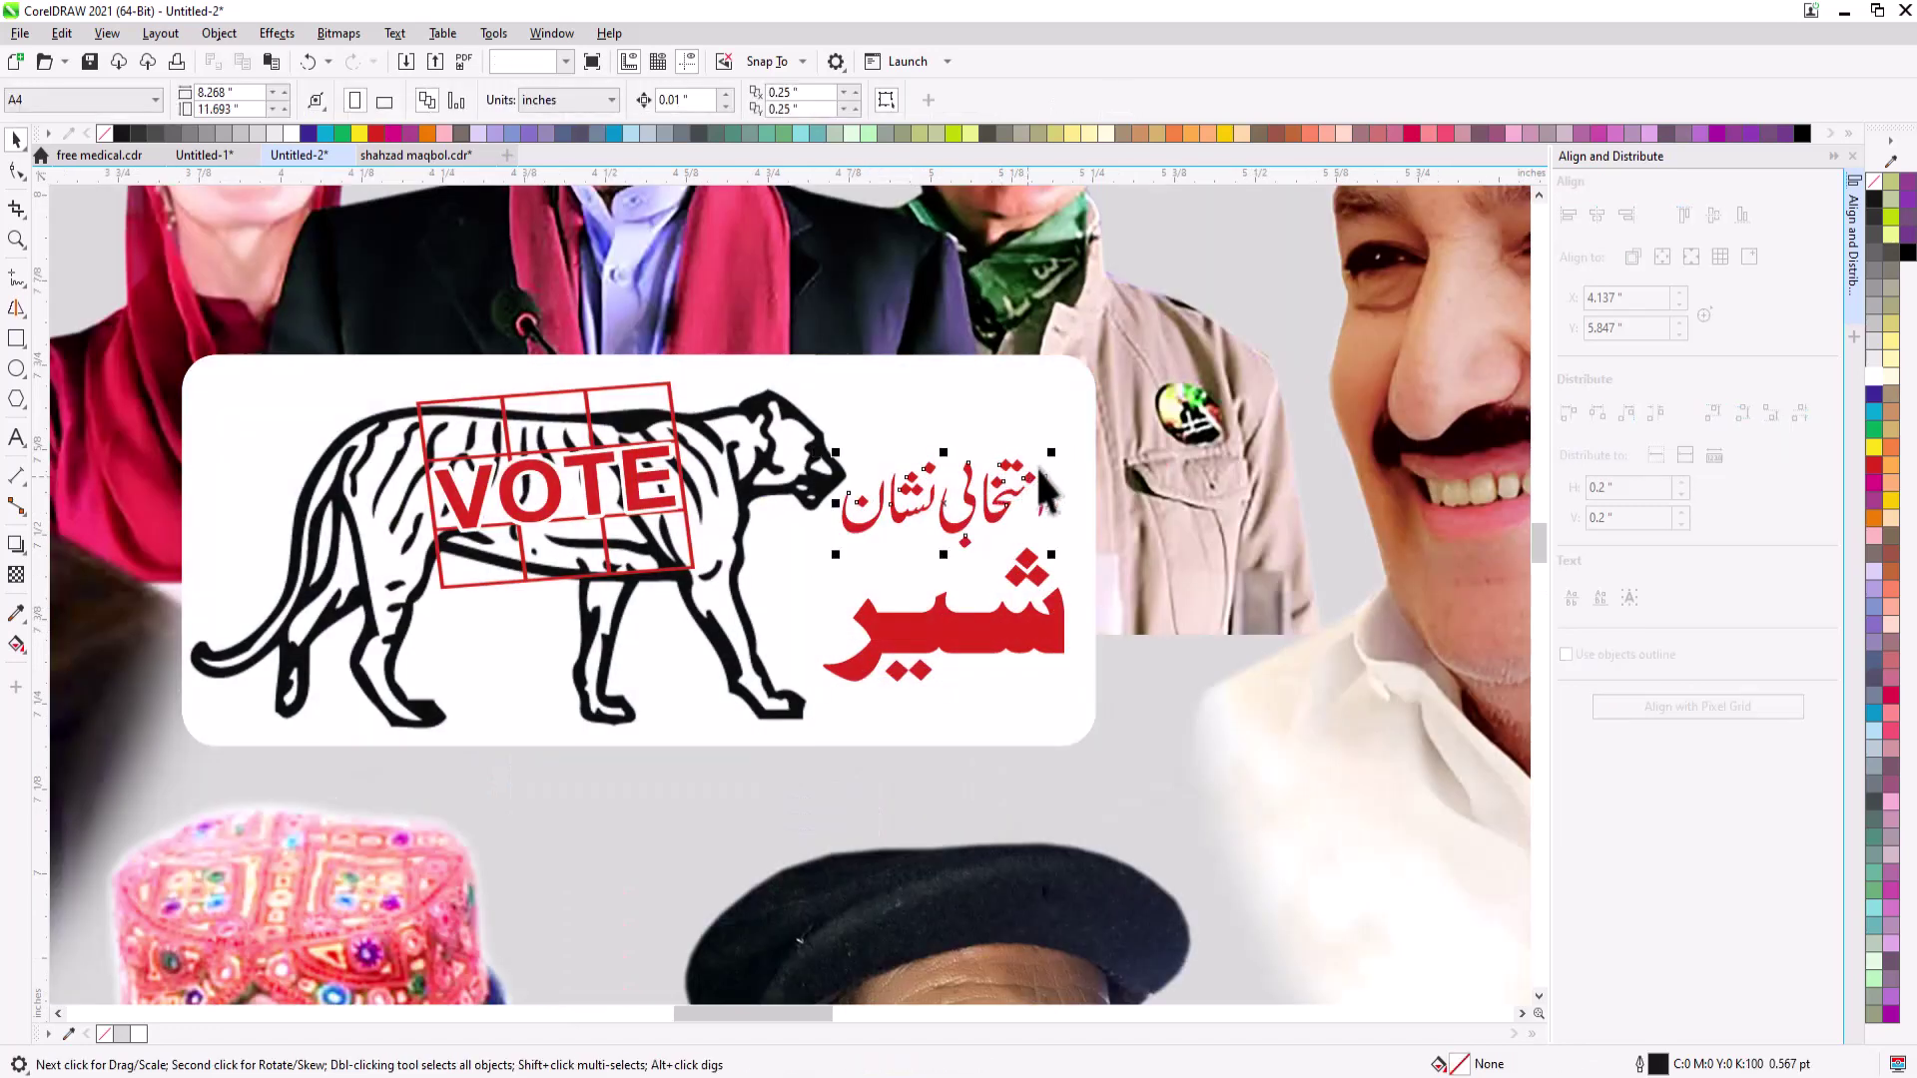
pyautogui.moveTo(1053, 453); pyautogui.dragTo(1033, 462)
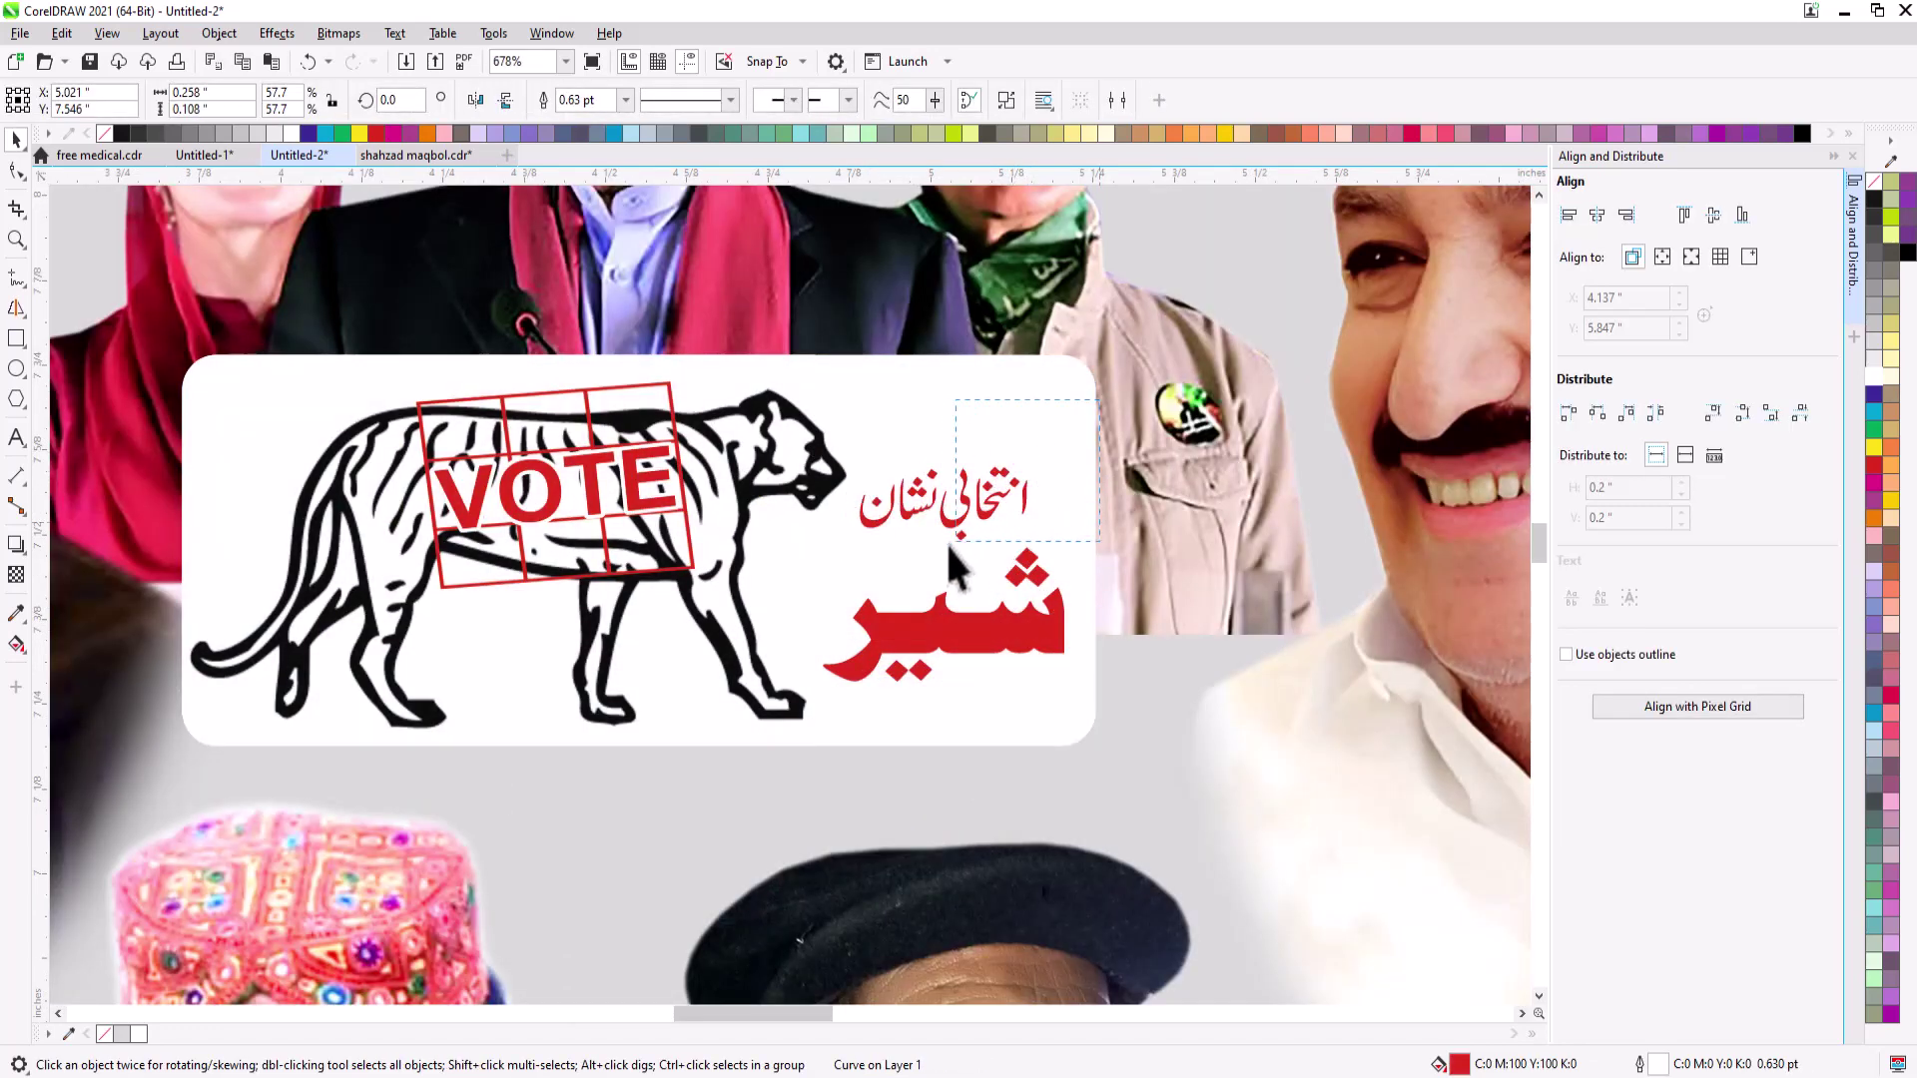
pyautogui.click(974, 519)
pyautogui.moveTo(1081, 402)
pyautogui.mouseDown()
pyautogui.moveTo(1010, 499)
pyautogui.moveTo(933, 551)
pyautogui.mouseUp()
pyautogui.click(968, 481)
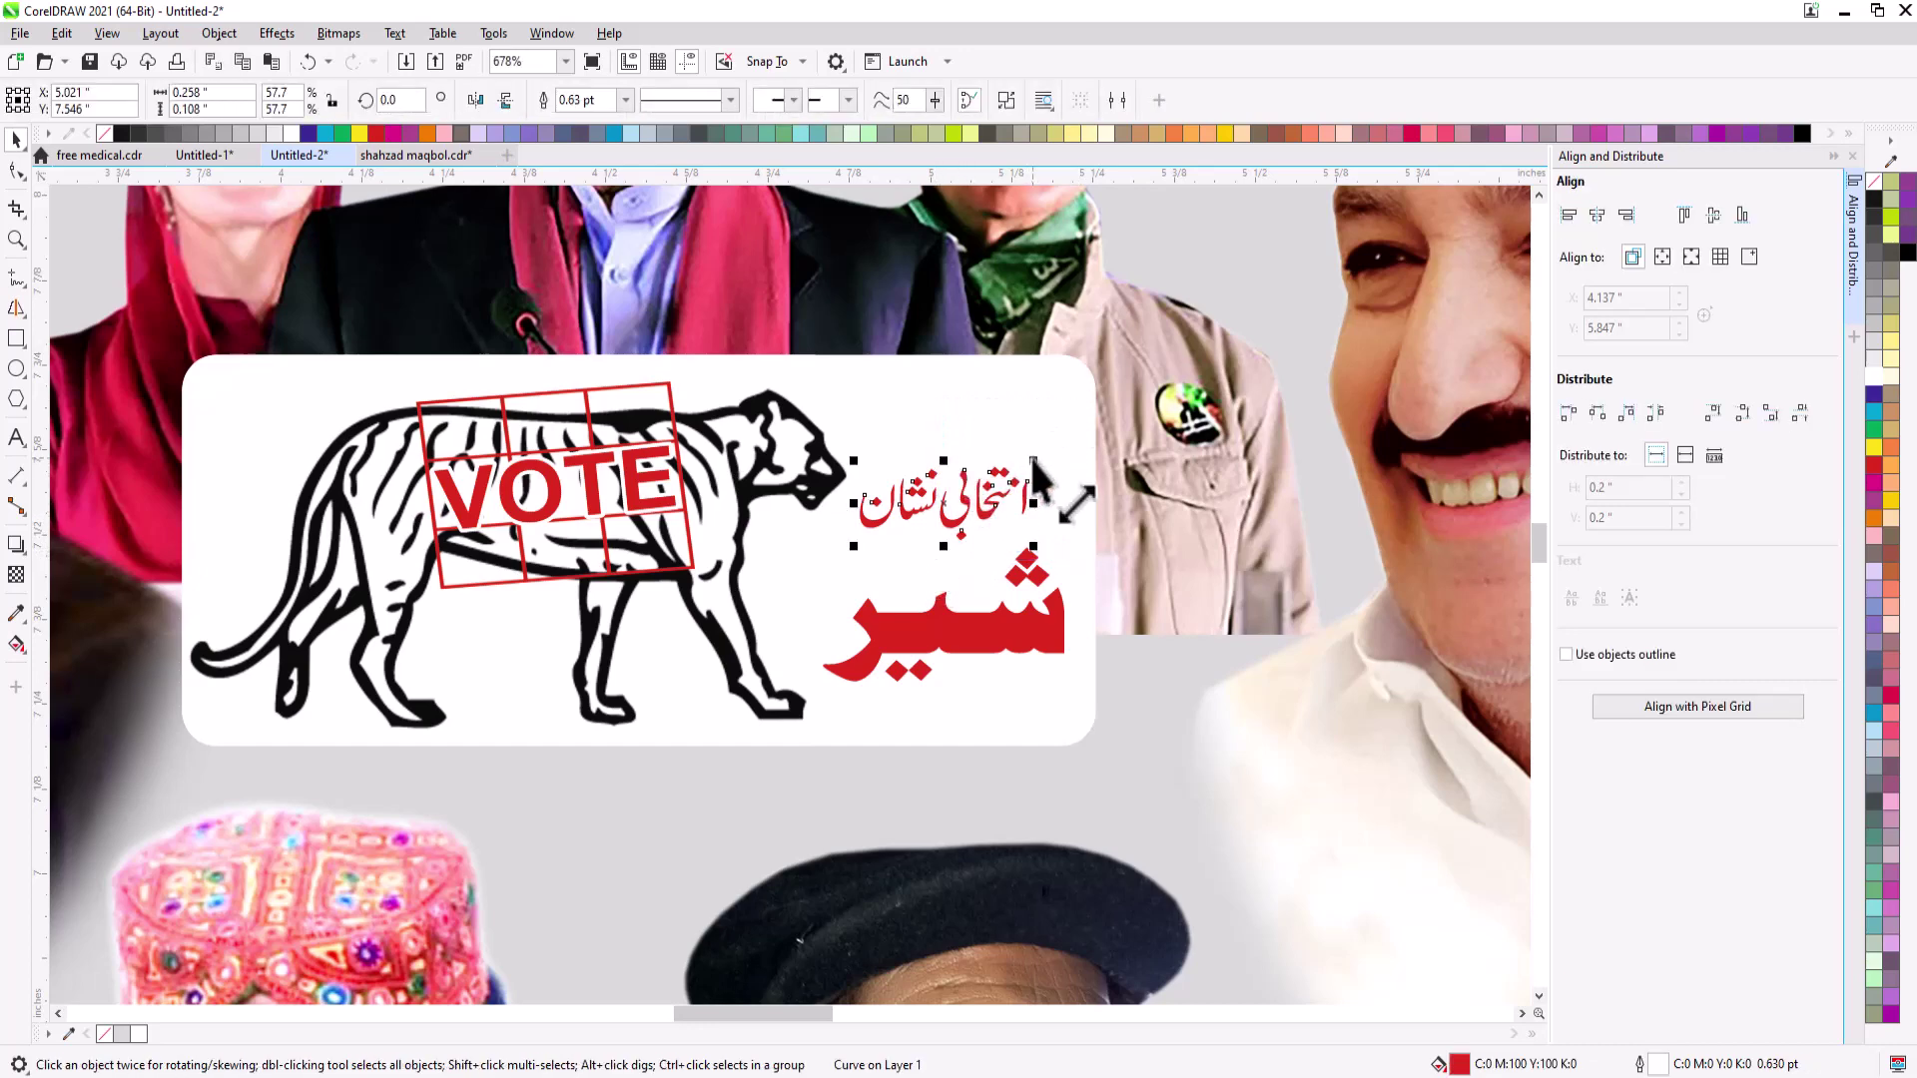
pyautogui.moveTo(1034, 461)
pyautogui.mouseDown()
pyautogui.moveTo(1064, 435)
pyautogui.moveTo(1030, 458)
pyautogui.moveTo(1031, 440)
pyautogui.mouseUp()
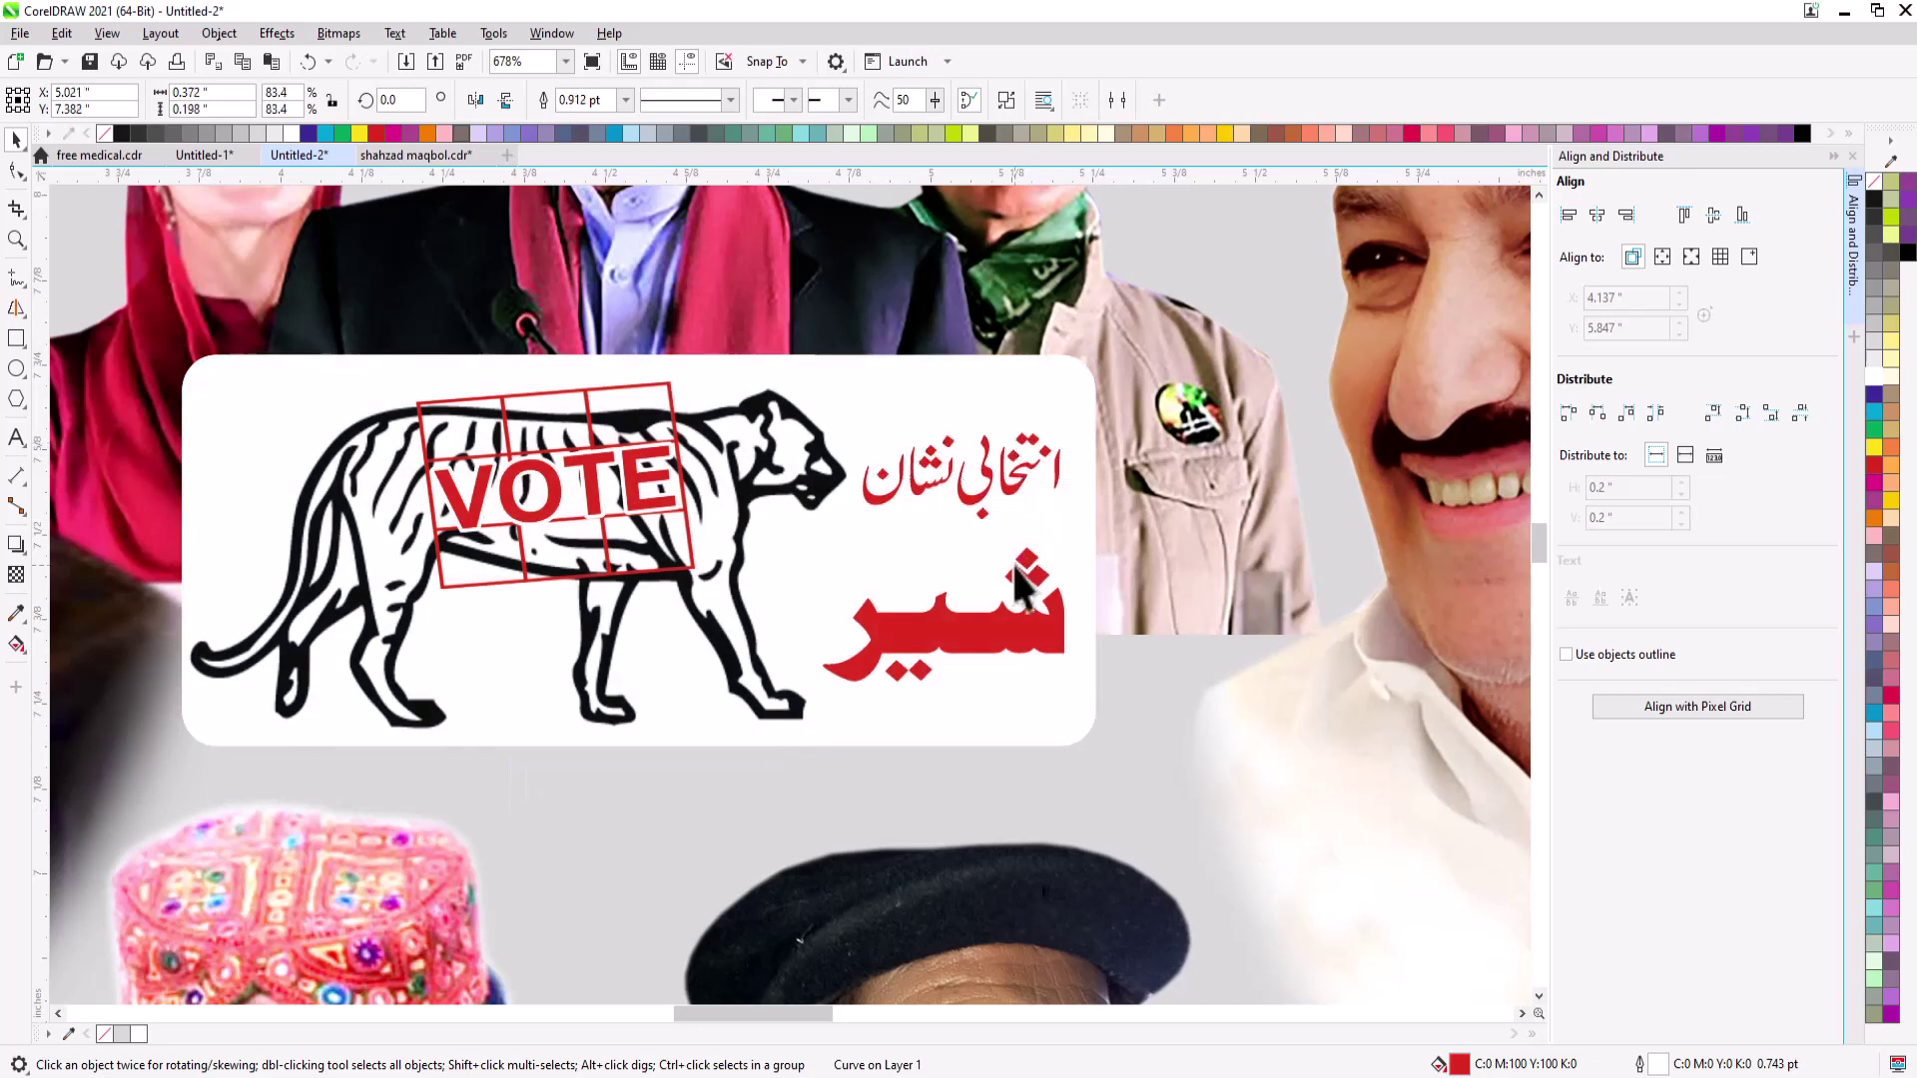
# - Enlarge the large red slogan word to about 0.444 by 0.236 inches beside the tiger
pyautogui.moveTo(1014, 564); pyautogui.dragTo(1074, 518)
pyautogui.moveTo(810, 529); pyautogui.dragTo(774, 499)
pyautogui.moveTo(1004, 601); pyautogui.dragTo(1005, 594)
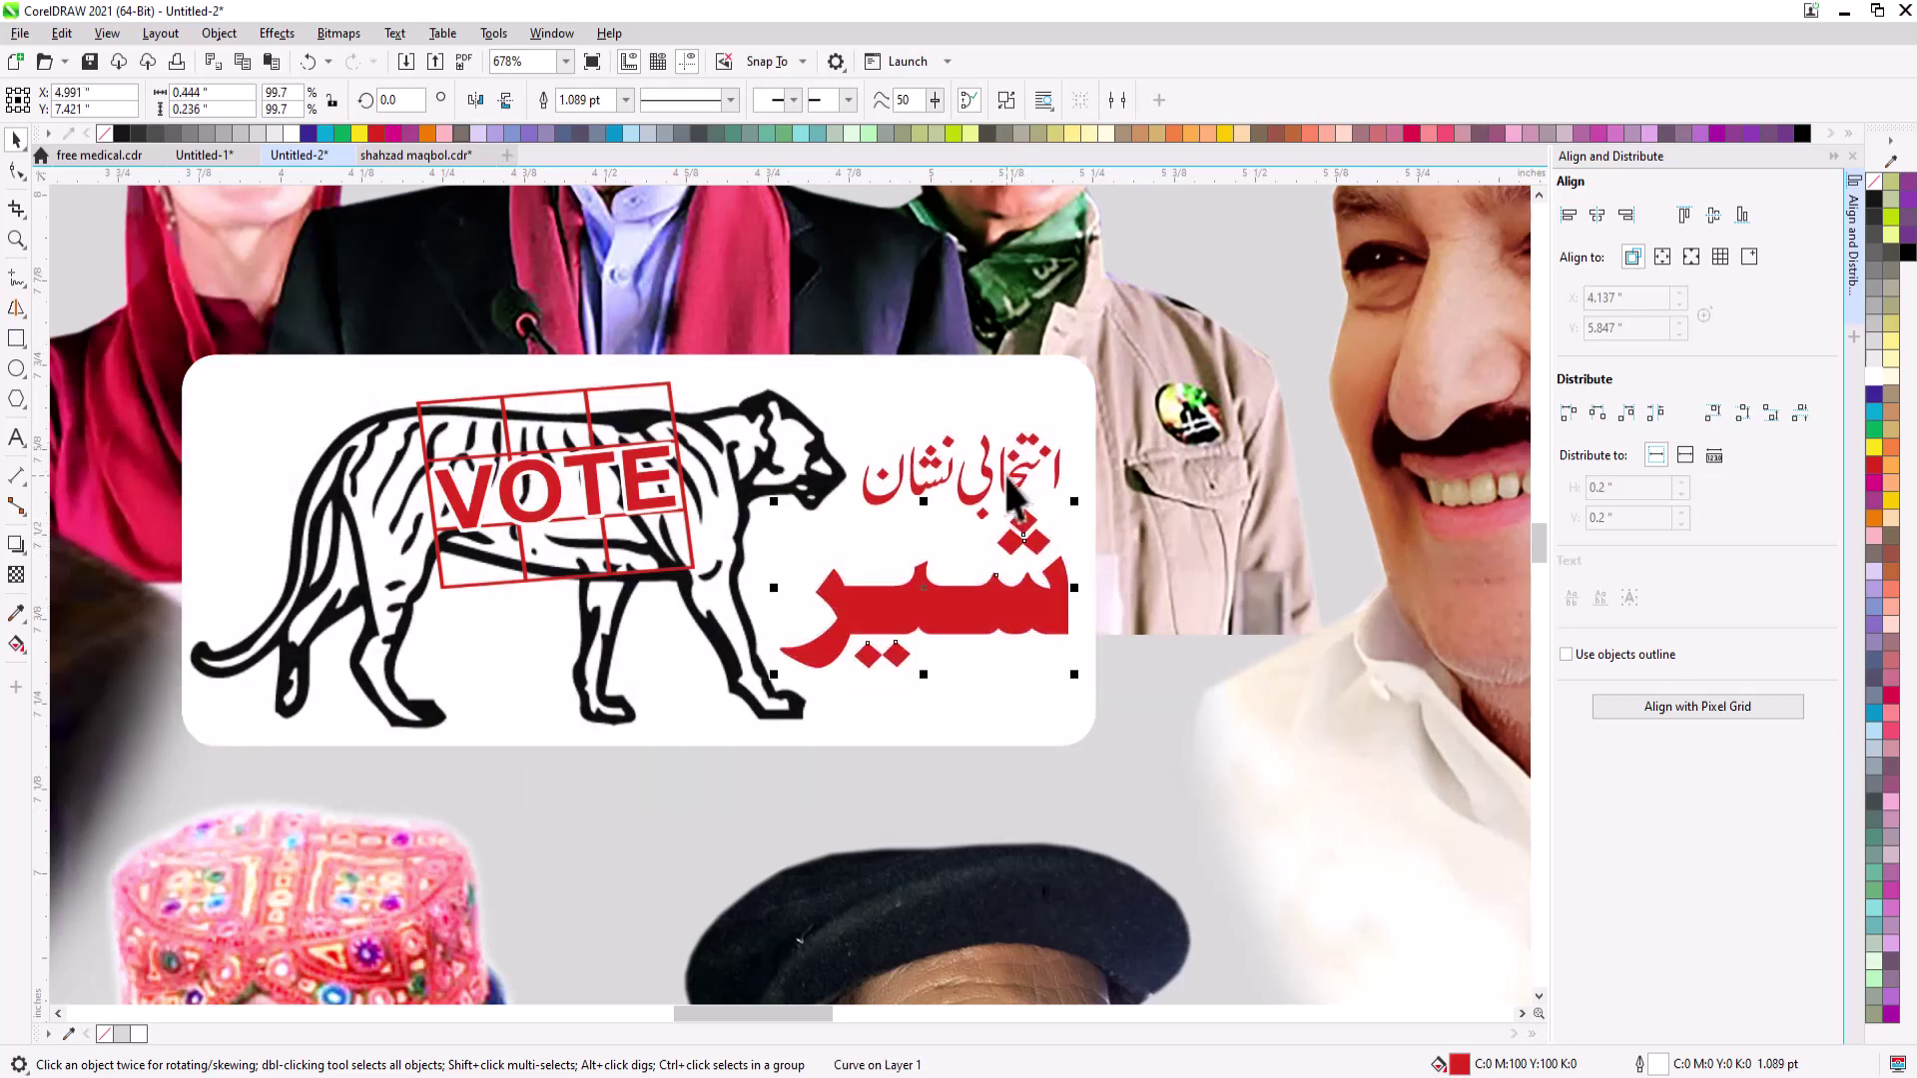
# - Raise the upper slogan line slightly, align both lines on their right edges and shift them a little left
pyautogui.moveTo(1008, 480); pyautogui.dragTo(1008, 474)
pyautogui.keyDown('shift'); pyautogui.click(1034, 554); pyautogui.keyUp('shift')
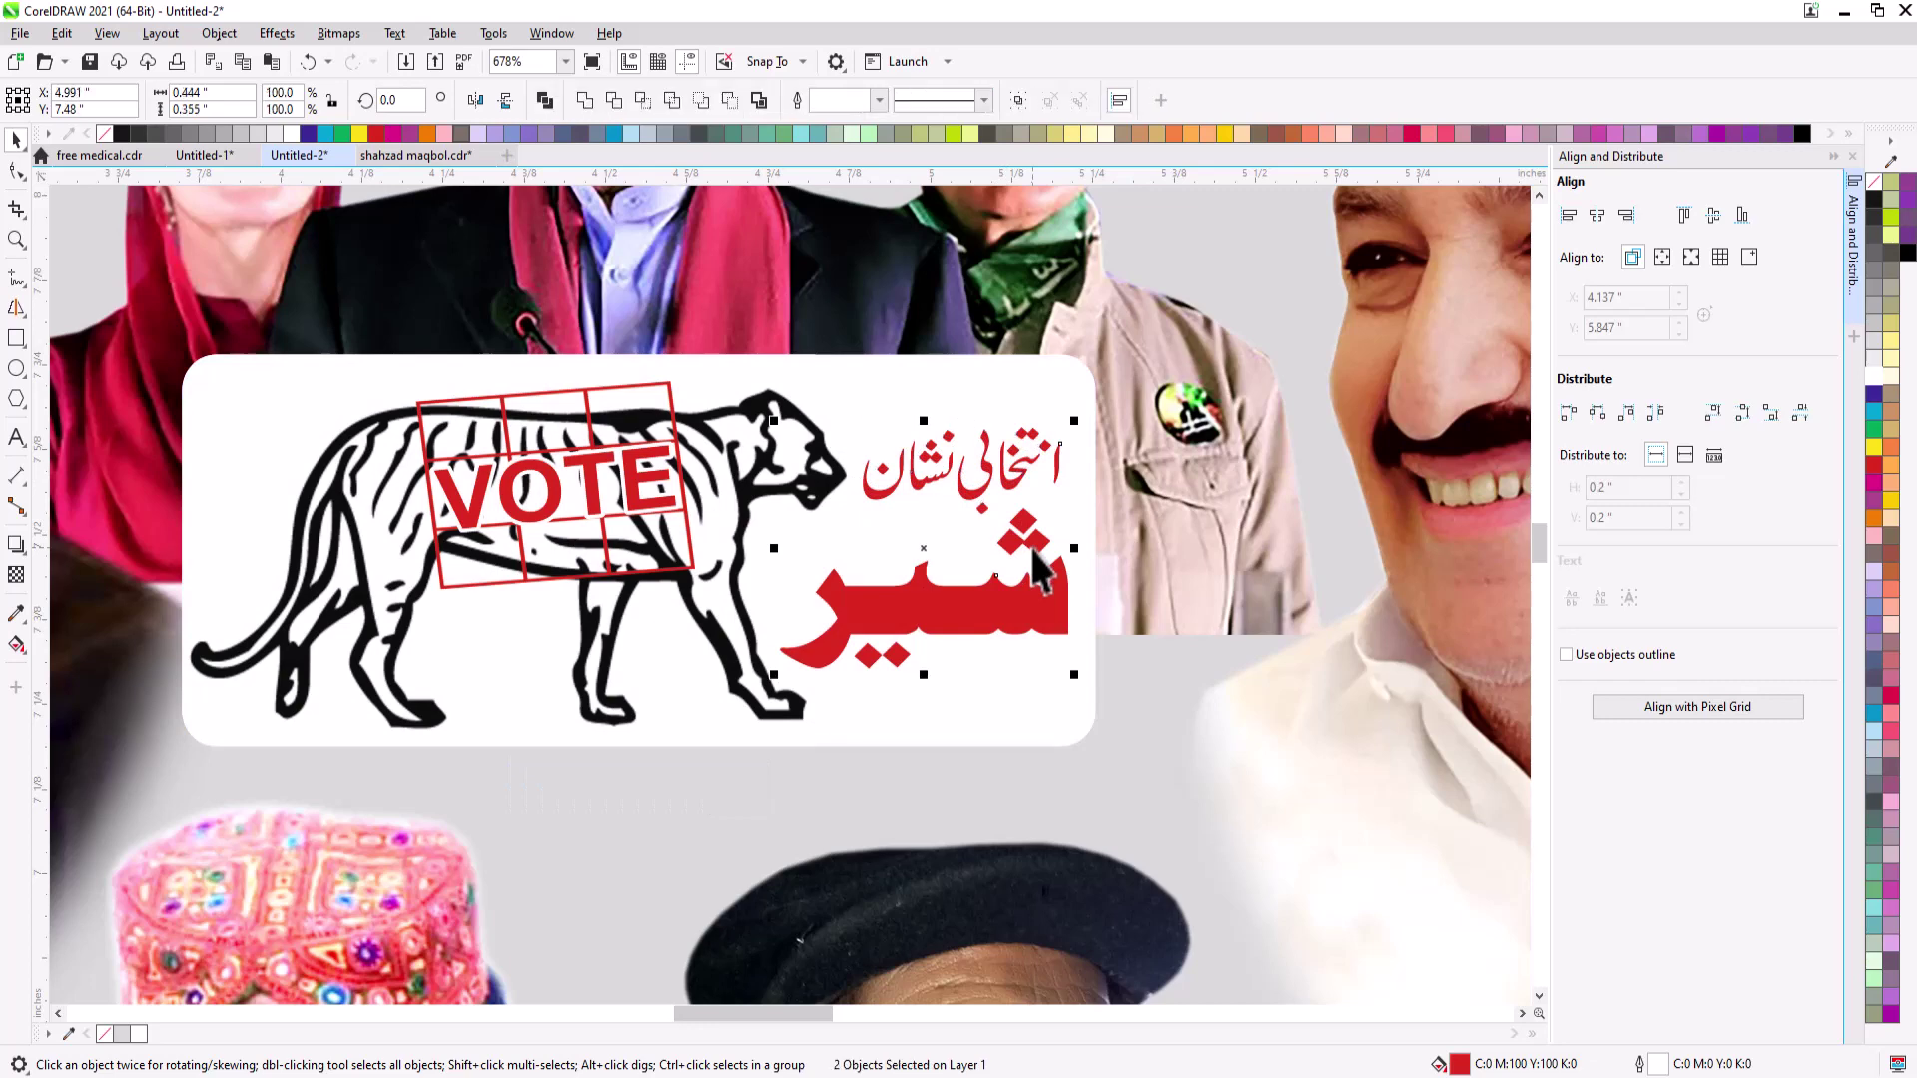
pyautogui.press('r')
pyautogui.moveTo(1031, 548); pyautogui.dragTo(1027, 548)
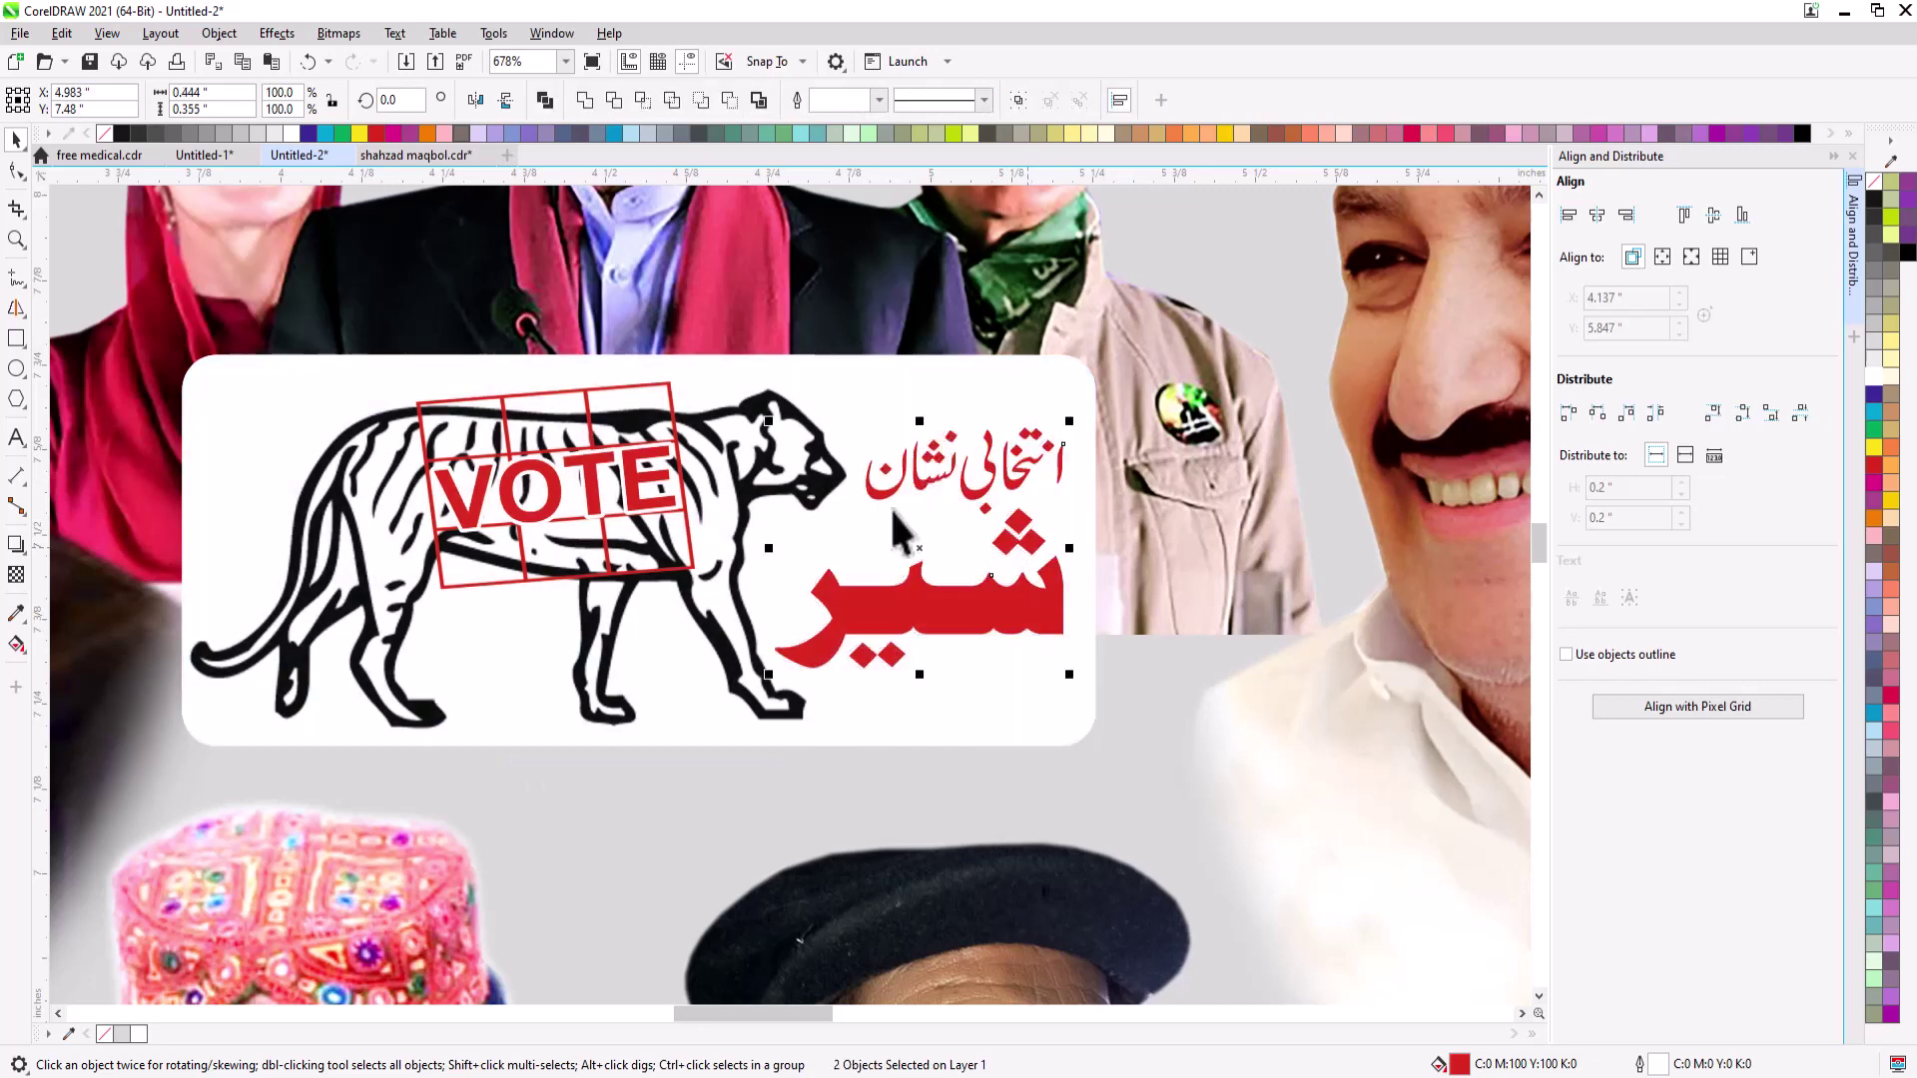
# - Group the emblem frame with both slogan lines and shift the group slightly right
pyautogui.scroll(-4, 824, 516)
pyautogui.moveTo(1298, 704); pyautogui.dragTo(1298, 705)
pyautogui.moveTo(349, 394); pyautogui.dragTo(864, 667)
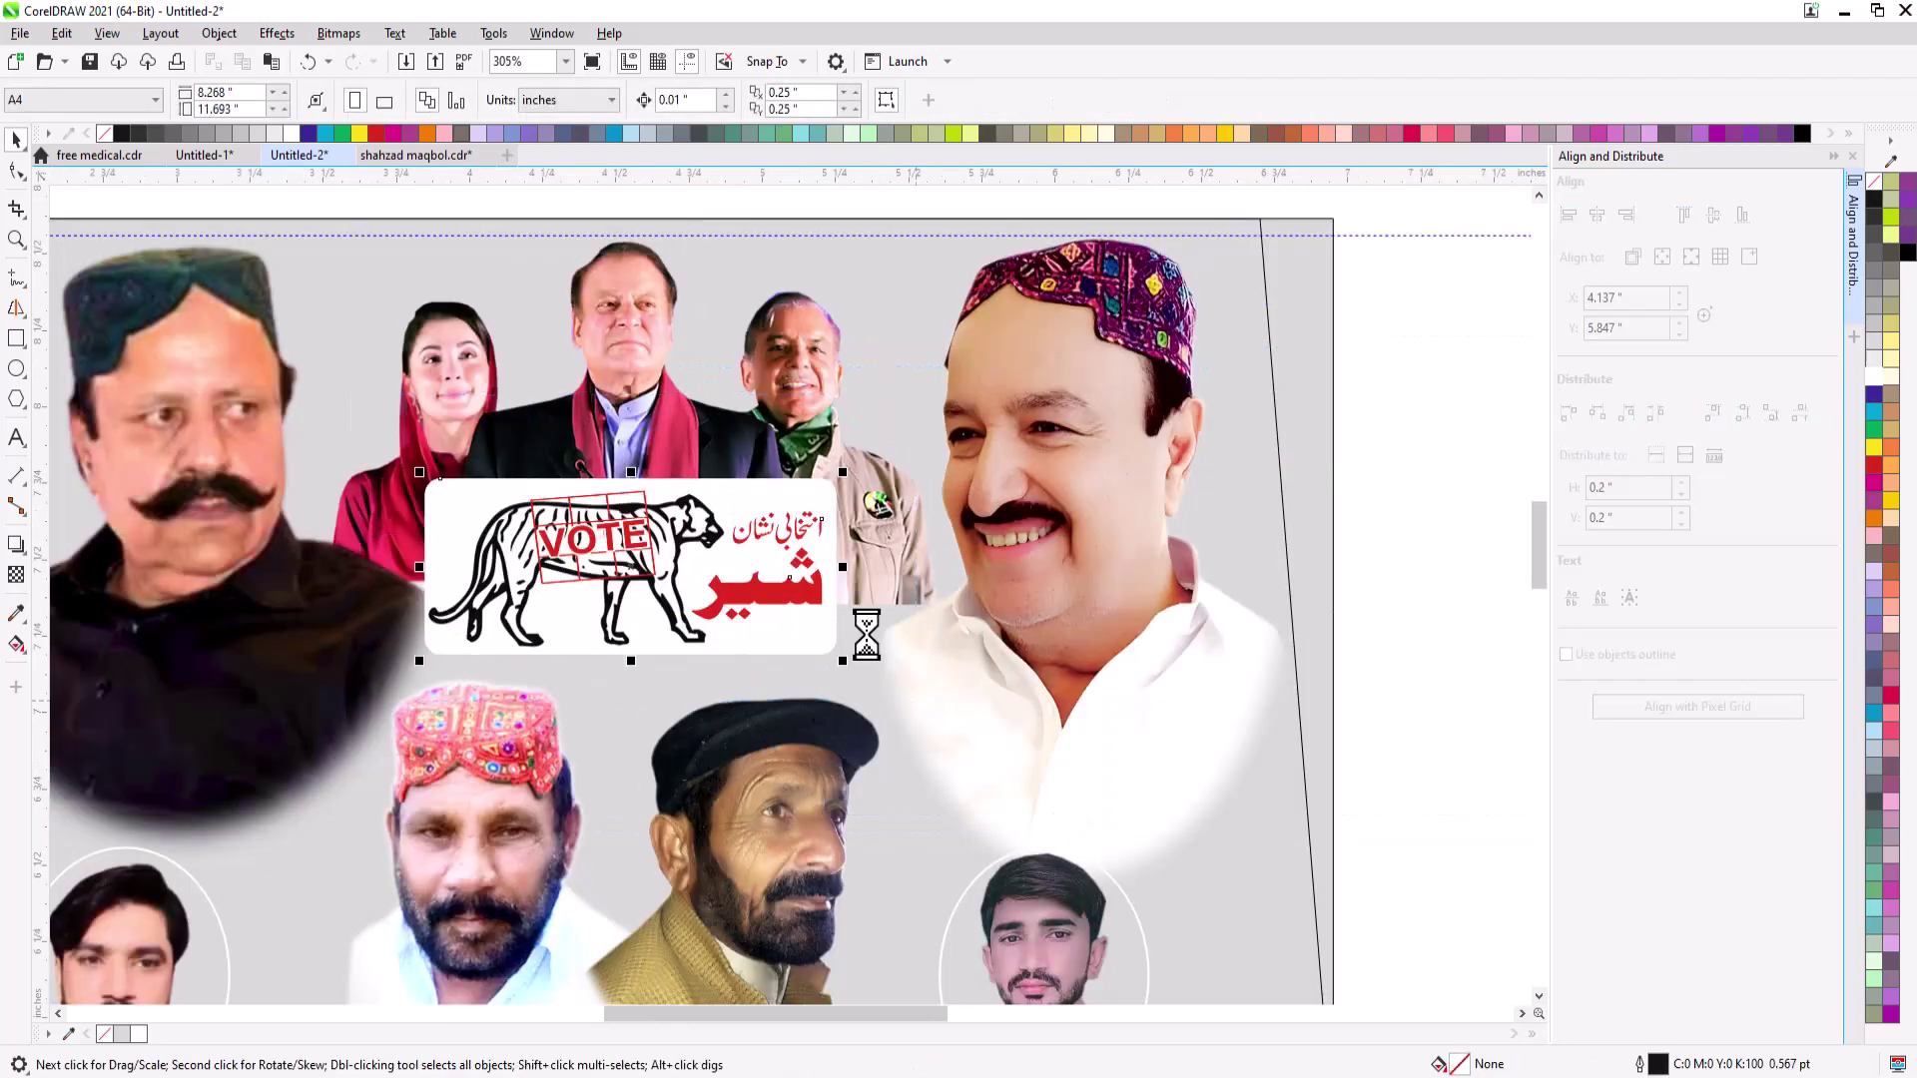
pyautogui.hotkey('ctrl', 'g')
pyautogui.moveTo(788, 548); pyautogui.dragTo(800, 547)
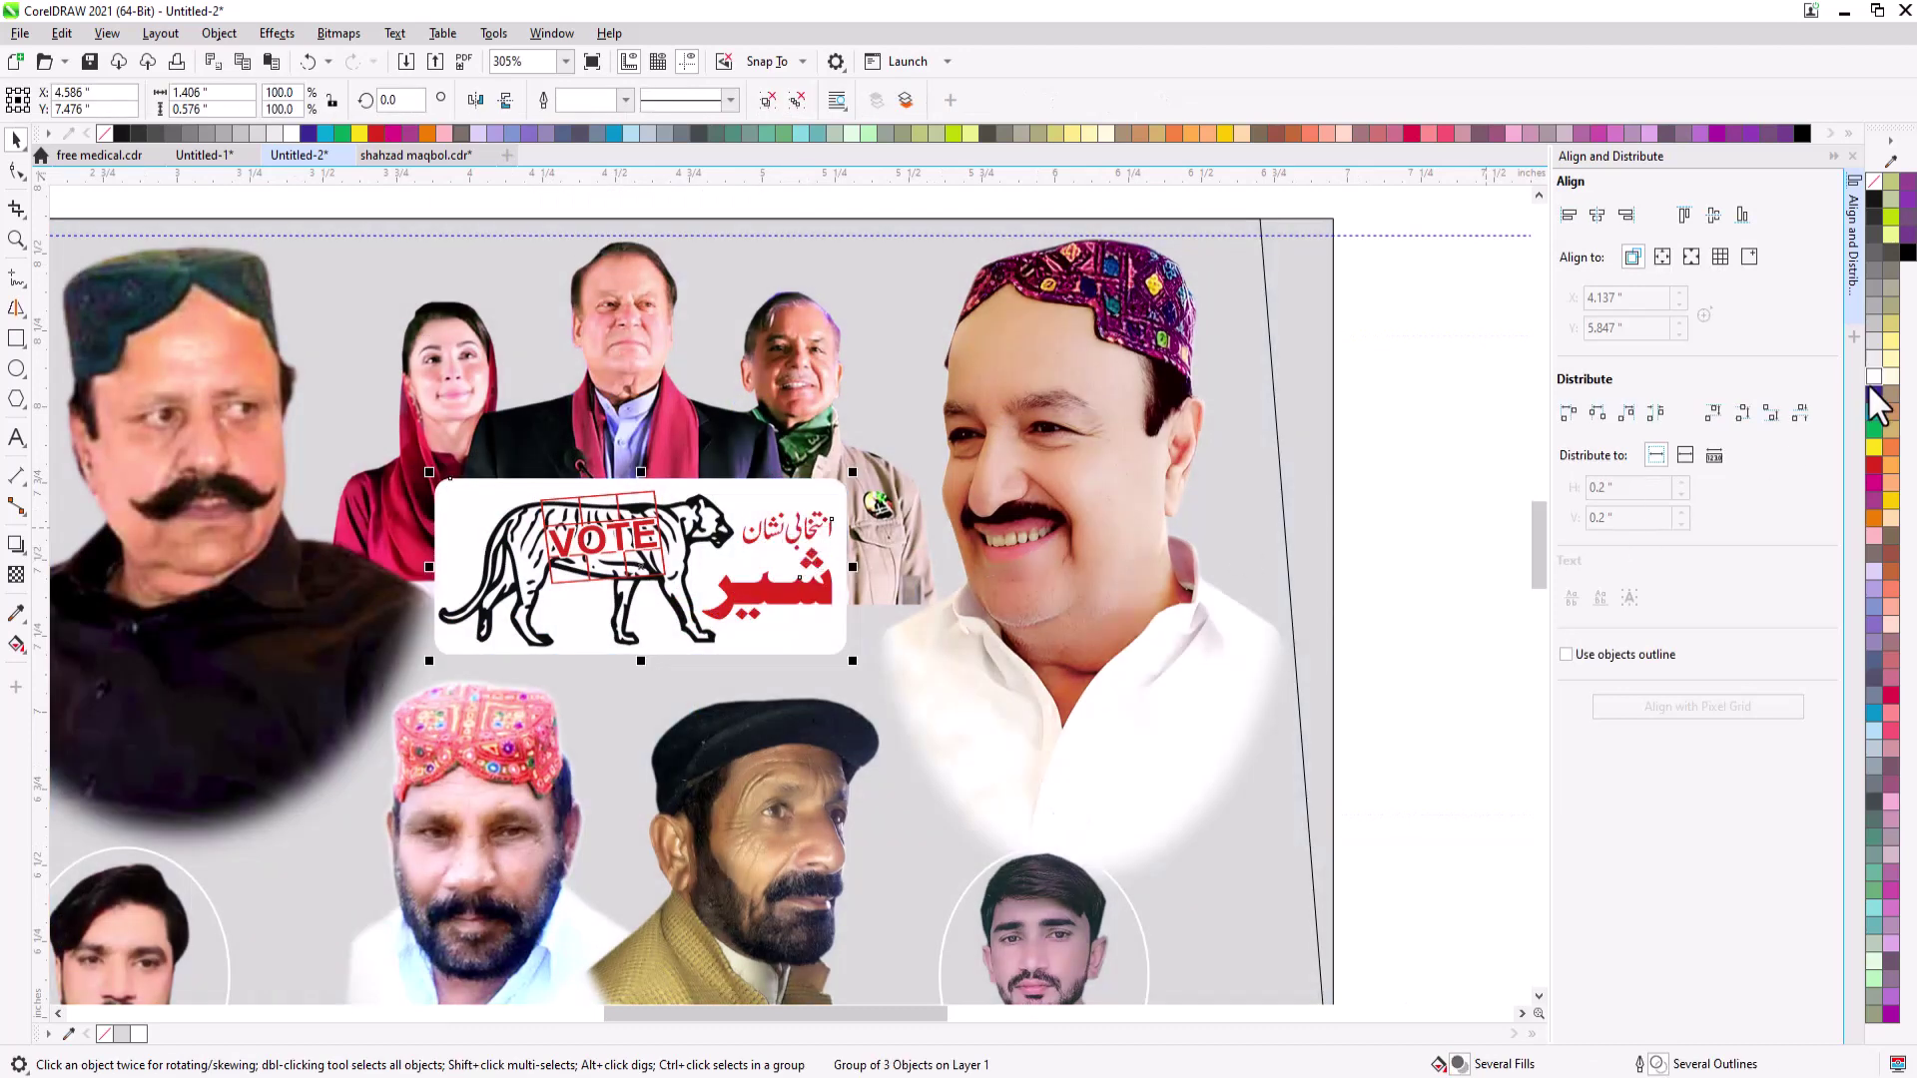
# - Ungroup the emblem and give its white rounded frame a yellow outline 0.2 pt wide
pyautogui.rightClick(1873, 397)
pyautogui.hotkey('ctrl', 'z')
pyautogui.hotkey('ctrl', 'u')
pyautogui.click(827, 491)
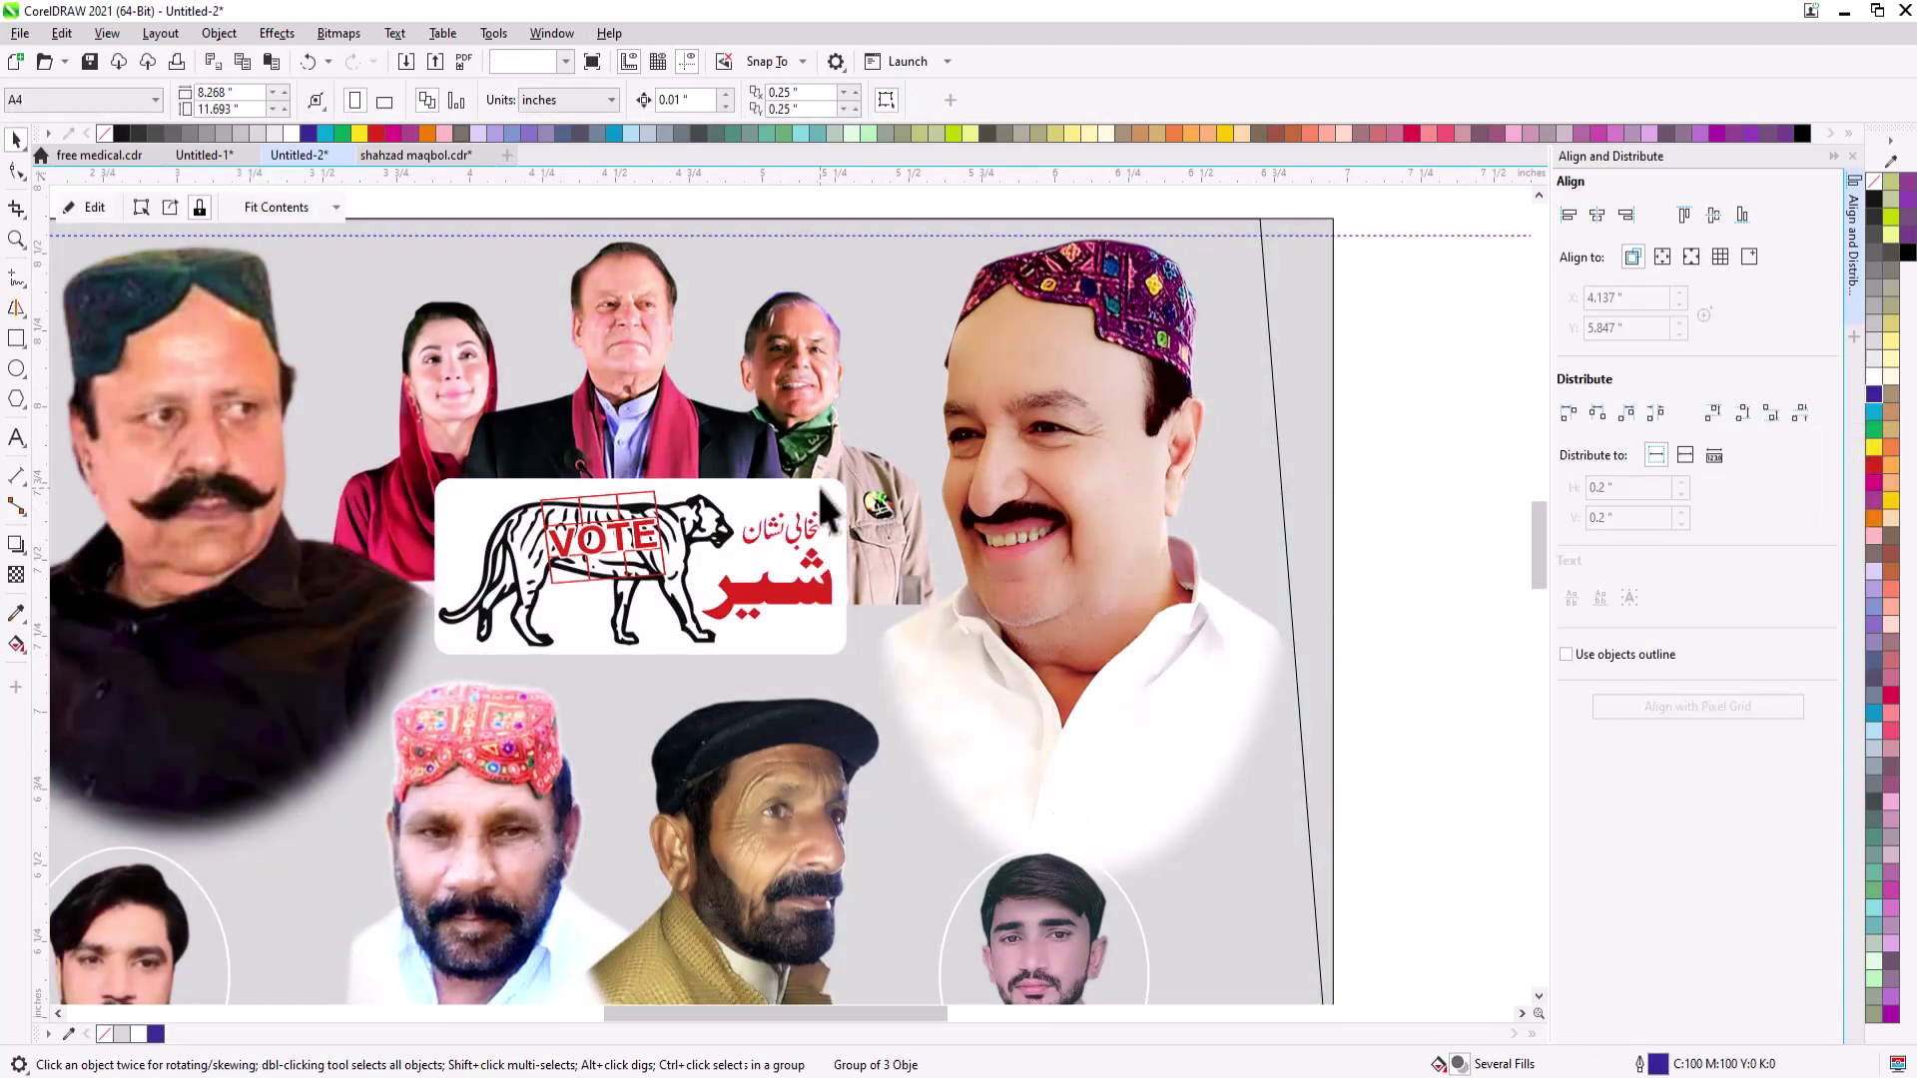
pyautogui.press('F12')
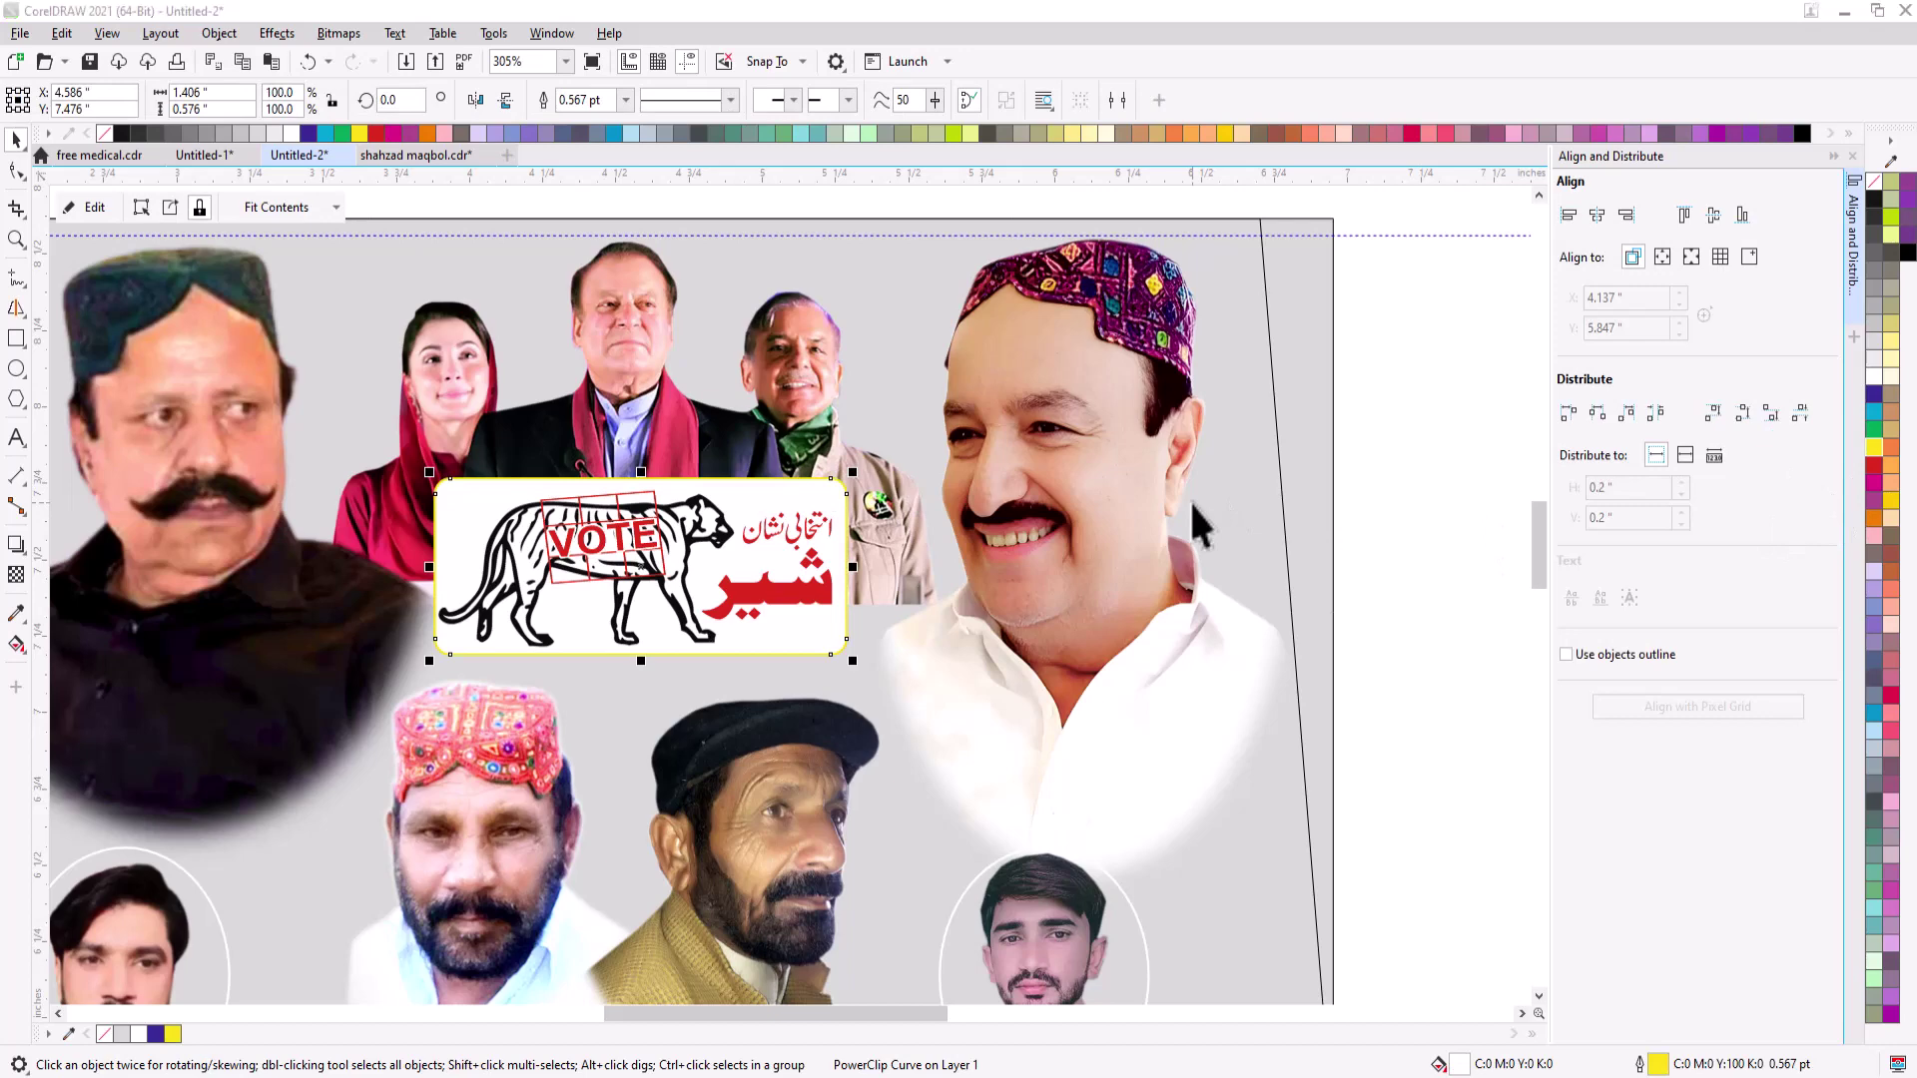
pyautogui.write('.2')
pyautogui.press('Return')
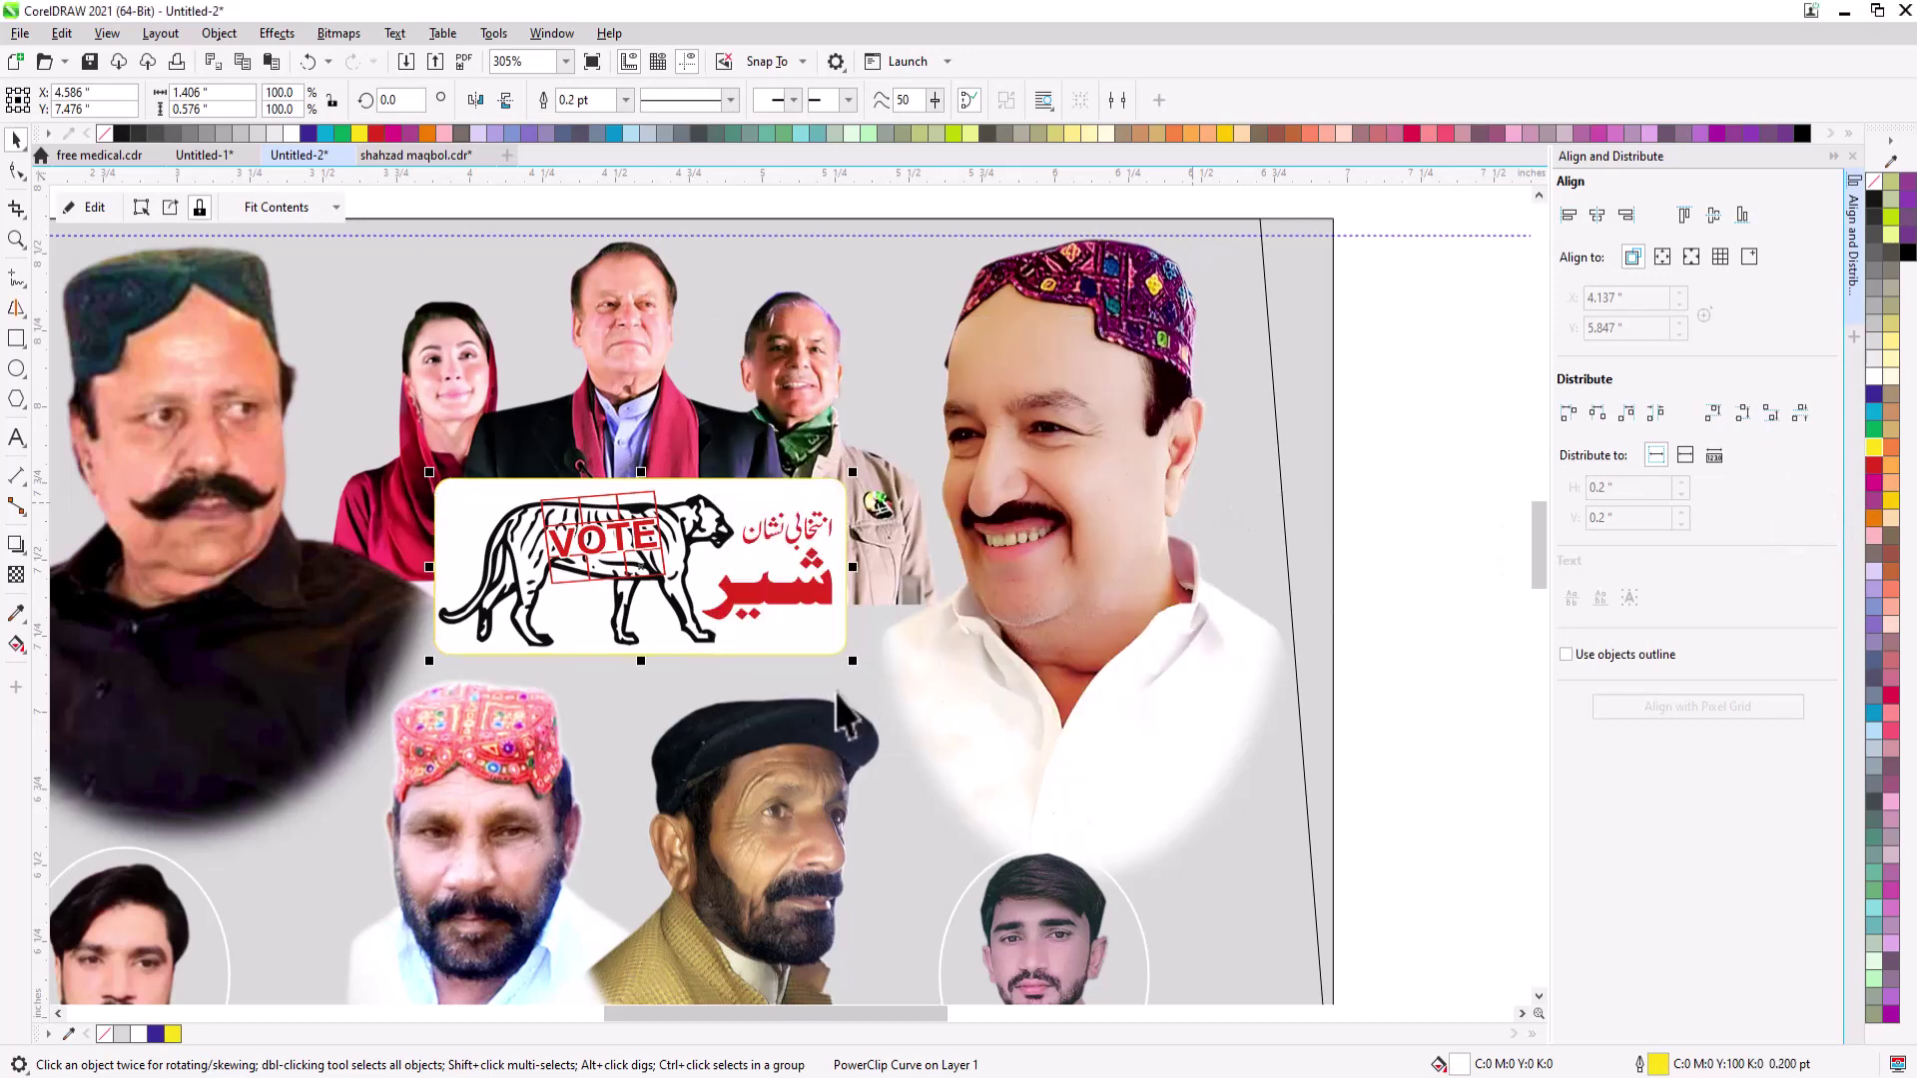
# - Set the frame's outline to round corners, behind the fill and scaling with the object
pyautogui.press('F12')
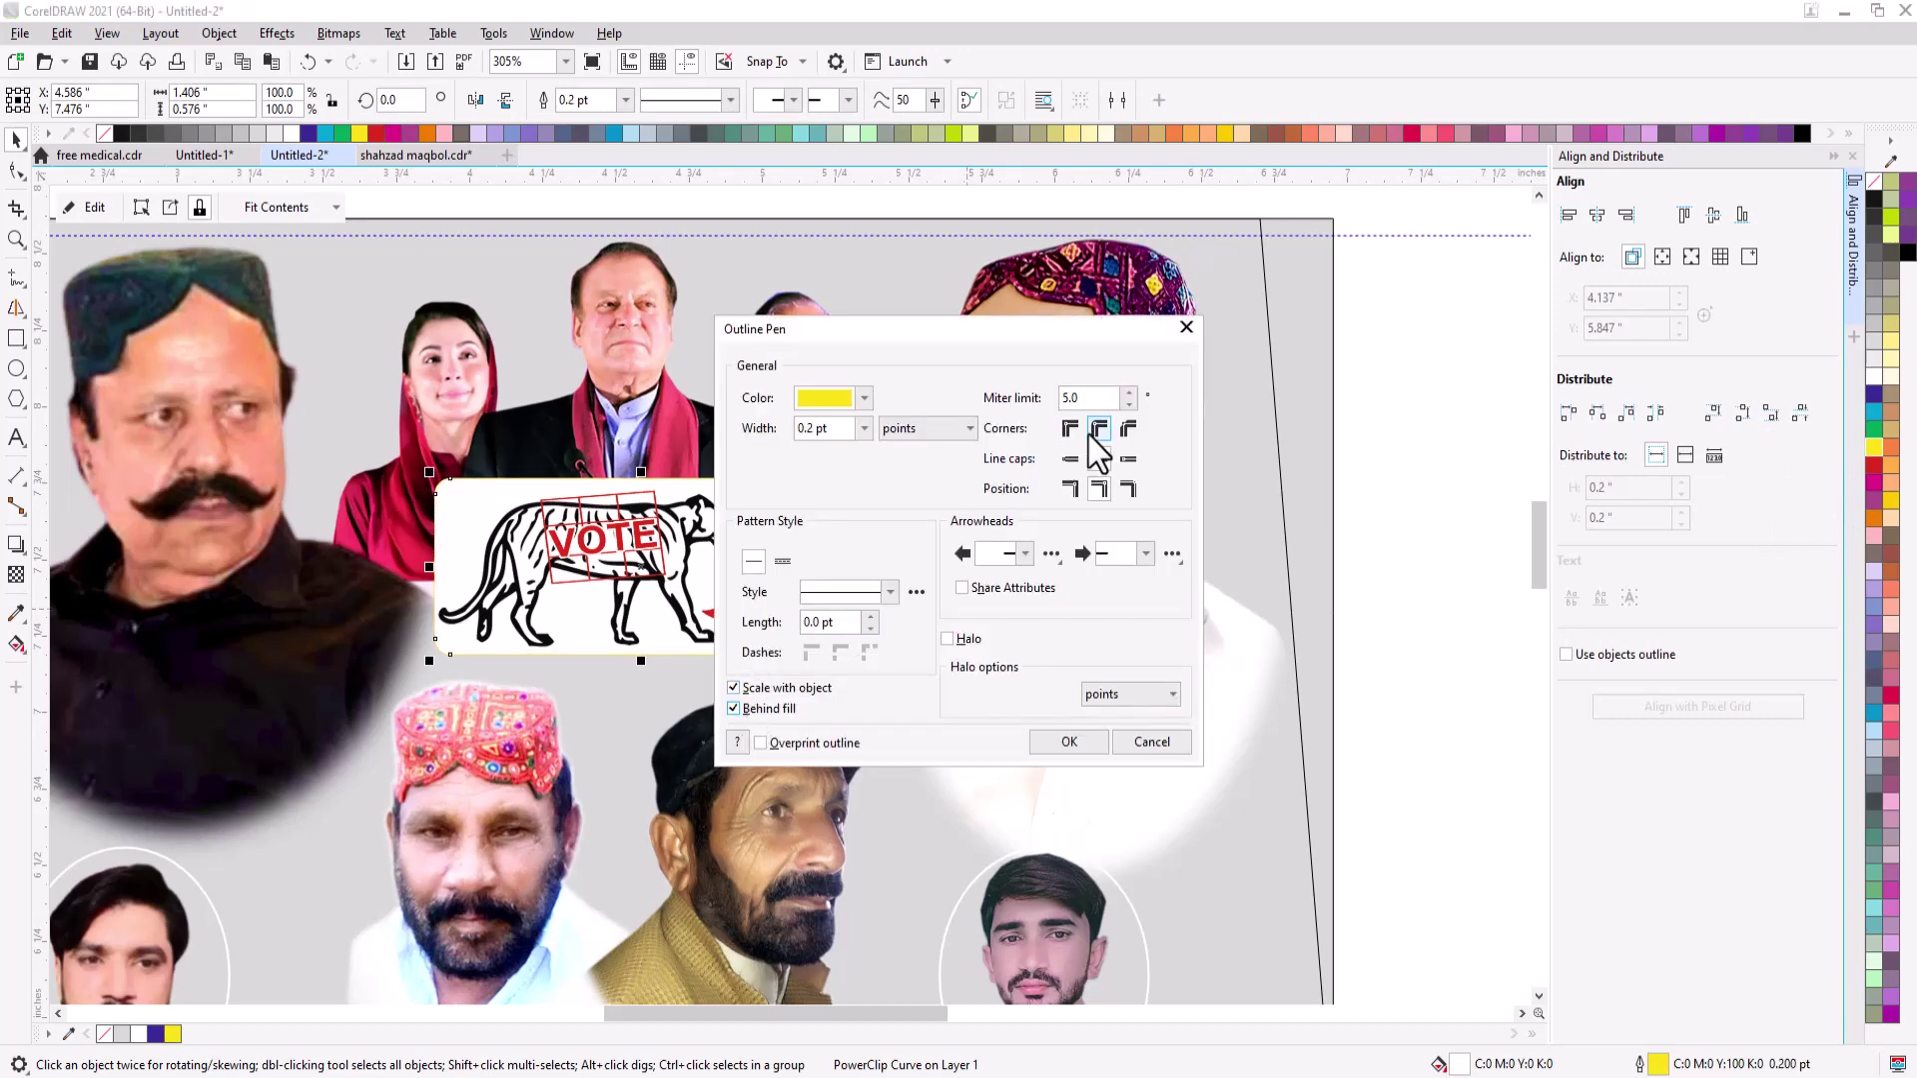
pyautogui.click(1068, 740)
pyautogui.click(1424, 524)
pyautogui.scroll(-1, 774, 517)
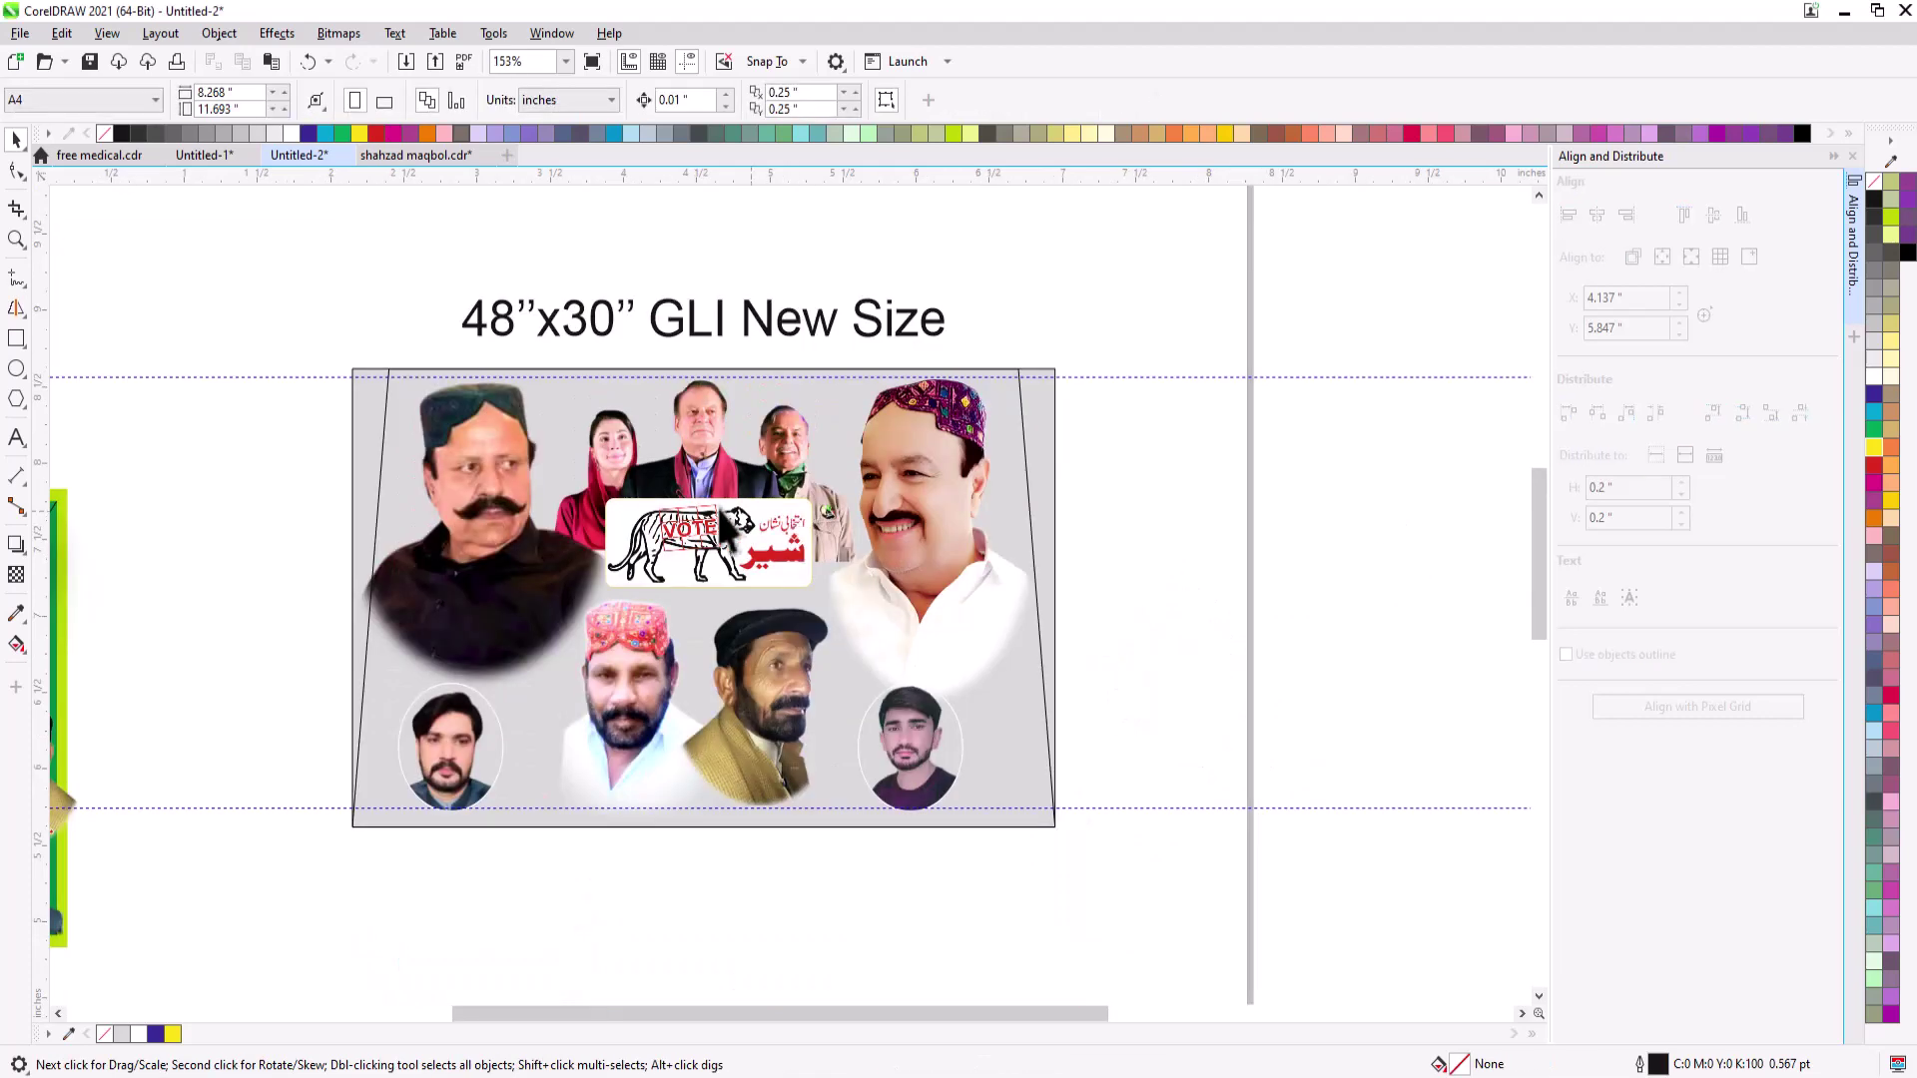
# - Group the emblem frame and slogan lines again and nudge the group 0.05 inches right
pyautogui.moveTo(821, 609); pyautogui.dragTo(848, 610)
pyautogui.press('Right')
pyautogui.press('Right')
pyautogui.press('Right')
pyautogui.press('Right')
pyautogui.press('Right')
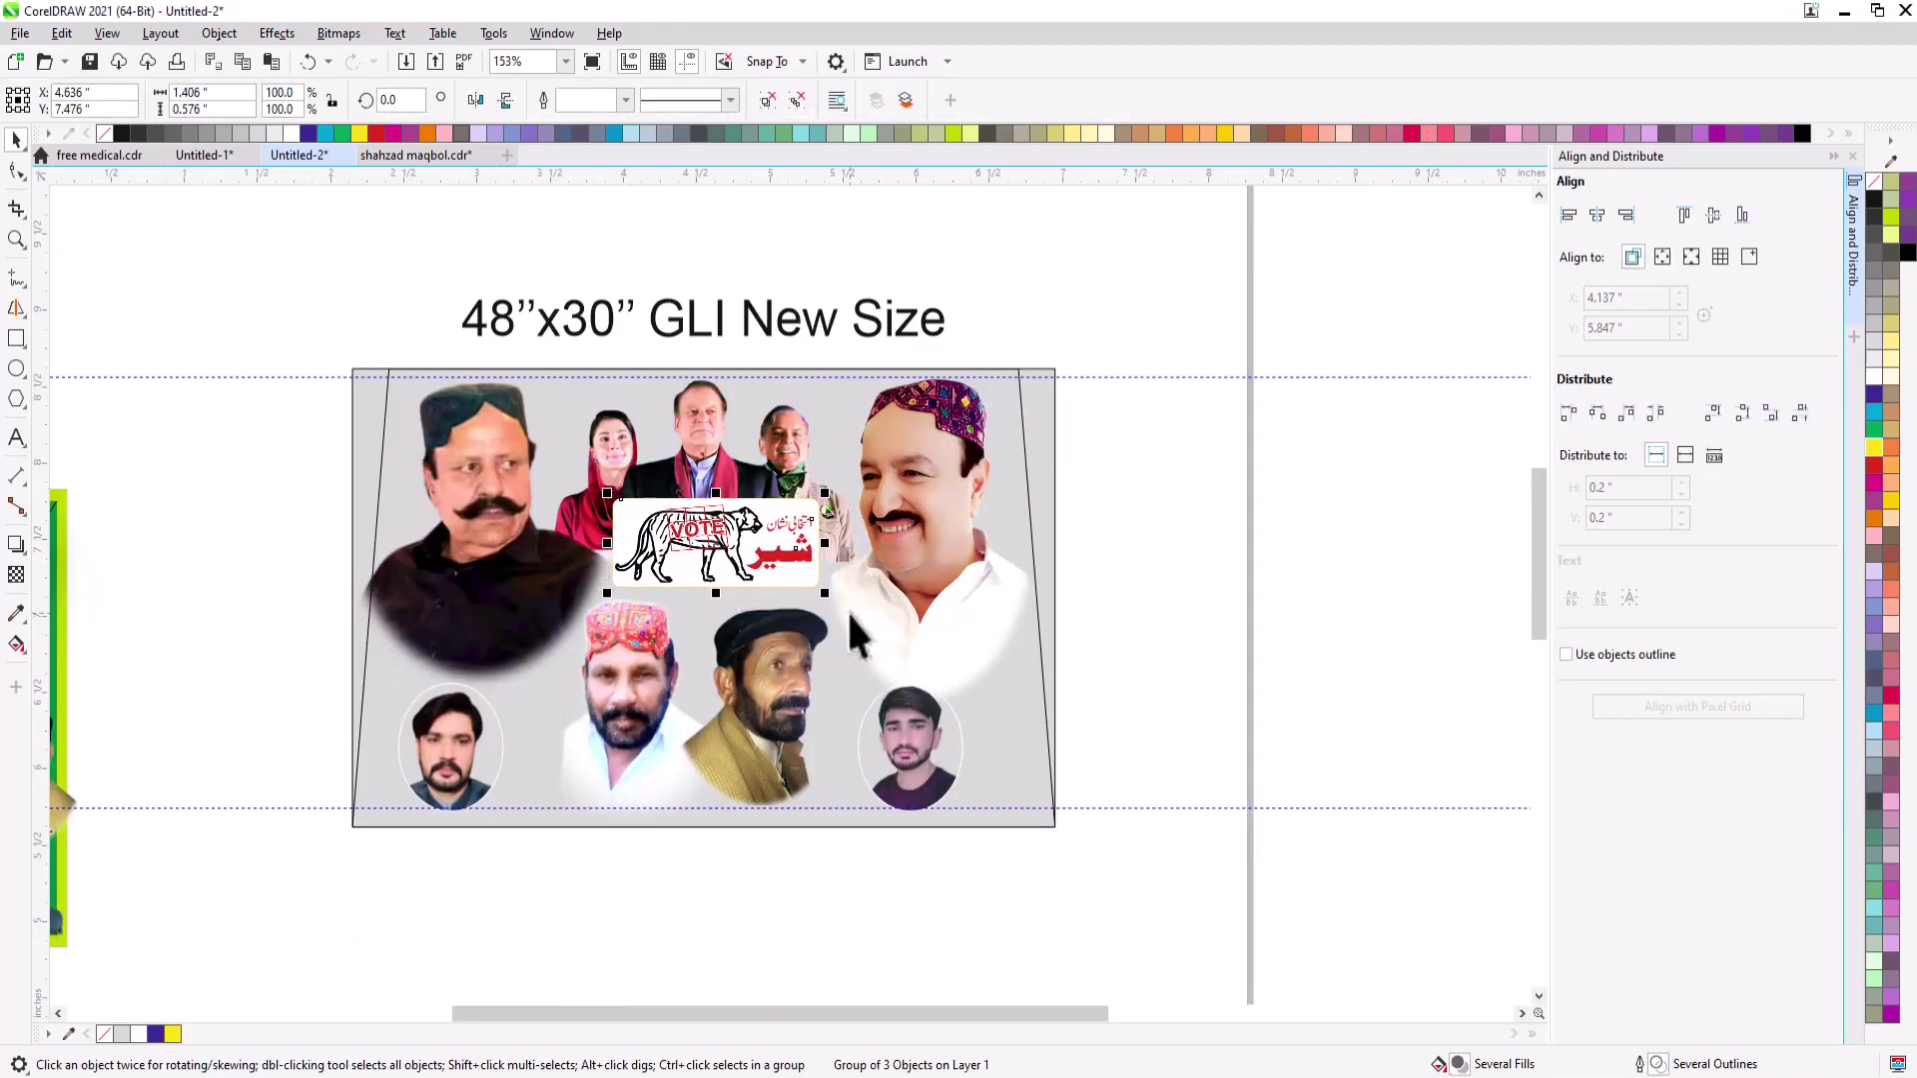
# - Delete the two spare large portraits lying to the right of the page
pyautogui.click(1104, 607)
pyautogui.scroll(-1, 1104, 607)
pyautogui.press('F4')
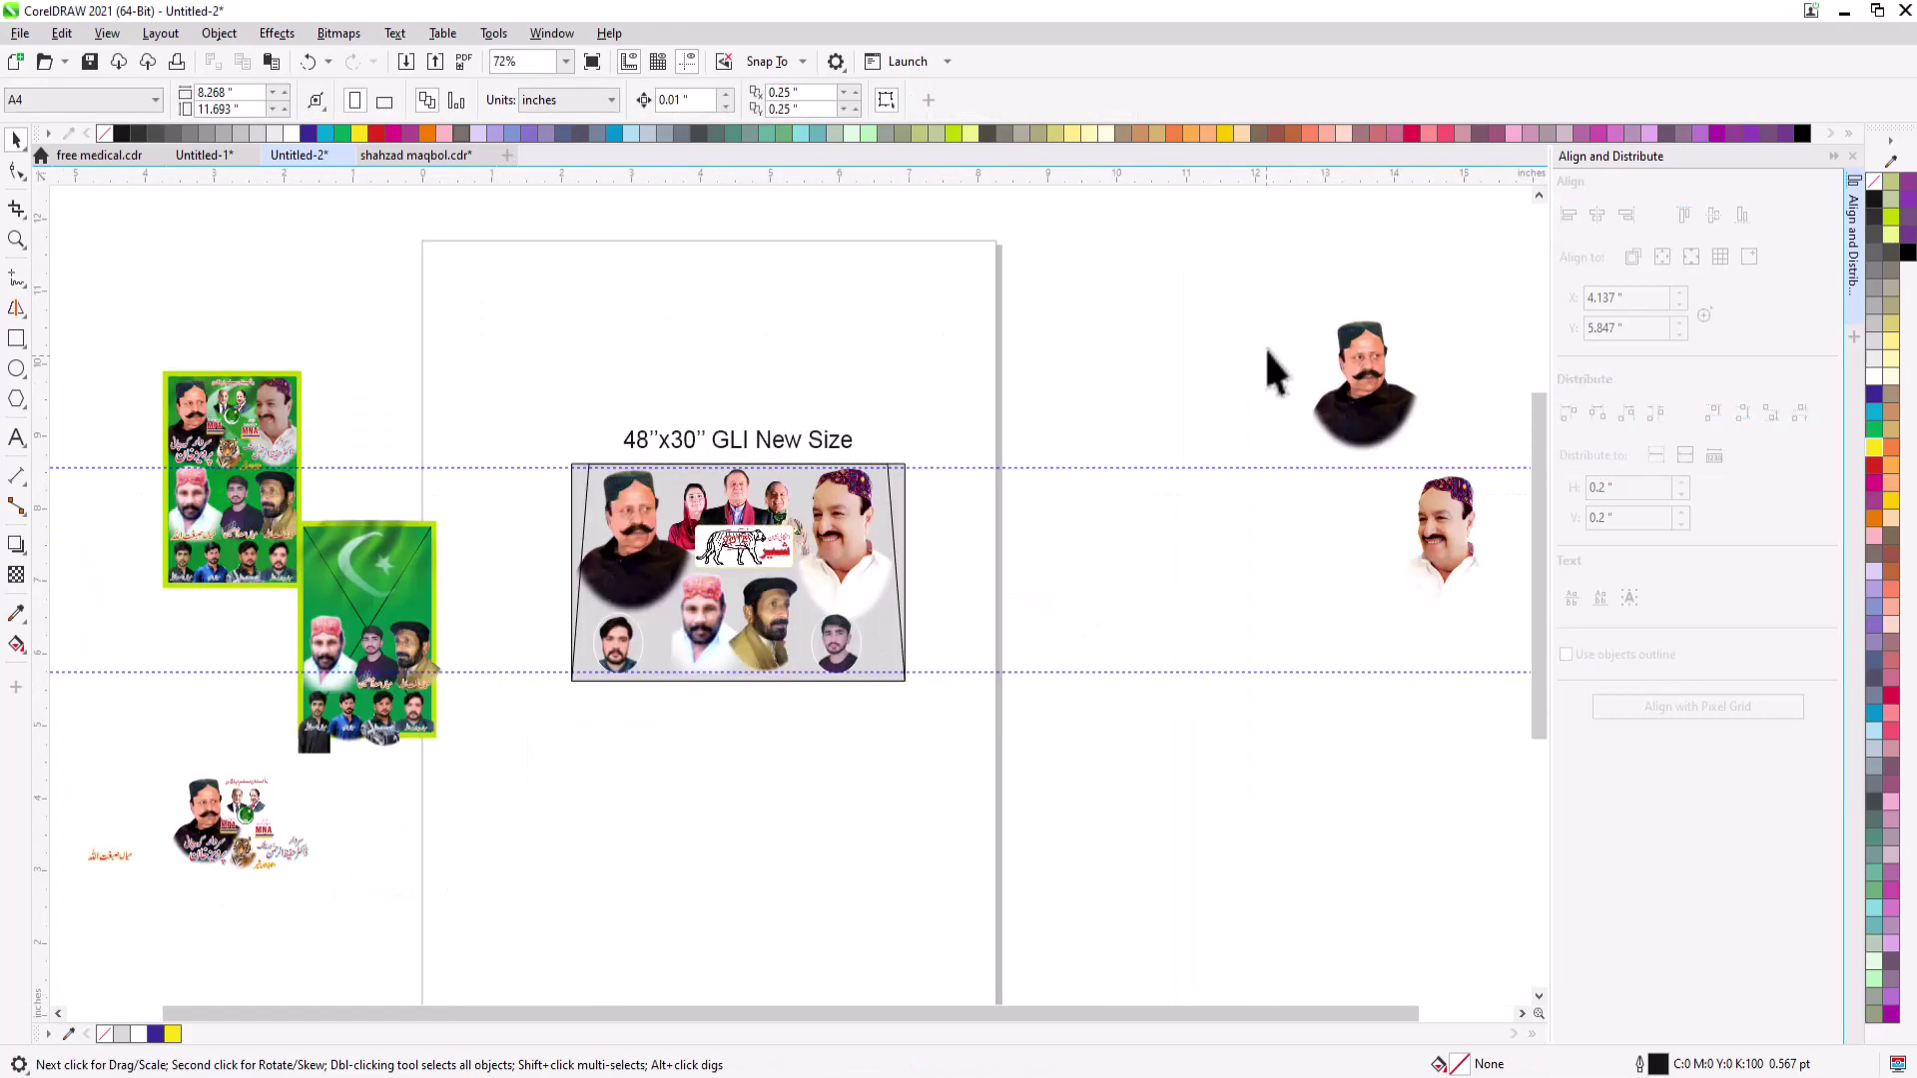
pyautogui.click(1368, 420)
pyautogui.click(1435, 506)
pyautogui.press('Delete')
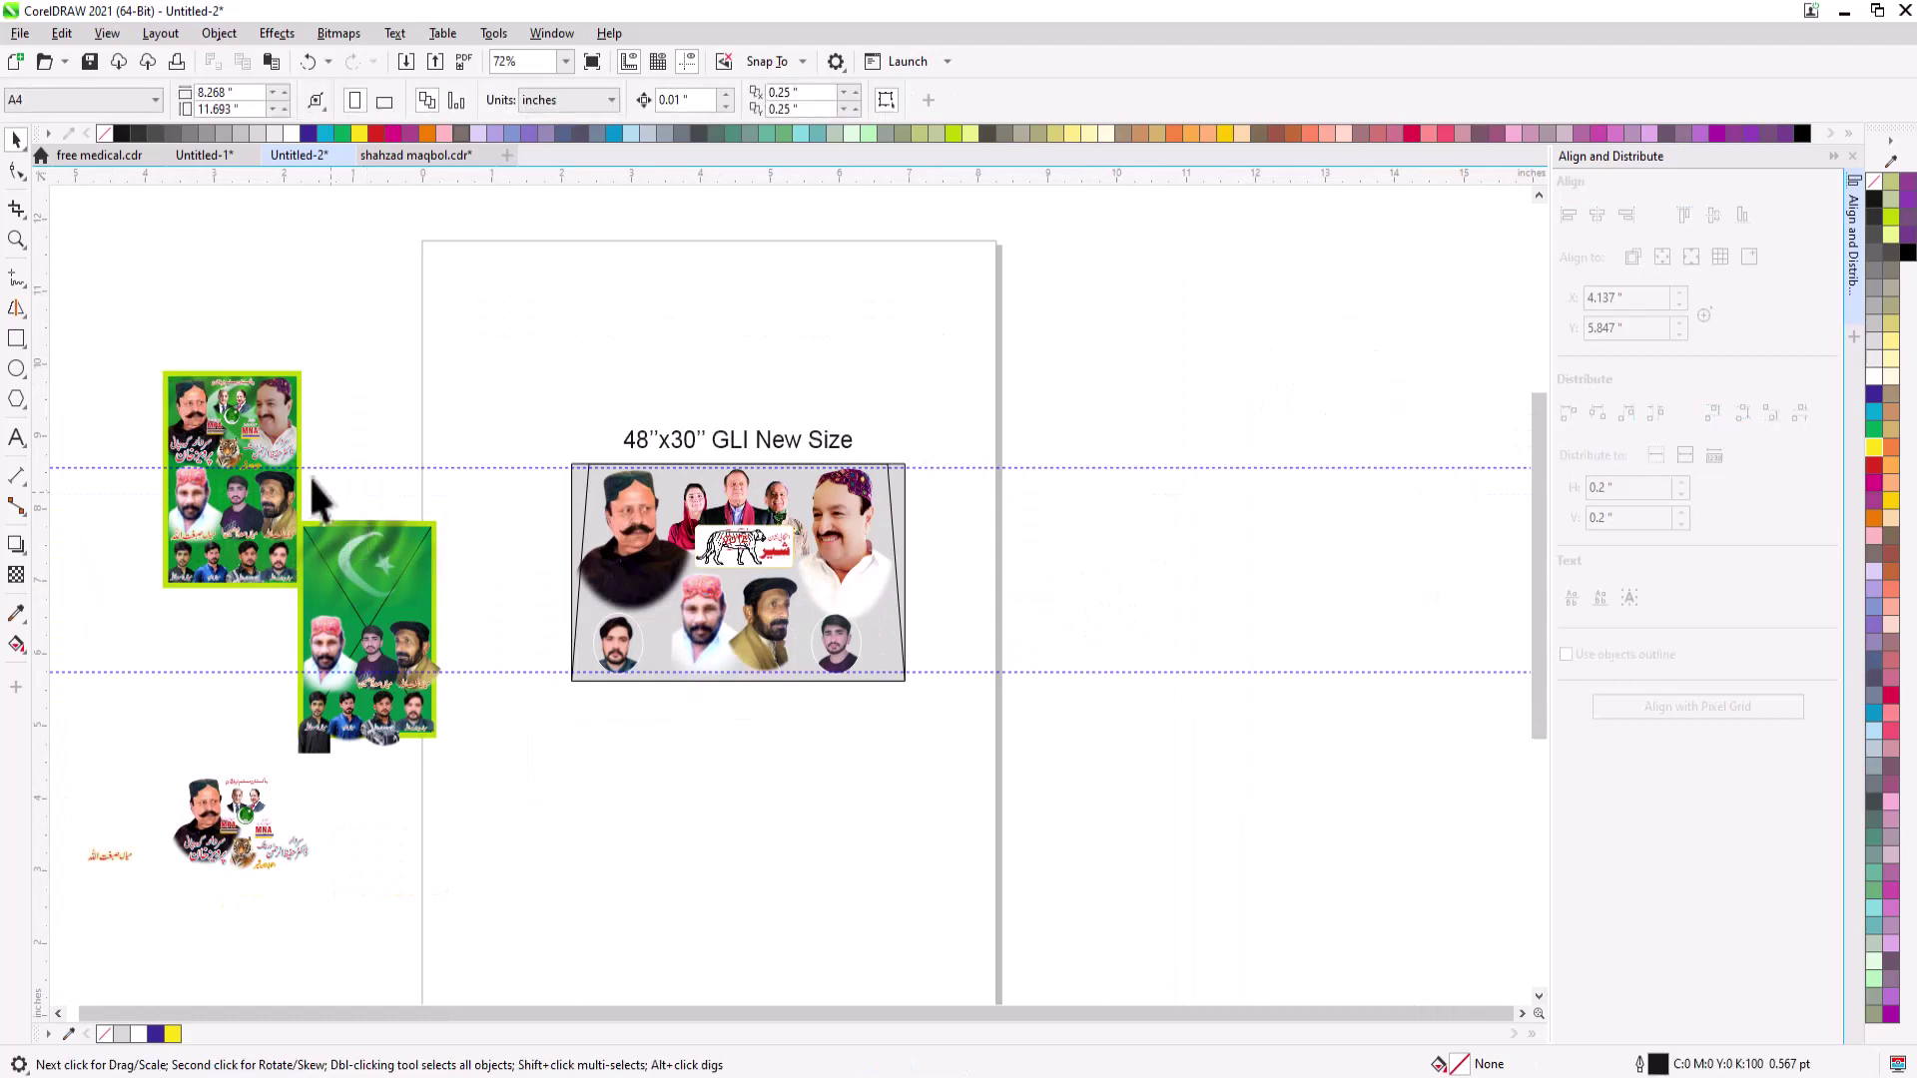
# - Move the complete green poster farther up and left, and delete the black-shirted portrait from the loose artwork below it
pyautogui.moveTo(260, 509); pyautogui.dragTo(160, 424)
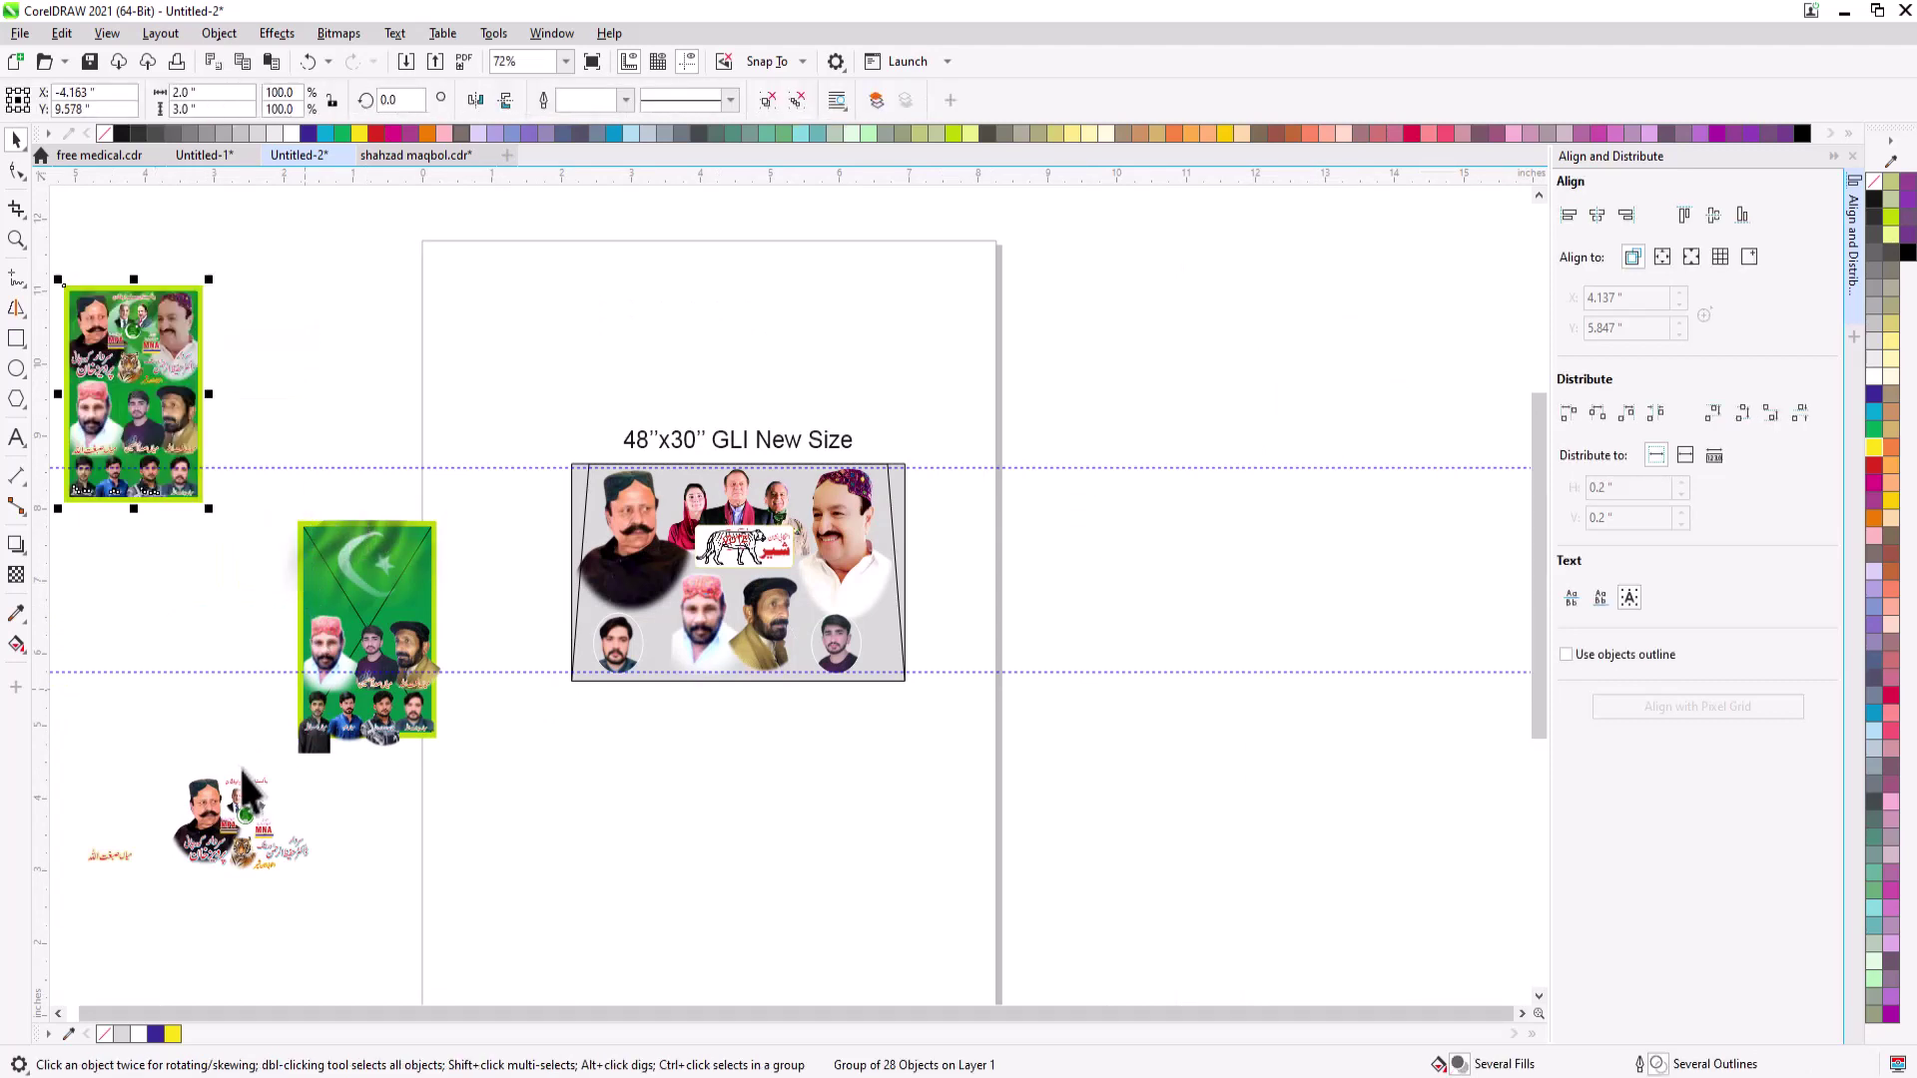
pyautogui.moveTo(204, 814); pyautogui.dragTo(145, 744)
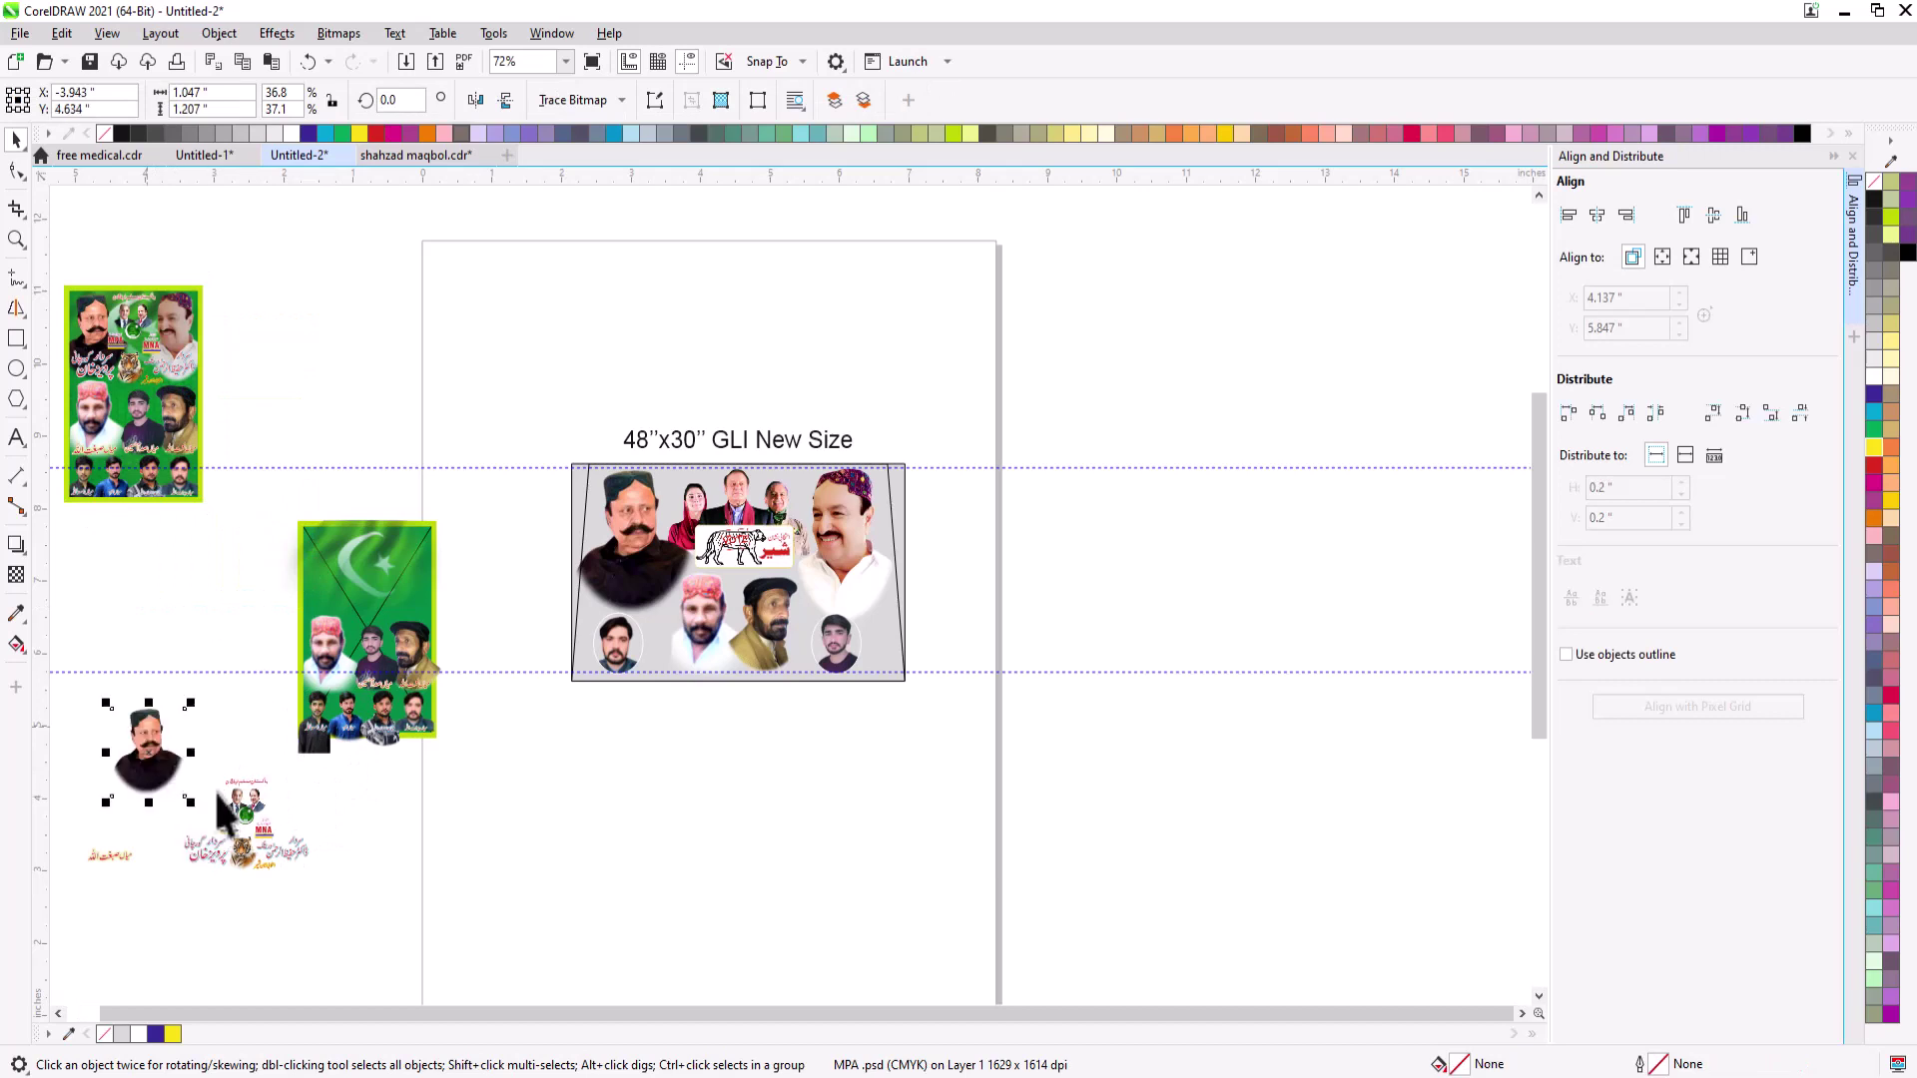
pyautogui.press('Delete')
# - Pull the round green badge out of the loose artwork and move the MPA and MNA name texts with the tiger just below the panel
pyautogui.moveTo(248, 816); pyautogui.dragTo(435, 771)
pyautogui.moveTo(327, 877); pyautogui.dragTo(326, 876)
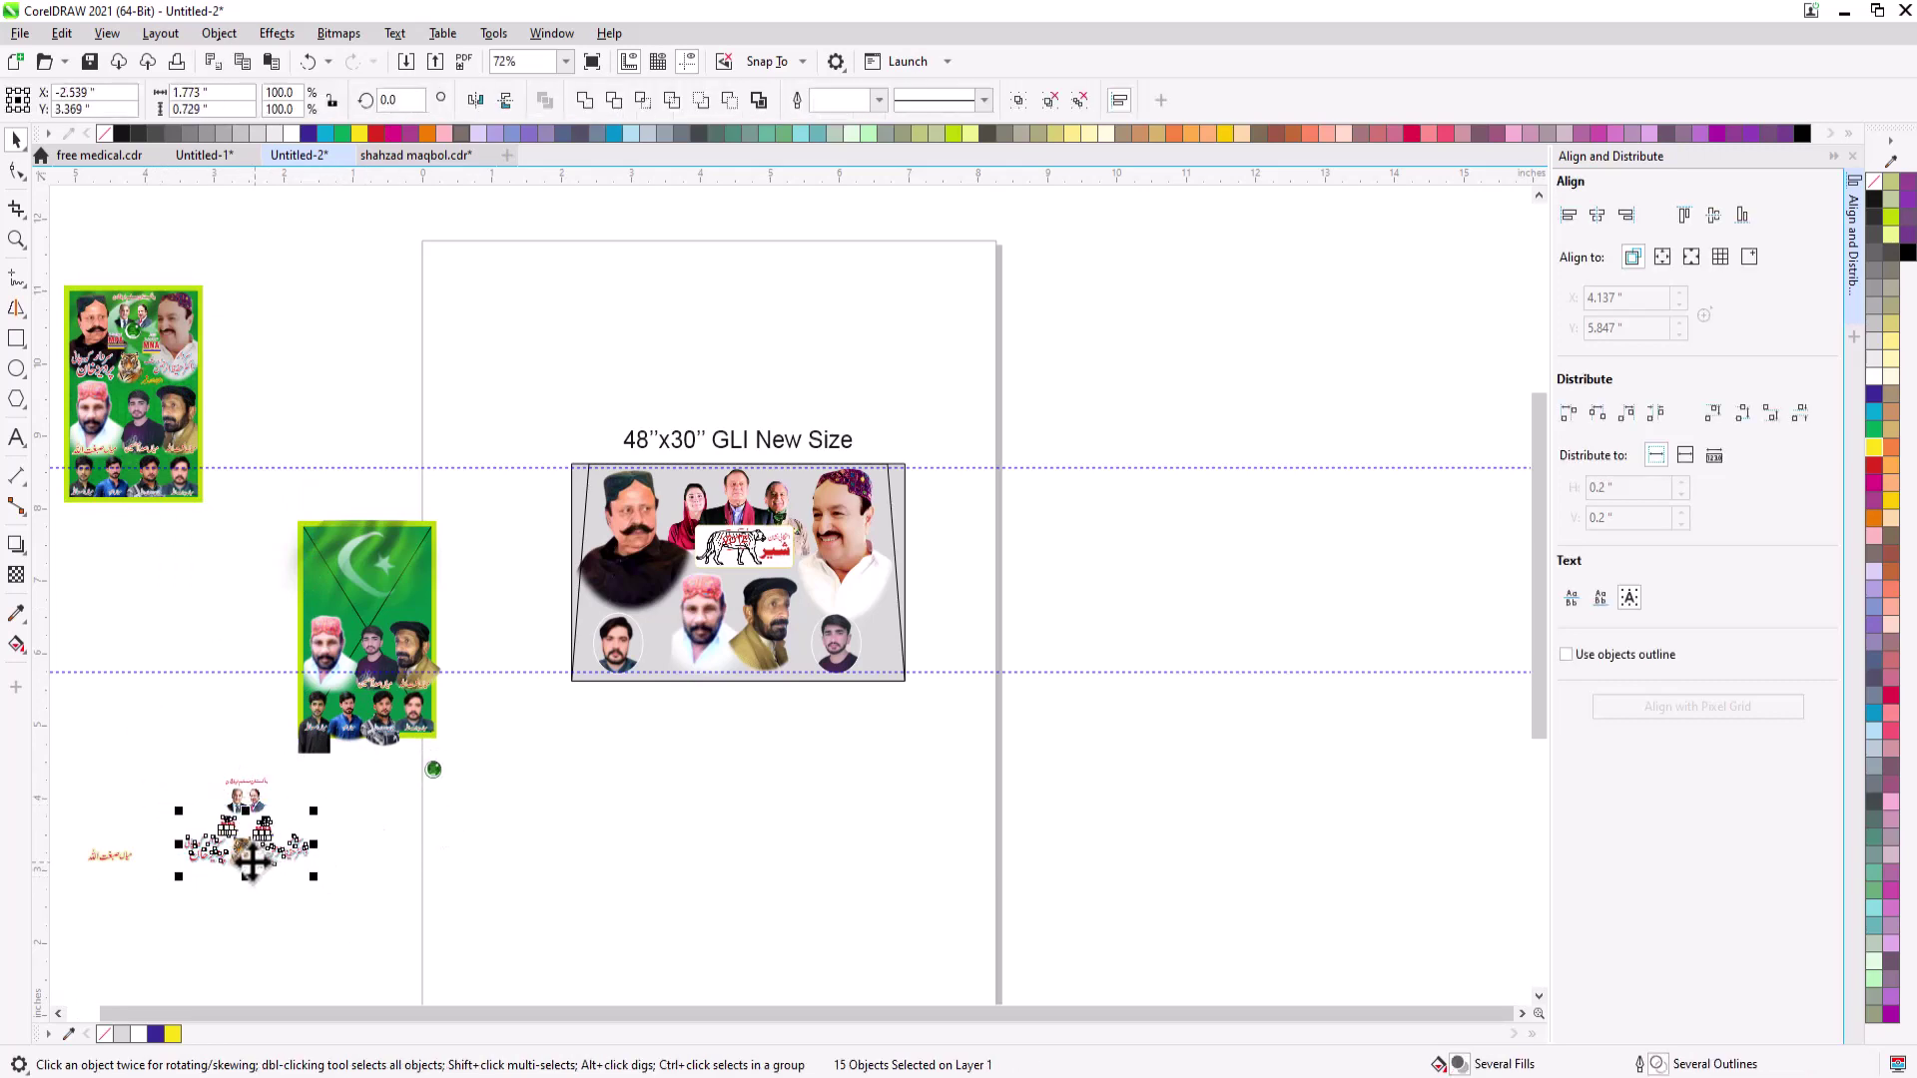
pyautogui.moveTo(727, 731); pyautogui.dragTo(727, 730)
pyautogui.press('F2')
pyautogui.moveTo(554, 471); pyautogui.dragTo(1046, 740)
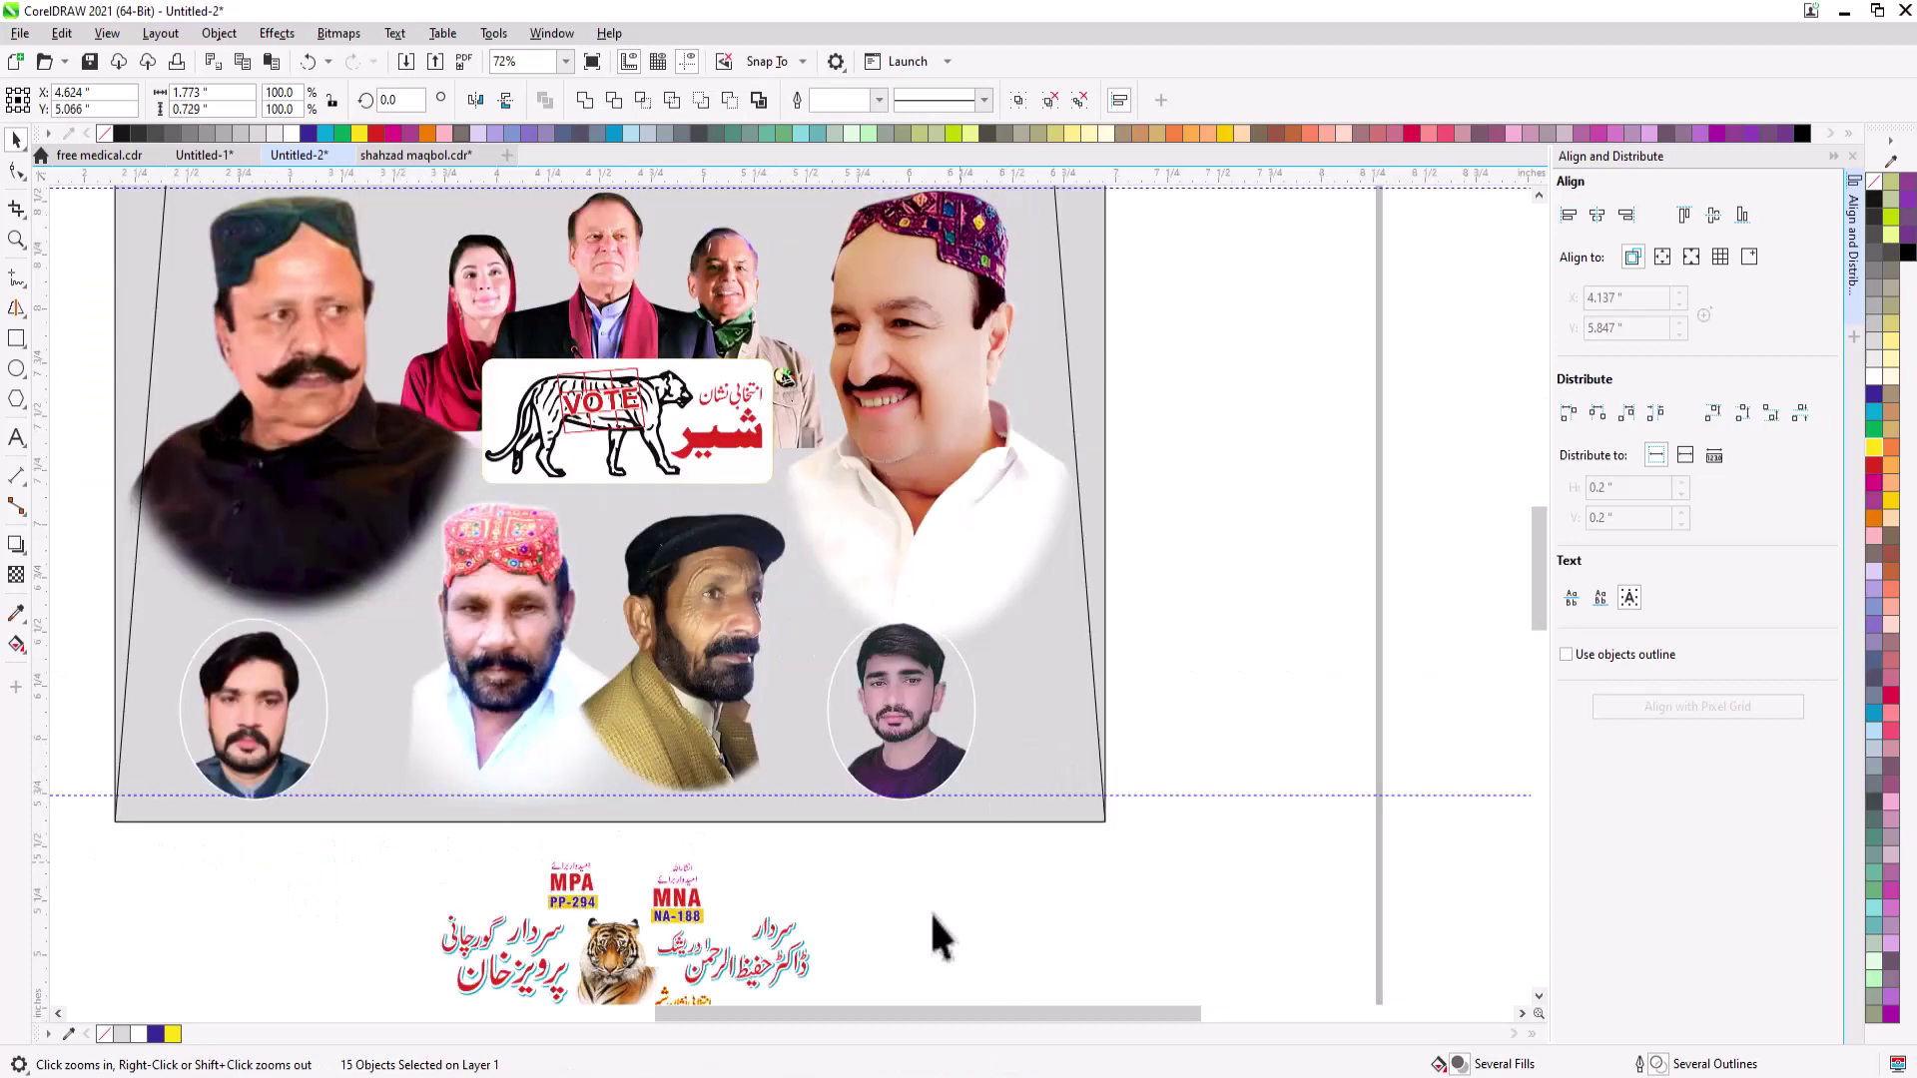
# - Separate the MNA candidate's red name text from its blue copy and enlarge it to about 0.90 inches wide on his white-shirted portrait
pyautogui.click(930, 912)
pyautogui.scroll(-3, 891, 996)
pyautogui.moveTo(803, 873); pyautogui.dragTo(918, 903)
pyautogui.scroll(-2, 919, 868)
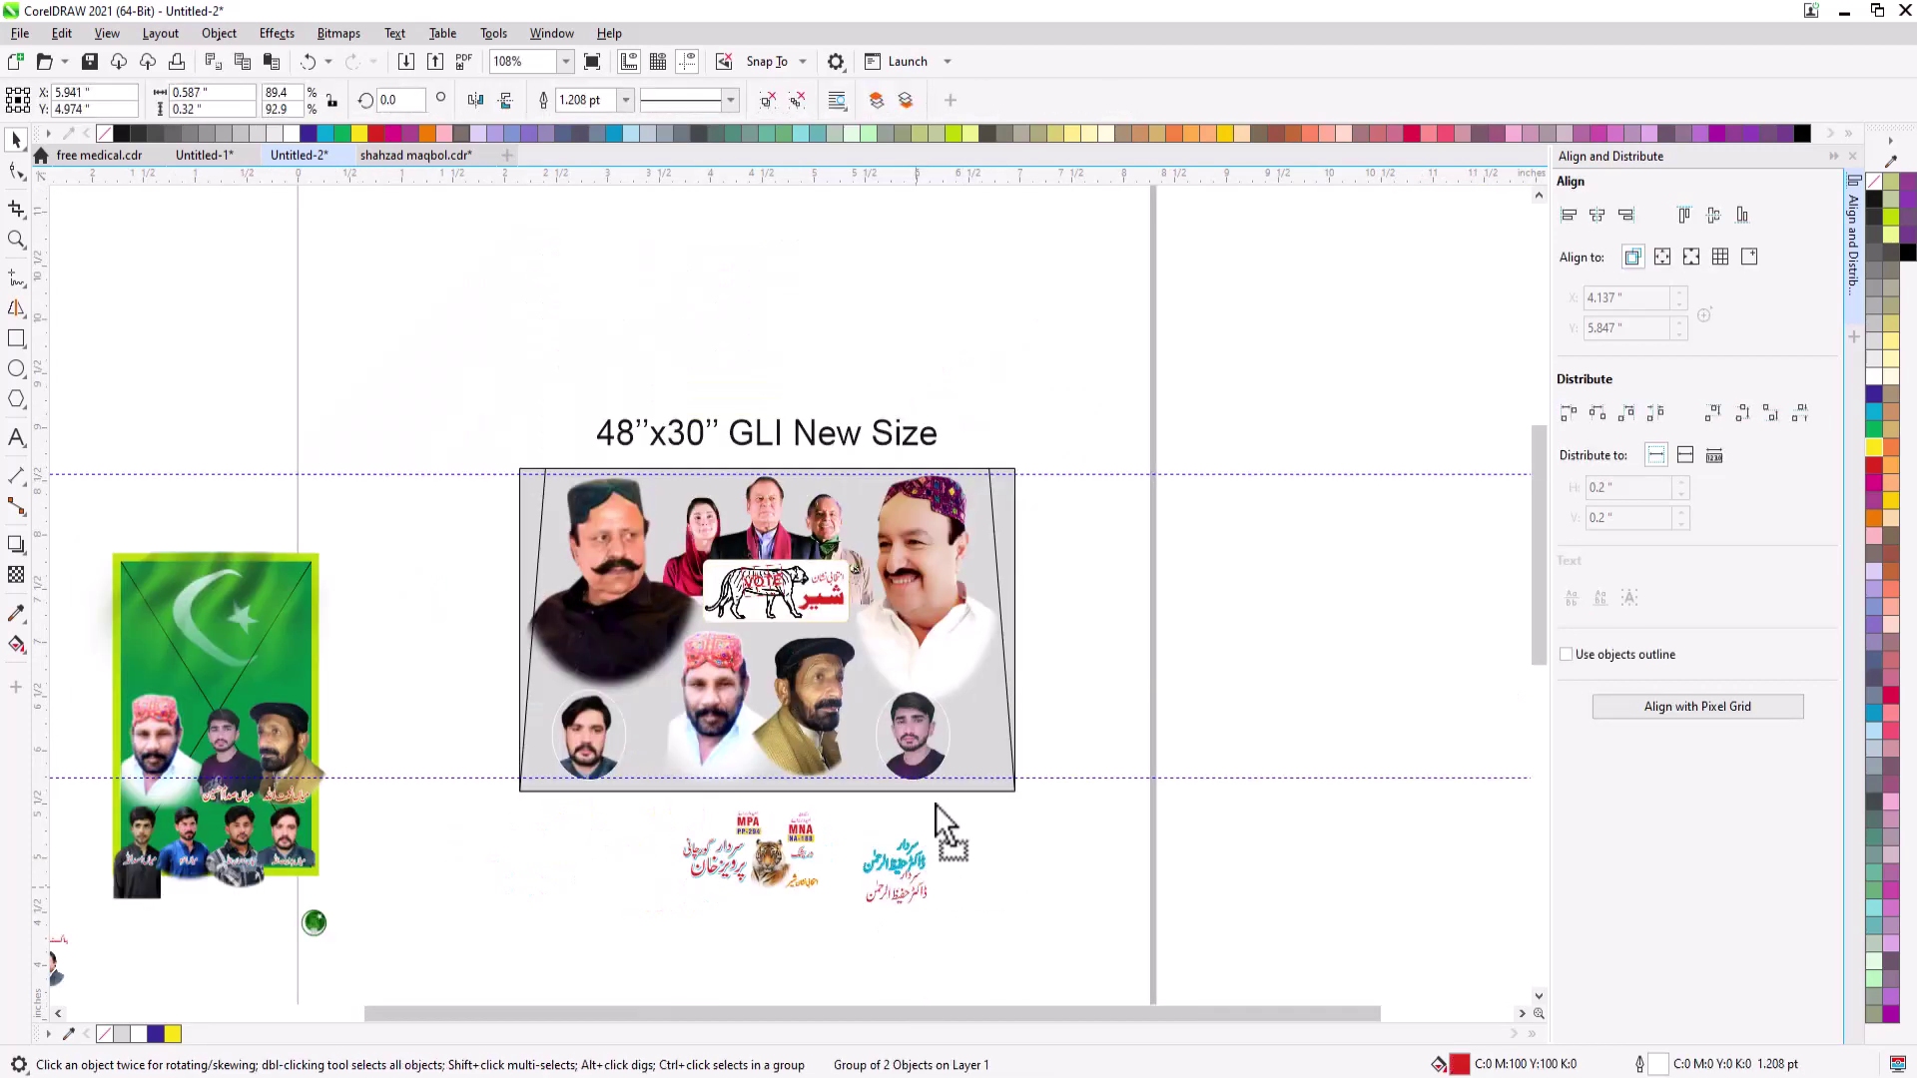
pyautogui.moveTo(934, 805); pyautogui.dragTo(935, 637)
pyautogui.press('F2')
pyautogui.moveTo(539, 454); pyautogui.dragTo(1195, 735)
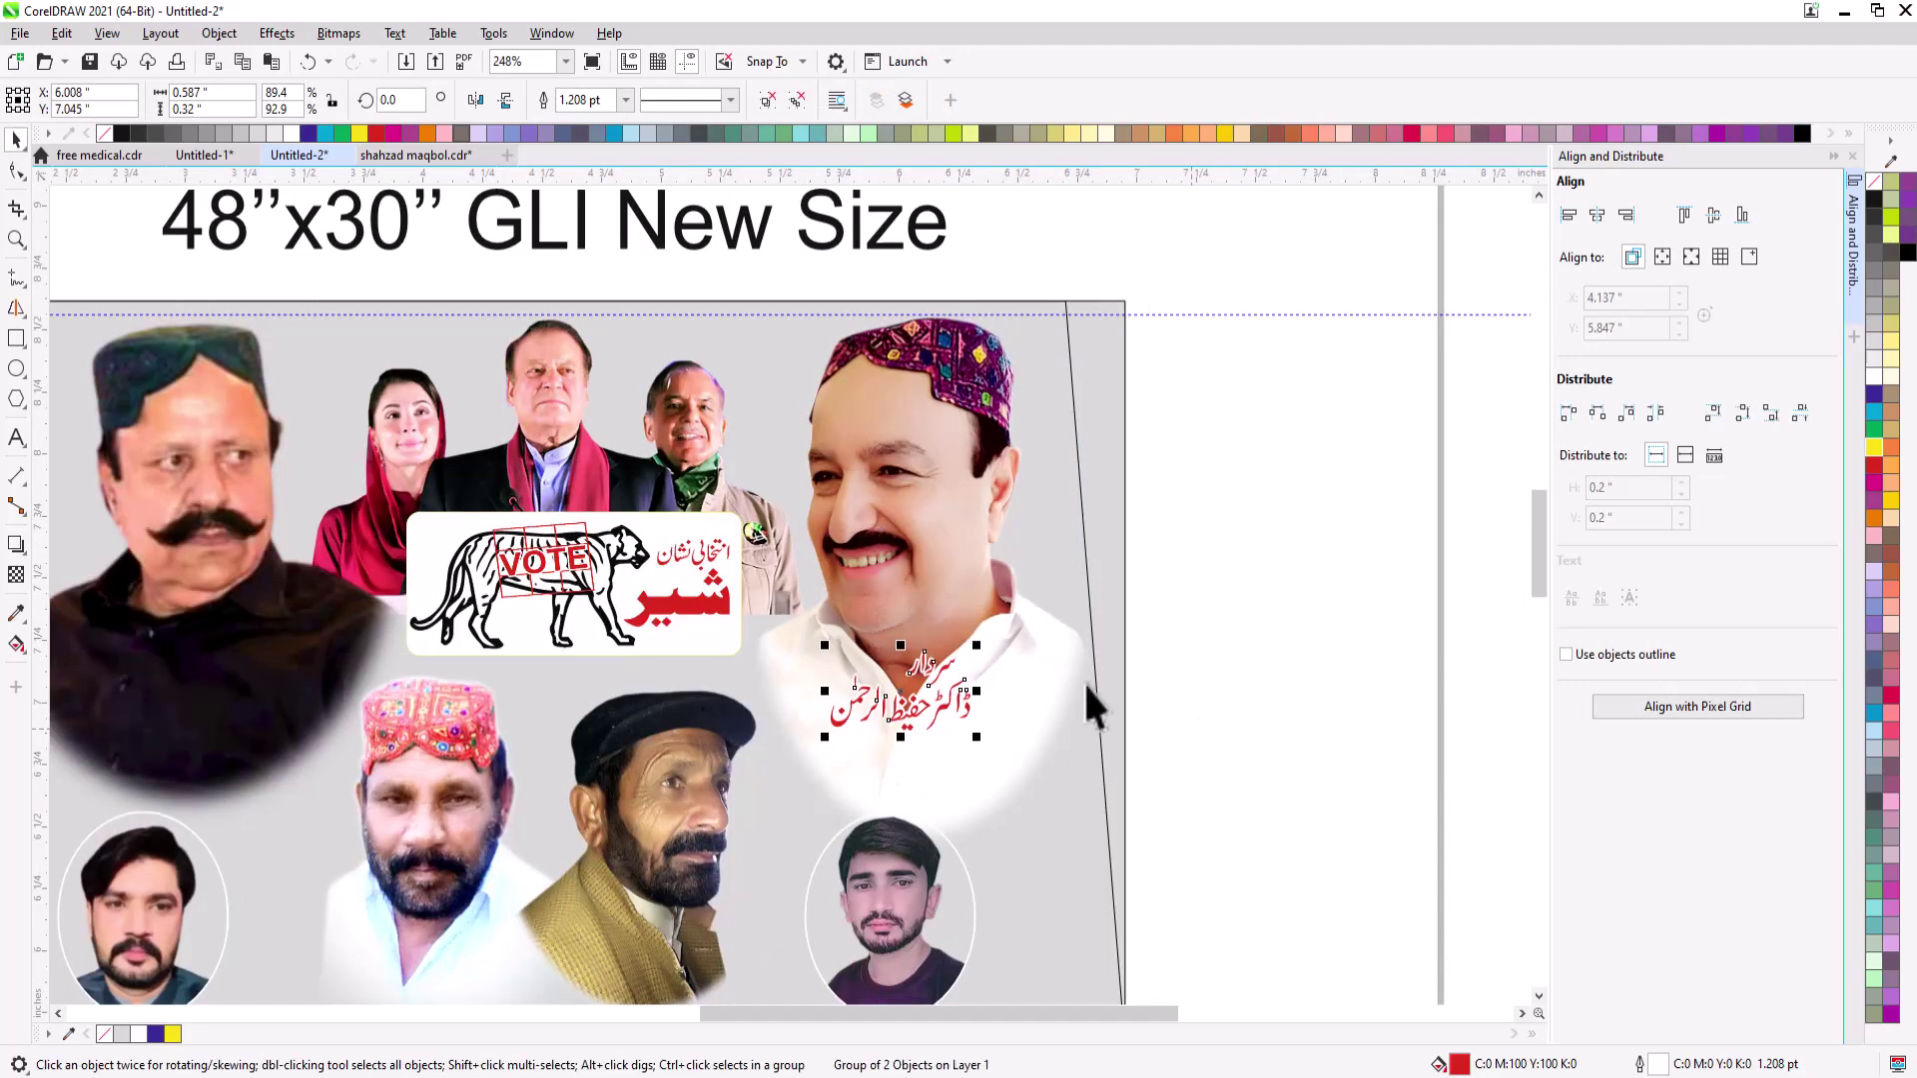
pyautogui.moveTo(943, 707); pyautogui.dragTo(943, 733)
pyautogui.moveTo(978, 671); pyautogui.dragTo(1047, 670)
# - Pull the MPA candidate's red name text off its blue copy and place it on his dark-shirted portrait
pyautogui.scroll(-2, 986, 676)
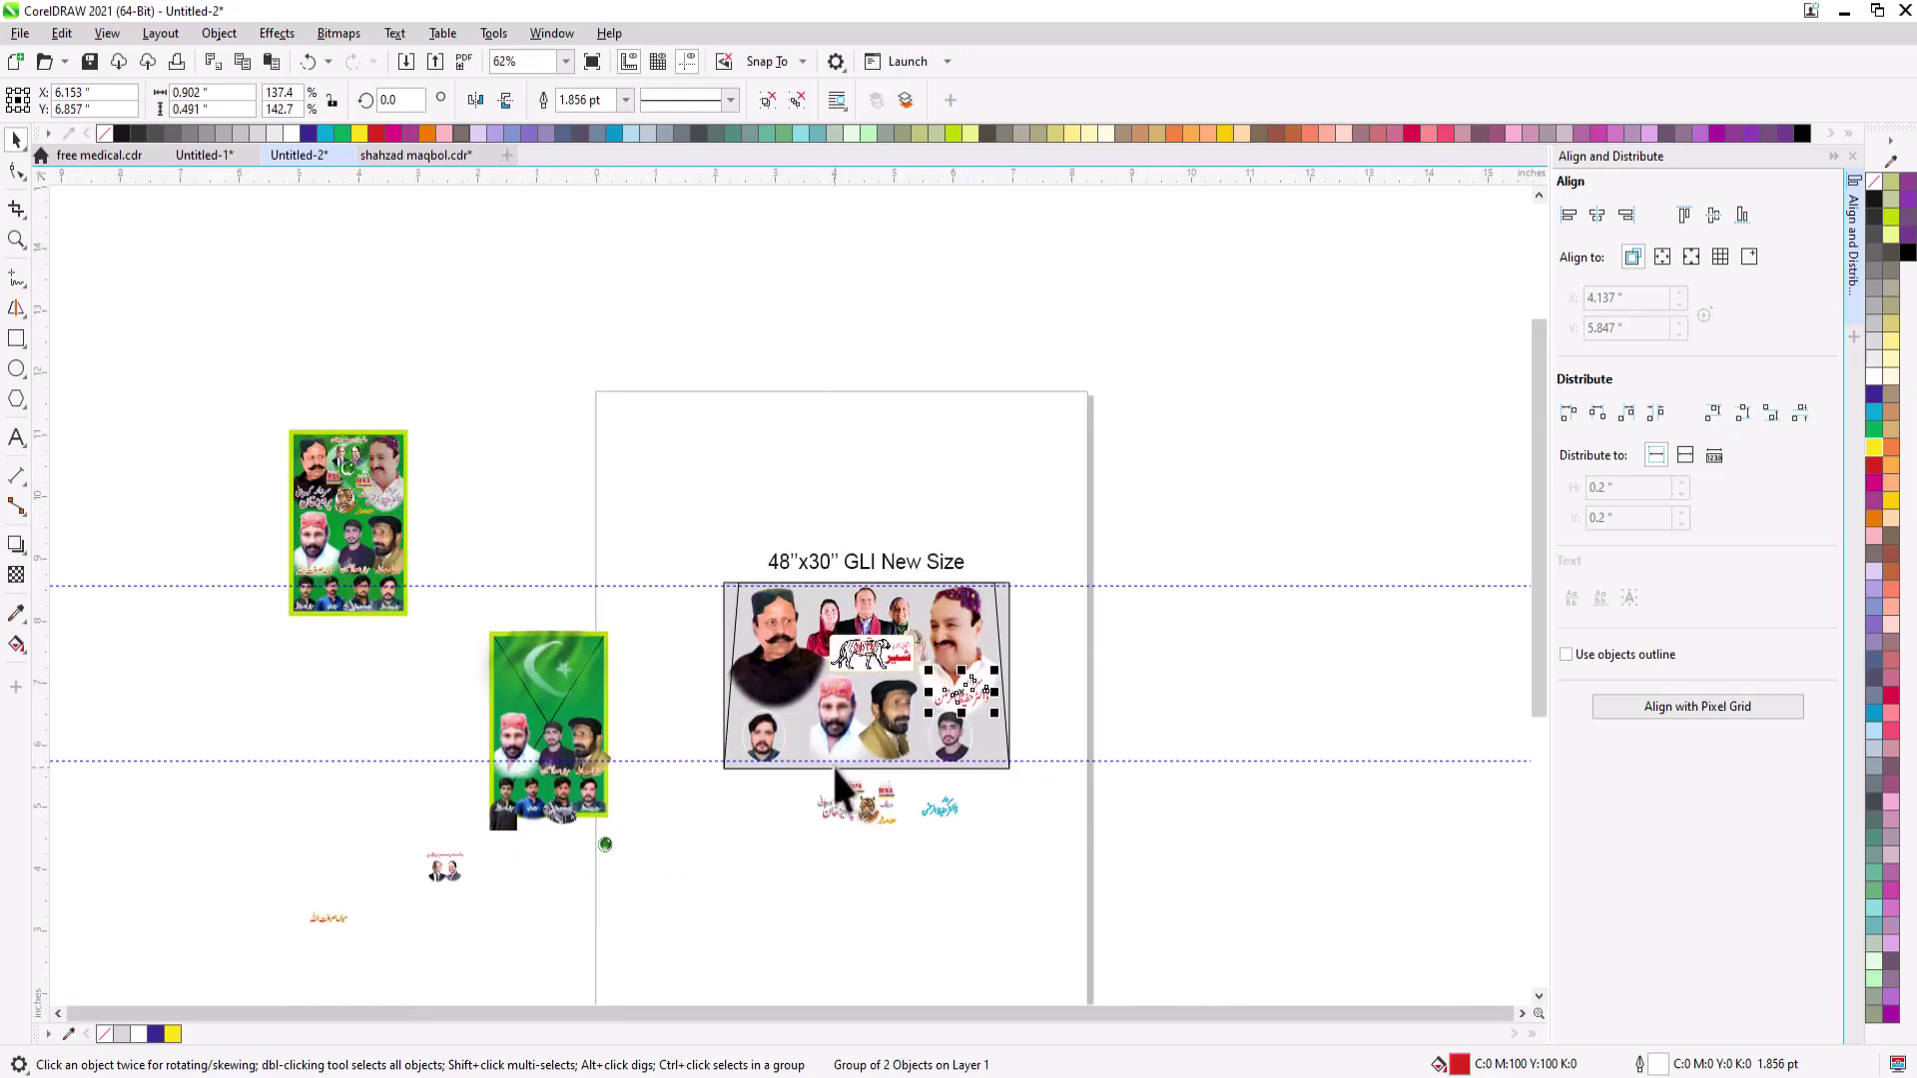
pyautogui.press('F2')
pyautogui.moveTo(706, 552); pyautogui.dragTo(1206, 877)
pyautogui.press('space')
pyautogui.click(492, 853)
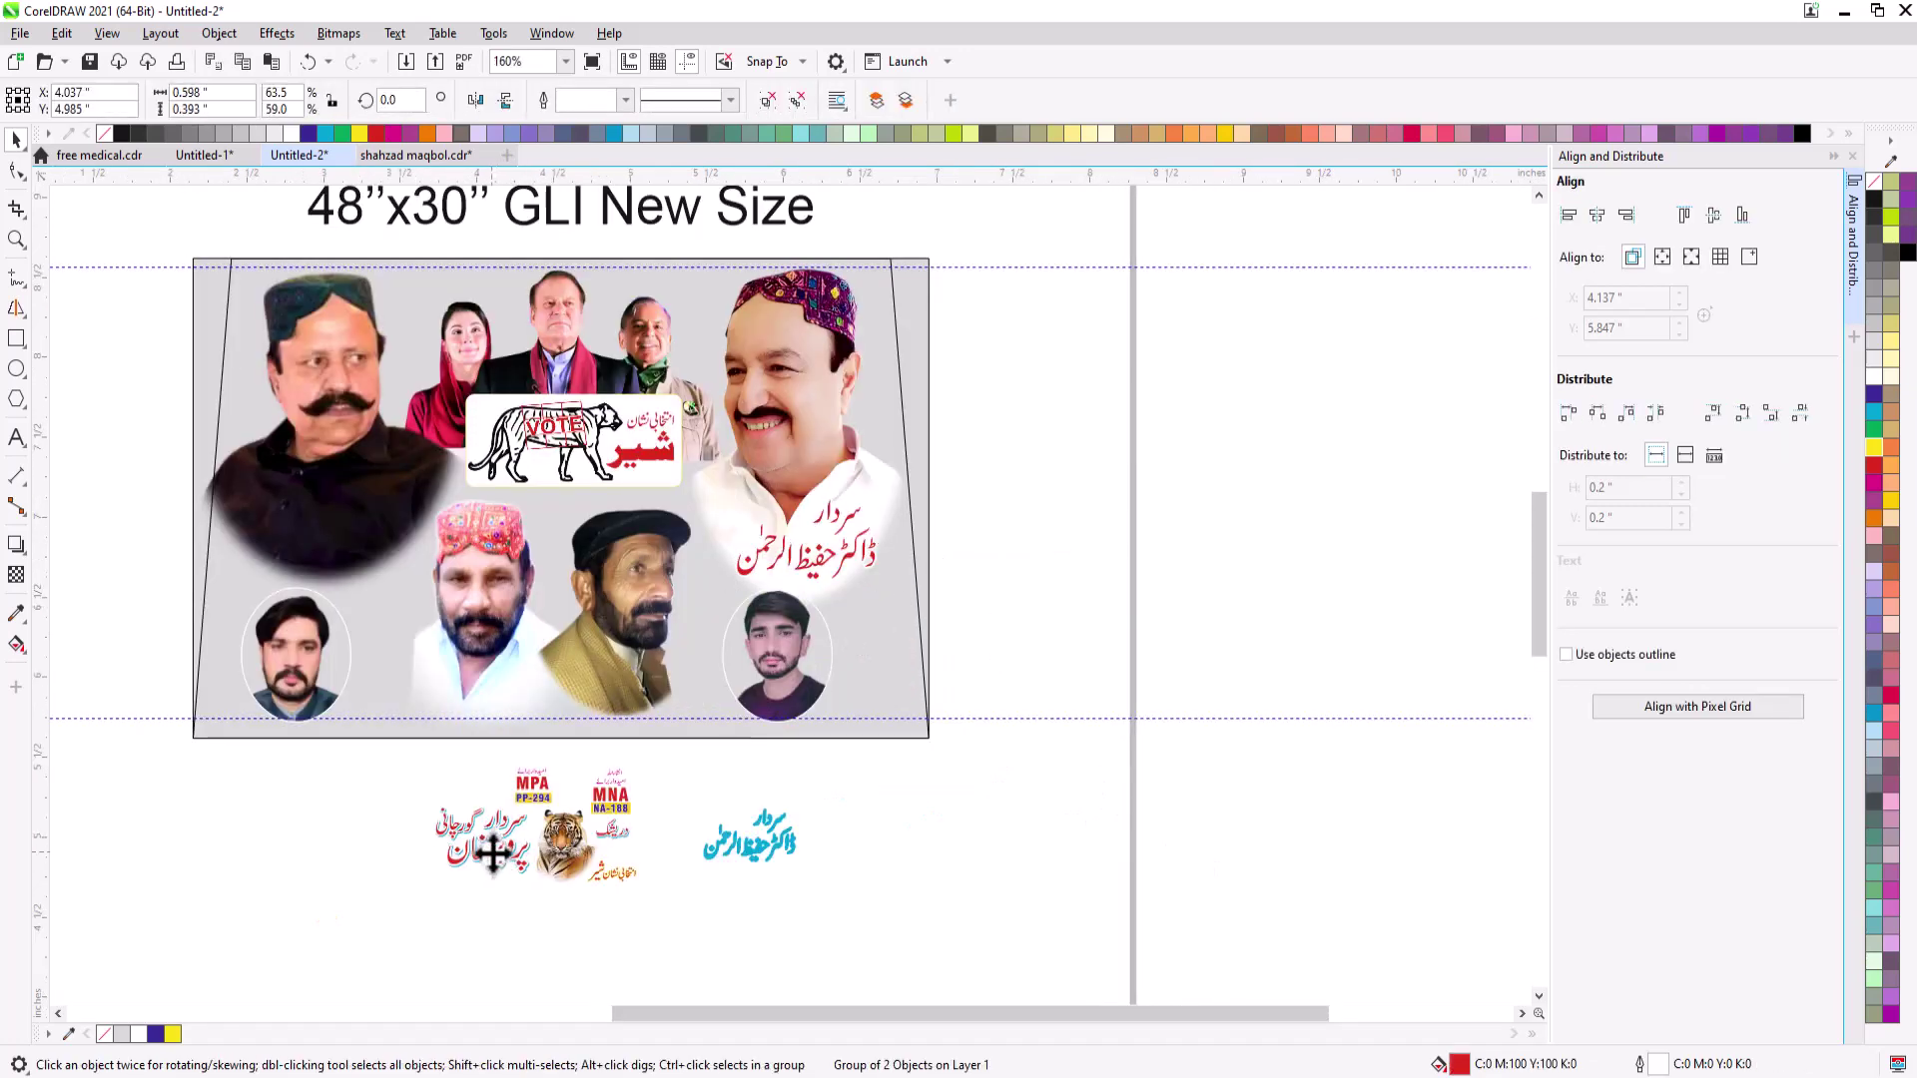
pyautogui.moveTo(393, 795); pyautogui.dragTo(314, 518)
pyautogui.scroll(-1, 347, 539)
pyautogui.press('F2')
pyautogui.moveTo(183, 453); pyautogui.dragTo(817, 715)
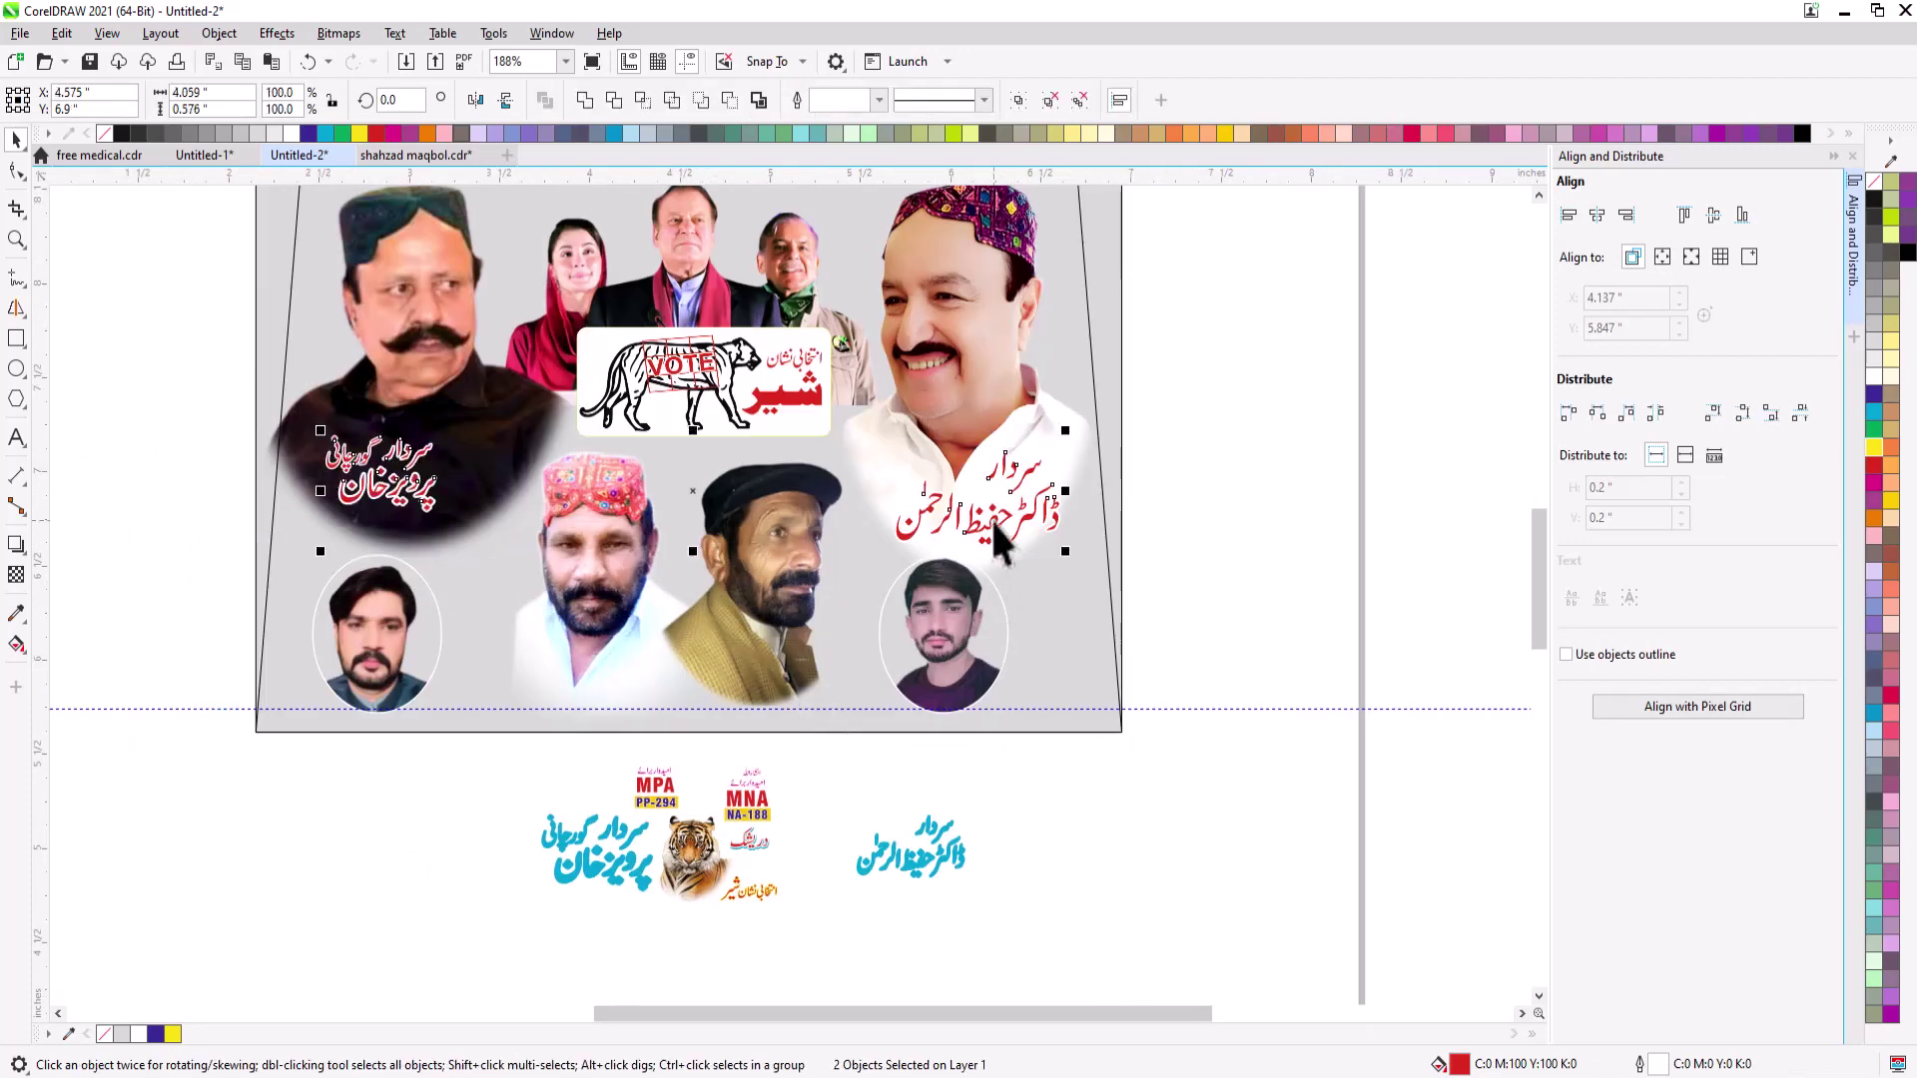
# - Enlarge the MPA candidate's name to about 0.77 inches wide and align it level with the MNA candidate's name
pyautogui.moveTo(427, 451)
pyautogui.mouseDown()
pyautogui.moveTo(440, 469)
pyautogui.moveTo(487, 425)
pyautogui.moveTo(445, 462)
pyautogui.mouseUp()
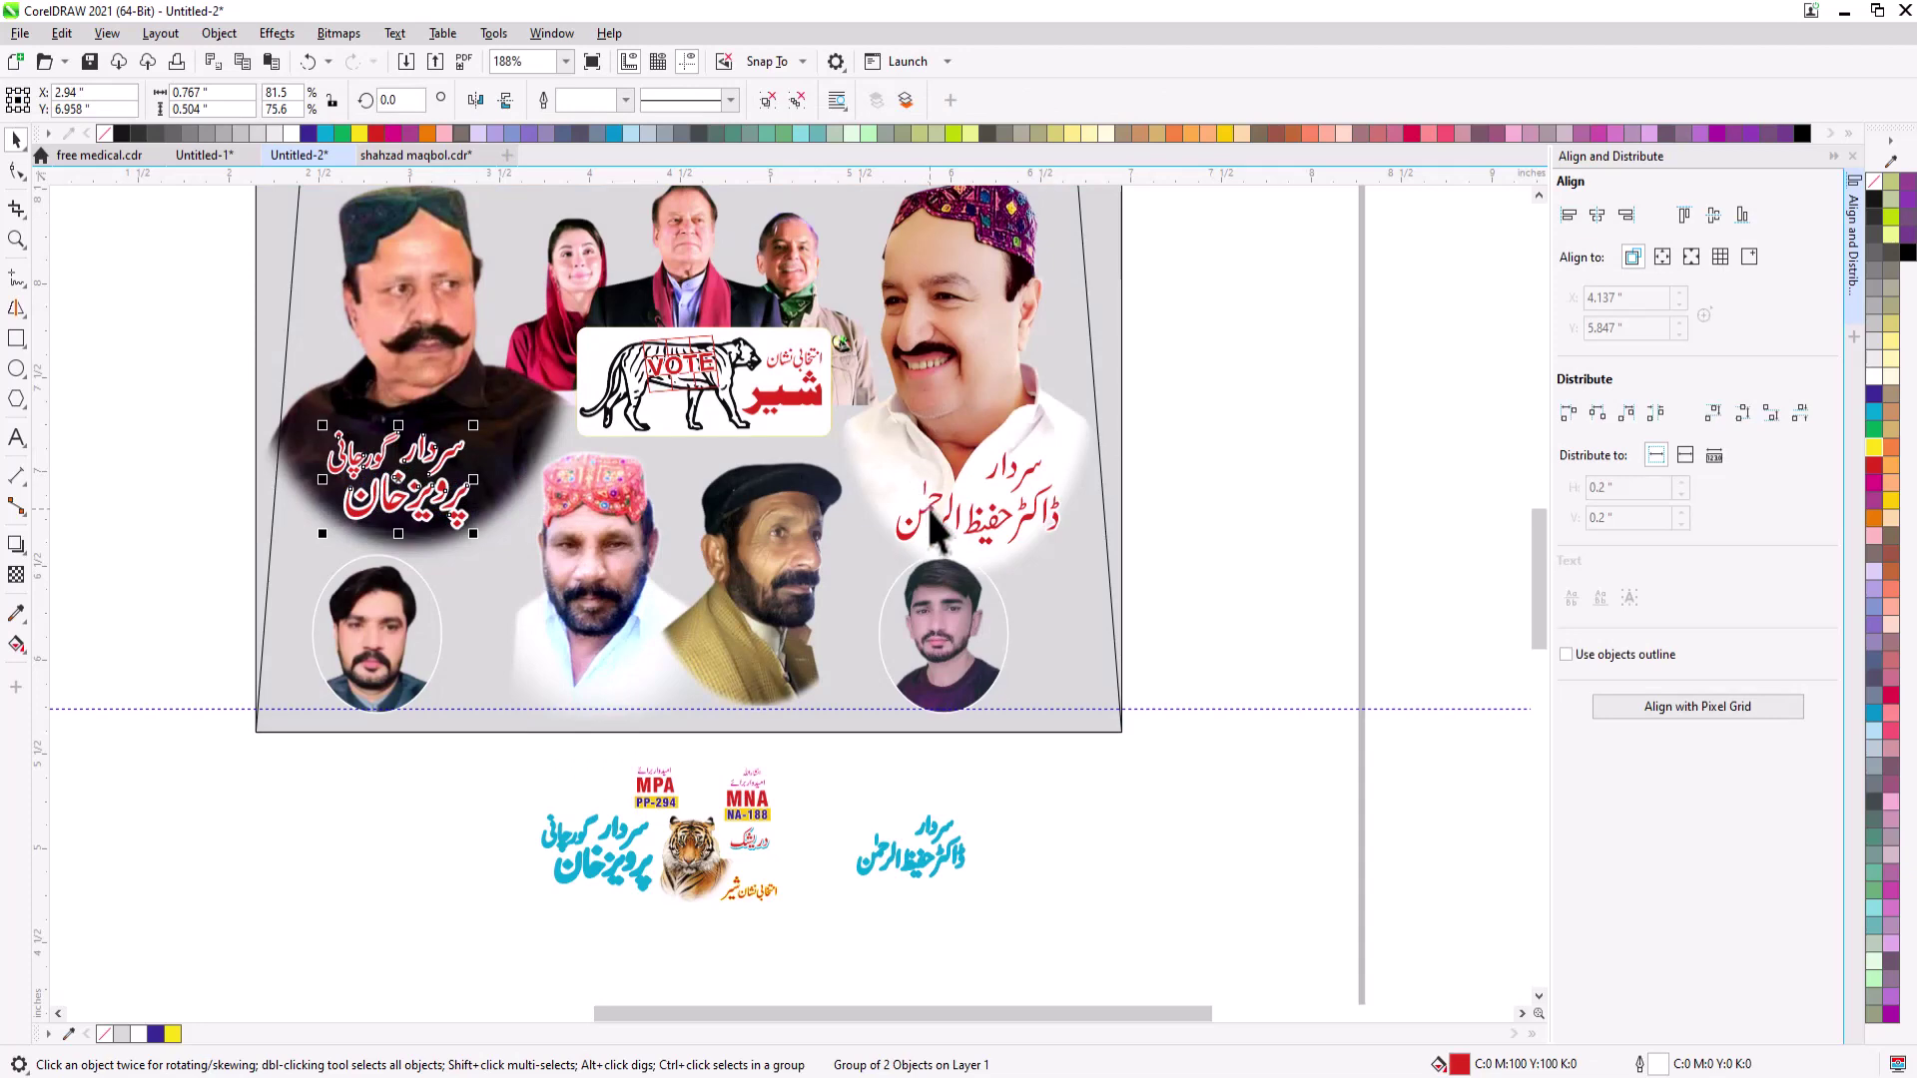
pyautogui.keyDown('shift'); pyautogui.click(936, 529); pyautogui.keyUp('shift')
pyautogui.press('c')
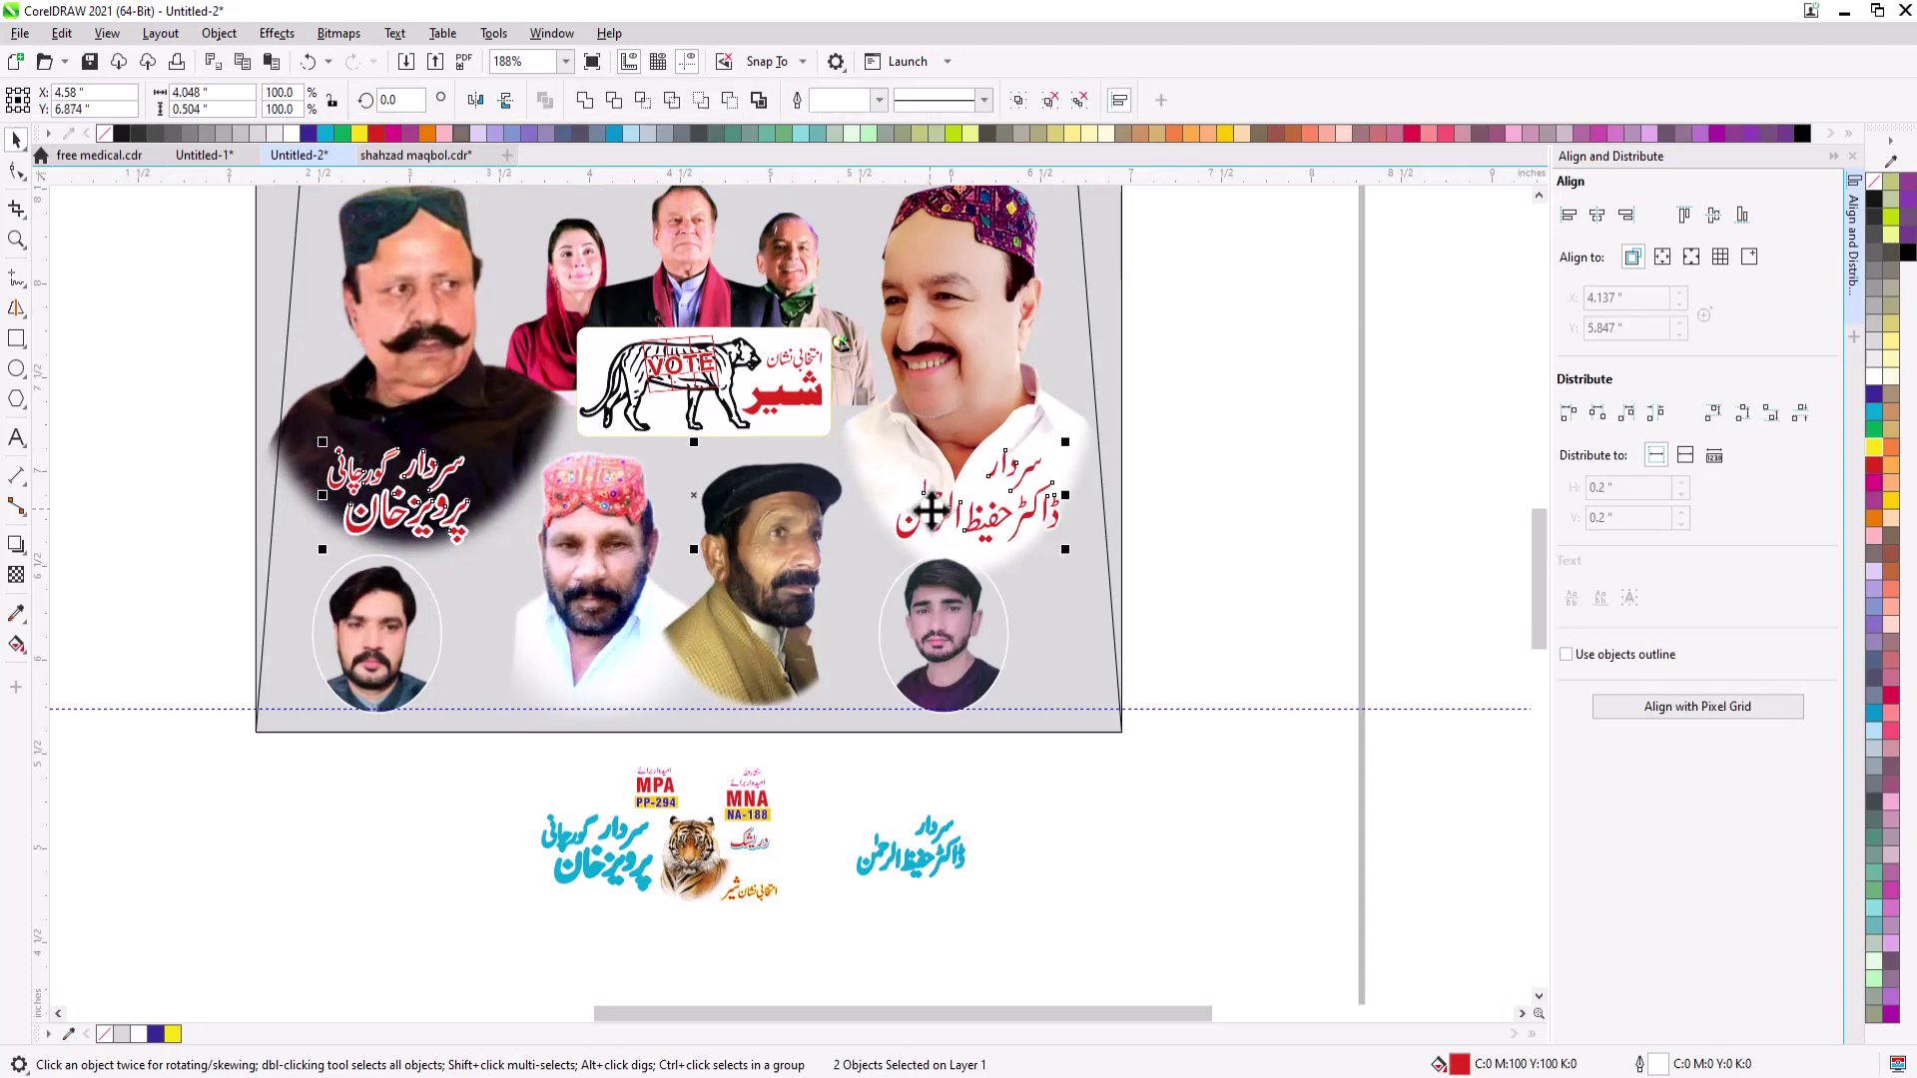
pyautogui.click(1196, 465)
# - Place the loose name text under the red-capped man's portrait, without its lime outline and reduced to about 0.58 inches wide
pyautogui.scroll(-2, 1102, 475)
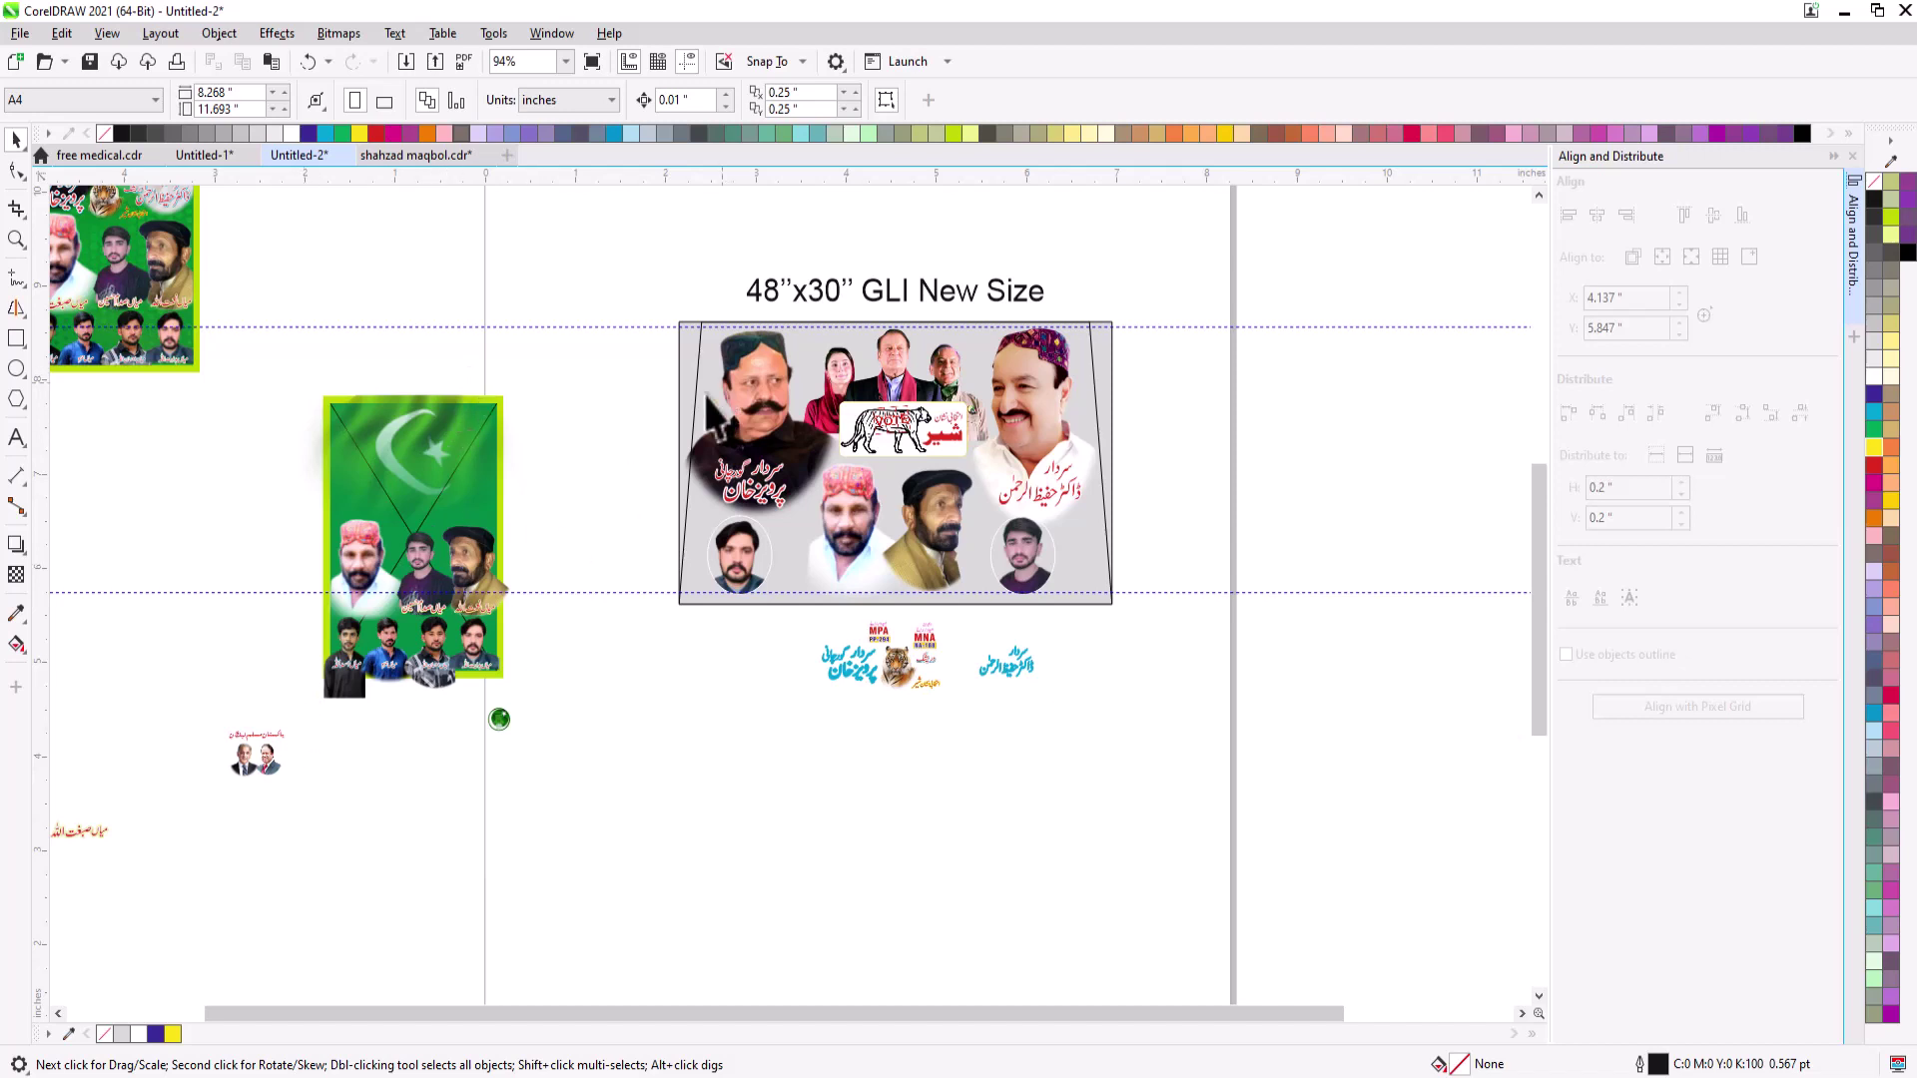
pyautogui.moveTo(100, 830); pyautogui.dragTo(864, 579)
pyautogui.scroll(5, 896, 595)
pyautogui.hotkey('ctrl', 'u')
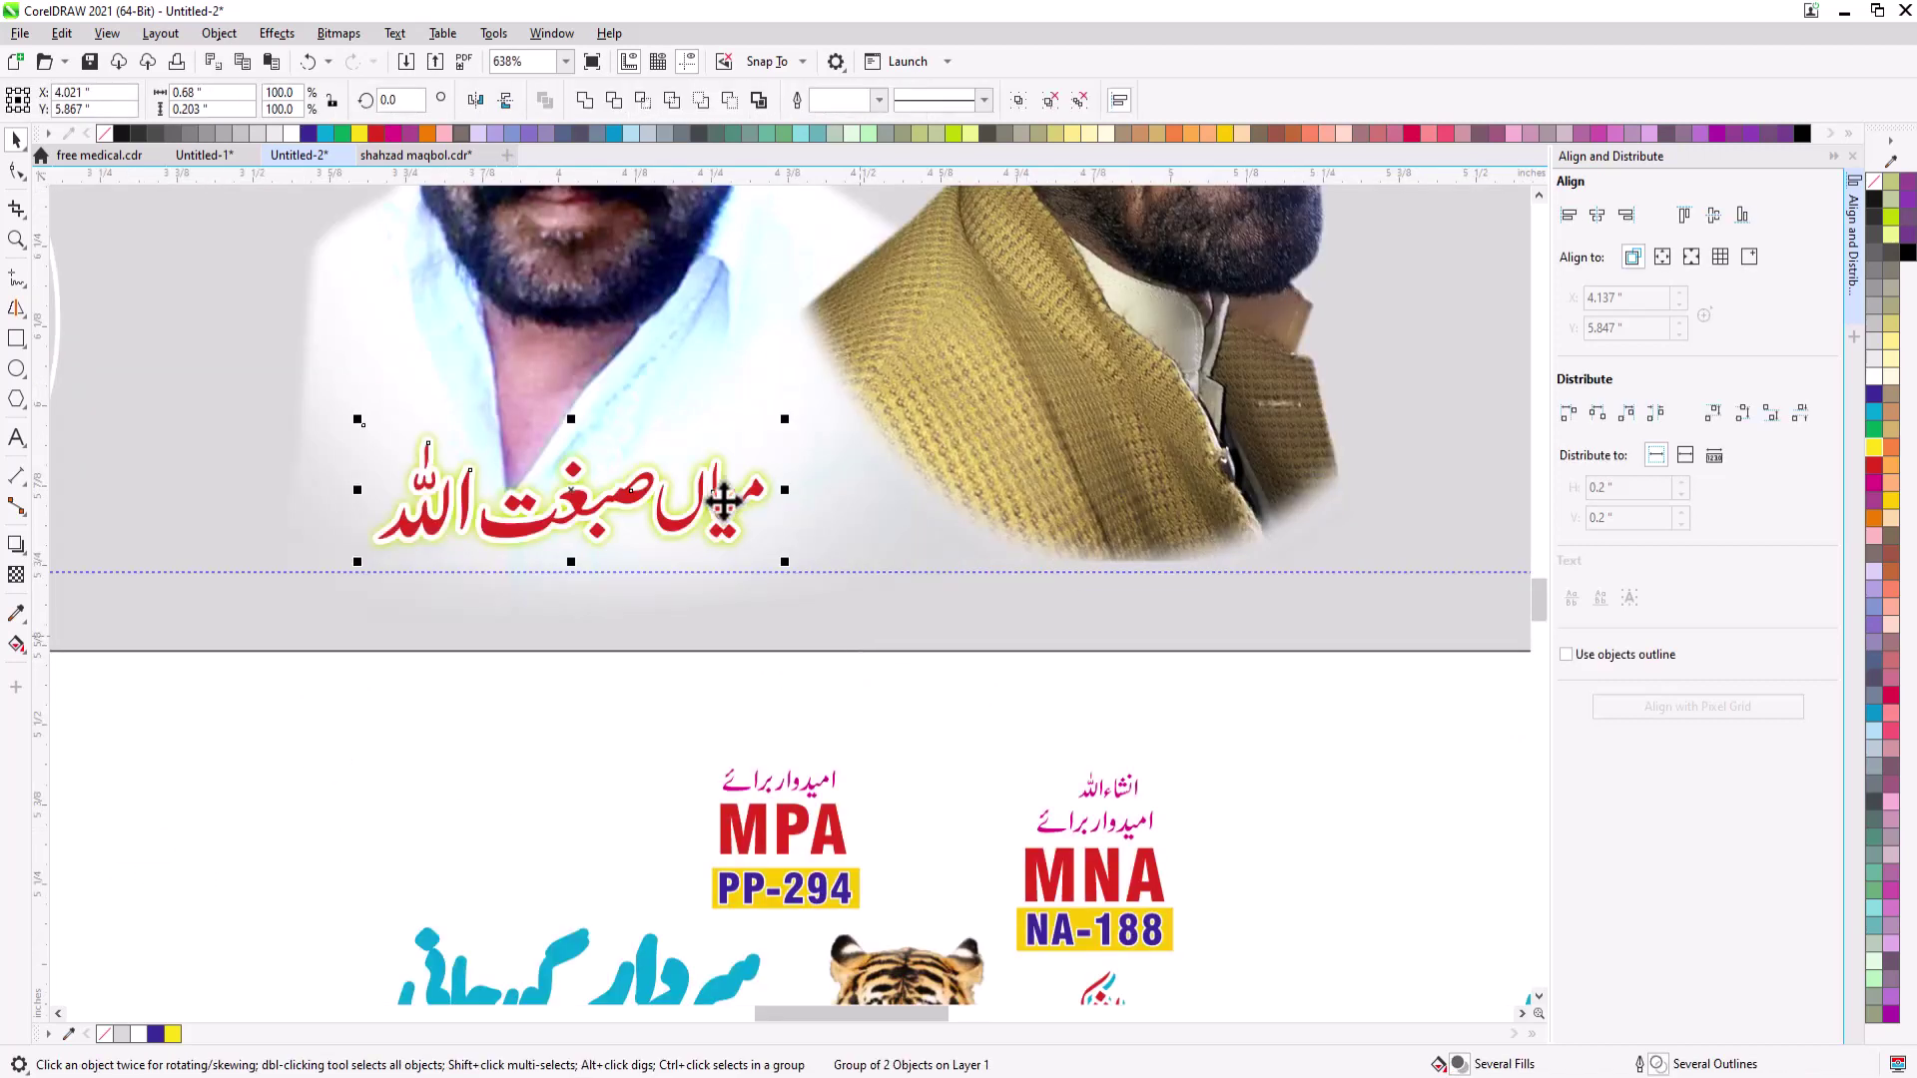
pyautogui.press('Escape')
pyautogui.moveTo(692, 479); pyautogui.dragTo(654, 404)
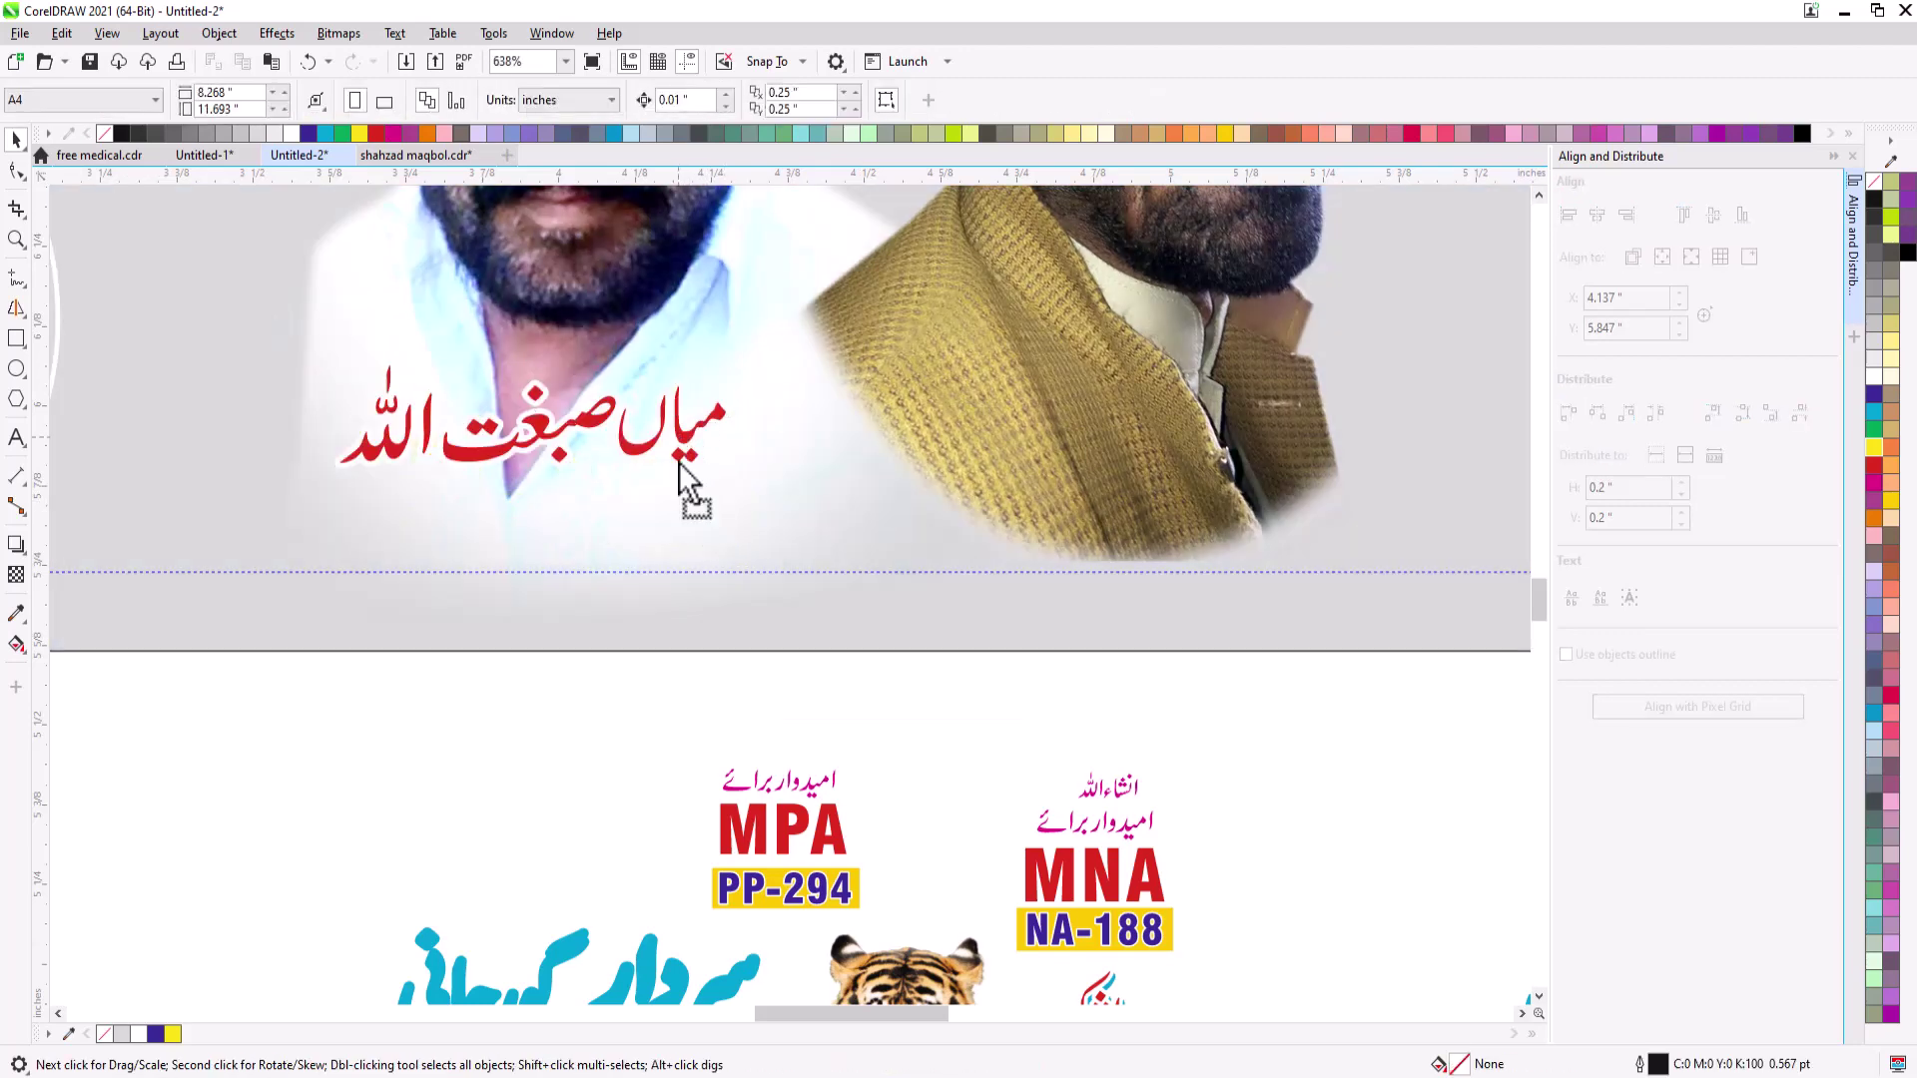
pyautogui.moveTo(699, 469); pyautogui.dragTo(686, 545)
pyautogui.moveTo(720, 435); pyautogui.dragTo(702, 442)
pyautogui.moveTo(698, 487); pyautogui.dragTo(680, 491)
# - Group the MNA NA-188 label and place it beside the young man's oval portrait below the MNA name, about 0.40 inches wide
pyautogui.scroll(-3, 679, 491)
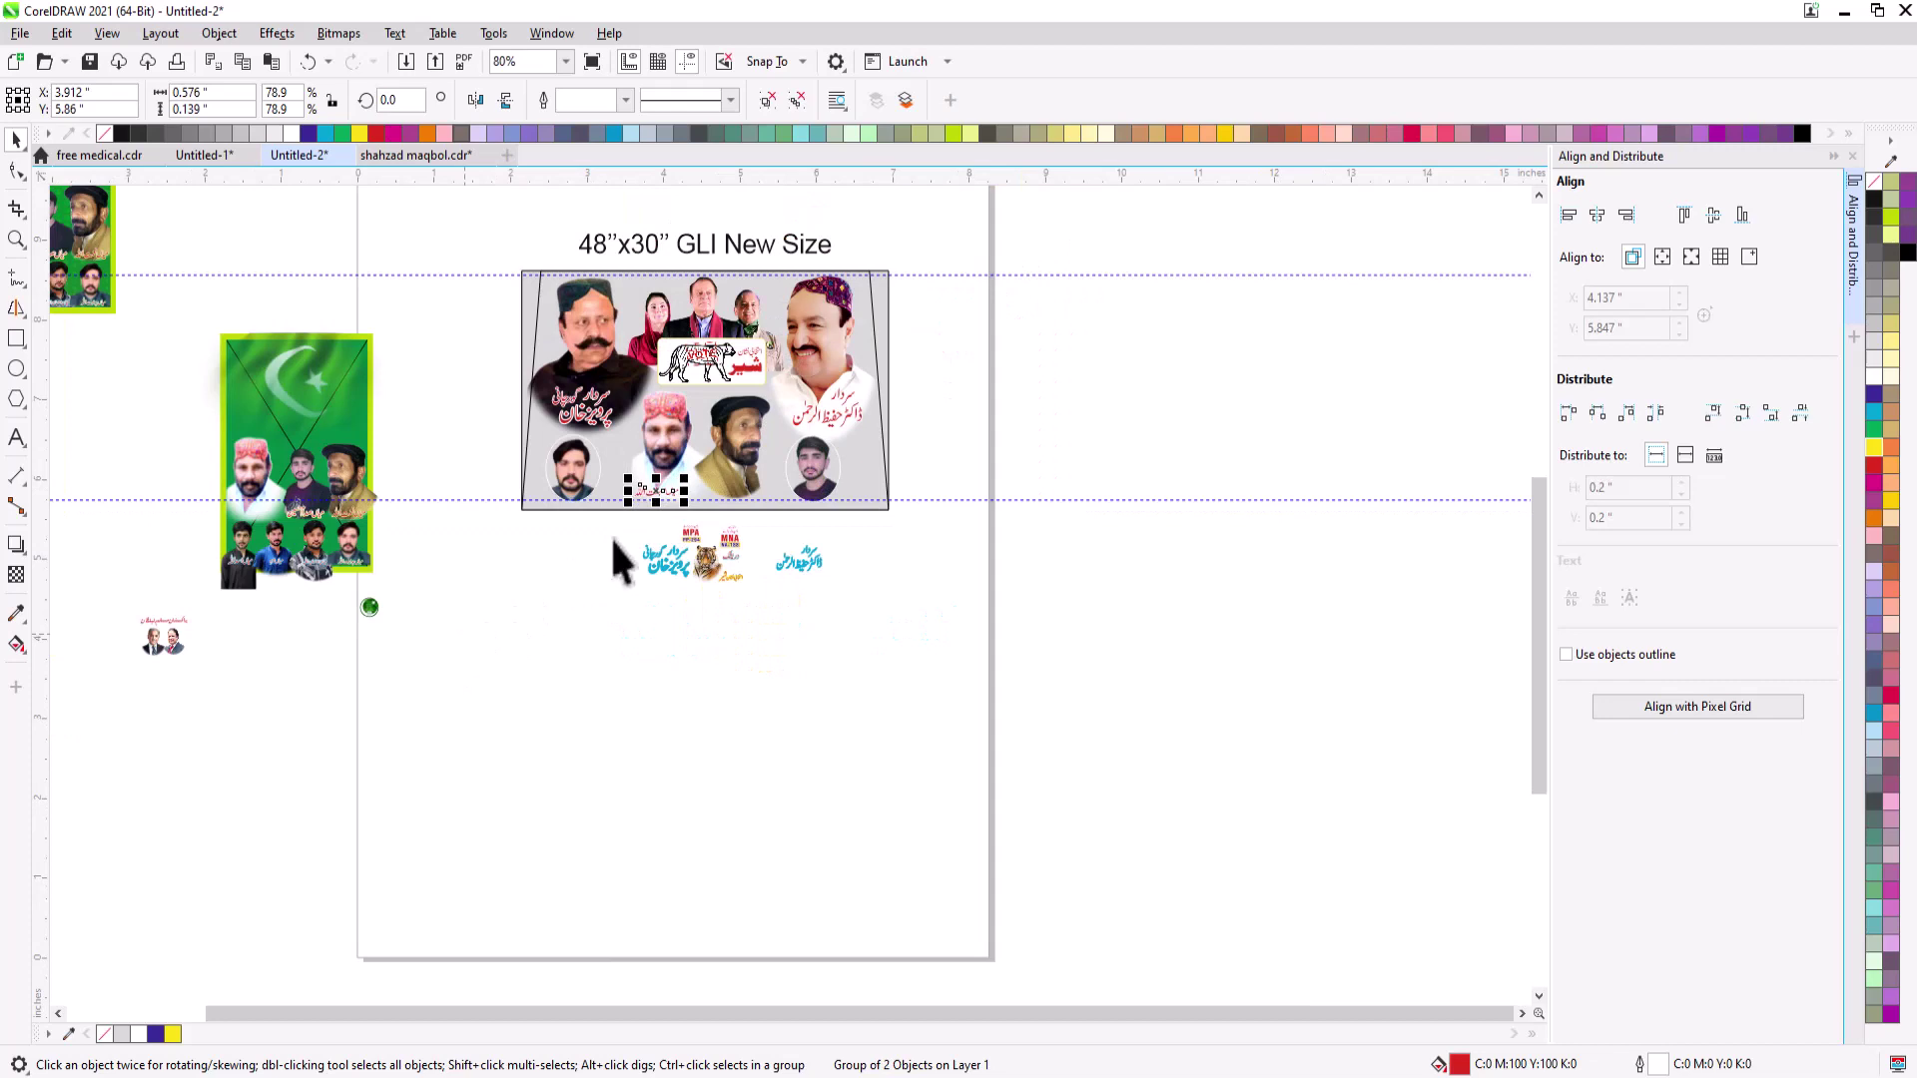
pyautogui.moveTo(485, 355); pyautogui.dragTo(974, 612)
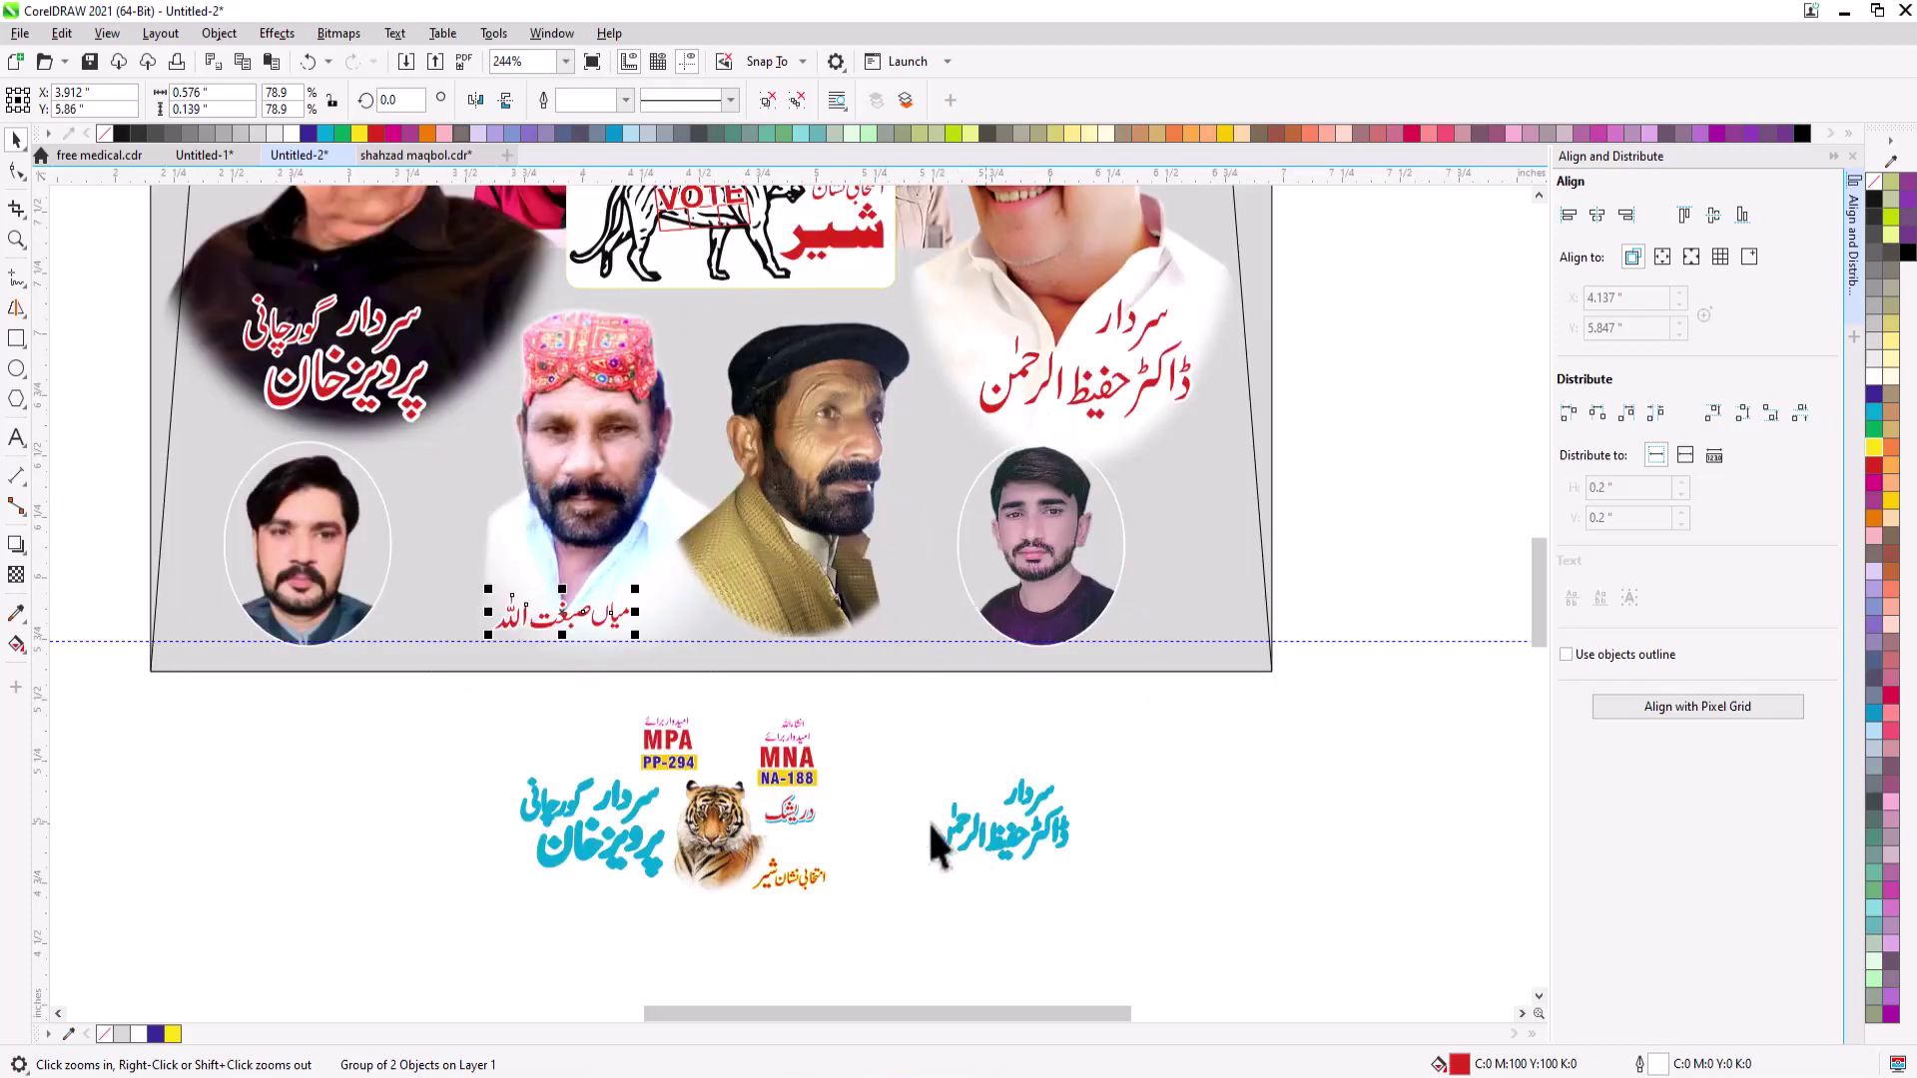
pyautogui.moveTo(818, 793); pyautogui.dragTo(896, 555)
pyautogui.scroll(-1, 834, 791)
pyautogui.hotkey('ctrl', 'g')
pyautogui.press('z')
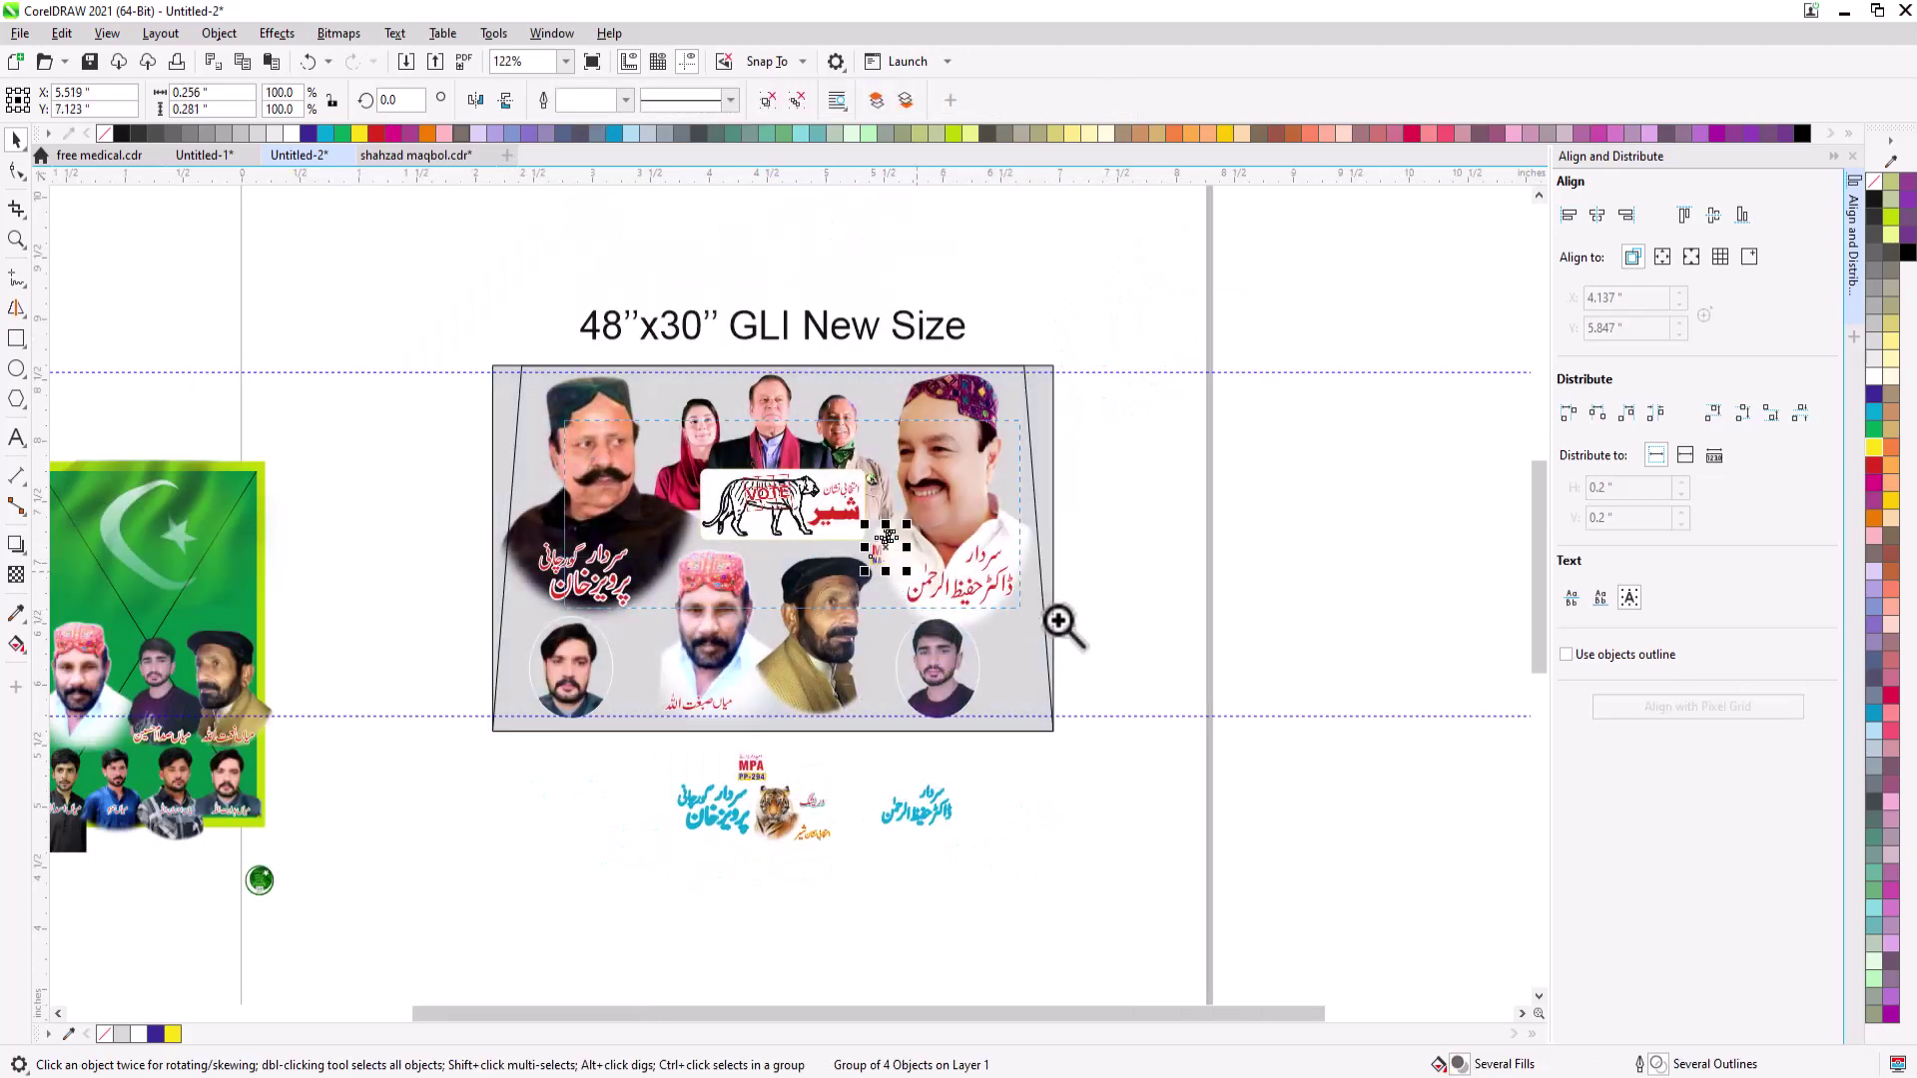
pyautogui.moveTo(1057, 621); pyautogui.dragTo(562, 407)
pyautogui.scroll(-1, 1039, 671)
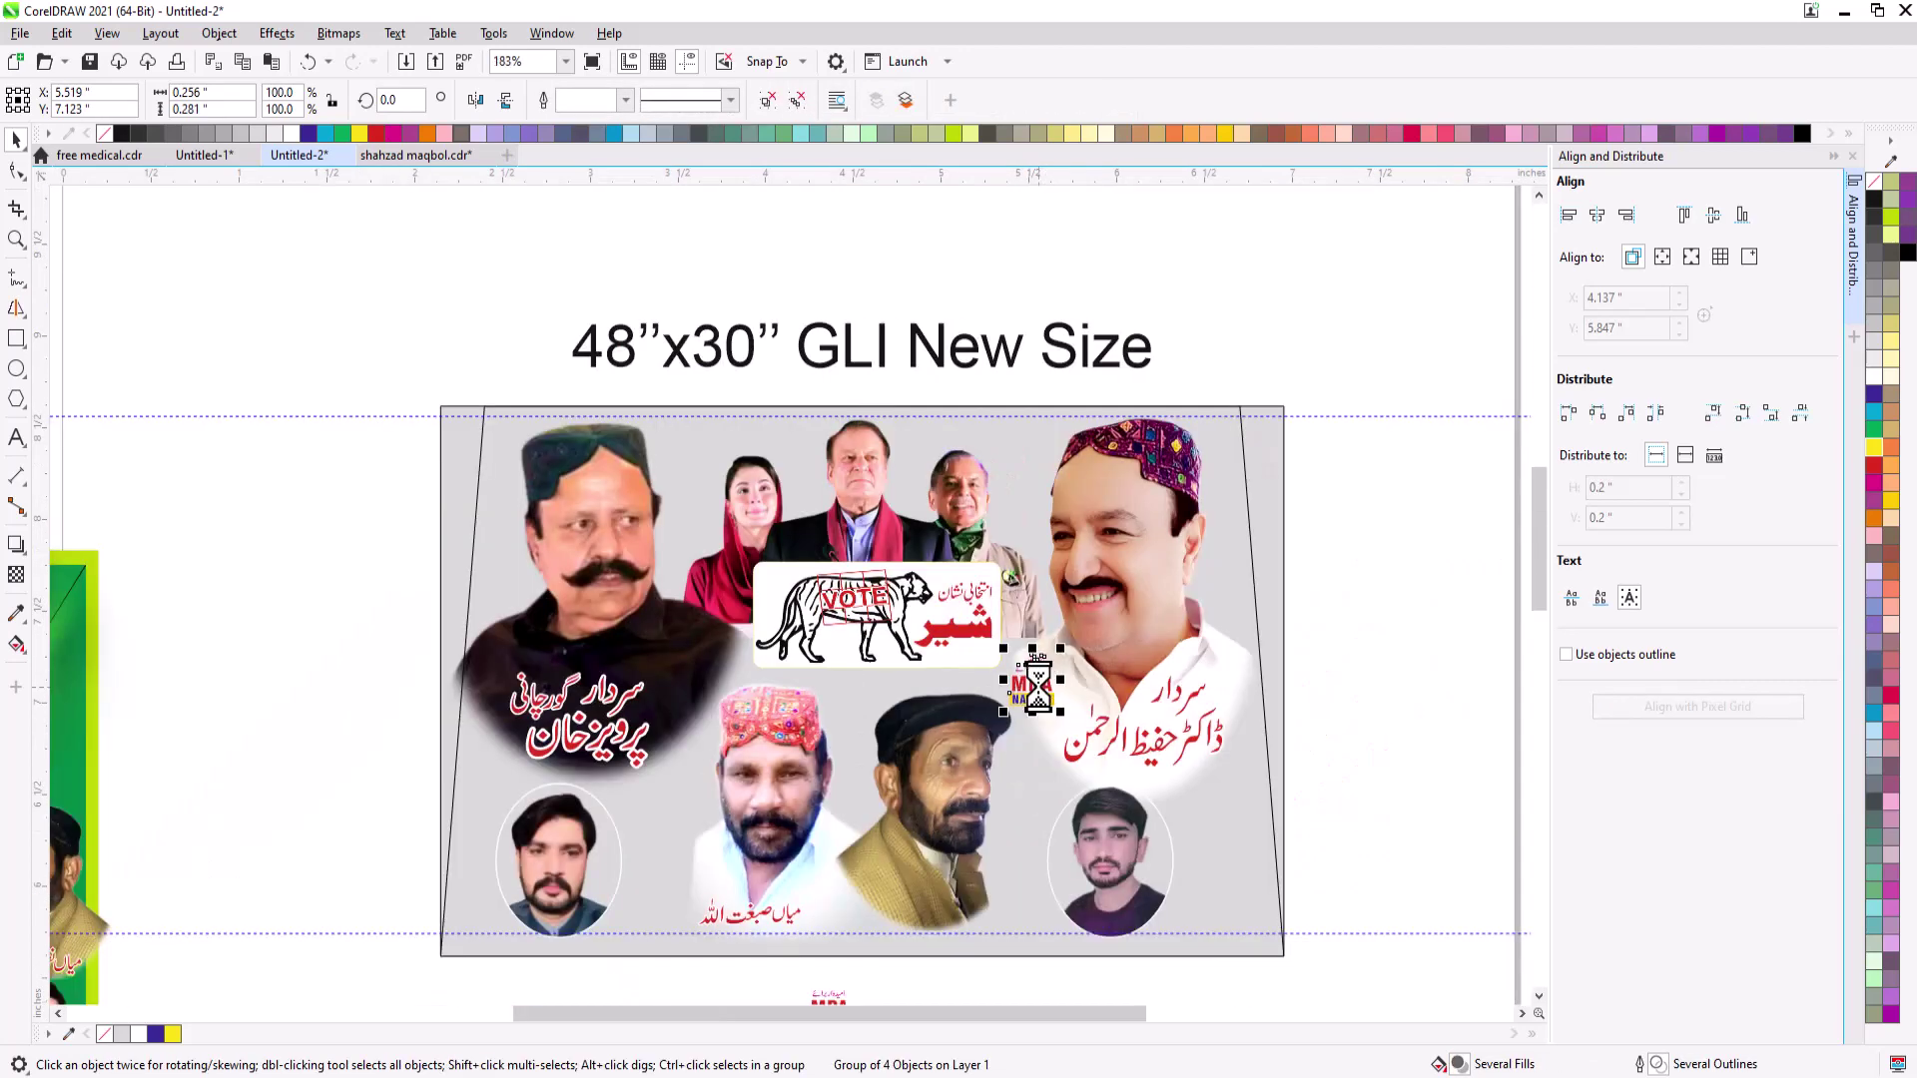
pyautogui.moveTo(1038, 683); pyautogui.dragTo(1239, 811)
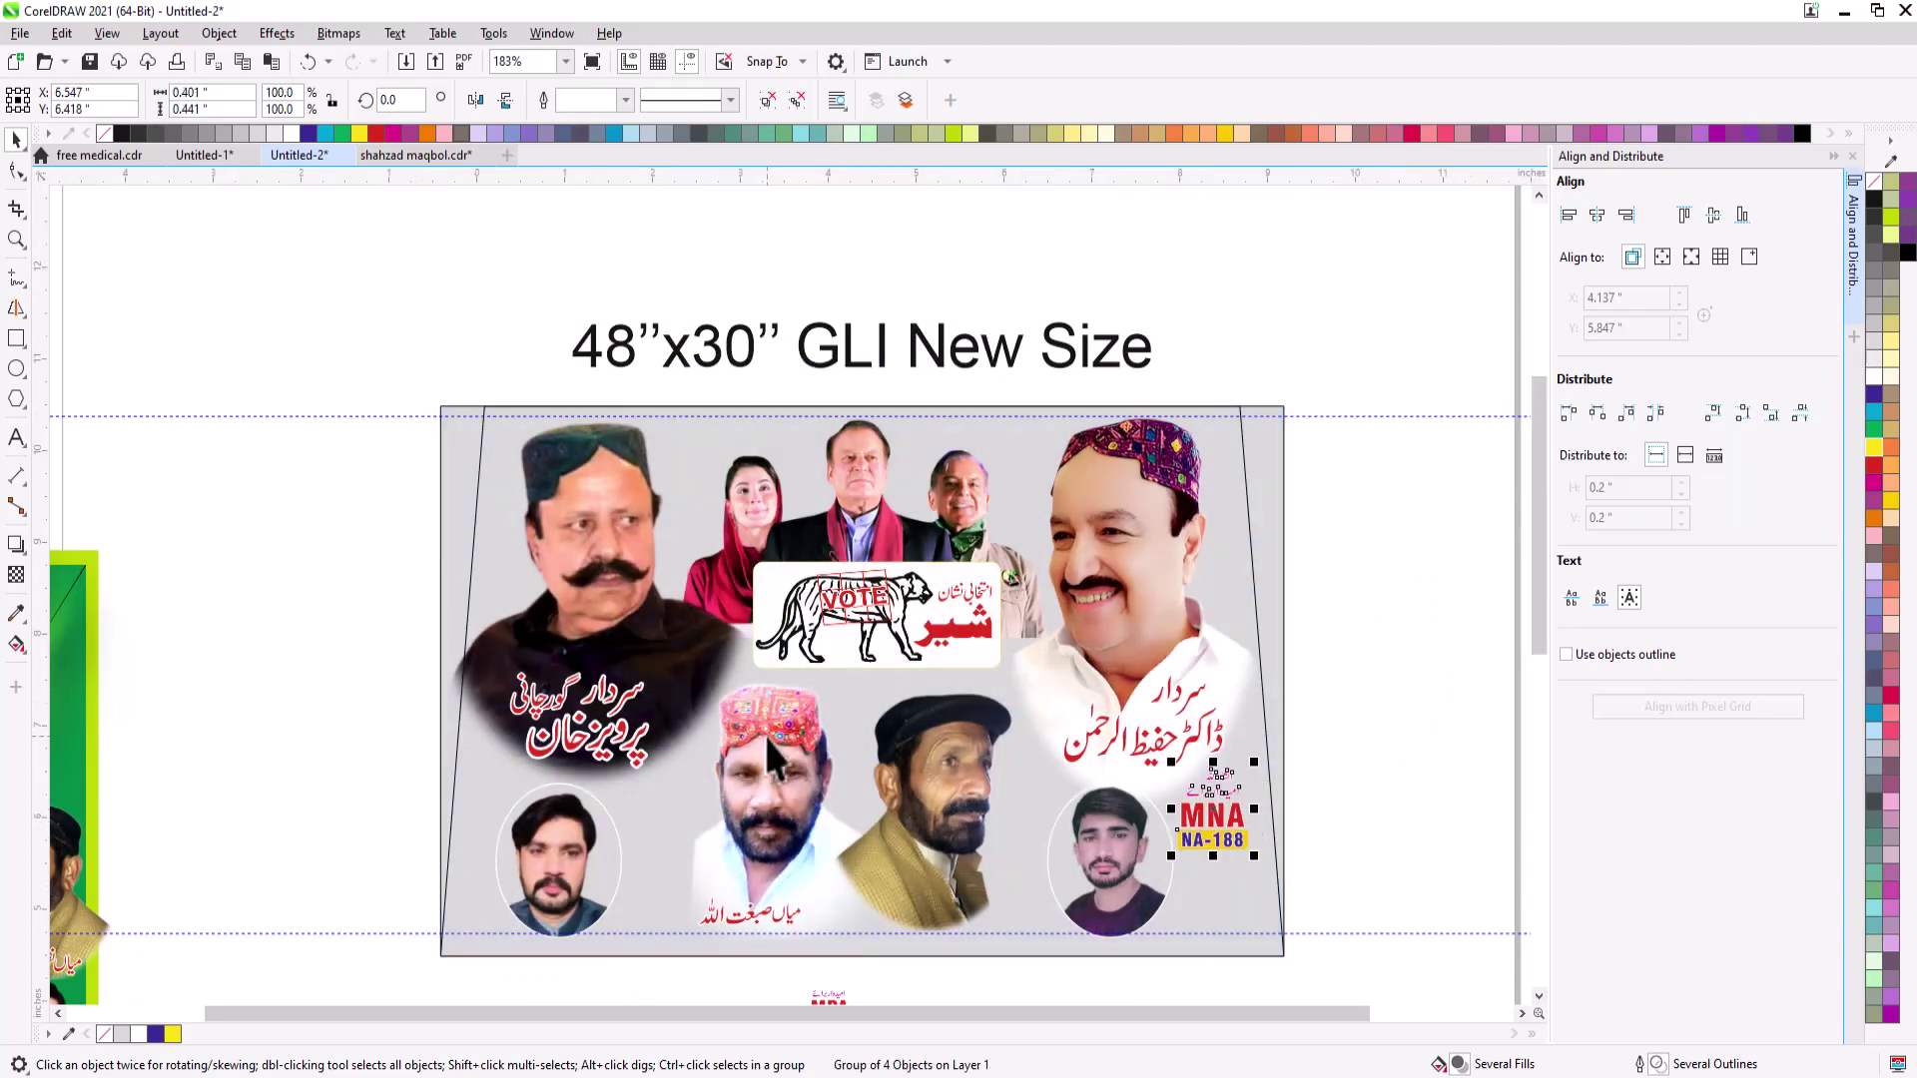
# - Group the MPA PP-294 label and place it enlarged between the dark-shirted portrait and the VOTE tiger emblem
pyautogui.scroll(-2, 890, 749)
pyautogui.moveTo(876, 889); pyautogui.dragTo(696, 746)
pyautogui.press('F2')
pyautogui.moveTo(586, 616); pyautogui.dragTo(967, 830)
pyautogui.hotkey('ctrl', 'g')
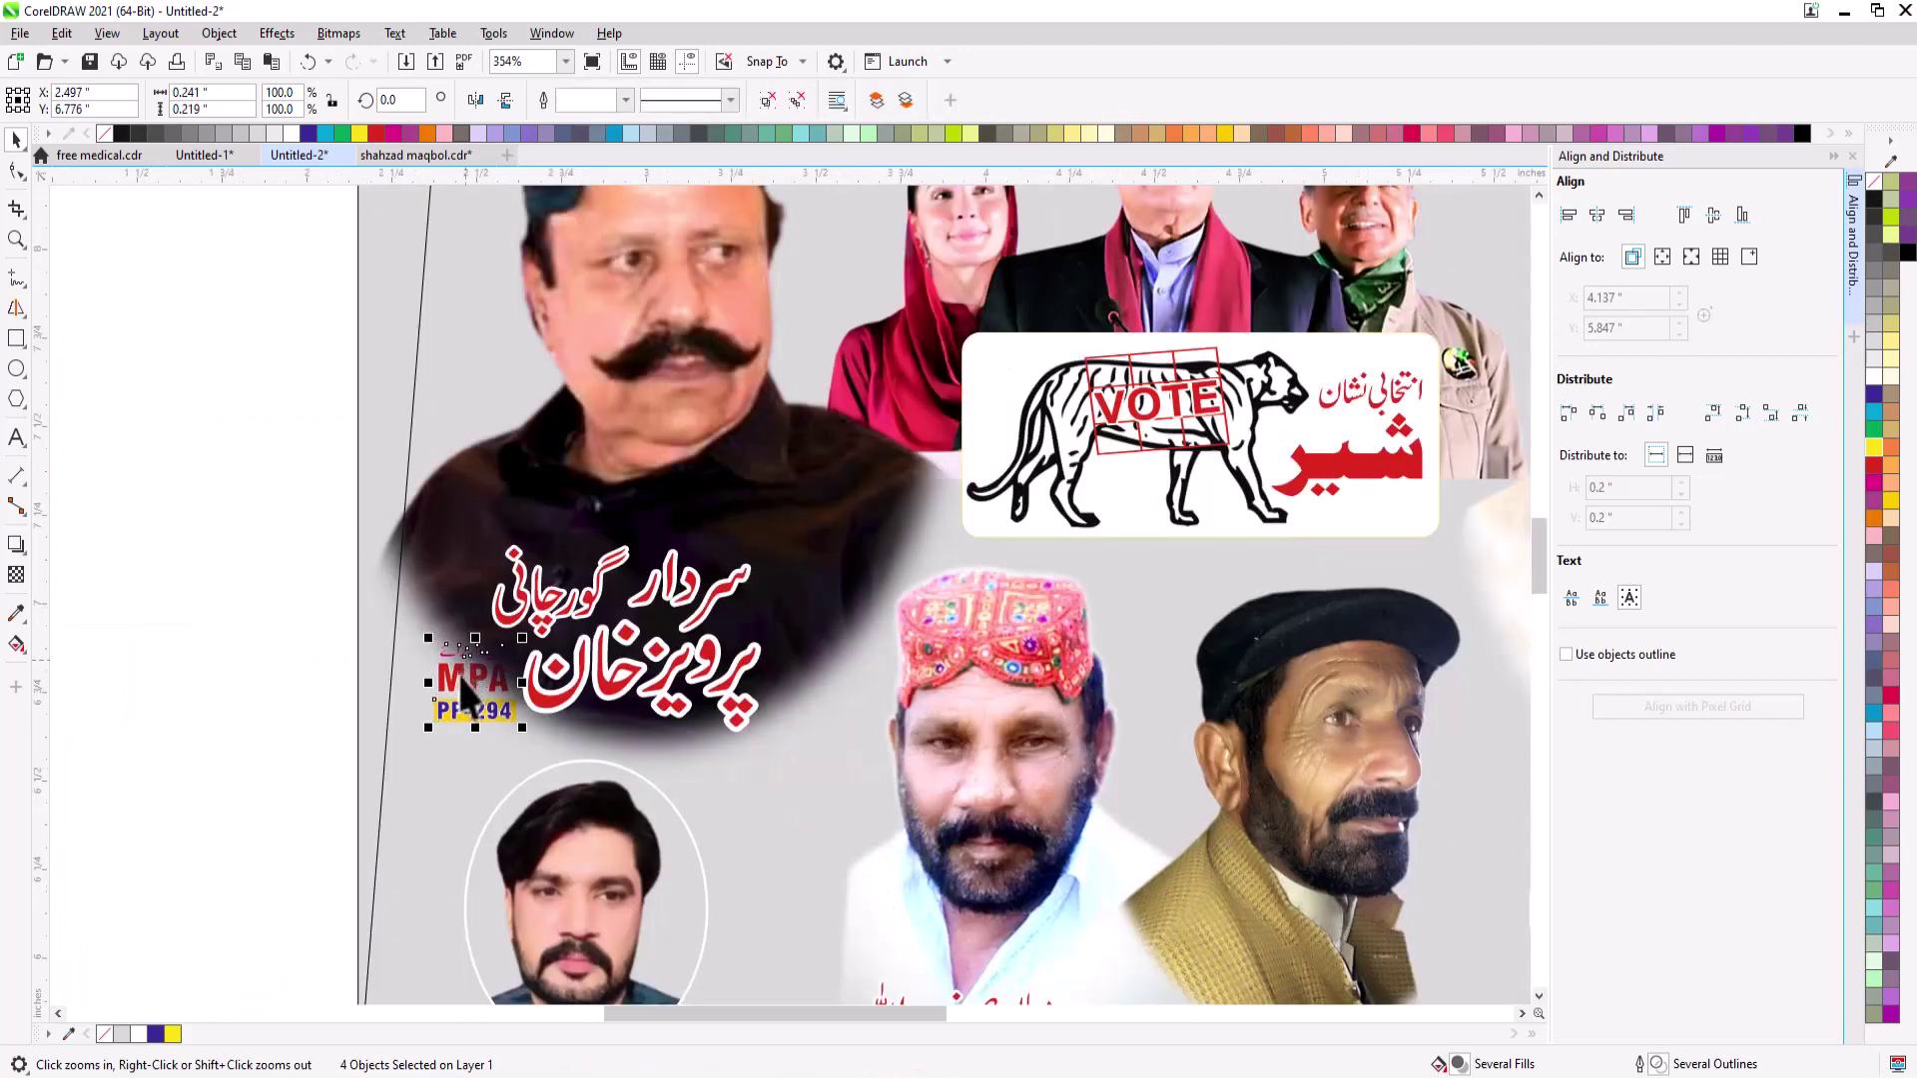
pyautogui.moveTo(458, 675); pyautogui.dragTo(906, 433)
pyautogui.moveTo(709, 563); pyautogui.dragTo(782, 497)
# - Move the round green badge up between the poster artwork and the panel, and delete the loose tiger picture
pyautogui.scroll(-2, 782, 496)
pyautogui.moveTo(513, 750); pyautogui.dragTo(593, 557)
pyautogui.moveTo(788, 661); pyautogui.dragTo(763, 791)
pyautogui.press('Delete')
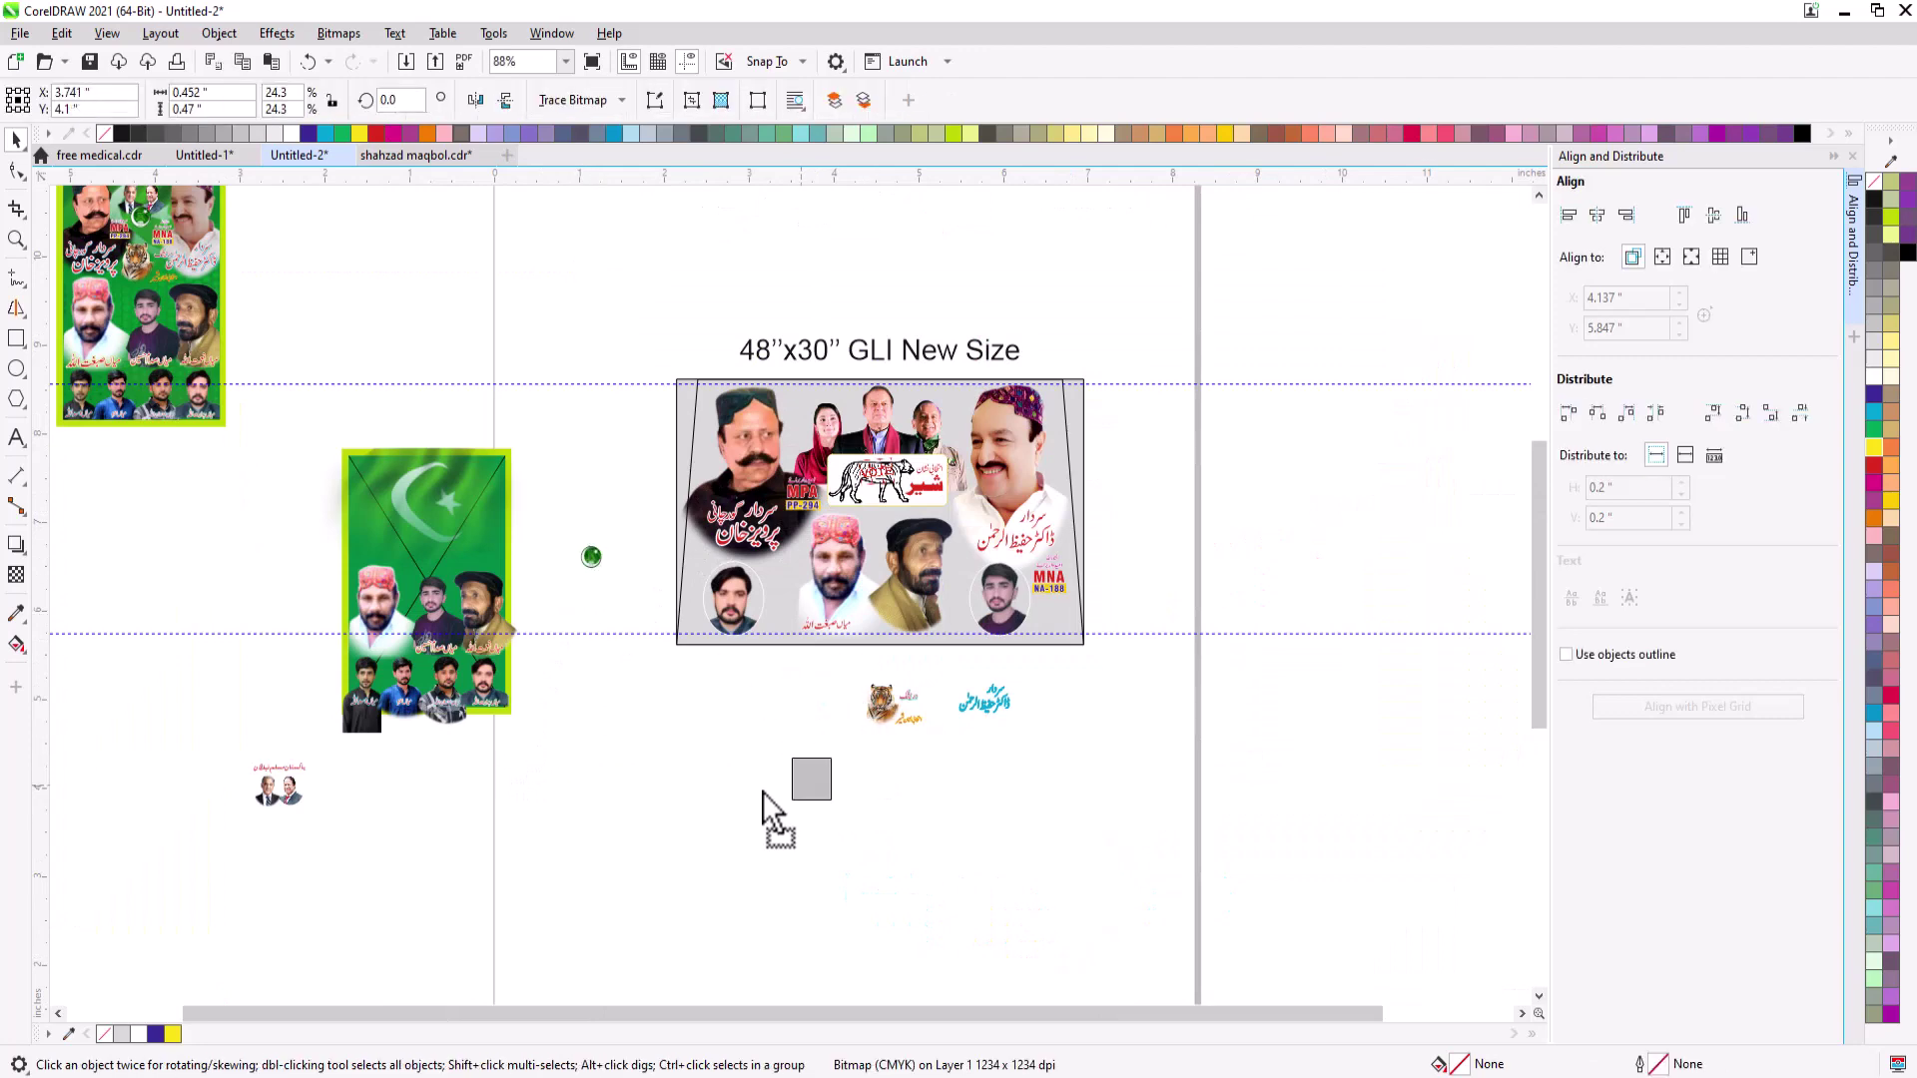
pyautogui.press('Escape')
# - Move the red surname text off its blue copy to the start of the MNA name and enlarge it to about 0.27 inches wide
pyautogui.press('z')
pyautogui.moveTo(599, 406); pyautogui.dragTo(1143, 704)
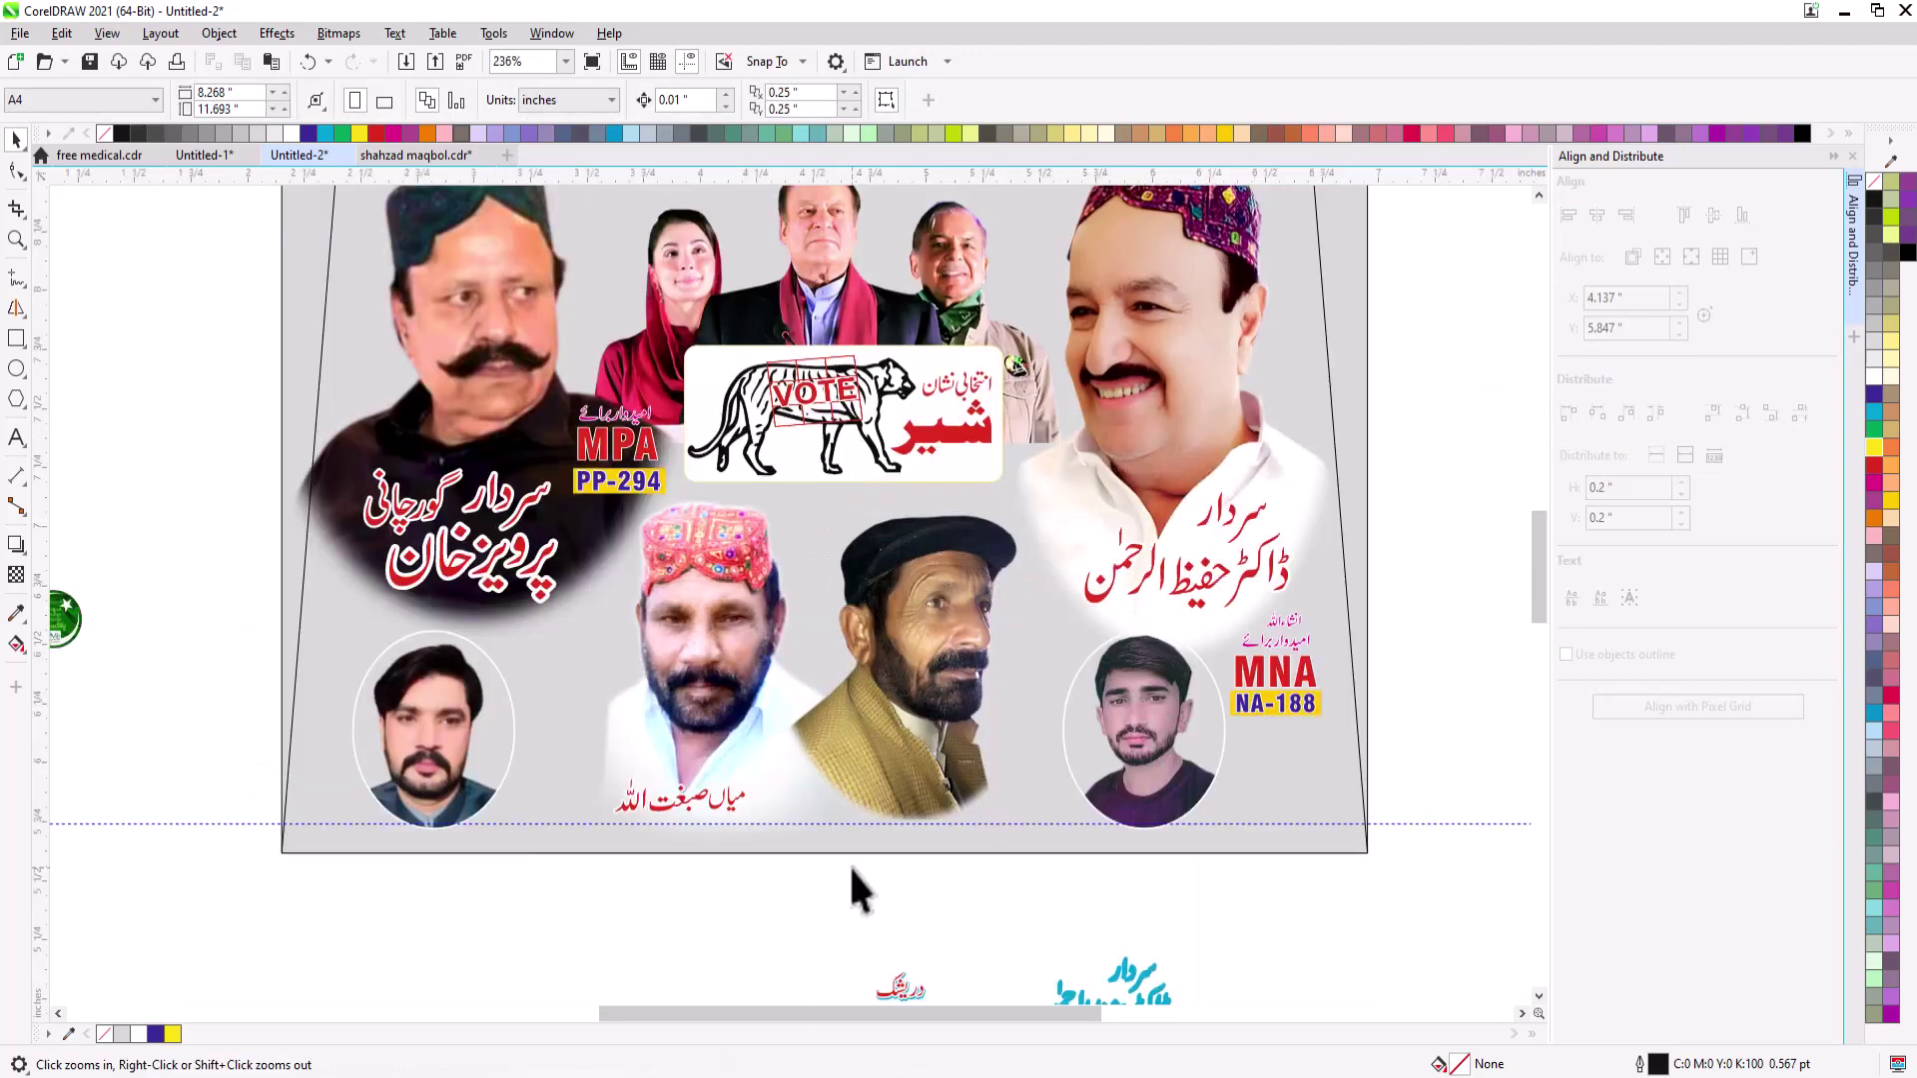
pyautogui.scroll(-2, 877, 971)
pyautogui.press('space')
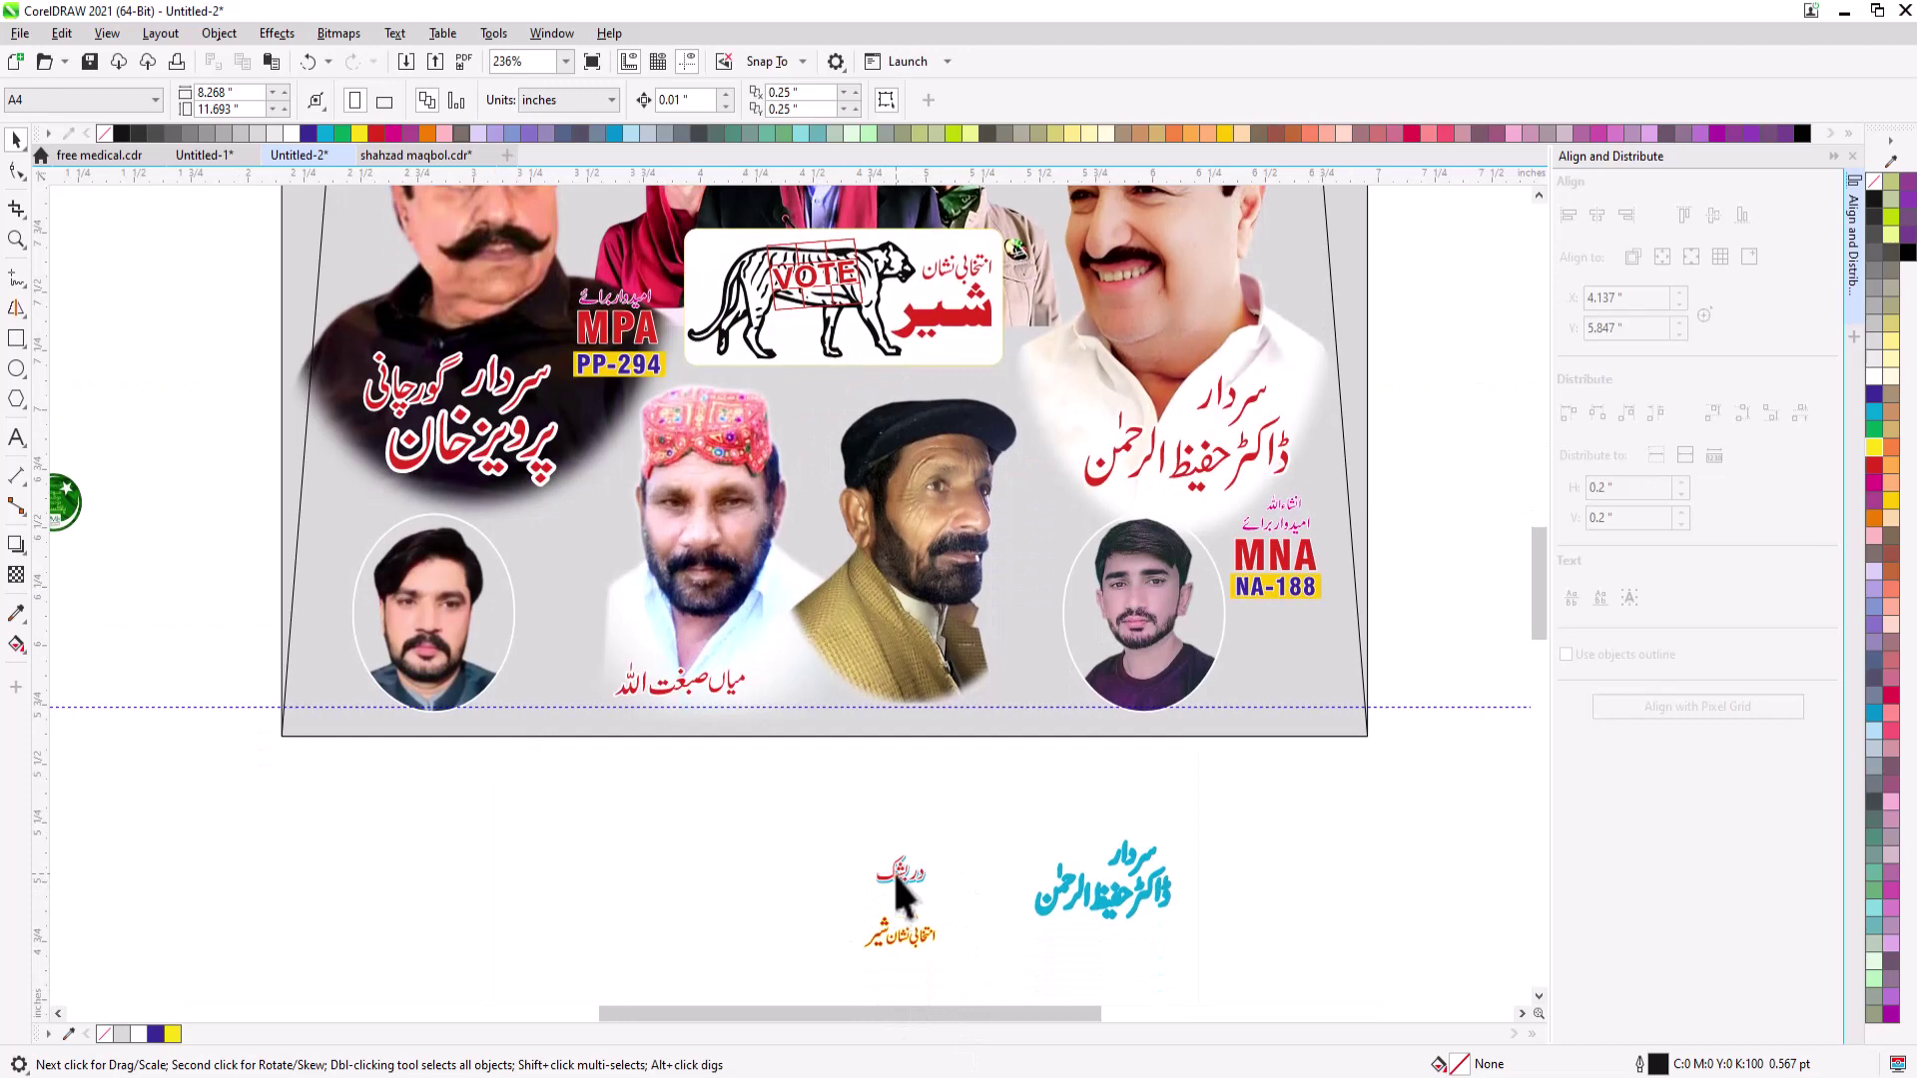
pyautogui.moveTo(895, 879); pyautogui.dragTo(1088, 434)
pyautogui.click(875, 848)
pyautogui.press('z')
pyautogui.moveTo(946, 386); pyautogui.dragTo(1309, 518)
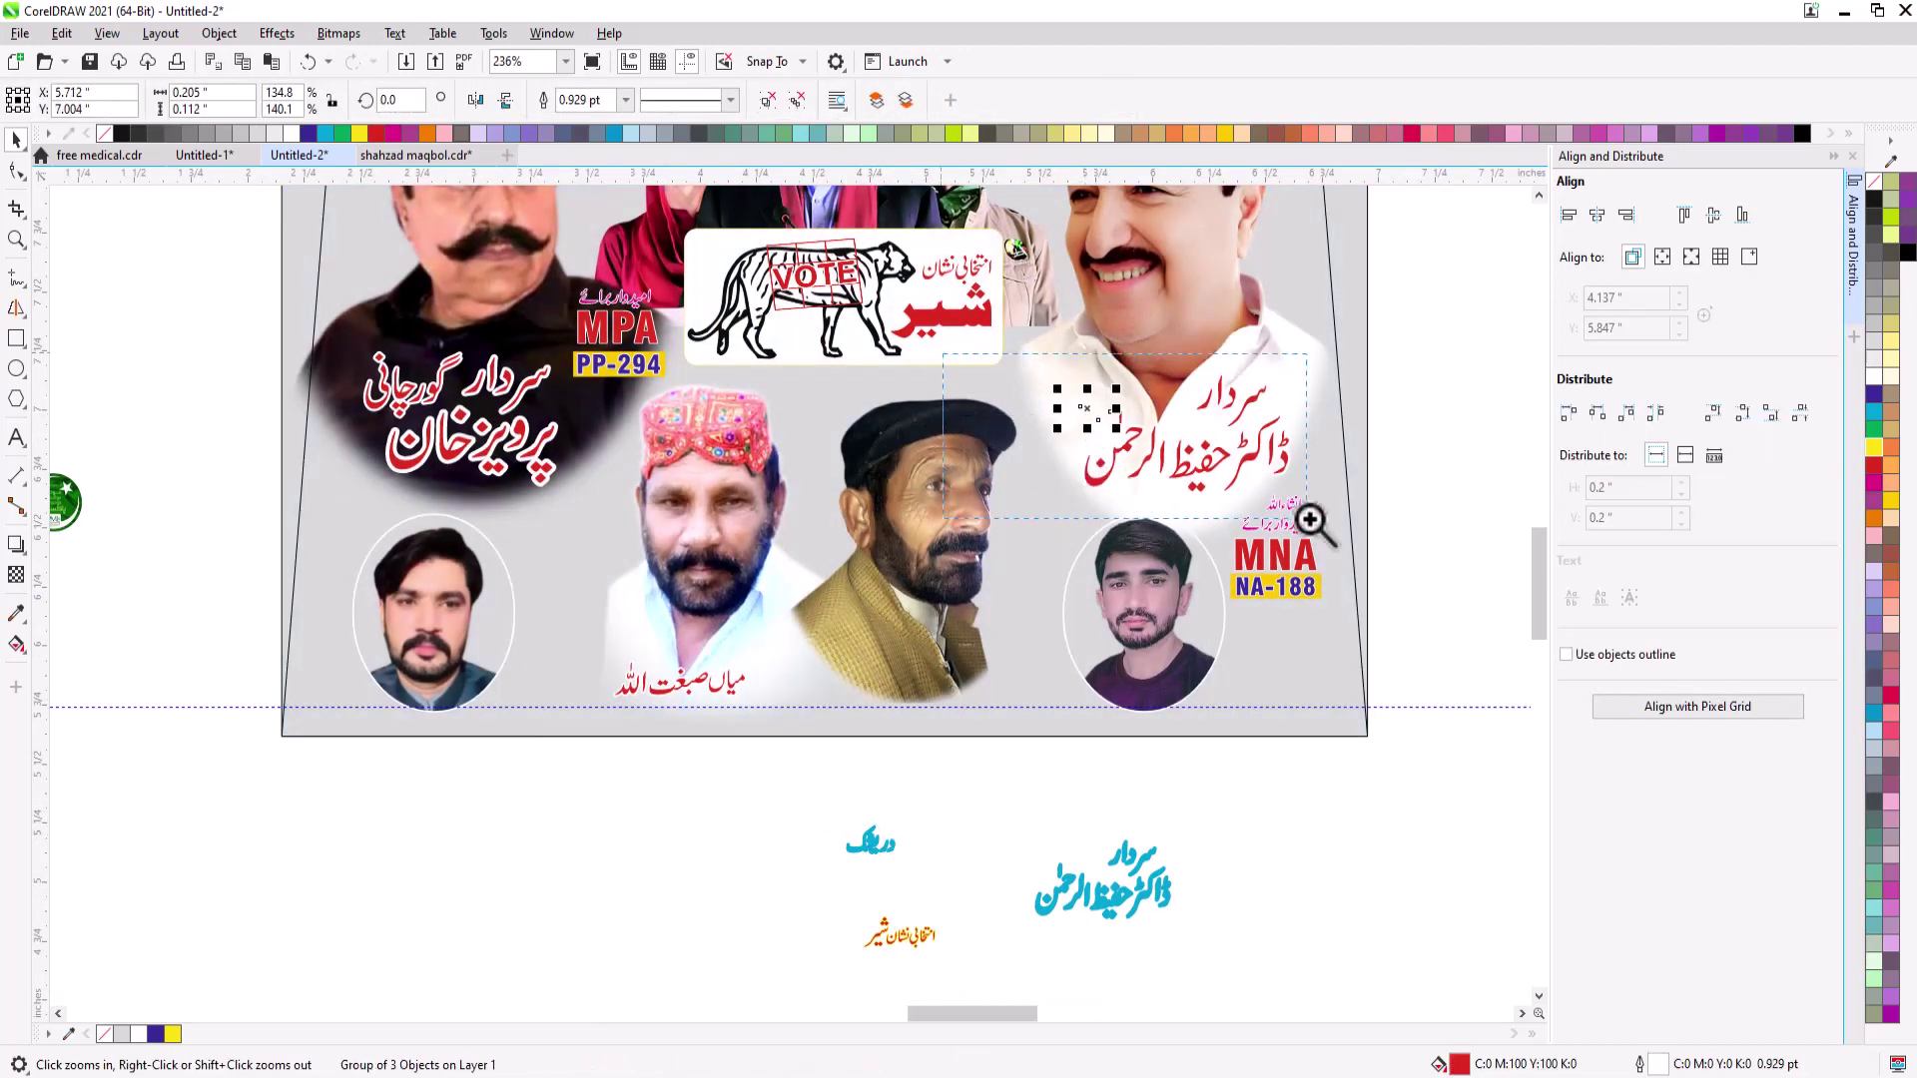
pyautogui.press('space')
pyautogui.moveTo(731, 500); pyautogui.dragTo(710, 577)
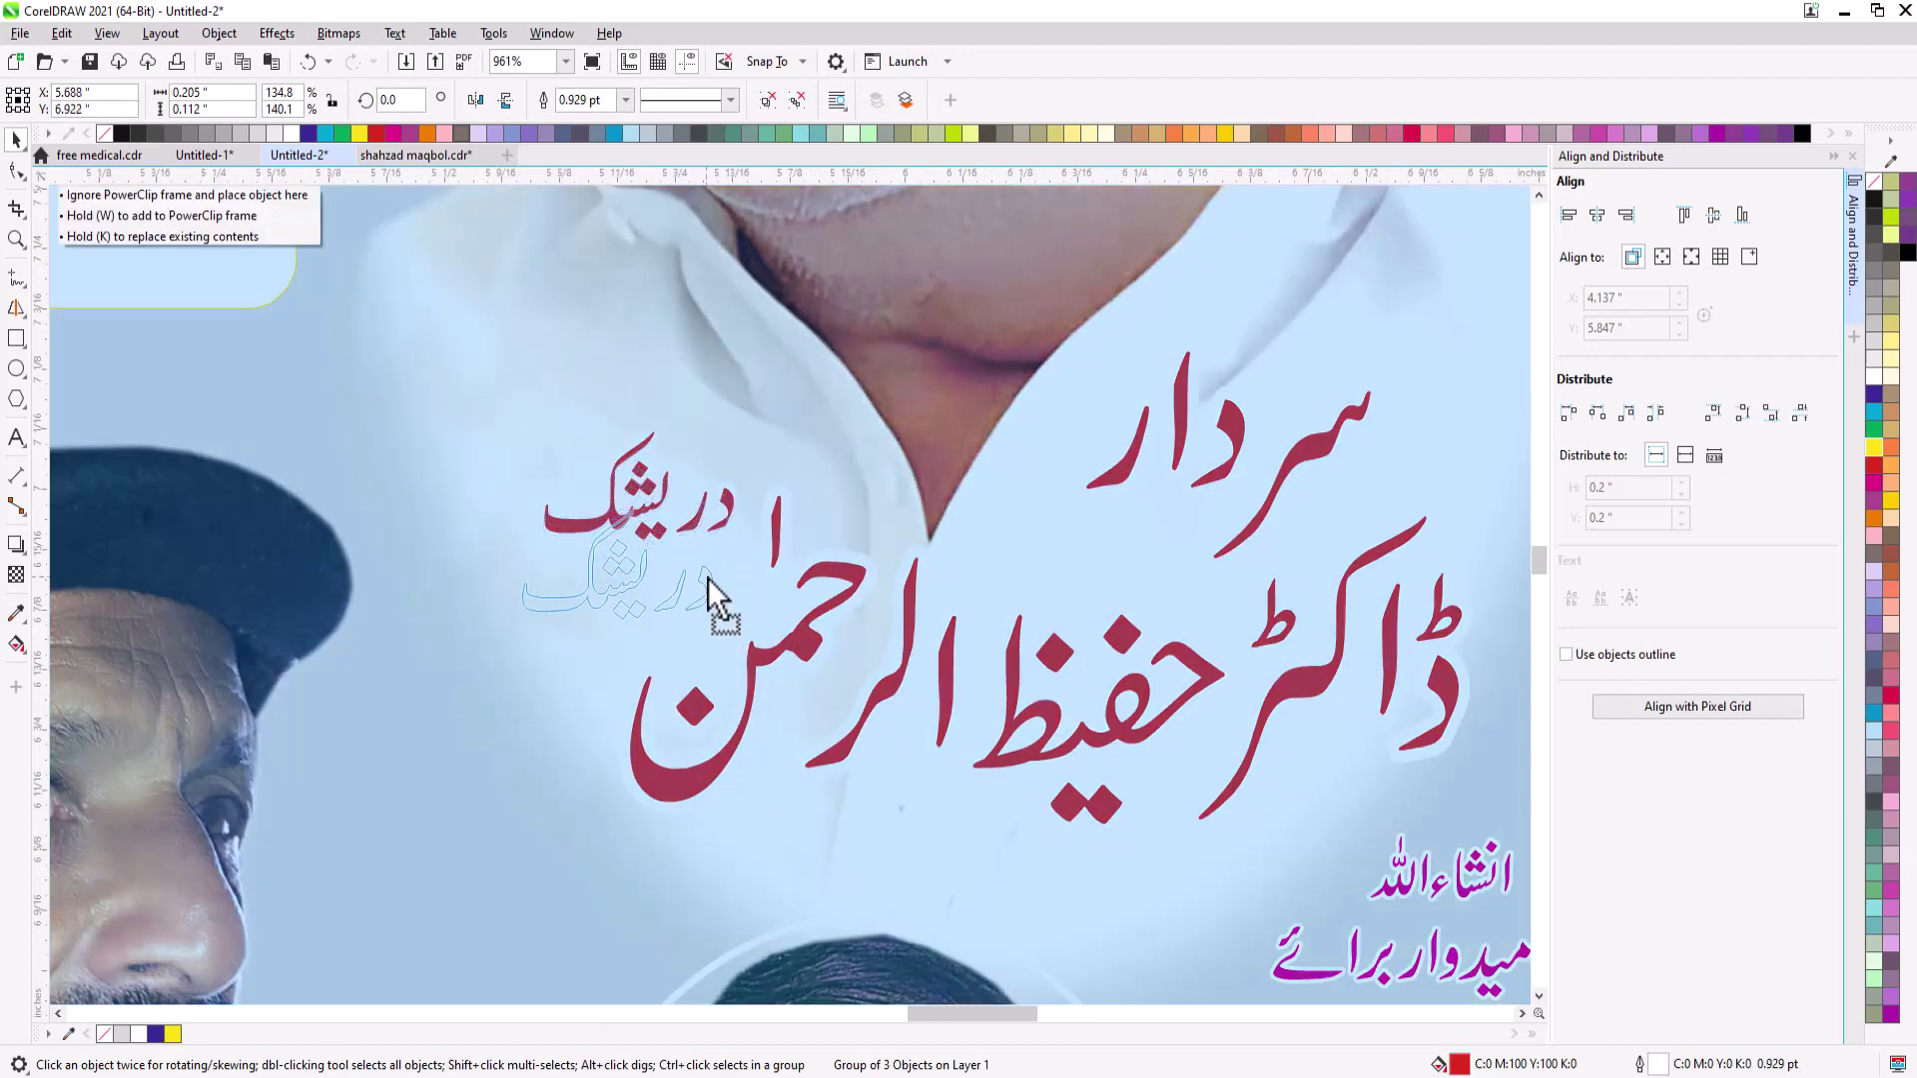
pyautogui.moveTo(516, 504); pyautogui.dragTo(454, 466)
# - Delete the leftover blue name copies and orange slogan text below the panel
pyautogui.scroll(-7, 704, 564)
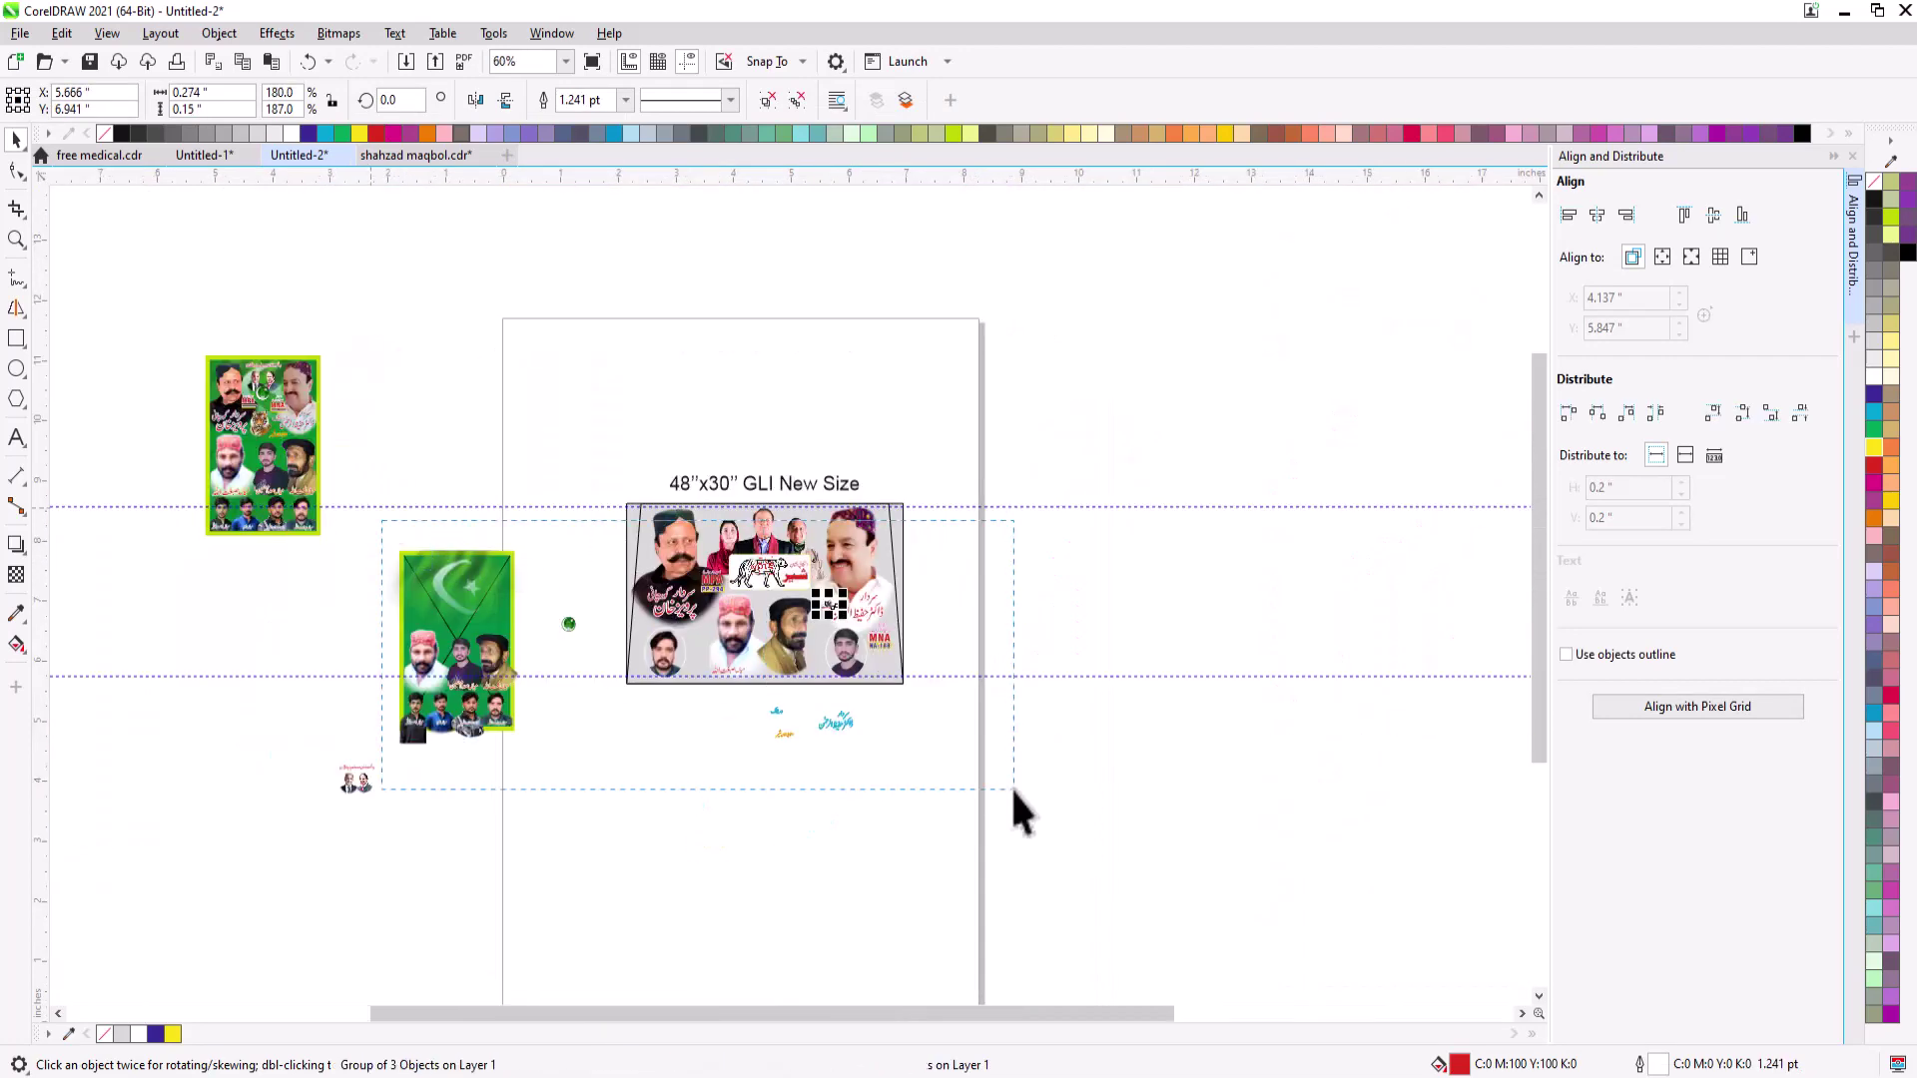
pyautogui.moveTo(1014, 788); pyautogui.dragTo(1013, 789)
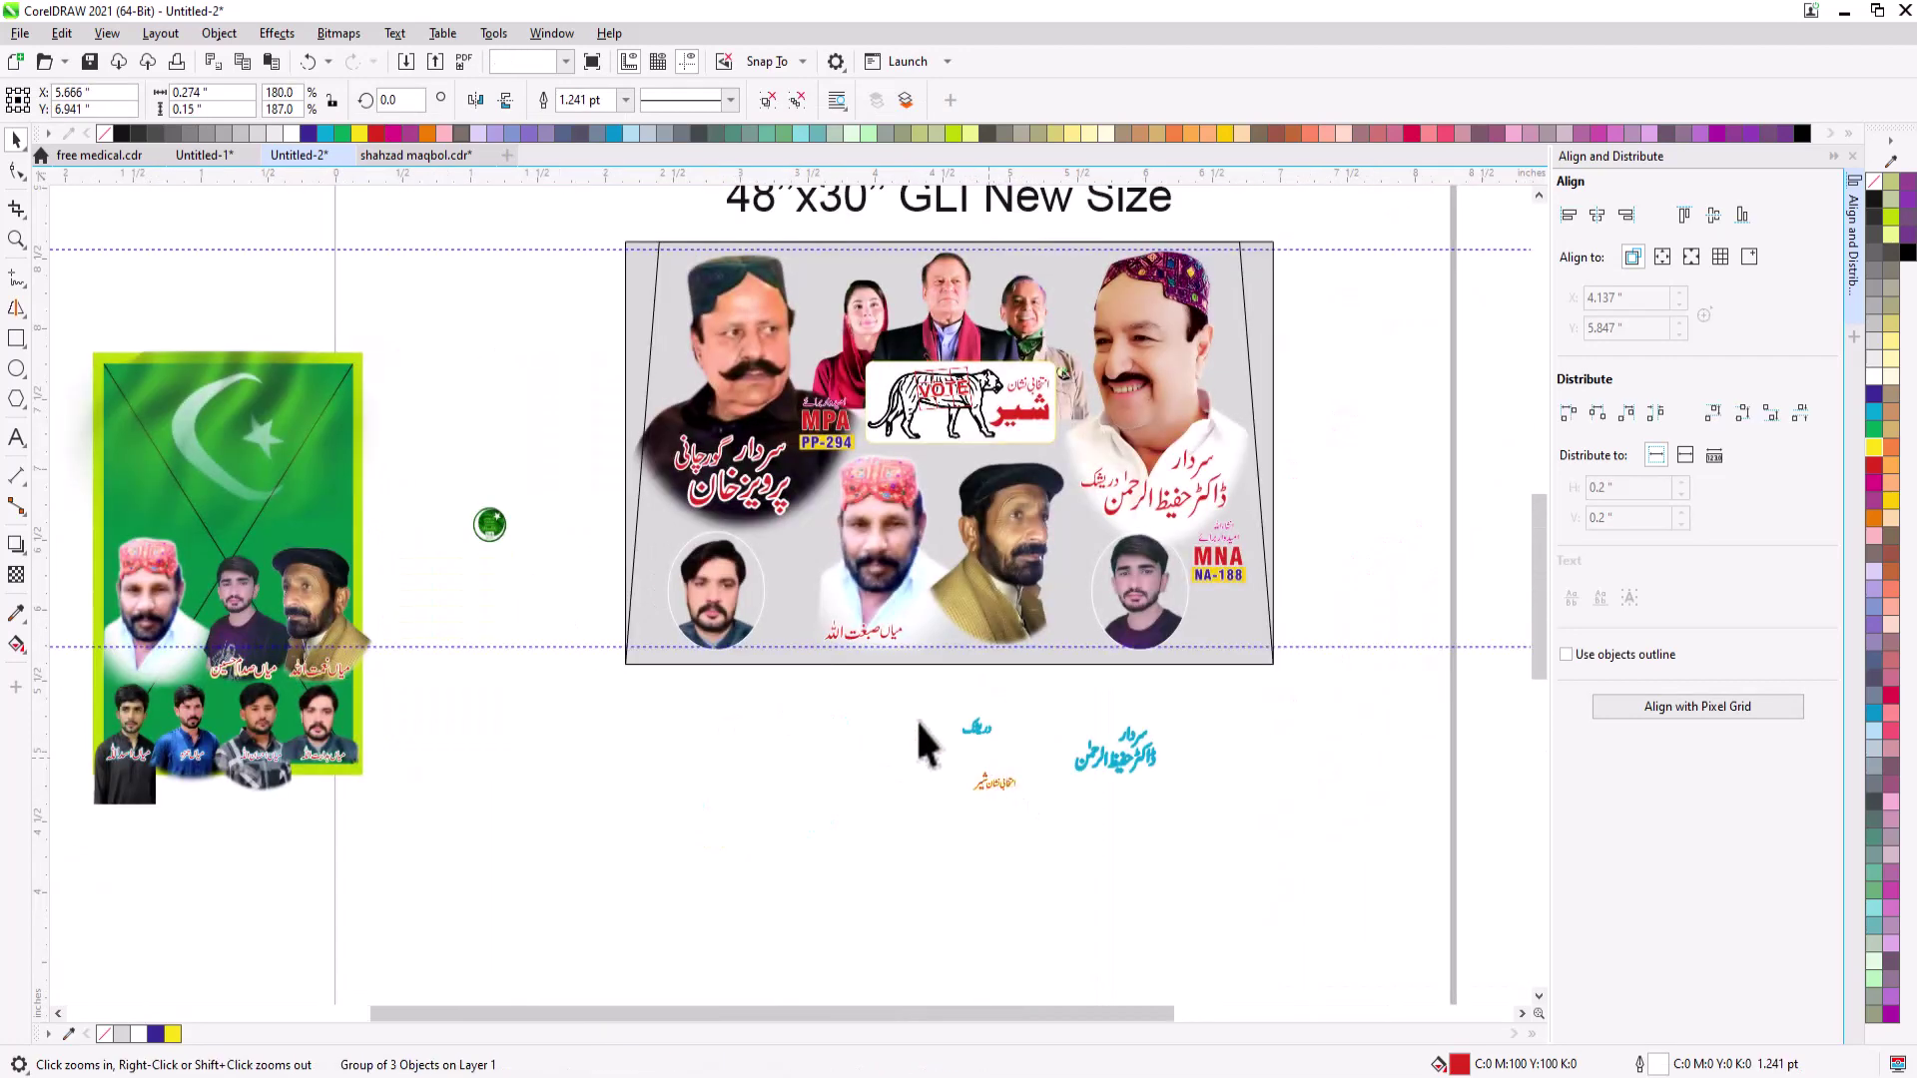
pyautogui.moveTo(890, 687); pyautogui.dragTo(1232, 829)
pyautogui.press('Delete')
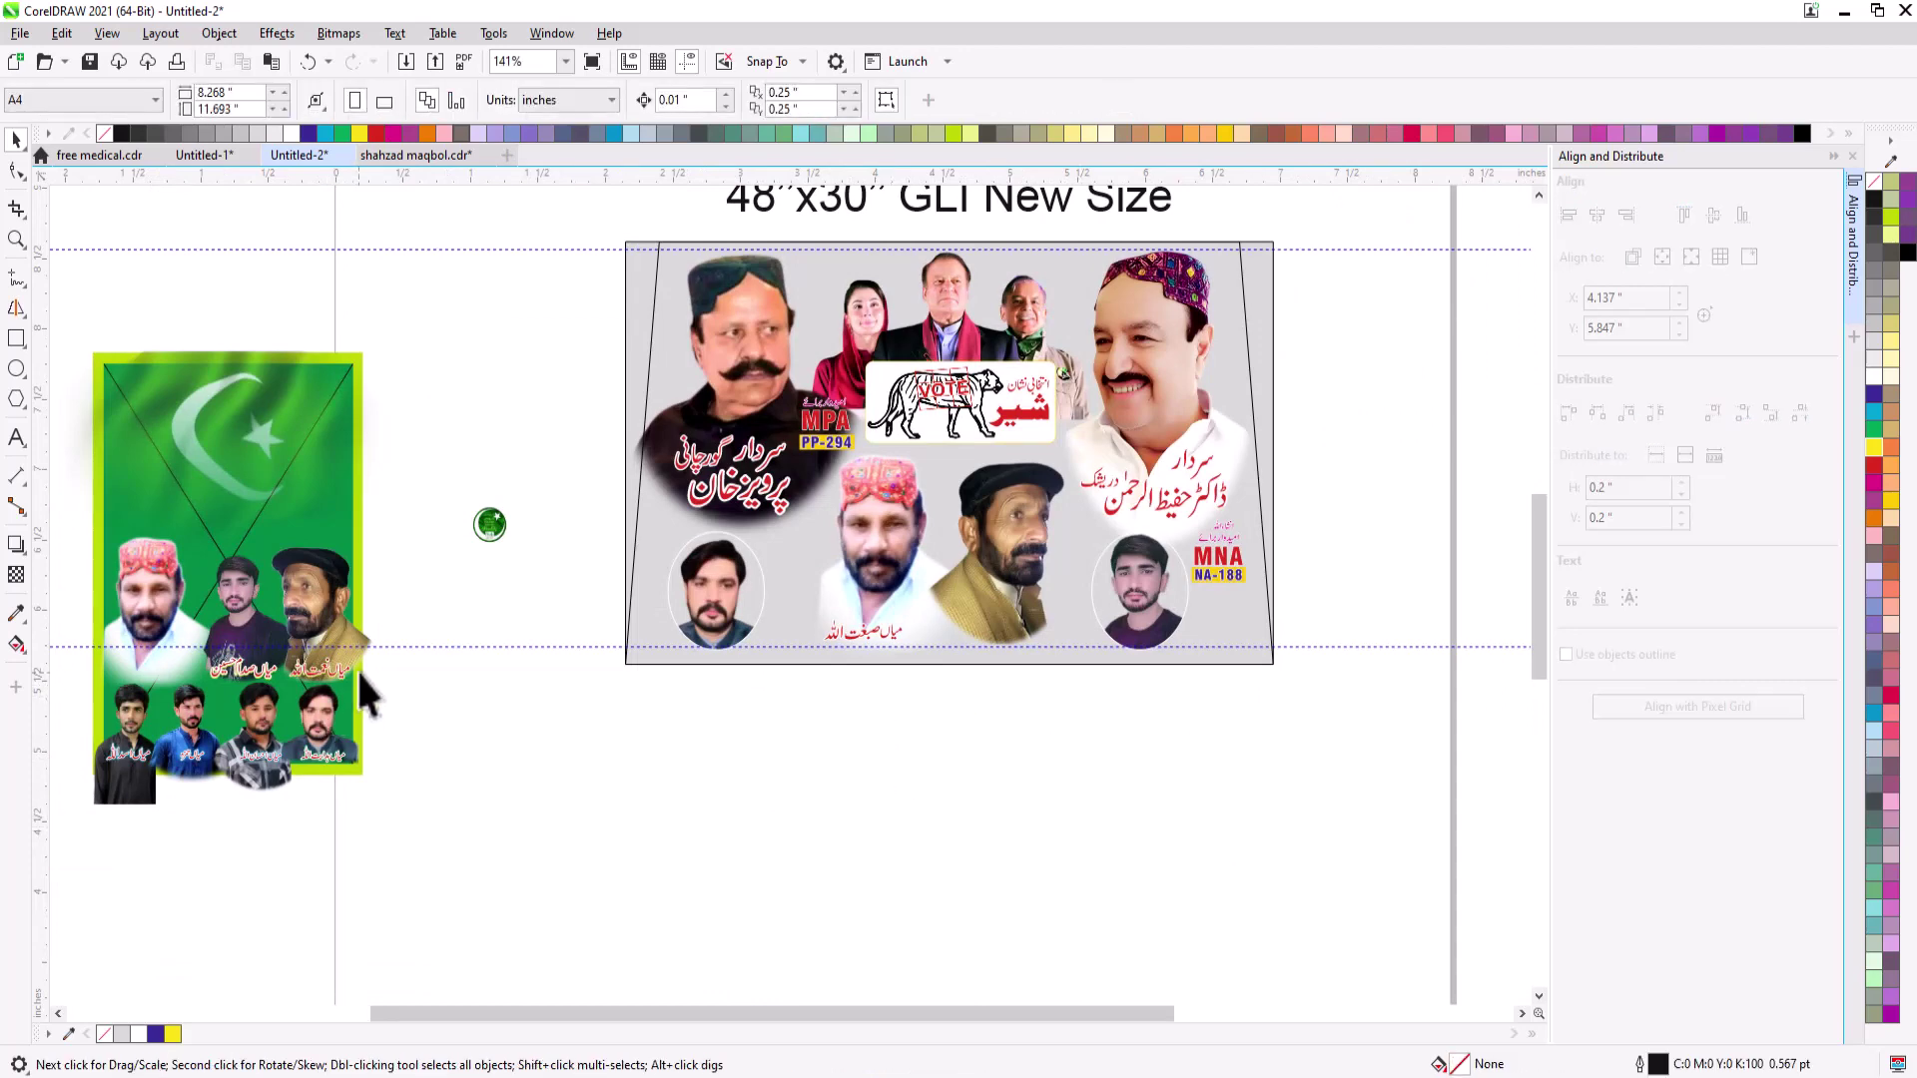
# - Move the black-capped man's name text from the green poster artwork onto the lower edge of his portrait in the panel
pyautogui.moveTo(310, 683); pyautogui.dragTo(811, 650)
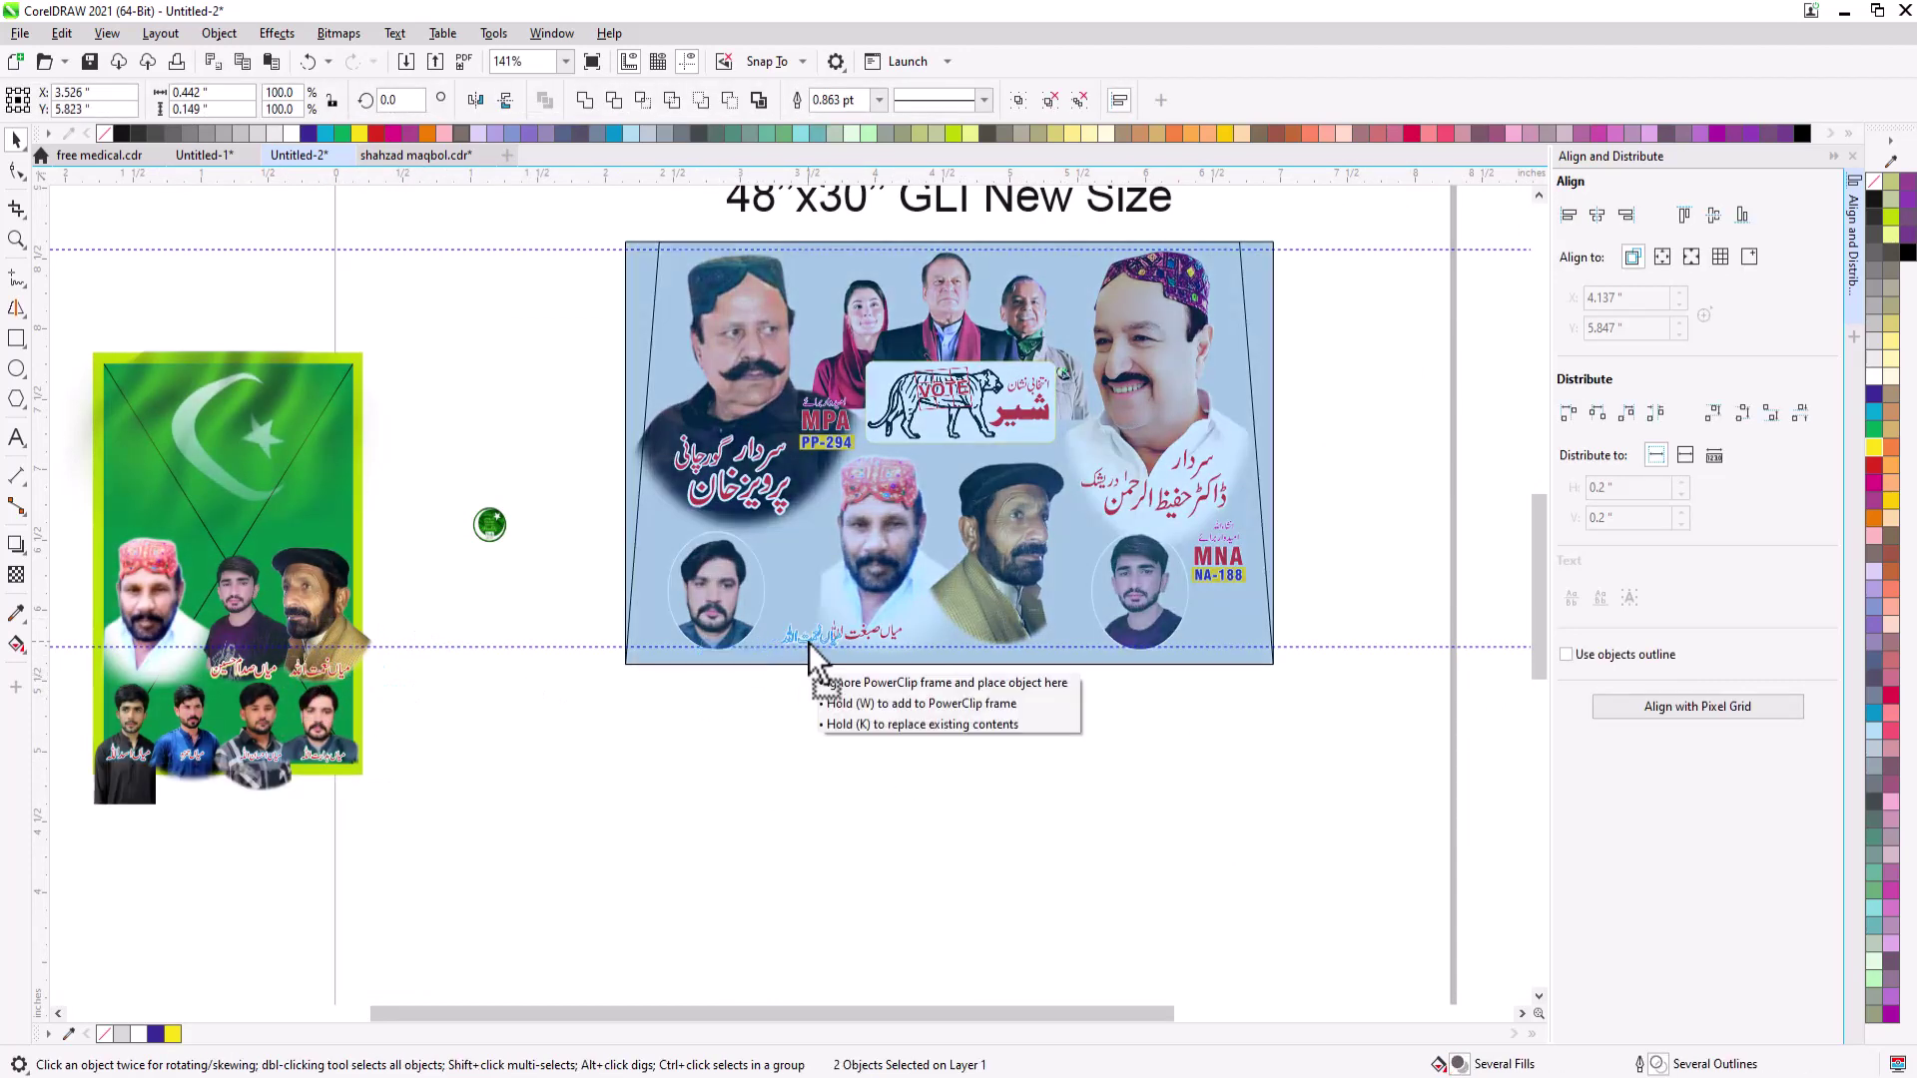
pyautogui.moveTo(1004, 654); pyautogui.dragTo(1003, 654)
pyautogui.scroll(3, 1003, 653)
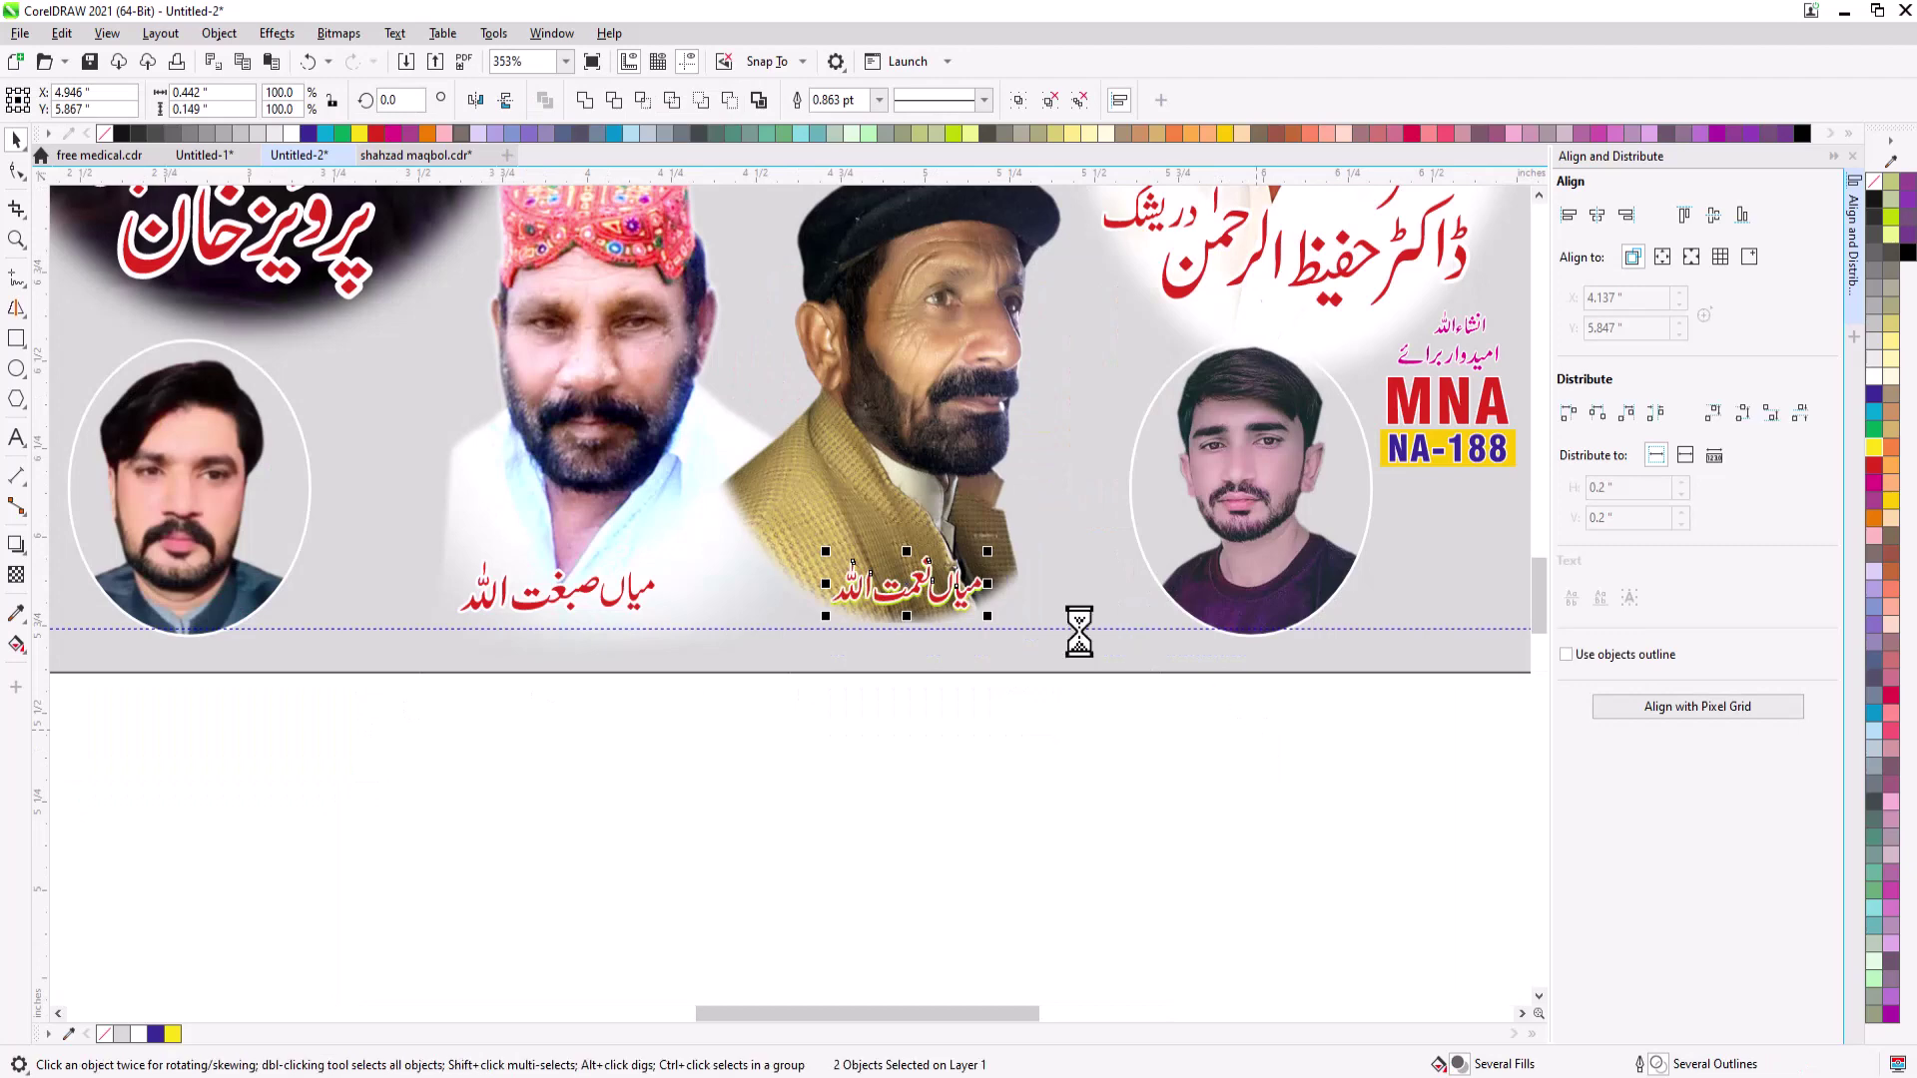
# - Lift each word of the black-capped man's name off its lime shadow, delete the shadow shapes, and position the cleaned name on the portrait
pyautogui.moveTo(977, 587); pyautogui.dragTo(975, 562)
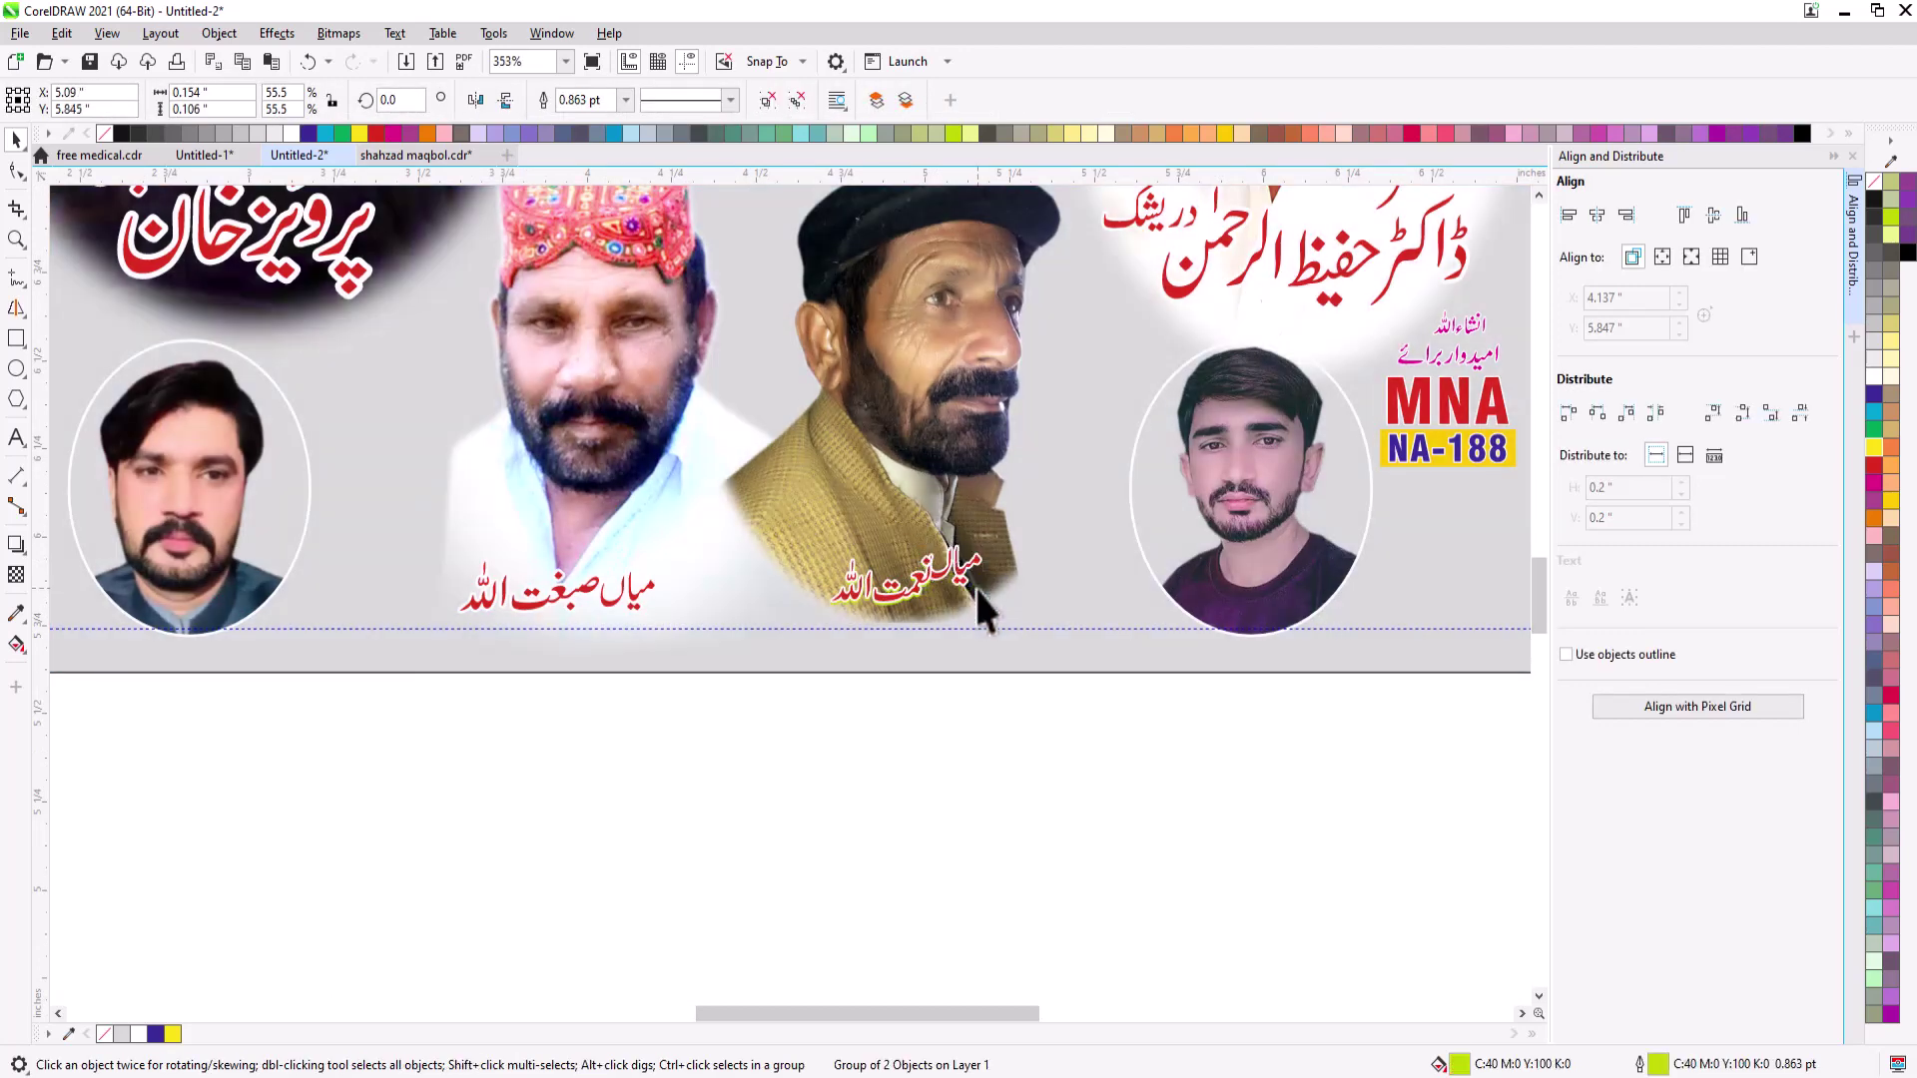
pyautogui.keyDown('ctrl'); pyautogui.click(874, 545); pyautogui.keyUp('ctrl')
pyautogui.scroll(4, 888, 564)
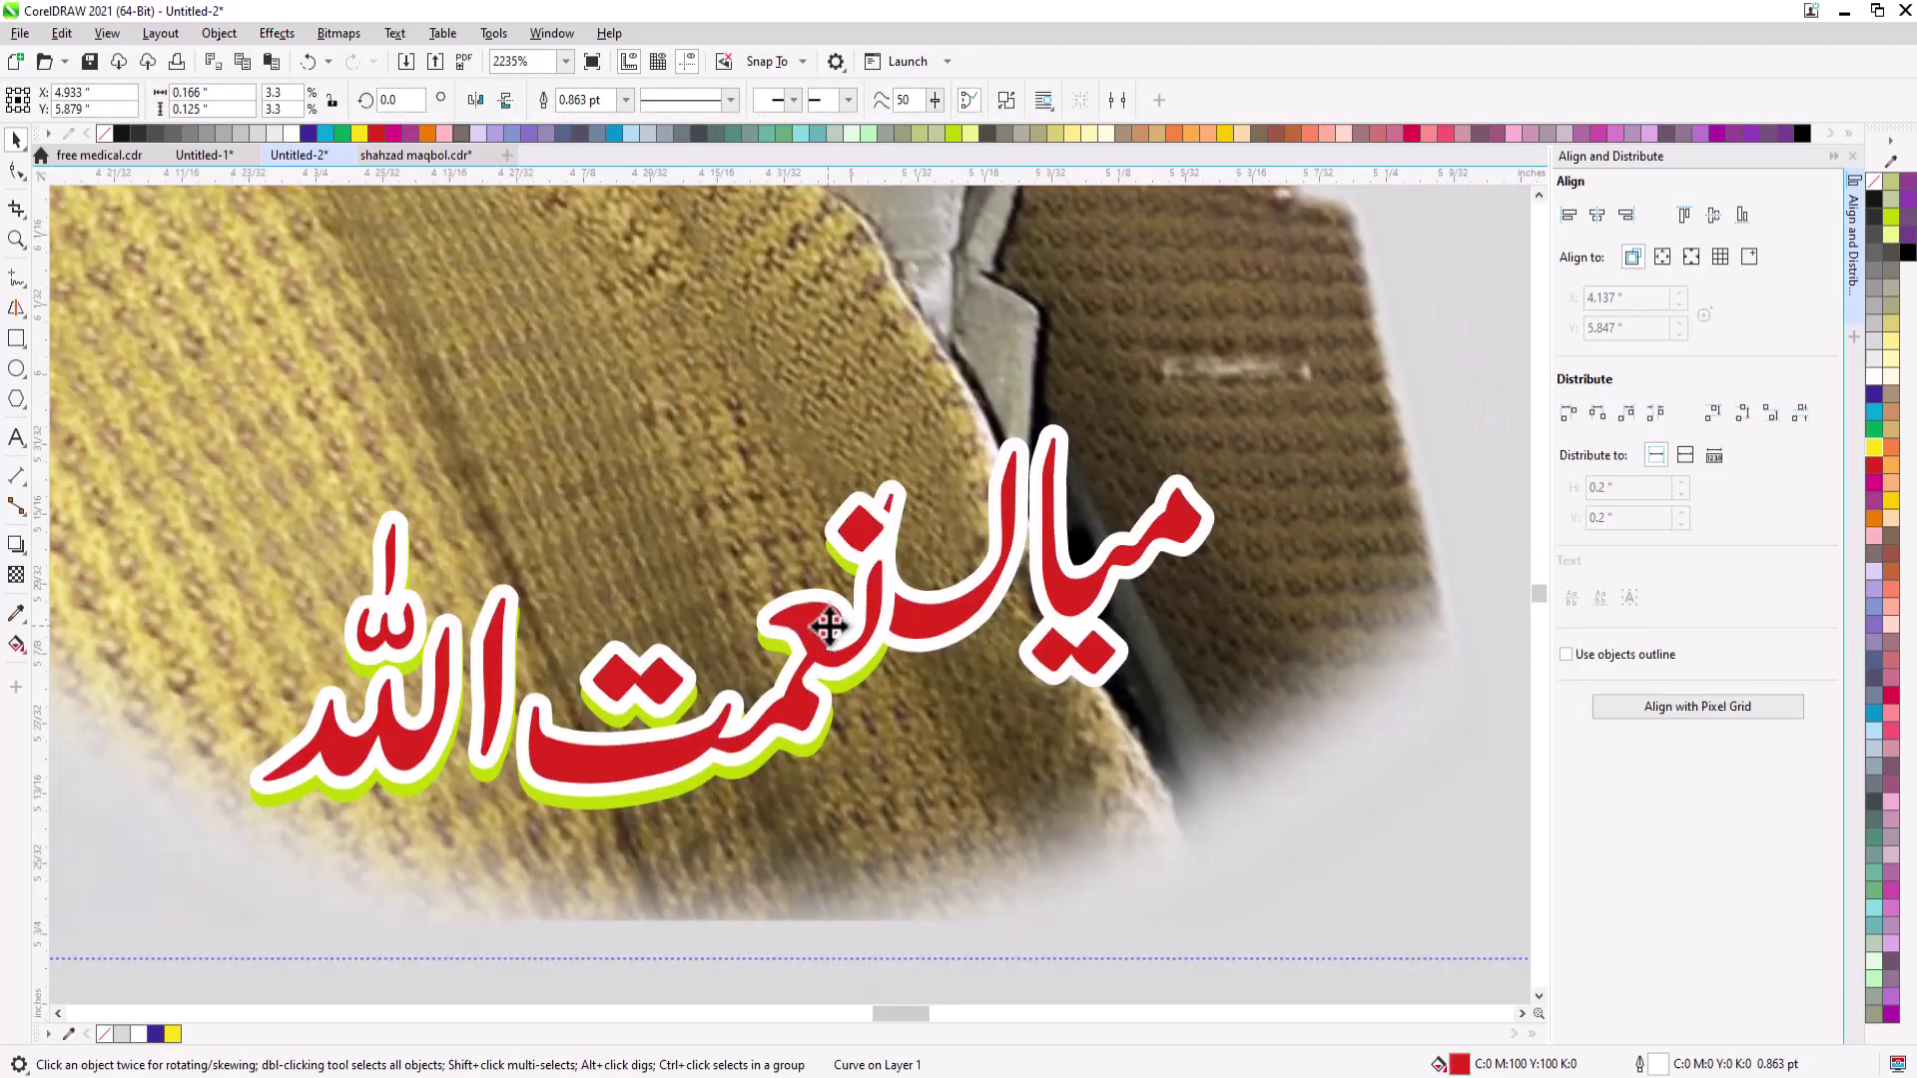
pyautogui.moveTo(829, 627); pyautogui.dragTo(829, 555)
pyautogui.keyDown('shift'); pyautogui.click(449, 667); pyautogui.keyUp('shift')
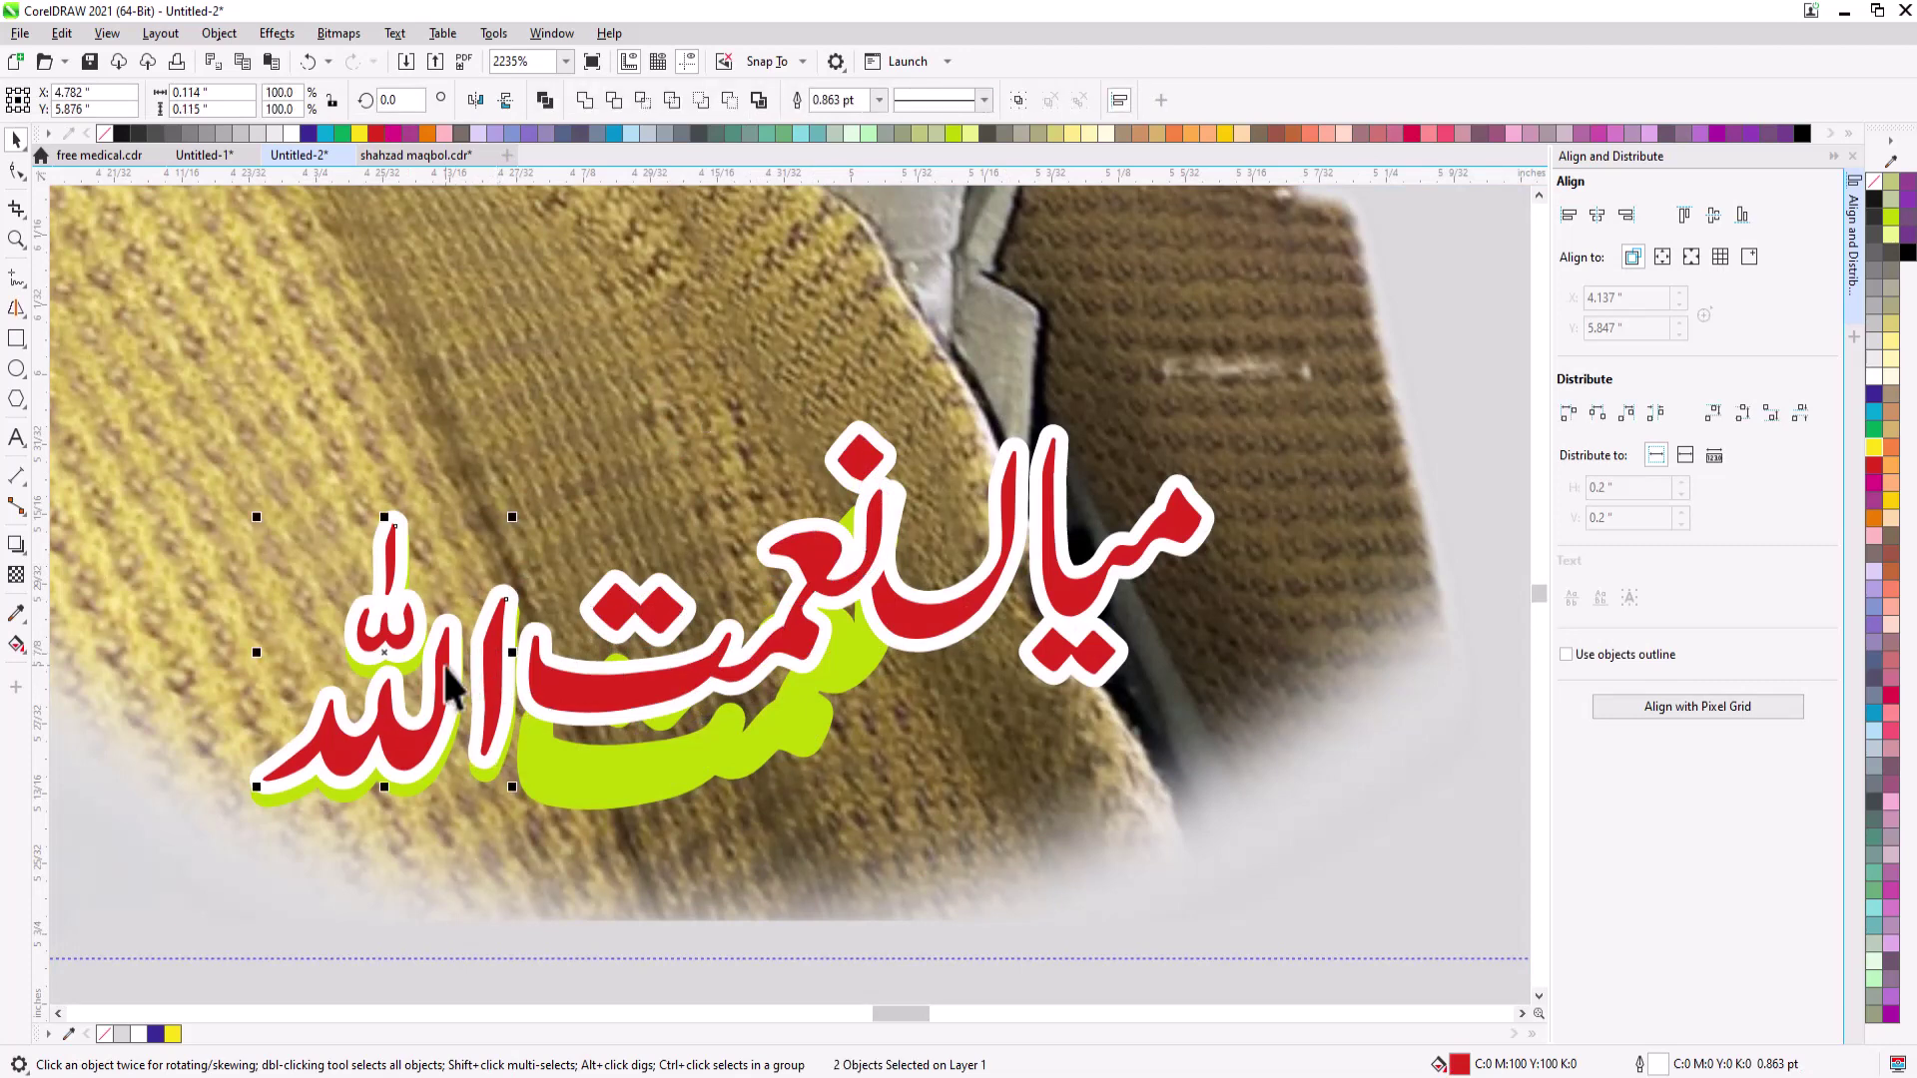
pyautogui.hotkey('ctrl', 'r')
pyautogui.click(489, 730)
pyautogui.keyDown('shift'); pyautogui.click(539, 750); pyautogui.keyUp('shift')
pyautogui.press('Delete')
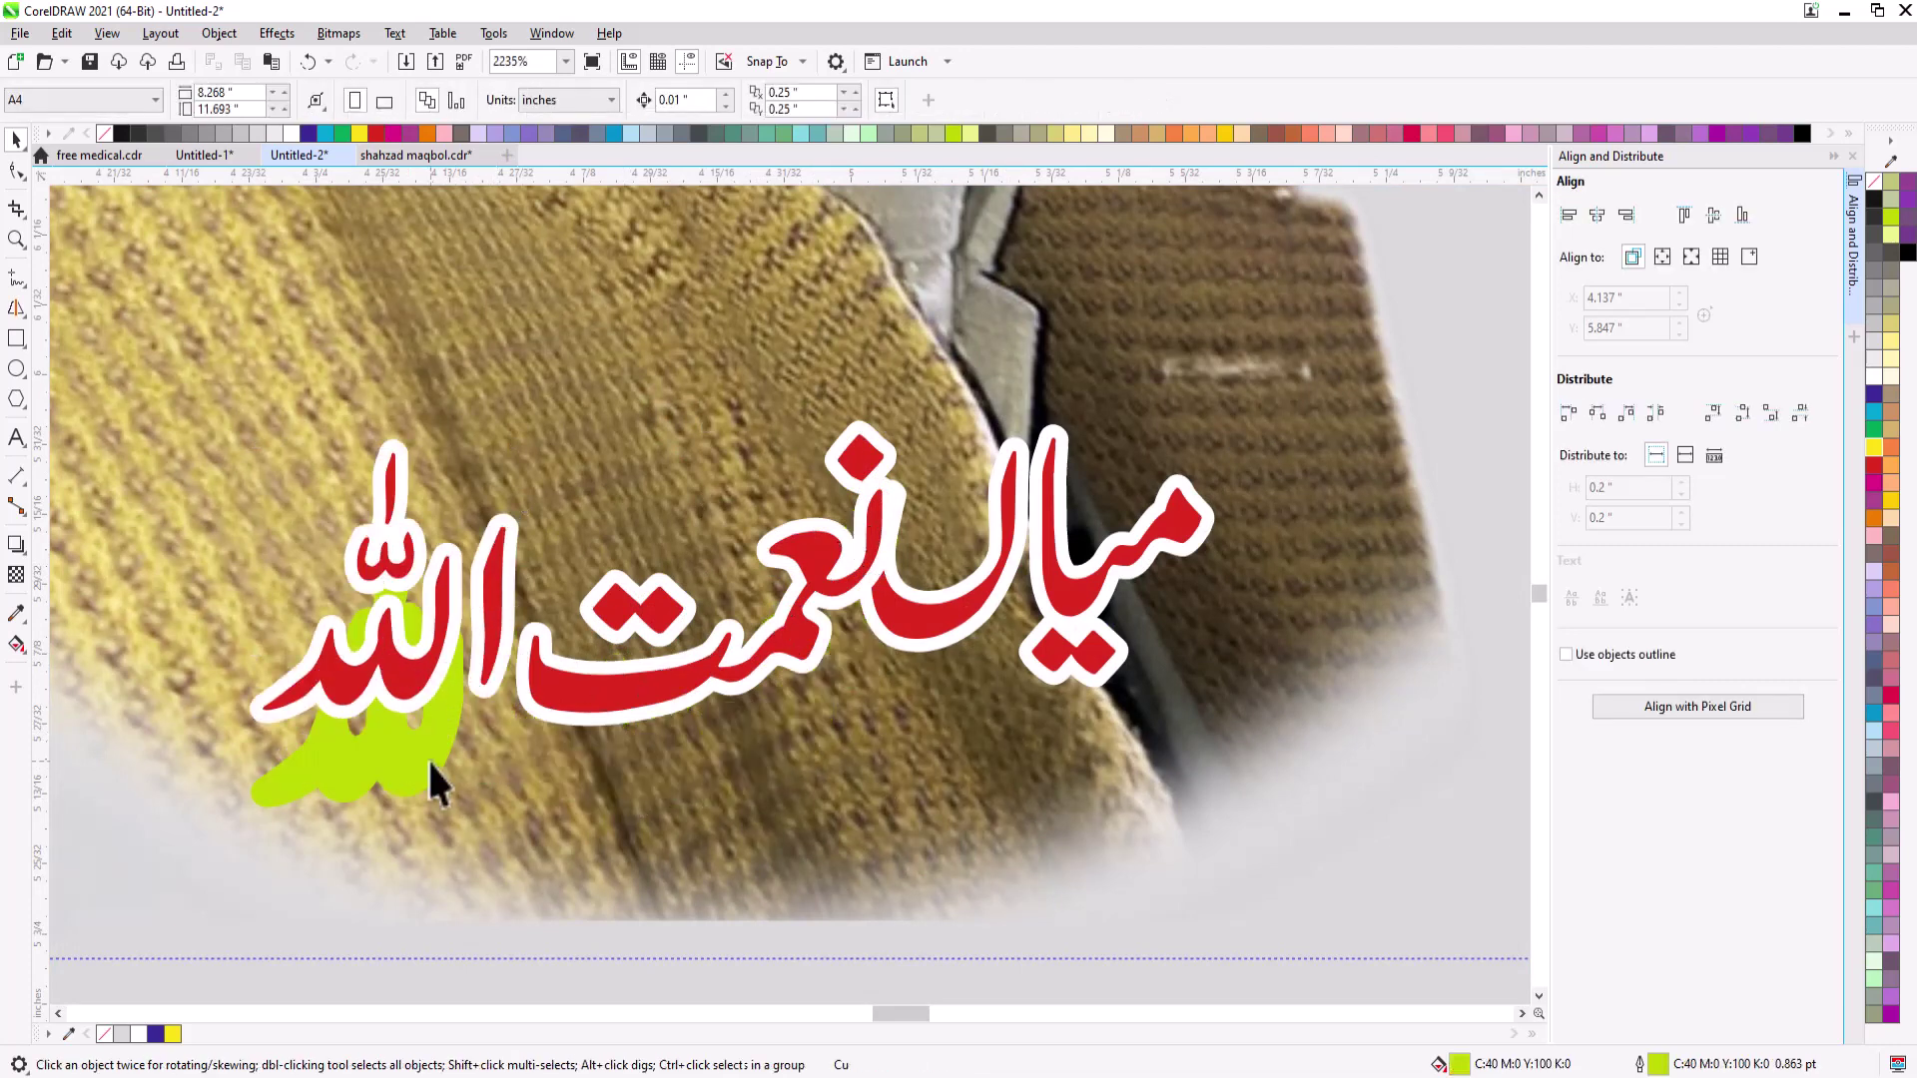
pyautogui.click(427, 759)
pyautogui.press('Delete')
pyautogui.scroll(-1, 939, 663)
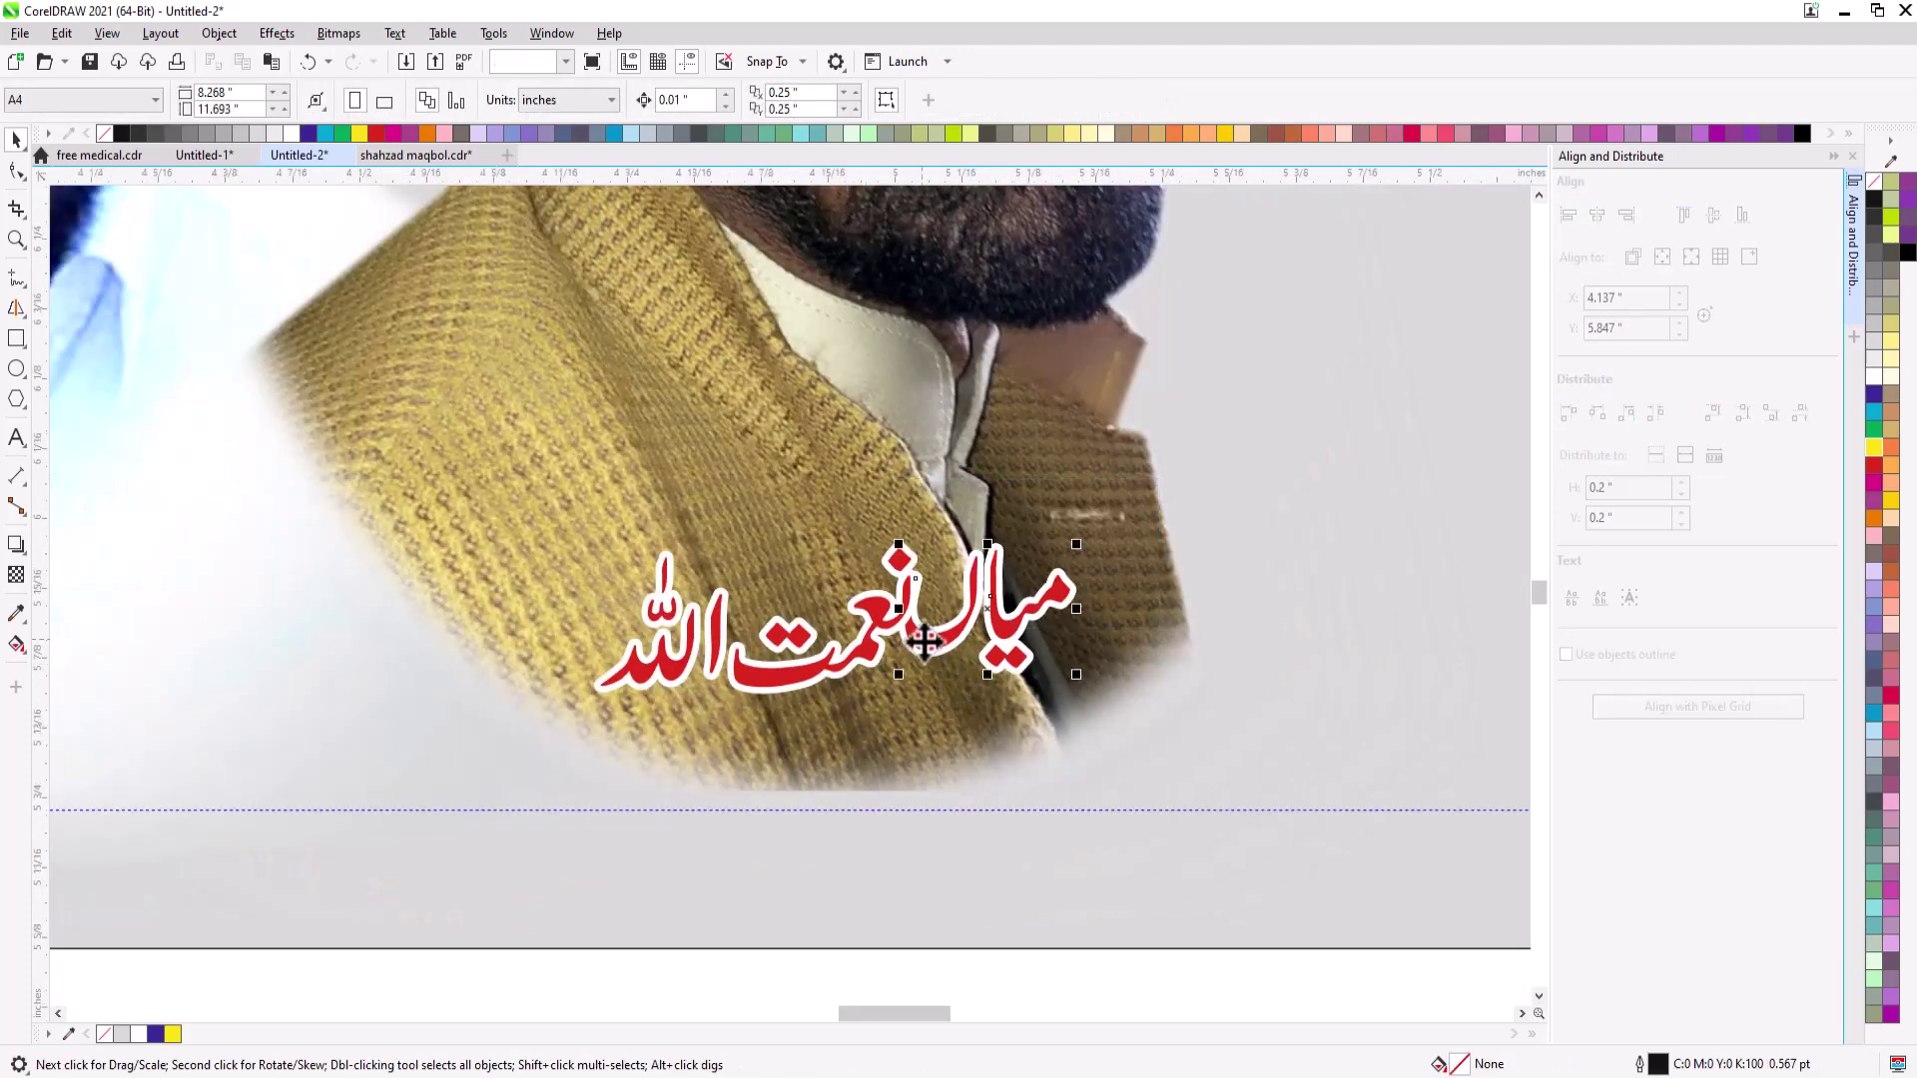
pyautogui.moveTo(923, 644); pyautogui.dragTo(1054, 690)
pyautogui.scroll(-2, 1016, 697)
pyautogui.press('Escape')
# - Move the slogan line from above the loose two-leaders picture to just above the panel, beside the size title
pyautogui.scroll(-5, 719, 710)
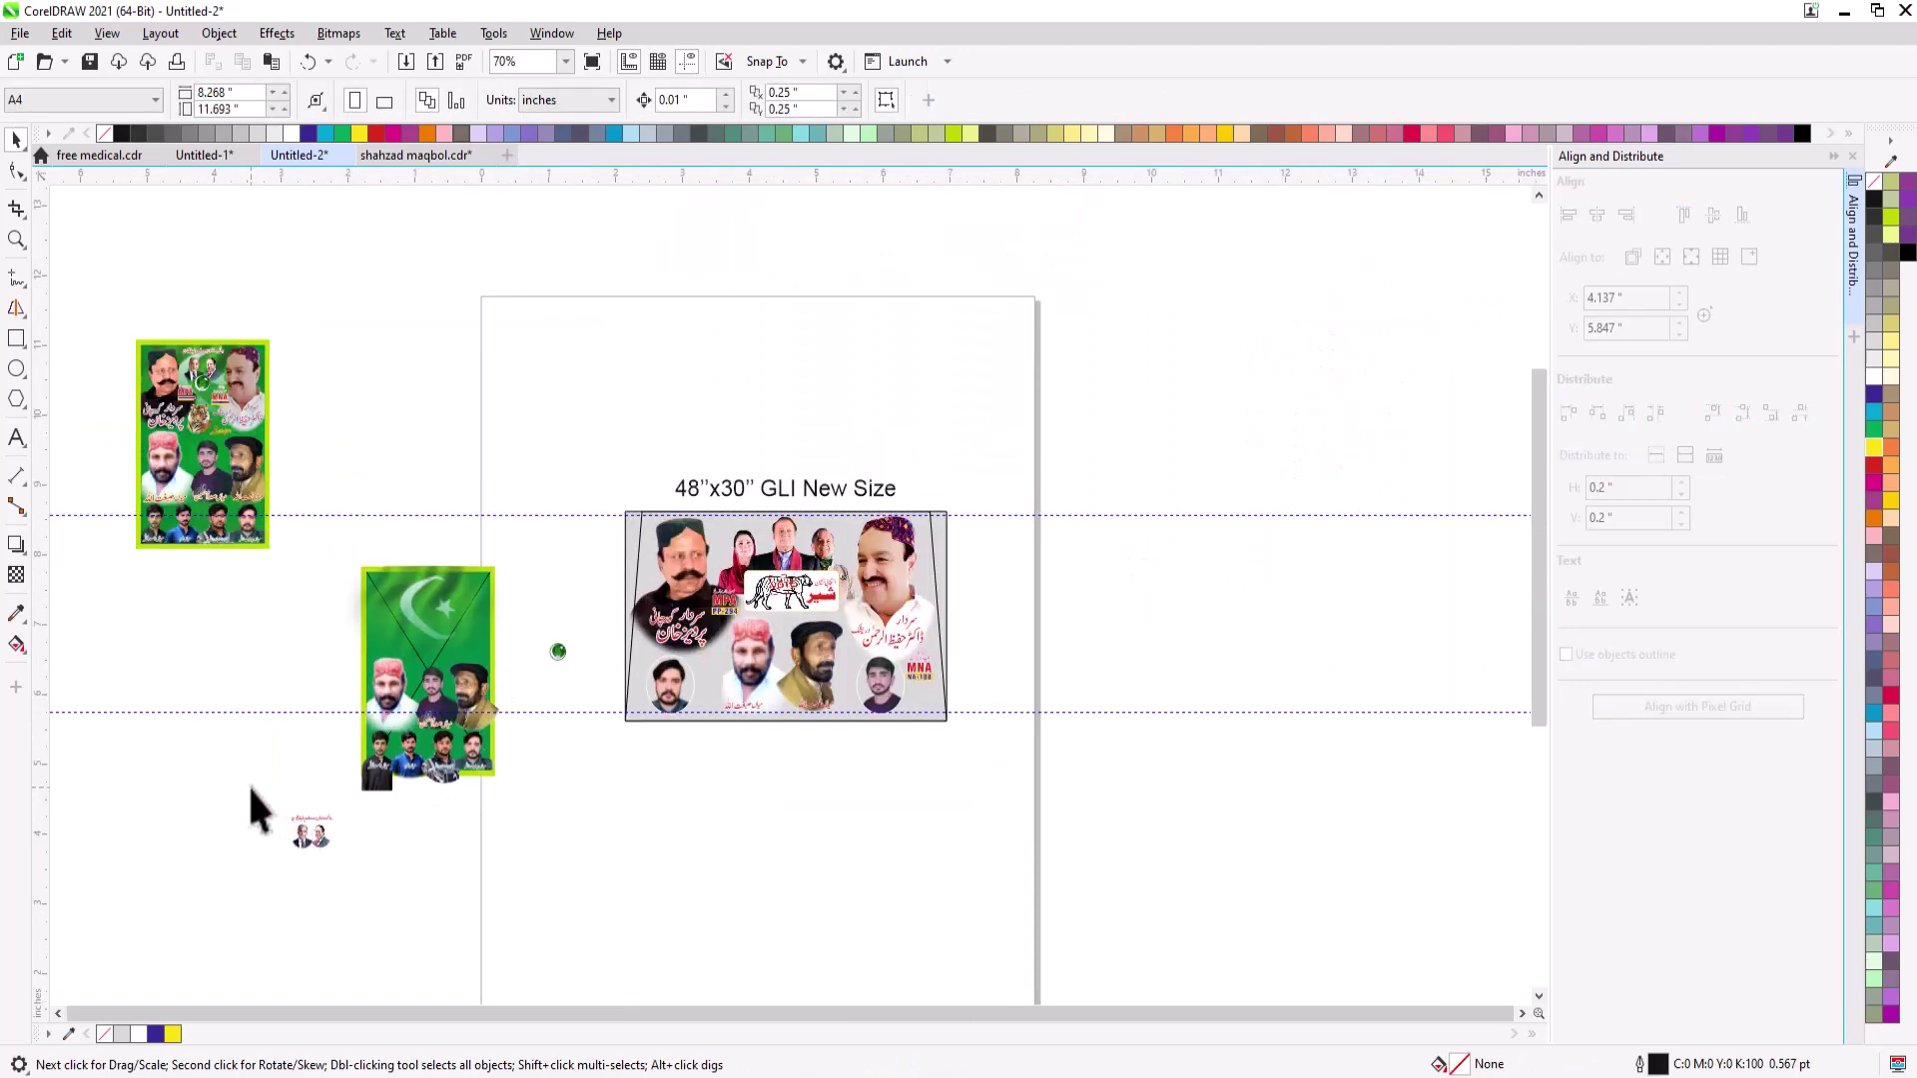
pyautogui.moveTo(322, 819); pyautogui.dragTo(609, 518)
pyautogui.moveTo(316, 820); pyautogui.dragTo(635, 488)
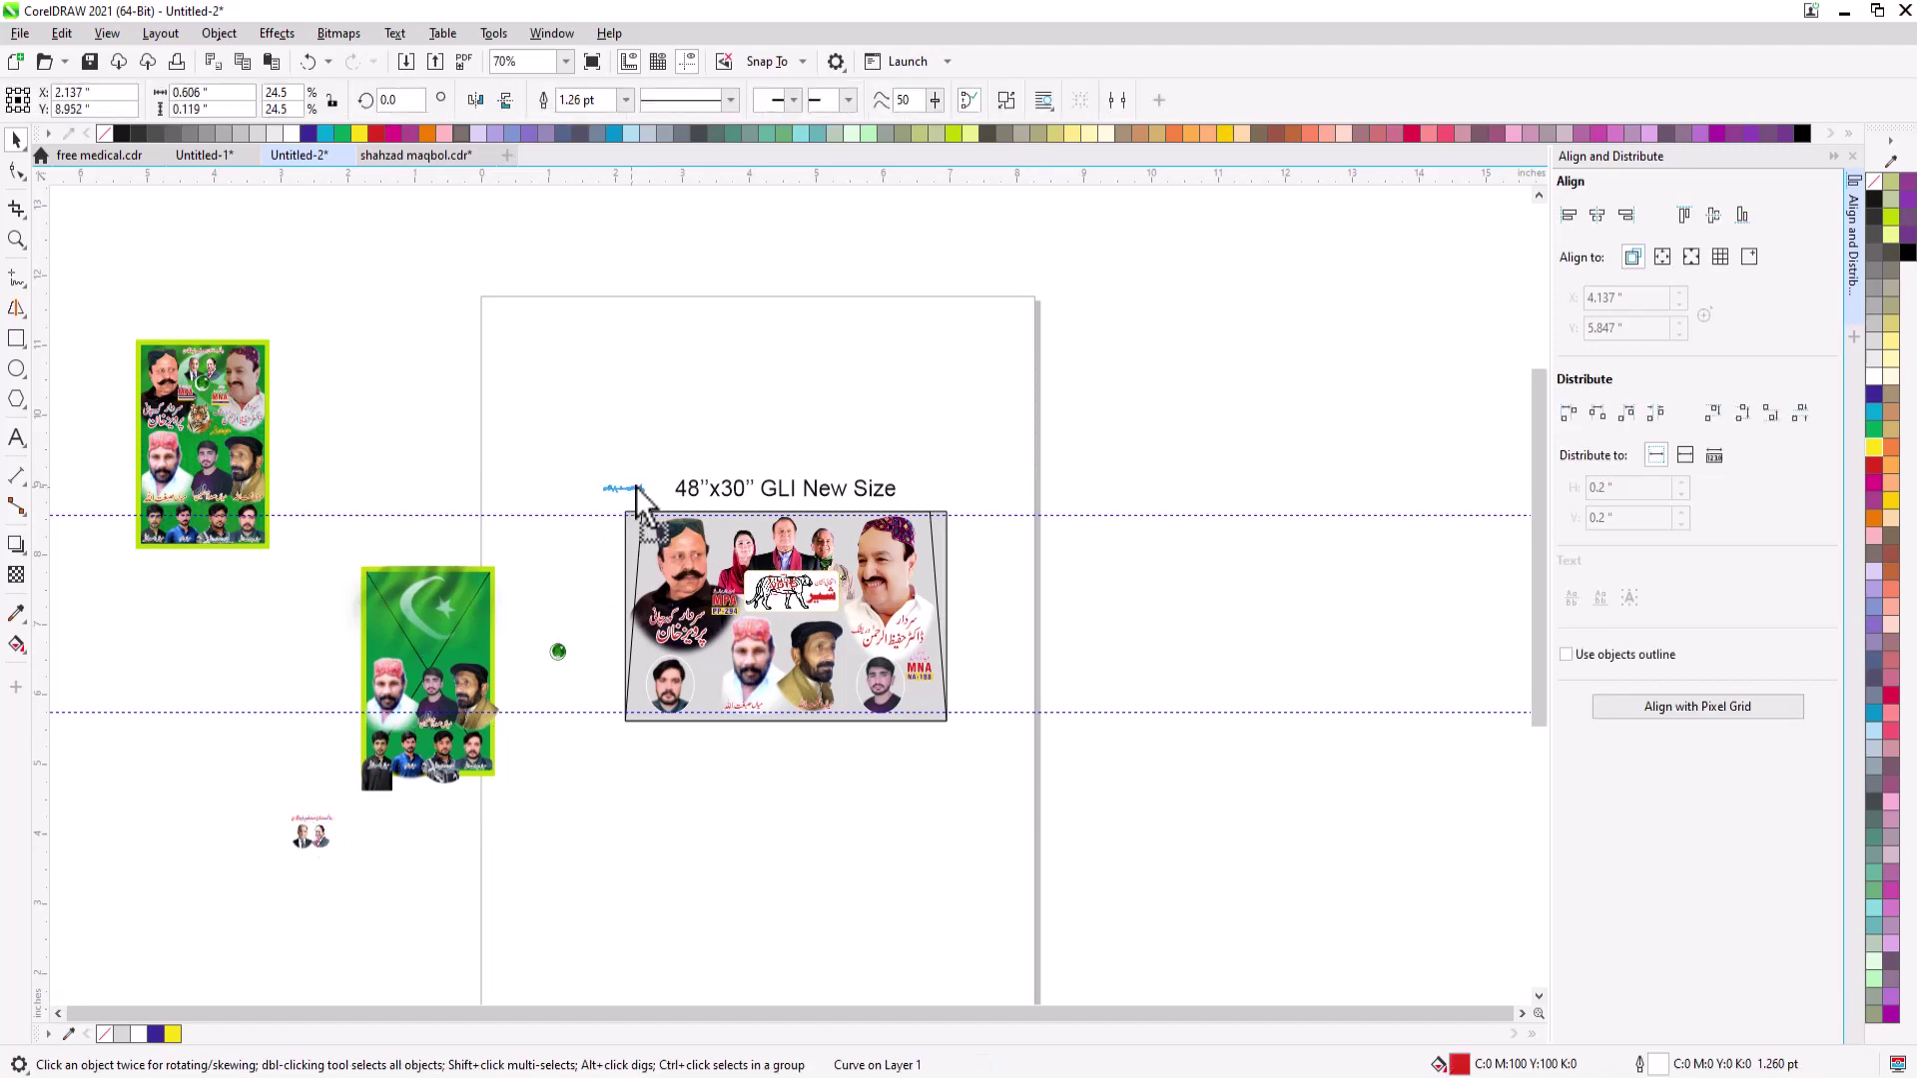
# - Pull the name texts of the purple-shirted man and the last man in the lower row out of the poster artwork onto empty space
pyautogui.scroll(4, 467, 787)
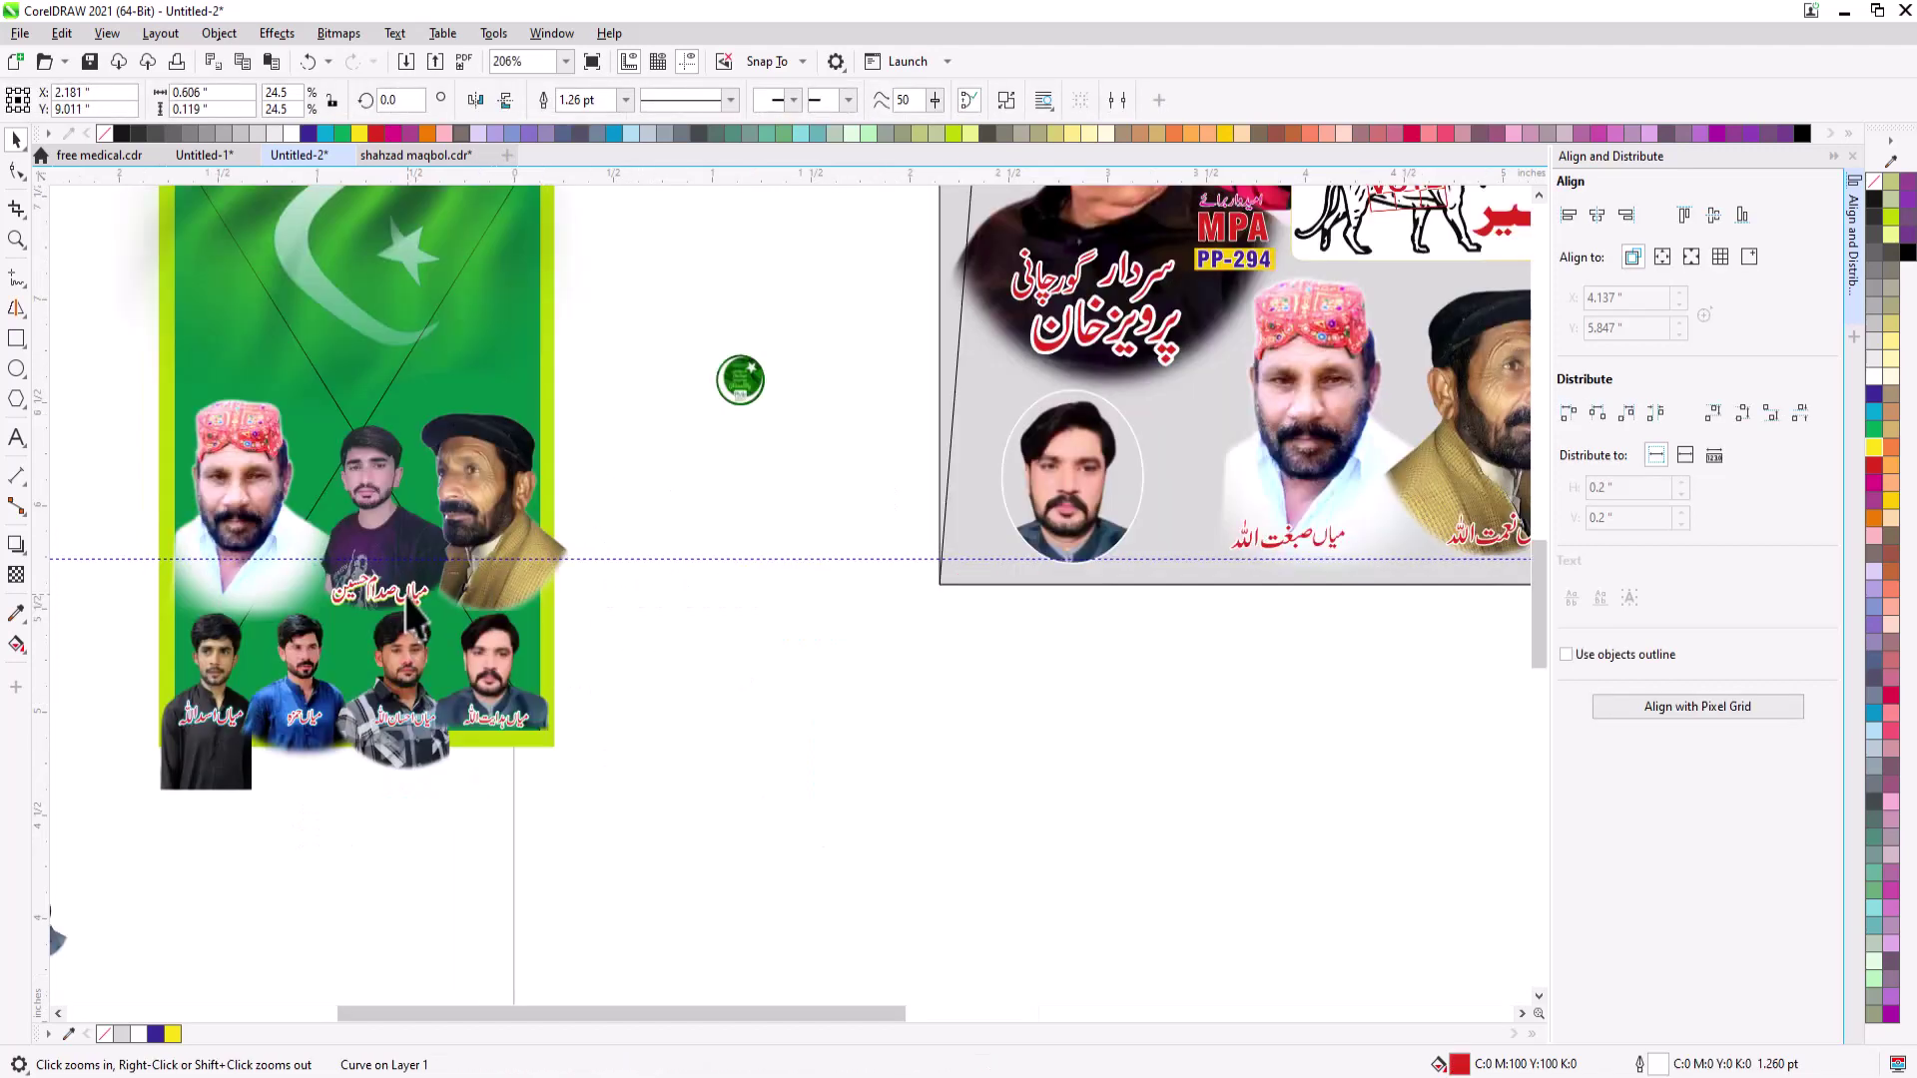
pyautogui.click(817, 671)
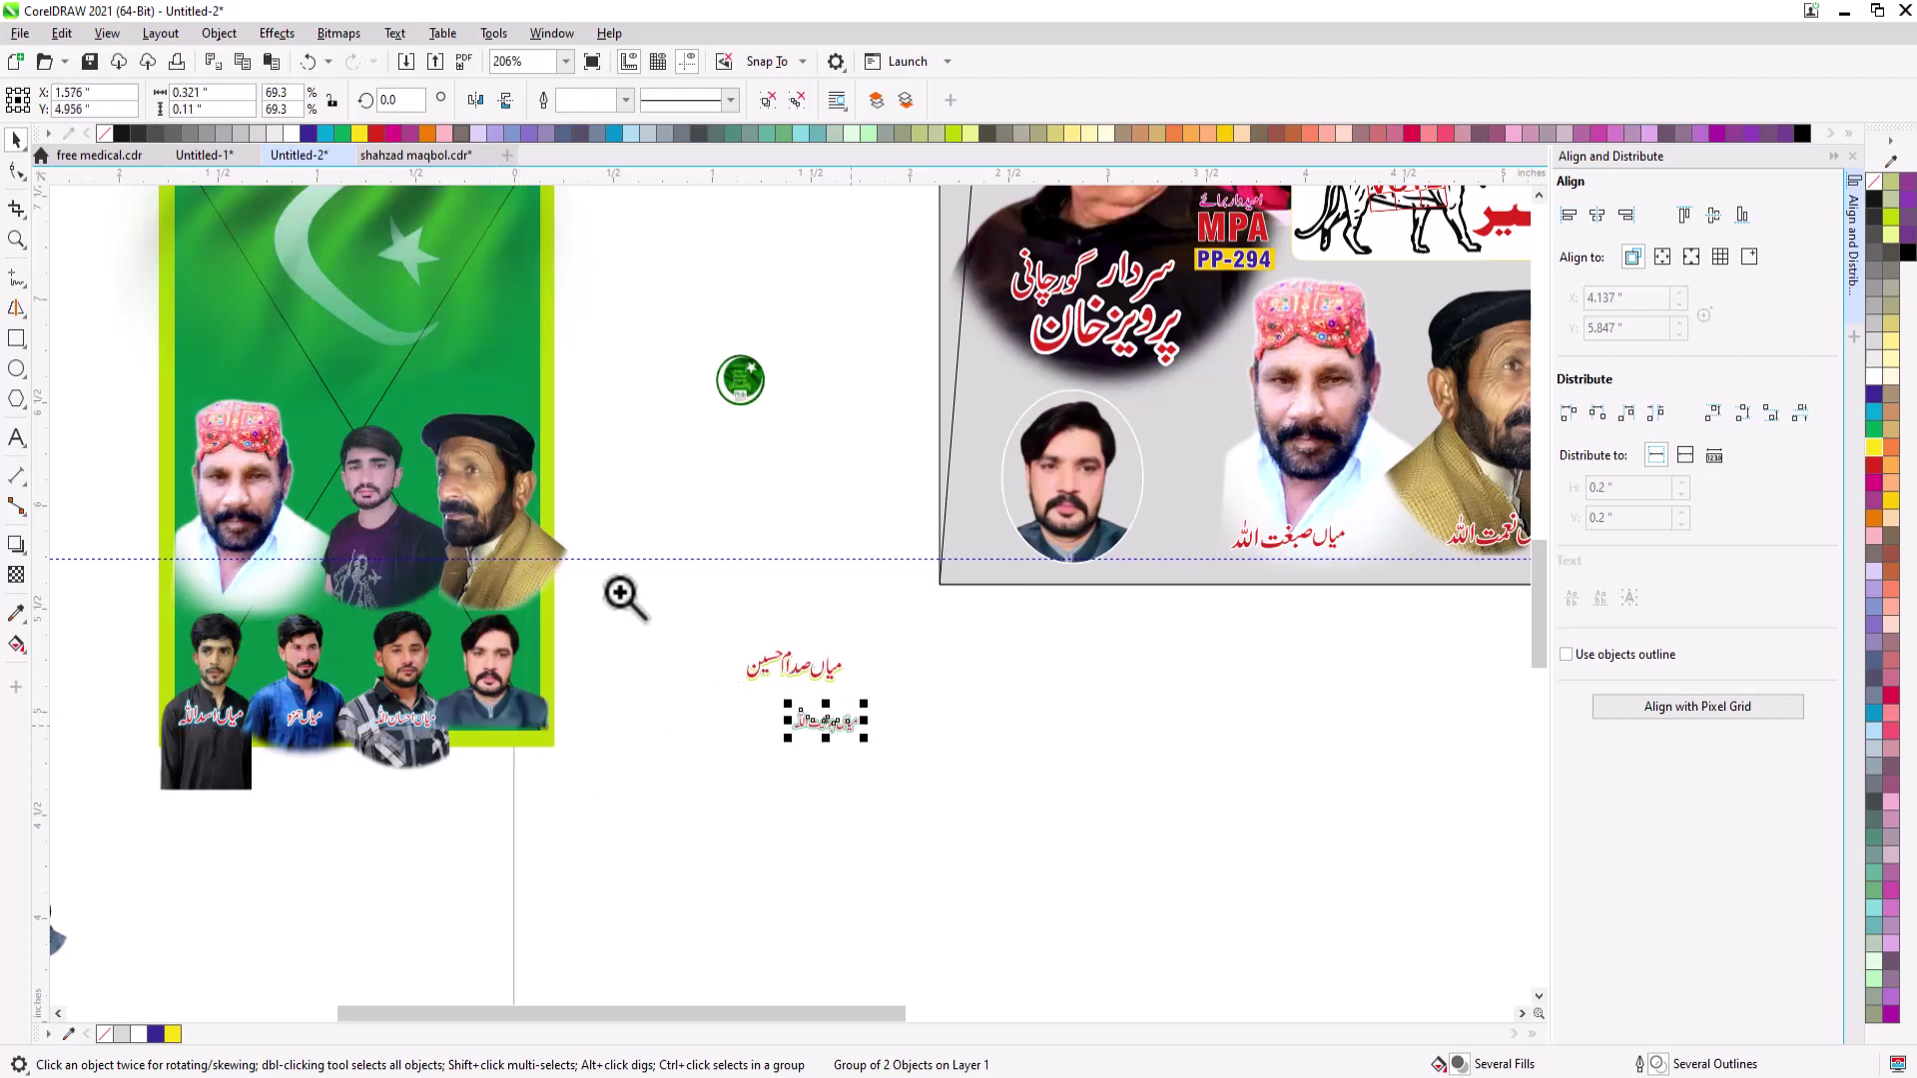
# - Ungroup the last man's name text and delete its green backing shape, and remove the lime shadow from the purple-shirted man's name
pyautogui.moveTo(629, 597); pyautogui.dragTo(670, 805)
pyautogui.hotkey('ctrl', 'u')
pyautogui.press('Escape')
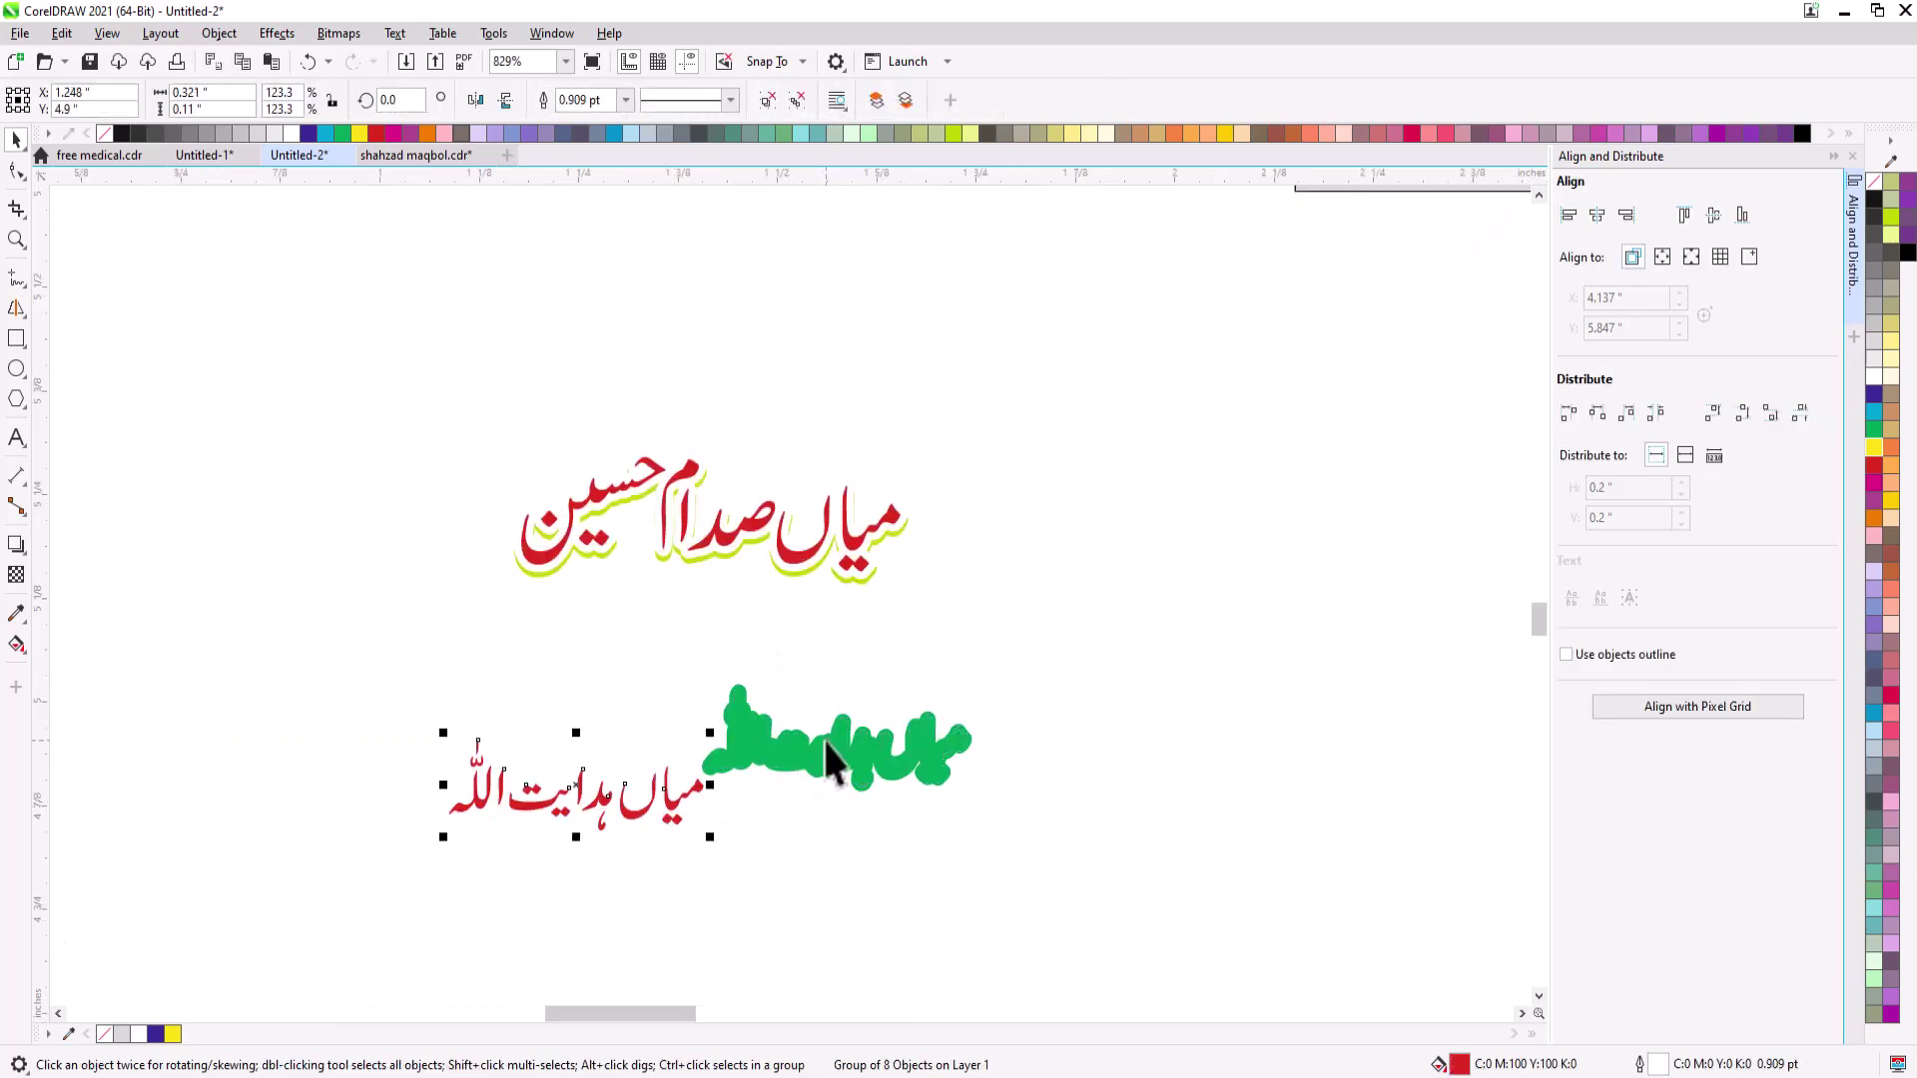
pyautogui.click(824, 740)
pyautogui.press('Delete')
pyautogui.click(845, 541)
pyautogui.moveTo(845, 541); pyautogui.dragTo(855, 631)
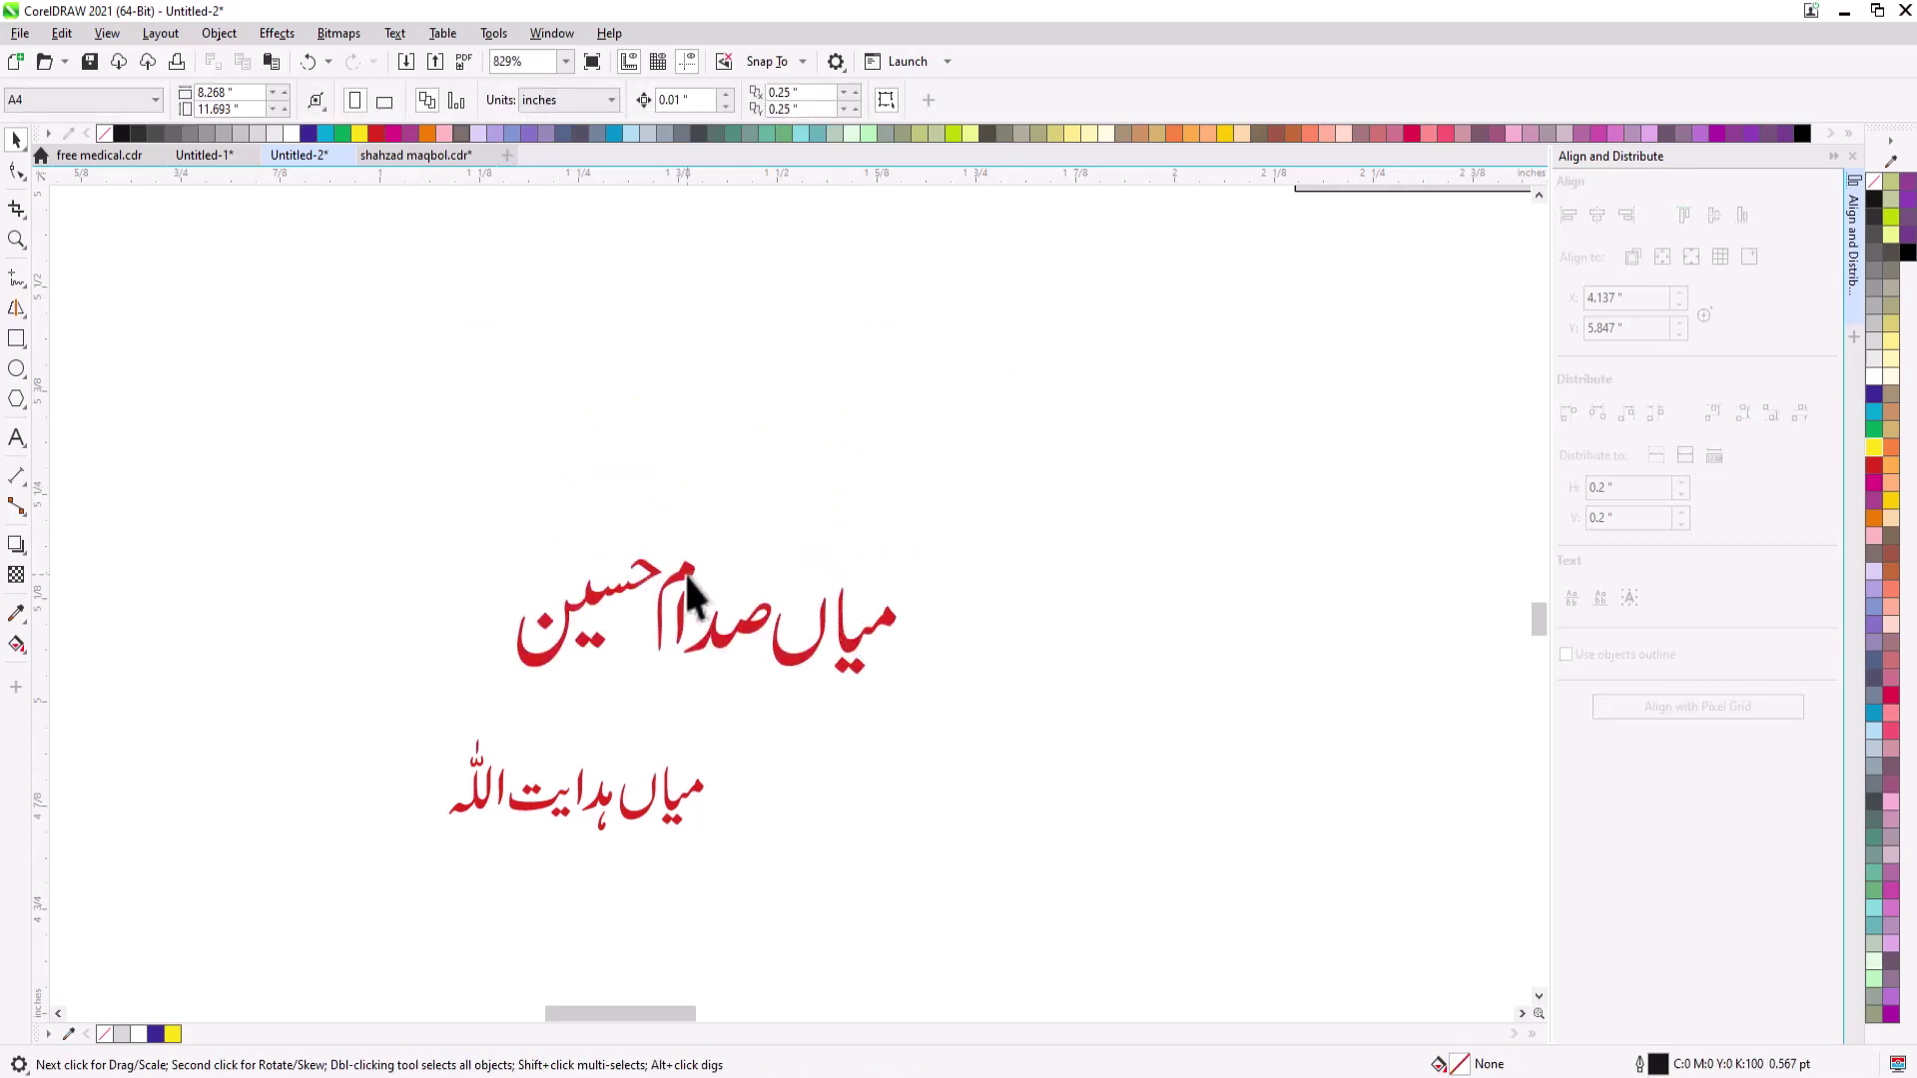
# - Bring both cleaned names beside the panel and place the purple-shirted man's name on his oval portrait, in front of the picture
pyautogui.scroll(-8, 697, 583)
pyautogui.click(699, 602)
pyautogui.moveTo(711, 614); pyautogui.dragTo(978, 599)
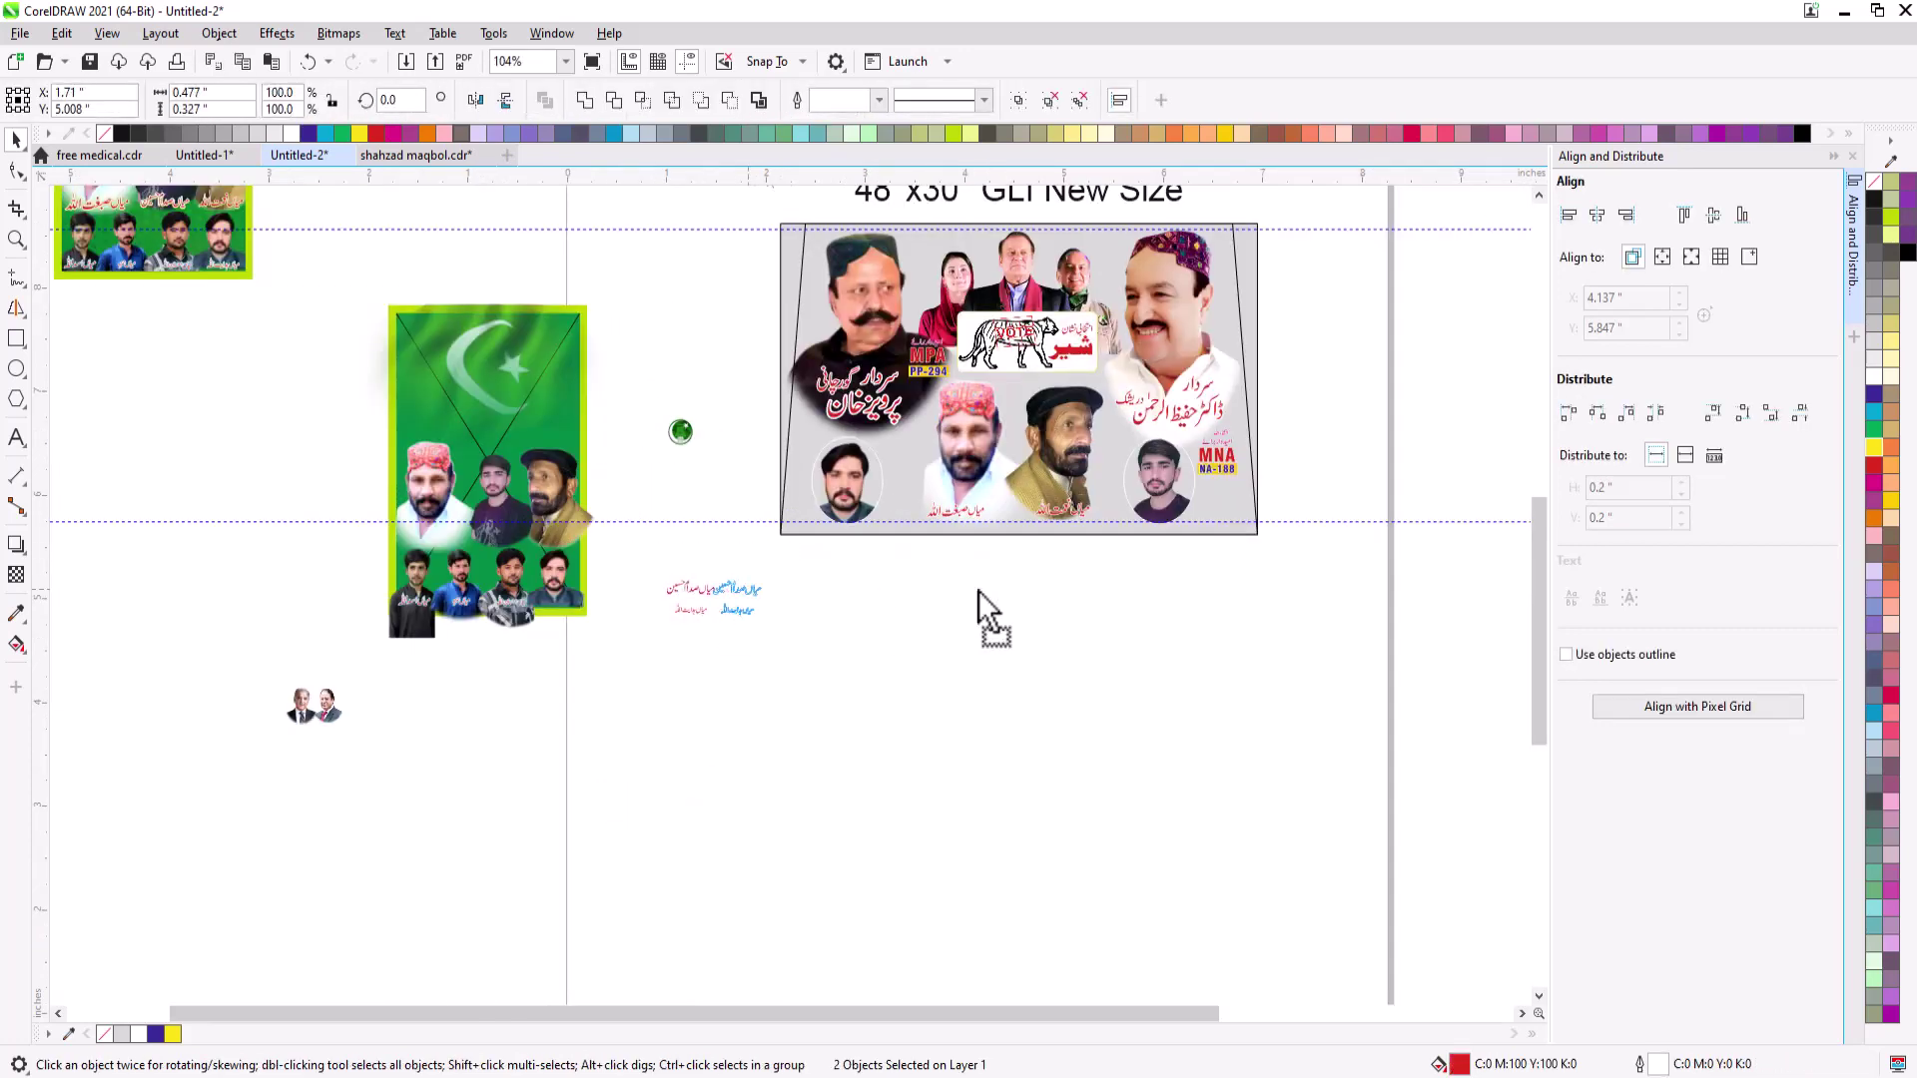
pyautogui.scroll(5, 1132, 752)
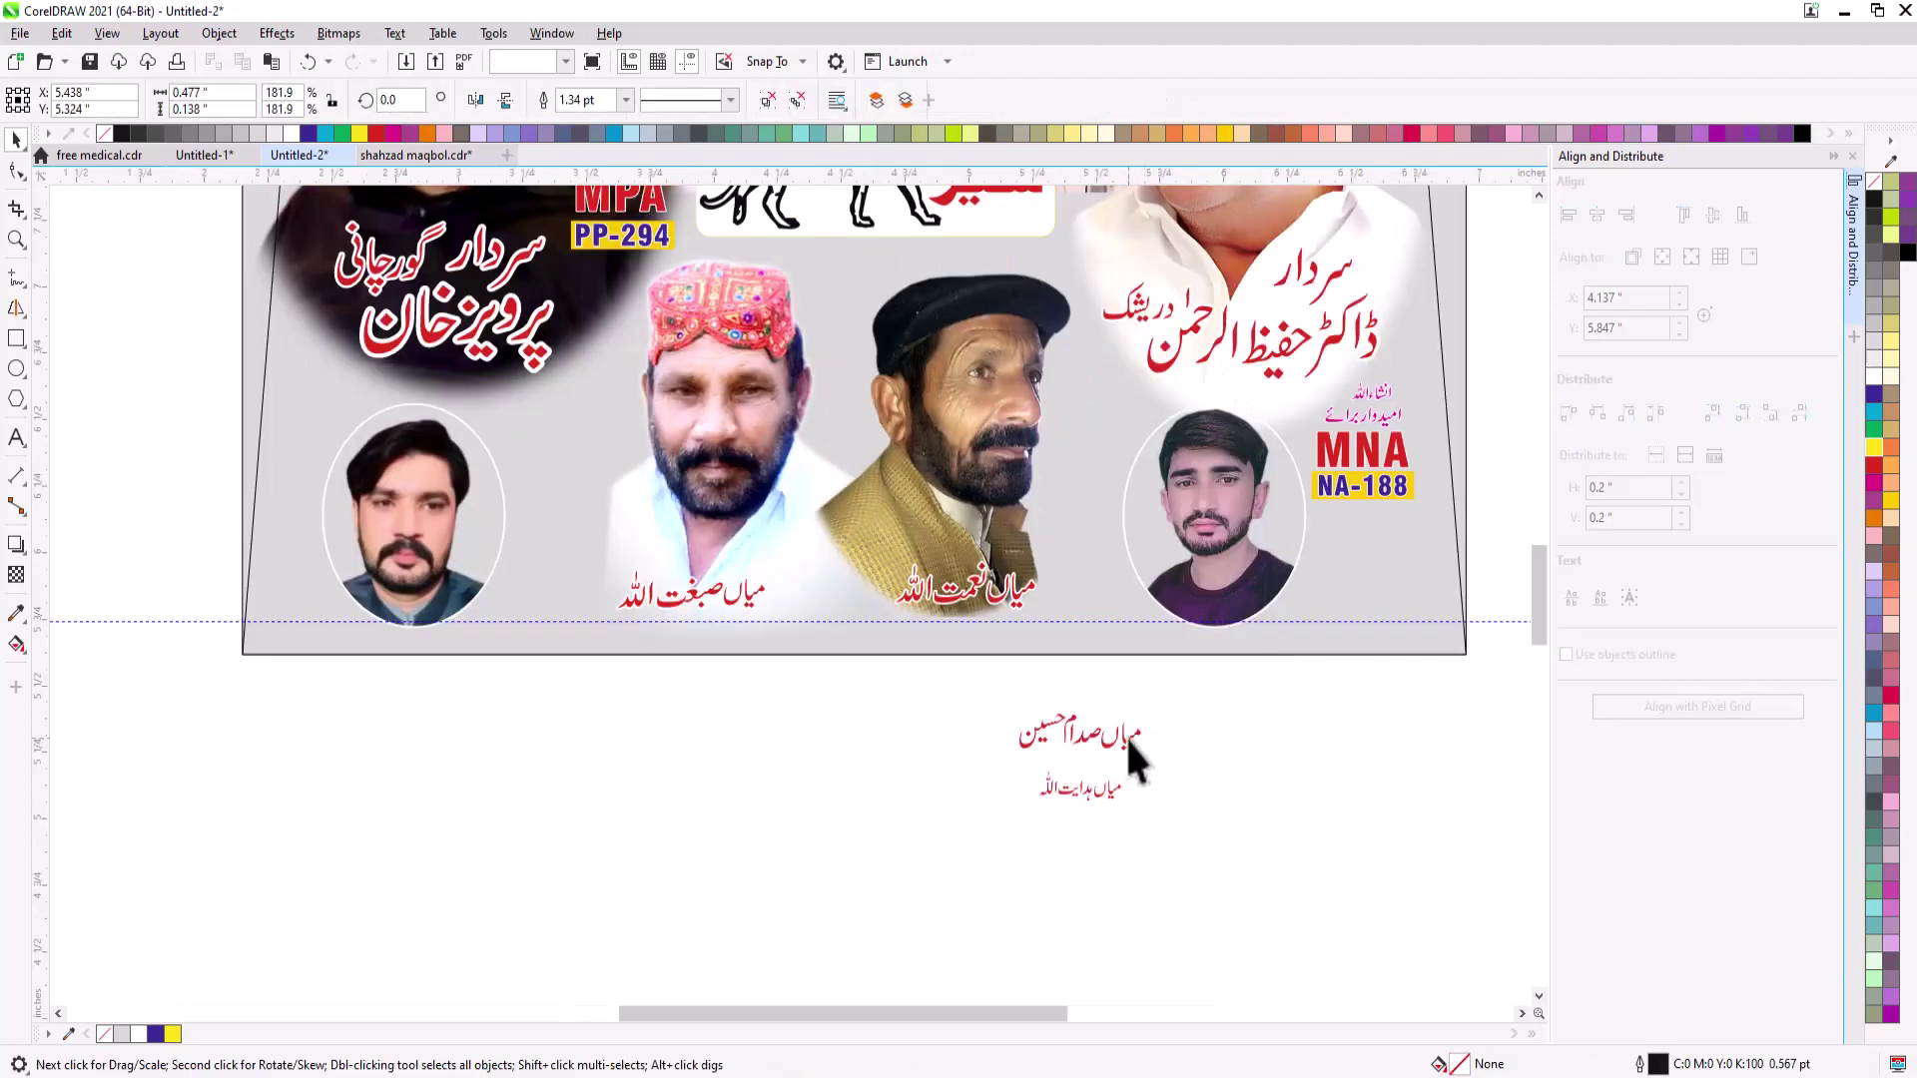
pyautogui.moveTo(1124, 734); pyautogui.dragTo(1269, 601)
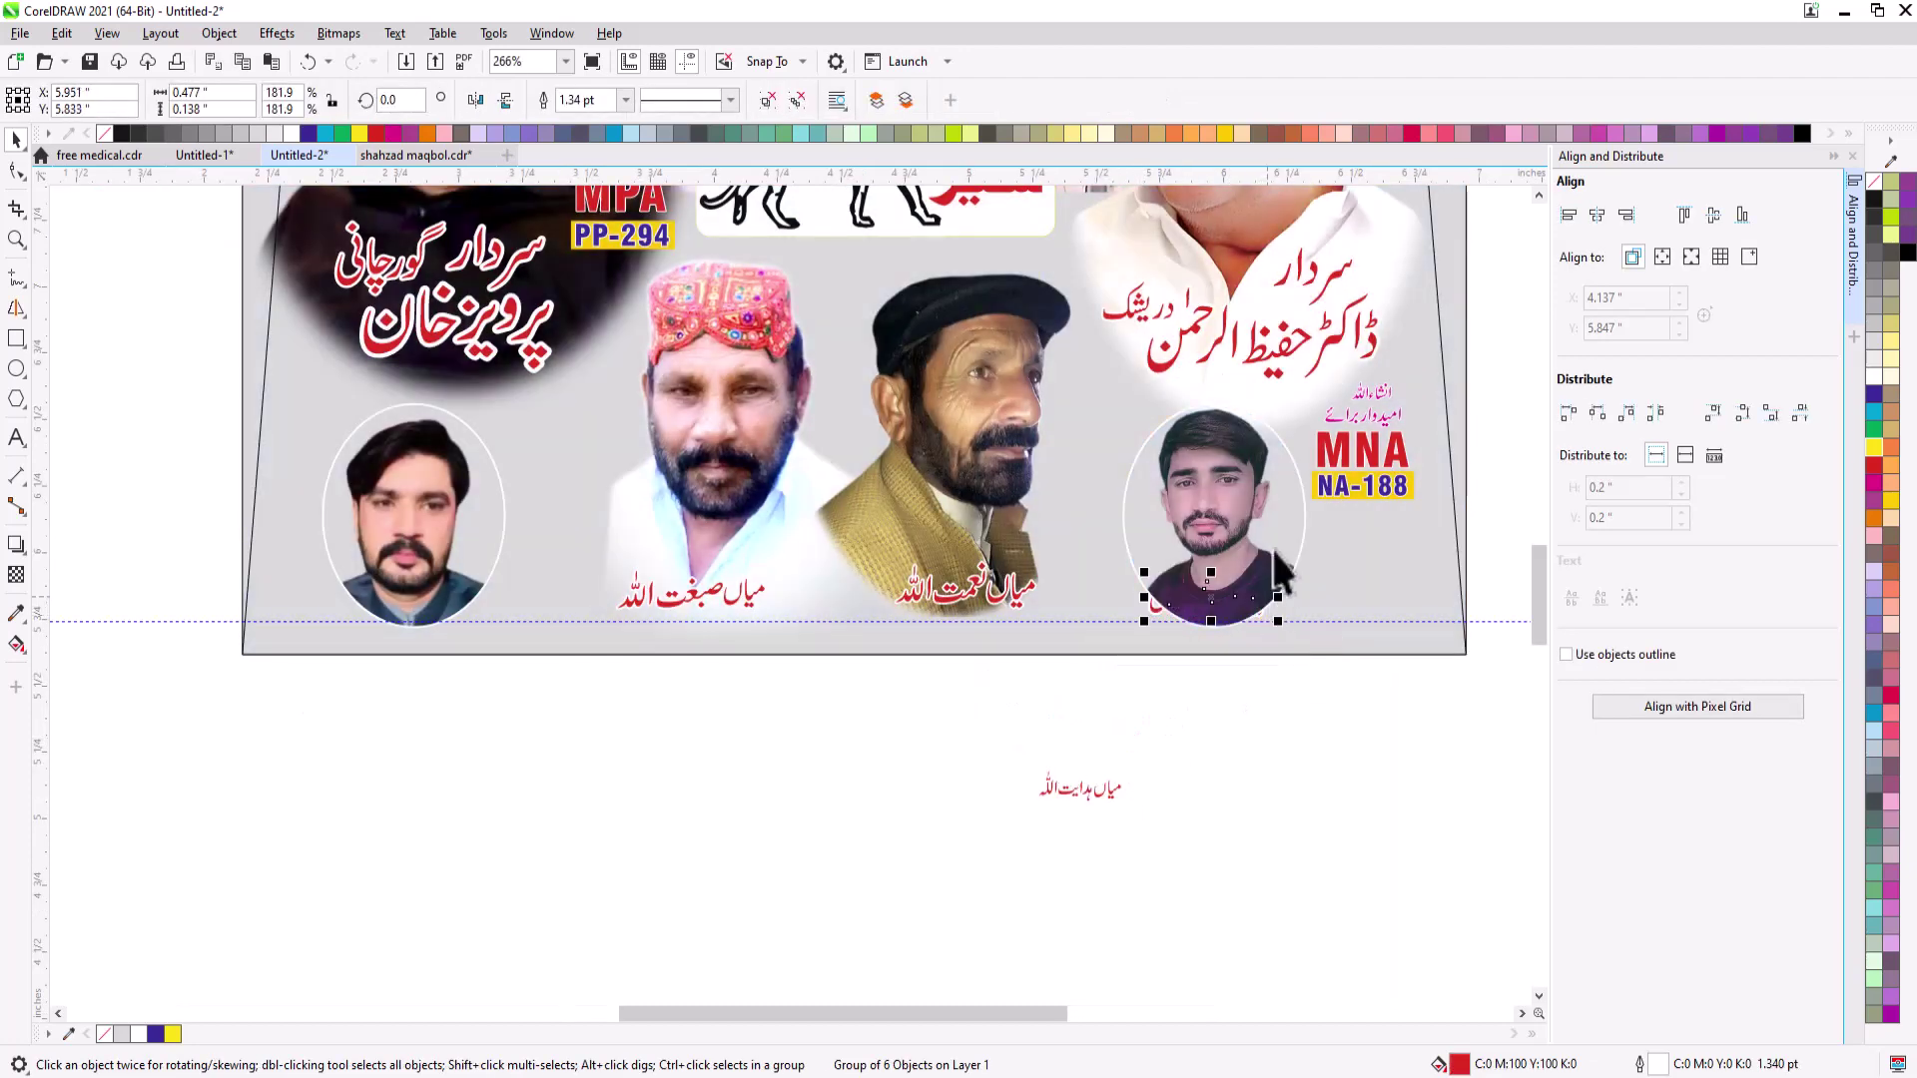
pyautogui.keyDown('shift'); pyautogui.click(1268, 556); pyautogui.keyUp('shift')
pyautogui.moveTo(1073, 545); pyautogui.dragTo(1333, 671)
pyautogui.hotkey('shift', 'pageup')
pyautogui.click(969, 705)
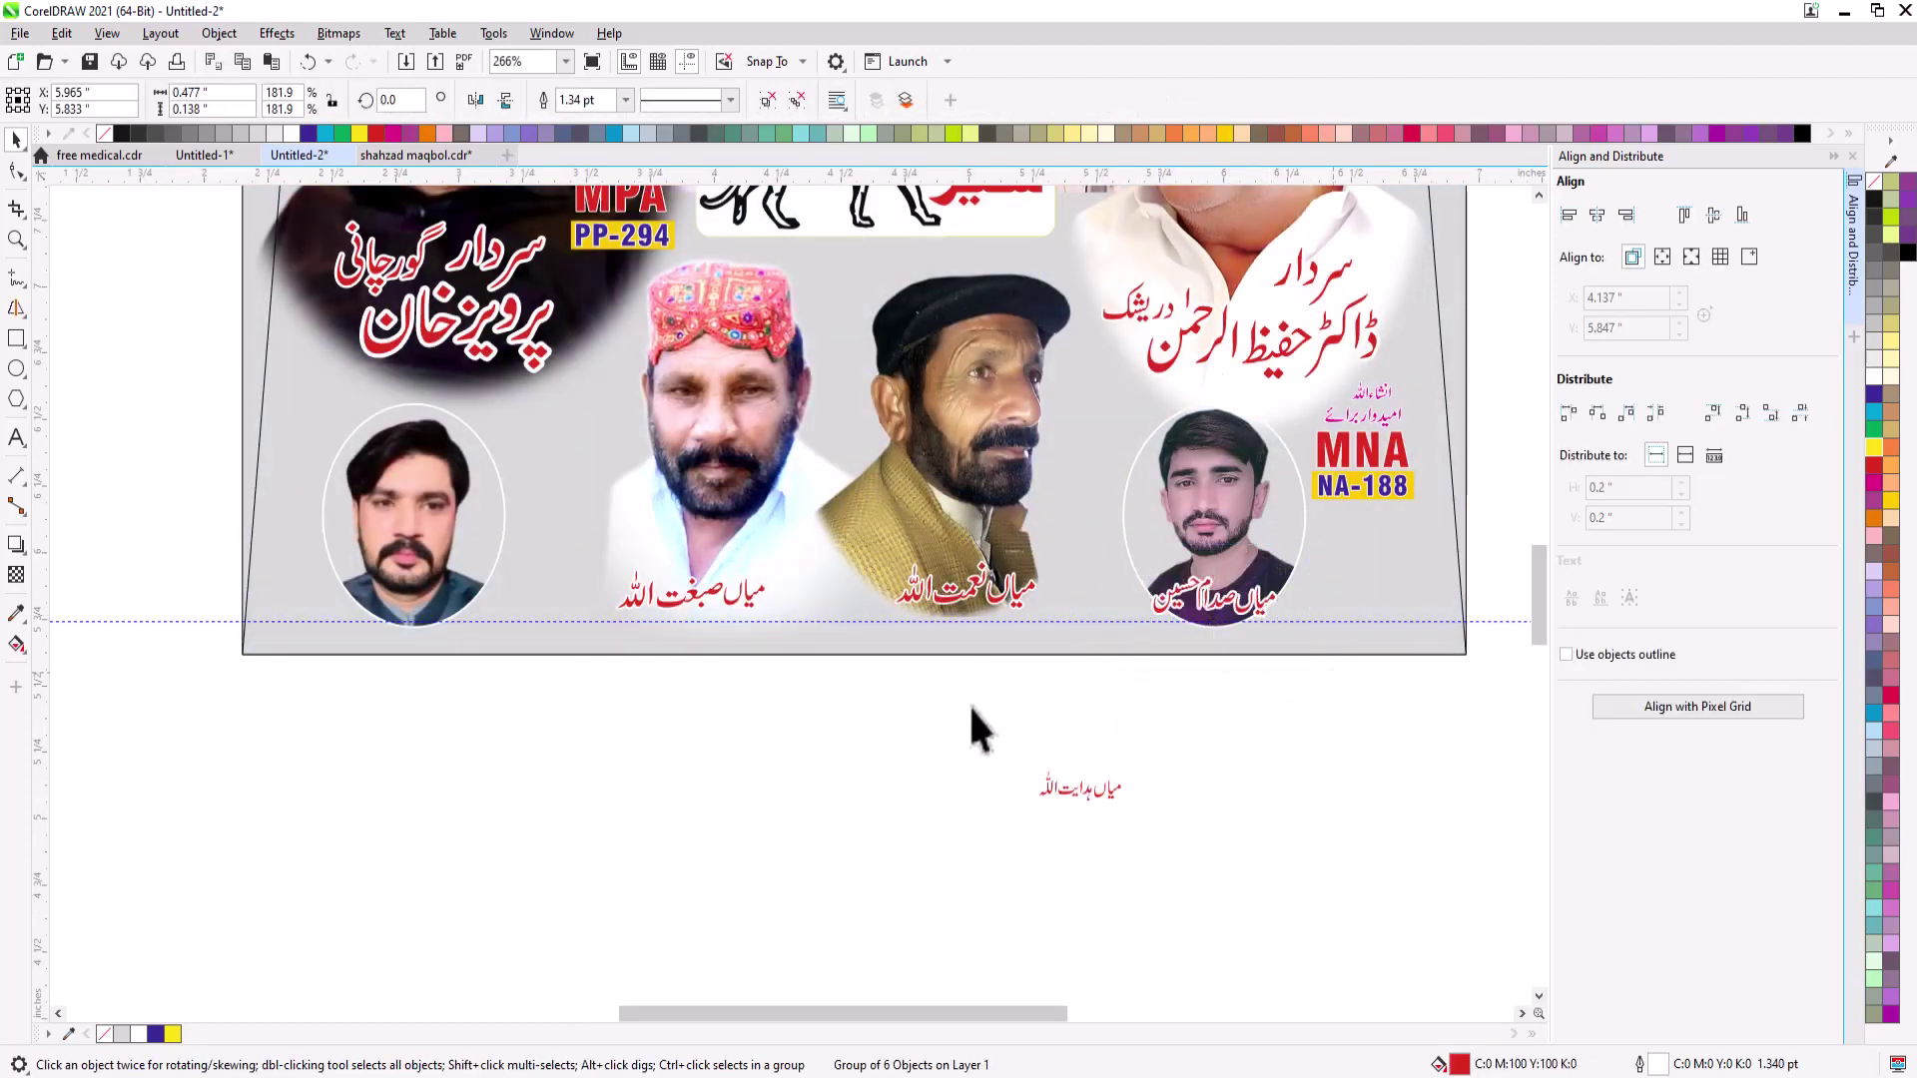
# - Move the remaining name onto the lower edge of the other oval portrait and centre it horizontally on the oval
pyautogui.moveTo(1110, 795); pyautogui.dragTo(448, 588)
pyautogui.keyDown('shift'); pyautogui.click(474, 569); pyautogui.keyUp('shift')
pyautogui.press('c')
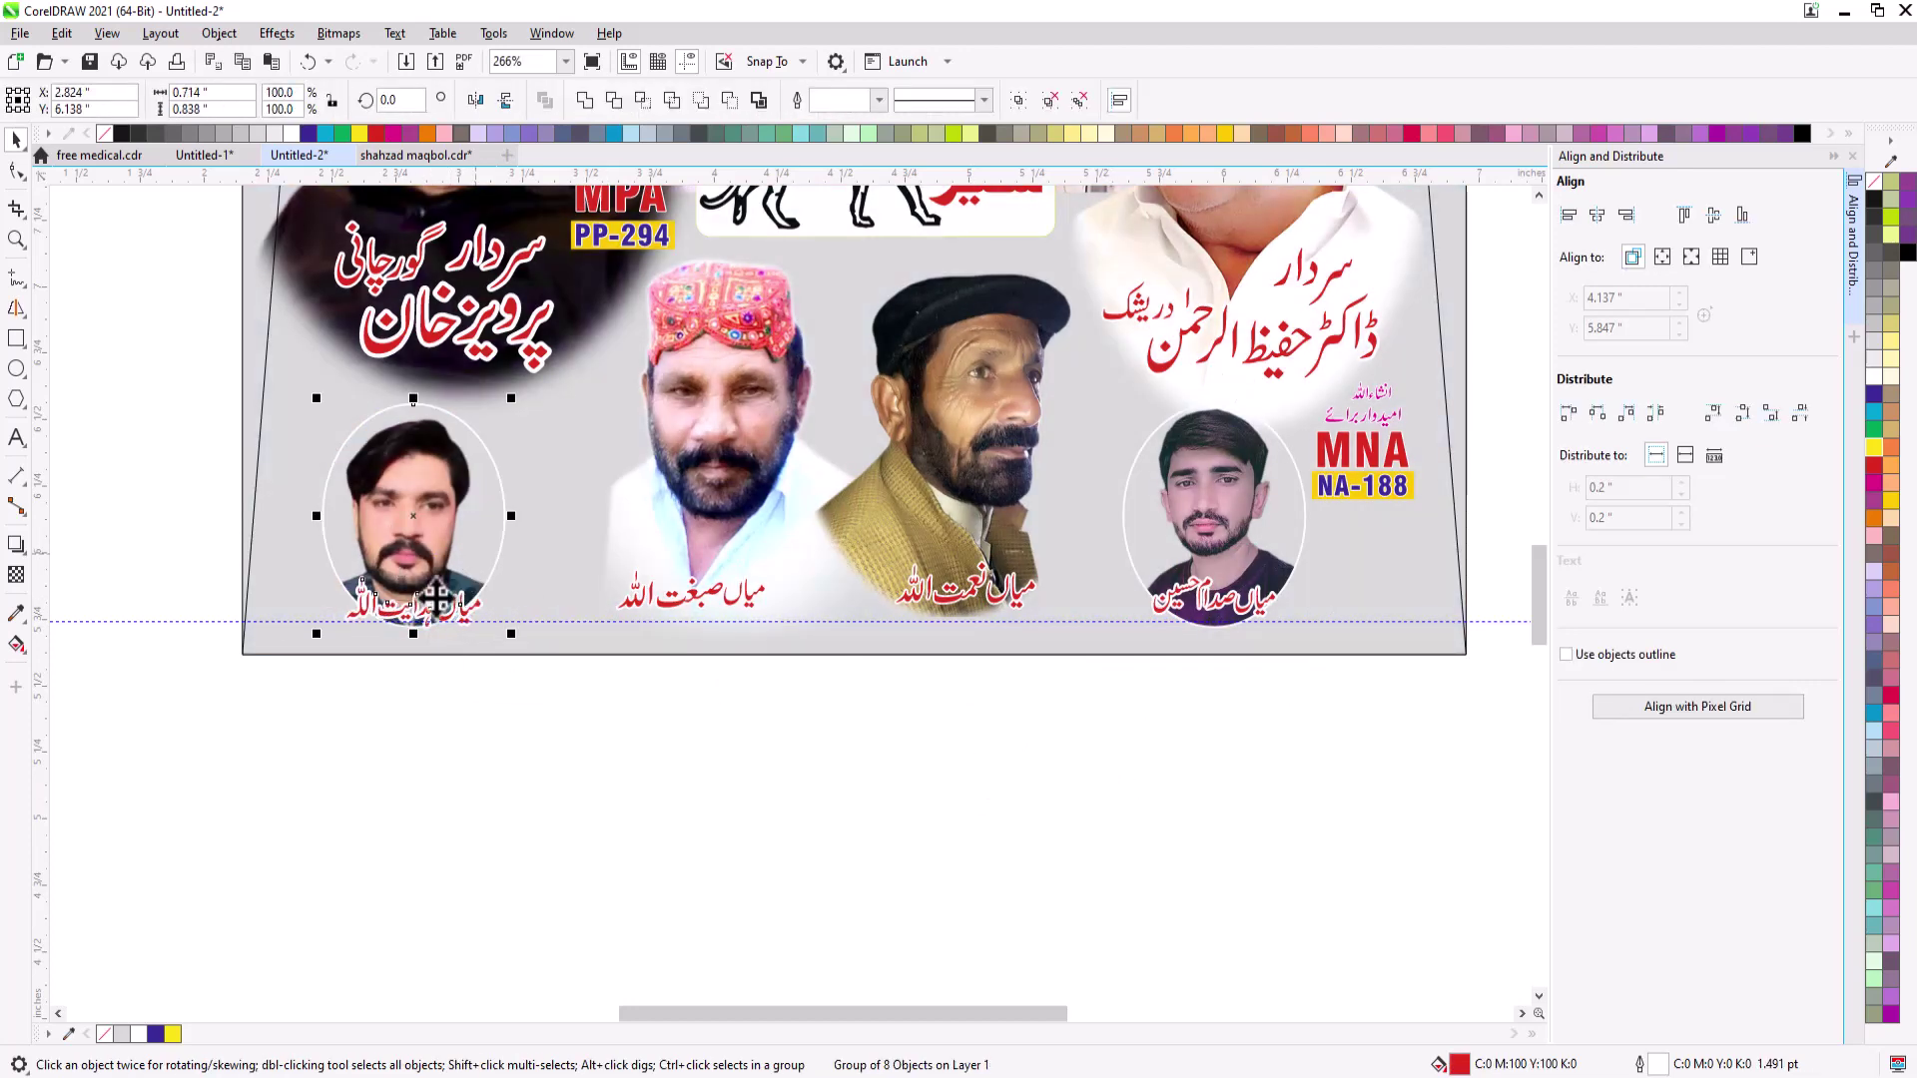
pyautogui.moveTo(562, 674); pyautogui.dragTo(559, 671)
# - Nudge the names on the two oval portraits down together so they sit at the ovals' lower edges
pyautogui.keyDown('shift'); pyautogui.click(1212, 604); pyautogui.keyUp('shift')
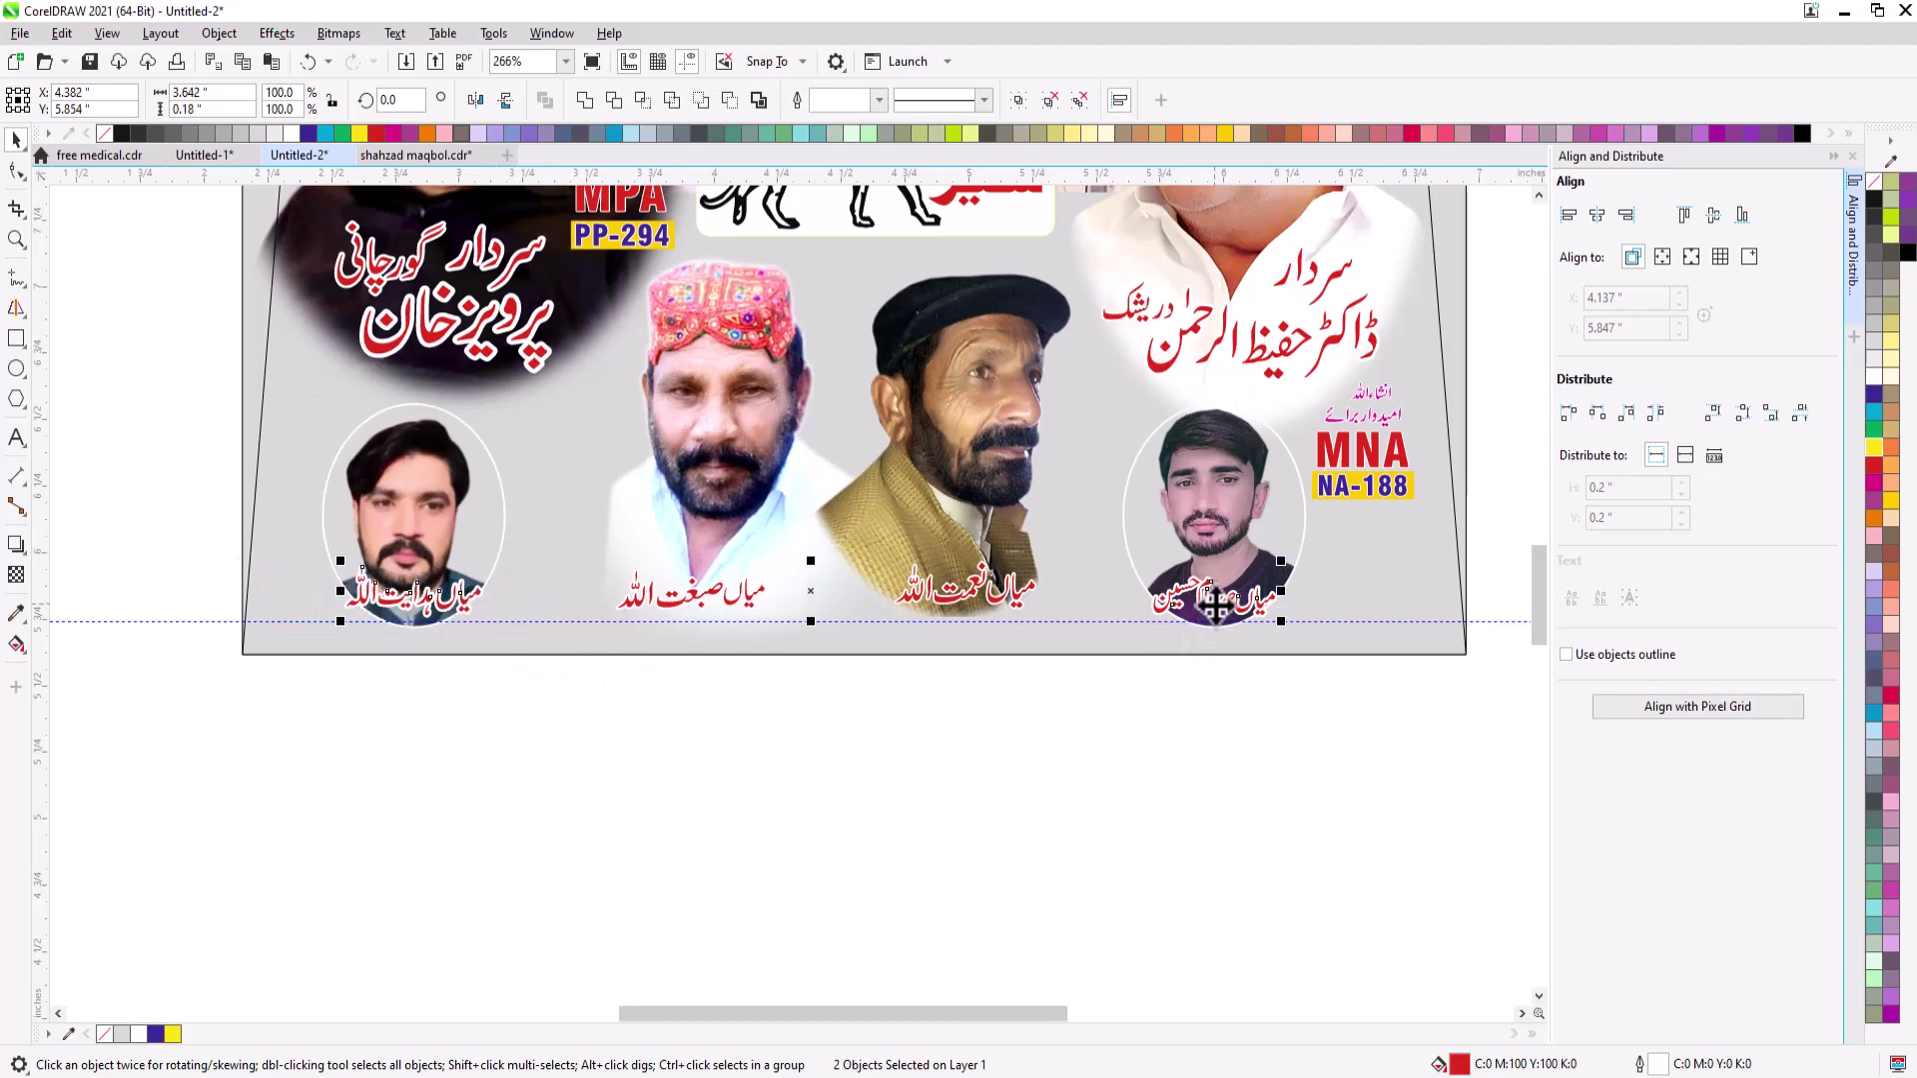
pyautogui.press('Down')
pyautogui.press('Down')
pyautogui.press('Down')
pyautogui.press('Down')
pyautogui.press('Down')
pyautogui.press('Down')
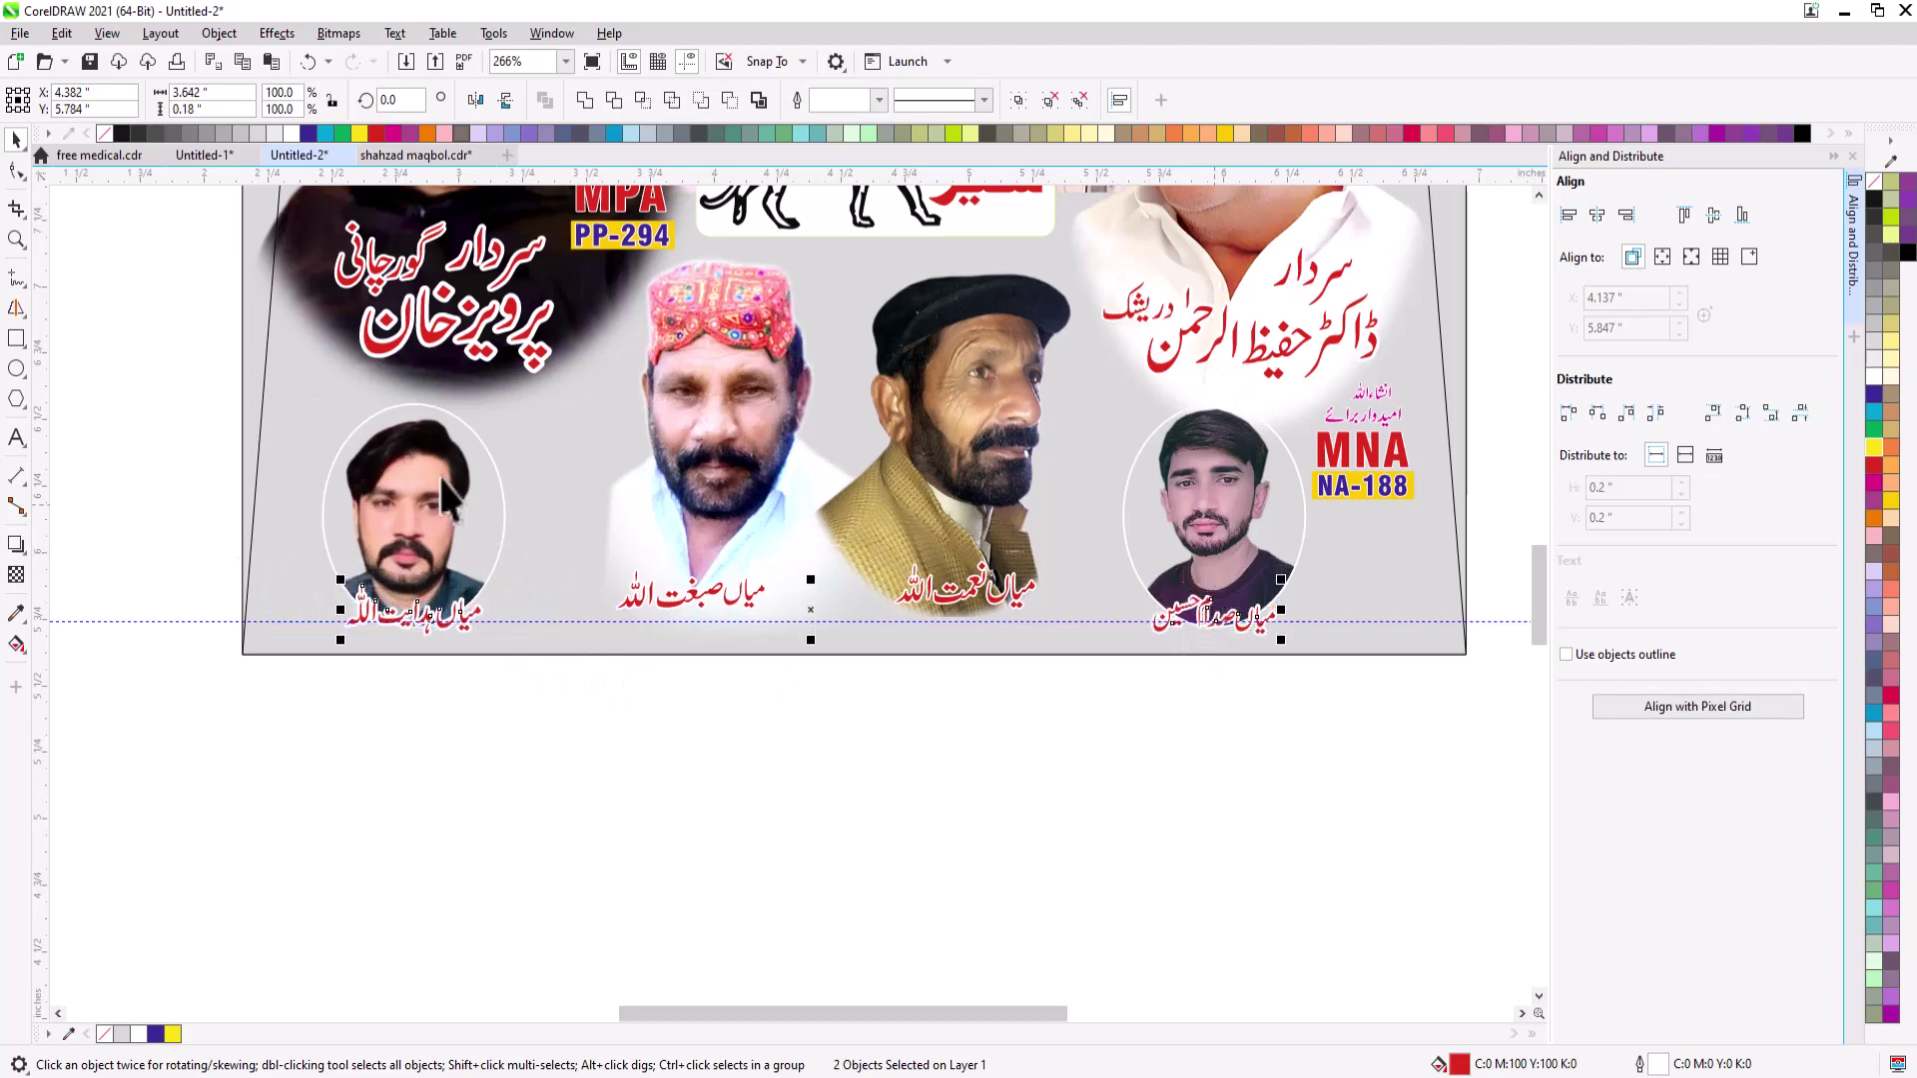
pyautogui.click(438, 475)
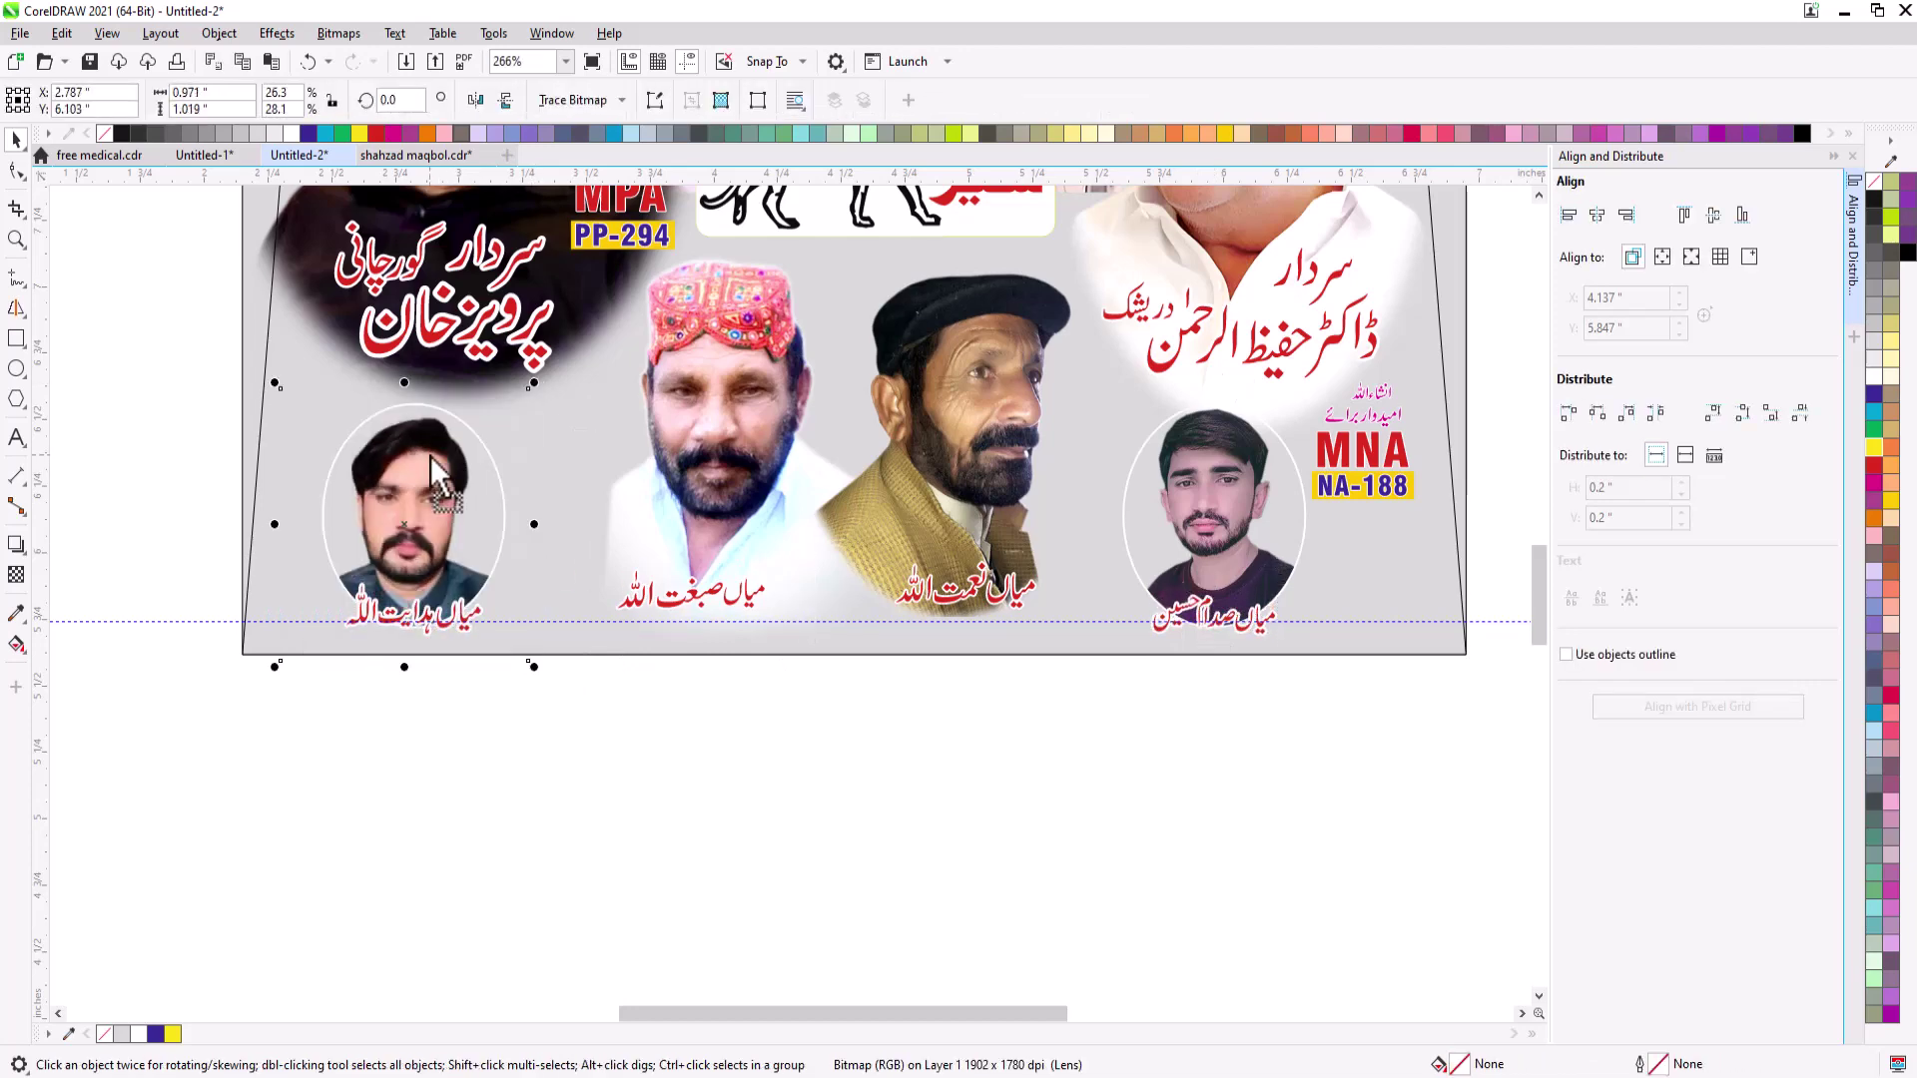
pyautogui.press('Escape')
# - Move the round party logo and the crescent flag picture onto empty space above the green poster
pyautogui.scroll(-2, 926, 649)
pyautogui.click(693, 585)
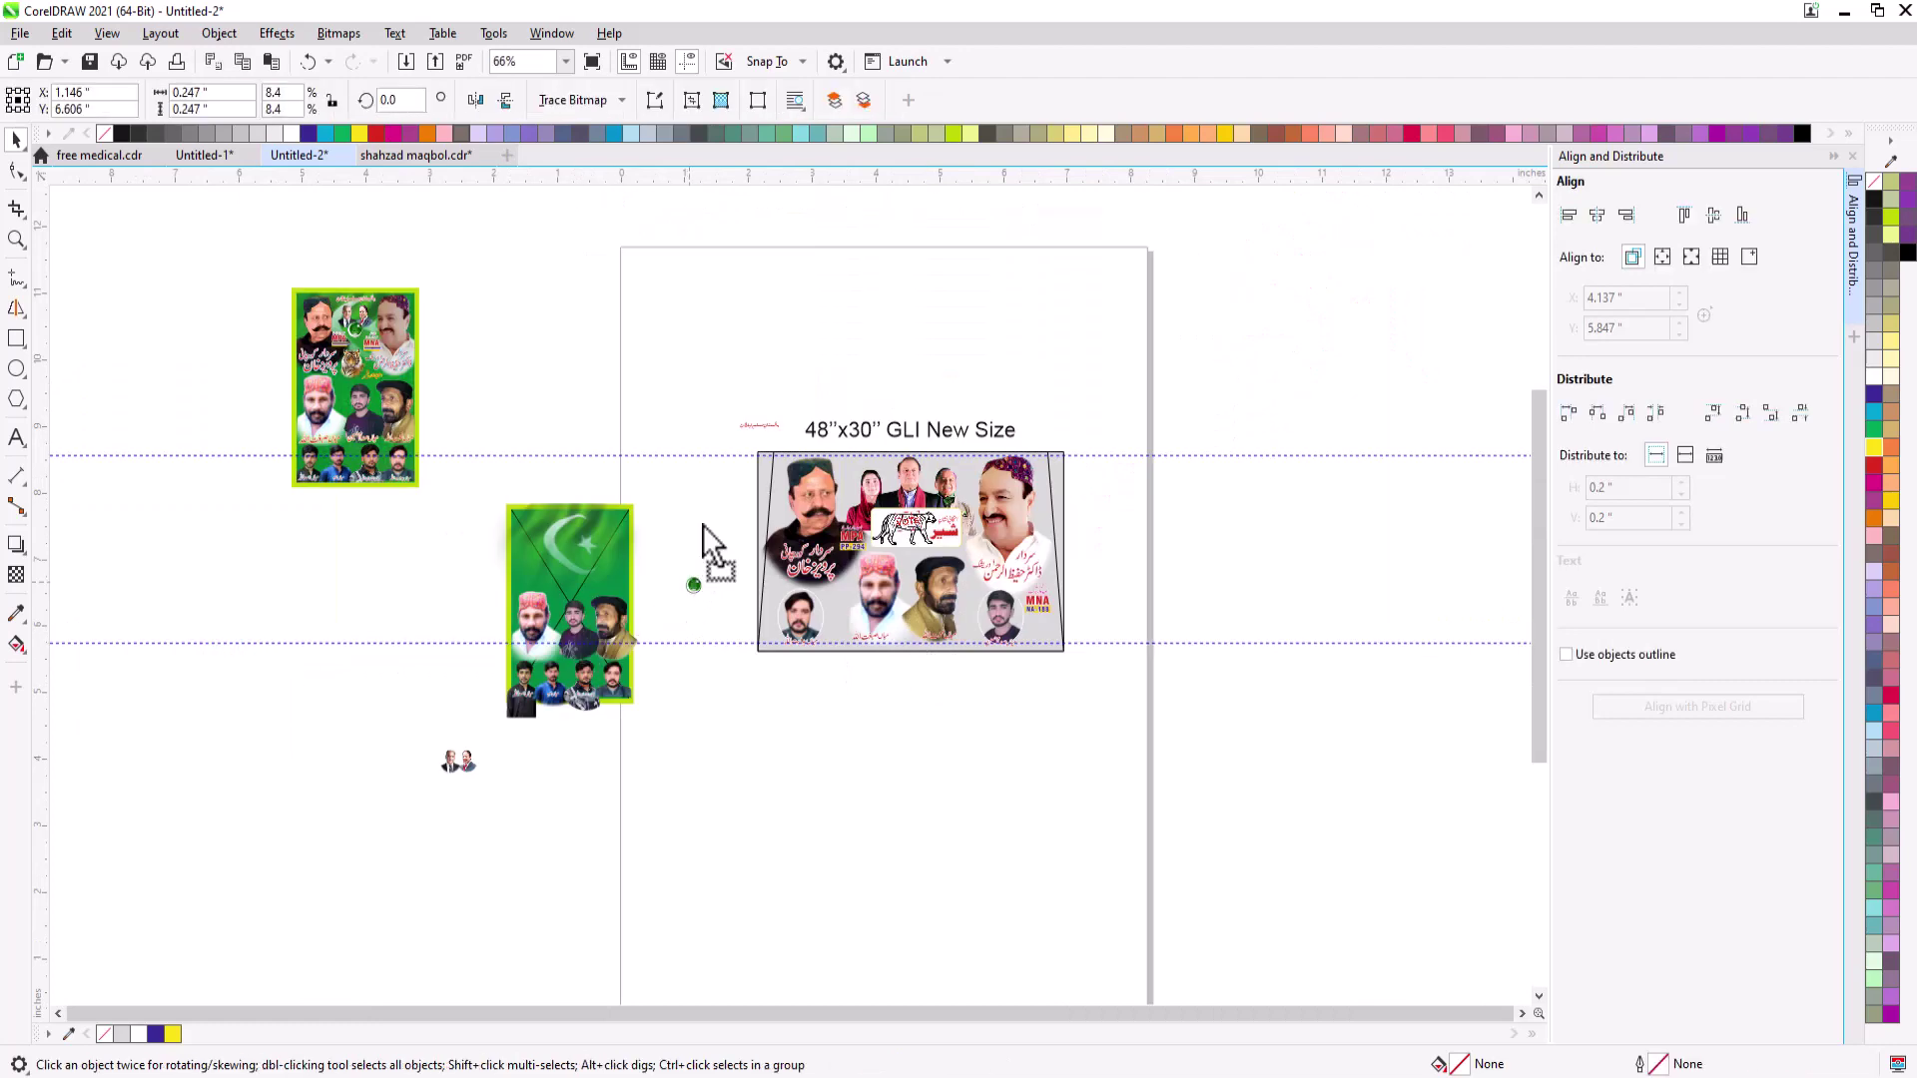
pyautogui.moveTo(577, 534); pyautogui.dragTo(623, 395)
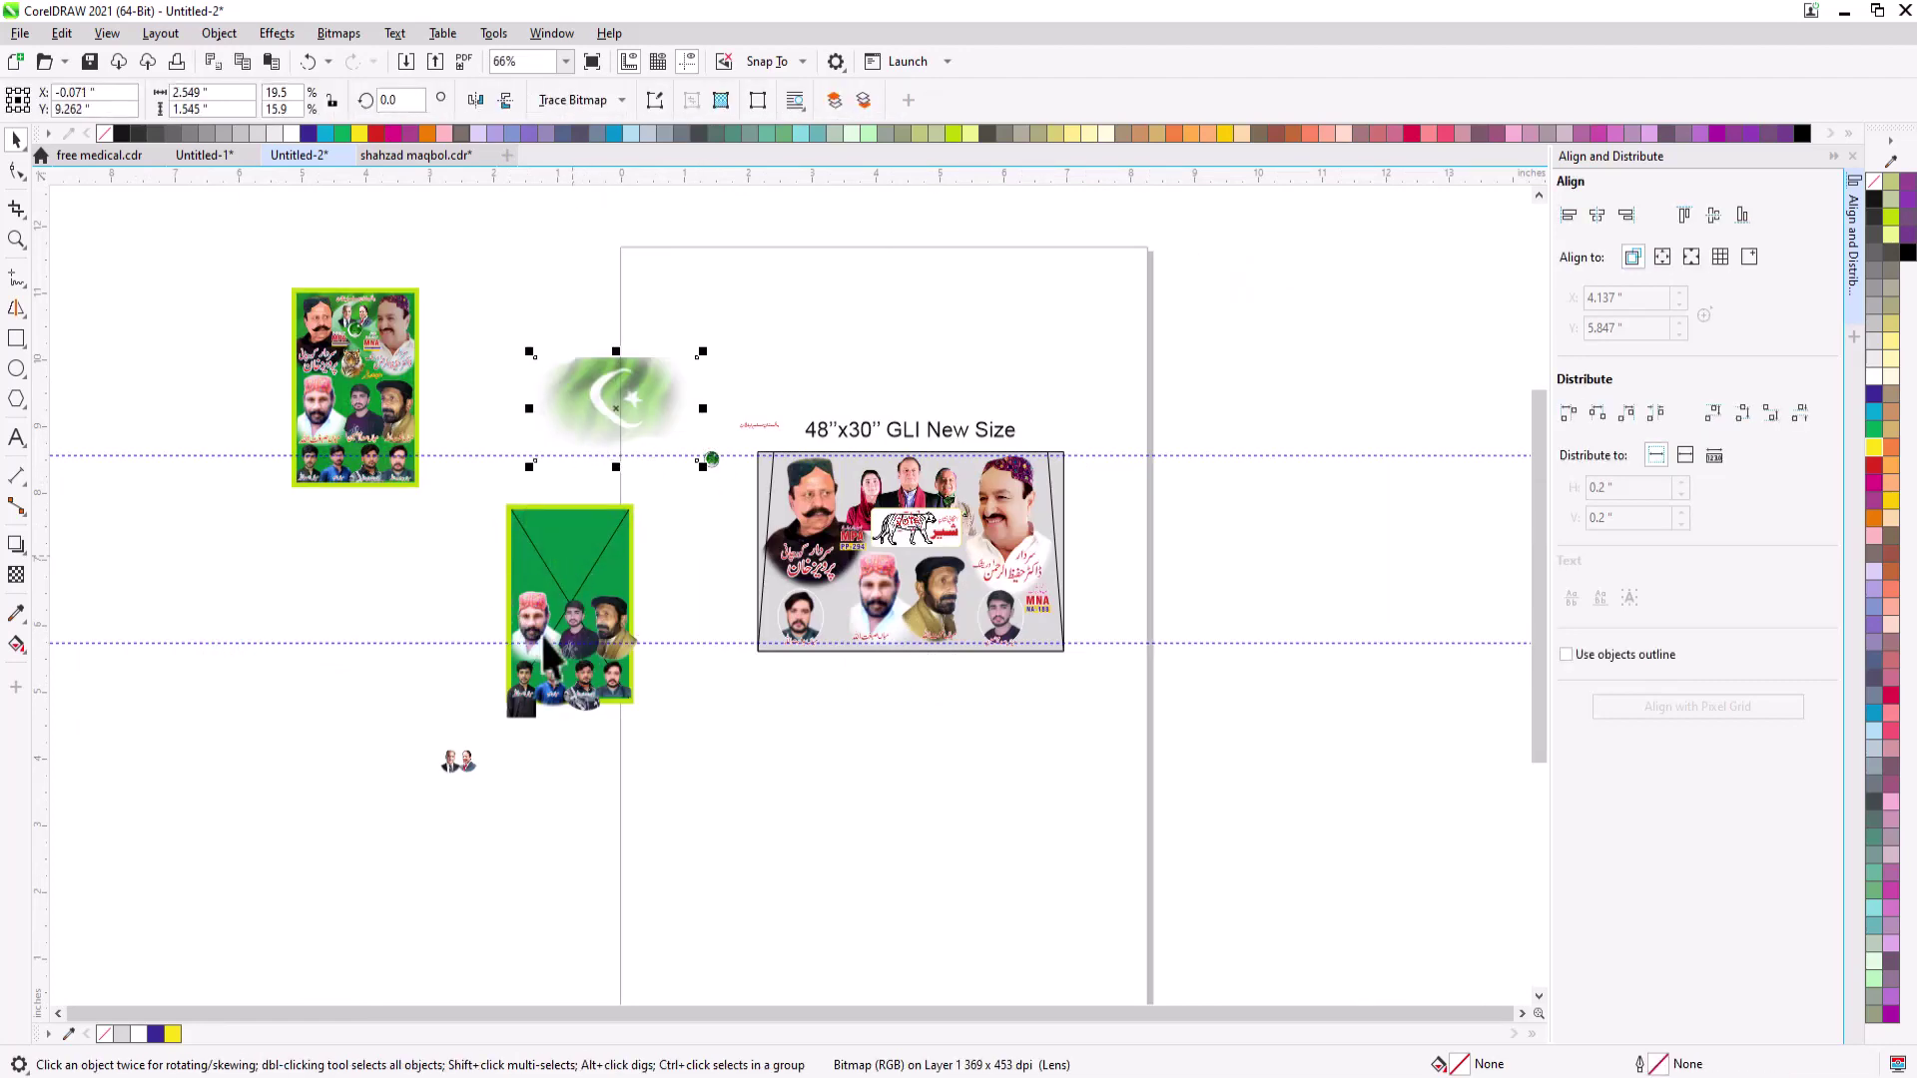
# - Delete the leftover green poster artwork, the reference poster and the loose two-leaders picture
pyautogui.press('Delete')
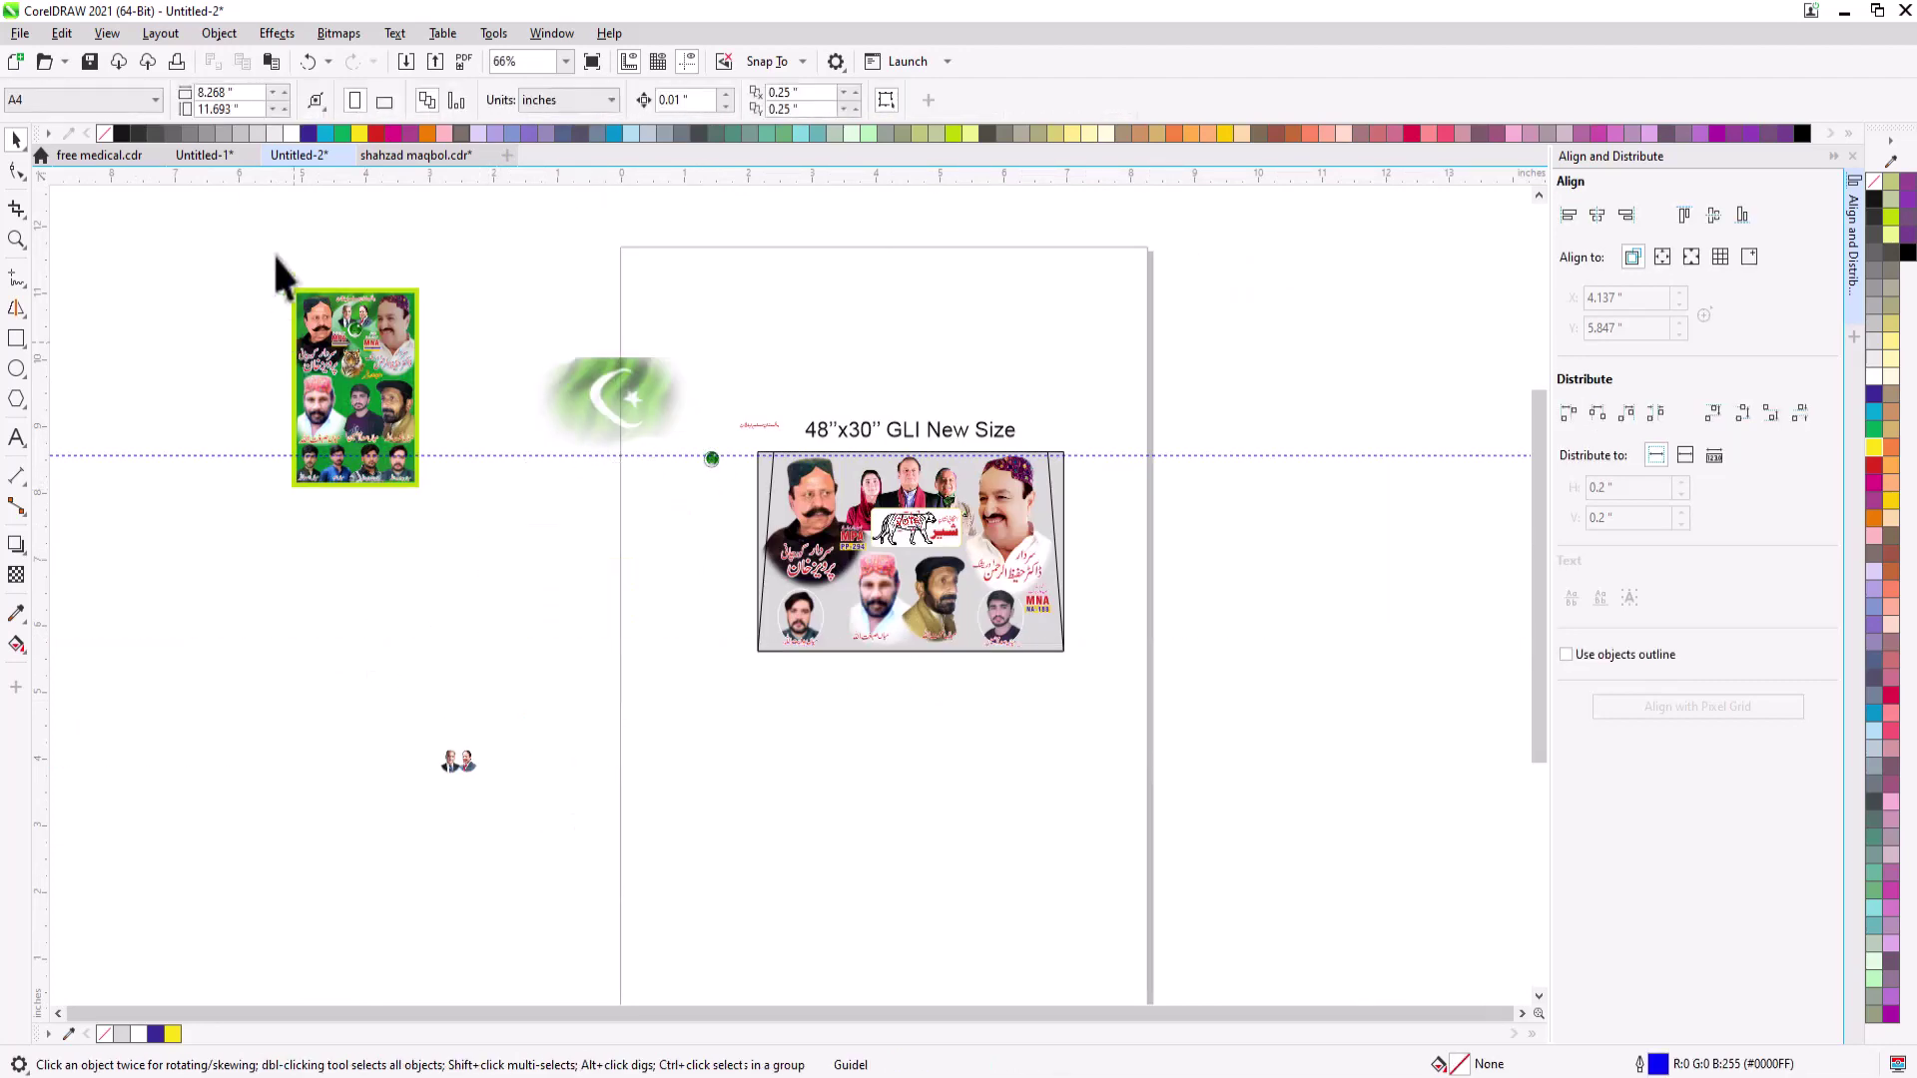
pyautogui.moveTo(283, 282); pyautogui.dragTo(484, 599)
pyautogui.press('Delete')
pyautogui.press('Delete')
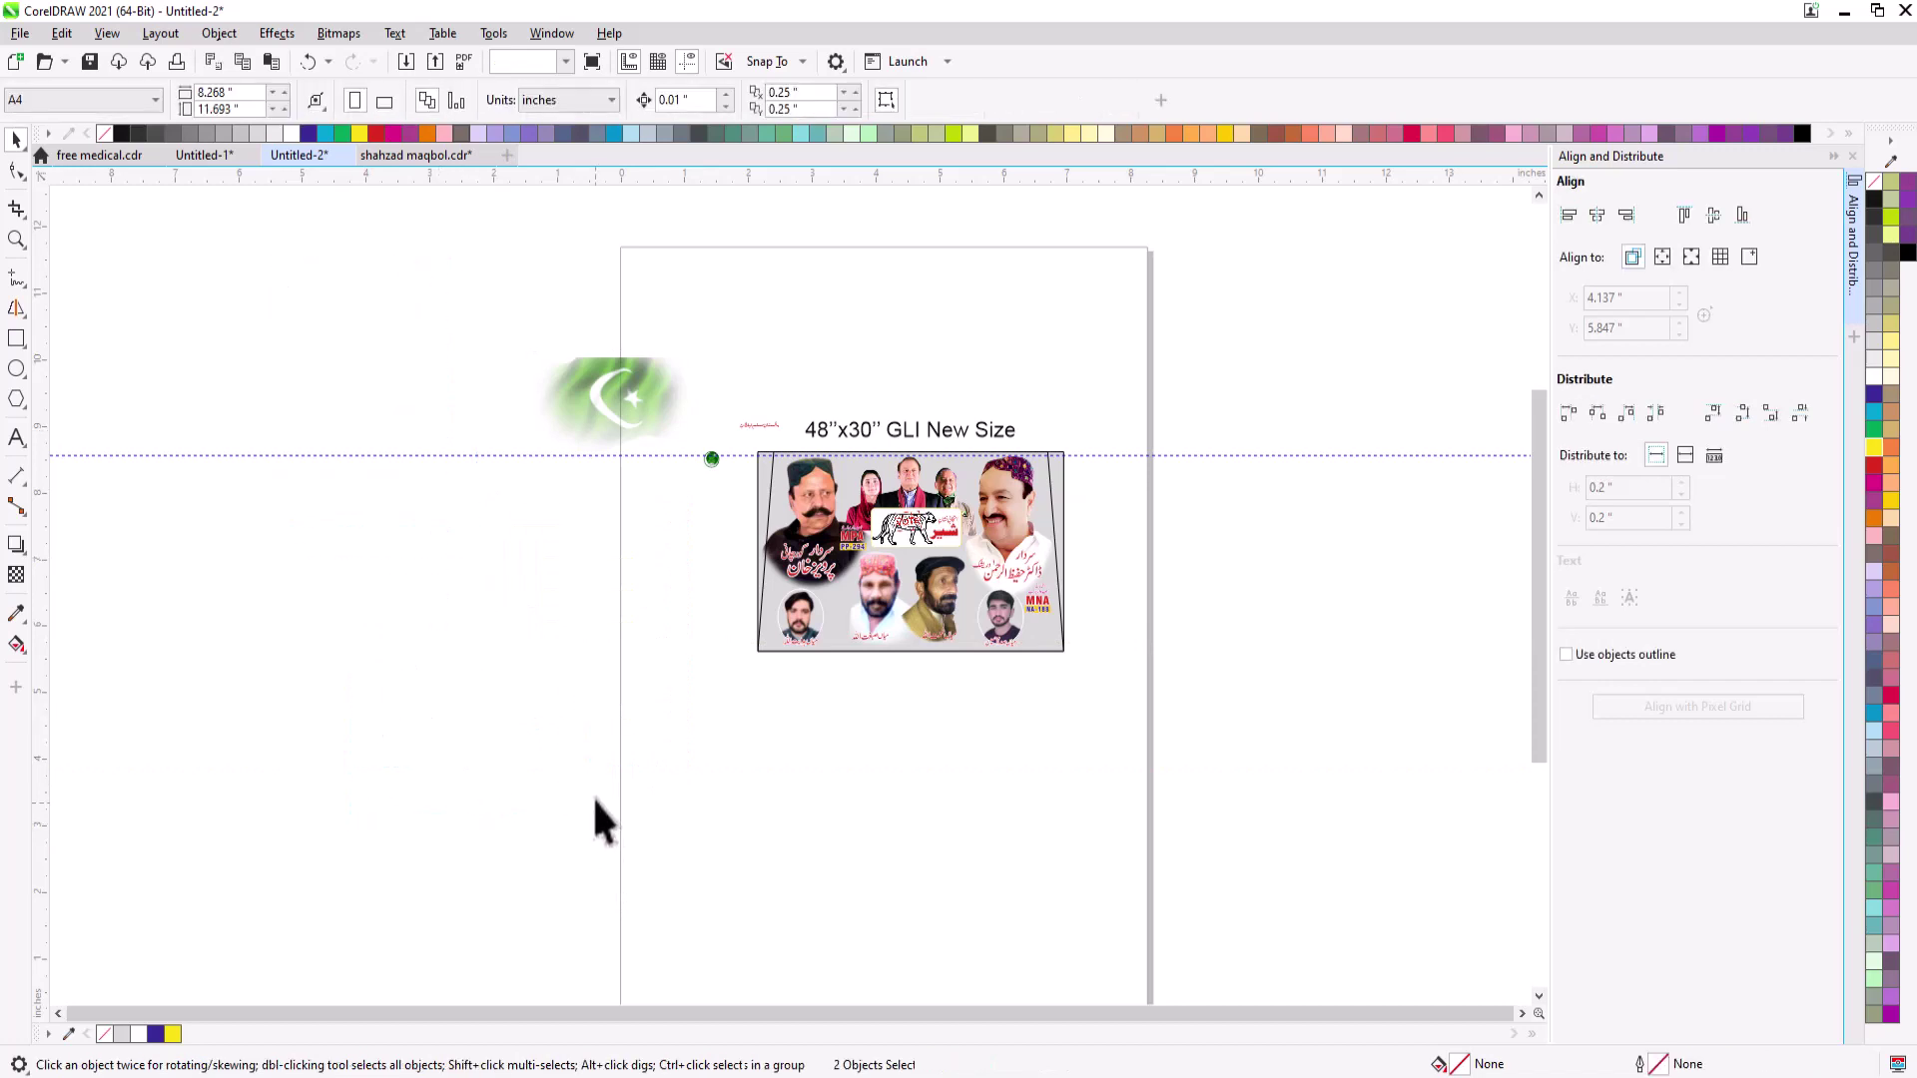
# - Shrink the crescent flag picture to about 1.8 inches wide and place it beside the panel
pyautogui.press('F4')
pyautogui.moveTo(419, 473); pyautogui.dragTo(589, 571)
pyautogui.moveTo(616, 505); pyautogui.dragTo(639, 548)
pyautogui.moveTo(431, 577); pyautogui.dragTo(534, 546)
pyautogui.scroll(-1, 596, 514)
# - Apply a vertical fountain fill to the panel background, running from green at the upper edge to lime at the lower edge
pyautogui.press('F2')
pyautogui.moveTo(391, 427); pyautogui.dragTo(1160, 781)
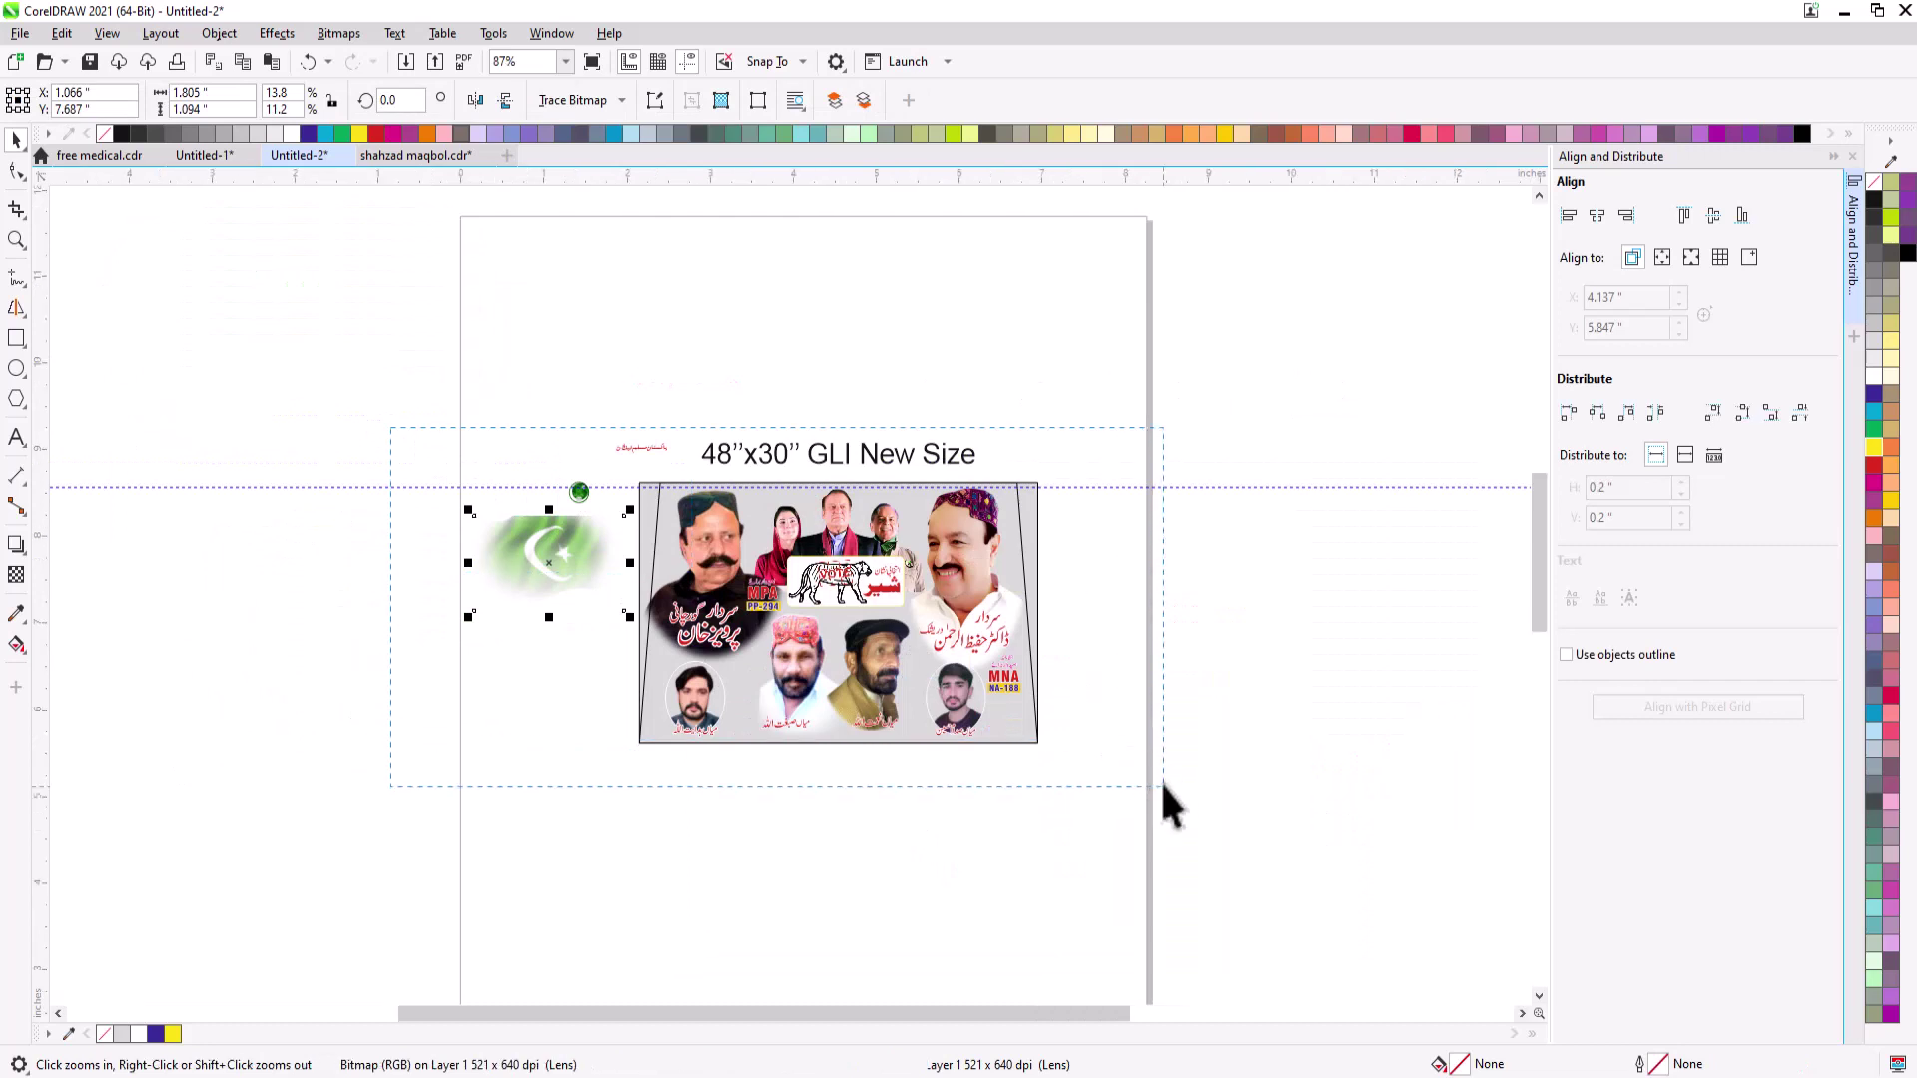
pyautogui.click(1285, 445)
pyautogui.press('g')
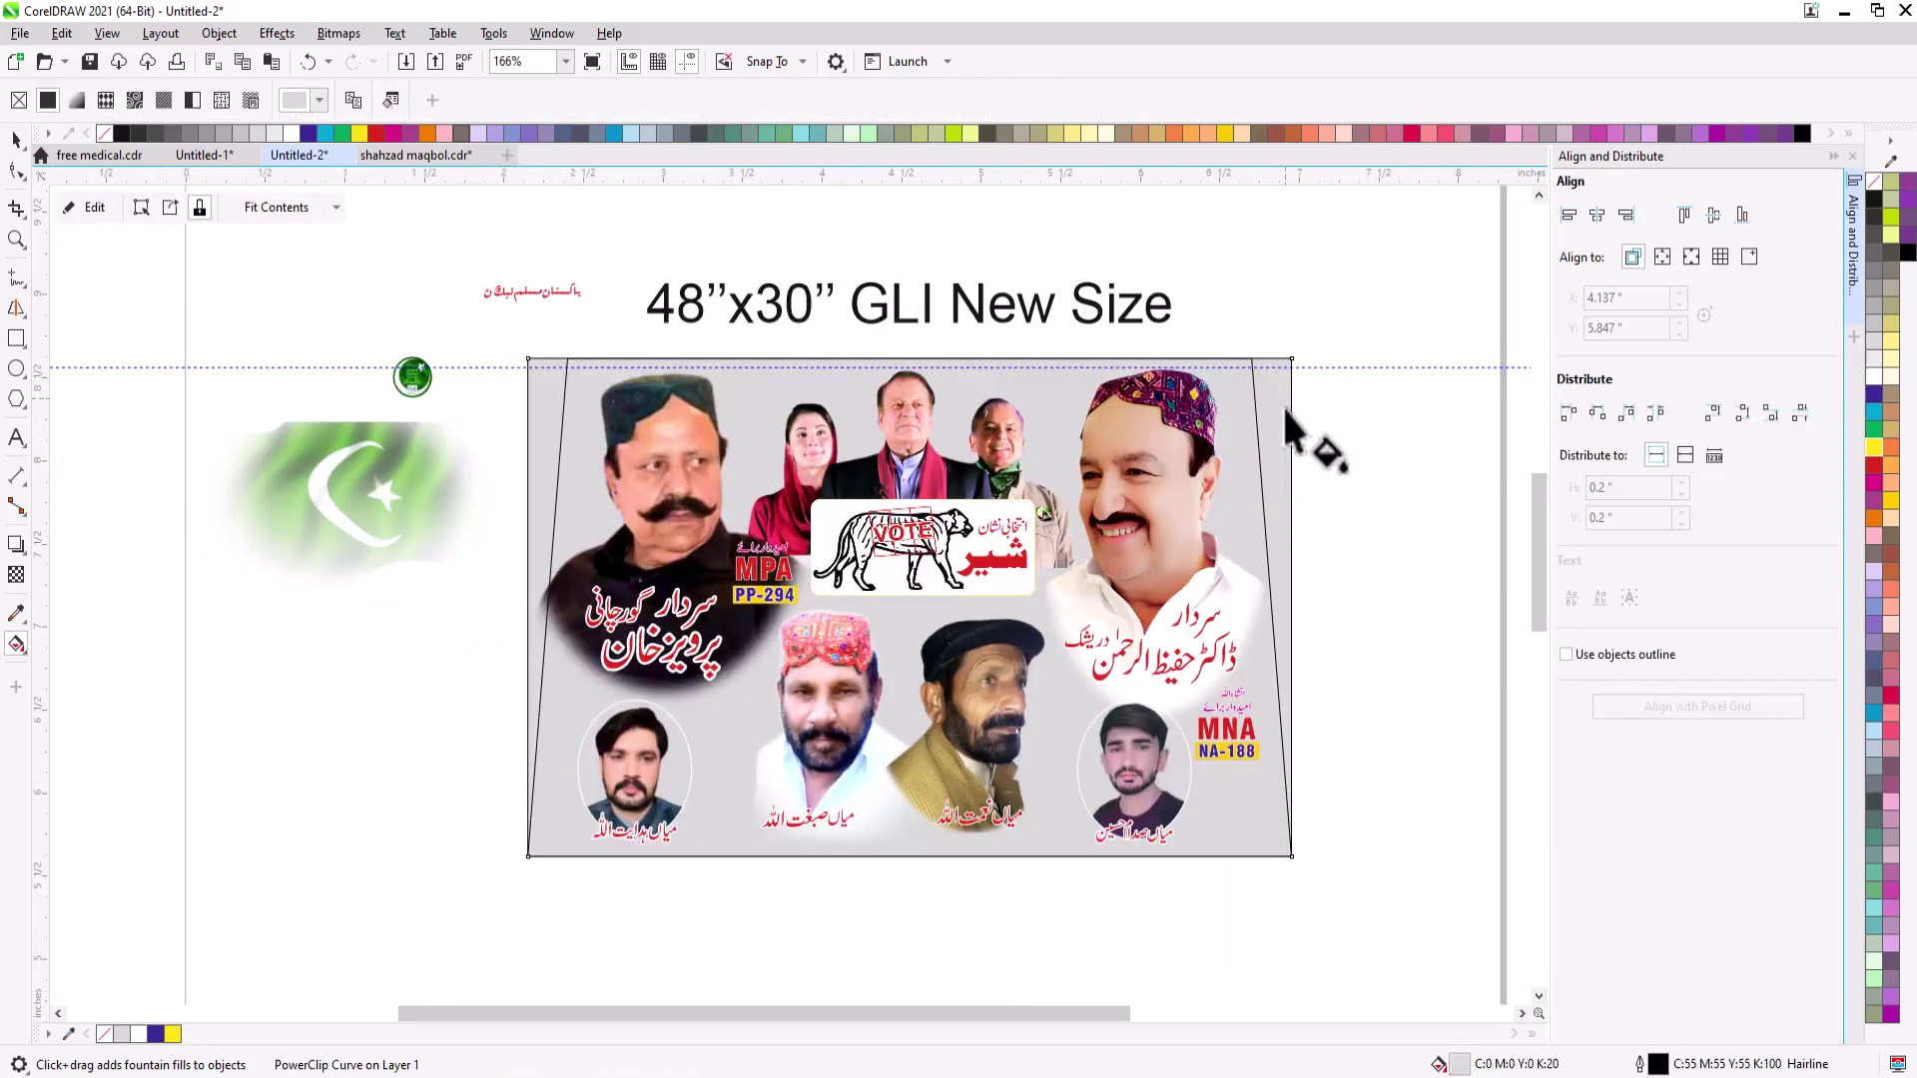
pyautogui.moveTo(1283, 401); pyautogui.dragTo(1282, 759)
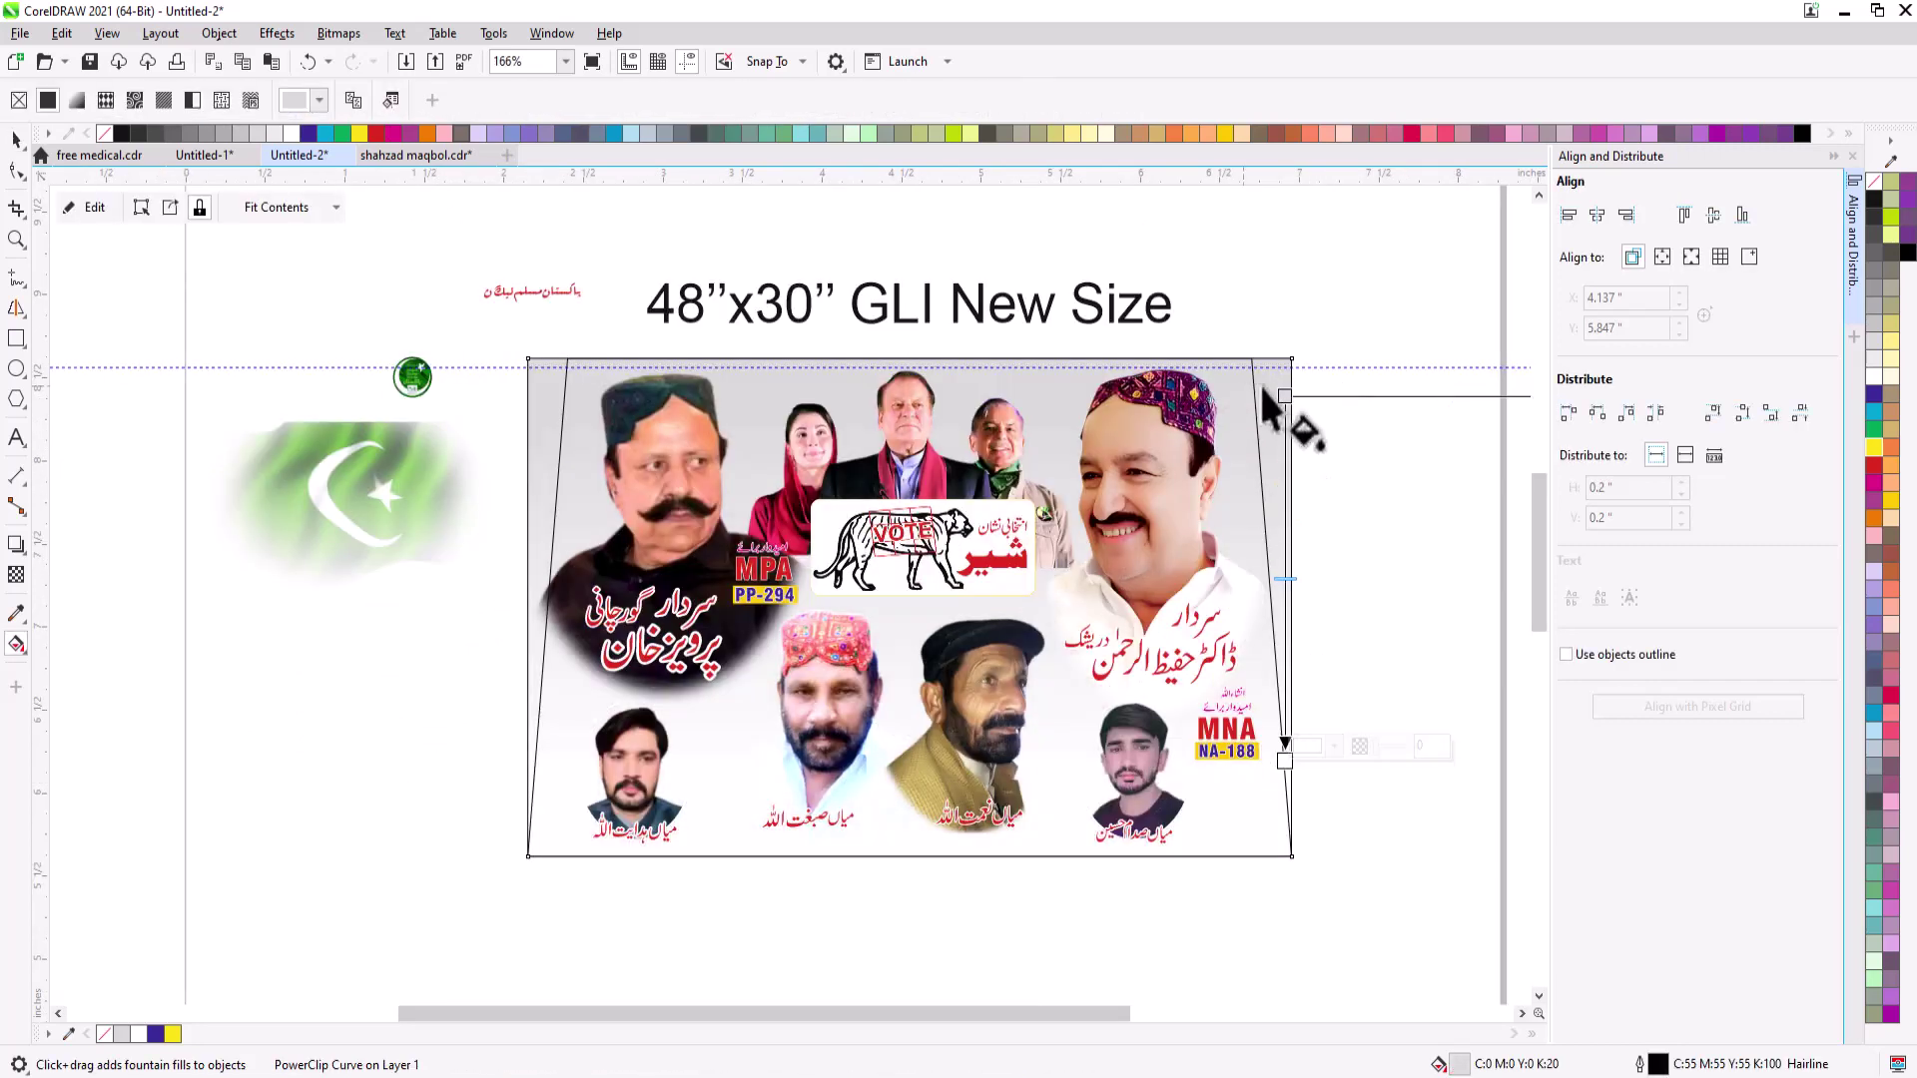
pyautogui.click(1877, 433)
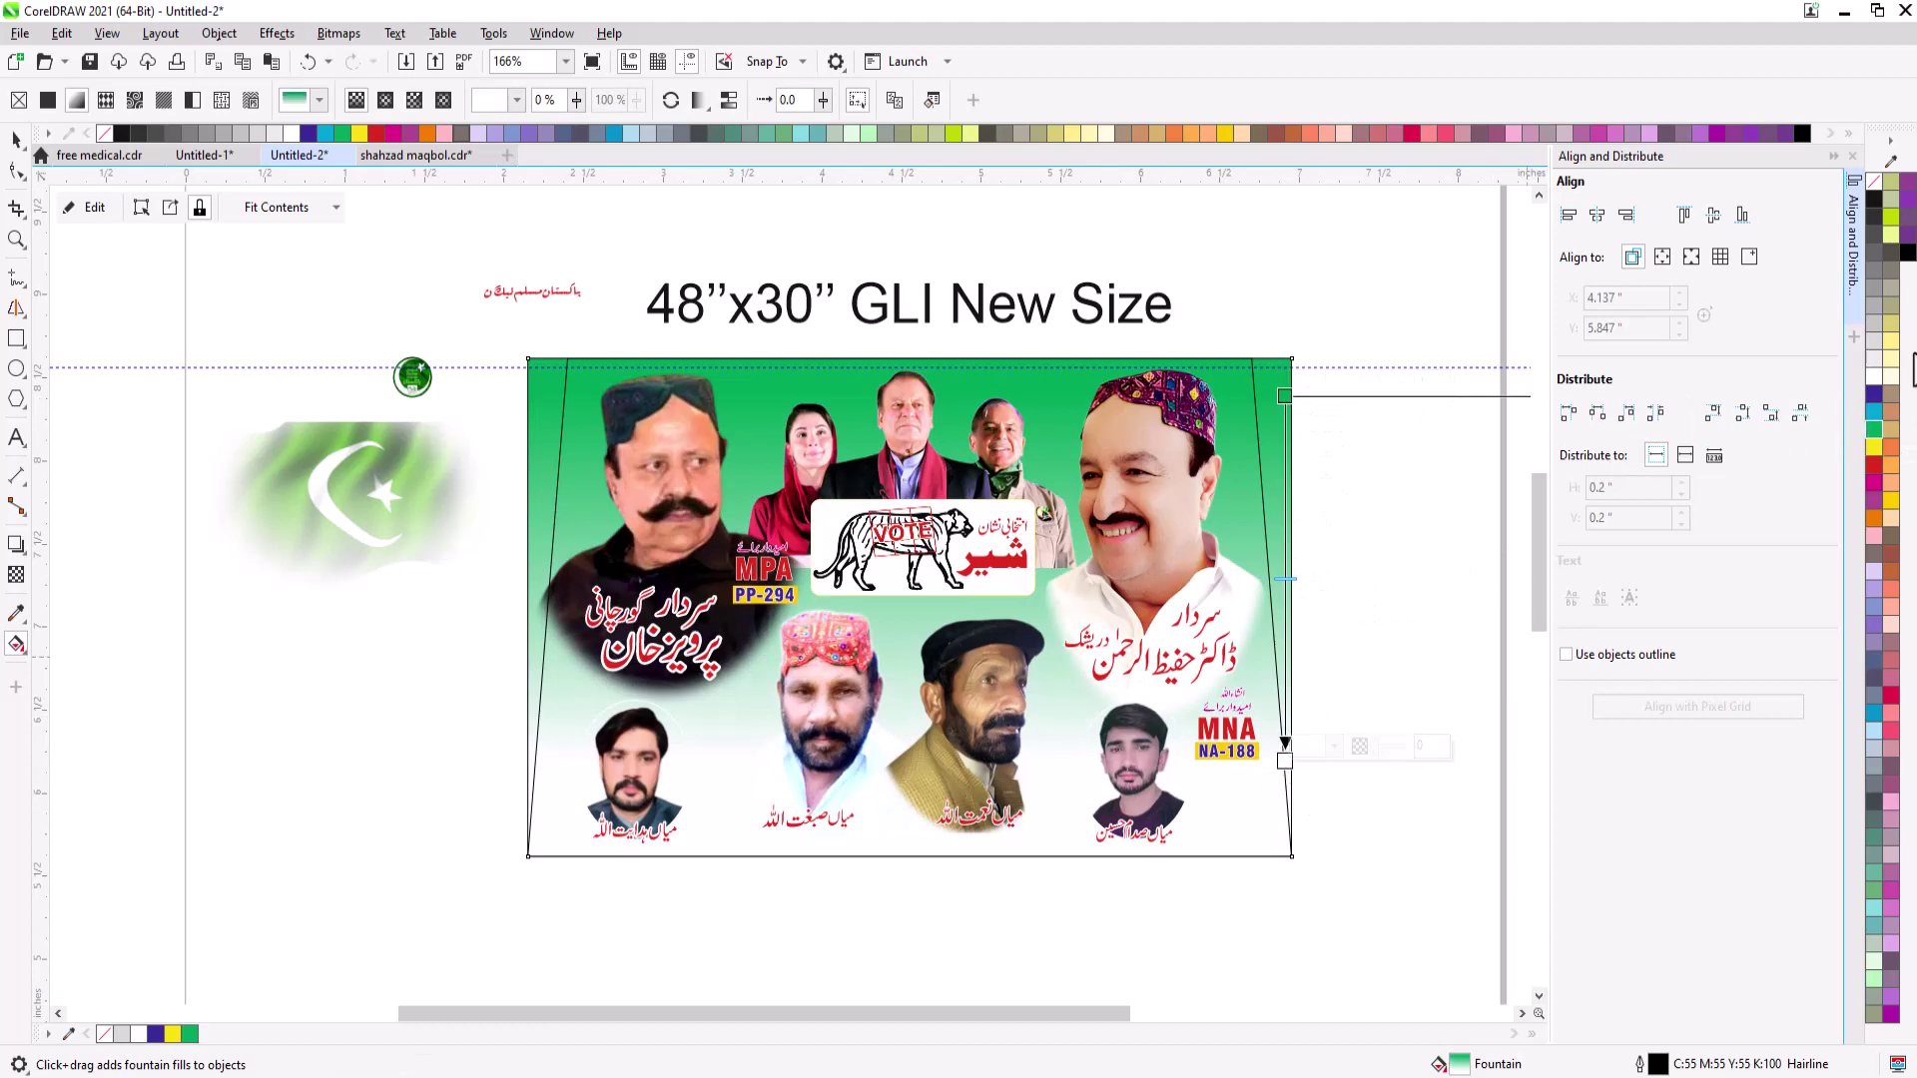
pyautogui.click(1890, 237)
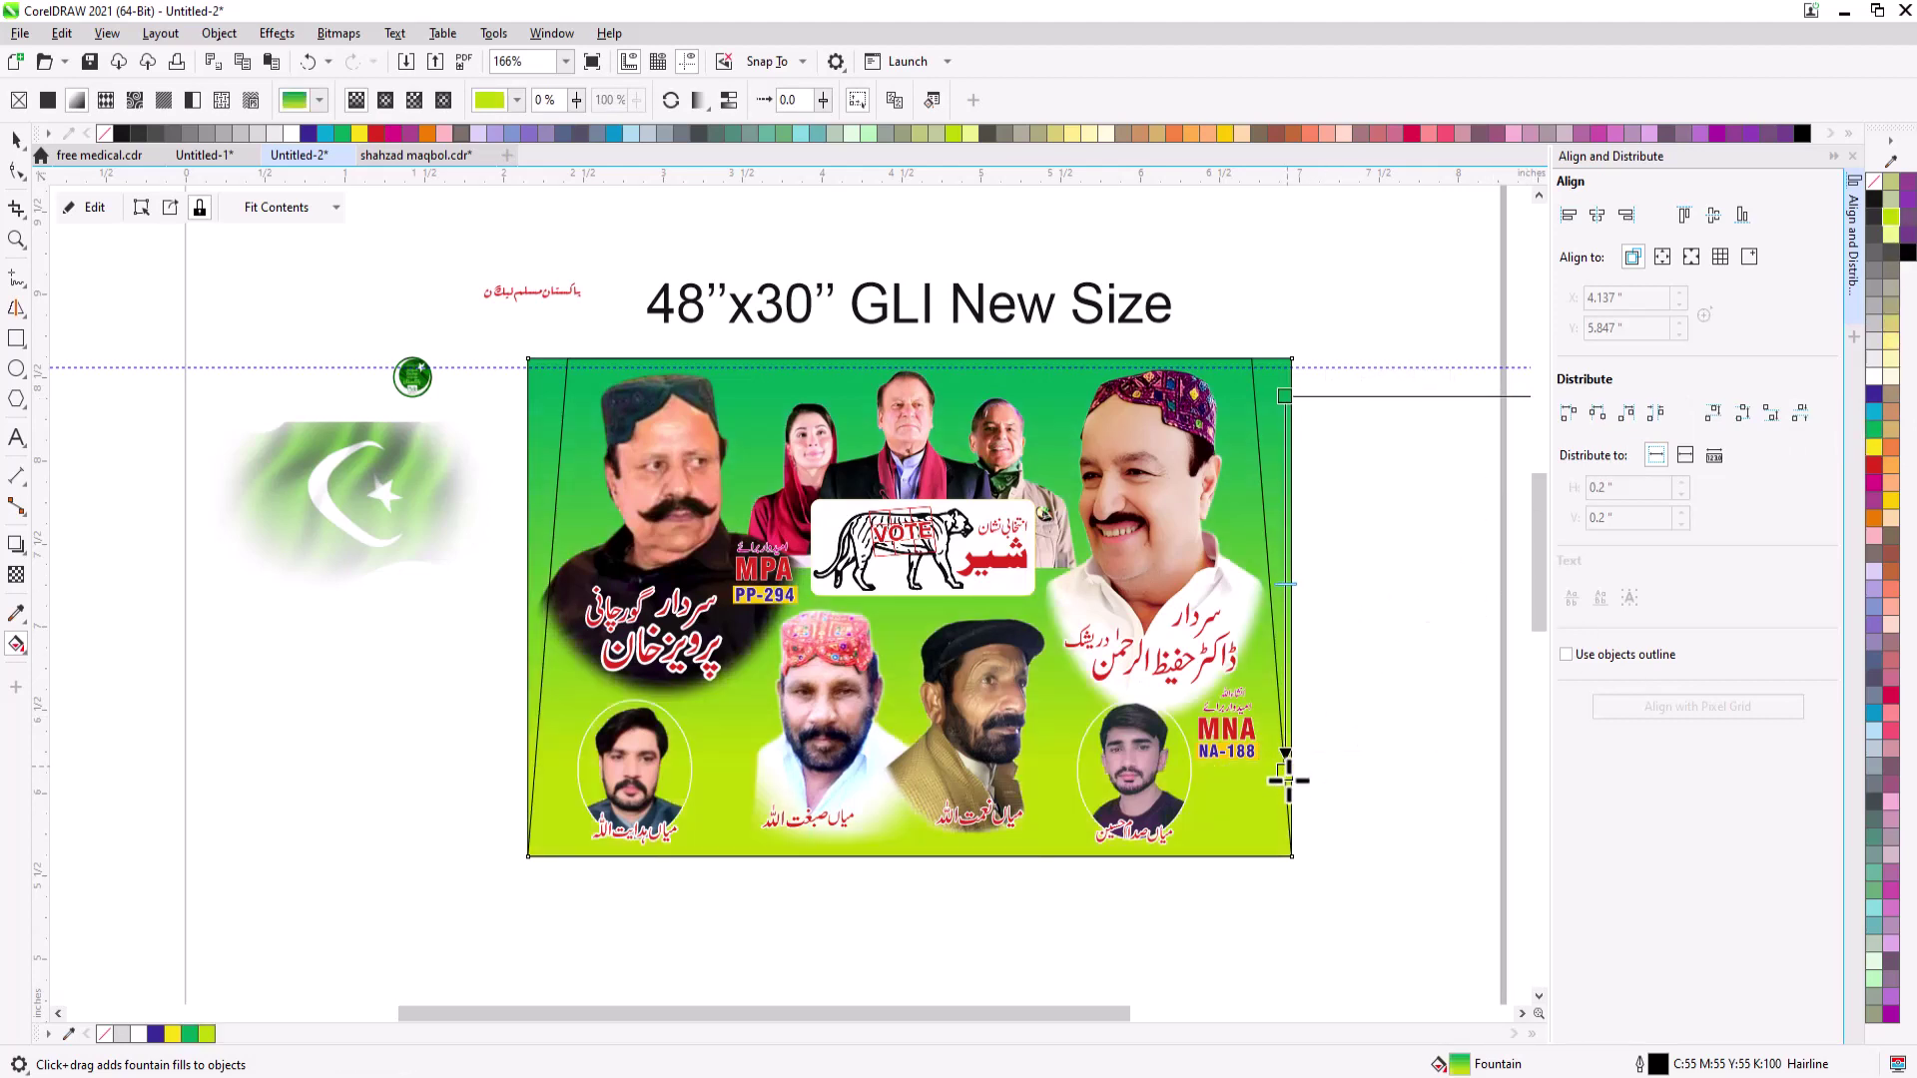
# - Reverse the panel's gradient over its full height, with lime at the upper edge and green at the lower edge
pyautogui.moveTo(1287, 779); pyautogui.dragTo(1229, 489)
pyautogui.moveTo(1248, 365); pyautogui.dragTo(1248, 848)
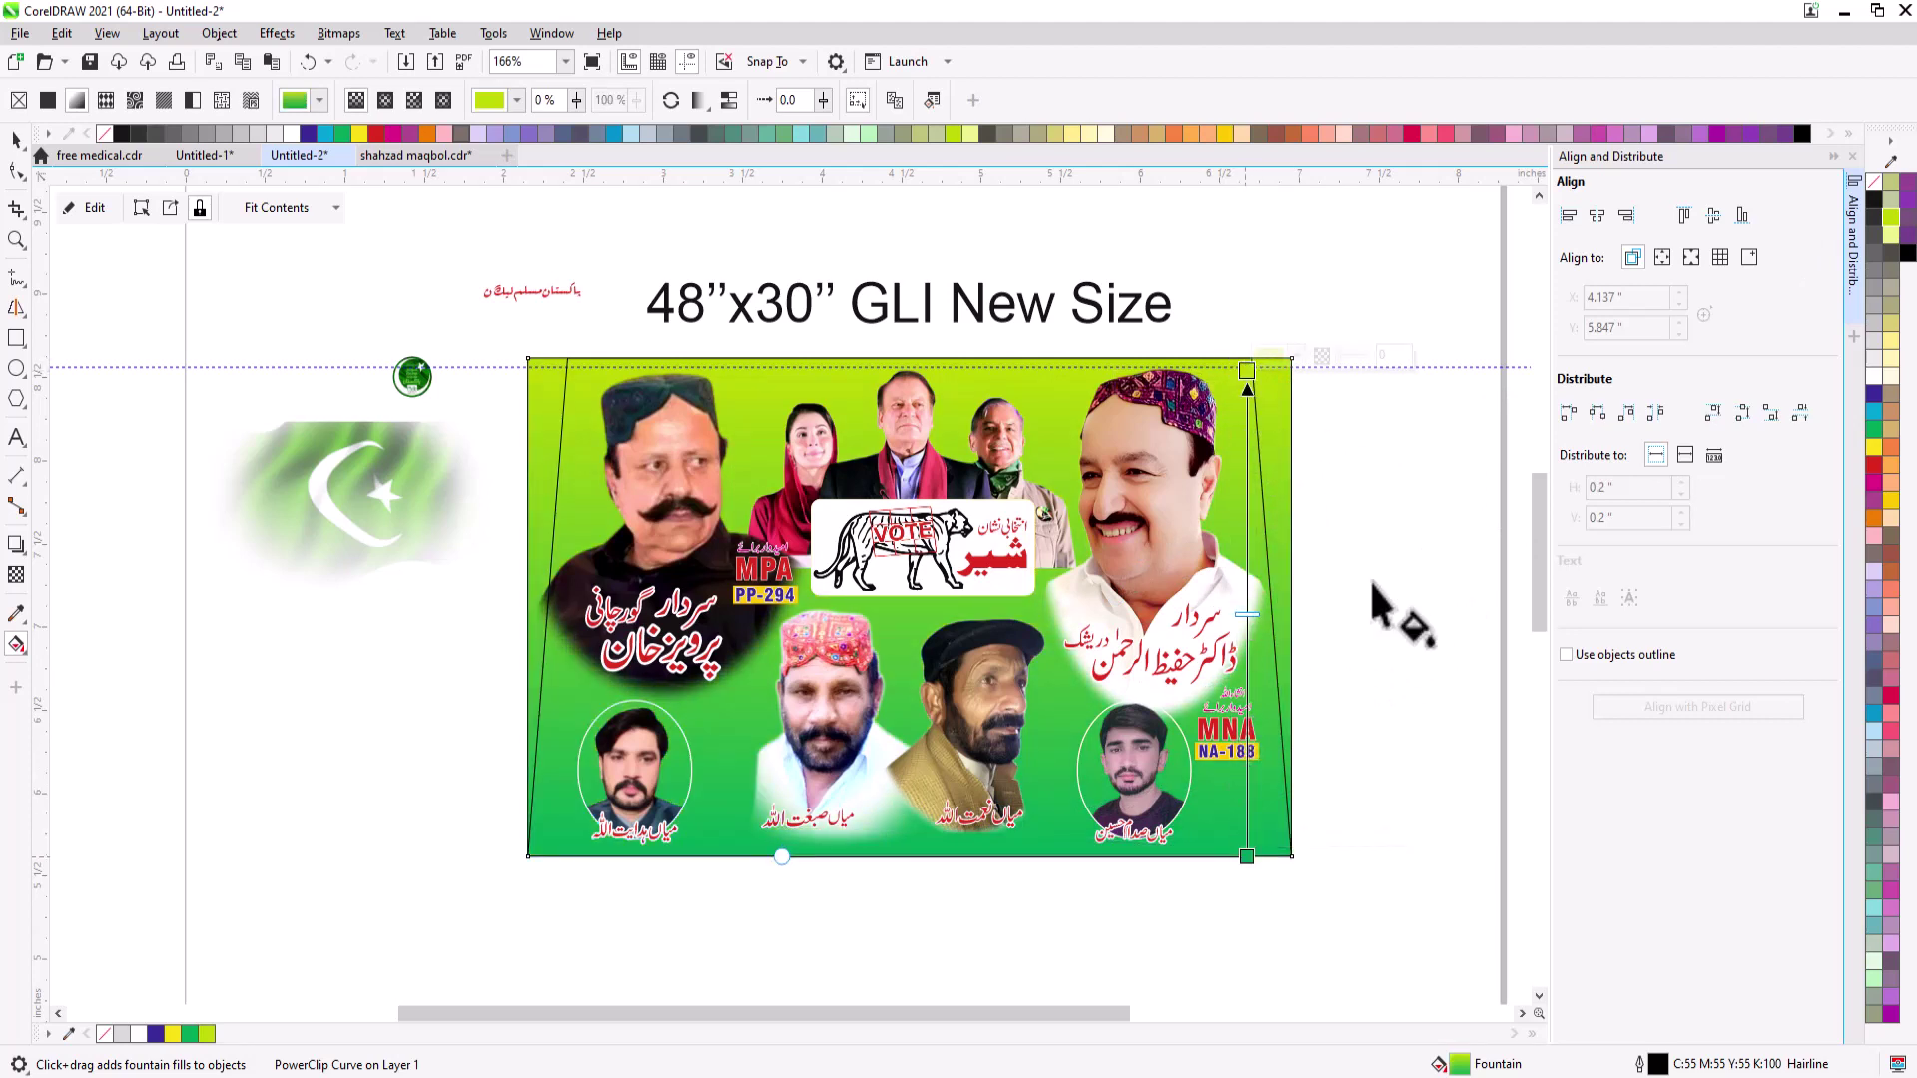
pyautogui.press('space')
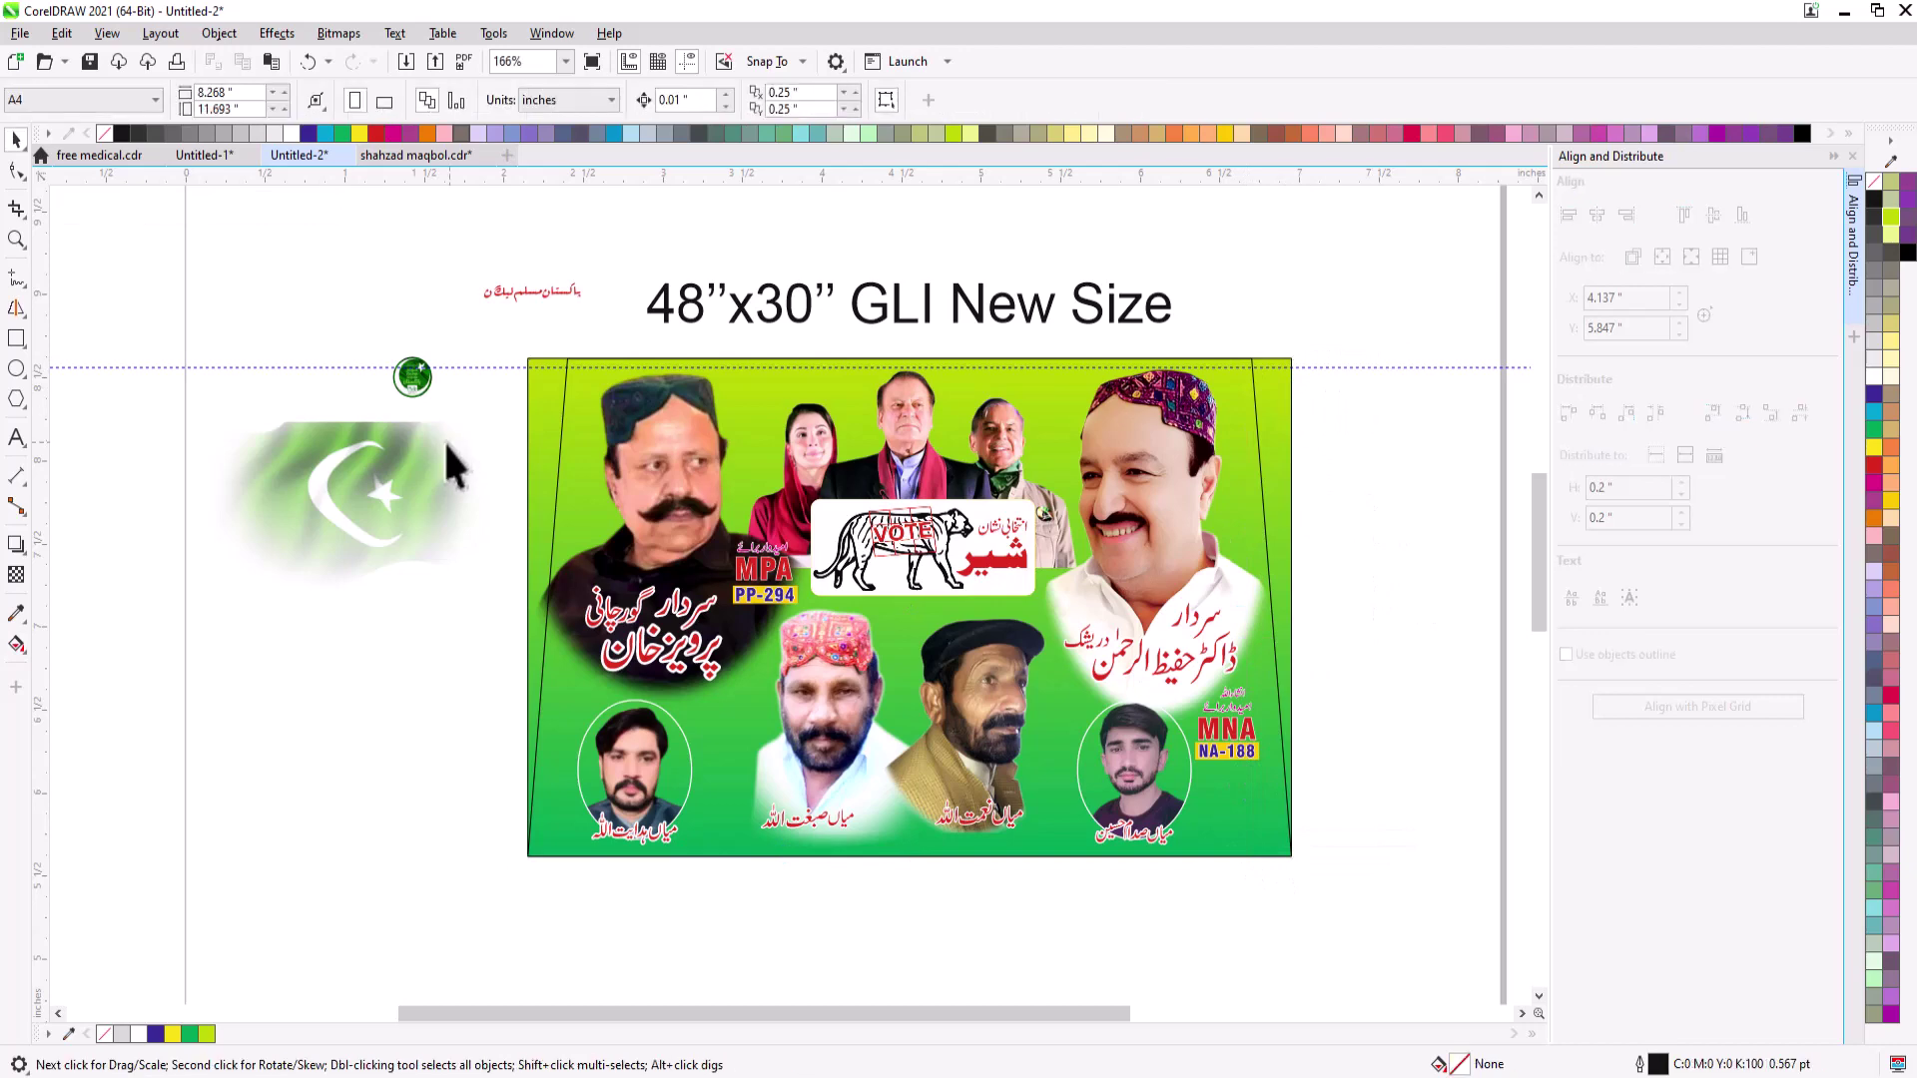
# - Move the crescent flag picture onto the panel behind the portraits and stretch it to about 5 x 1.96 inches
pyautogui.moveTo(443, 441); pyautogui.dragTo(940, 394)
pyautogui.moveTo(1044, 553); pyautogui.dragTo(1168, 631)
pyautogui.moveTo(1166, 454); pyautogui.dragTo(1327, 494)
pyautogui.press('Escape')
# - Shift the flag picture inside the panel's PowerClip frame slightly to the right behind the leaders' photo
pyautogui.click(1285, 431)
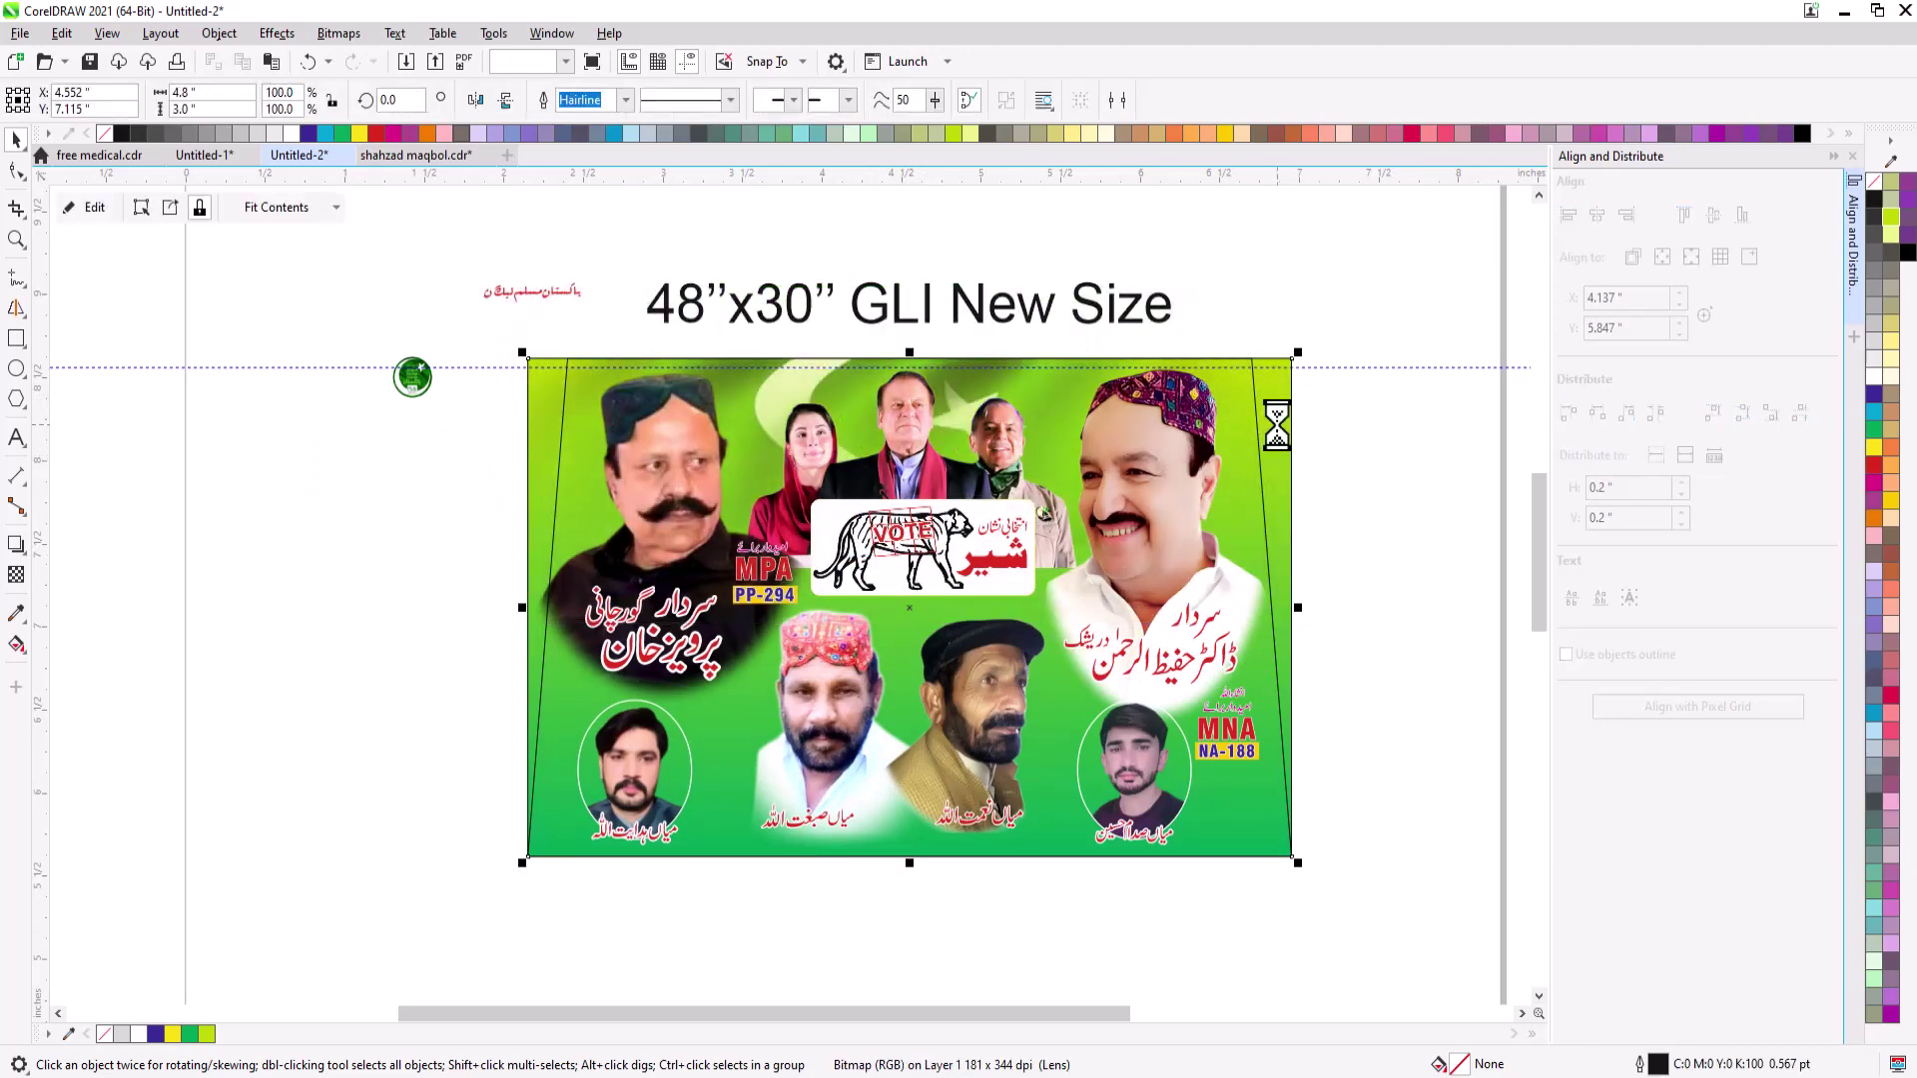
pyautogui.rightClick(1283, 444)
pyautogui.click(1306, 439)
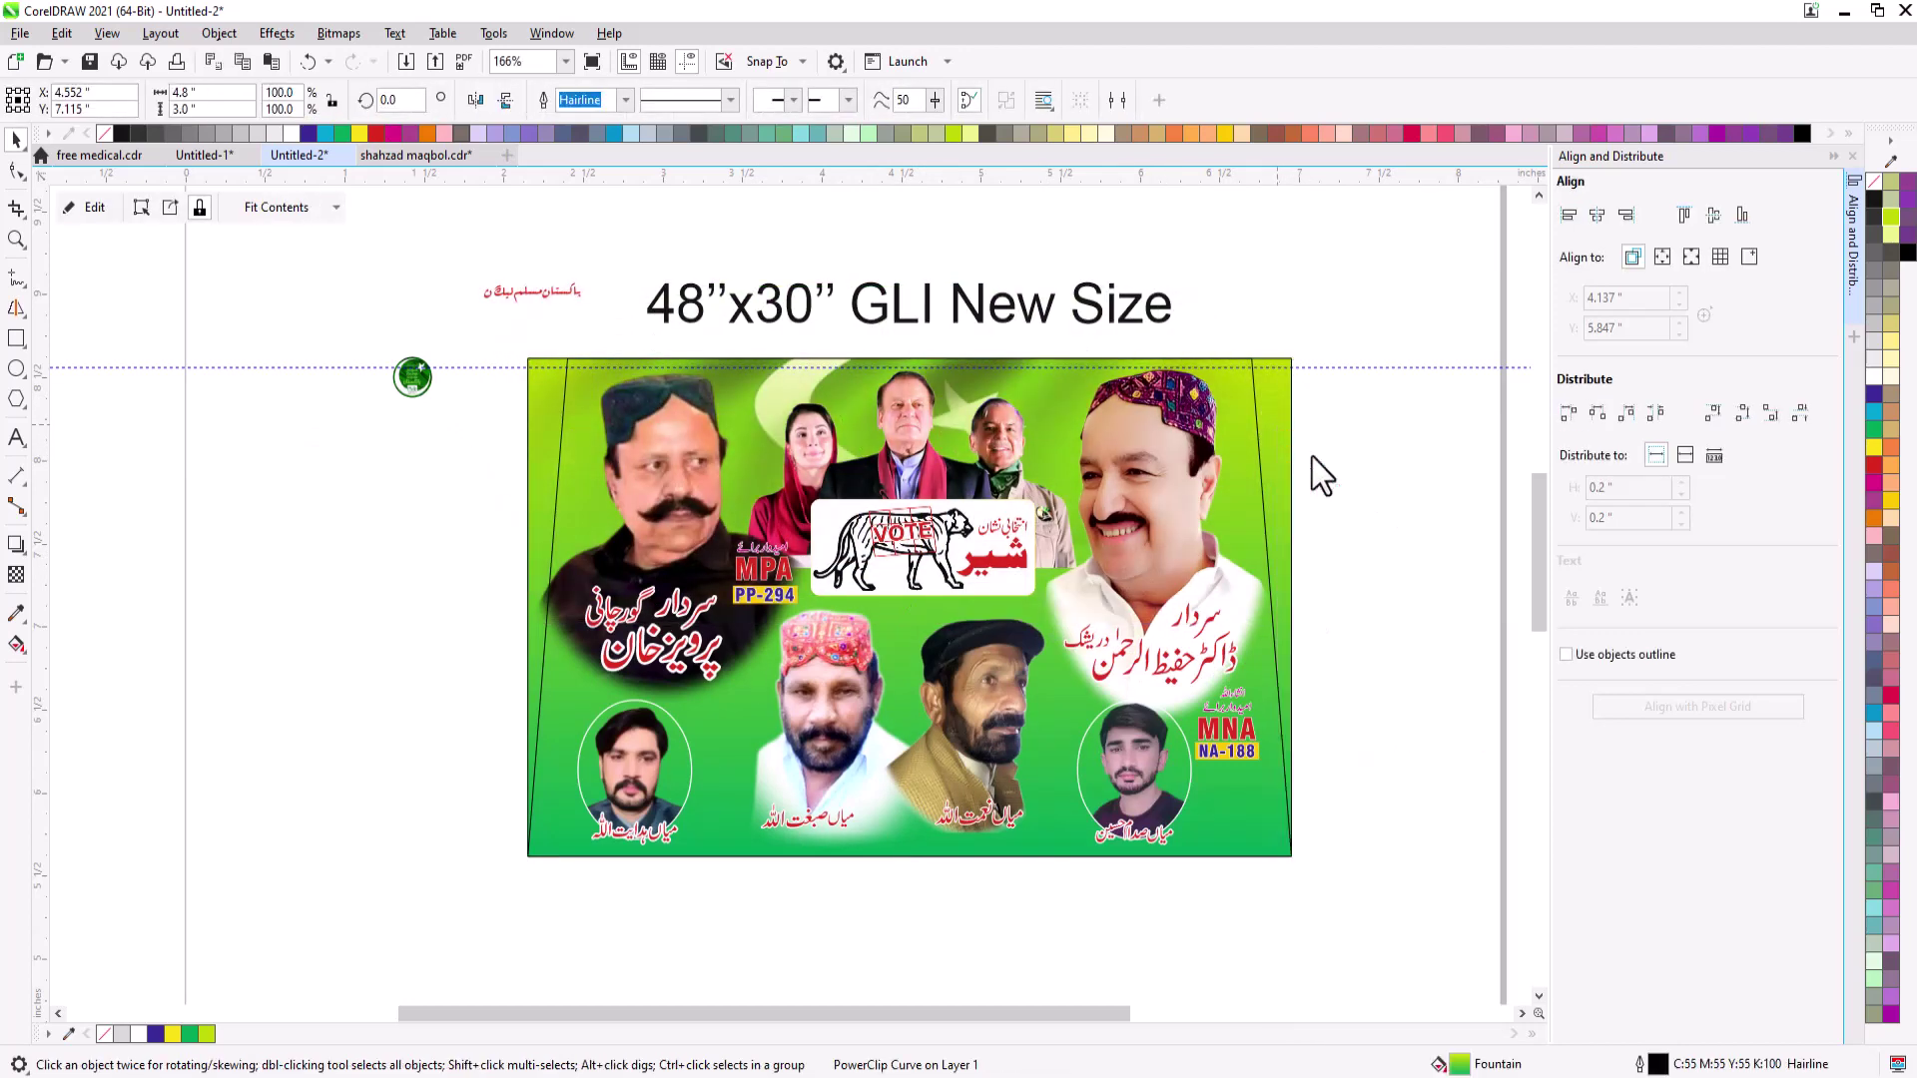
pyautogui.moveTo(972, 340); pyautogui.dragTo(973, 353)
pyautogui.hotkey('shift', 'pagedown')
pyautogui.moveTo(1305, 329); pyautogui.dragTo(1298, 317)
pyautogui.keyDown('ctrl'); pyautogui.click(1334, 285); pyautogui.keyUp('ctrl')
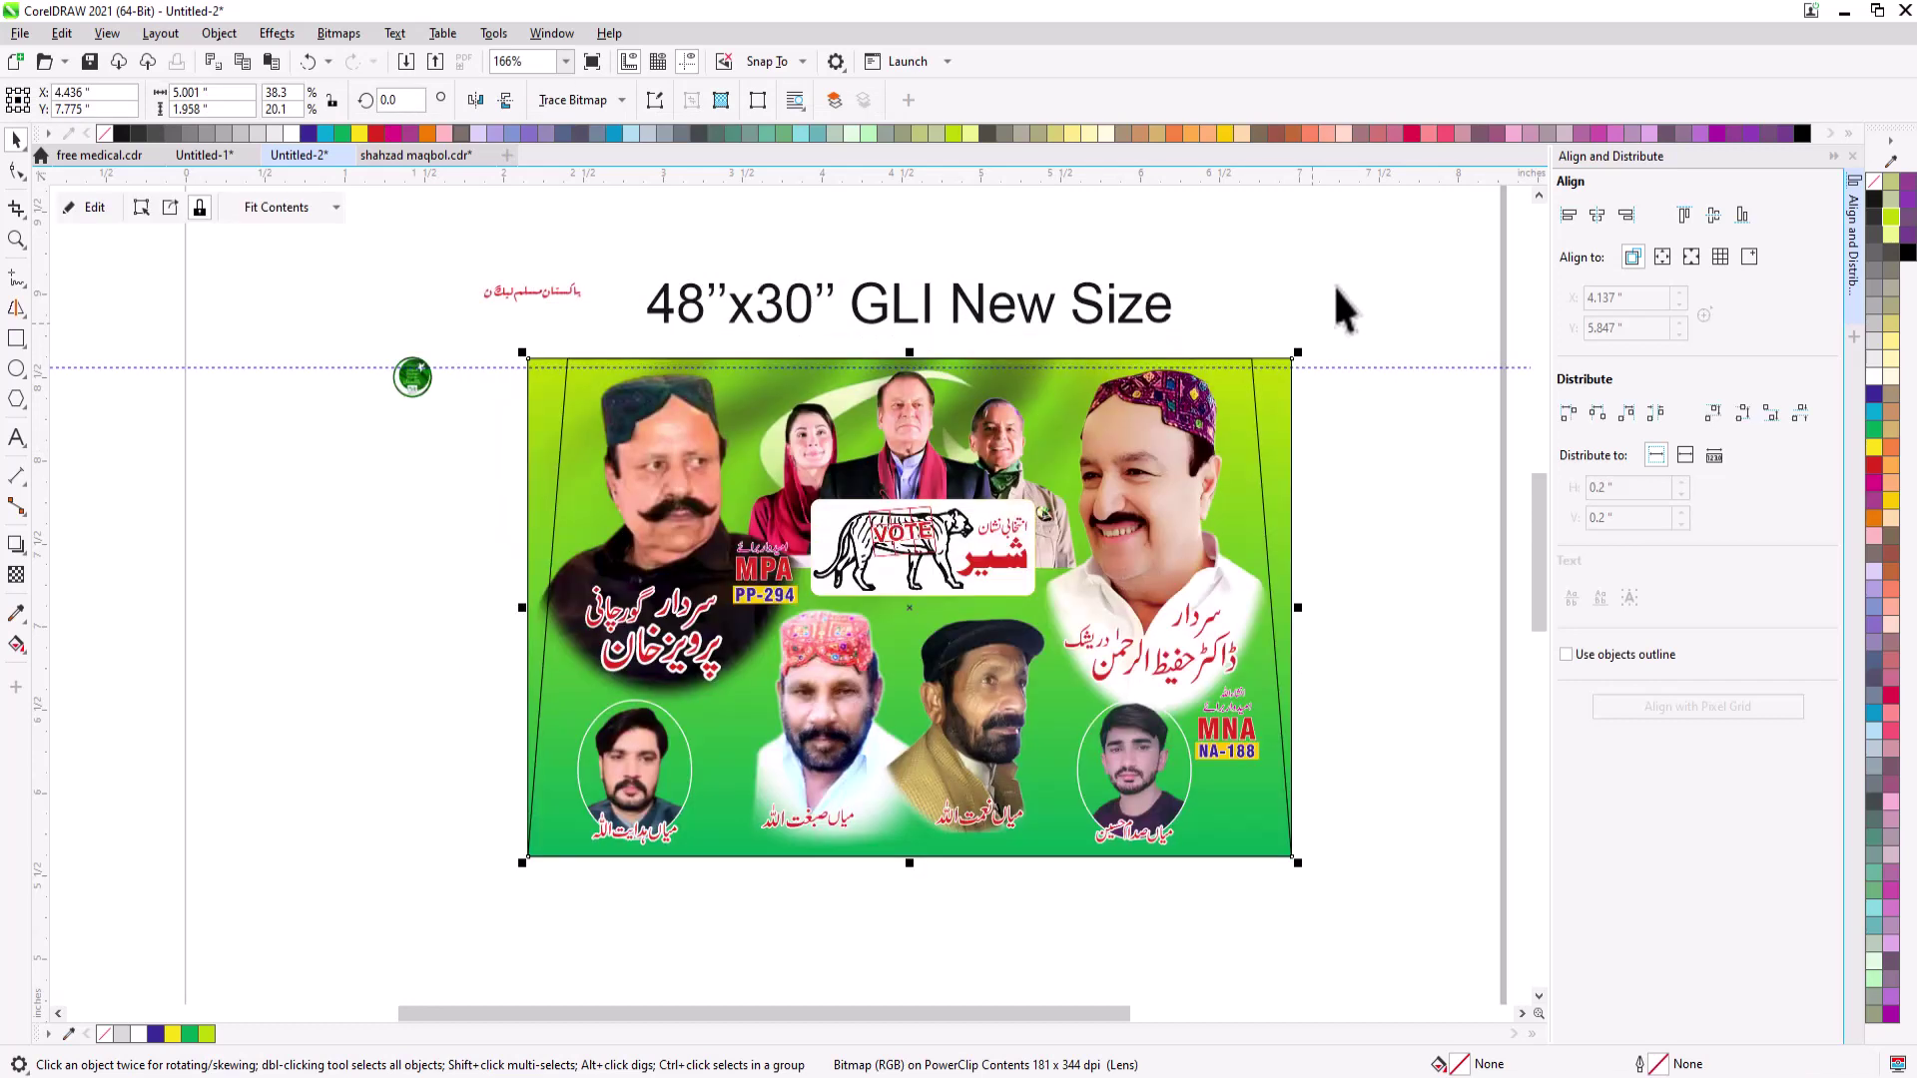
pyautogui.click(1334, 286)
# - Place the round party logo in the panel between the leaders' photo and the cap of the MNA candidate
pyautogui.moveTo(412, 377); pyautogui.dragTo(1003, 684)
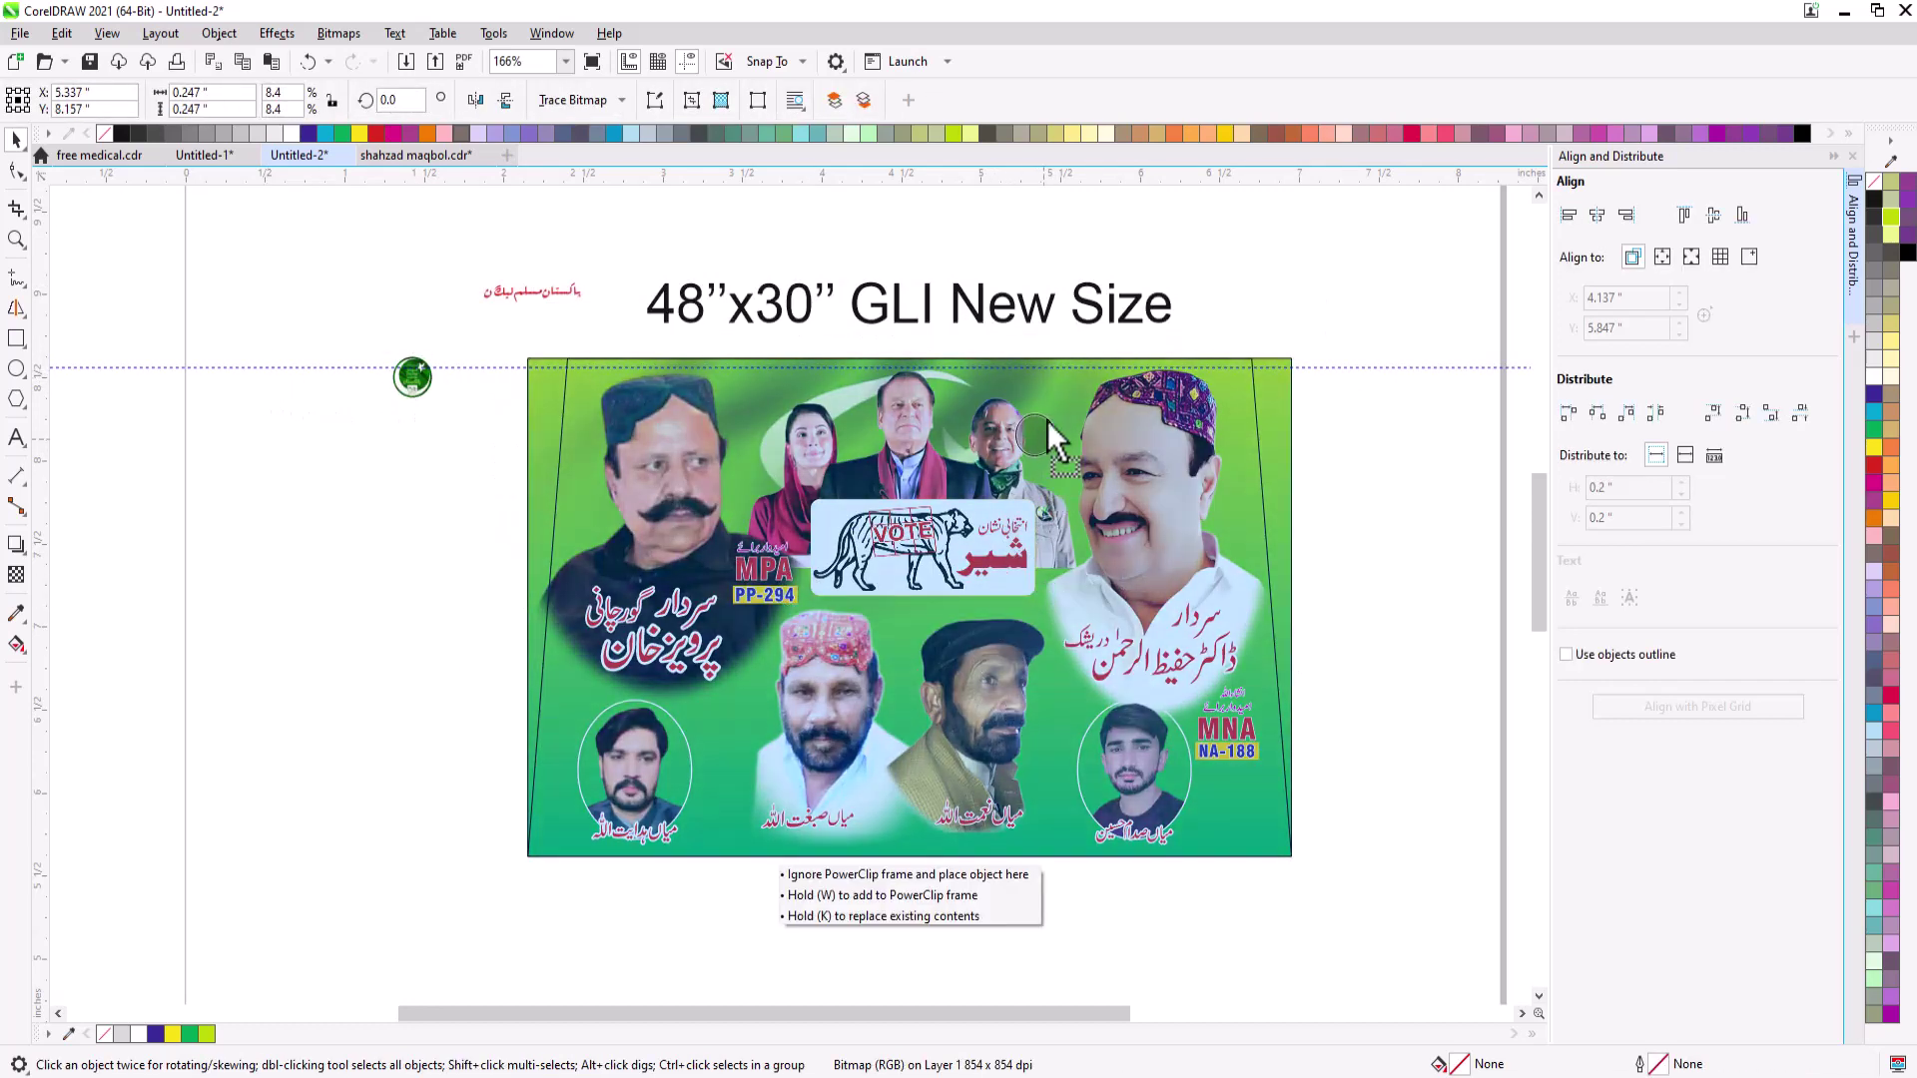
pyautogui.moveTo(1070, 417); pyautogui.dragTo(1070, 420)
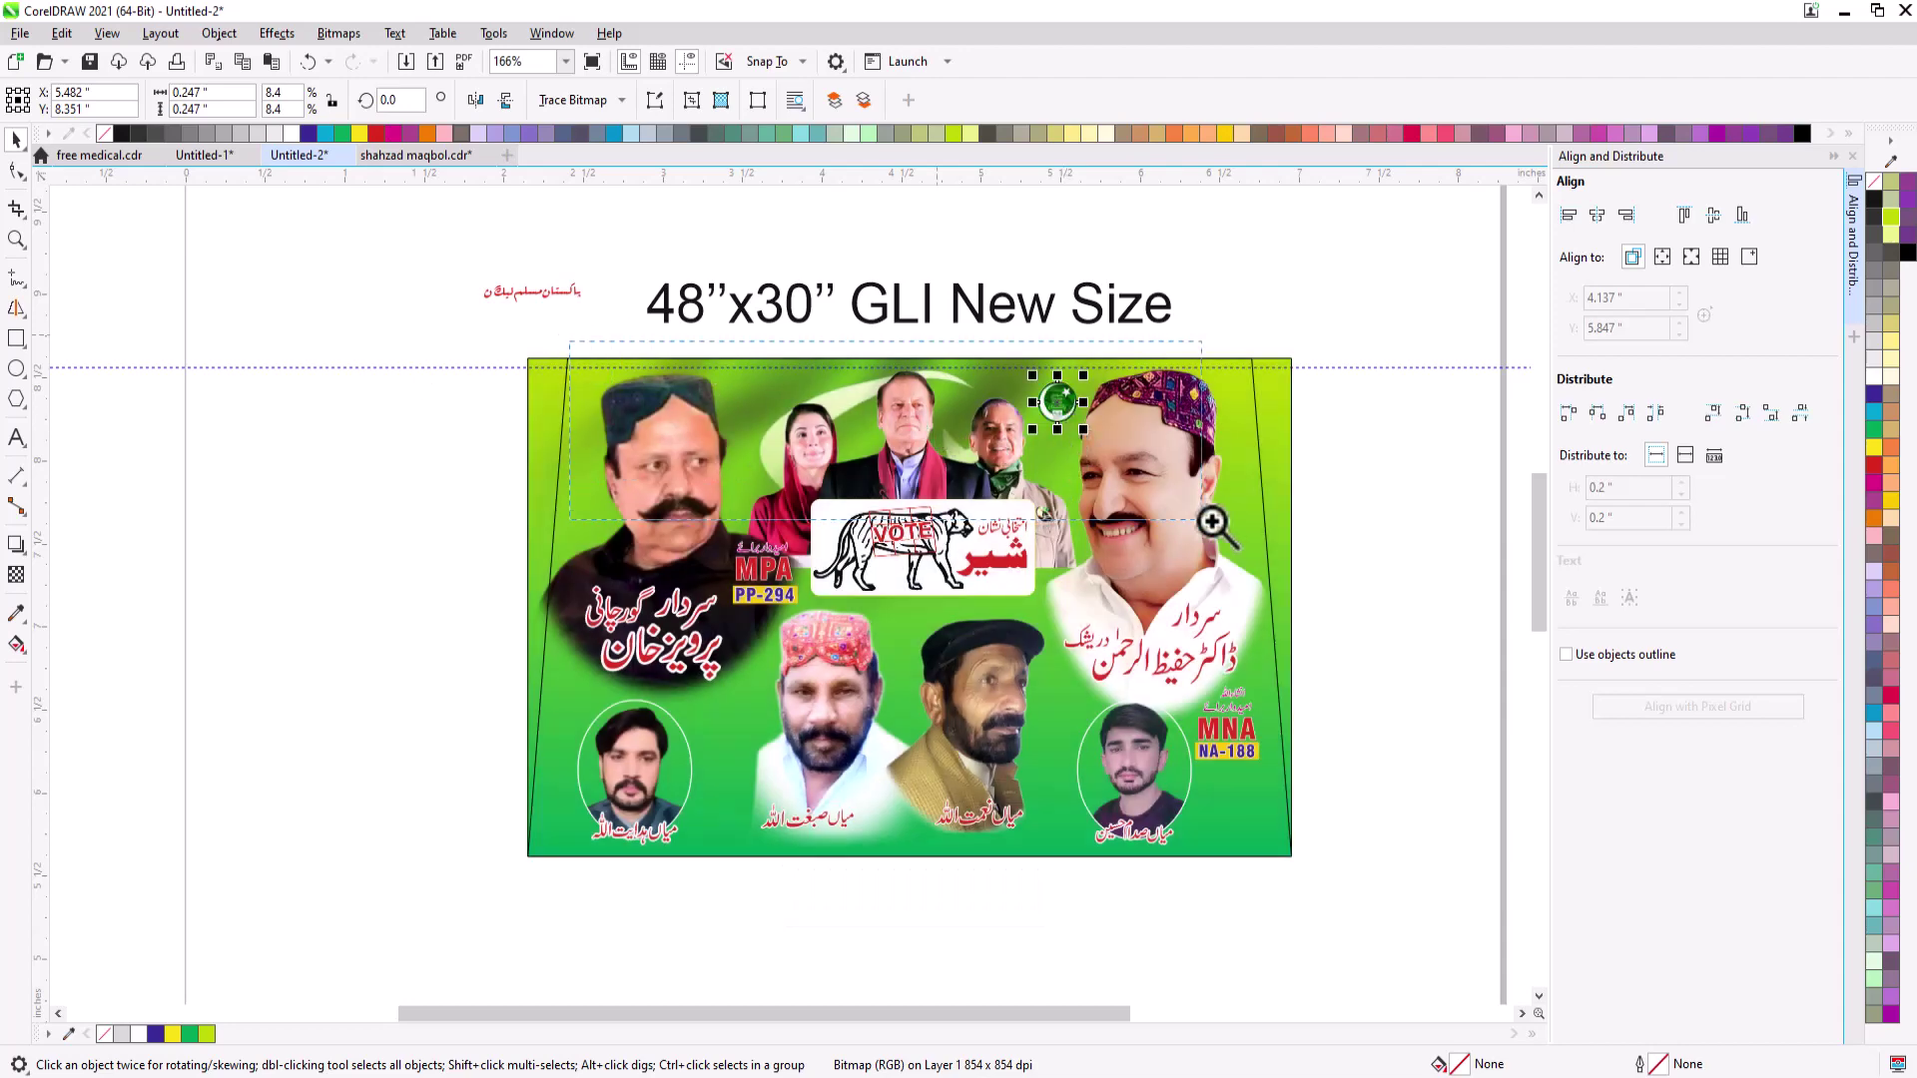
pyautogui.moveTo(1210, 521); pyautogui.dragTo(532, 541)
pyautogui.hotkey('ctrl', 'z')
pyautogui.scroll(-1, 1108, 529)
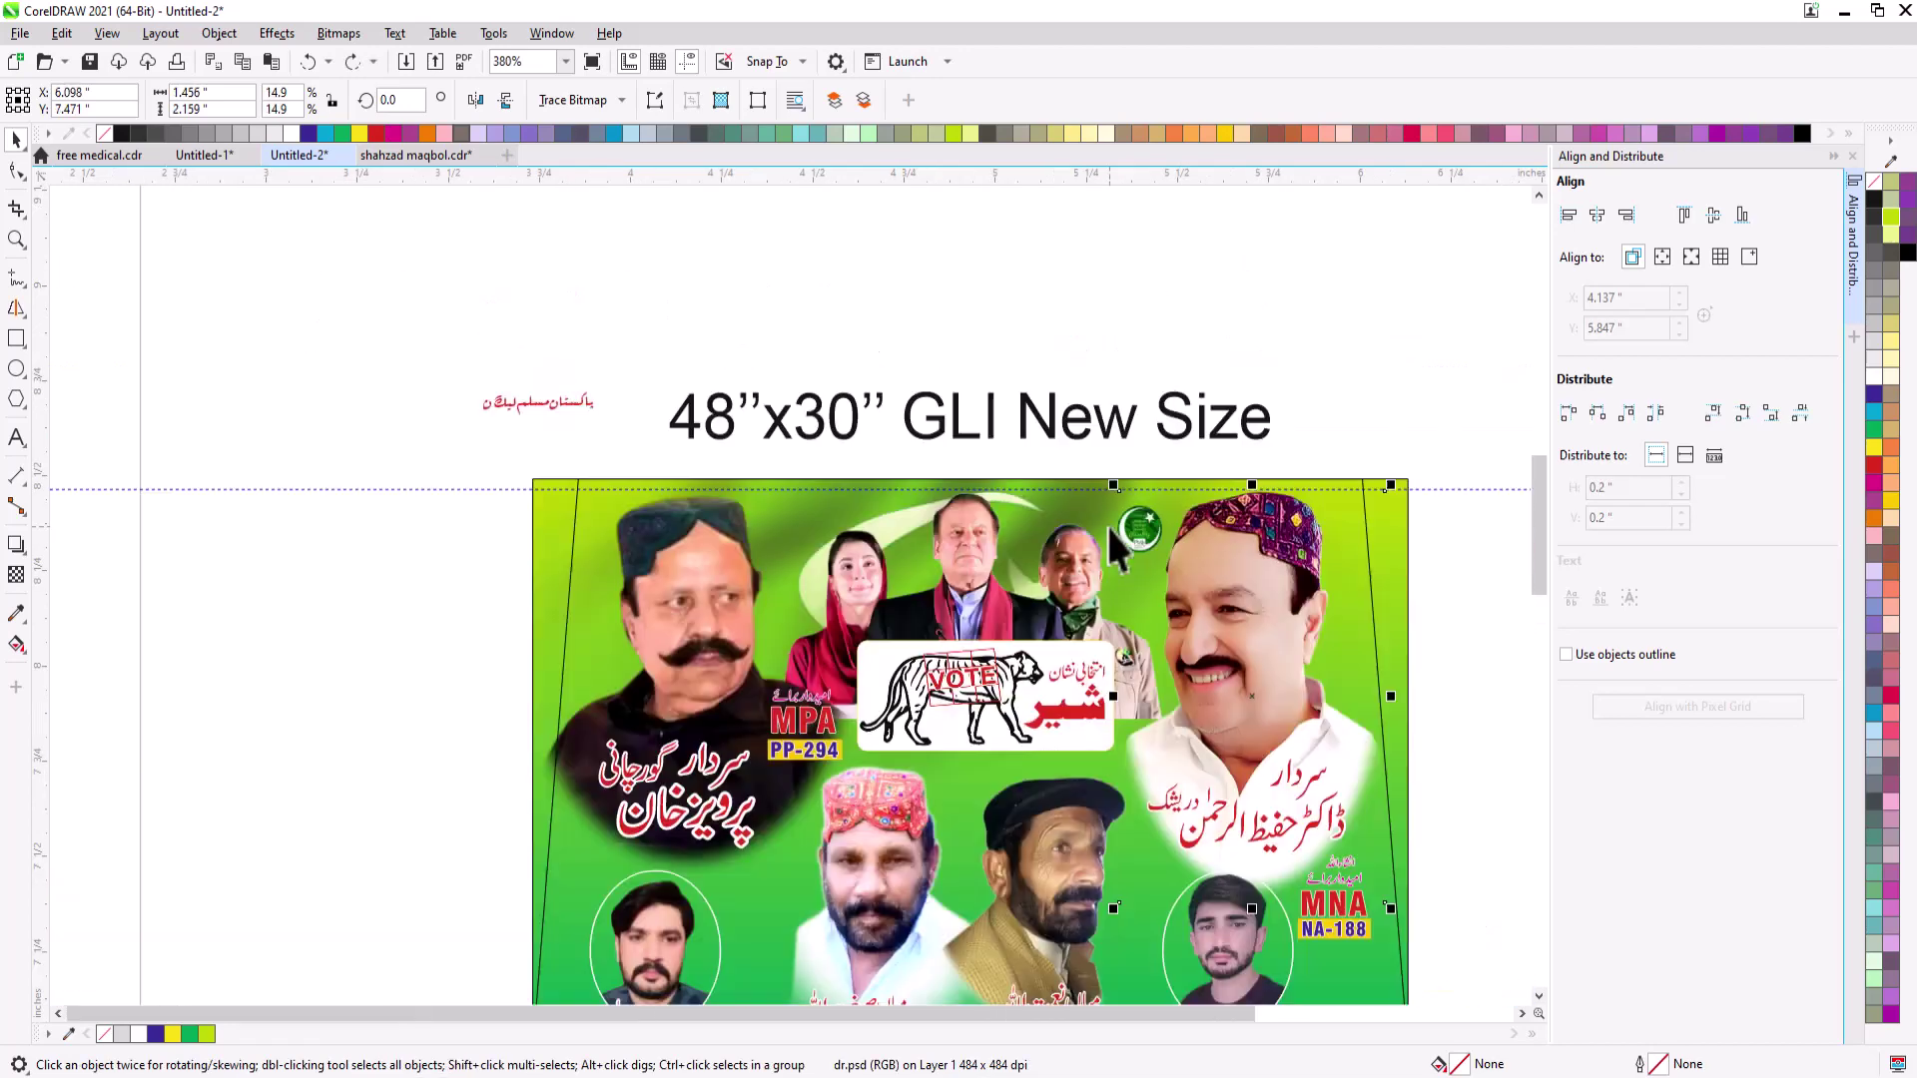
pyautogui.scroll(-2, 1118, 544)
pyautogui.click(1178, 571)
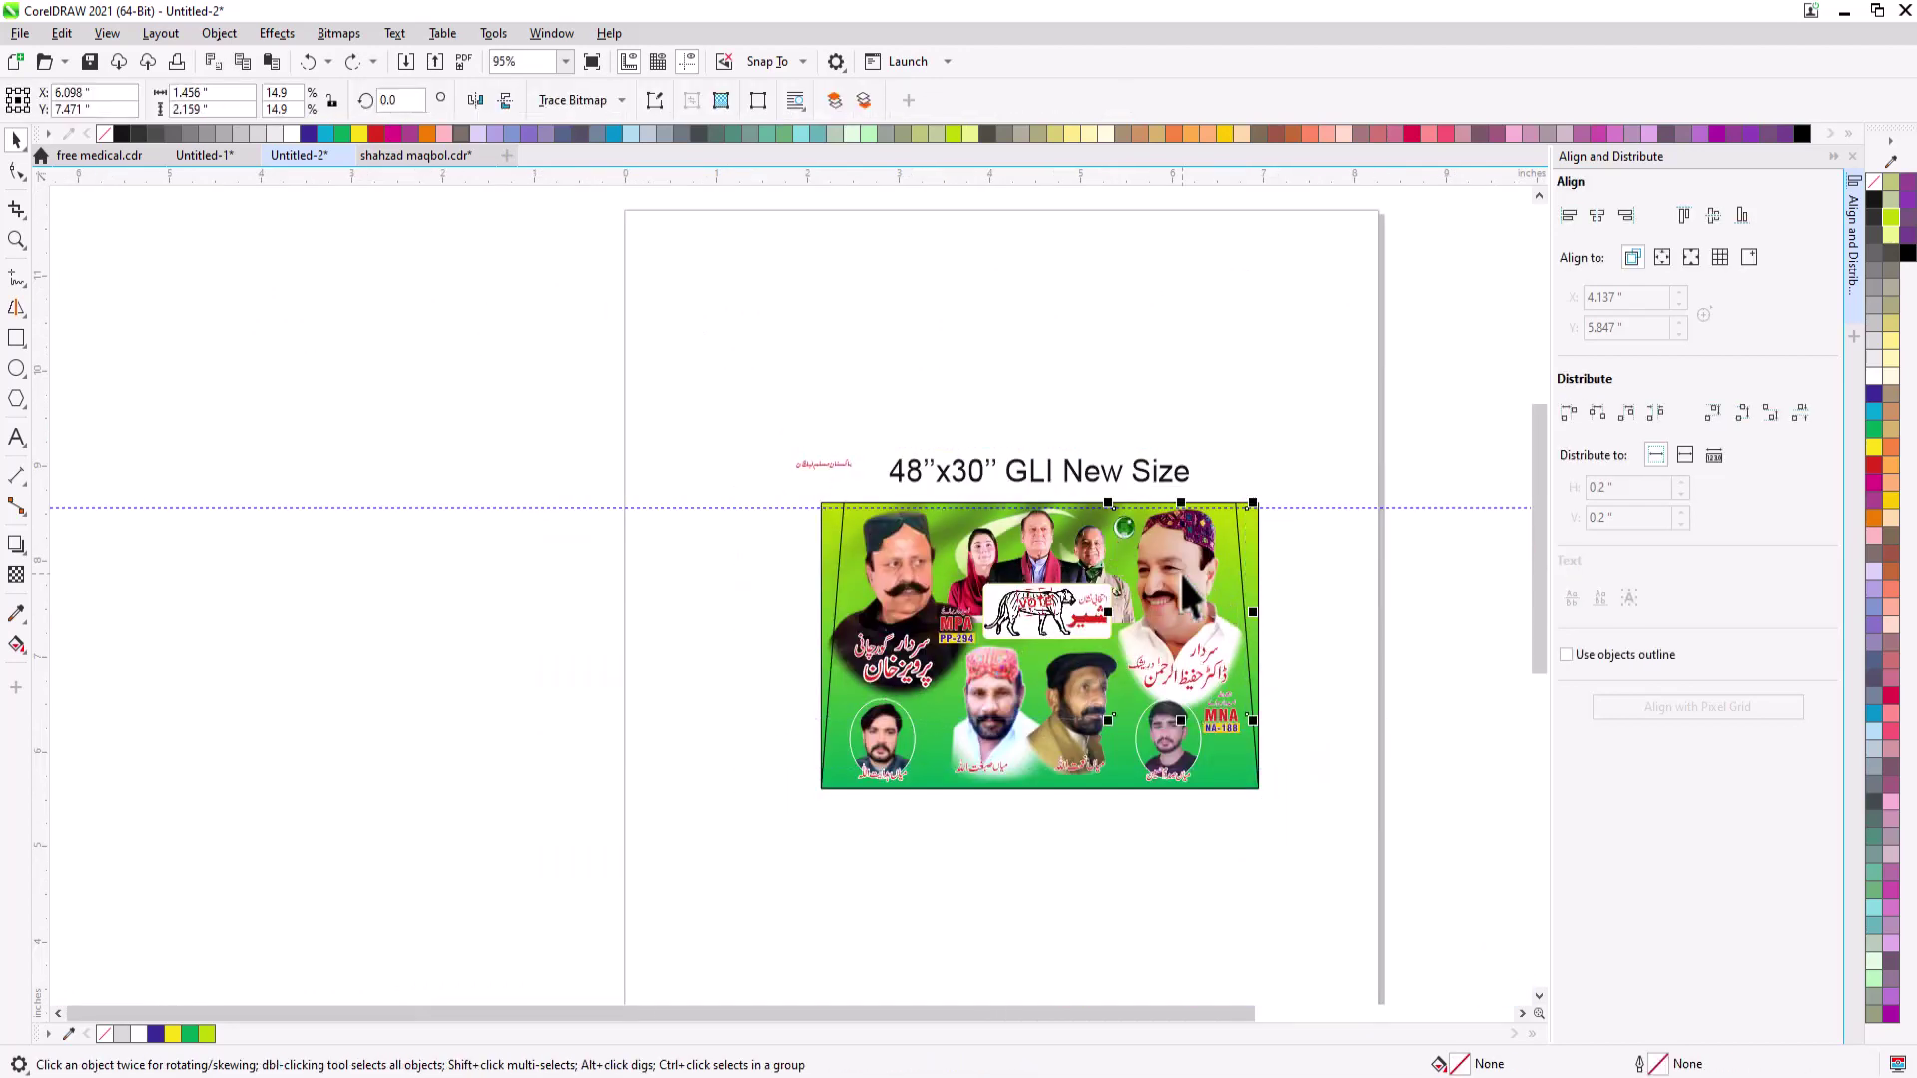
pyautogui.press('Delete')
pyautogui.hotkey('ctrl', 'z')
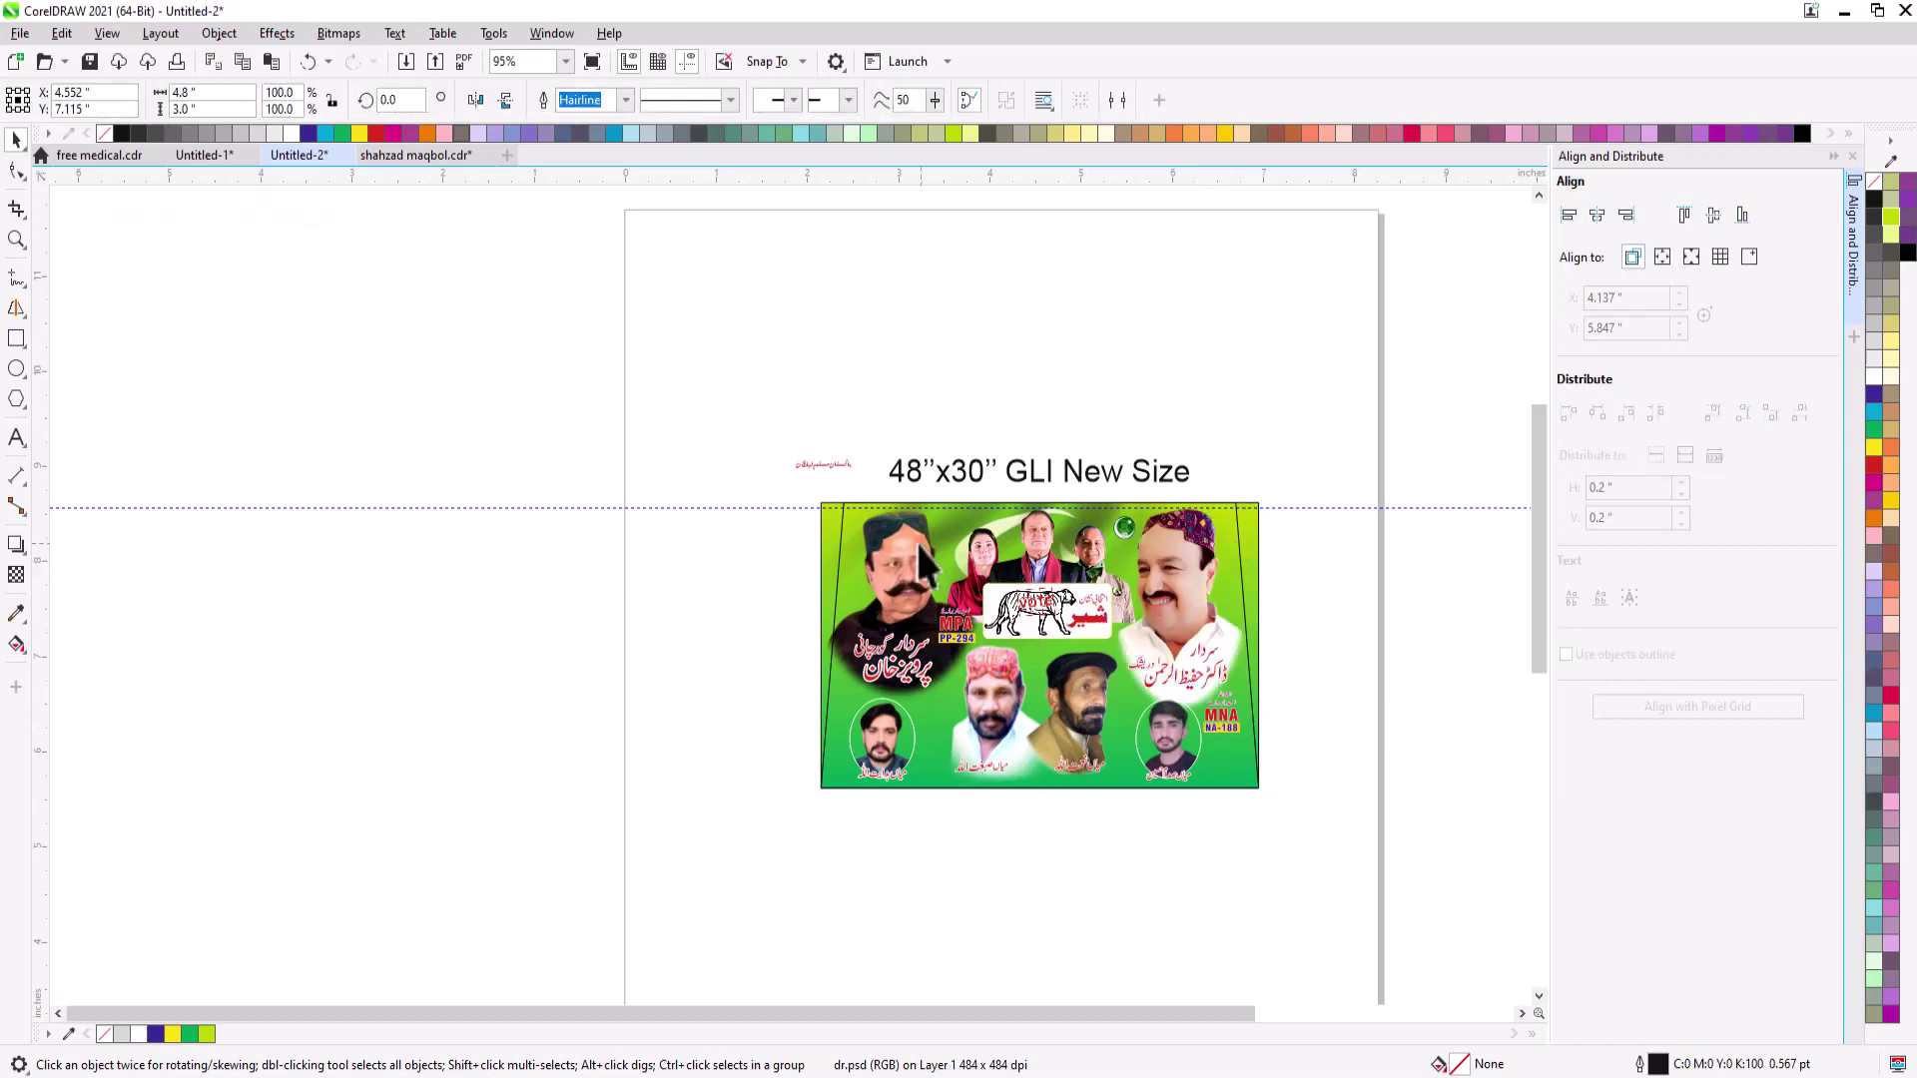
# - Duplicate the round party logo onto the opposite side of the leaders' photo, beside the MPA candidate's cap
pyautogui.press('F2')
pyautogui.moveTo(692, 436); pyautogui.dragTo(1389, 835)
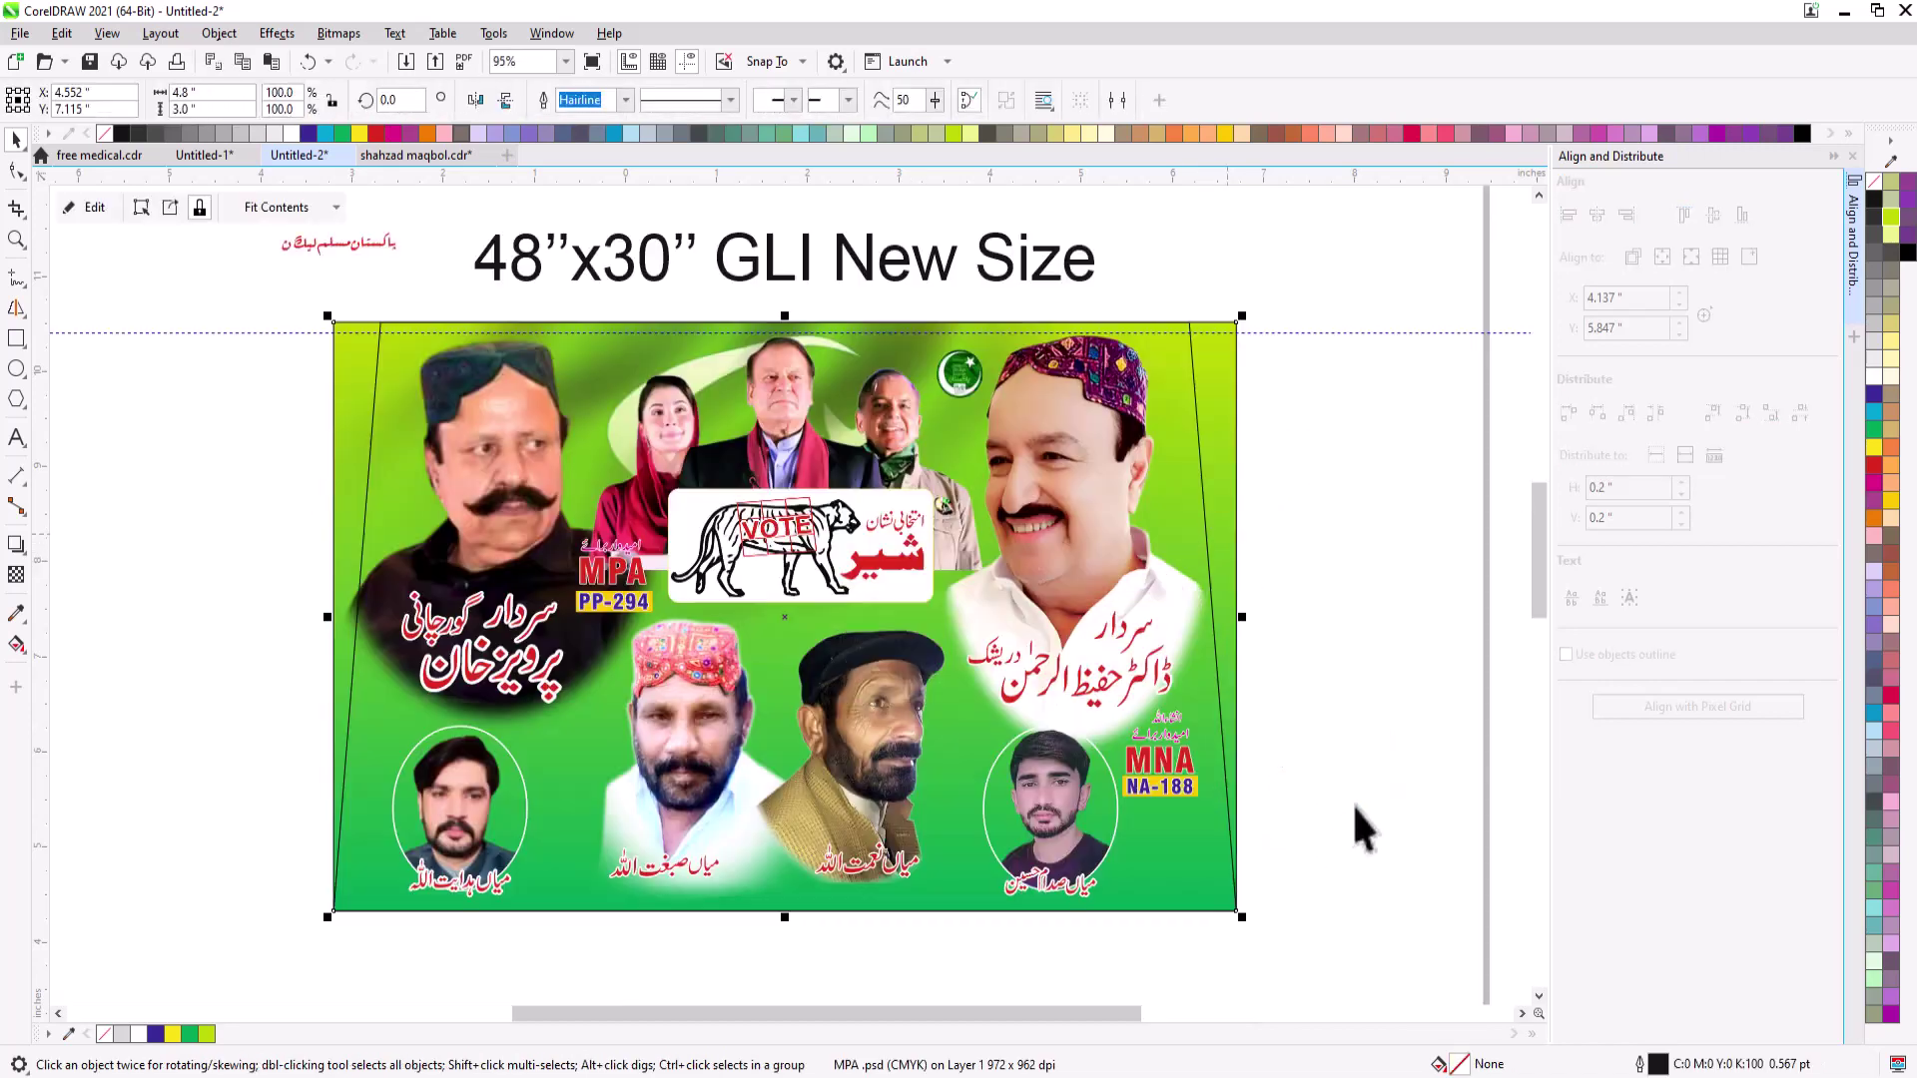
pyautogui.click(1353, 810)
pyautogui.click(955, 377)
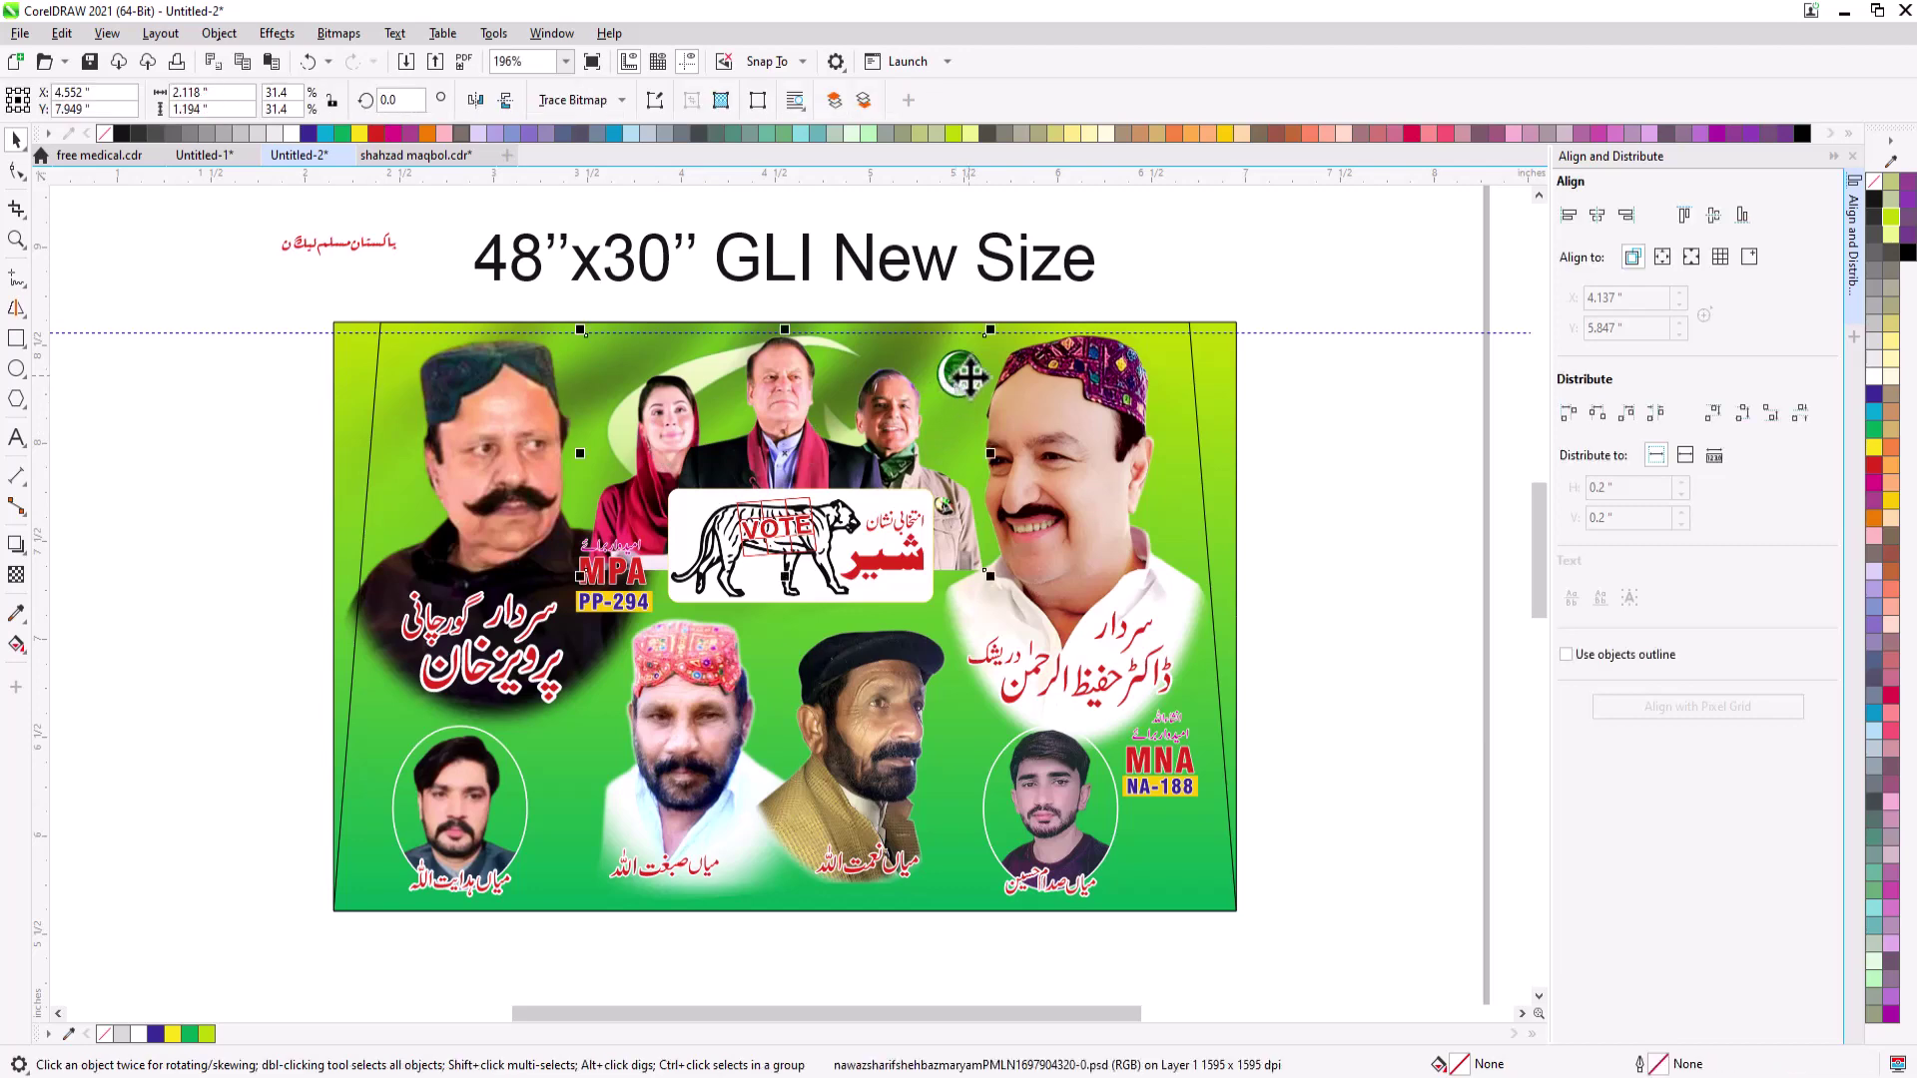
pyautogui.press('Escape')
pyautogui.click(1206, 348)
pyautogui.press('Escape')
pyautogui.click(956, 379)
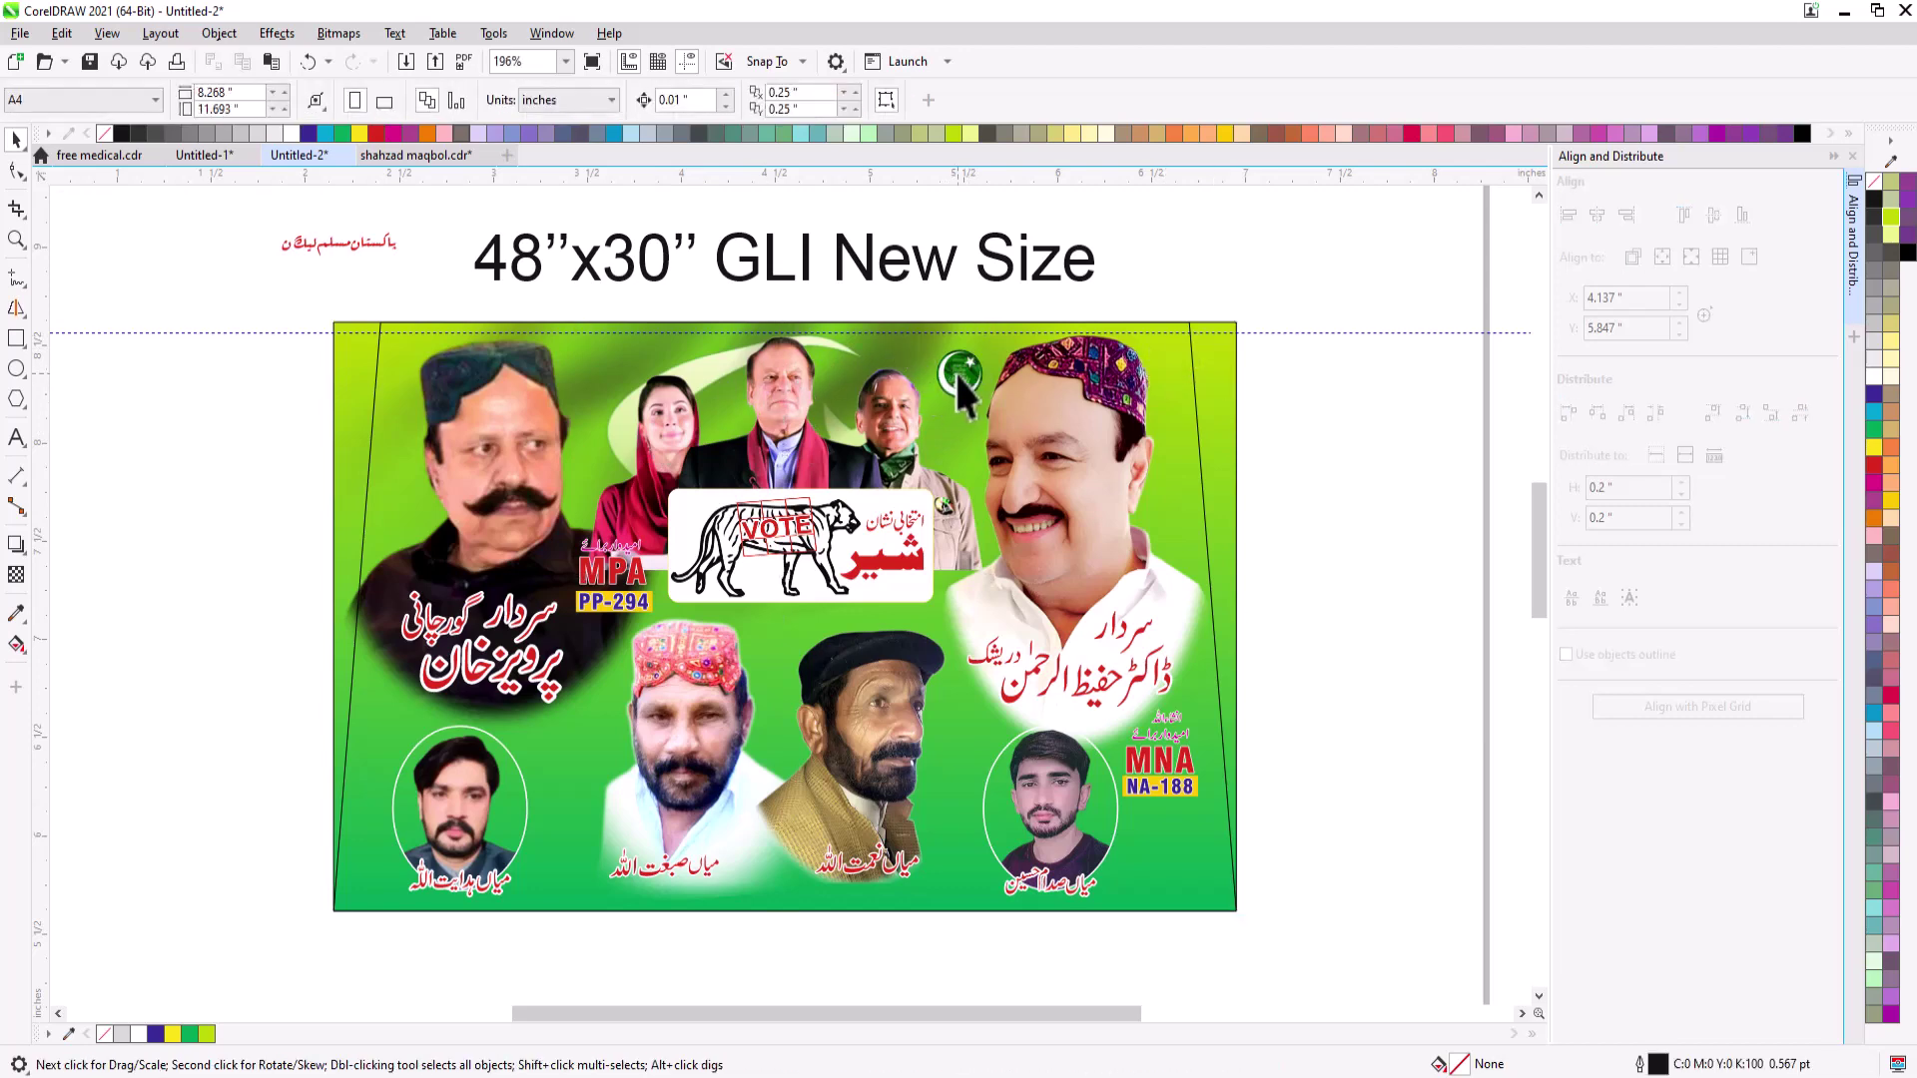
pyautogui.moveTo(958, 380); pyautogui.dragTo(596, 376)
# - Group the two round party logos and nudge them up 0.05 inch
pyautogui.keyDown('shift'); pyautogui.click(961, 380); pyautogui.keyUp('shift')
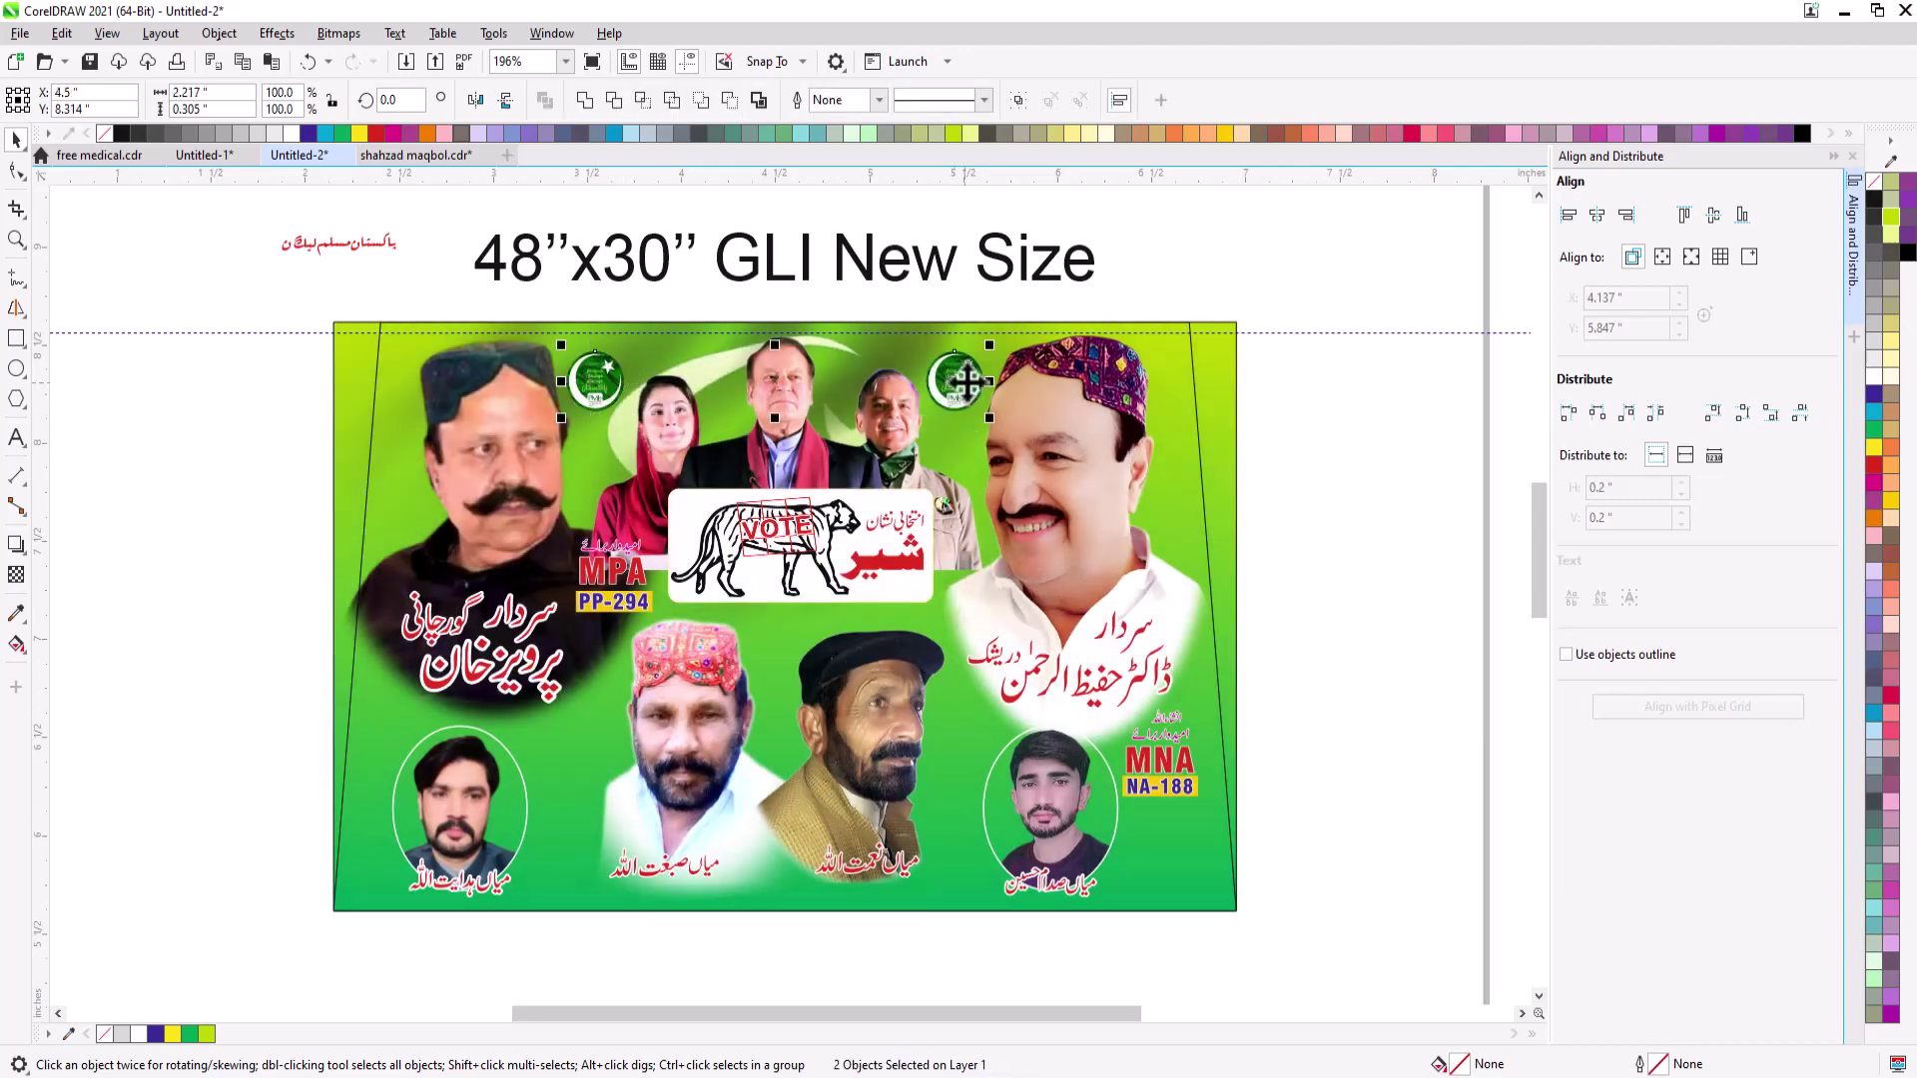
pyautogui.hotkey('ctrl', 'g')
pyautogui.press('Up')
pyautogui.press('Up')
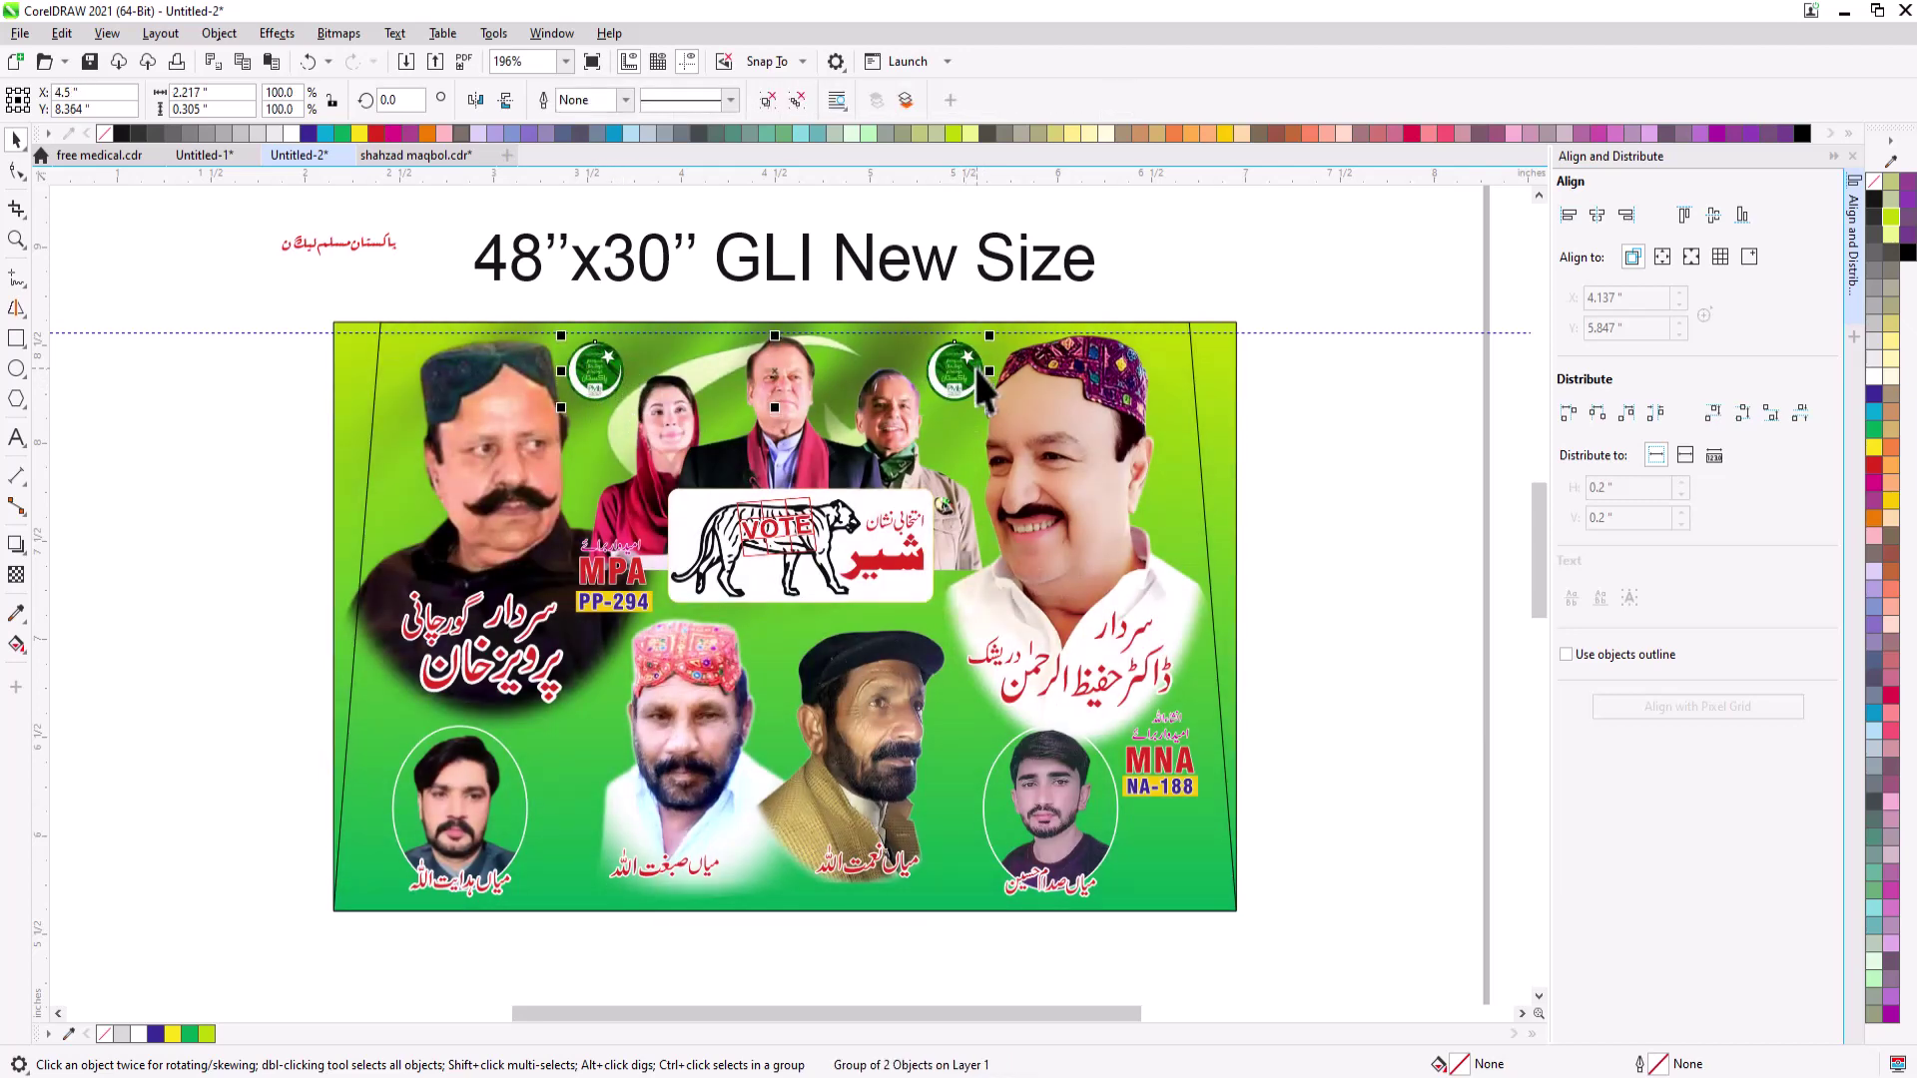
# - Move the Urdu party-name text onto the panel just above the VOTE tiger emblem, enlarge it slightly and fill it magenta
pyautogui.moveTo(320, 250); pyautogui.dragTo(811, 485)
pyautogui.press('F2')
pyautogui.moveTo(691, 420); pyautogui.dragTo(913, 516)
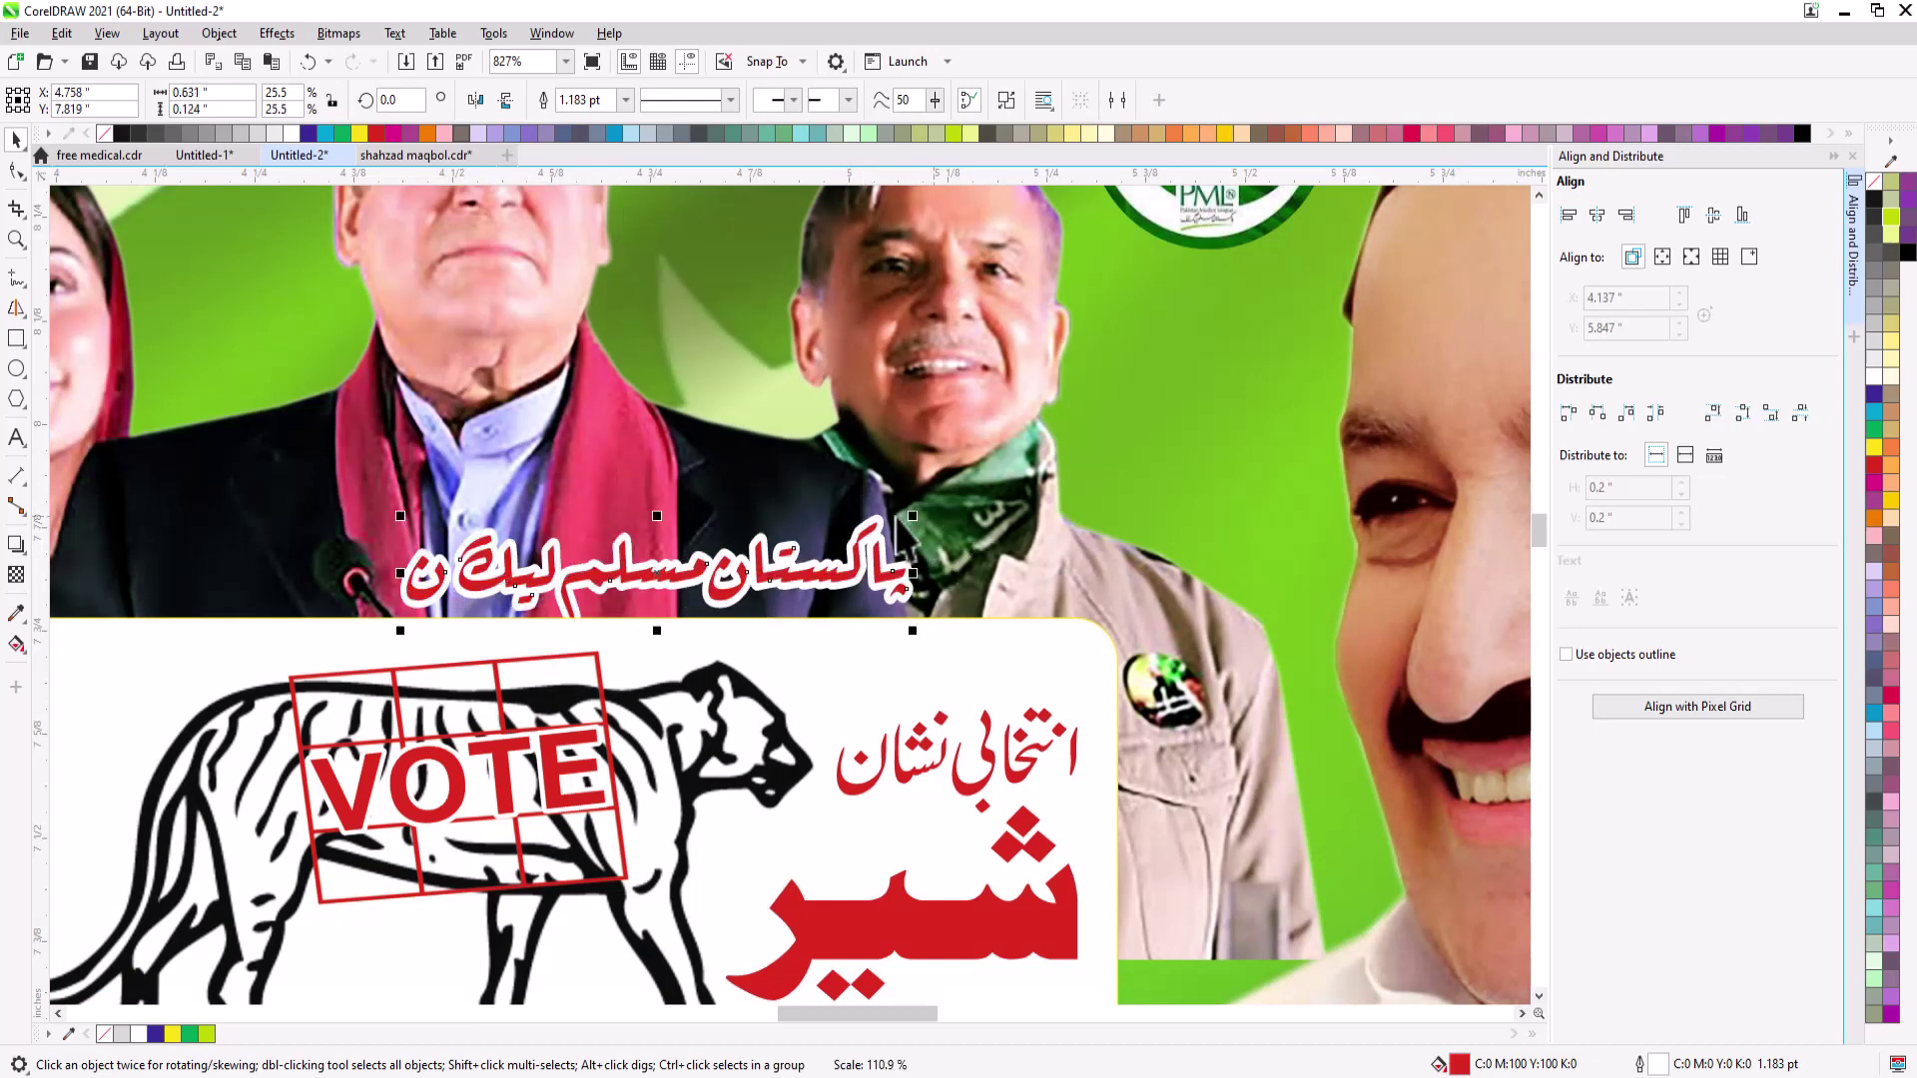
pyautogui.click(1874, 392)
pyautogui.scroll(-6, 1188, 809)
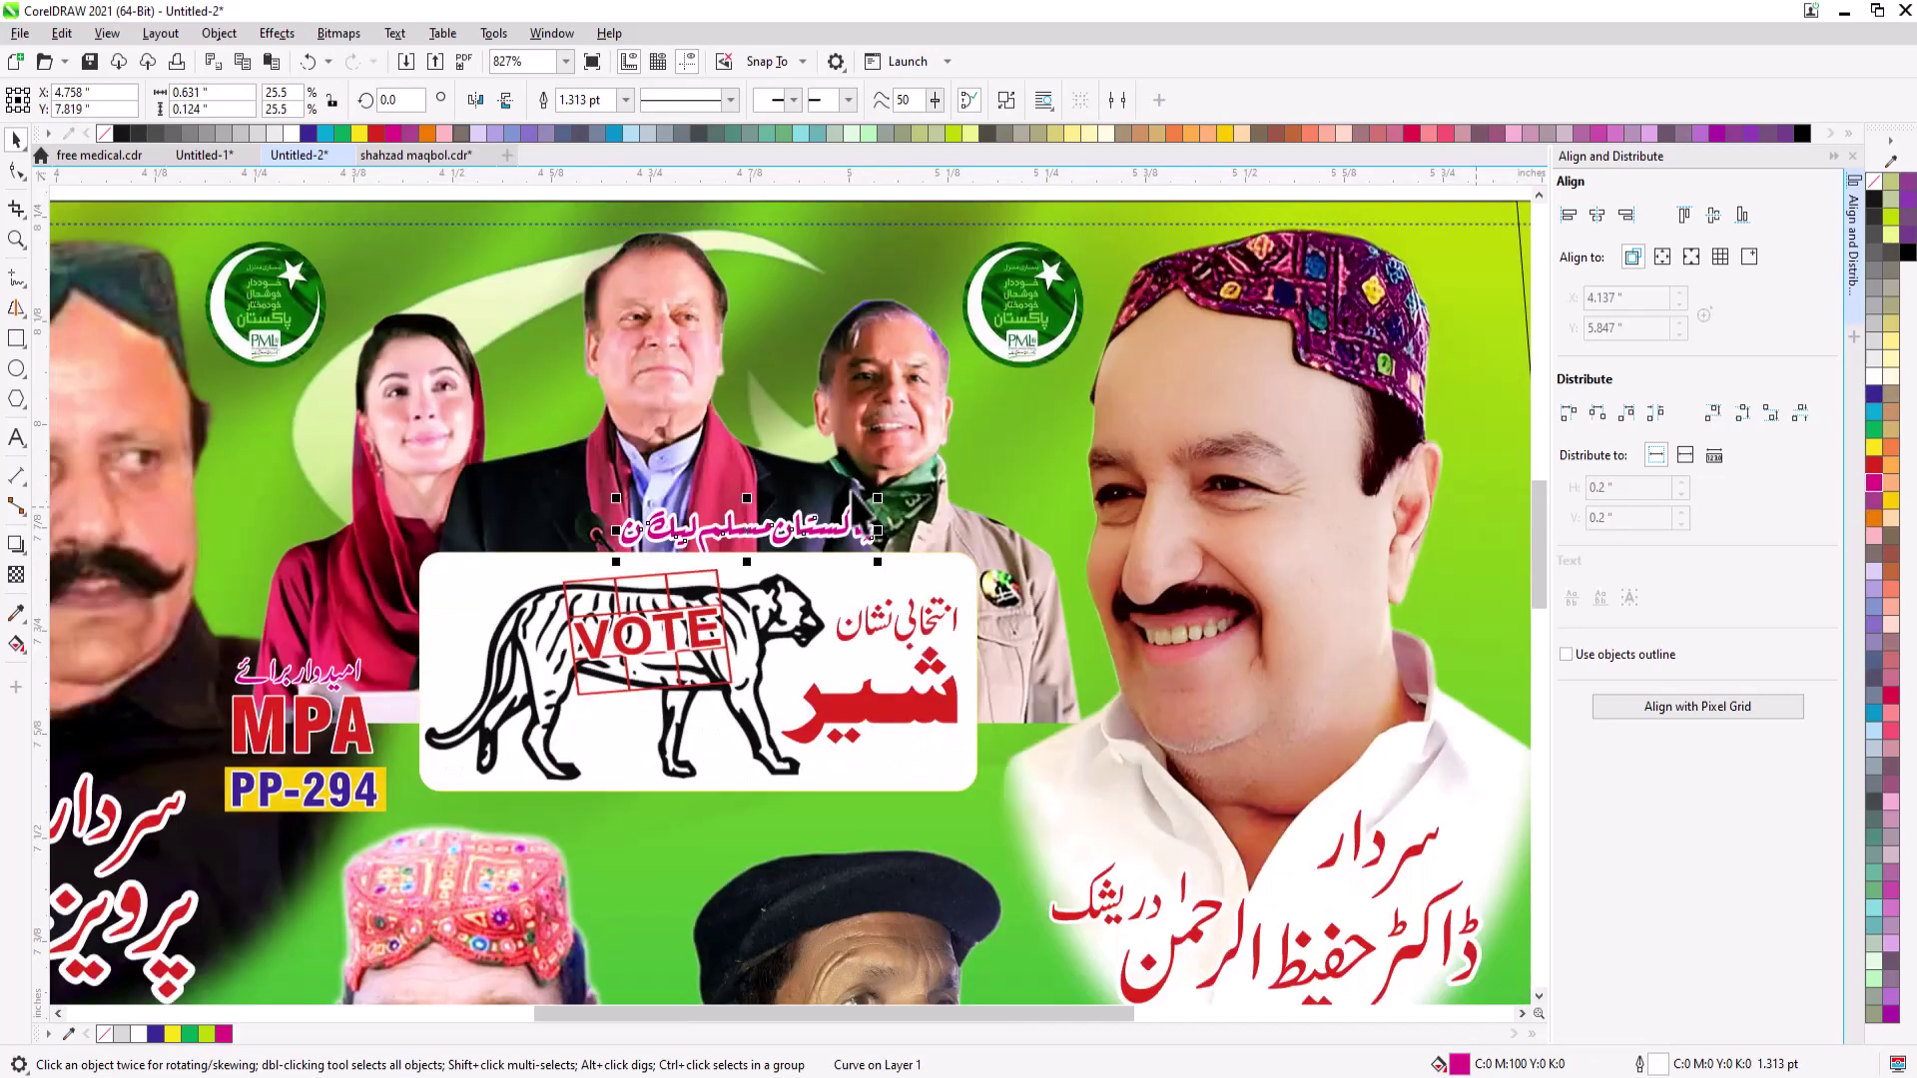
# - Spread the red-cap and black-cap portraits apart below the tiger emblem, and mirror the black-cap portrait horizontally
pyautogui.moveTo(1184, 805); pyautogui.dragTo(1189, 802)
pyautogui.click(645, 701)
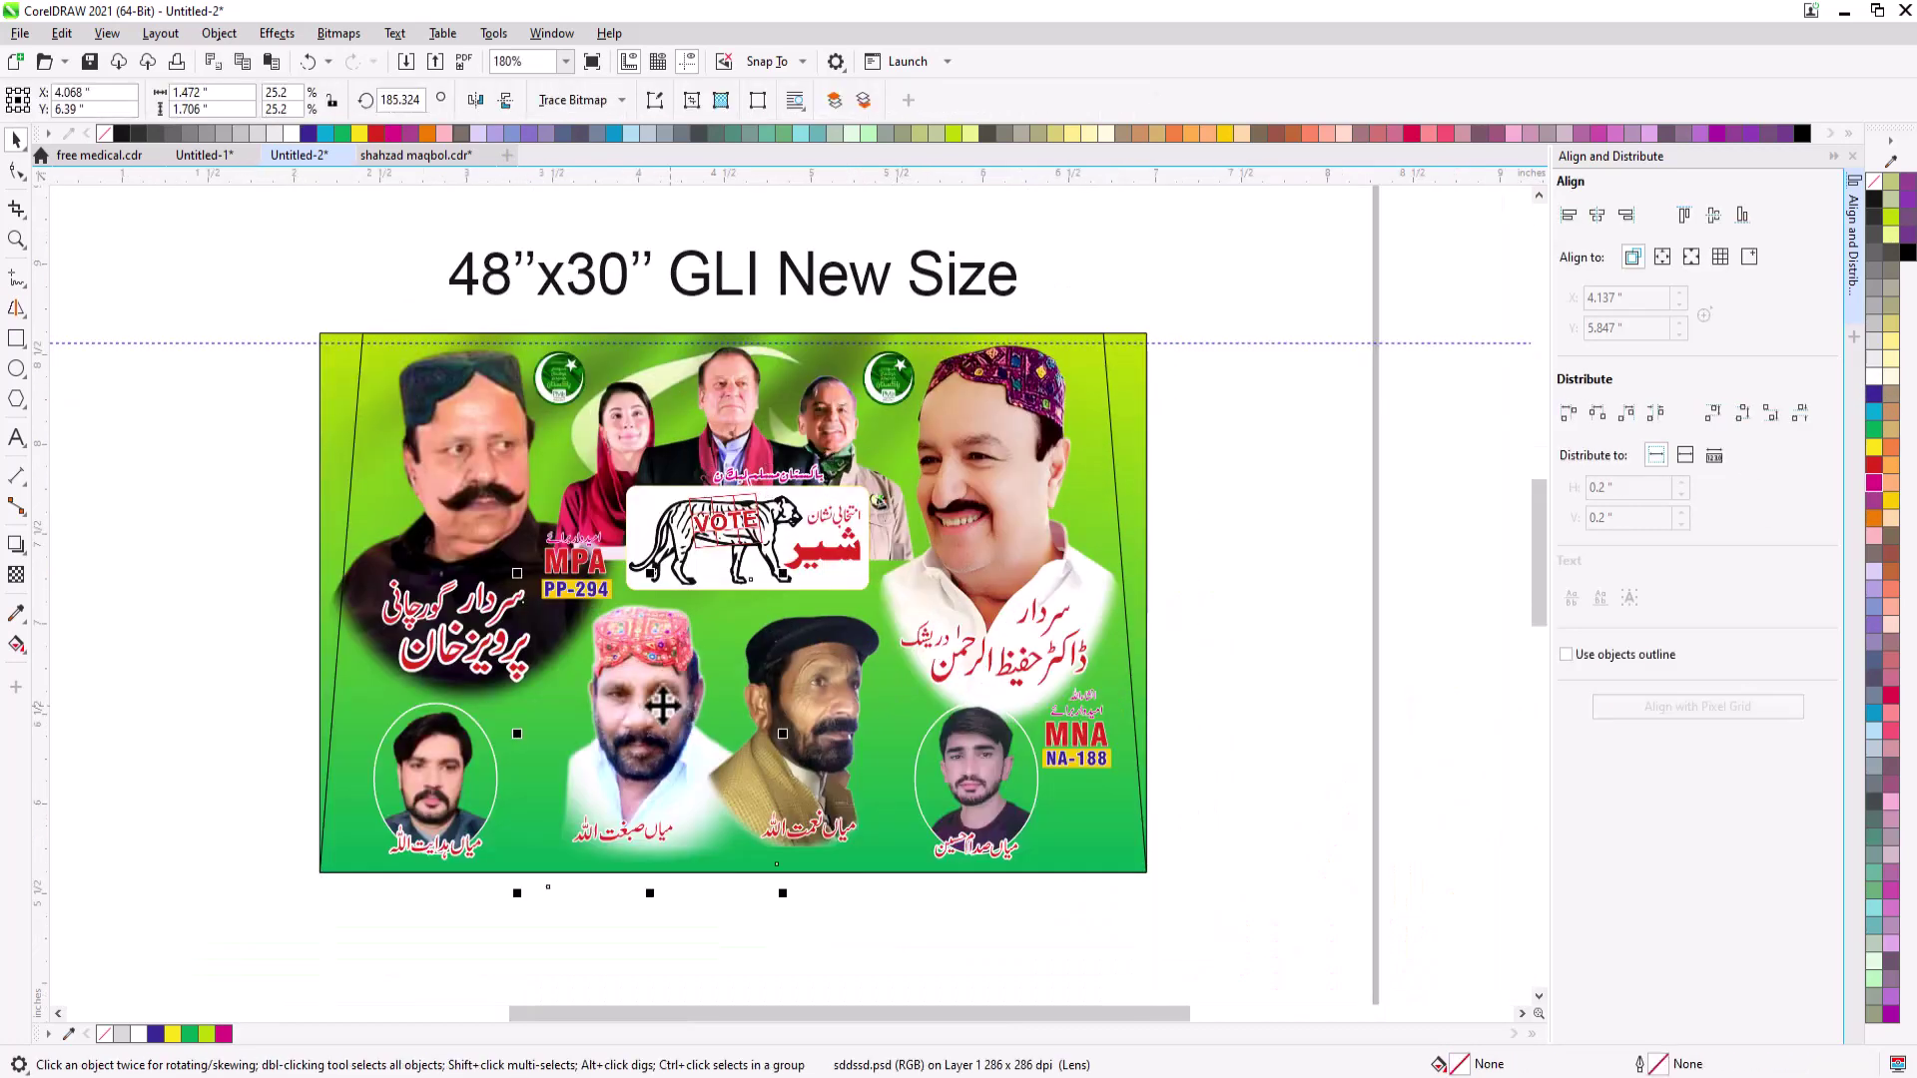
pyautogui.moveTo(645, 700); pyautogui.dragTo(806, 705)
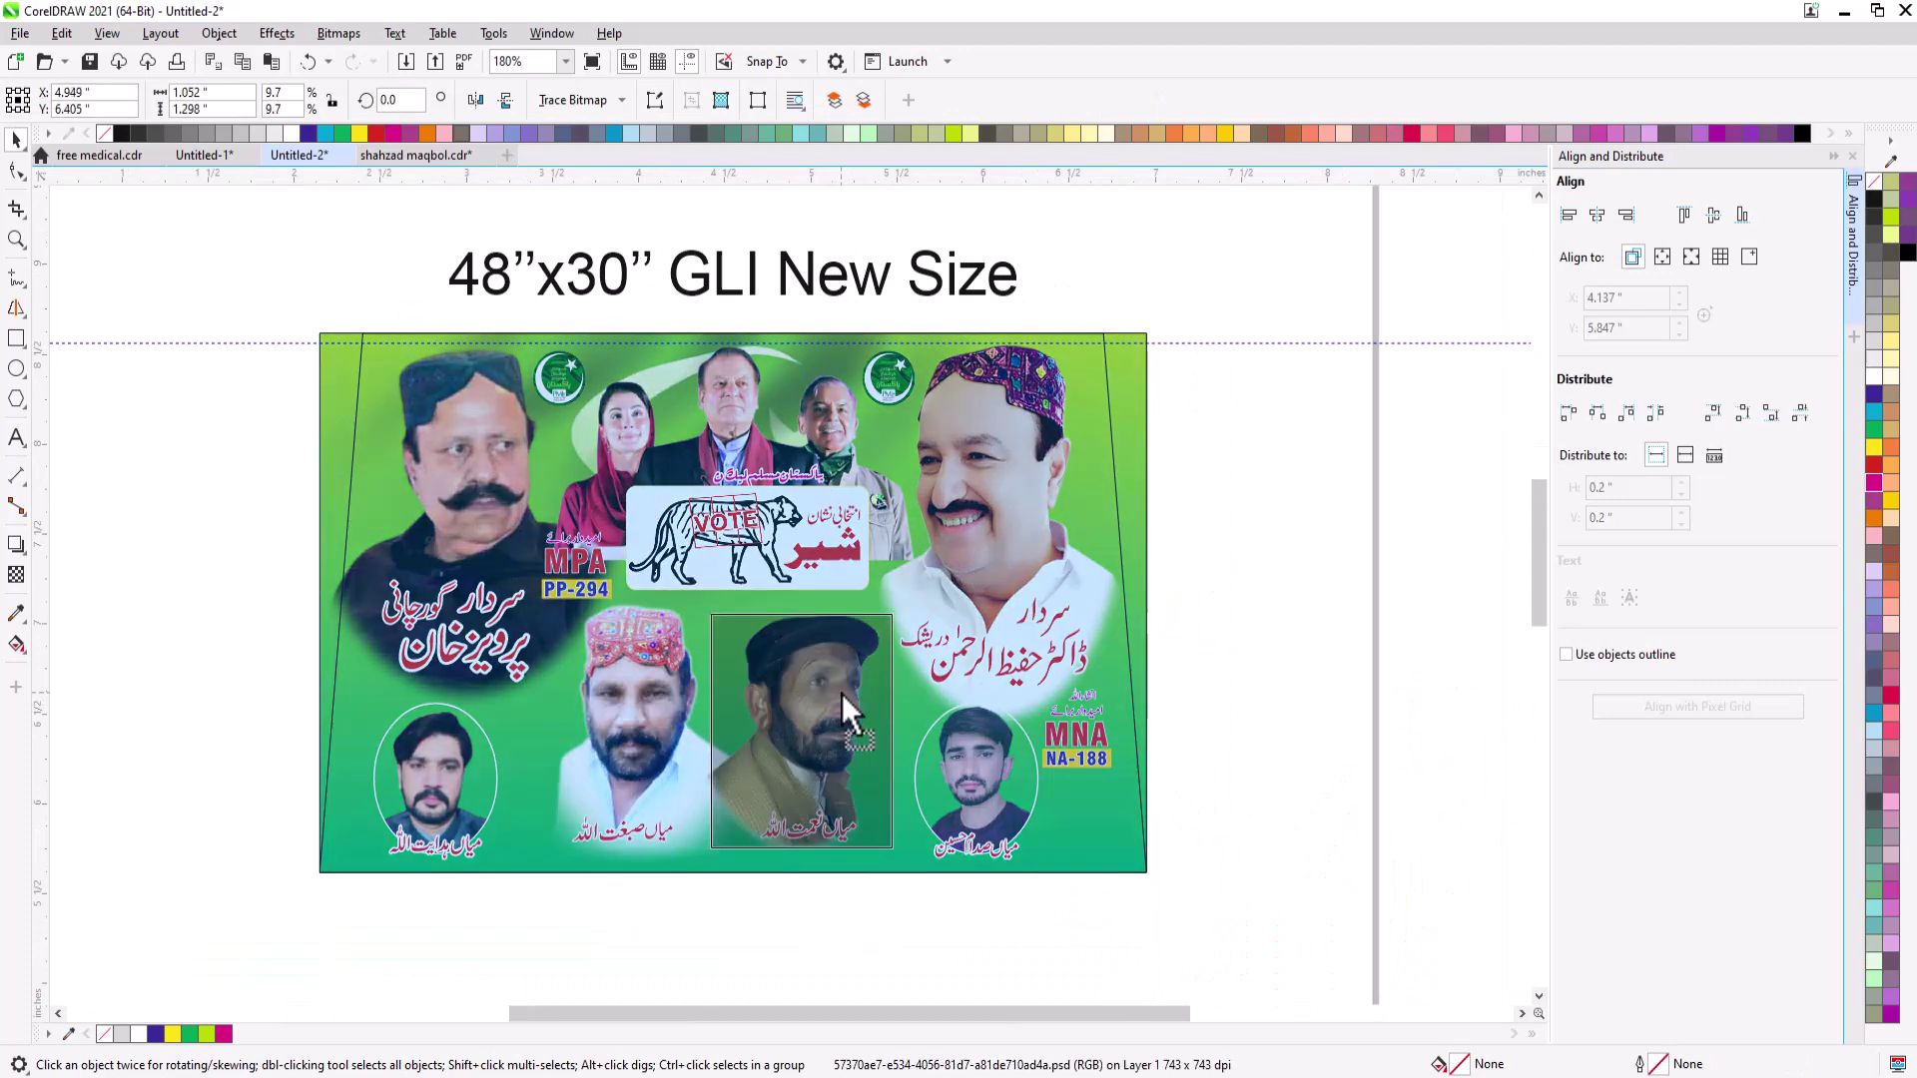
pyautogui.moveTo(651, 691); pyautogui.dragTo(600, 697)
pyautogui.moveTo(841, 696); pyautogui.dragTo(833, 697)
pyautogui.click(476, 100)
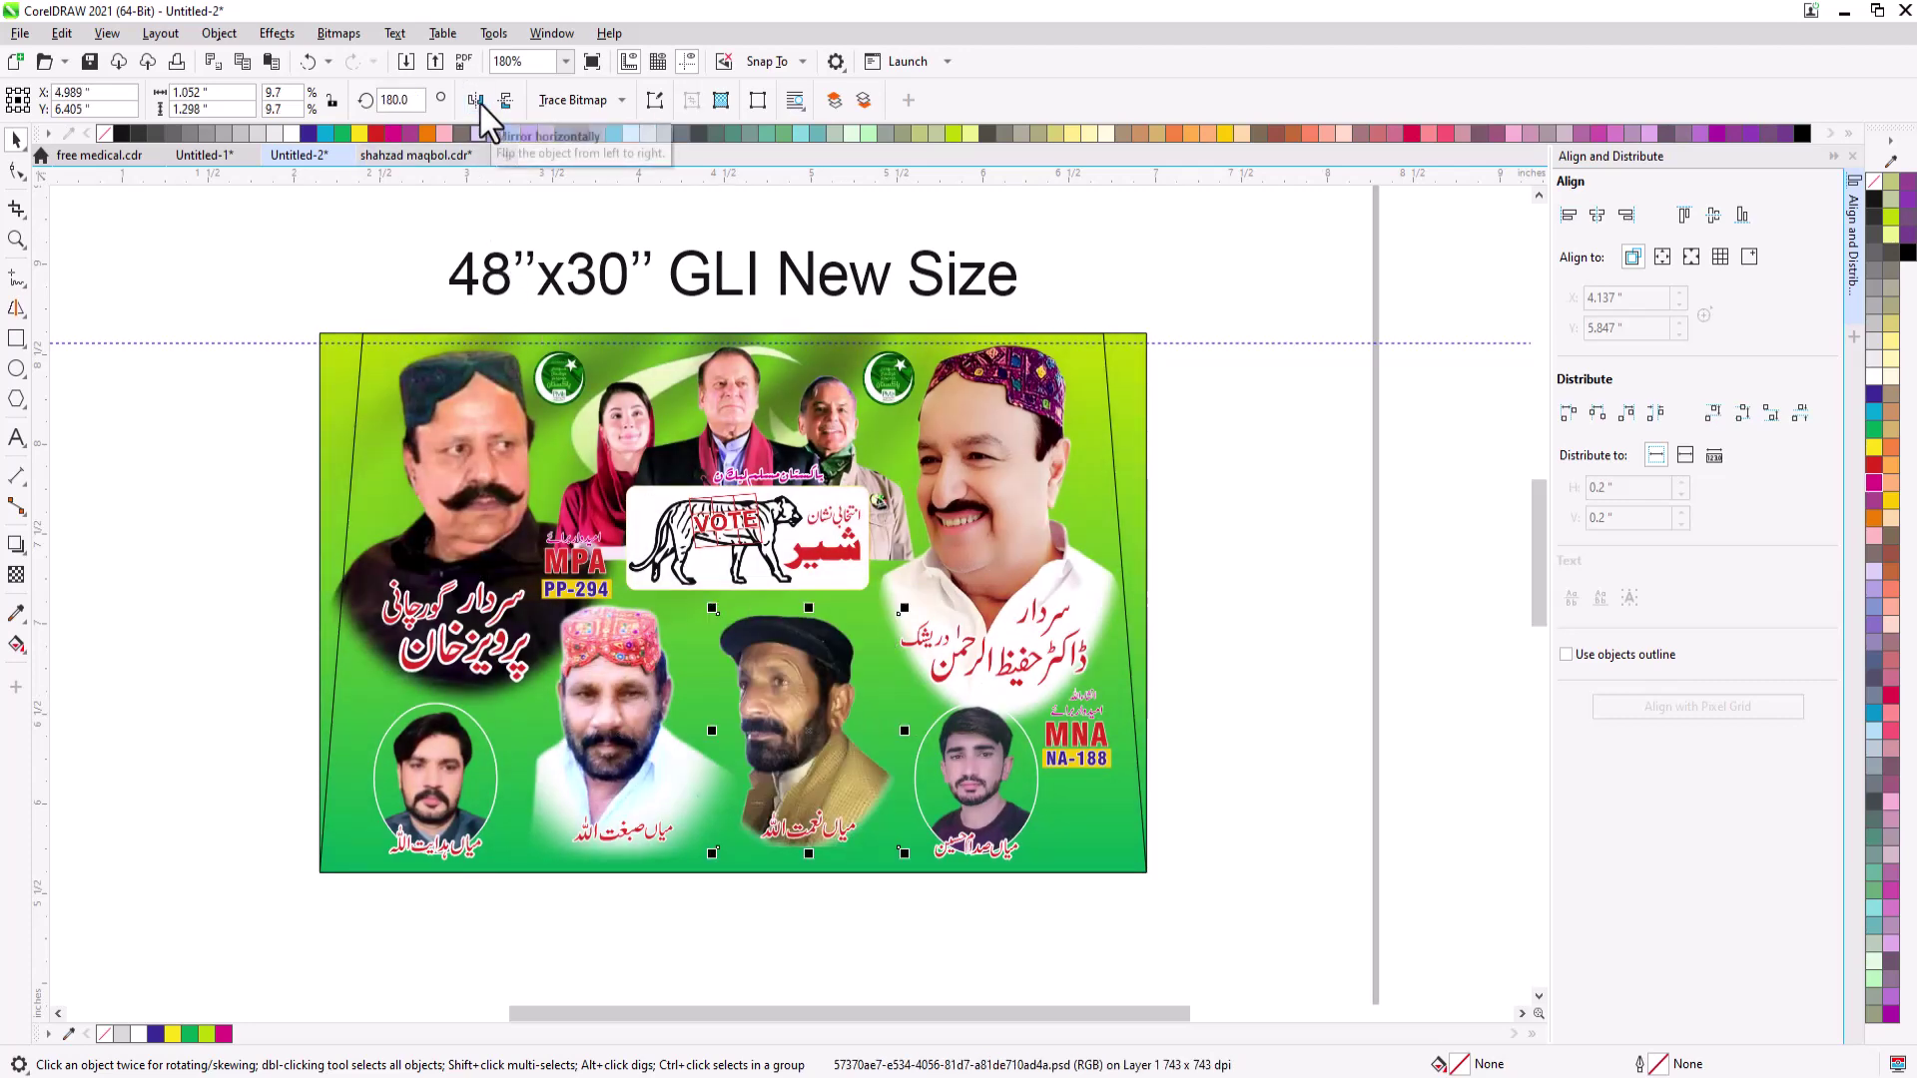
pyautogui.moveTo(831, 677); pyautogui.dragTo(839, 676)
# - Enlarge the name captions under the black-cap and red-cap portraits and place each one beneath its portrait
pyautogui.click(831, 830)
pyautogui.moveTo(863, 846)
pyautogui.mouseDown()
pyautogui.moveTo(914, 836)
pyautogui.moveTo(889, 835)
pyautogui.mouseUp()
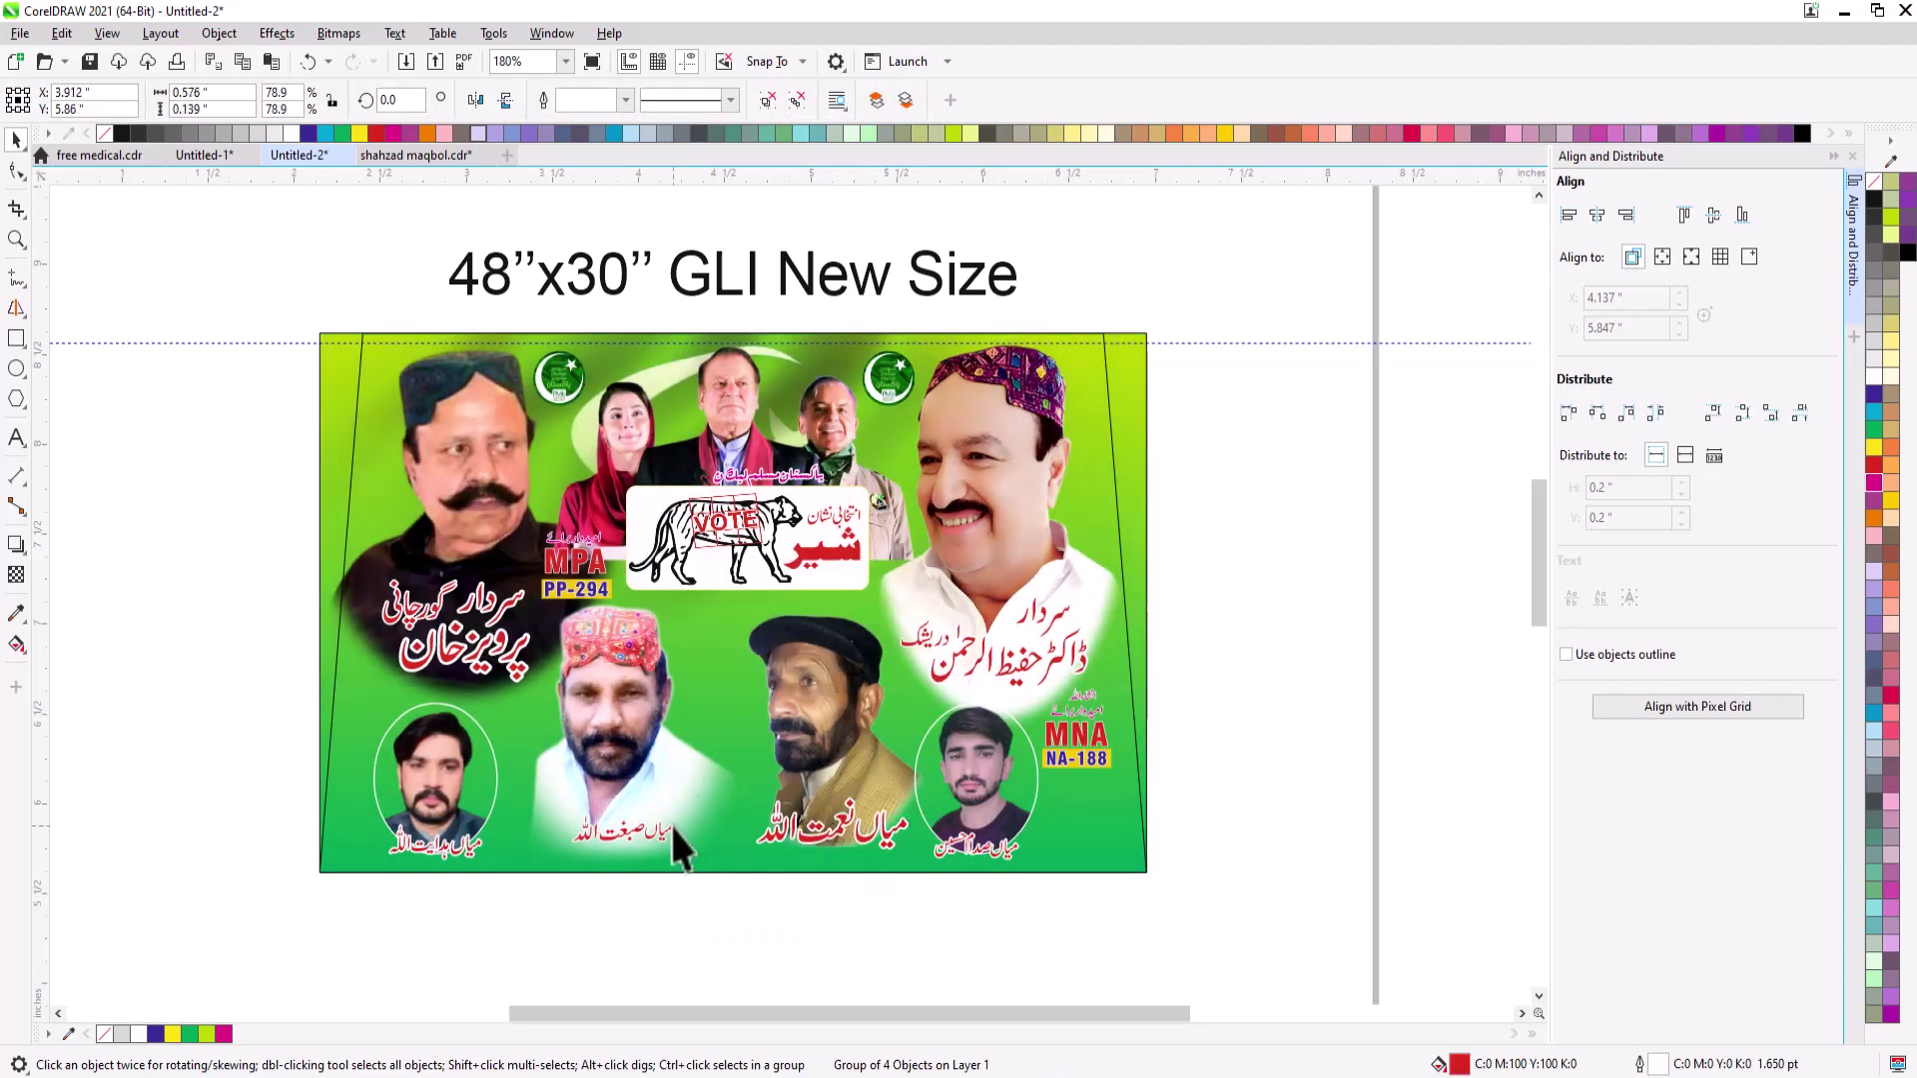
pyautogui.moveTo(679, 847); pyautogui.dragTo(707, 853)
pyautogui.keyDown('shift'); pyautogui.click(776, 835); pyautogui.keyUp('shift')
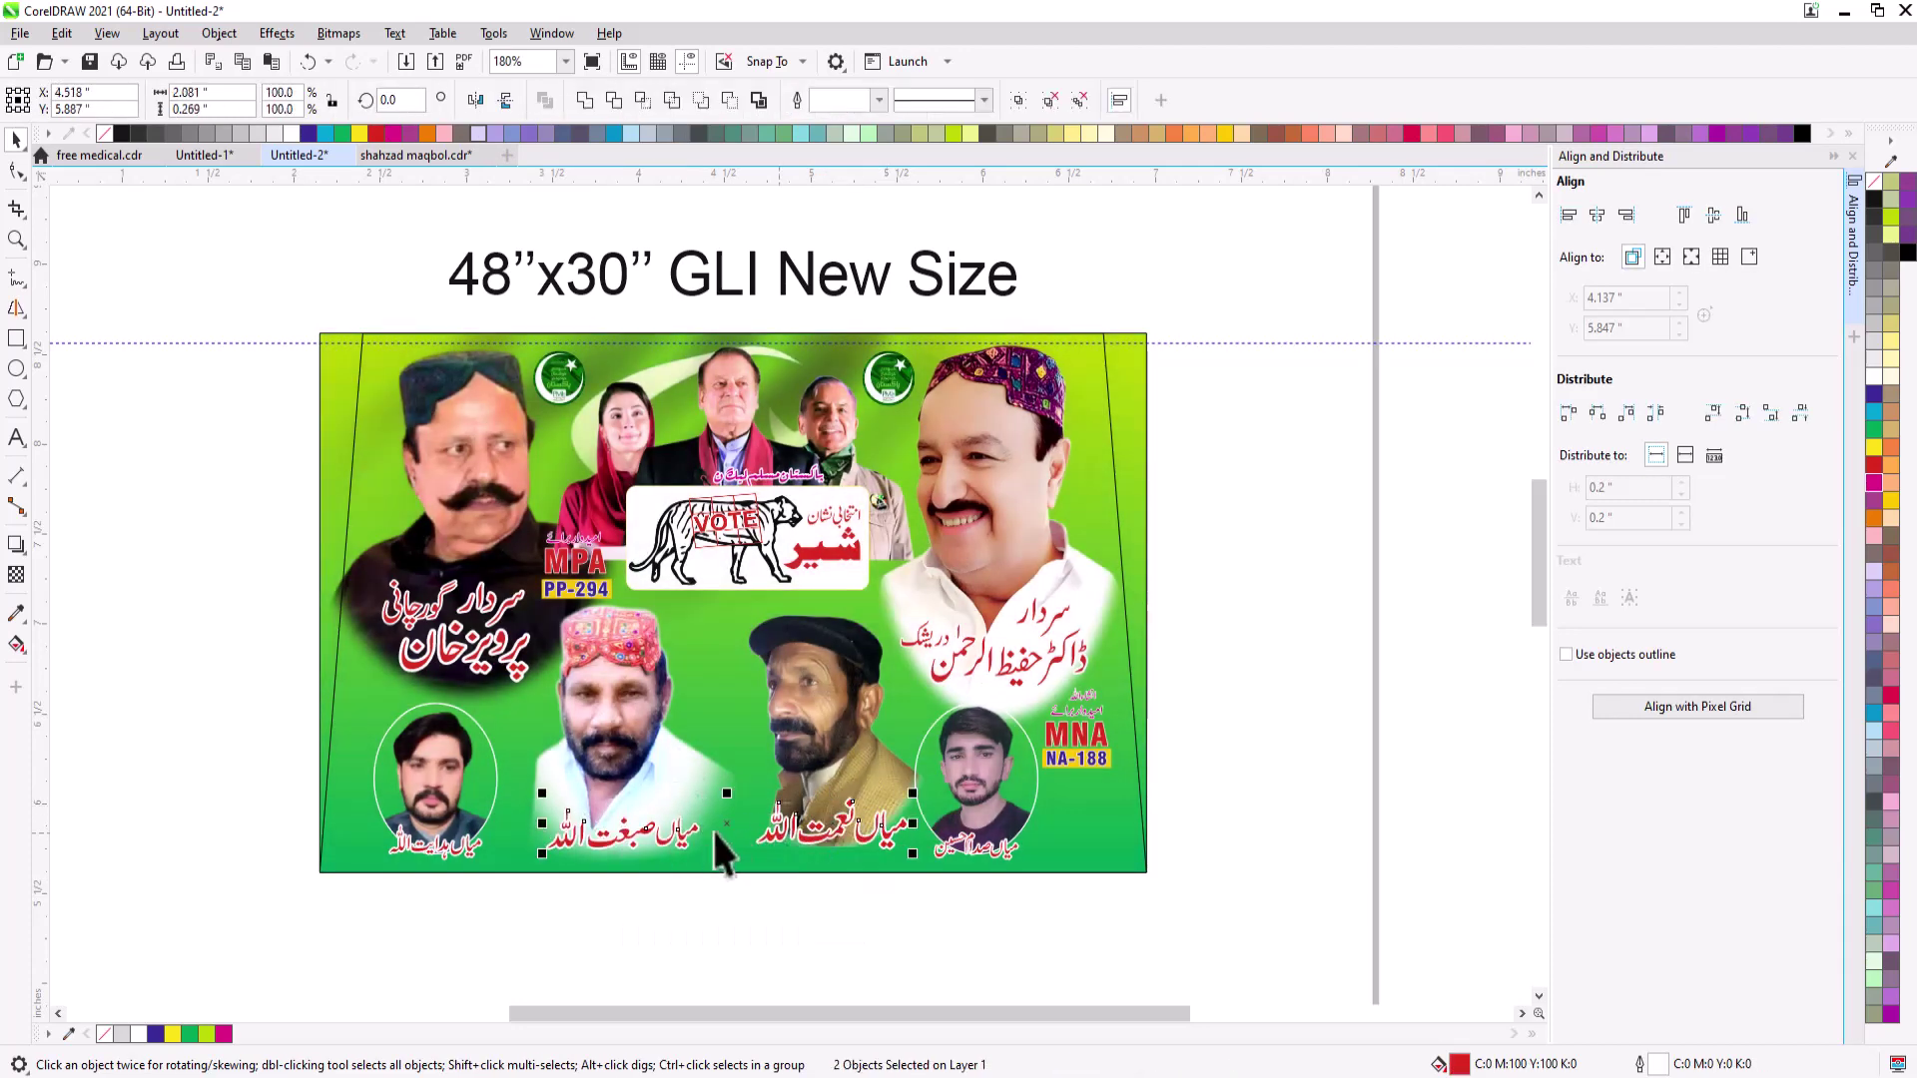
pyautogui.press('Escape')
pyautogui.click(691, 835)
pyautogui.keyDown('shift'); pyautogui.click(769, 832); pyautogui.keyUp('shift')
pyautogui.press('Escape')
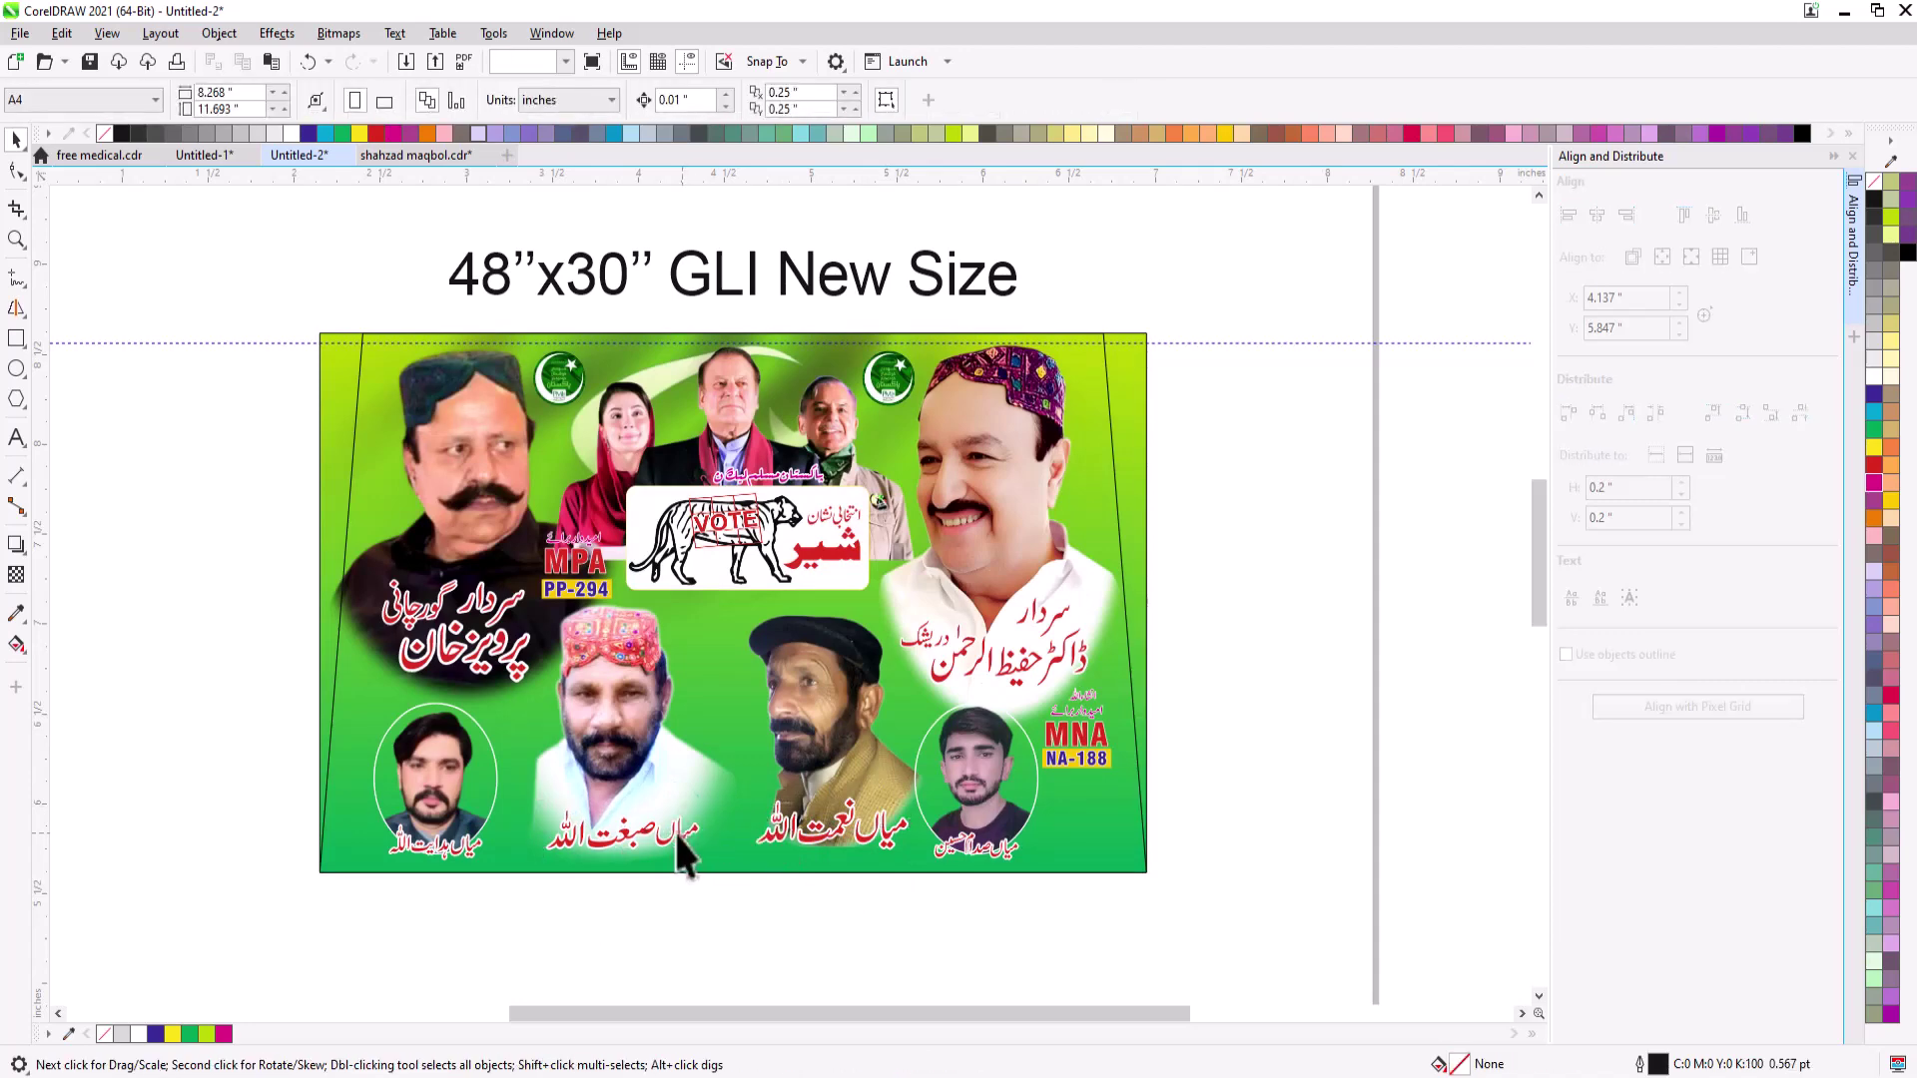
pyautogui.moveTo(681, 857); pyautogui.dragTo(674, 828)
pyautogui.moveTo(693, 804); pyautogui.dragTo(704, 796)
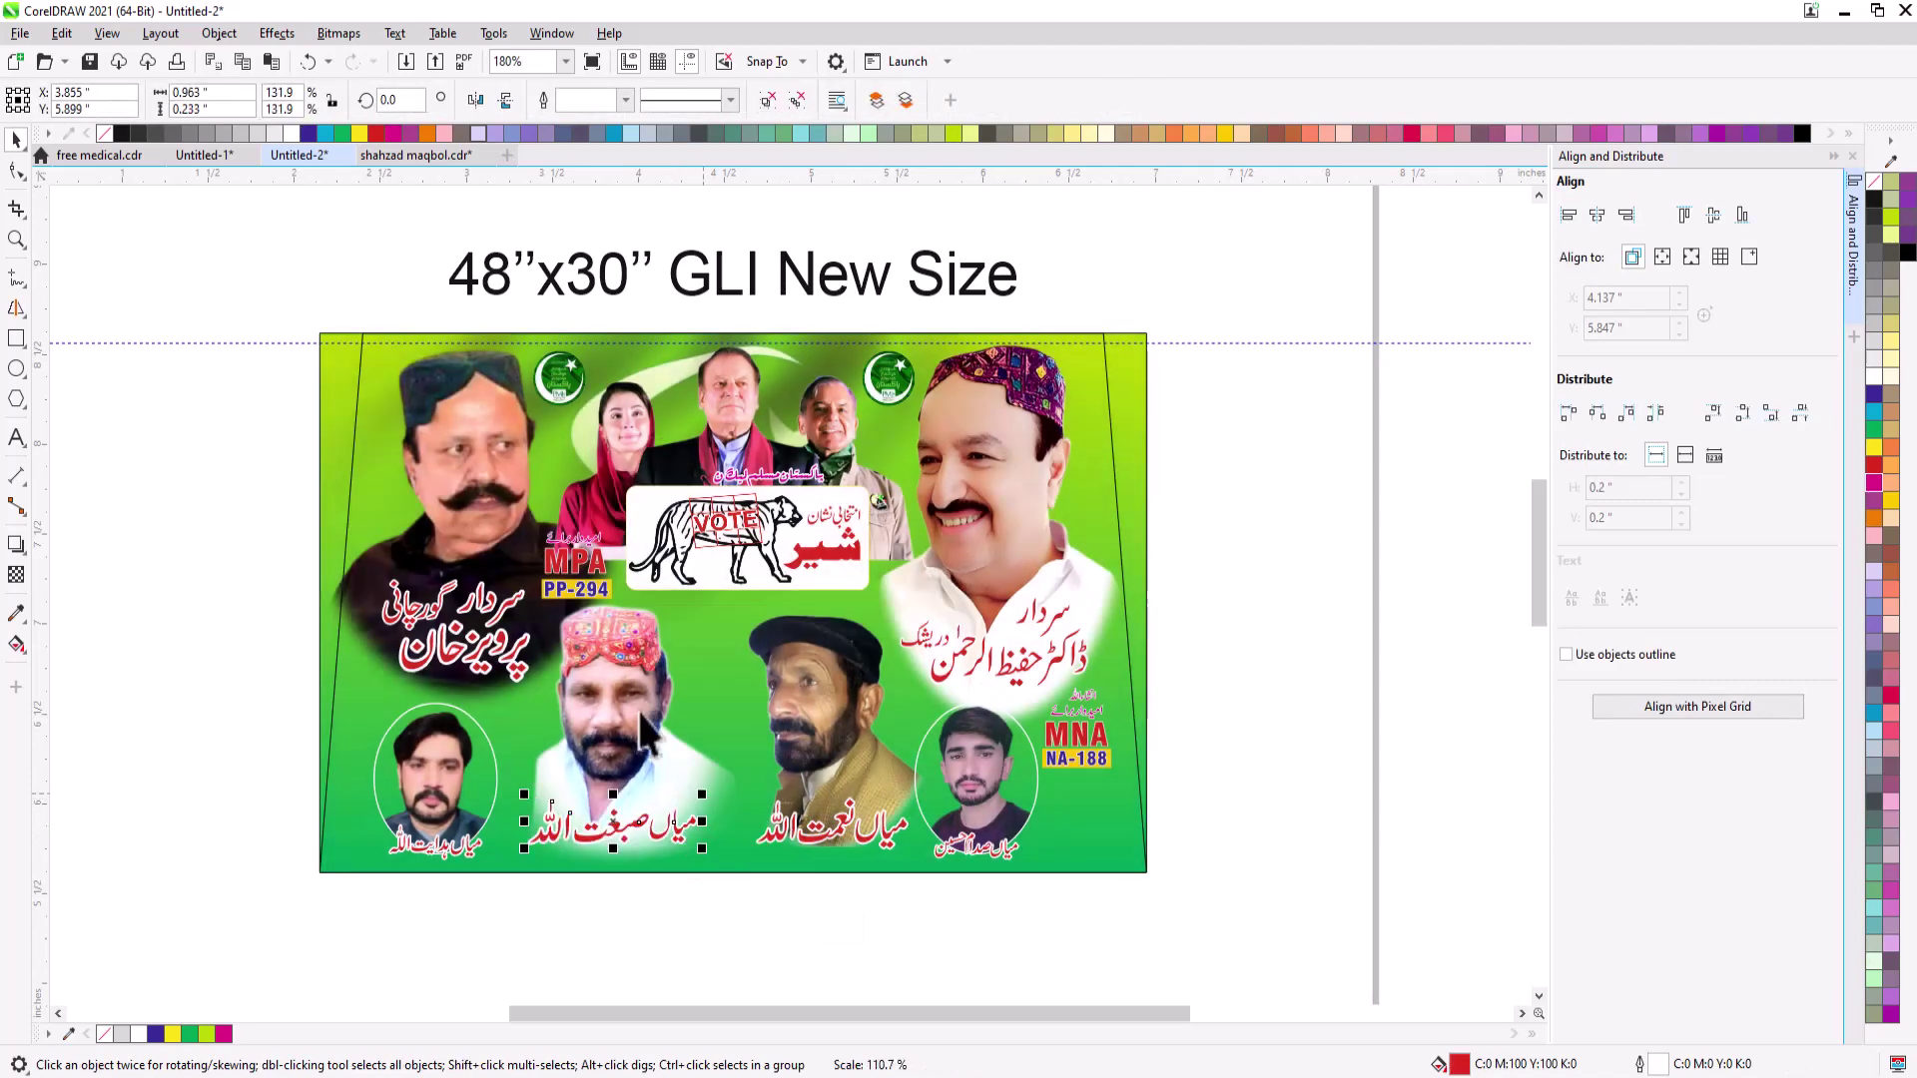
# - Ungroup the two round party logos and move one between the red-cap and black-cap portraits, enlarging it to about 0.42 inch
pyautogui.click(637, 712)
pyautogui.press('Escape')
pyautogui.click(880, 382)
pyautogui.hotkey('ctrl', 'u')
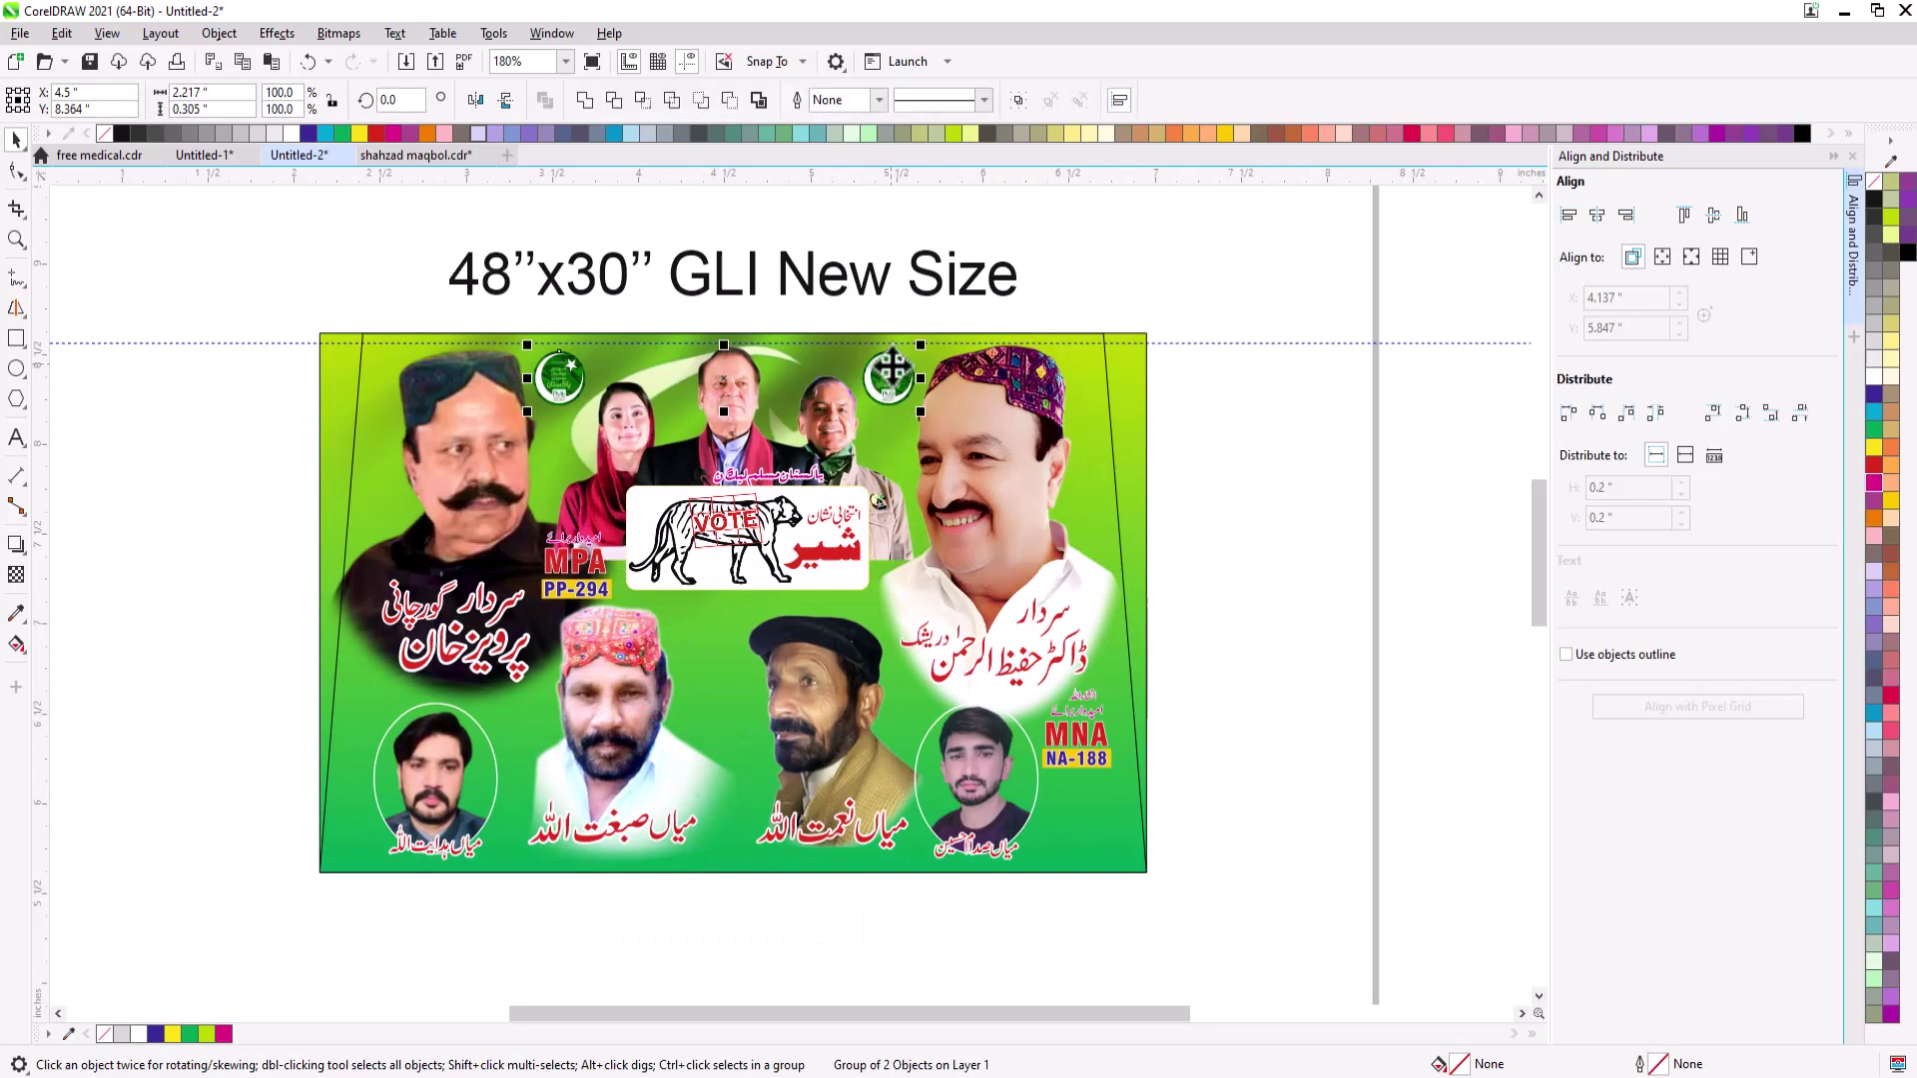
pyautogui.press('Escape')
pyautogui.click(891, 366)
pyautogui.scroll(1, 889, 376)
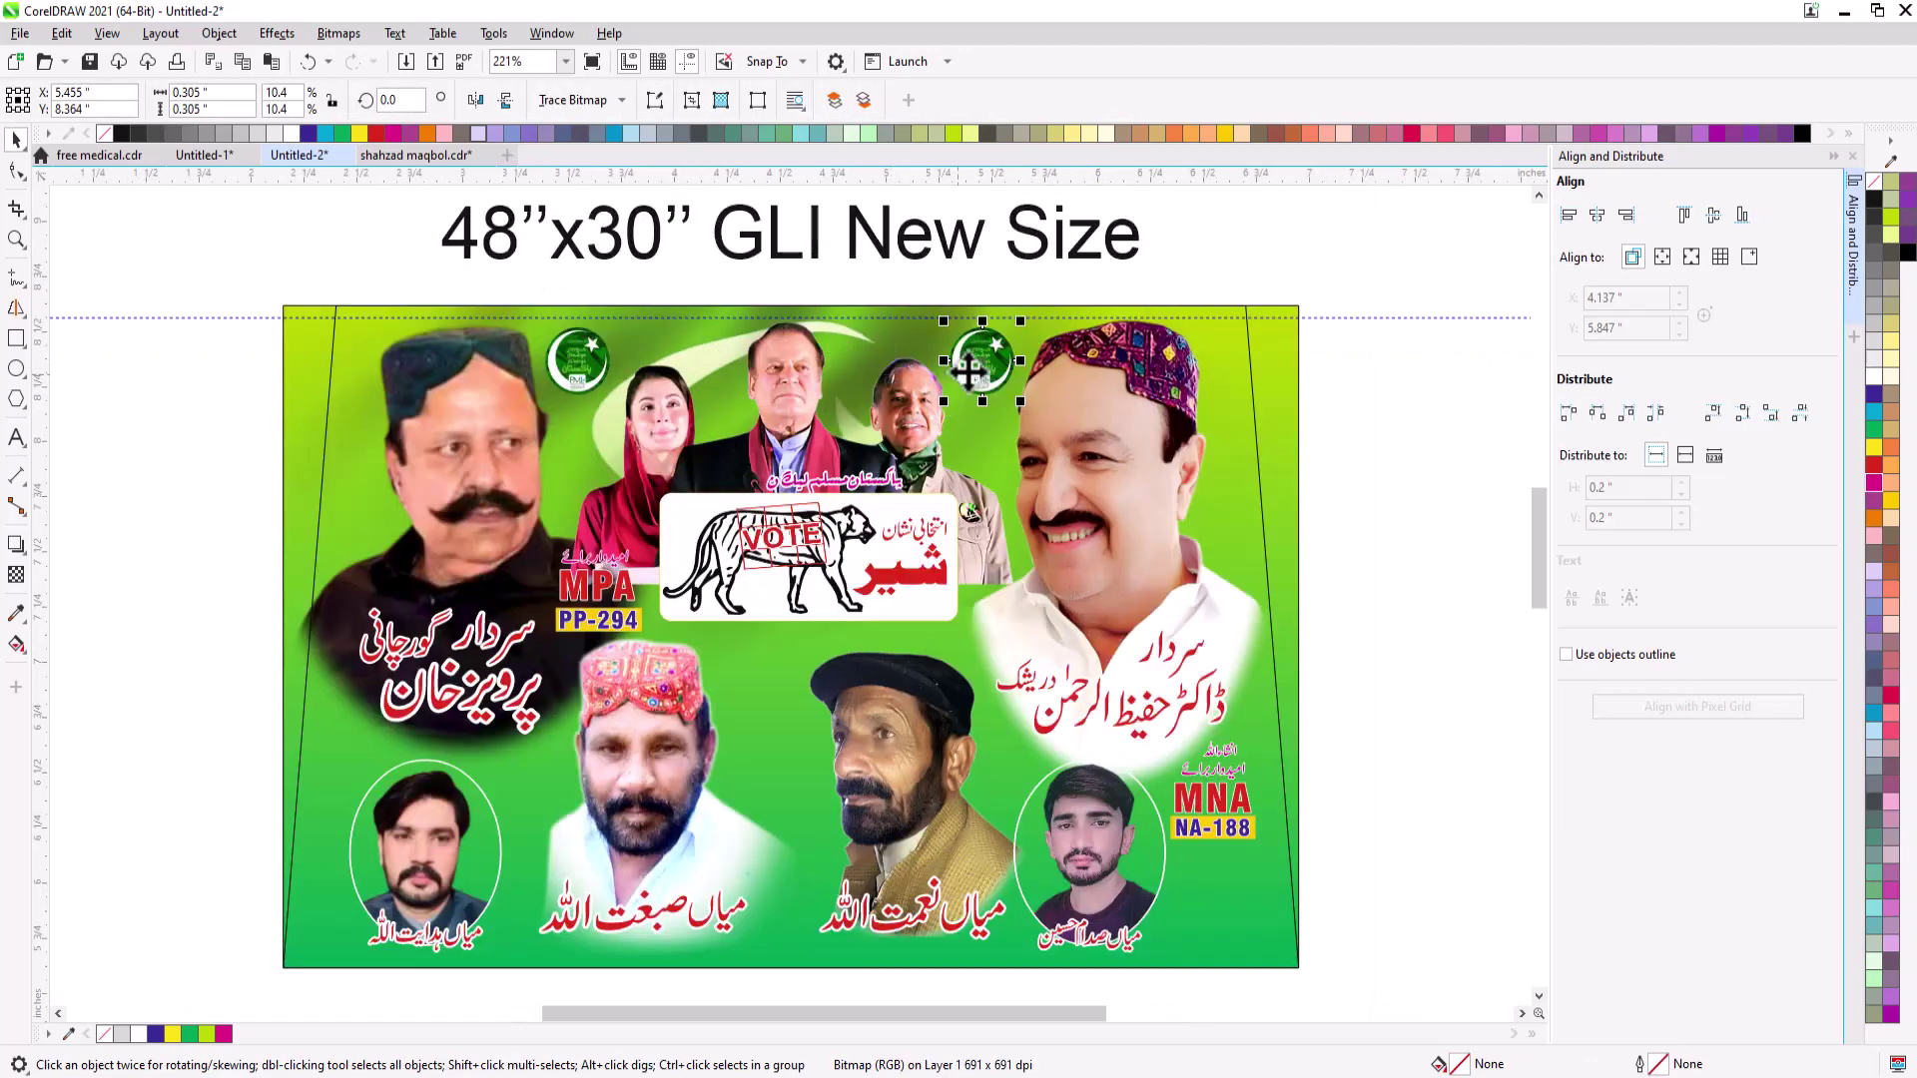
pyautogui.moveTo(575, 361); pyautogui.dragTo(825, 695)
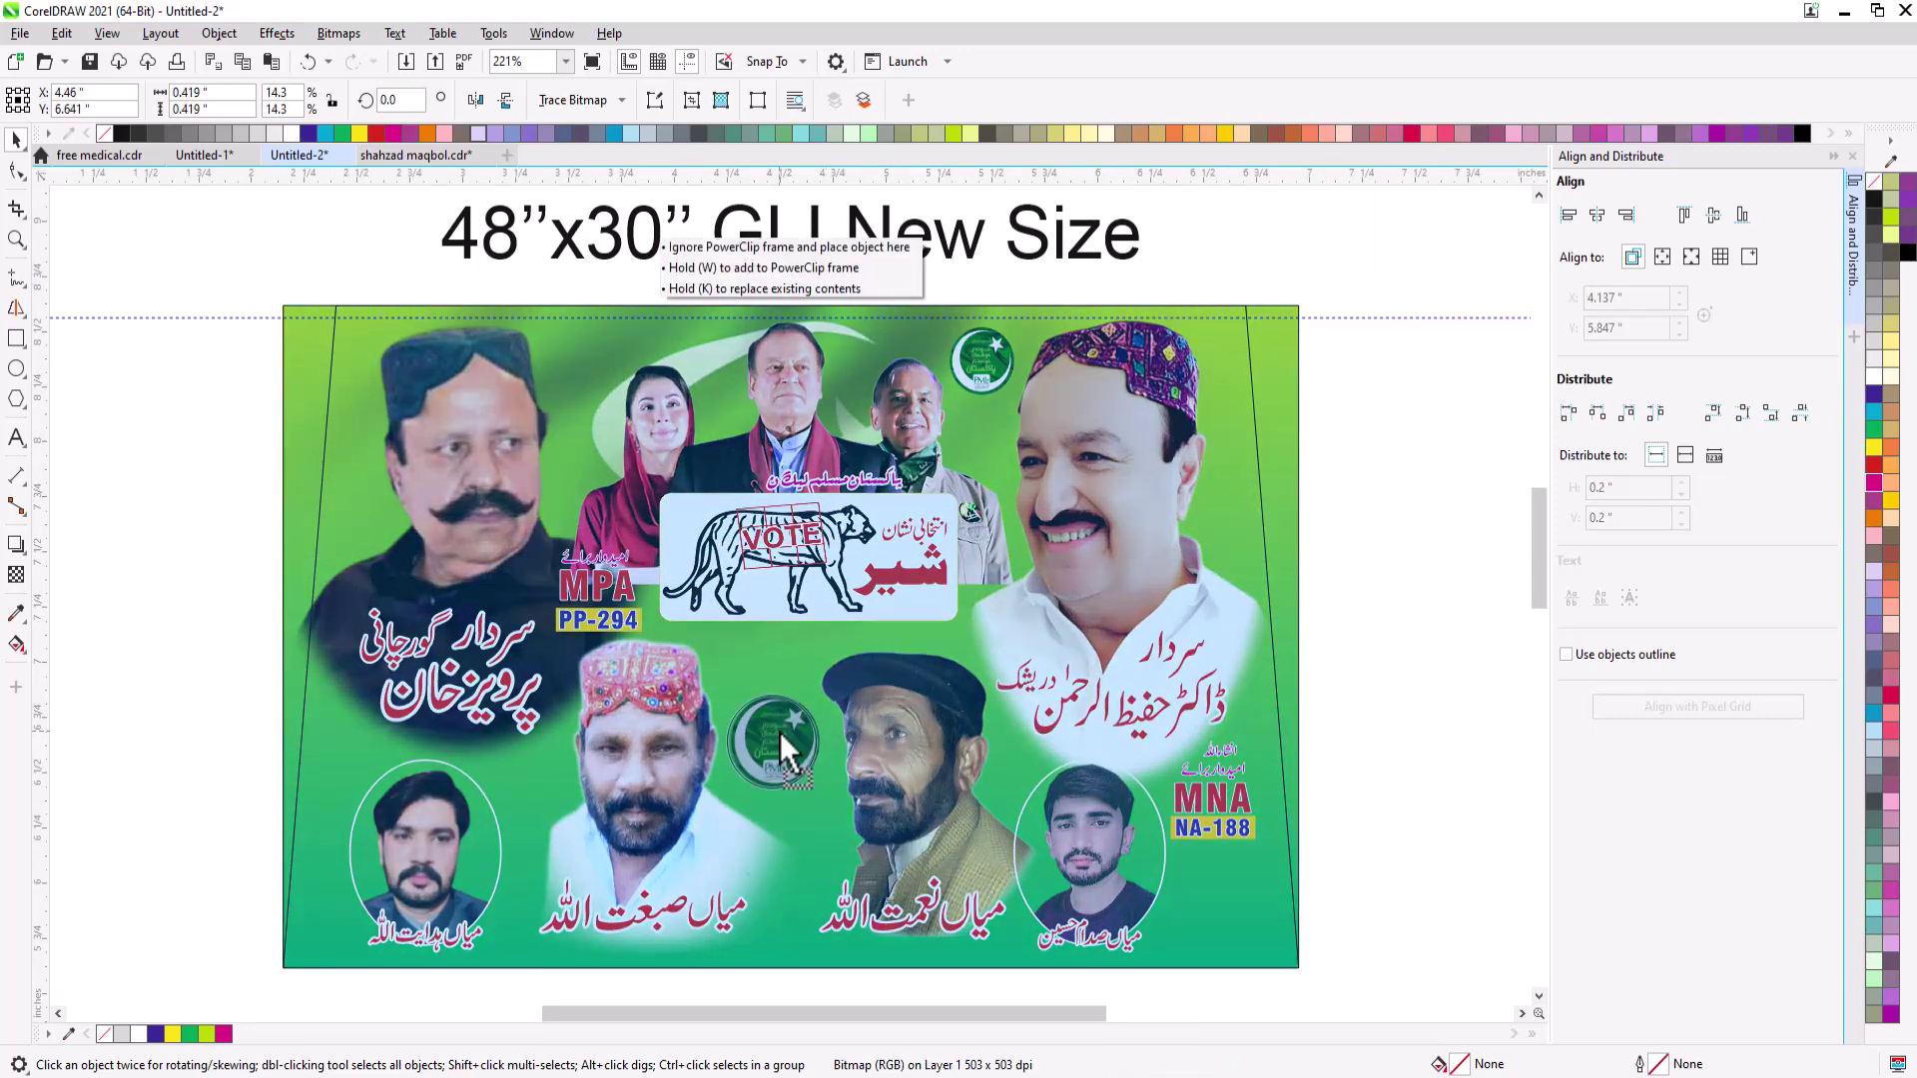
pyautogui.click(939, 725)
pyautogui.keyDown('shift'); pyautogui.click(667, 686); pyautogui.keyUp('shift')
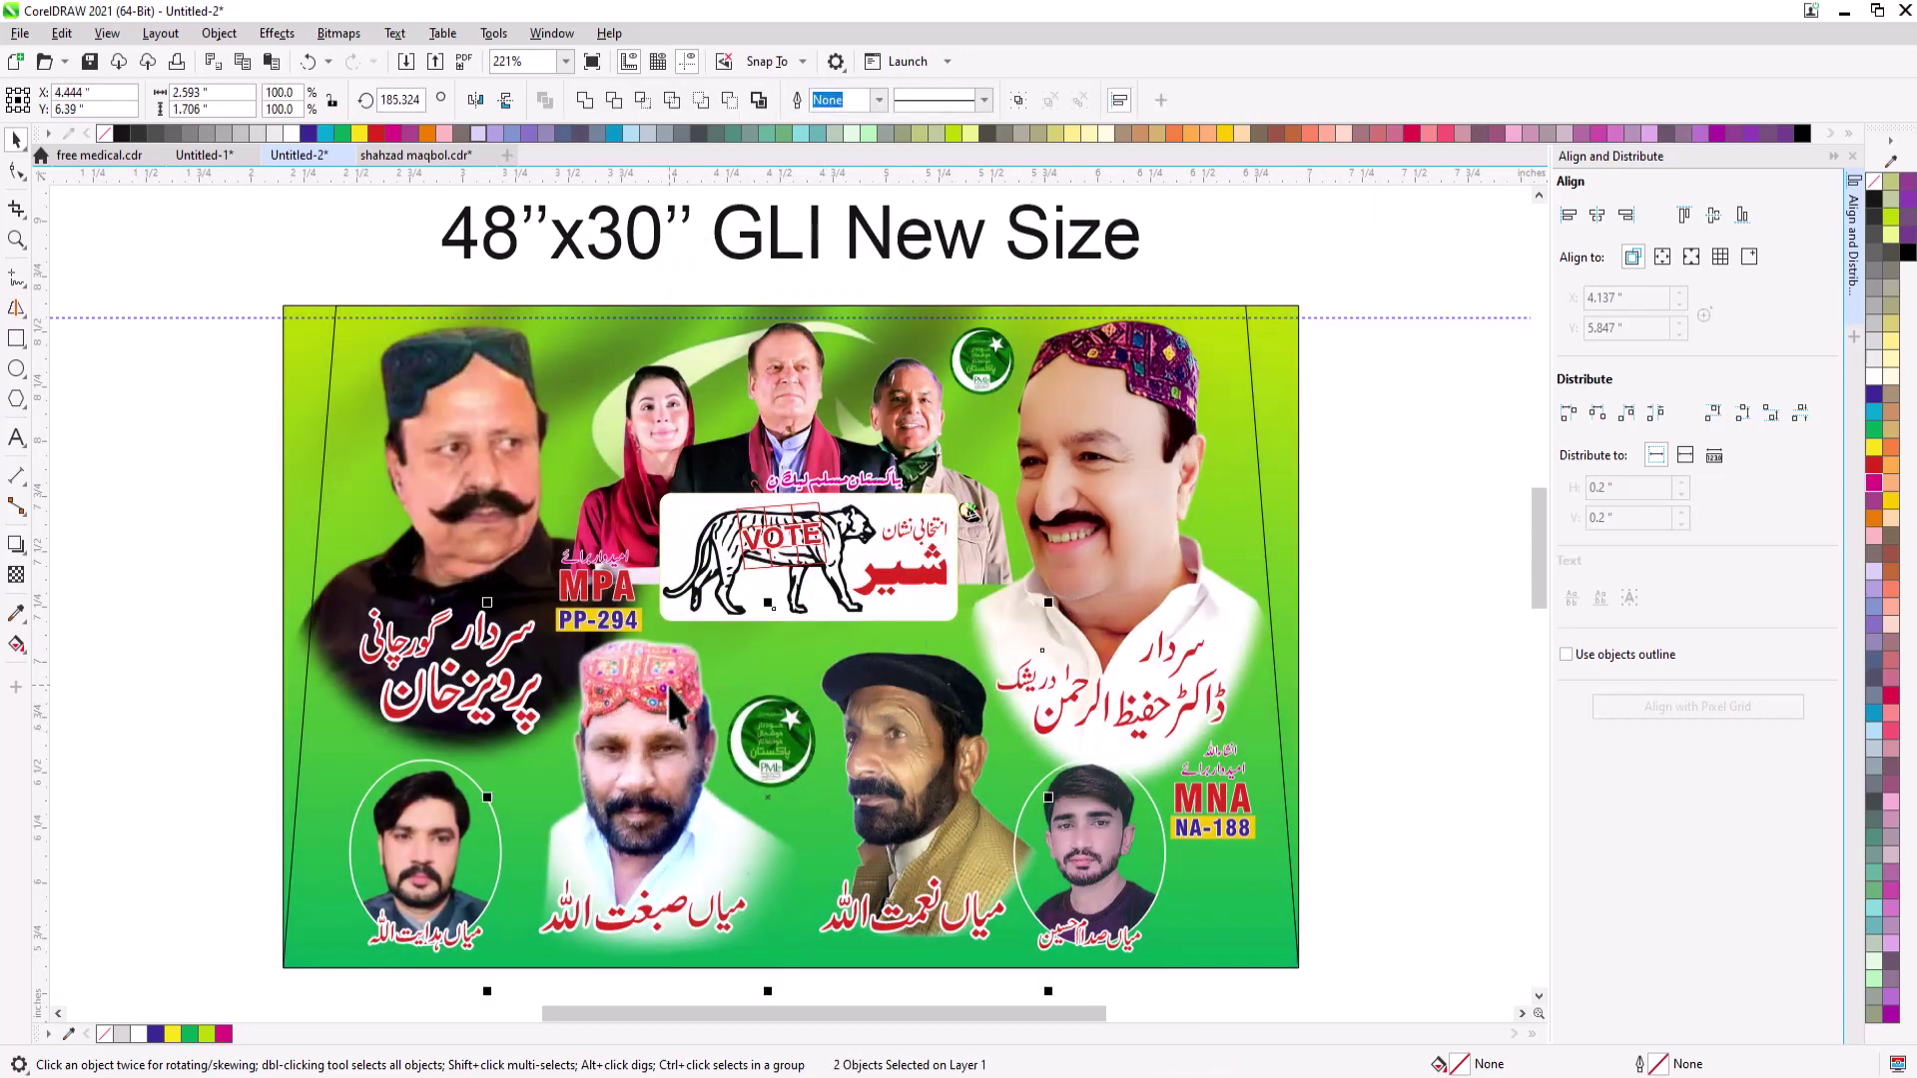
pyautogui.hotkey('ctrl', 'z')
pyautogui.click(967, 298)
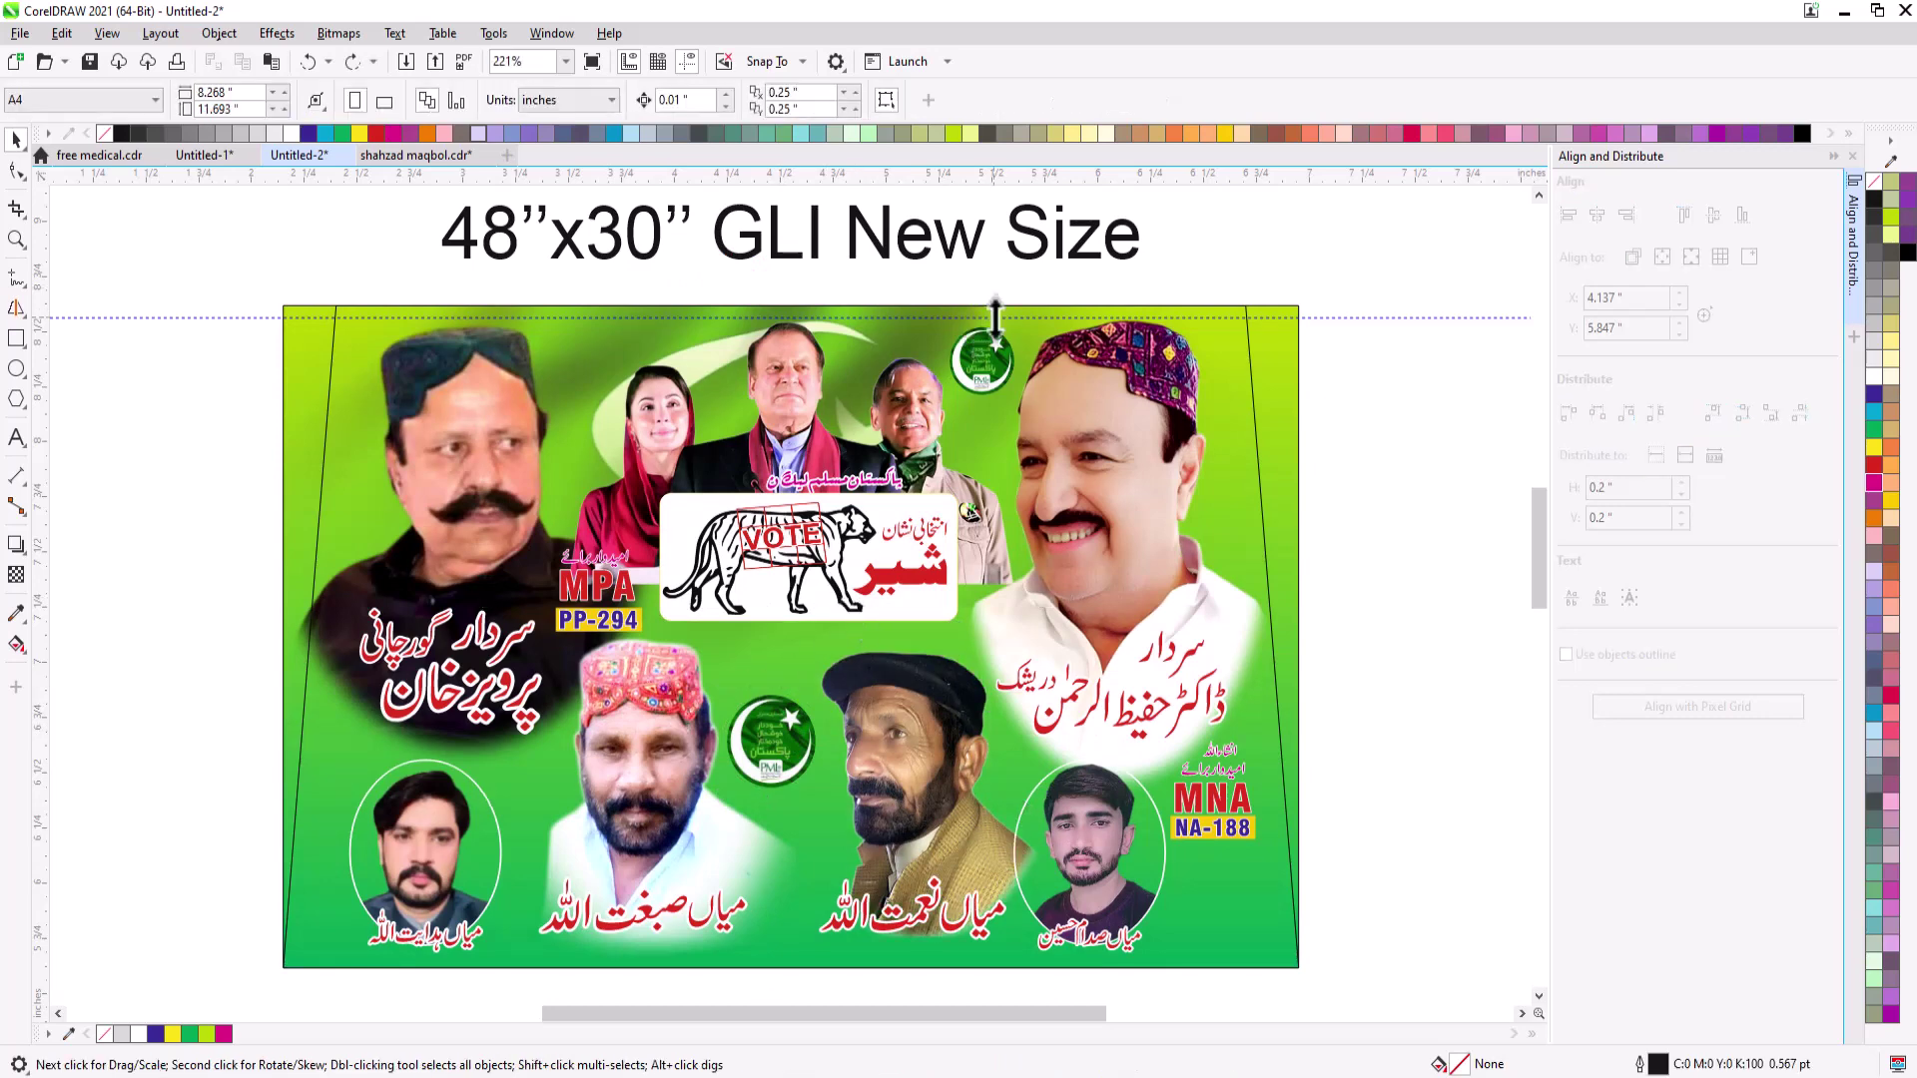
# - Add a second horizontal guideline at the top of the lower caps, lower the red-cap portrait to it and slightly enlarge the black-cap portrait
pyautogui.moveTo(995, 318); pyautogui.dragTo(993, 651)
pyautogui.moveTo(627, 688); pyautogui.dragTo(641, 711)
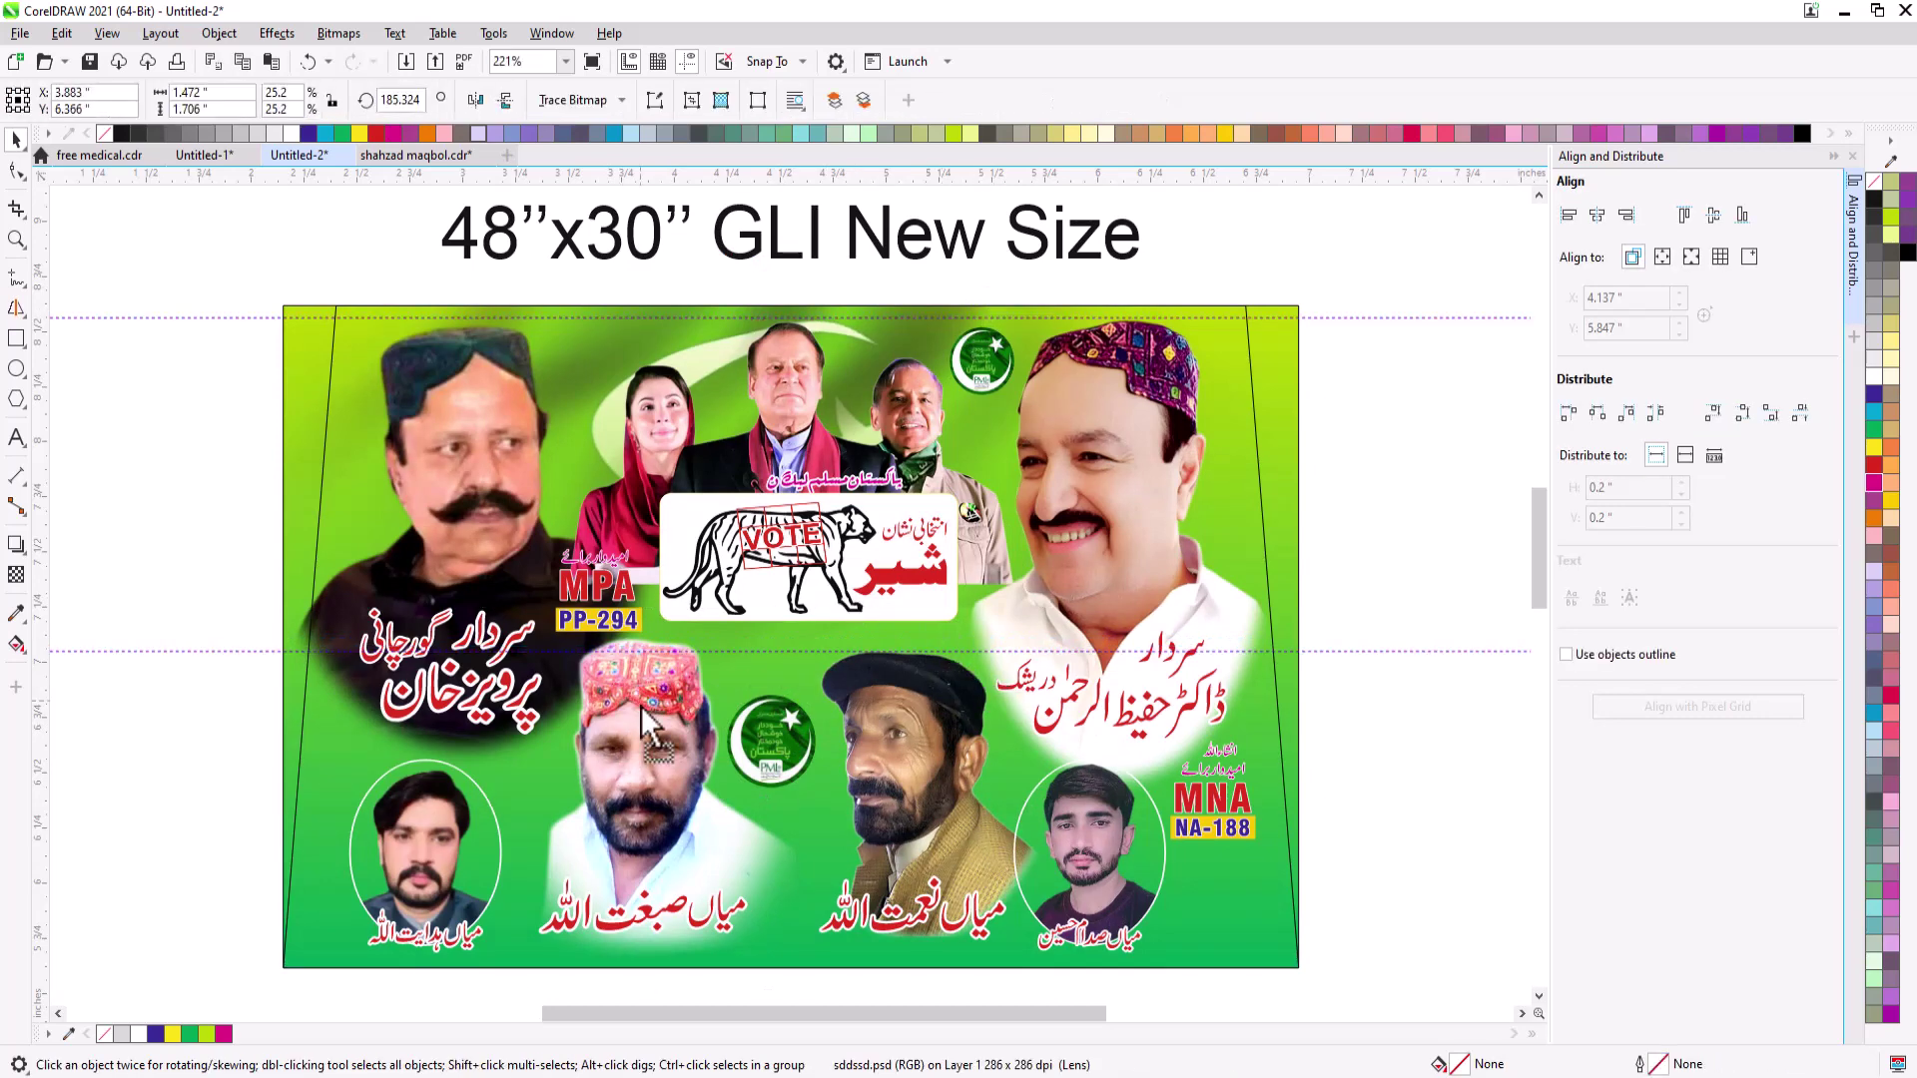
pyautogui.click(884, 676)
pyautogui.moveTo(813, 644); pyautogui.dragTo(805, 637)
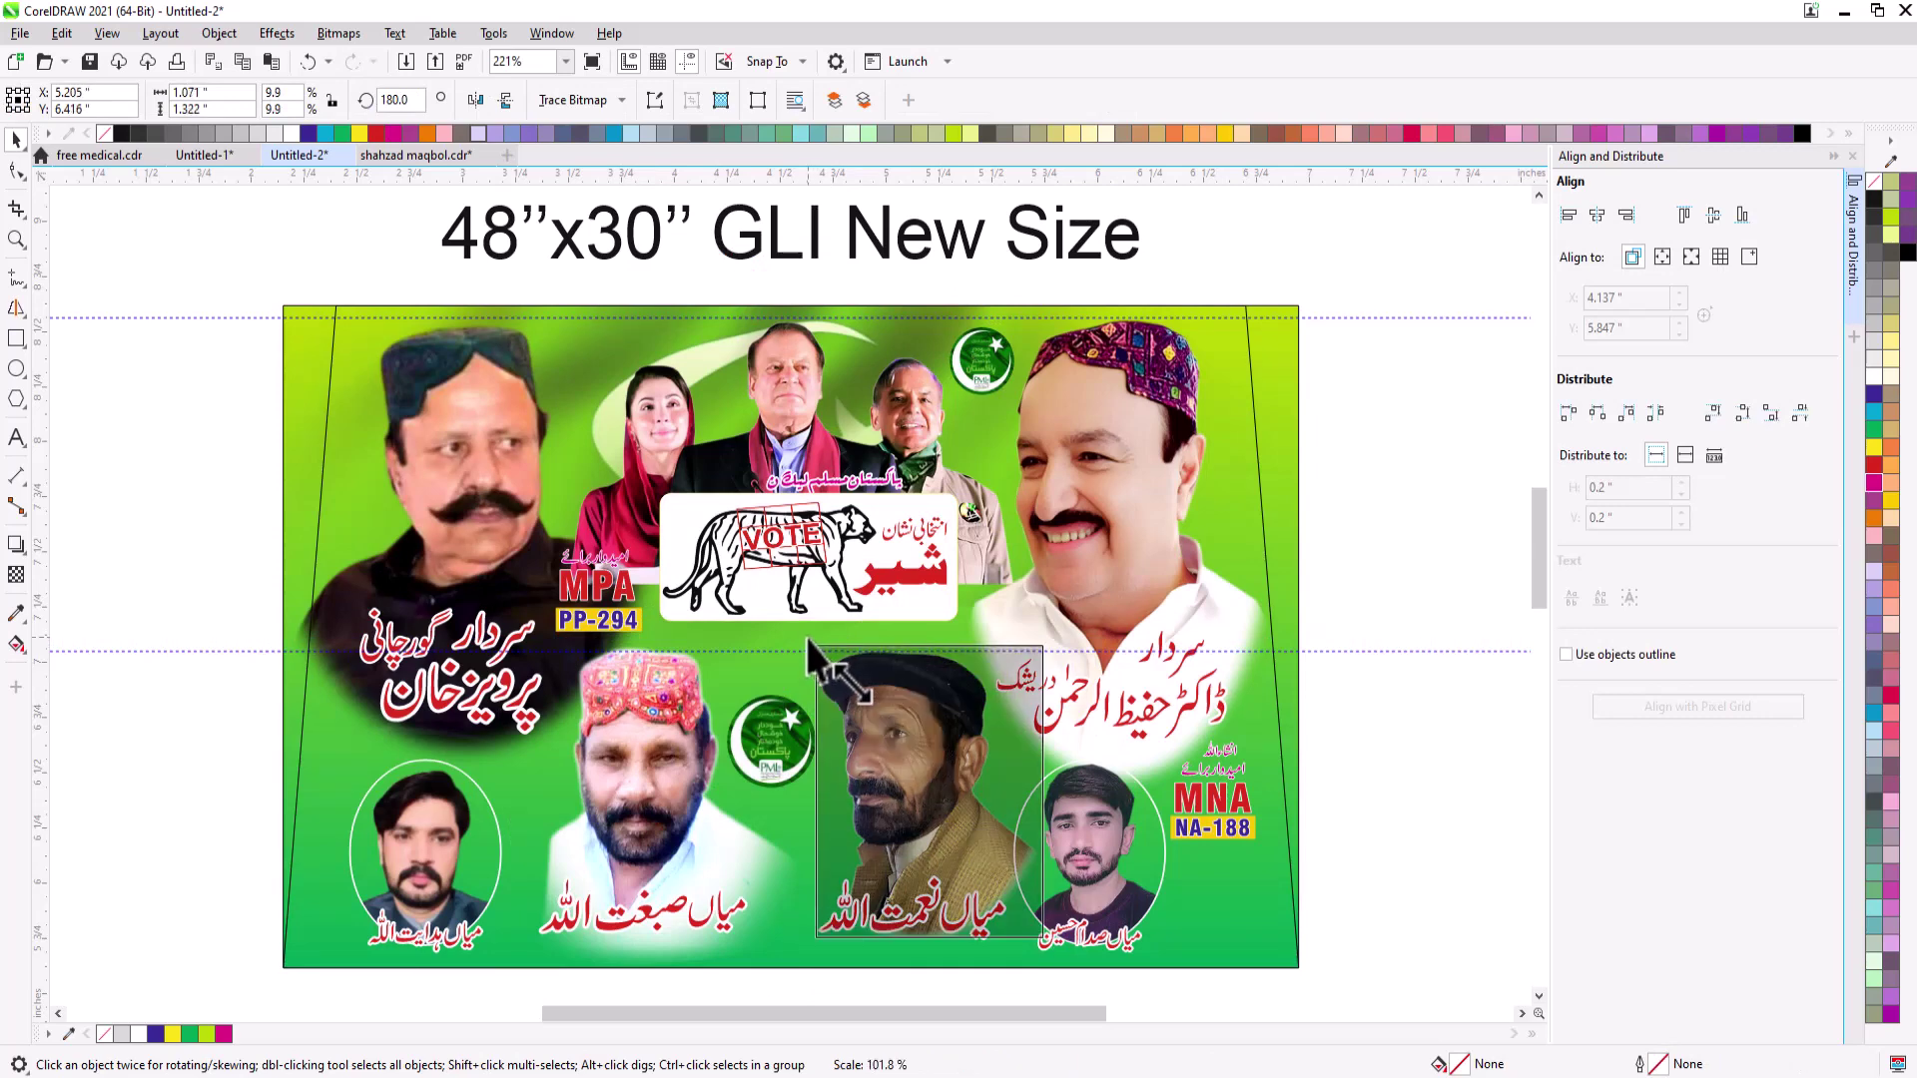
# - Delete the round party logo near the MNA candidate's cap and move the magenta Urdu party name into its place beside the leaders
pyautogui.click(786, 726)
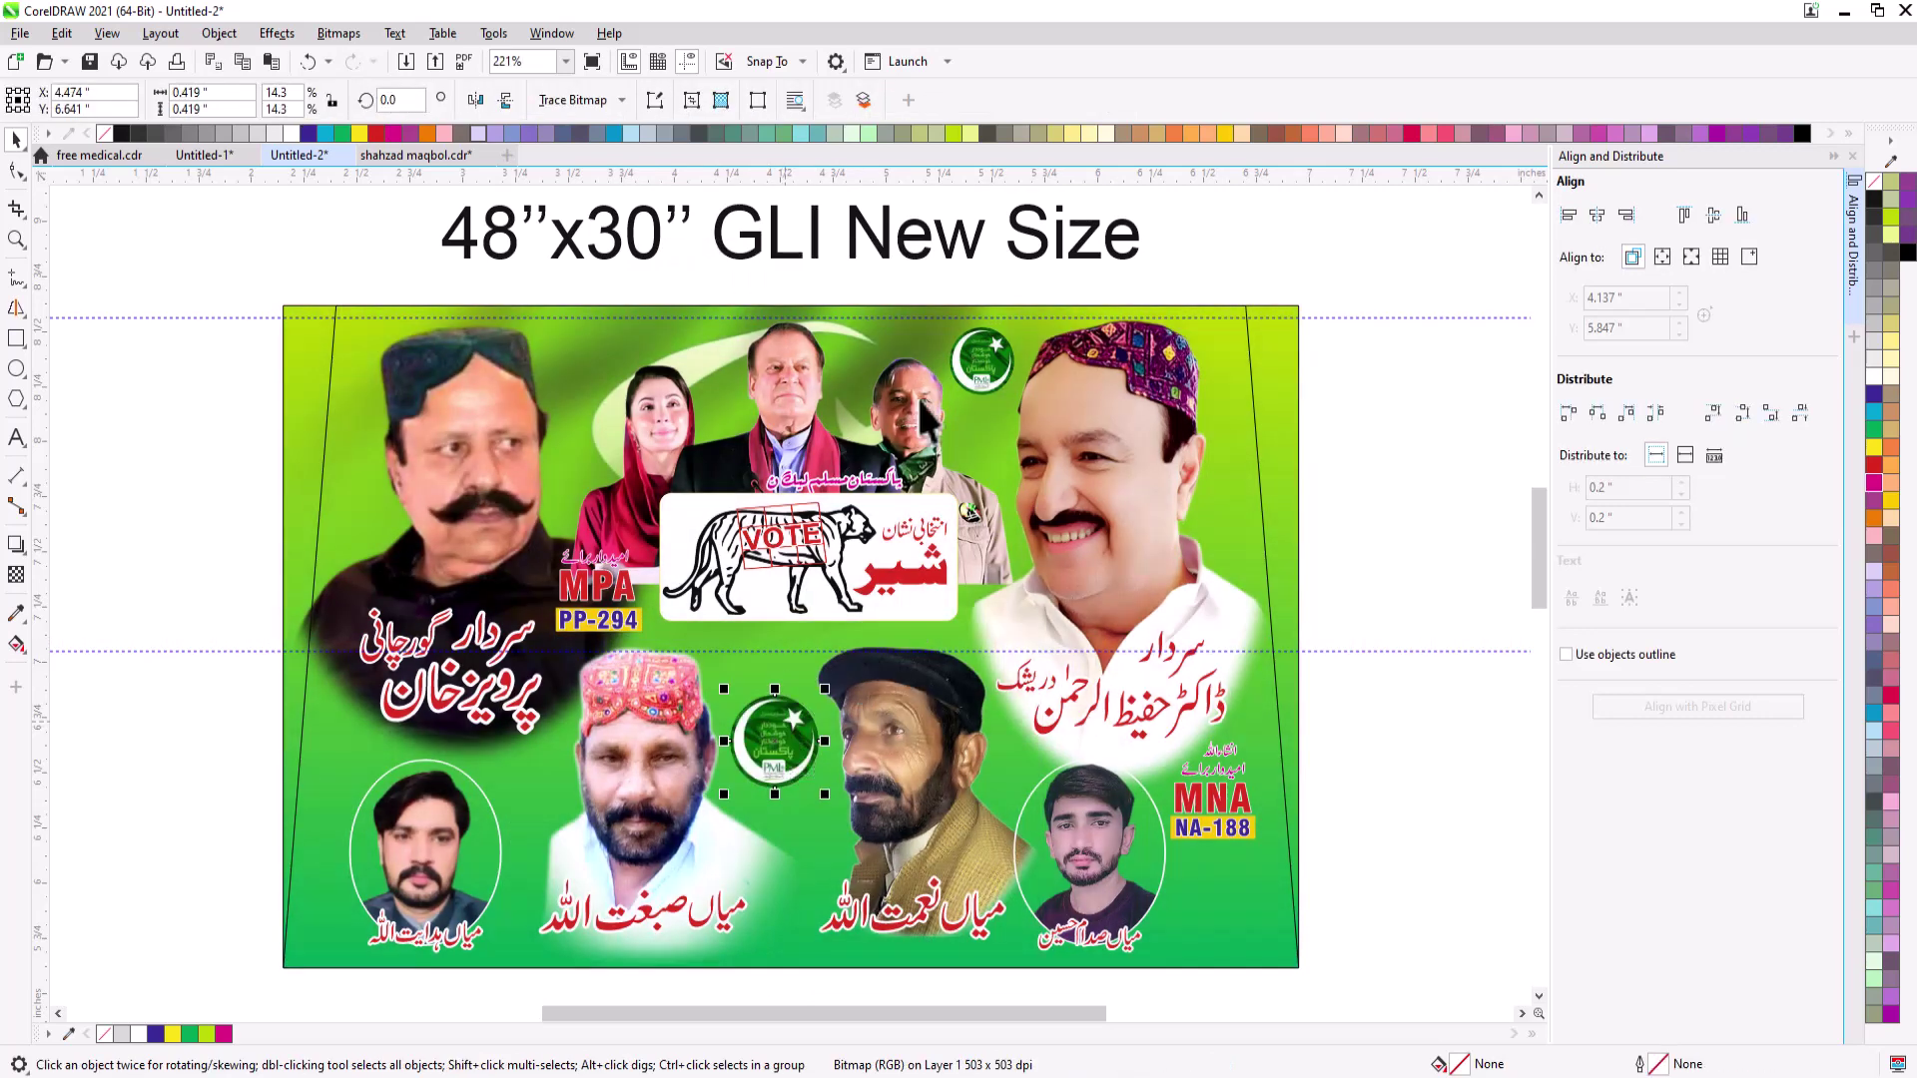
pyautogui.press('Delete')
pyautogui.scroll(-1, 932, 411)
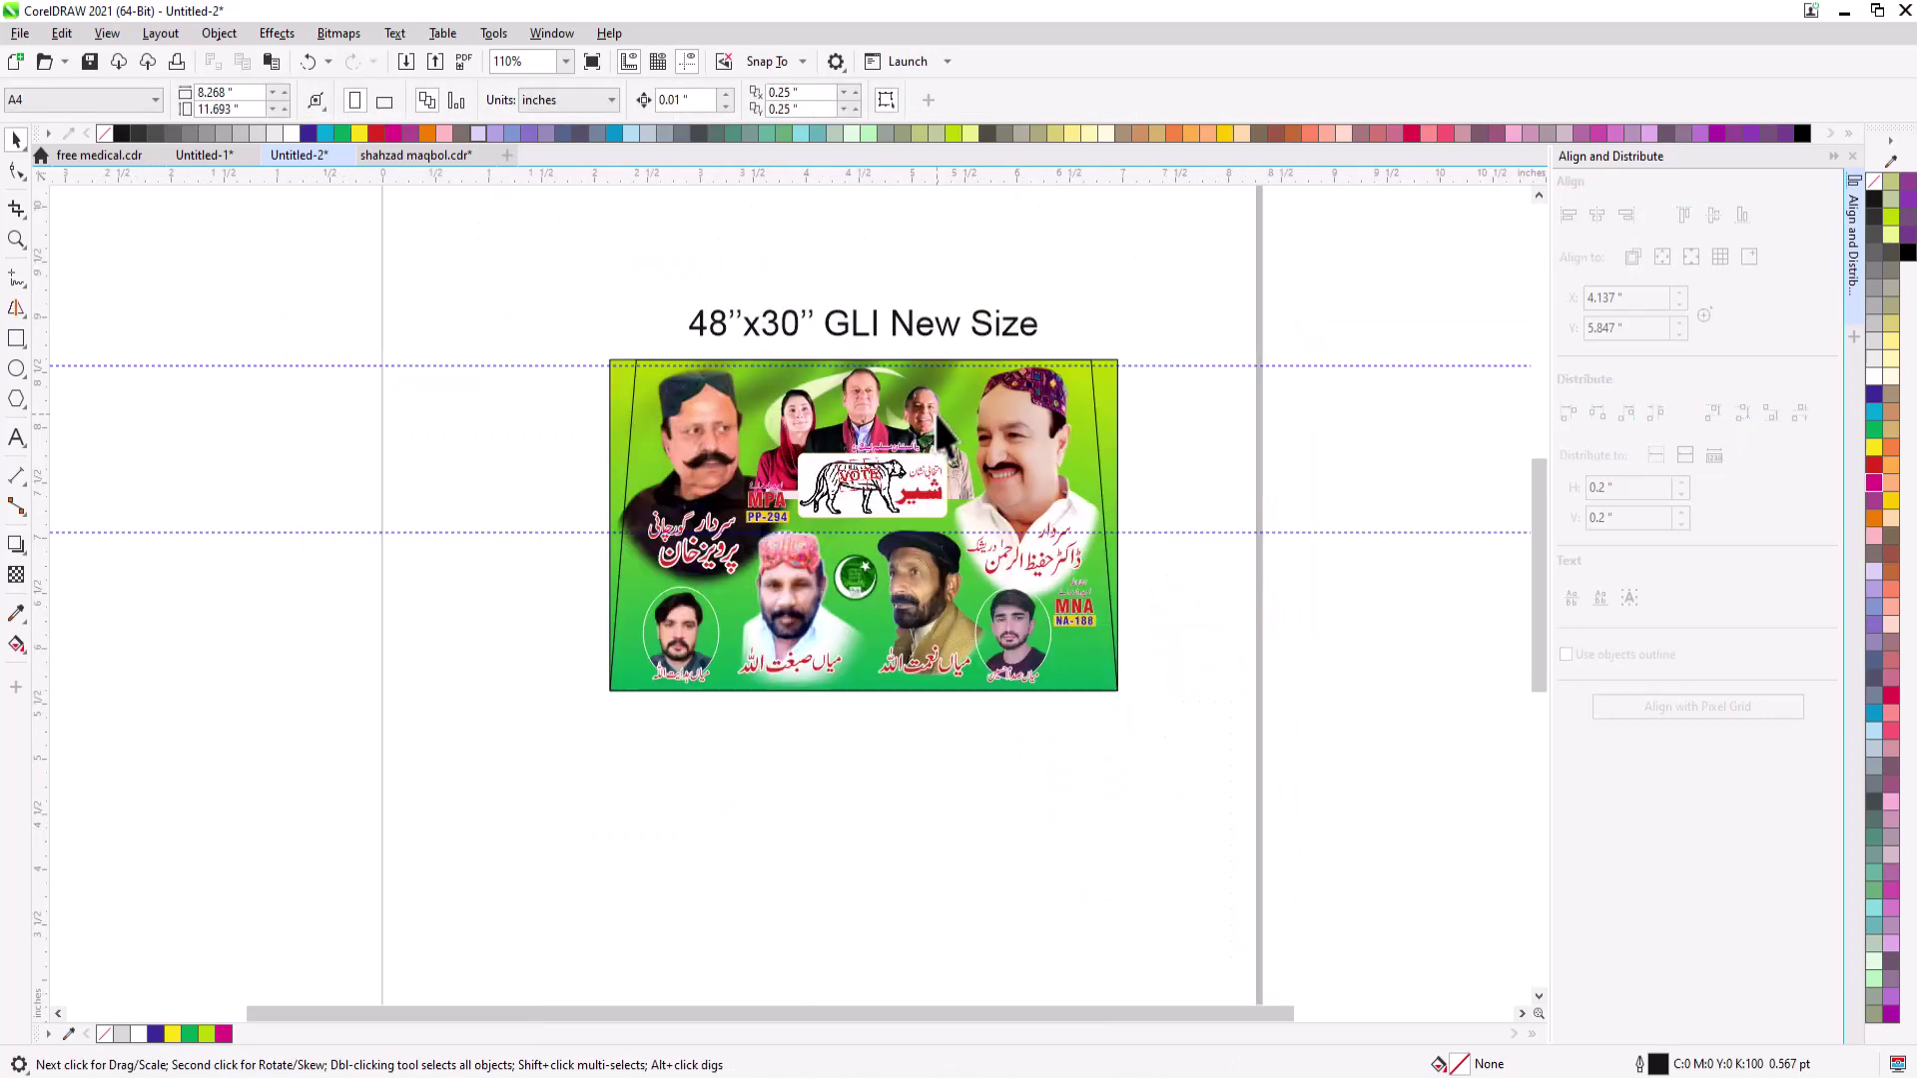
pyautogui.scroll(1, 932, 411)
pyautogui.moveTo(900, 475); pyautogui.dragTo(960, 334)
pyautogui.press('Escape')
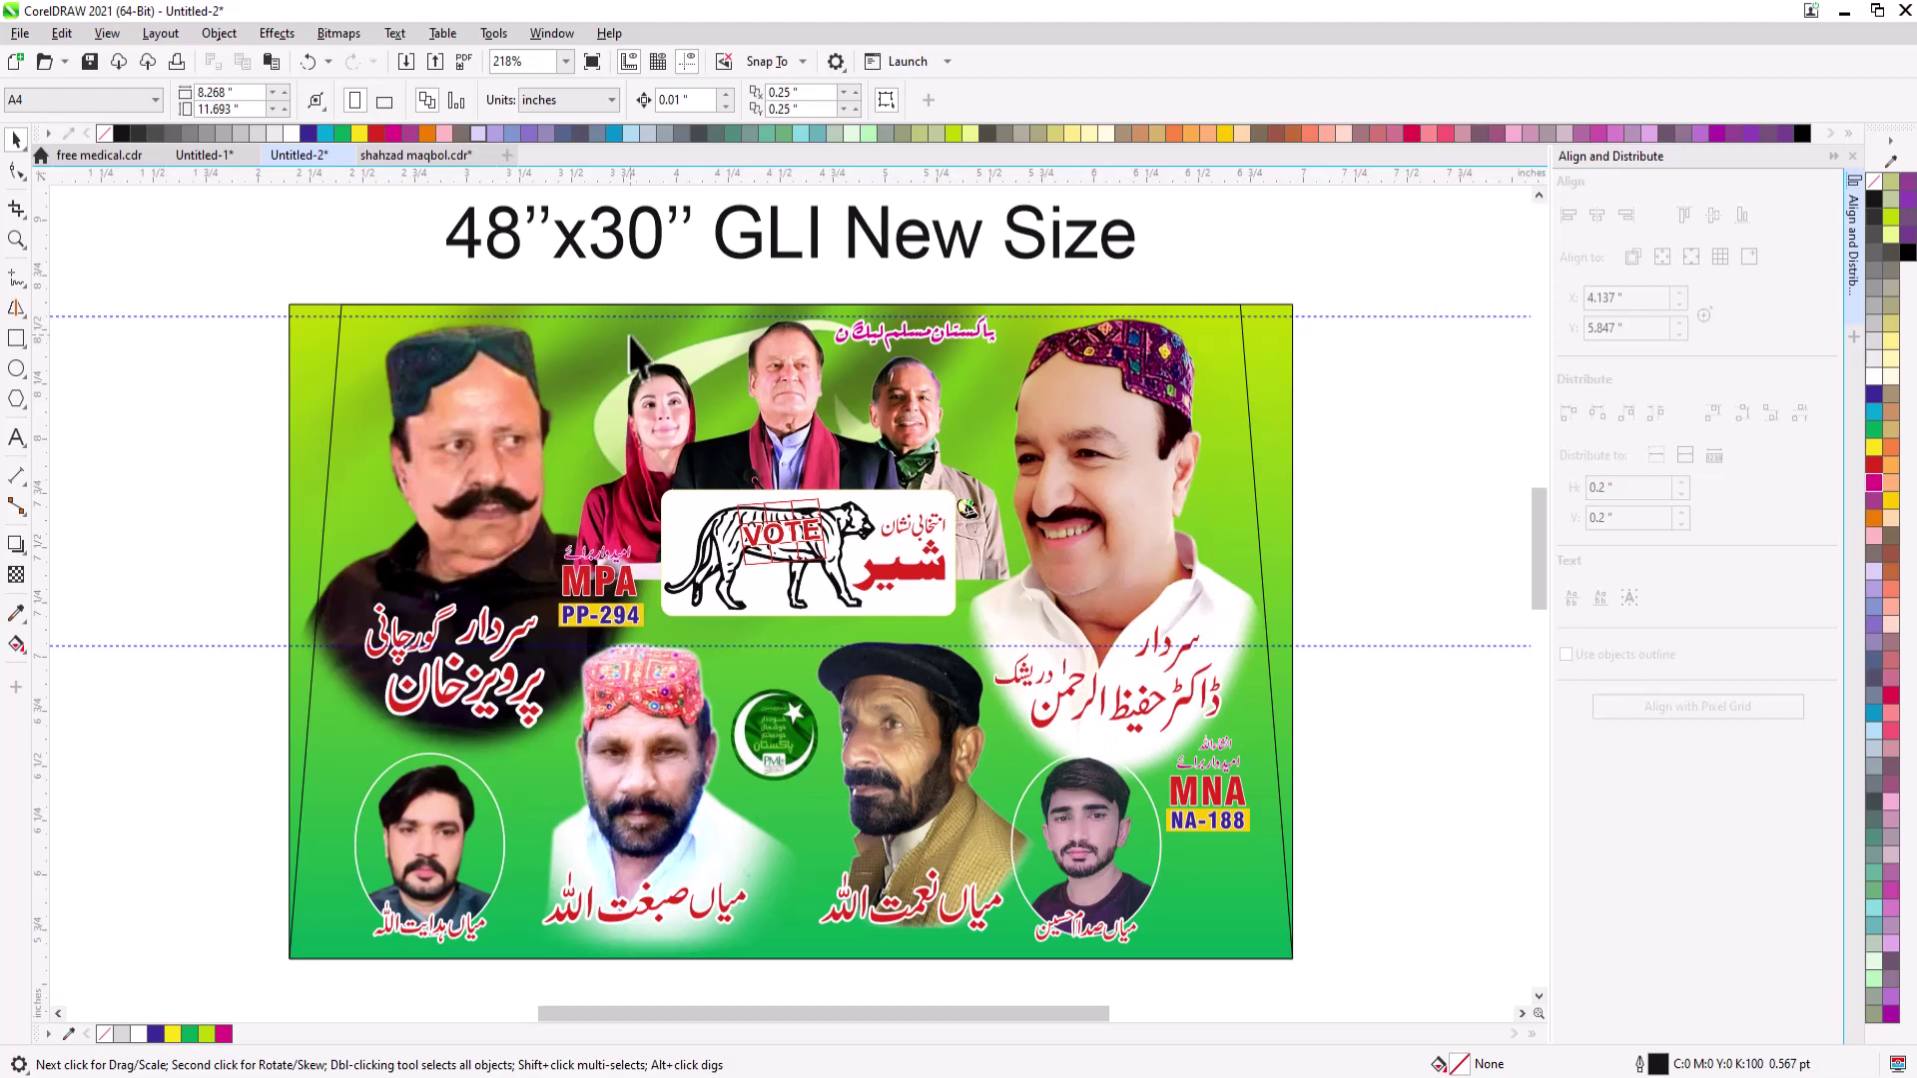
# - Remove the white outline from the two oval portrait frames in the lower corners of the panel
pyautogui.click(1084, 835)
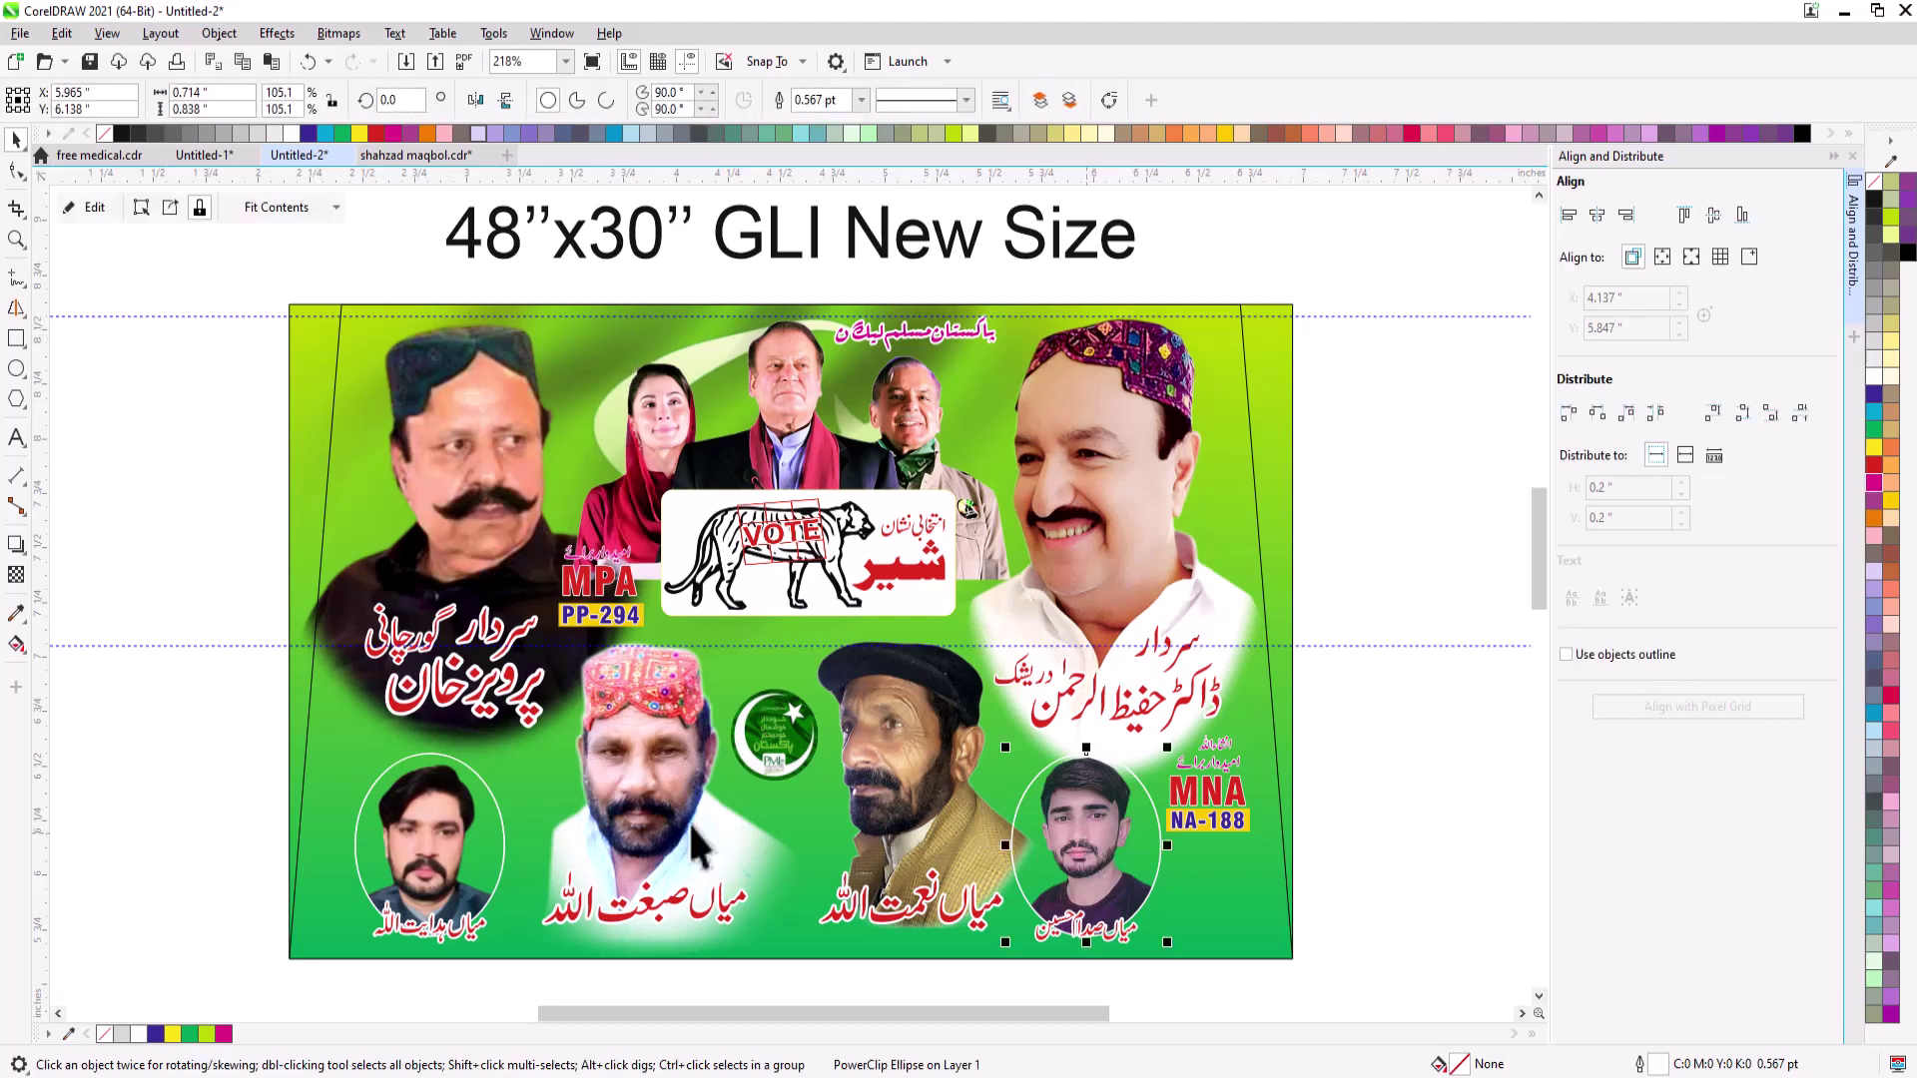
pyautogui.keyDown('shift'); pyautogui.click(477, 844); pyautogui.keyUp('shift')
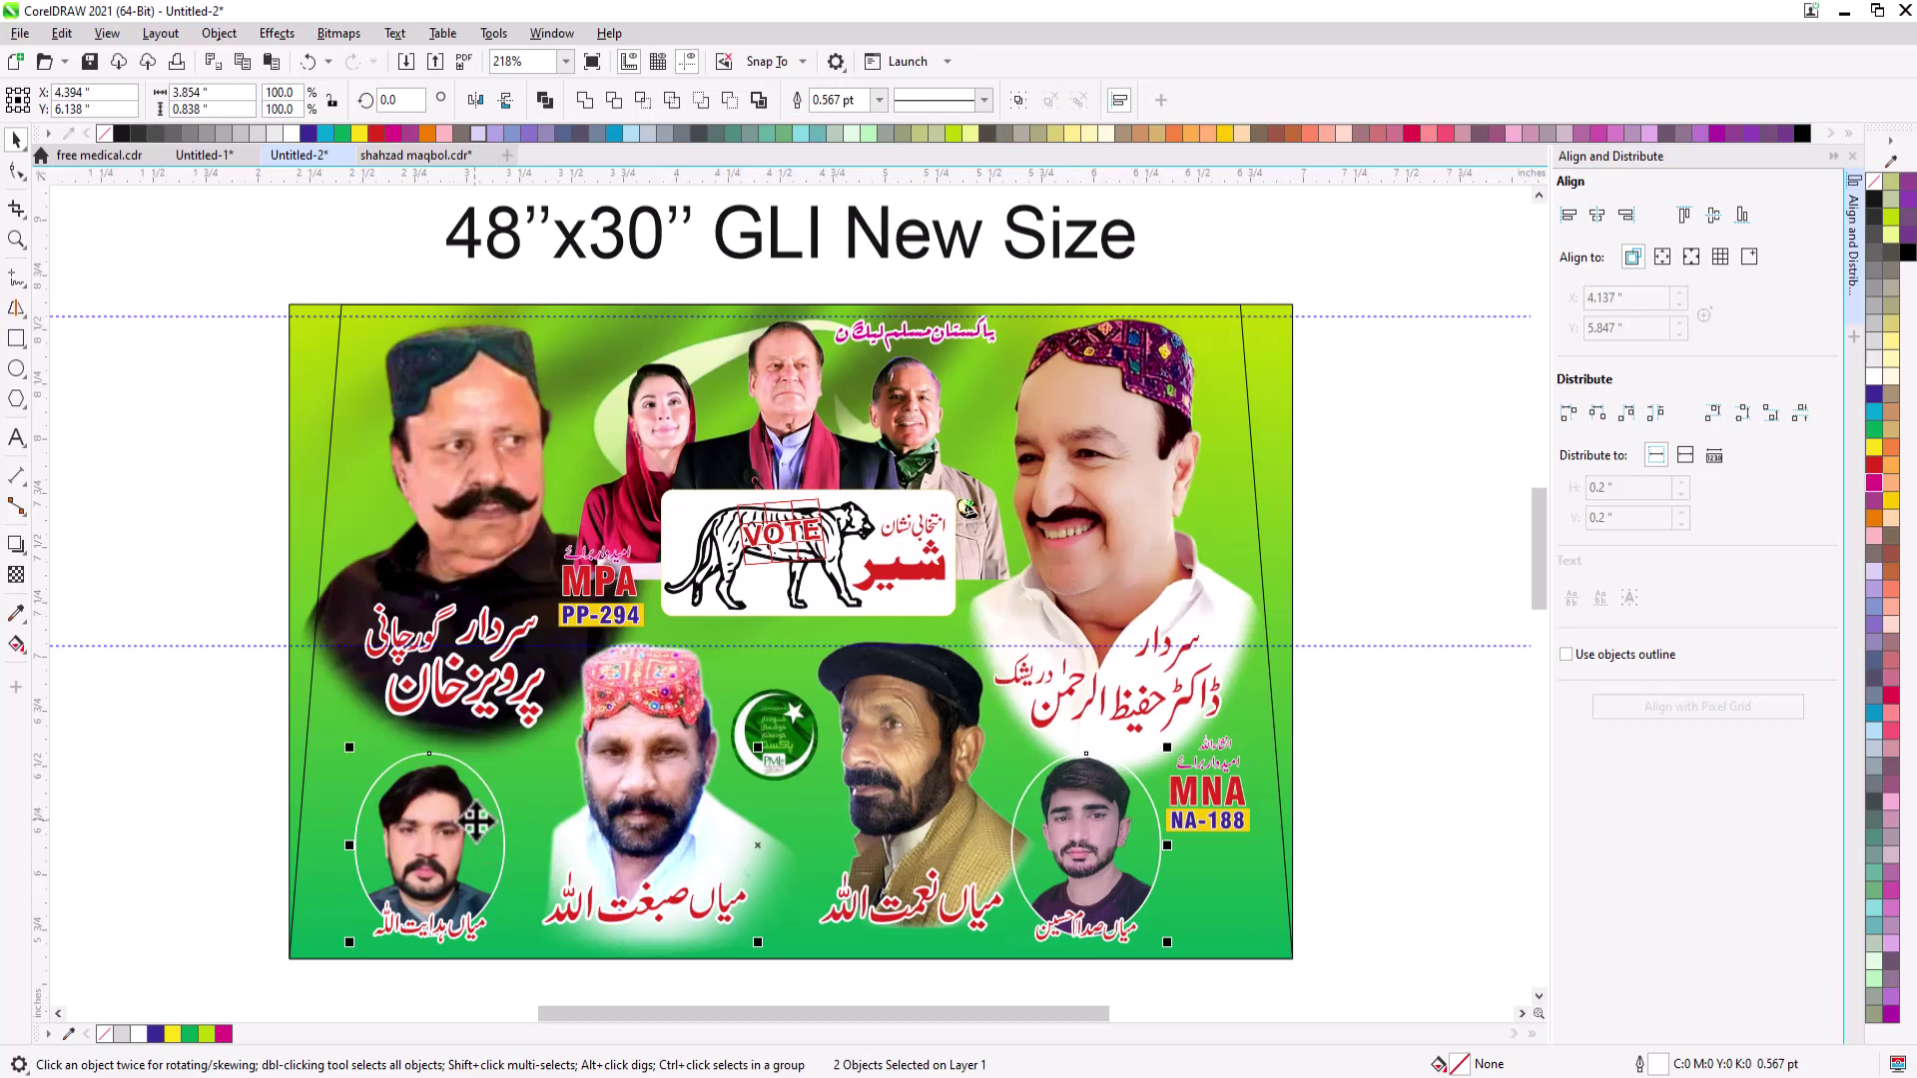
pyautogui.click(1330, 767)
pyautogui.click(1075, 795)
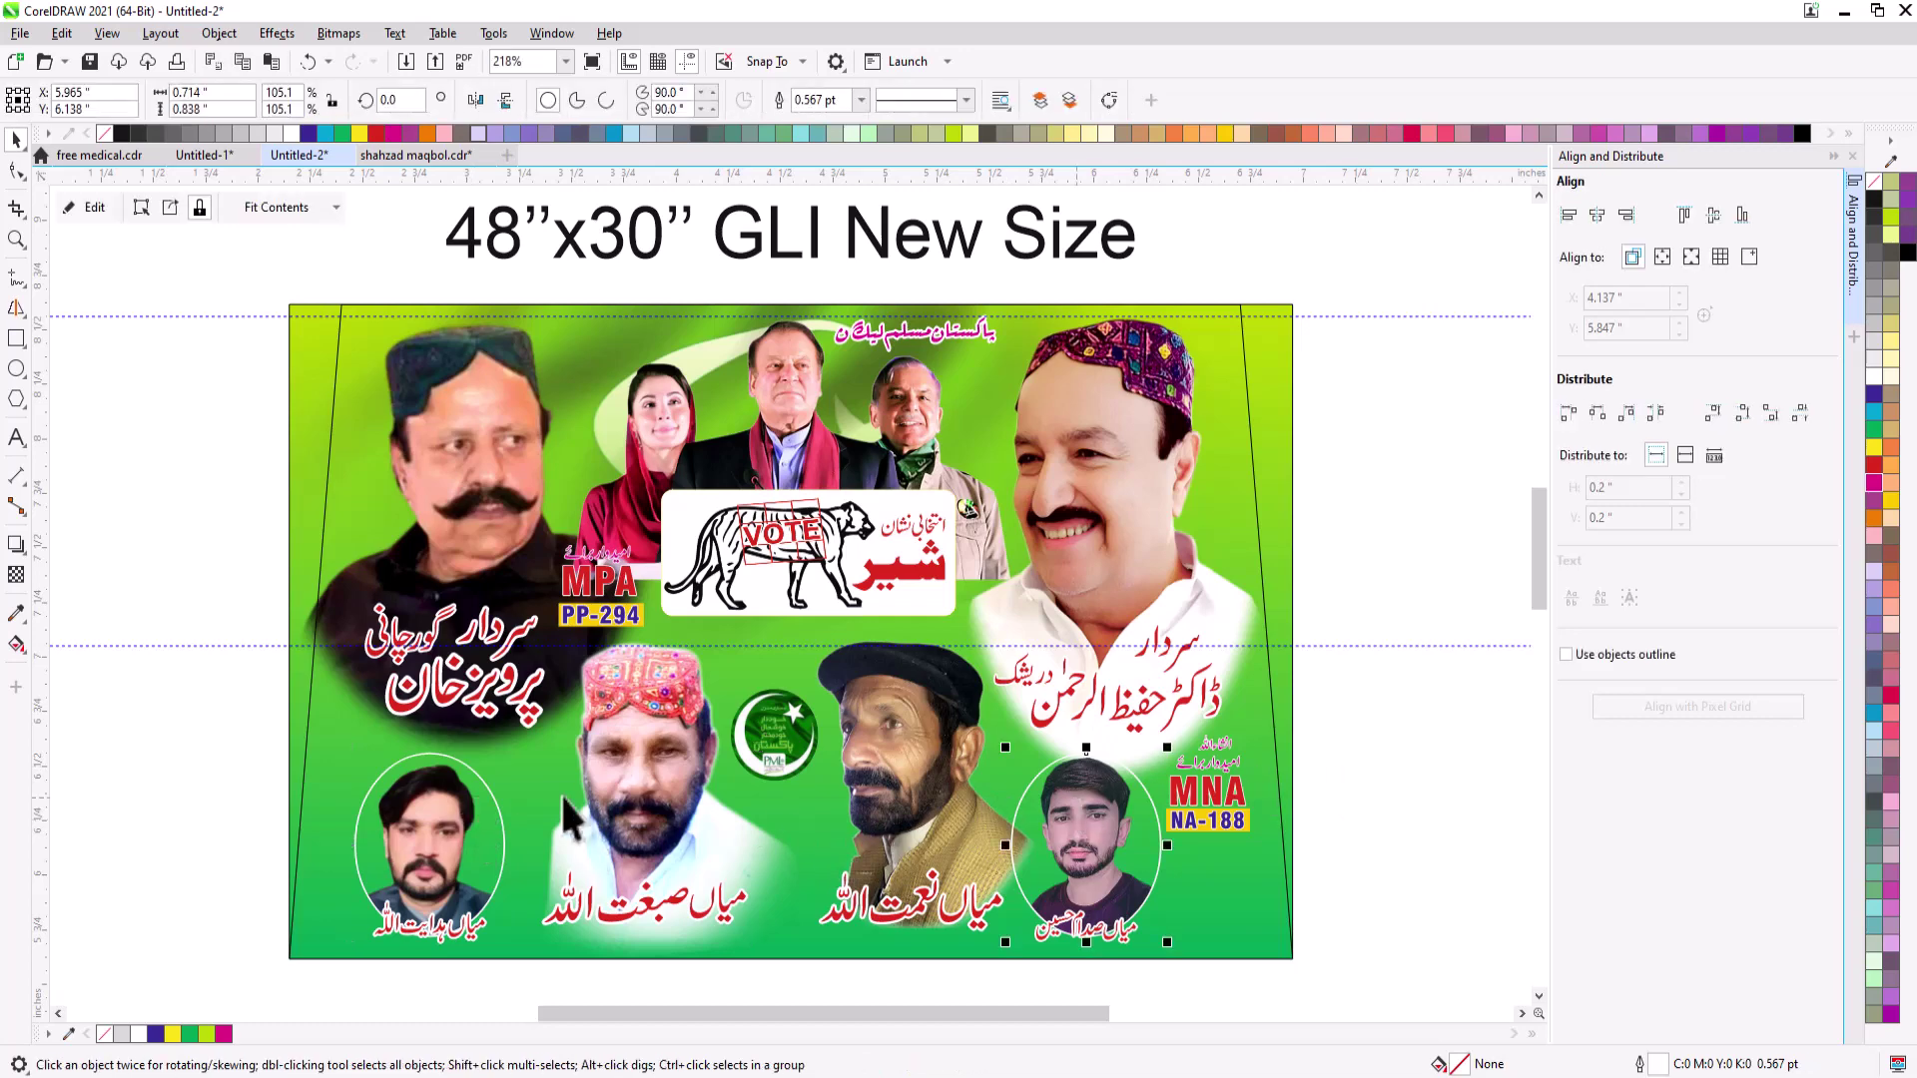
pyautogui.keyDown('shift'); pyautogui.click(562, 796); pyautogui.keyUp('shift')
pyautogui.click(396, 811)
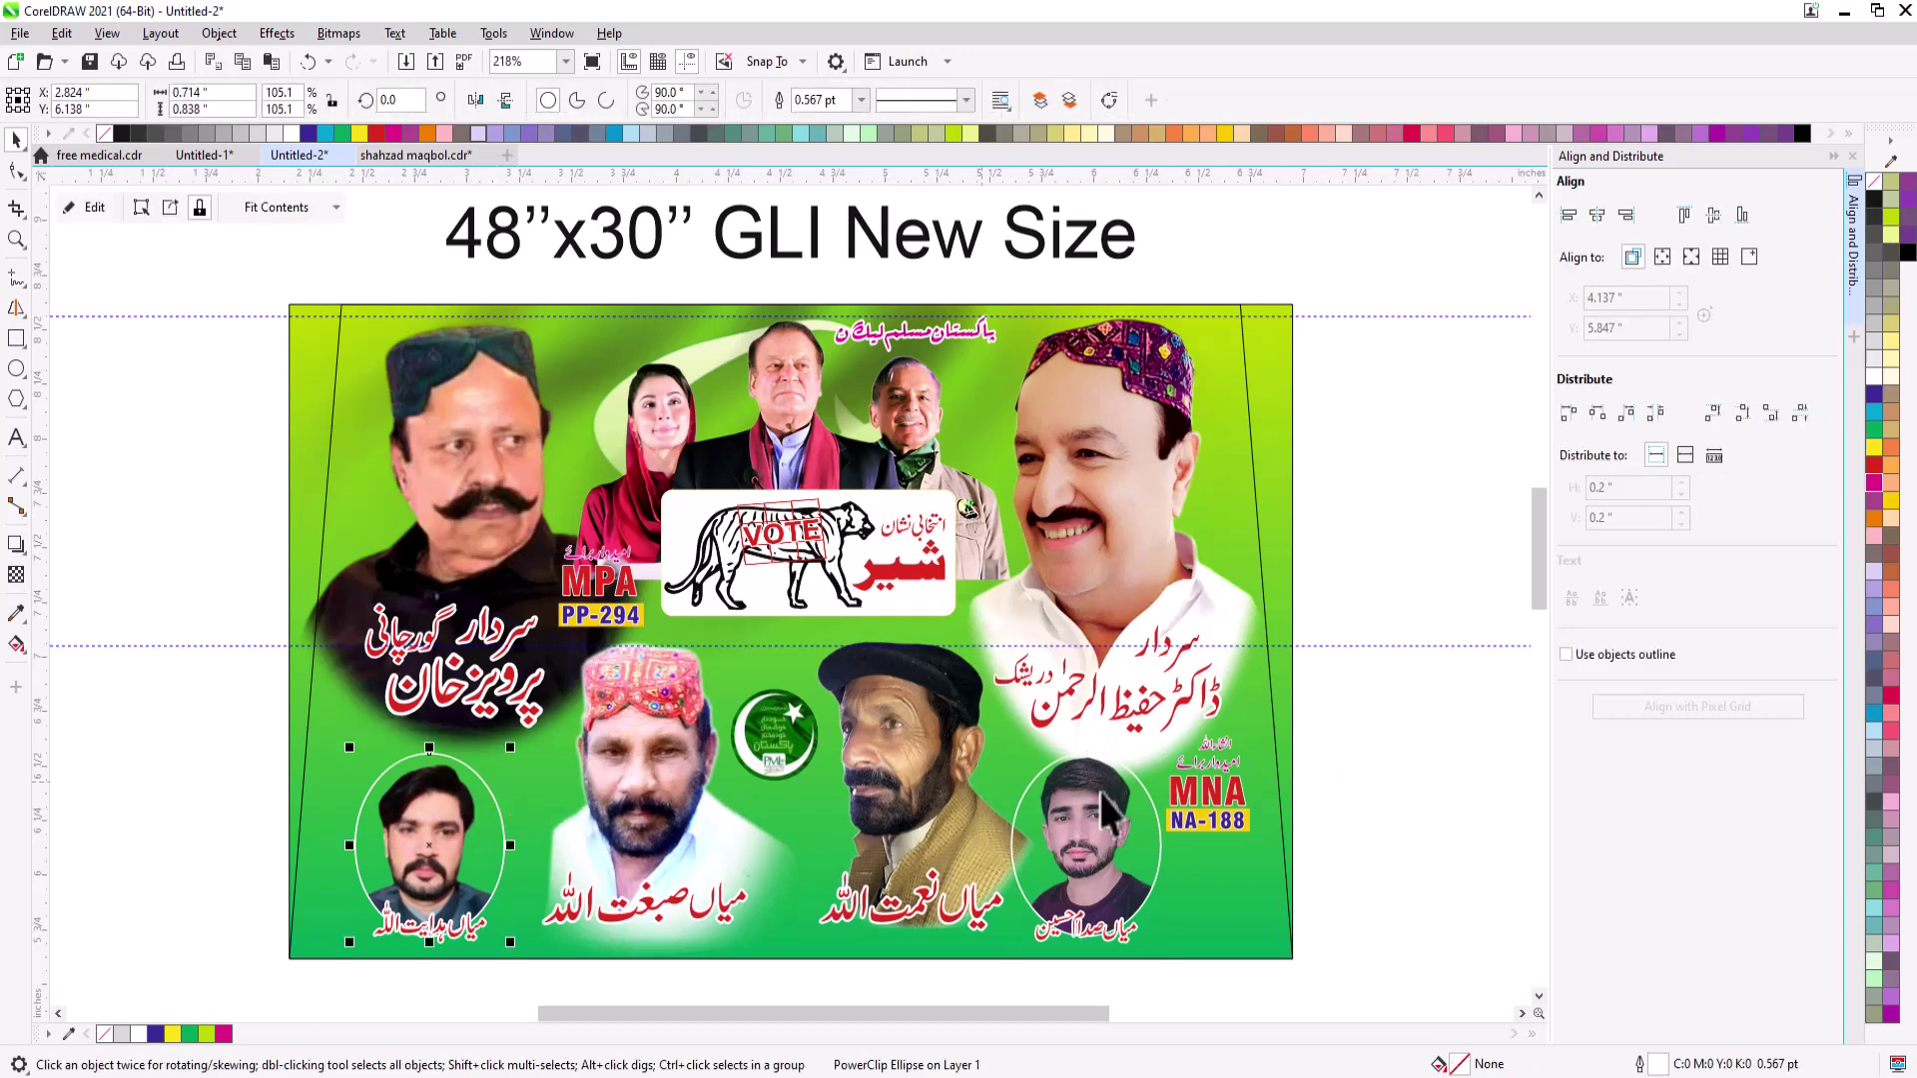
pyautogui.keyDown('shift'); pyautogui.click(1108, 798); pyautogui.keyUp('shift')
pyautogui.rightClick(1881, 195)
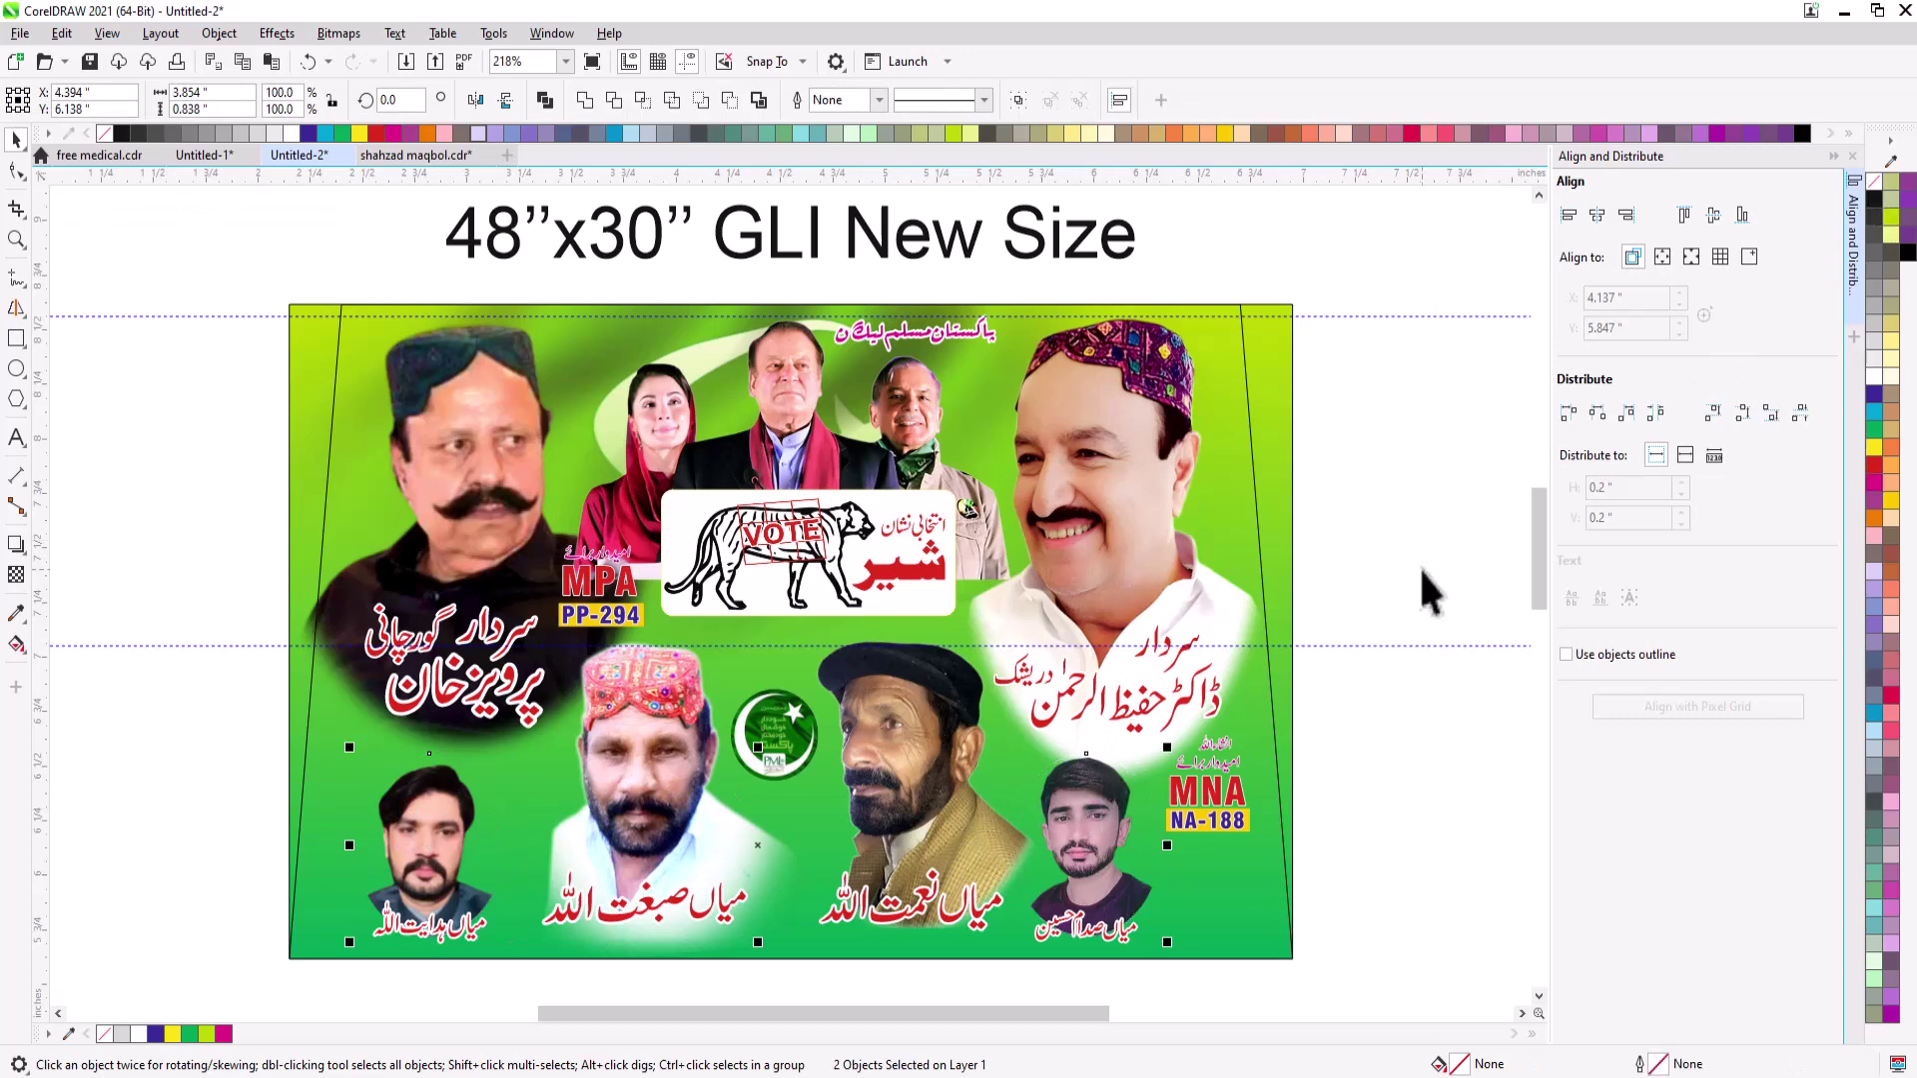
pyautogui.click(1373, 515)
# - Enlarge the name caption under the lower-right portrait, and enlarge the MNA NA-188 label to about 0.48 by 0.53 inch
pyautogui.click(1092, 931)
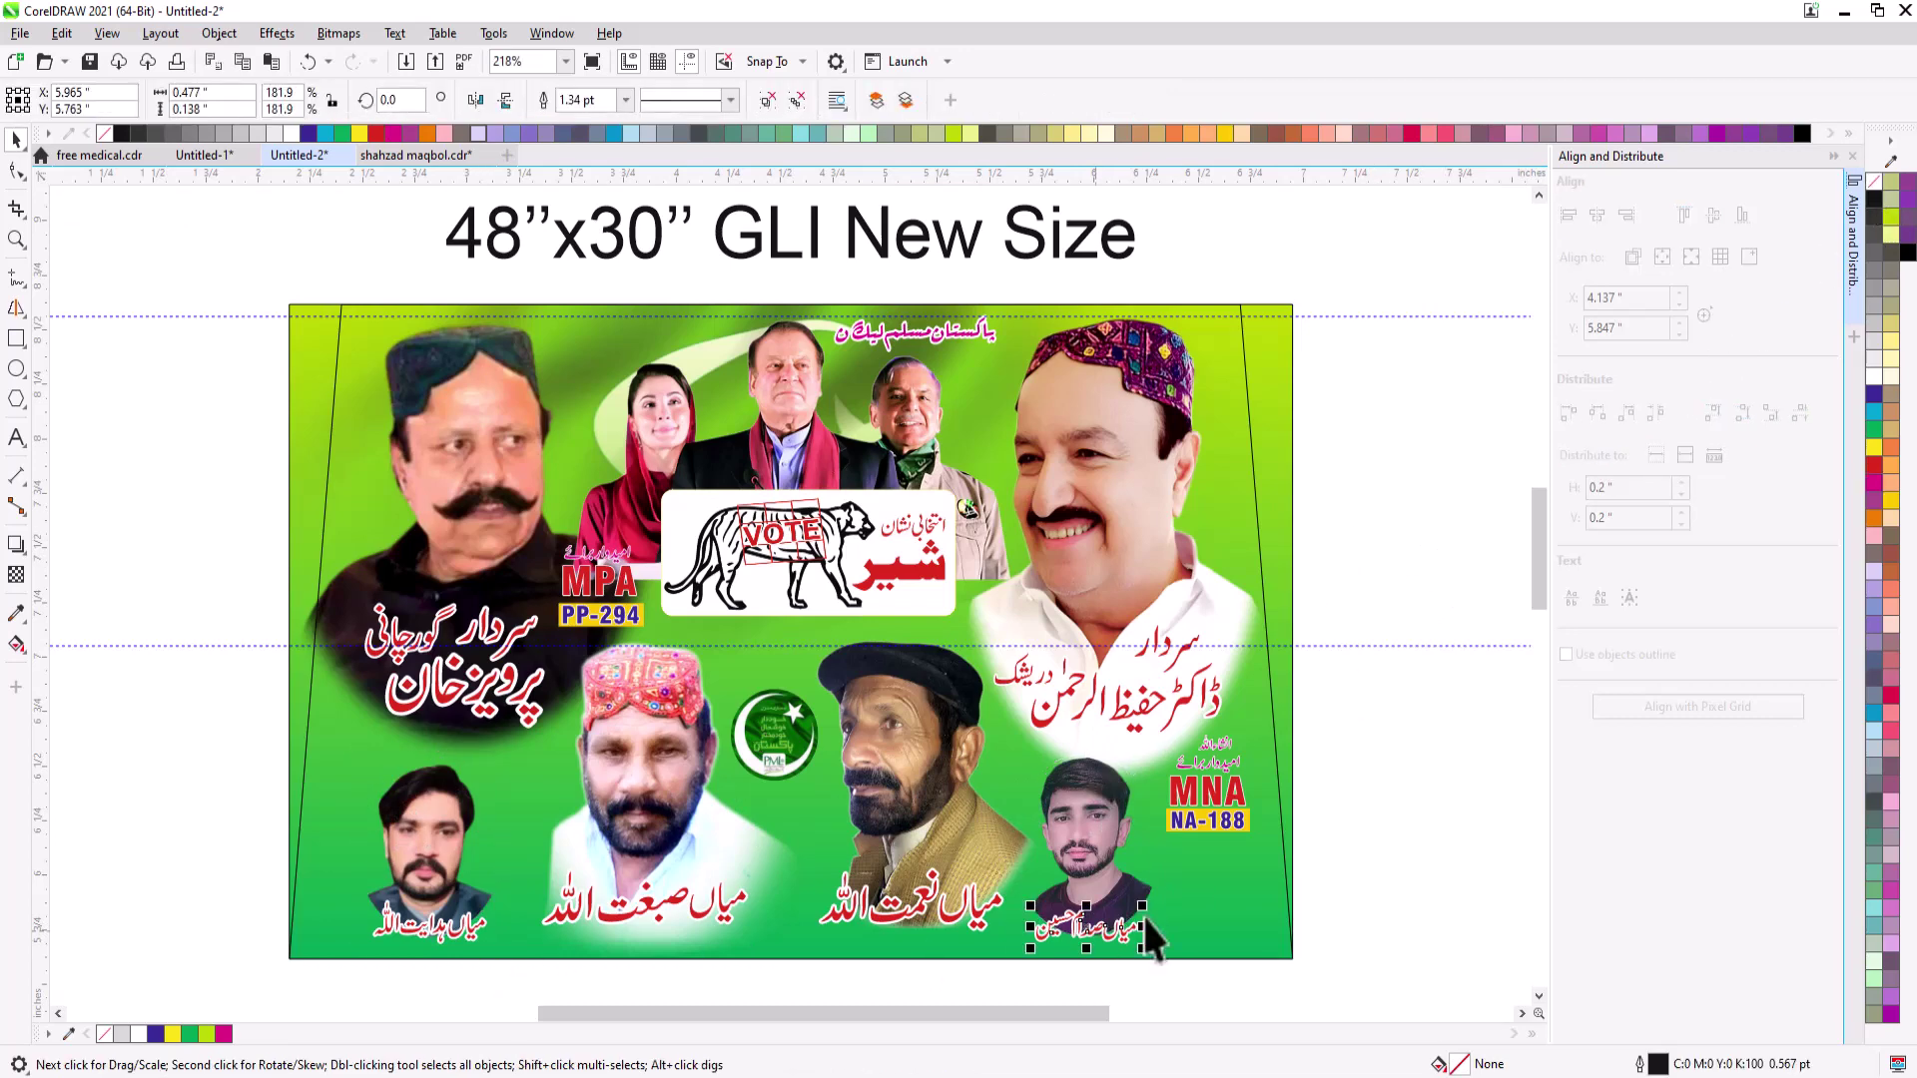
pyautogui.moveTo(1144, 909); pyautogui.dragTo(1143, 856)
pyautogui.click(1216, 790)
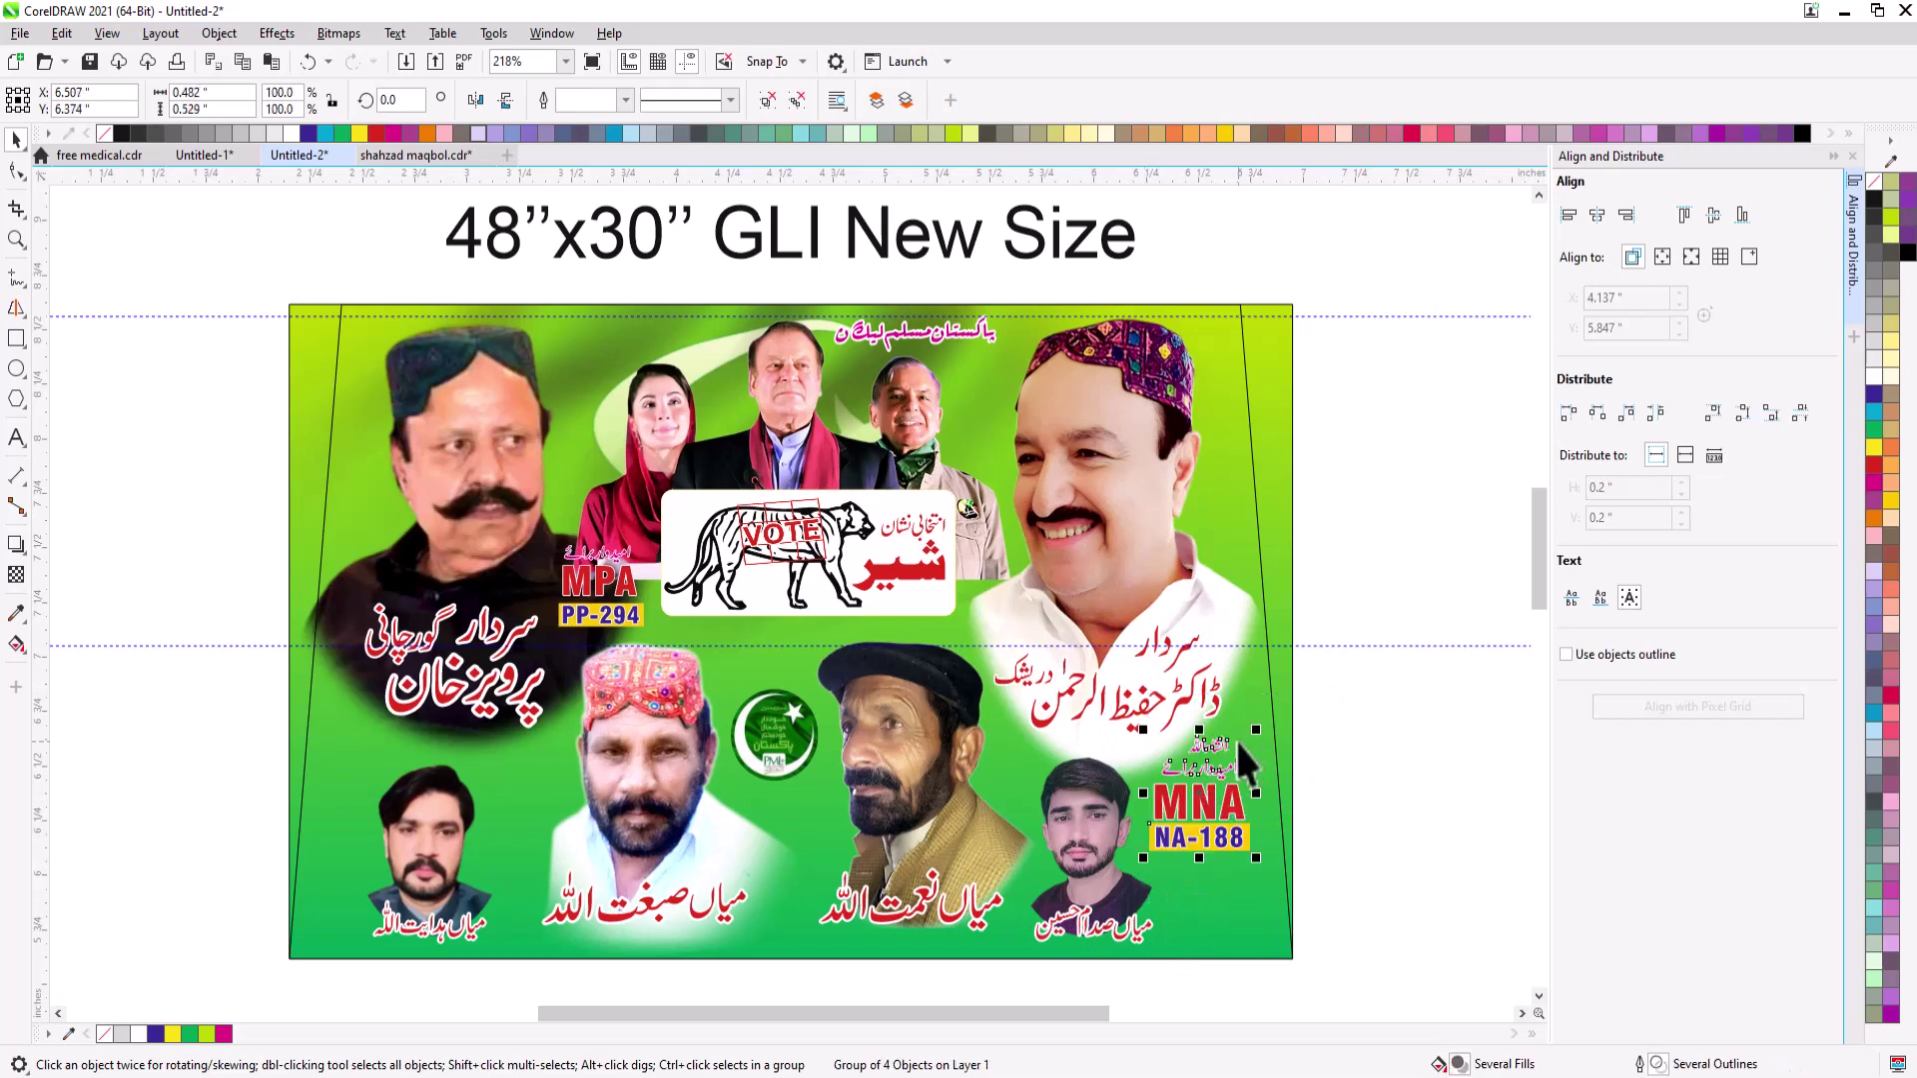
# - Give the MNA candidate's name a 20% black fill and a matching outline 2 pt wide
pyautogui.moveTo(417, 590); pyautogui.dragTo(1382, 758)
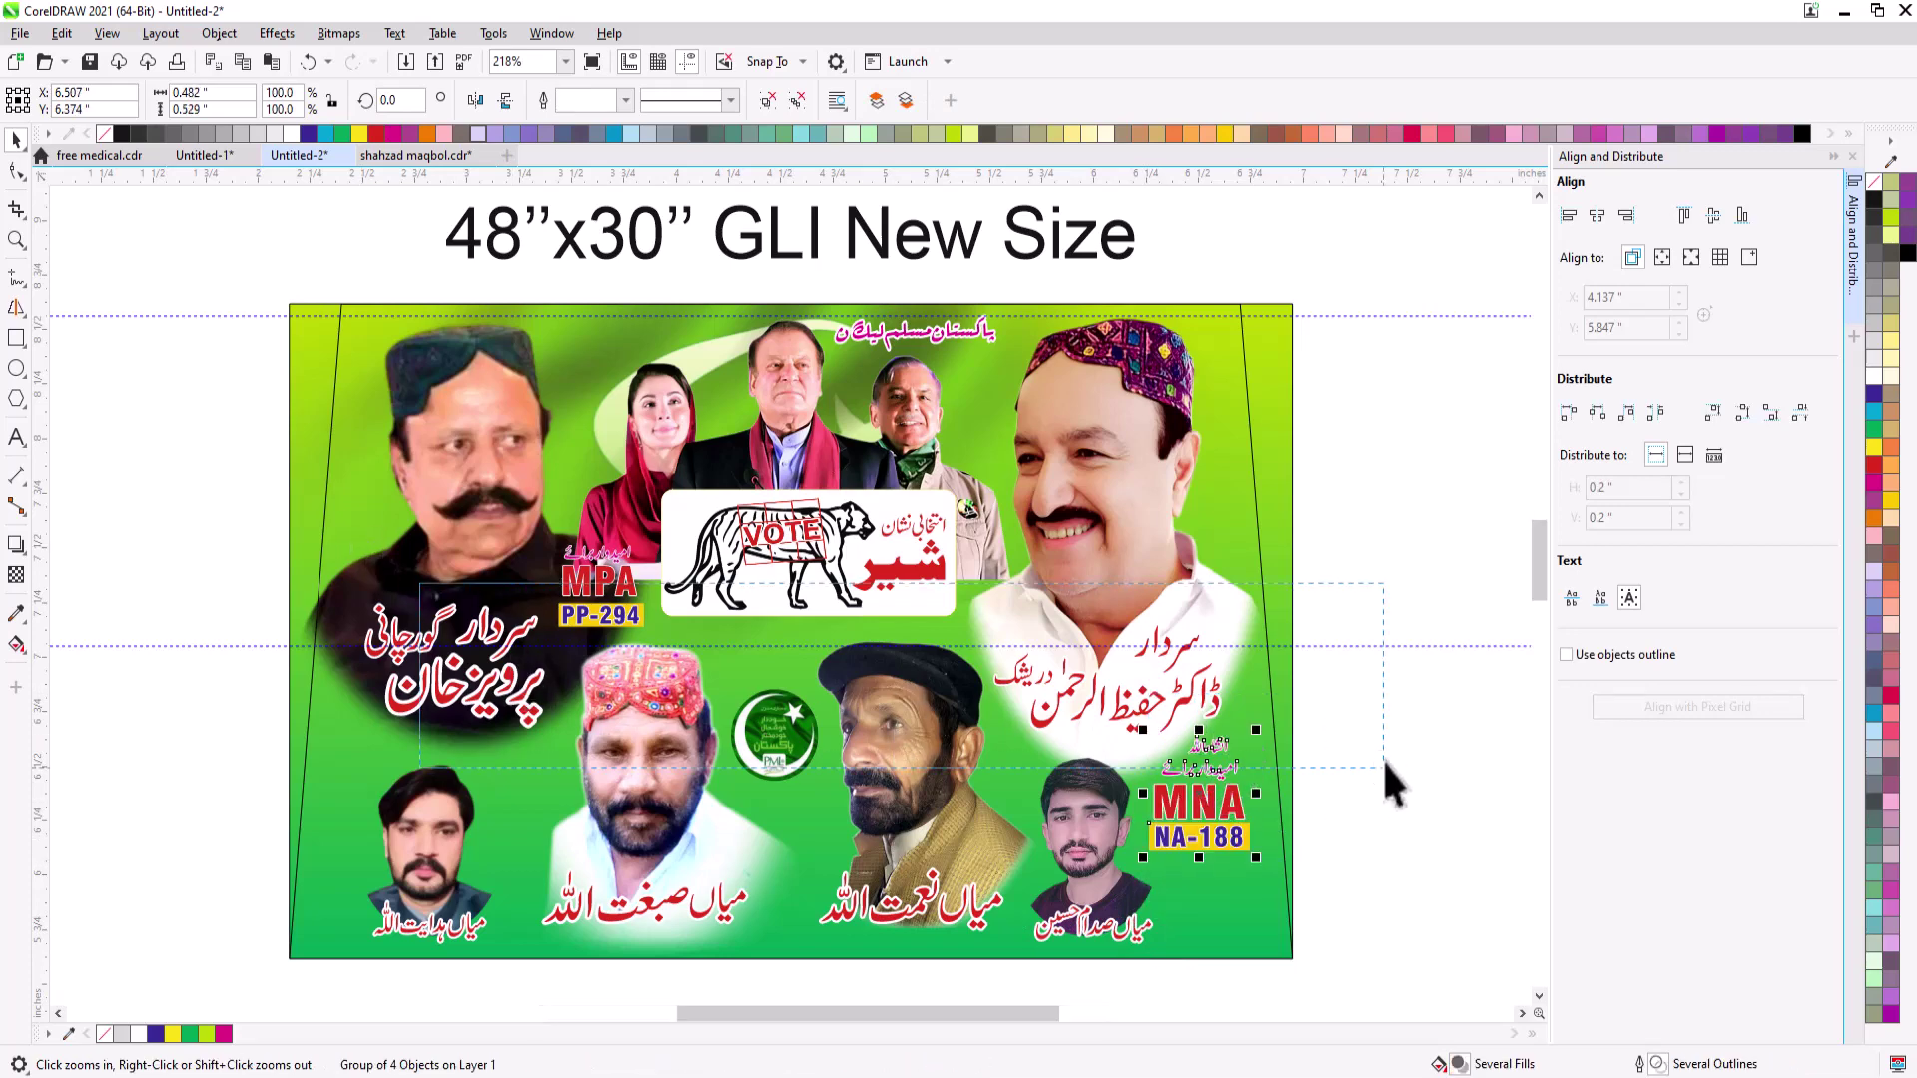
pyautogui.doubleClick(1162, 621)
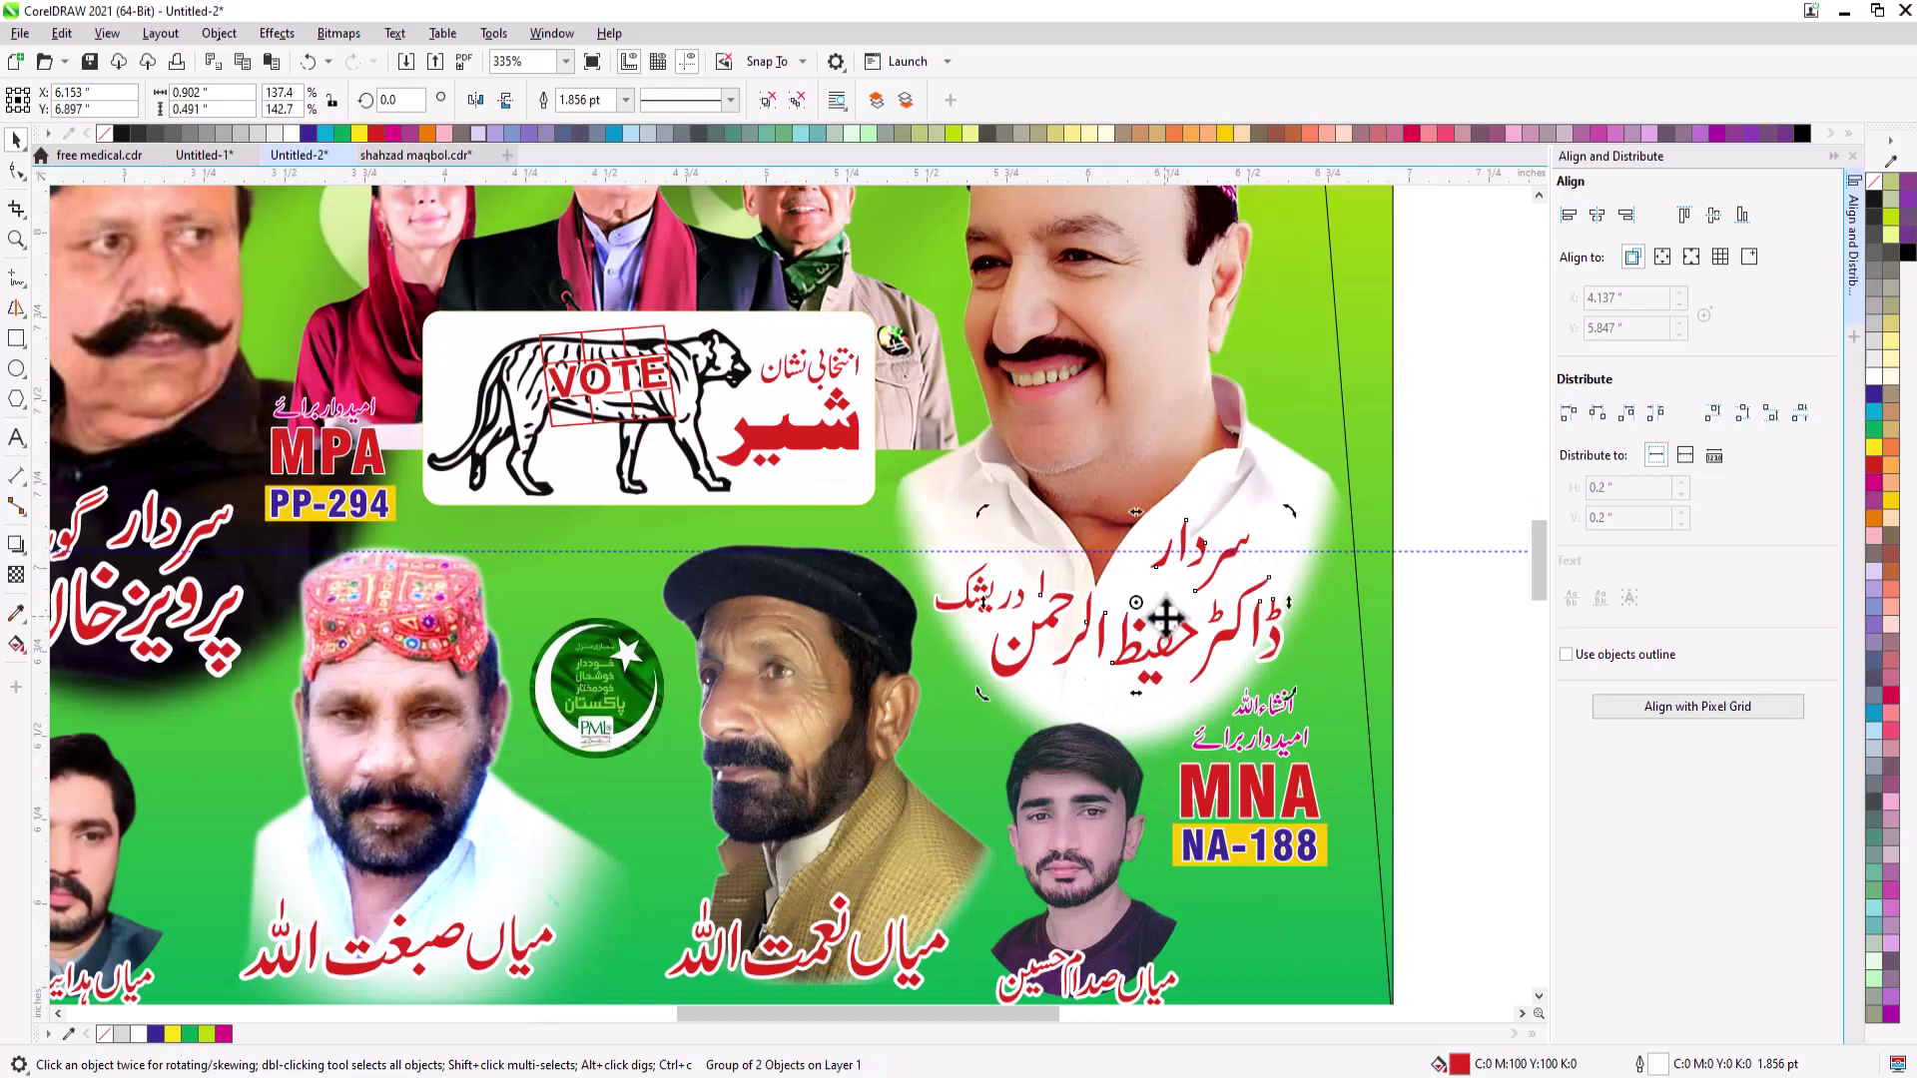
pyautogui.click(1870, 341)
pyautogui.moveTo(1447, 459); pyautogui.dragTo(890, 696)
pyautogui.rightClick(1872, 339)
pyautogui.press('F12')
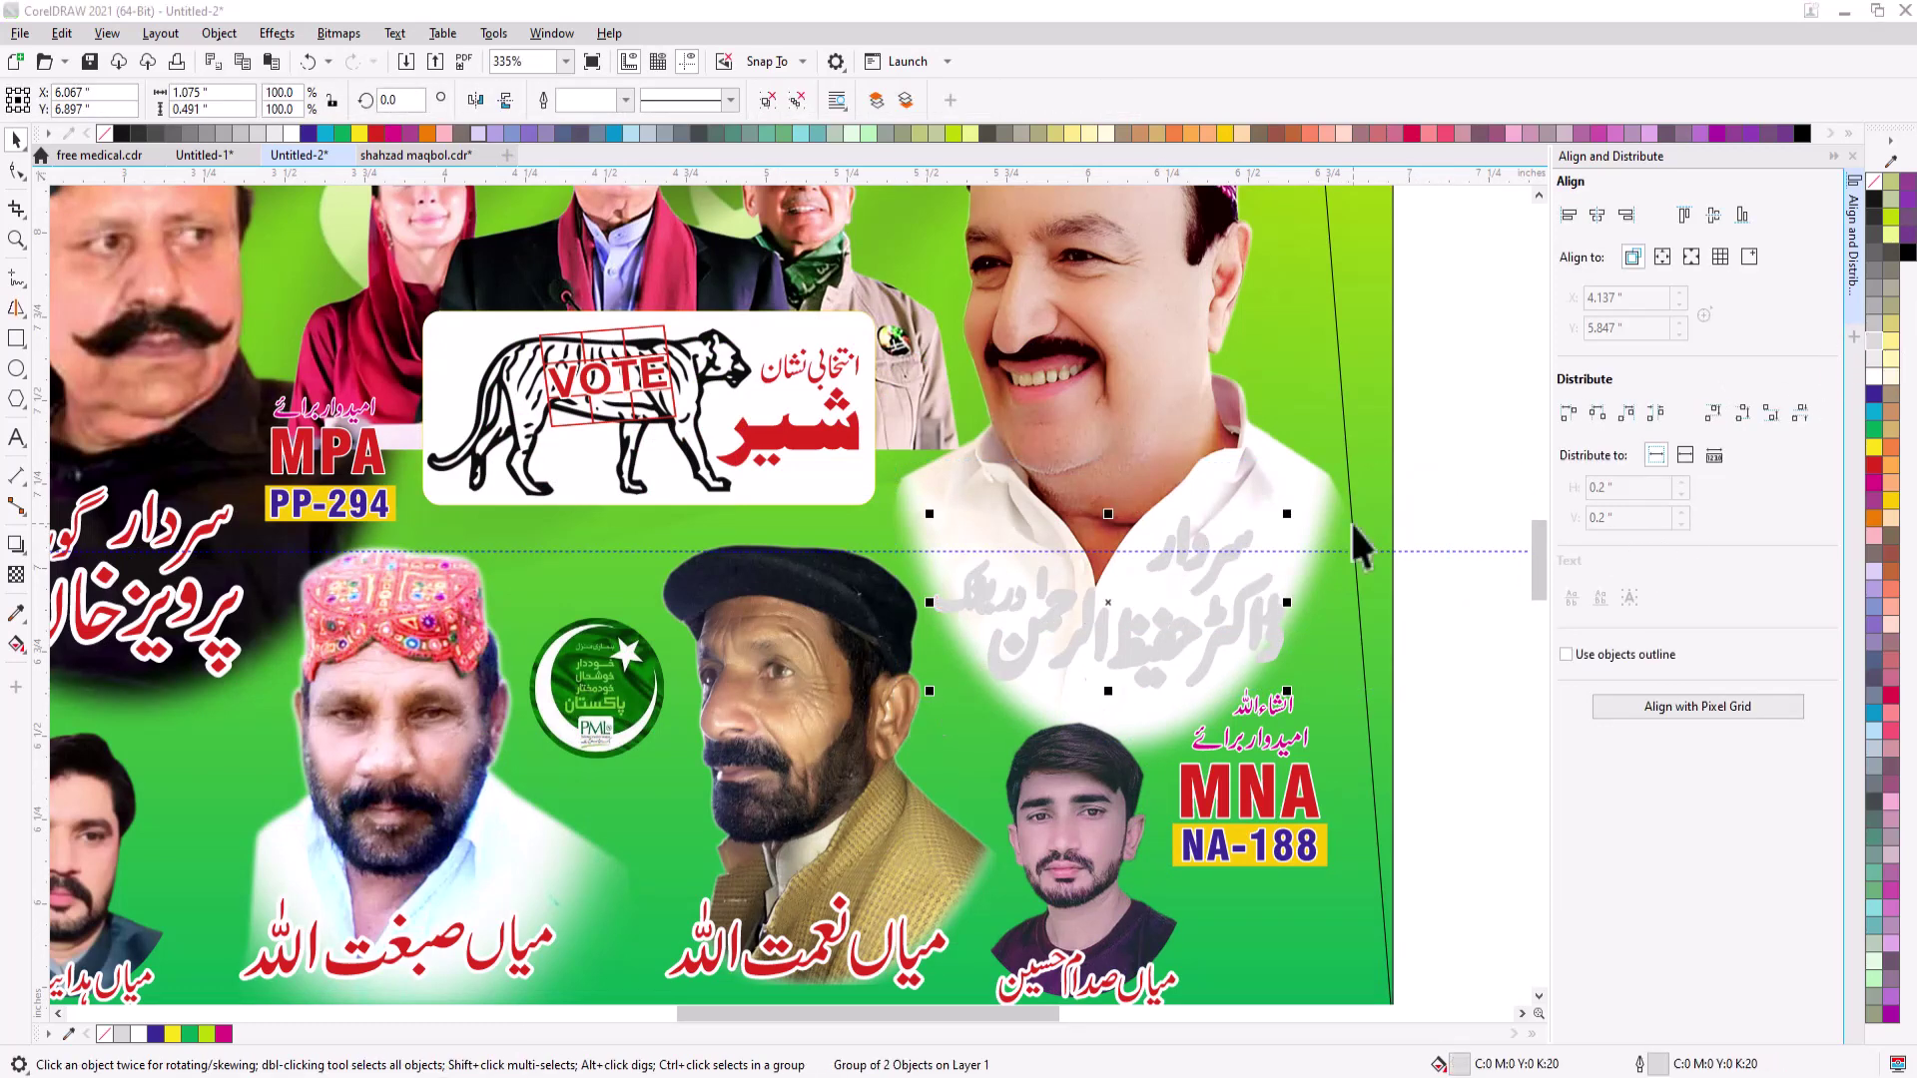
pyautogui.write('2')
pyautogui.press('Return')
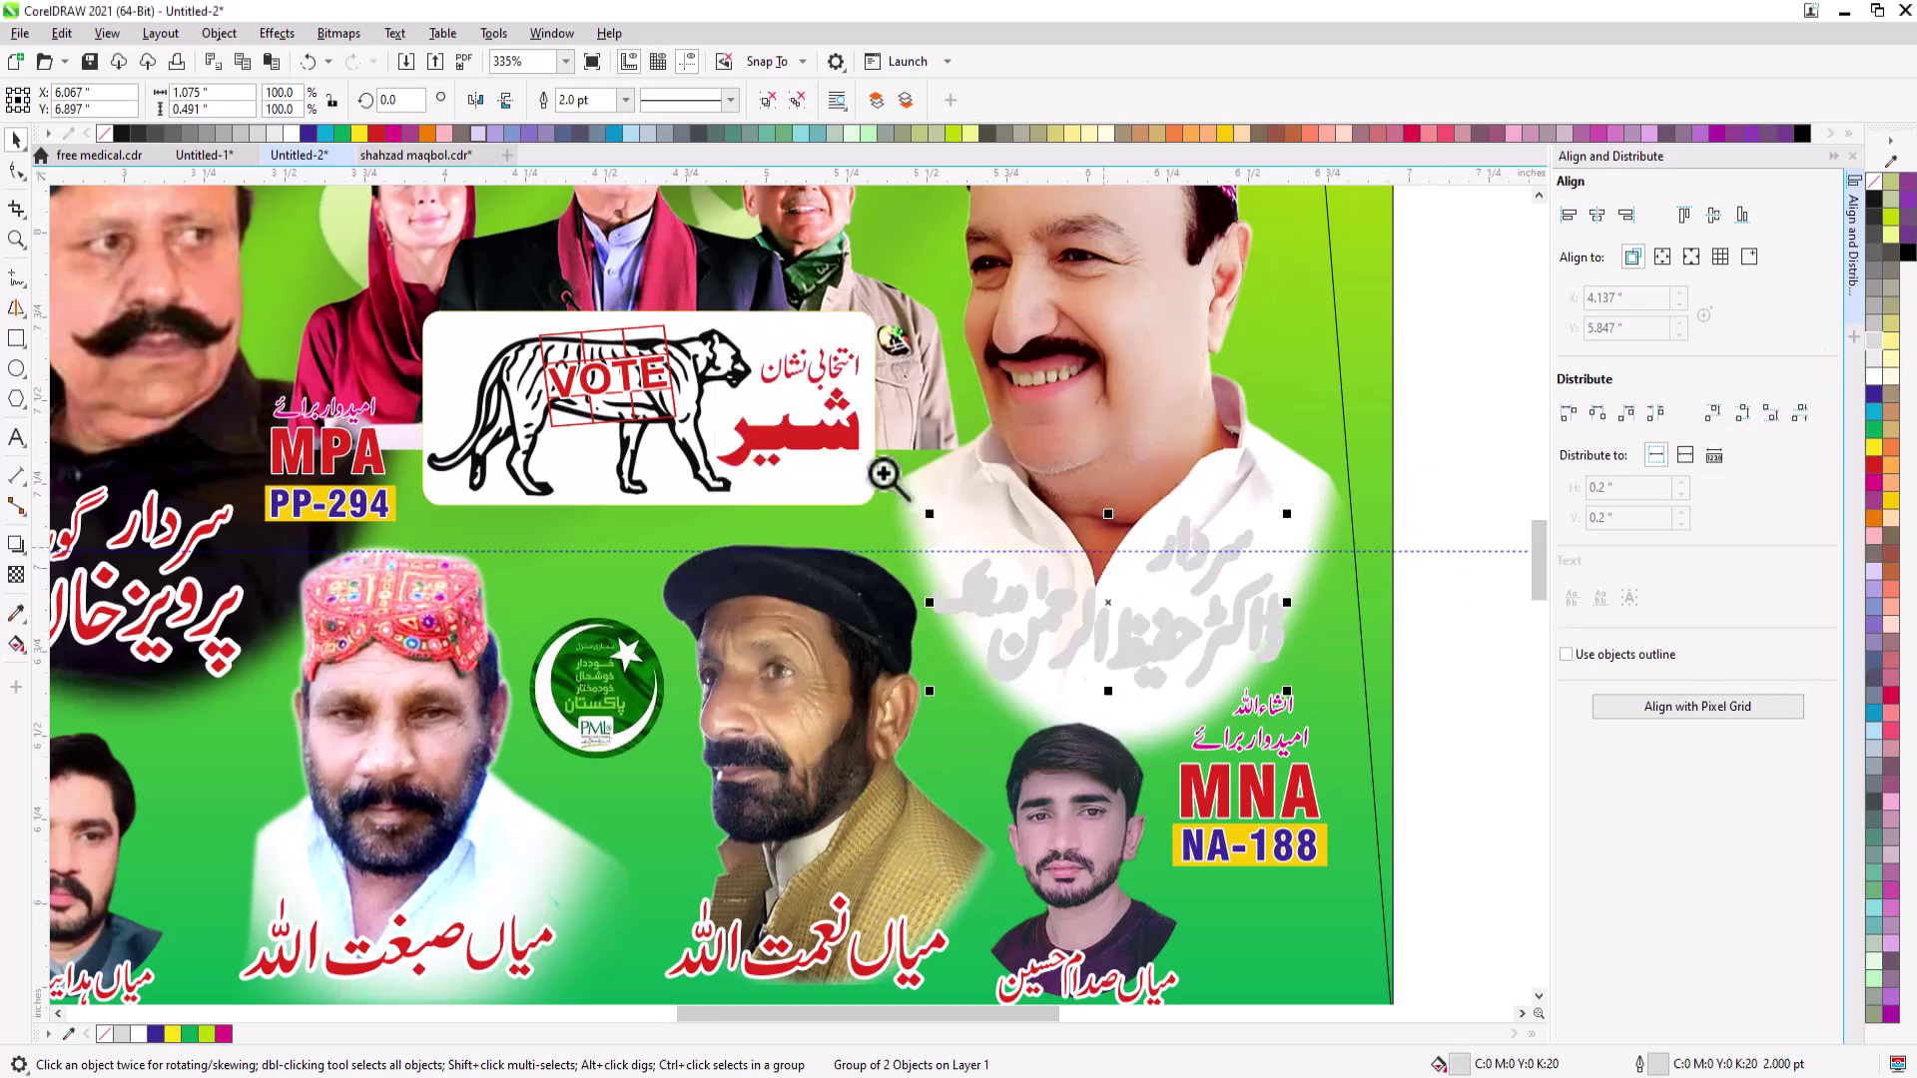
# - Duplicate the MNA candidate's grey name slightly up and left, recolour the front copy red and set the backing to 30% black
pyautogui.scroll(3, 1247, 607)
pyautogui.moveTo(1174, 662); pyautogui.dragTo(1165, 656)
pyautogui.rightClick(1165, 655)
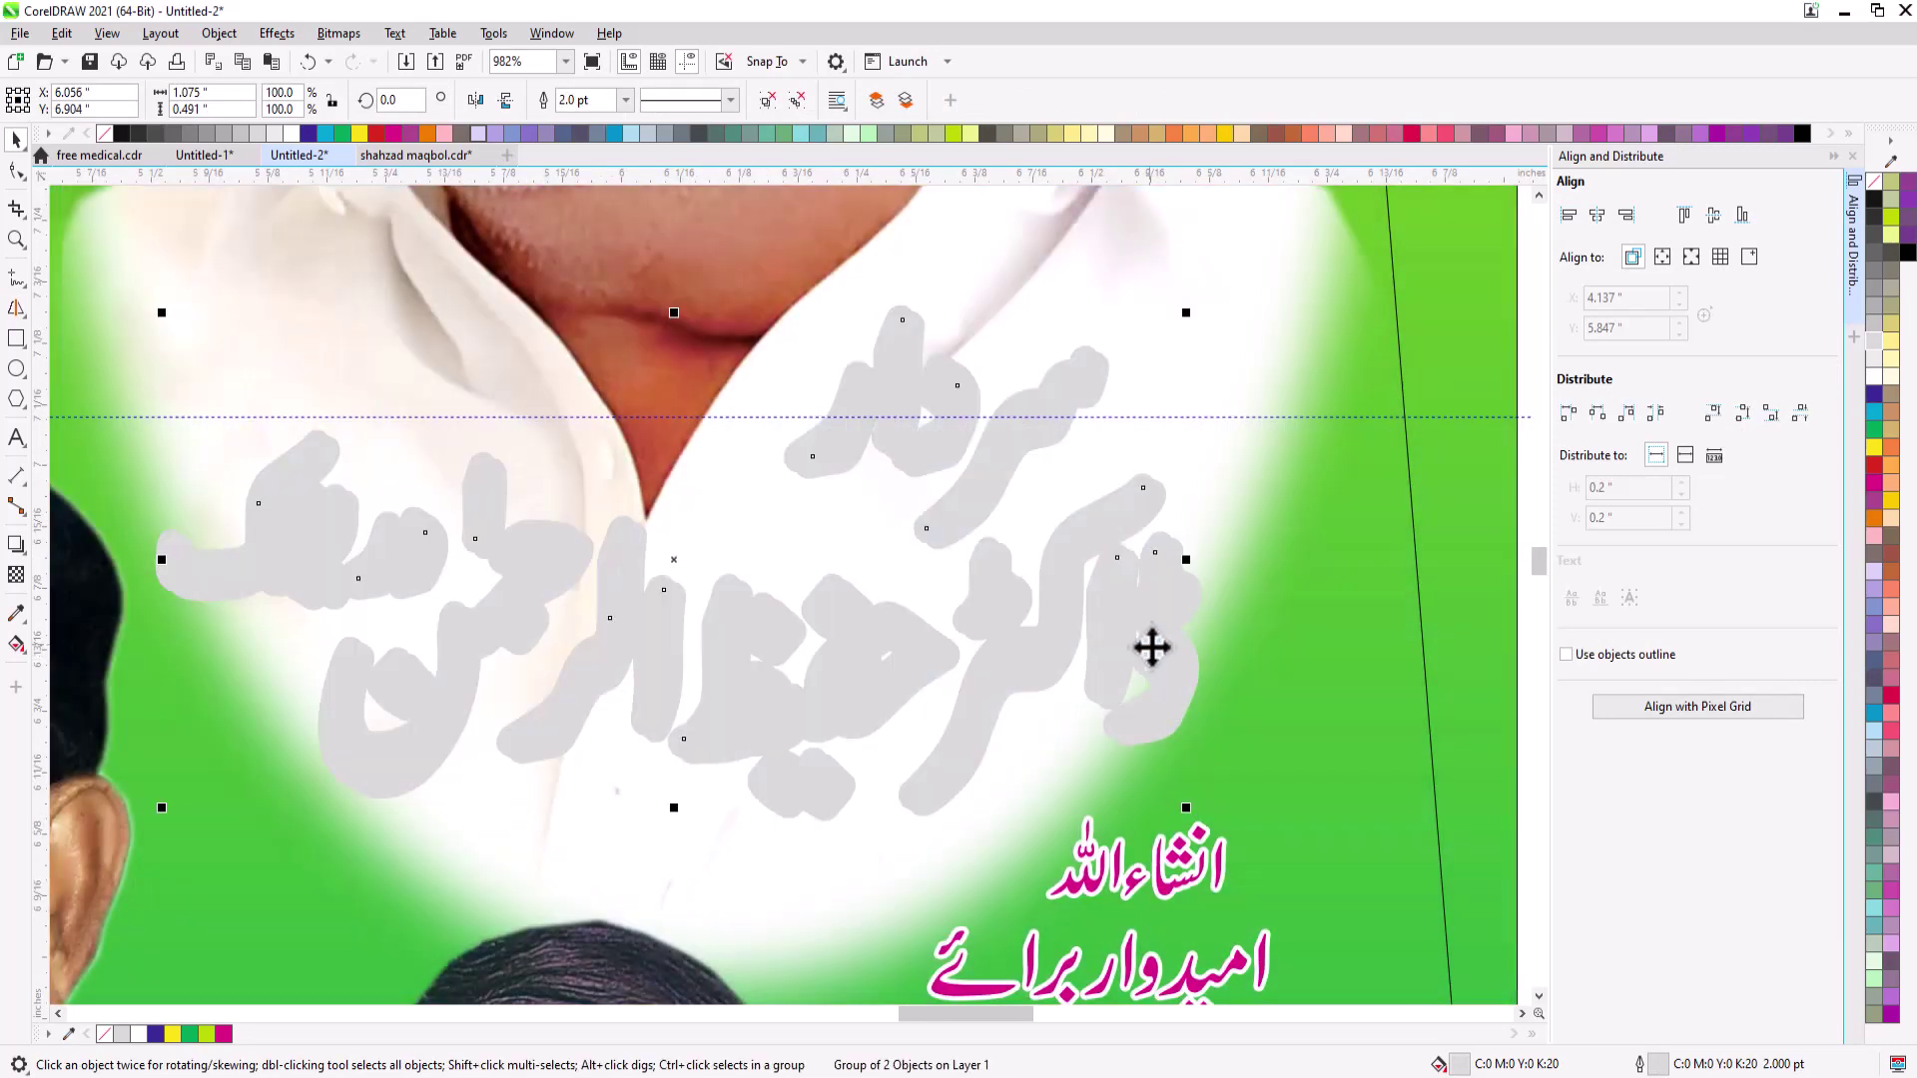
pyautogui.click(1872, 465)
pyautogui.moveTo(1880, 389); pyautogui.dragTo(1141, 517)
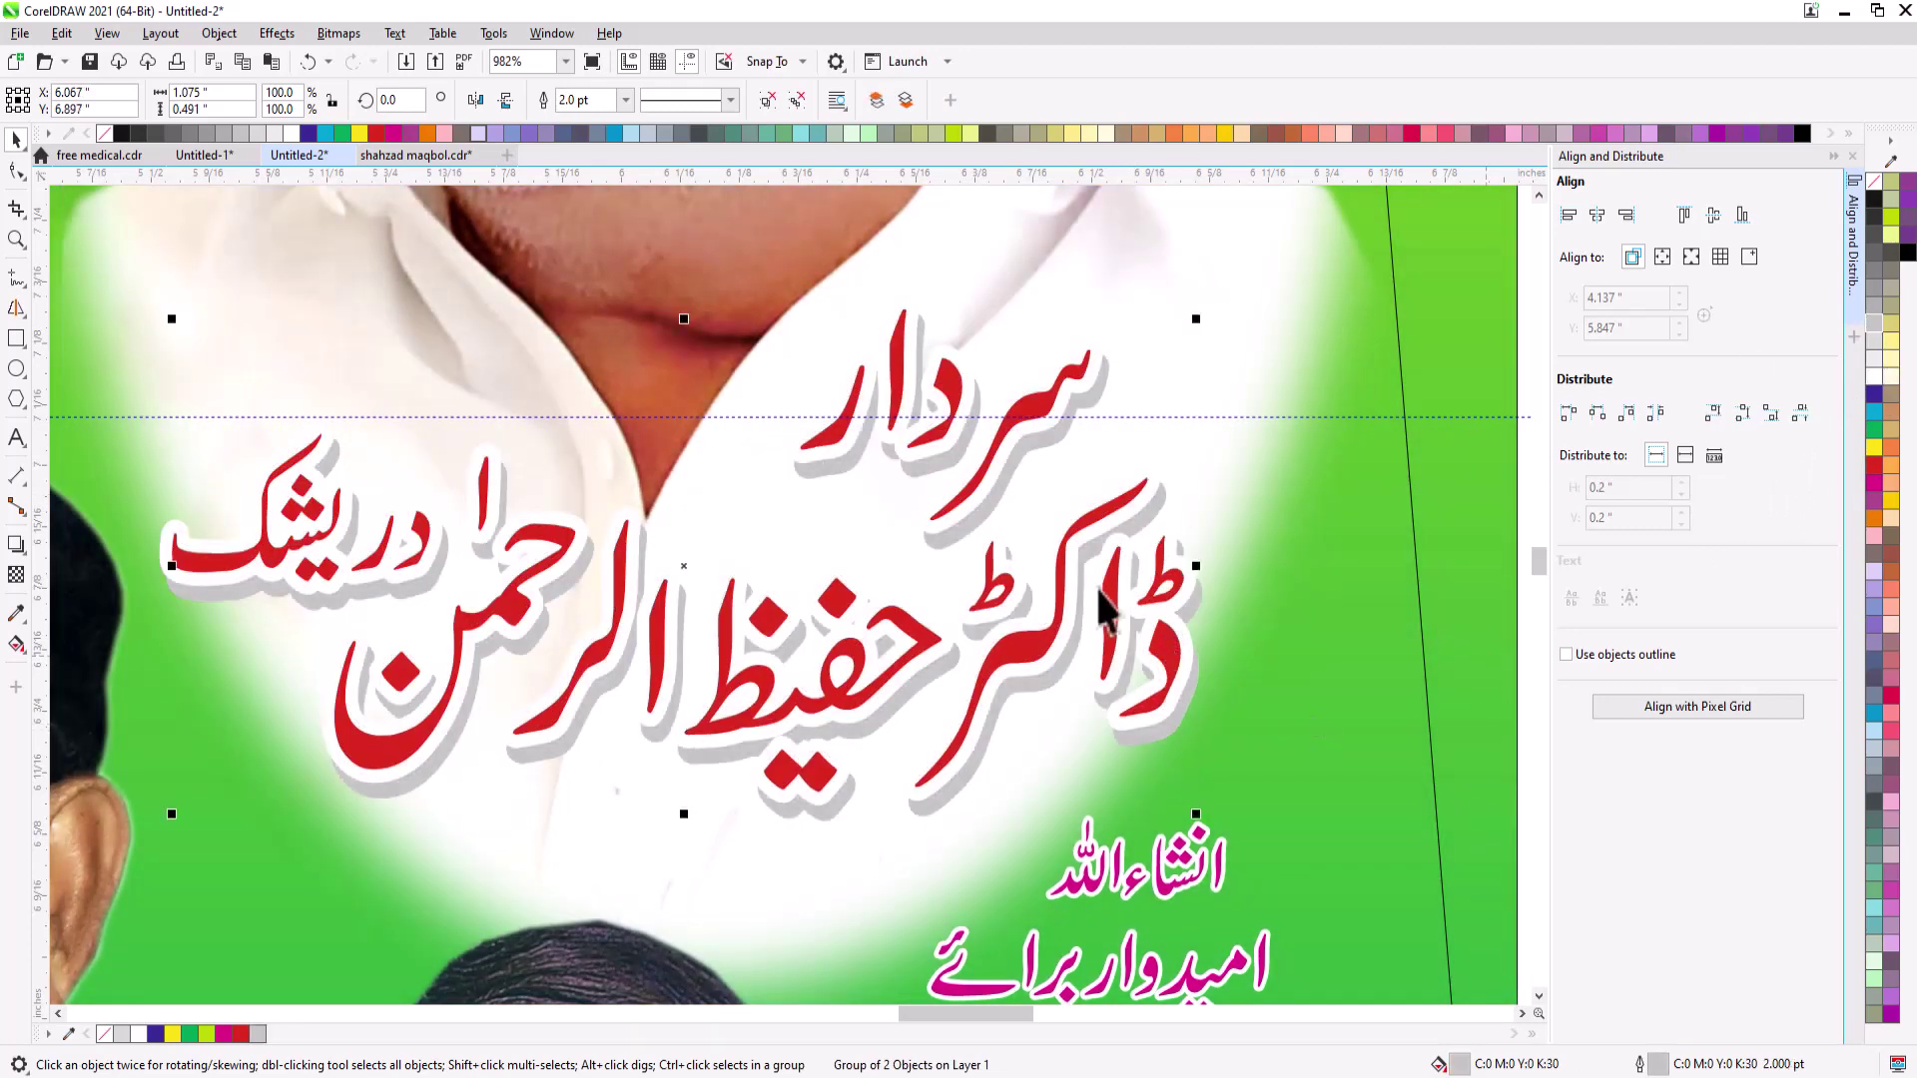
# - Give the MPA candidate's name a brown C:0 M:60 Y:60 K:40 fill and a matching 2 pt outline
pyautogui.scroll(-5, 1103, 609)
pyautogui.scroll(2, 1104, 683)
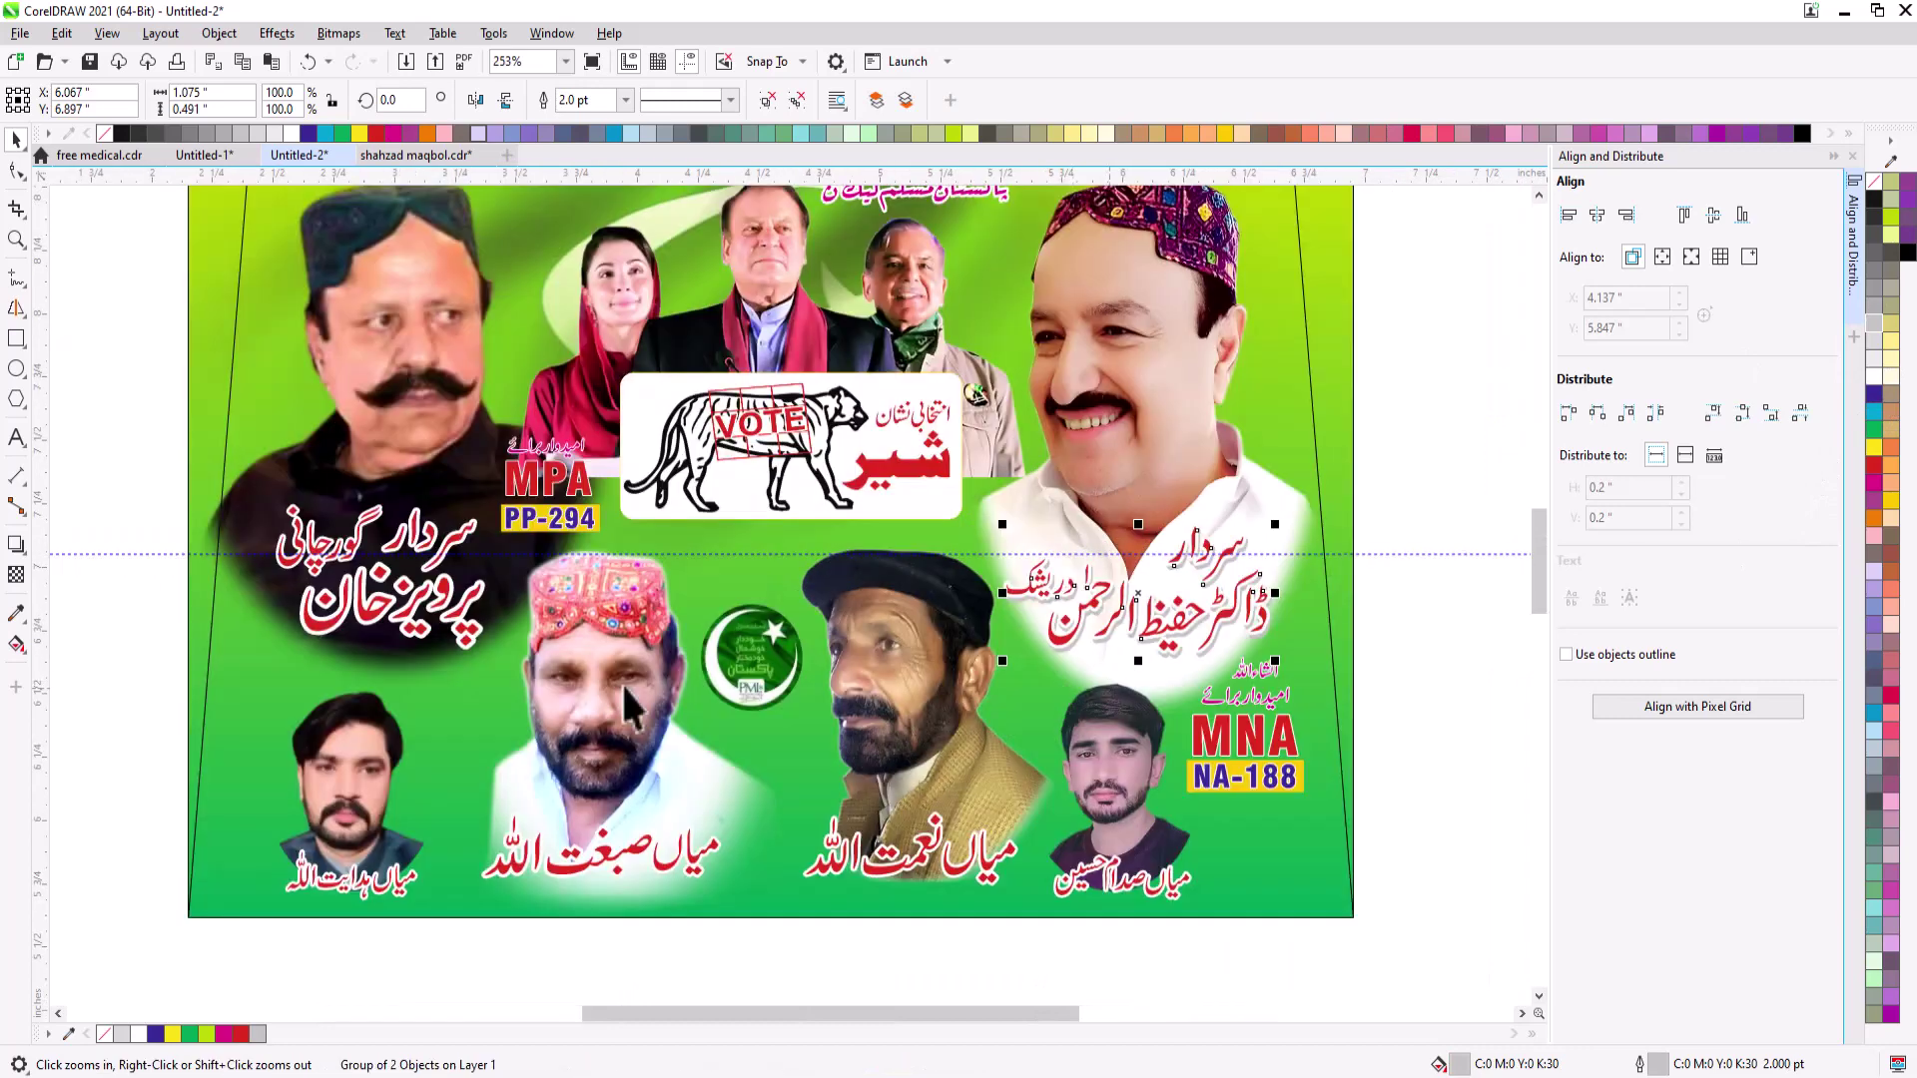
pyautogui.click(432, 606)
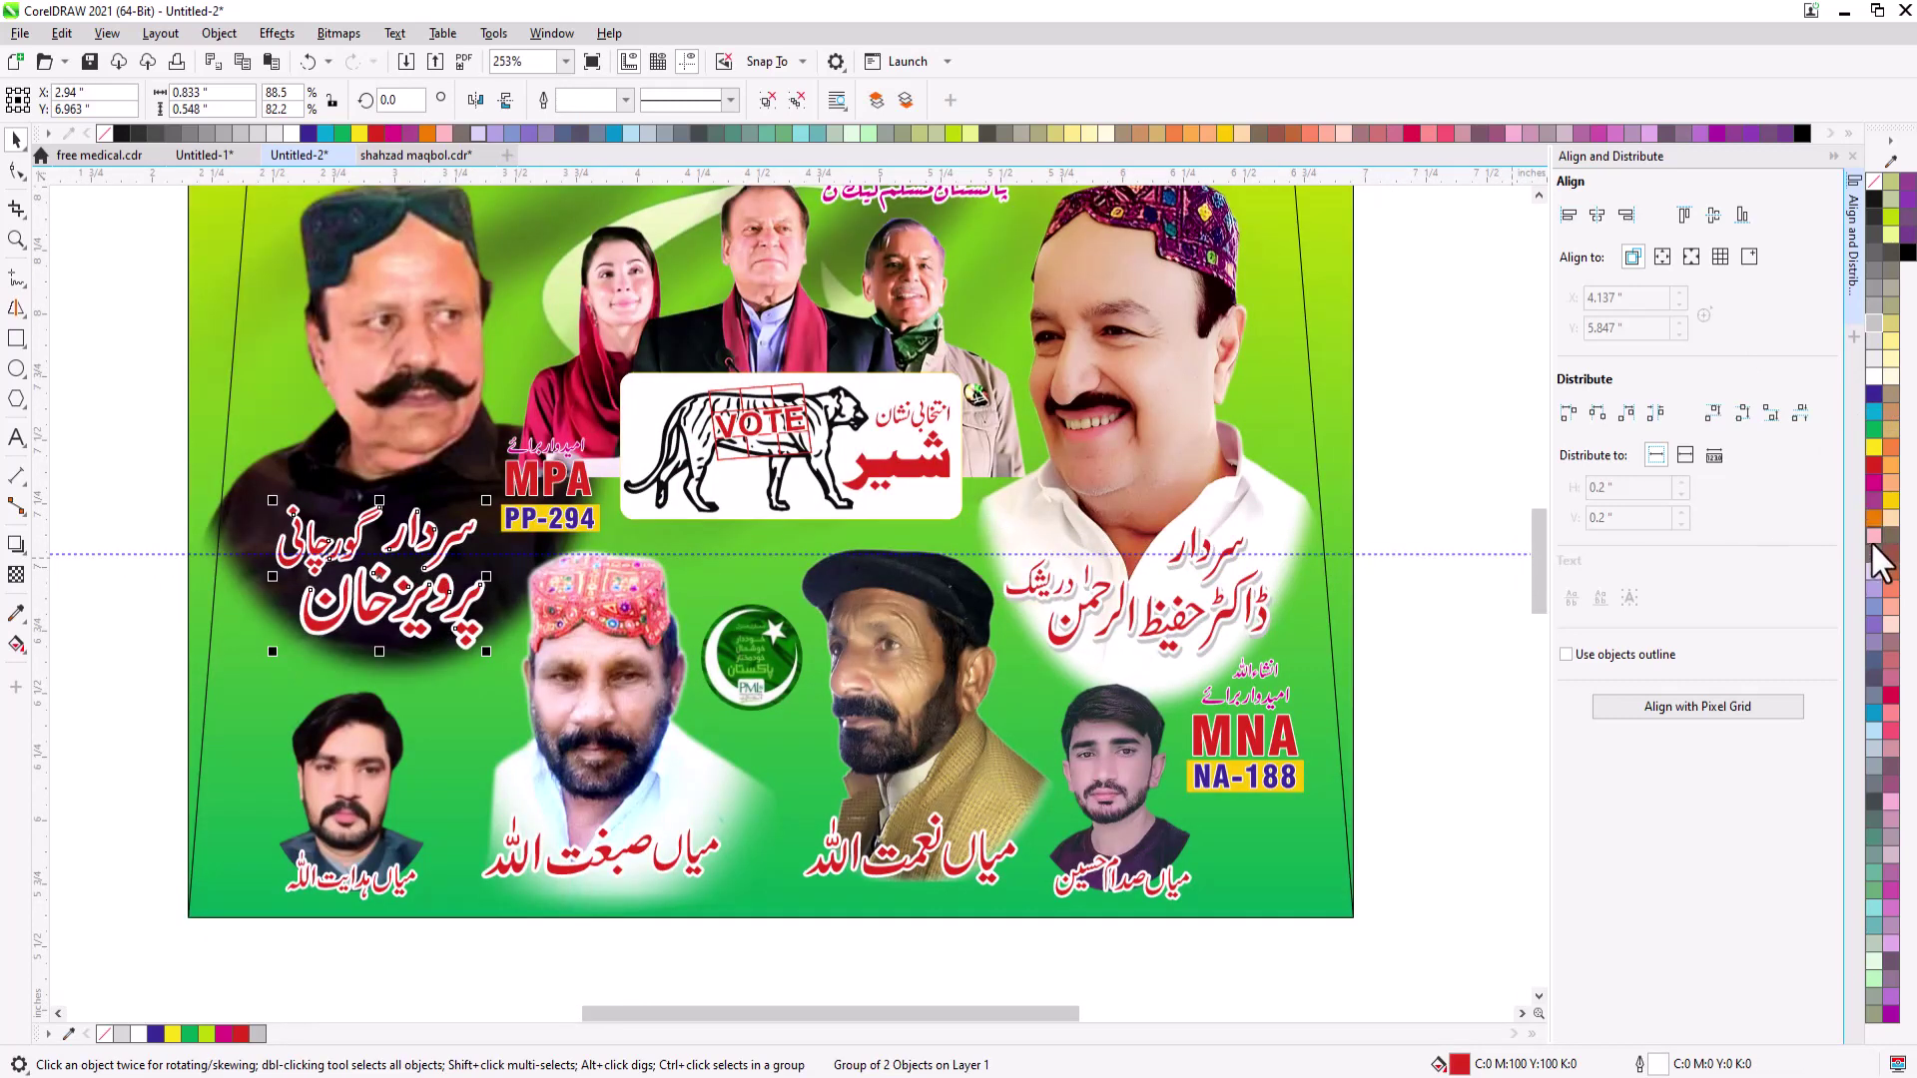
pyautogui.click(1888, 558)
pyautogui.rightClick(1889, 558)
pyautogui.press('F2')
pyautogui.moveTo(172, 469); pyautogui.dragTo(747, 715)
pyautogui.press('F12')
pyautogui.write('2')
pyautogui.press('Return')
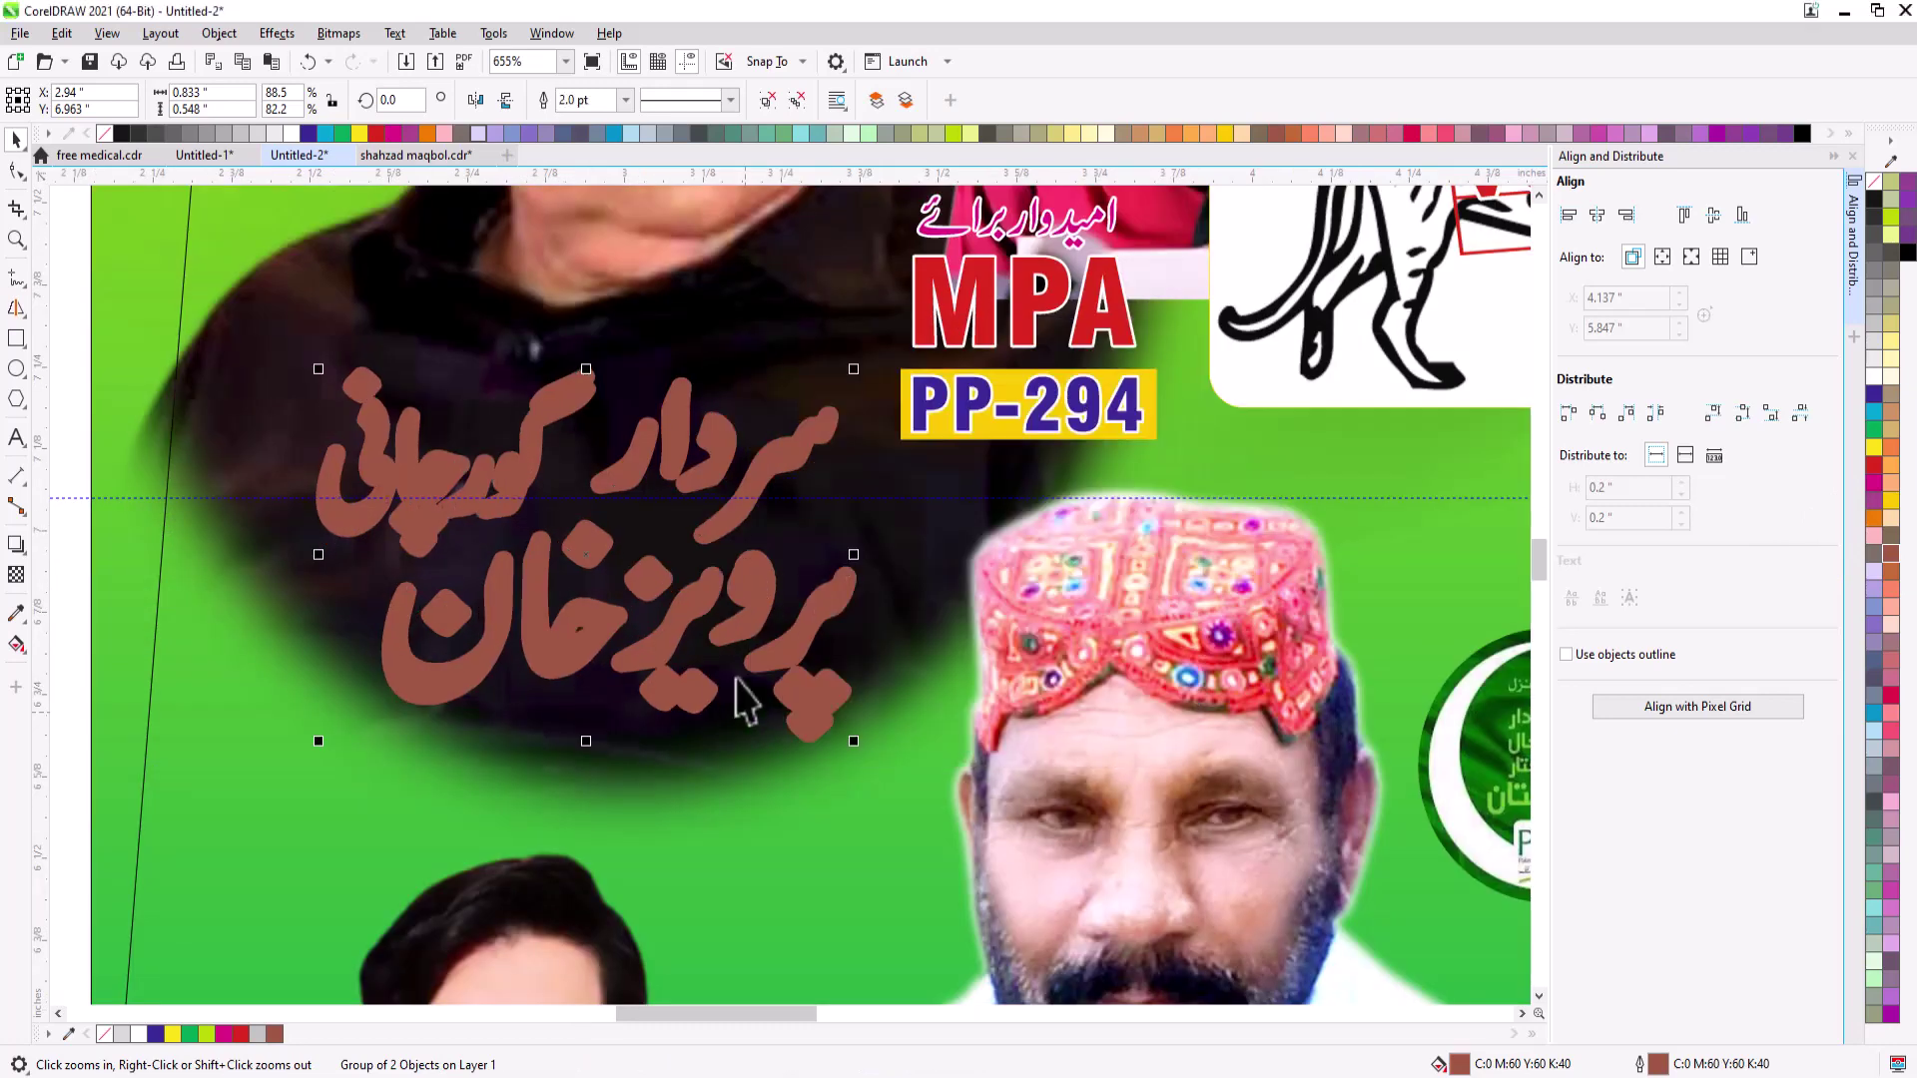
# - Duplicate the MPA candidate's brown name slightly up and left, and give the front copy a magenta fill with a white outline
pyautogui.press('space')
pyautogui.click(1874, 466)
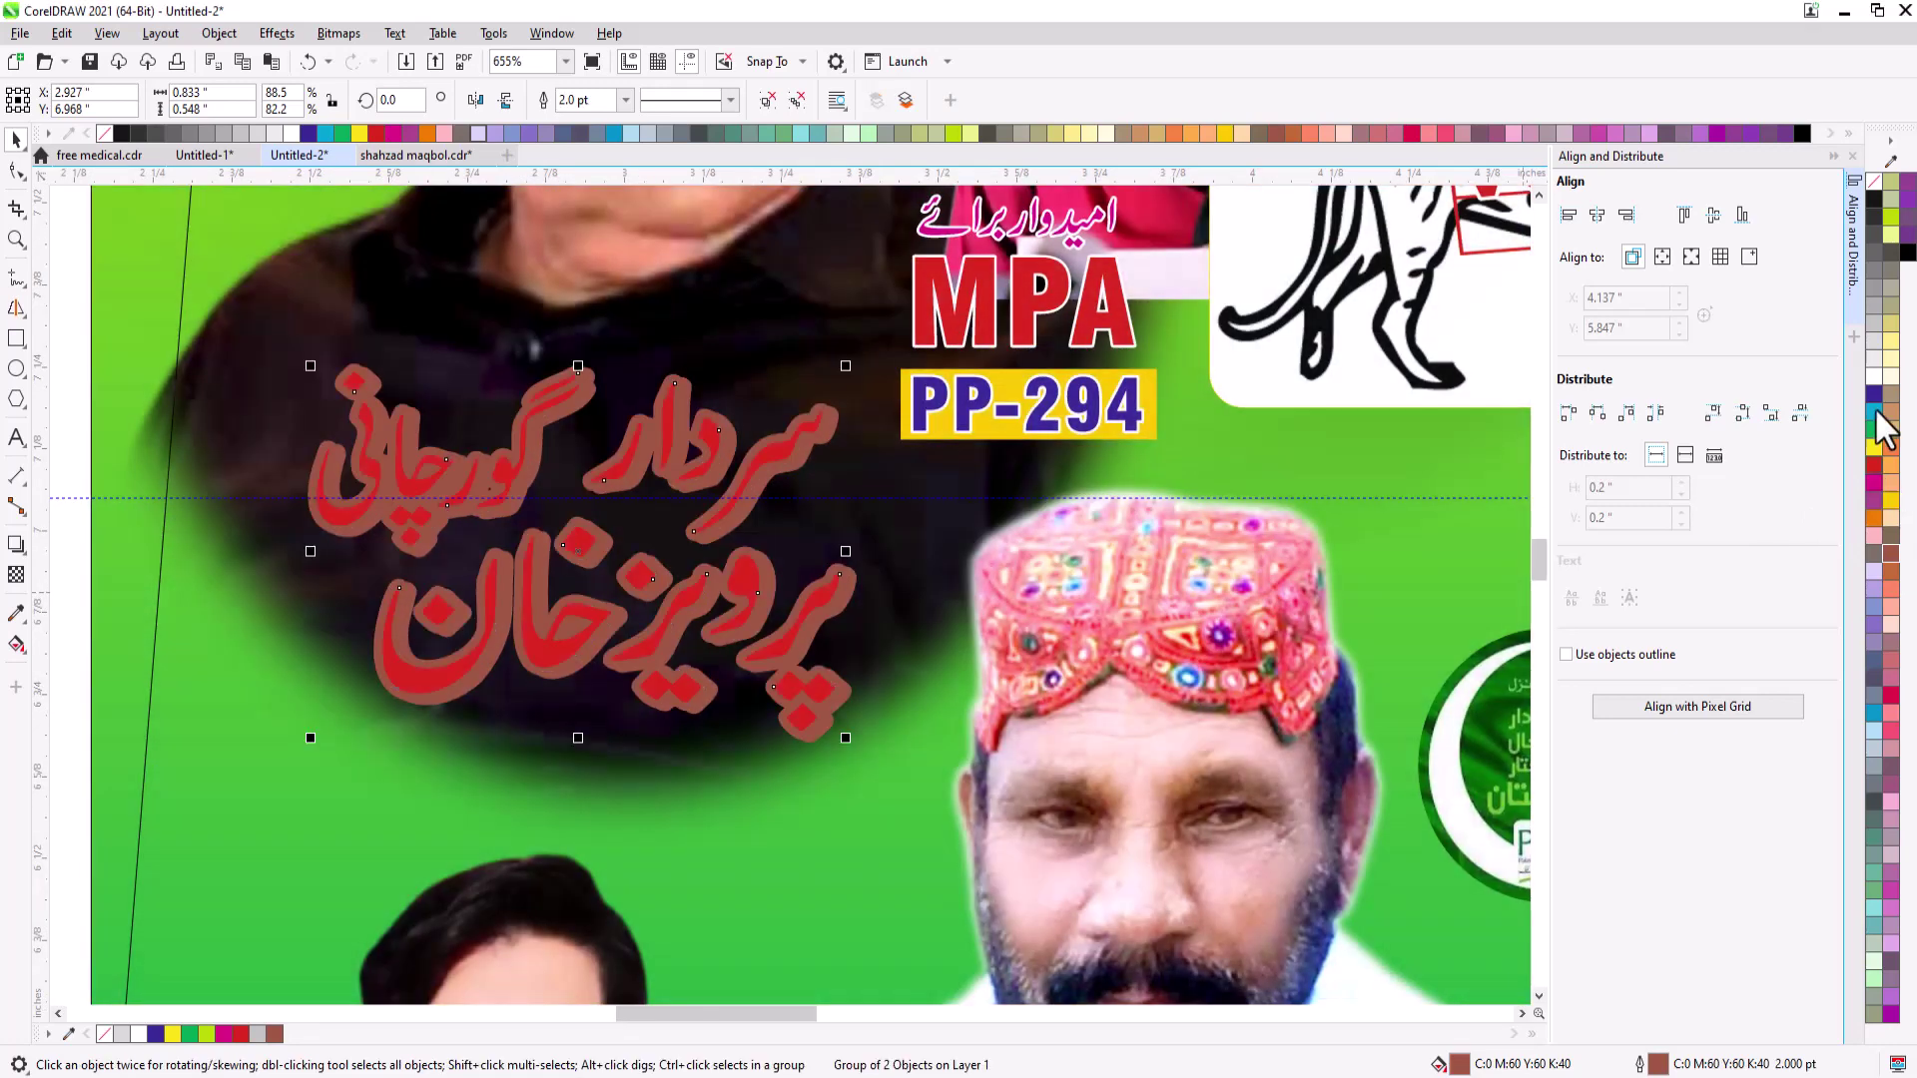
pyautogui.click(1874, 394)
pyautogui.rightClick(1874, 371)
pyautogui.moveTo(809, 432); pyautogui.dragTo(811, 431)
pyautogui.click(1873, 483)
pyautogui.press('F4')
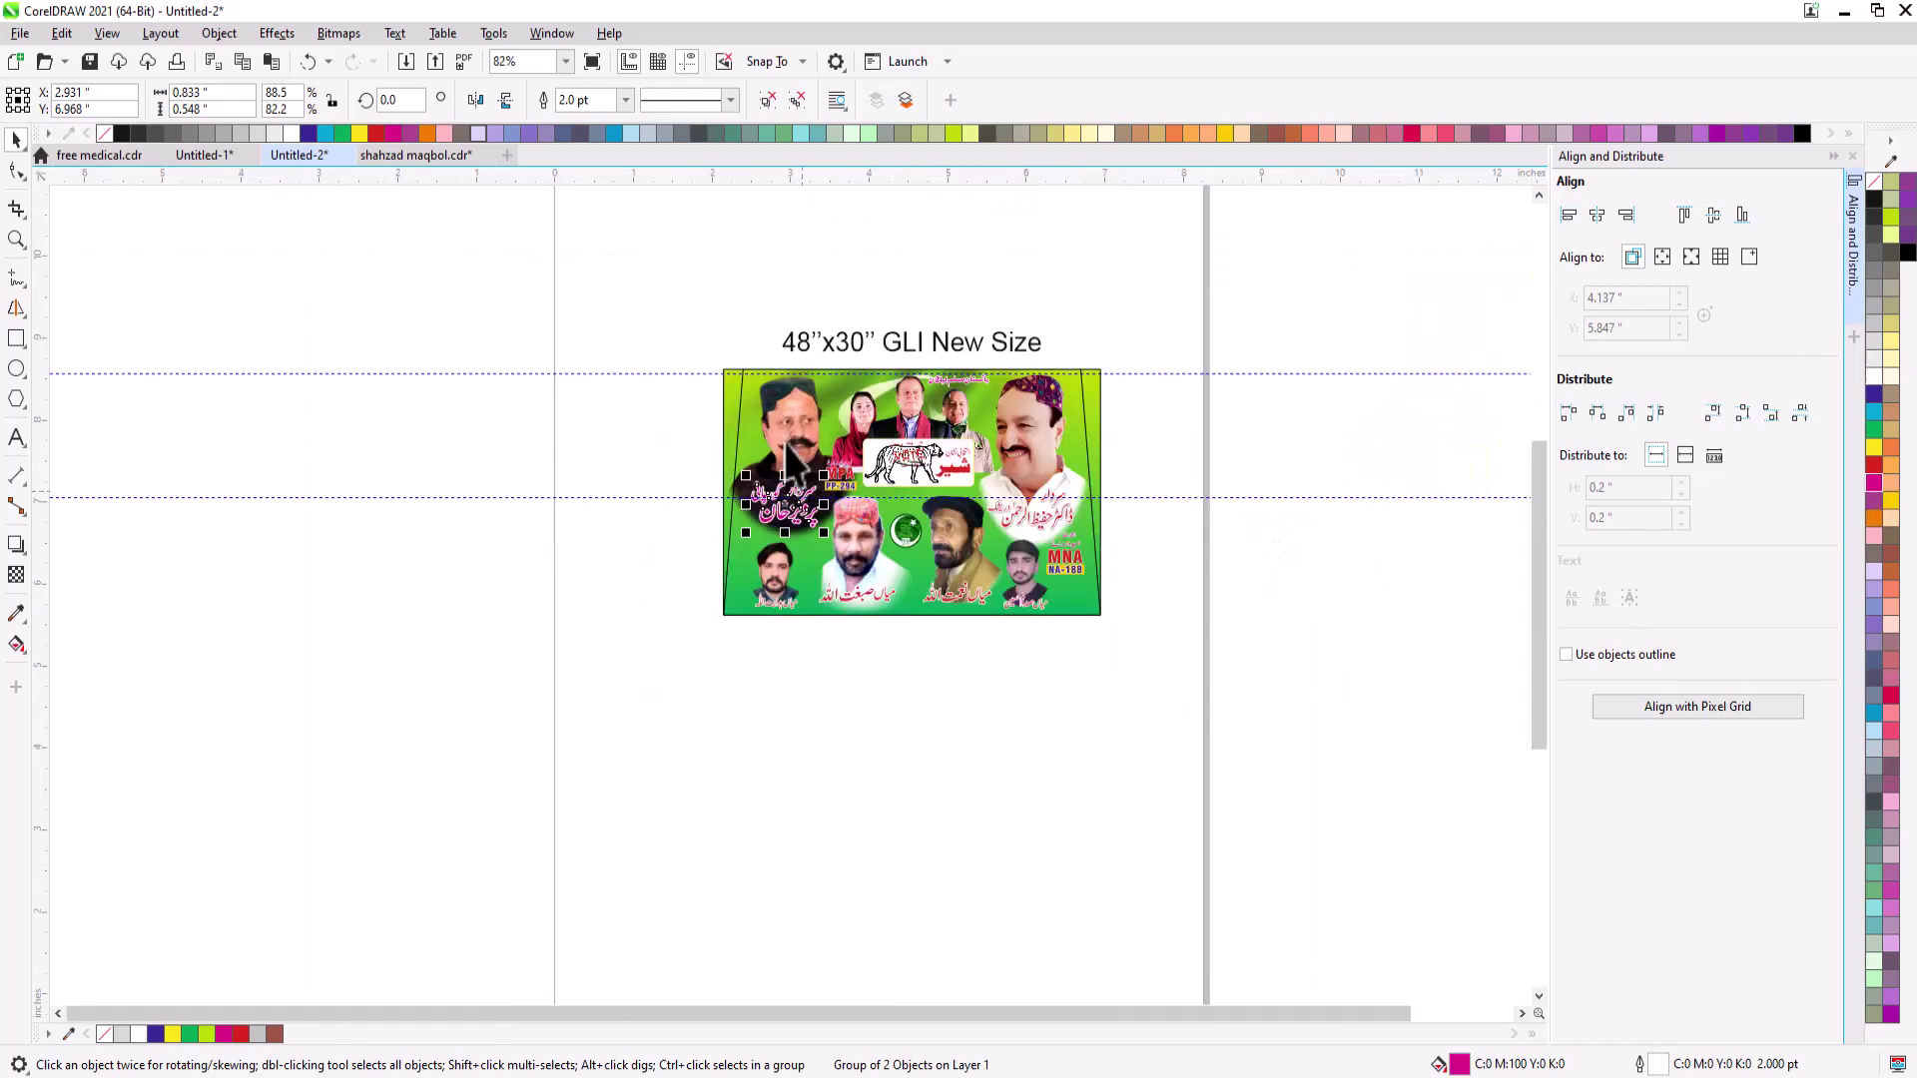
# - Delete the two horizontal guidelines crossing the panel
pyautogui.press('F2')
pyautogui.moveTo(675, 342); pyautogui.dragTo(1202, 630)
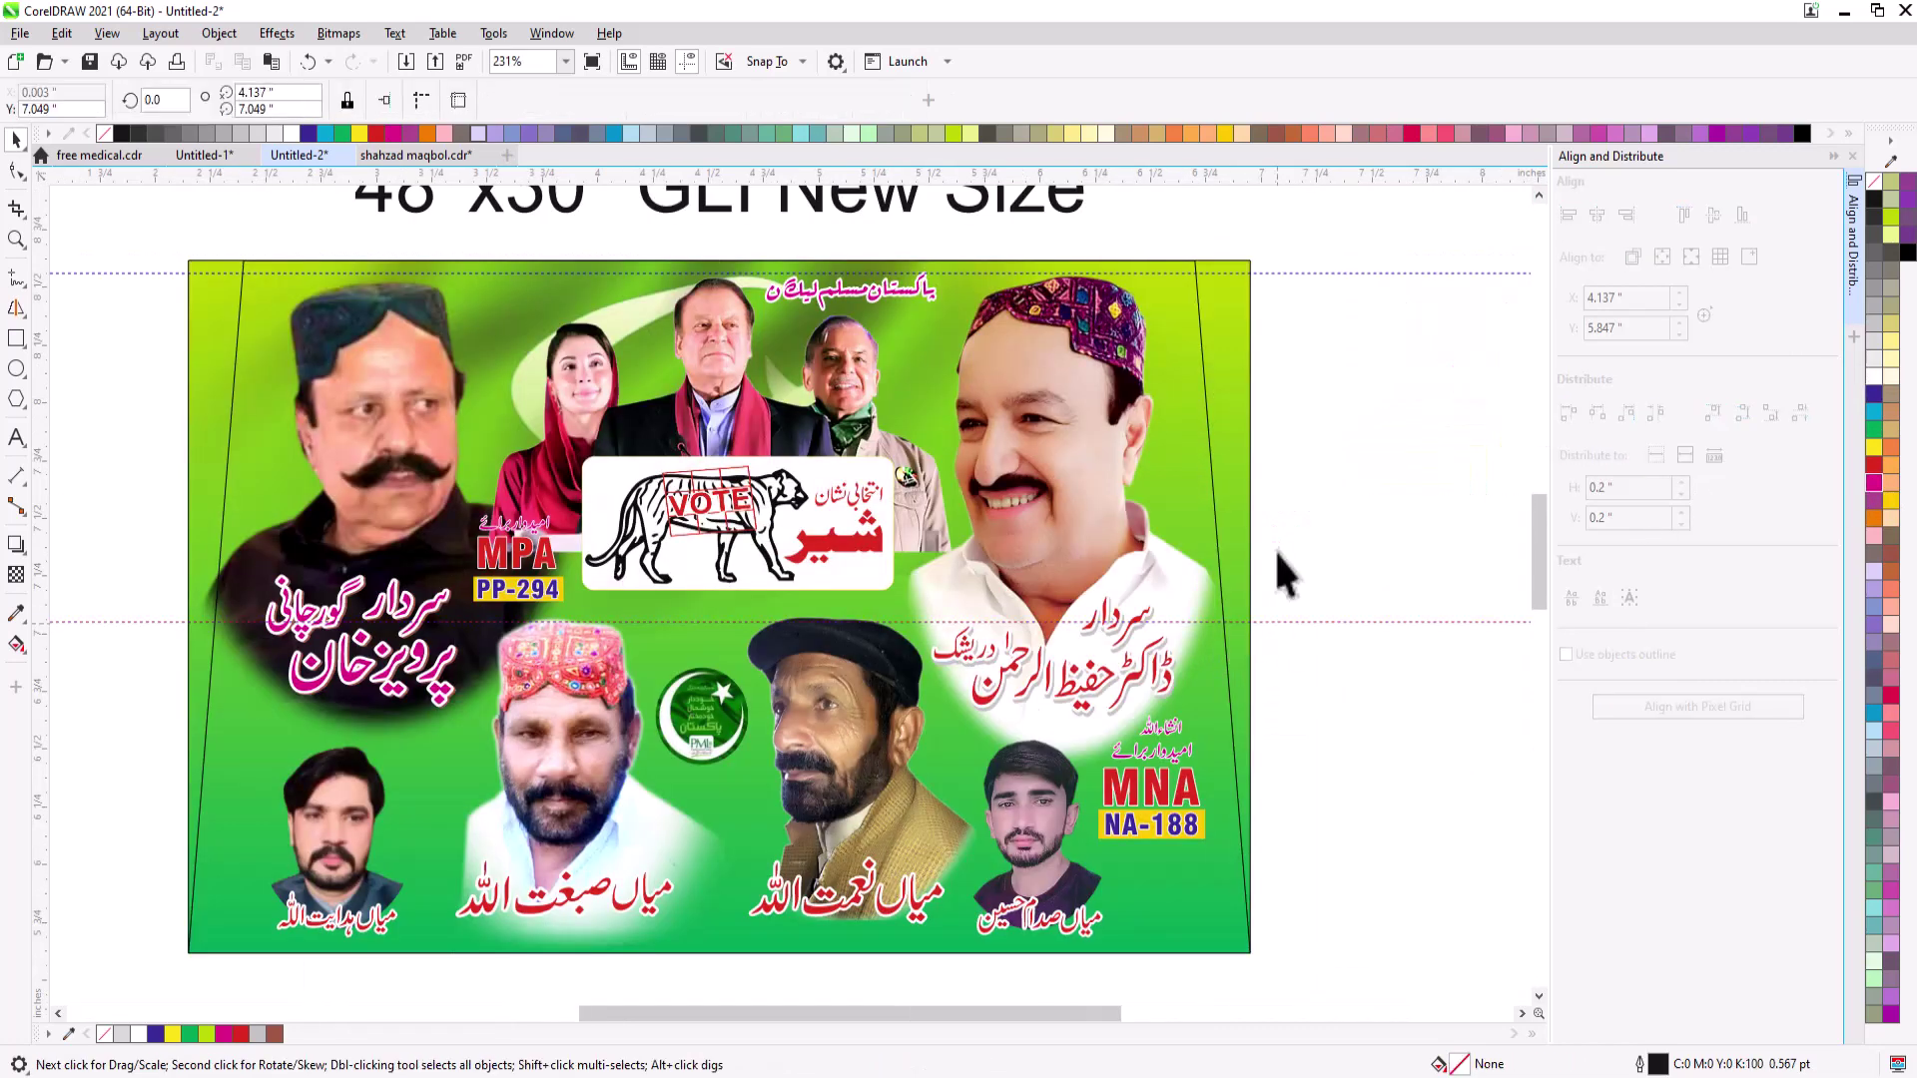
pyautogui.click(1297, 273)
pyautogui.press('Delete')
pyautogui.scroll(-1, 905, 390)
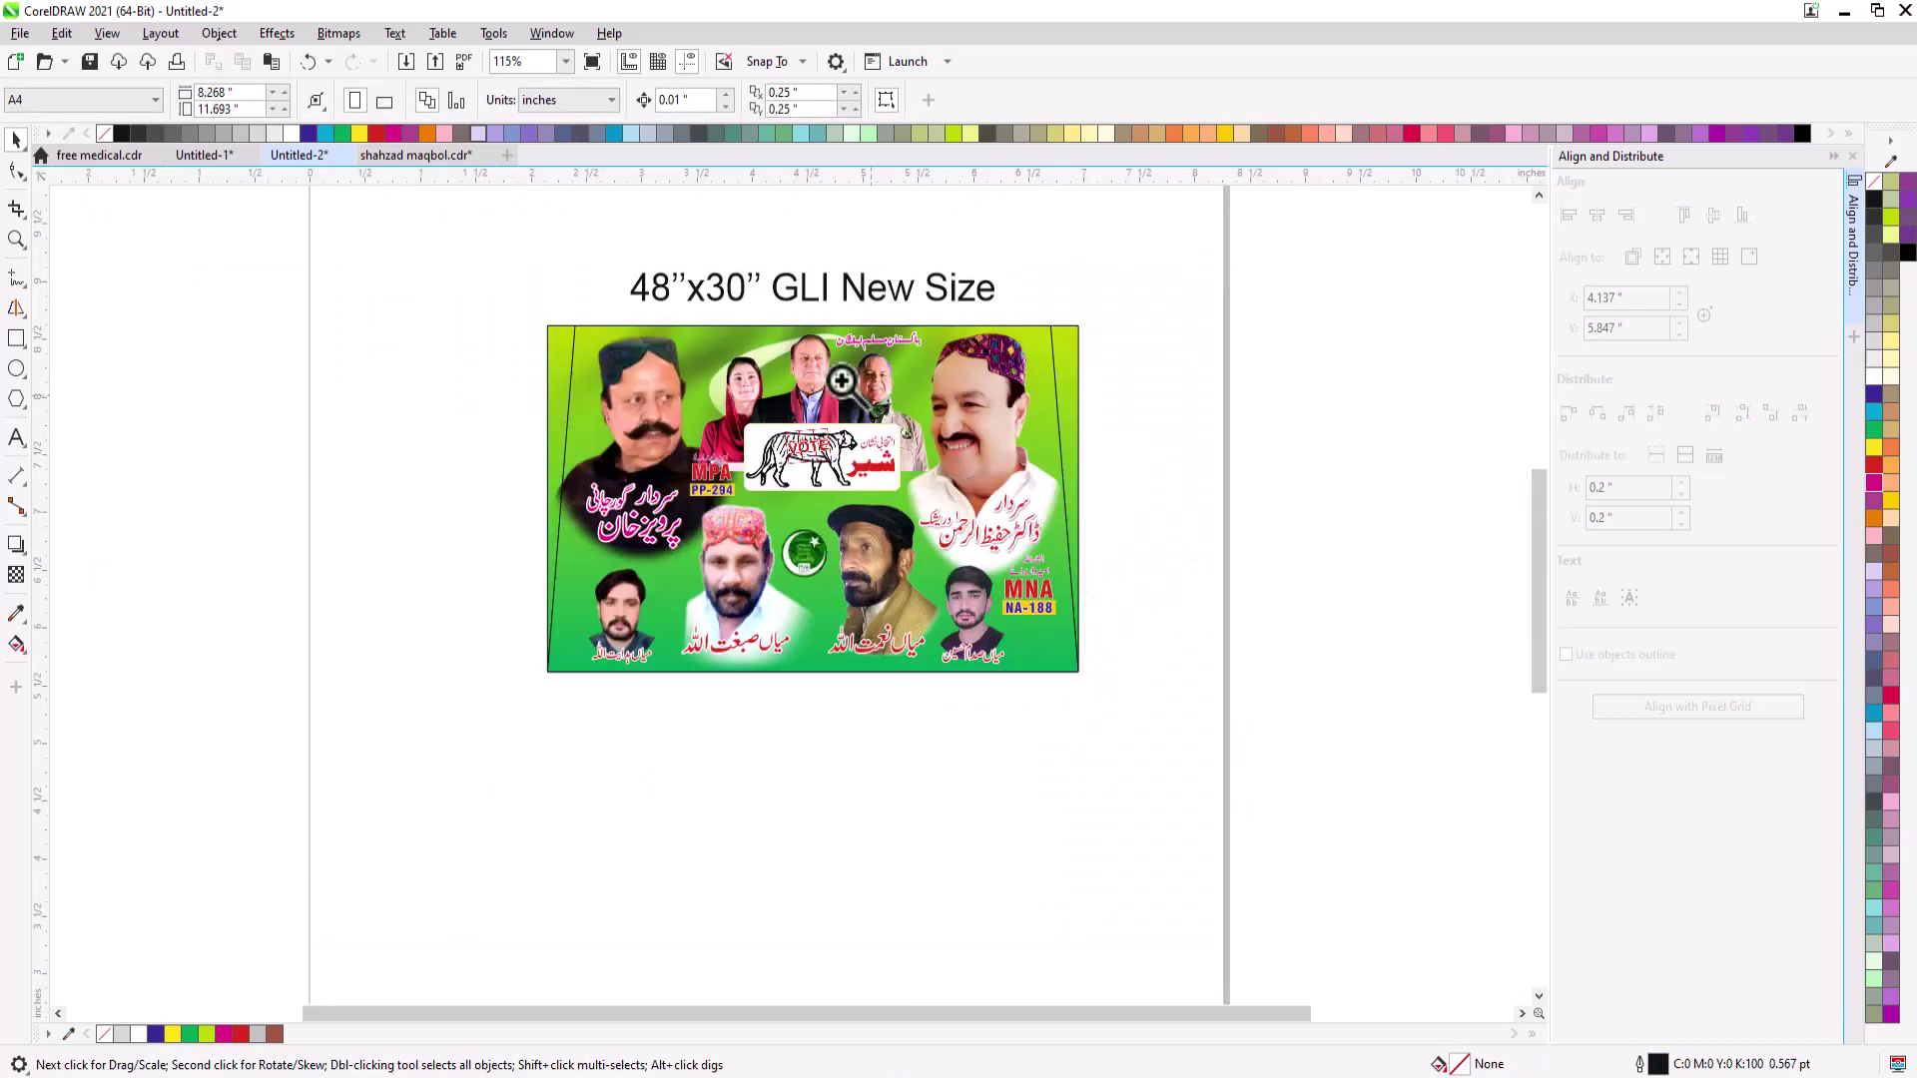
pyautogui.press('F2')
pyautogui.moveTo(562, 253); pyautogui.dragTo(1129, 710)
pyautogui.press('F4')
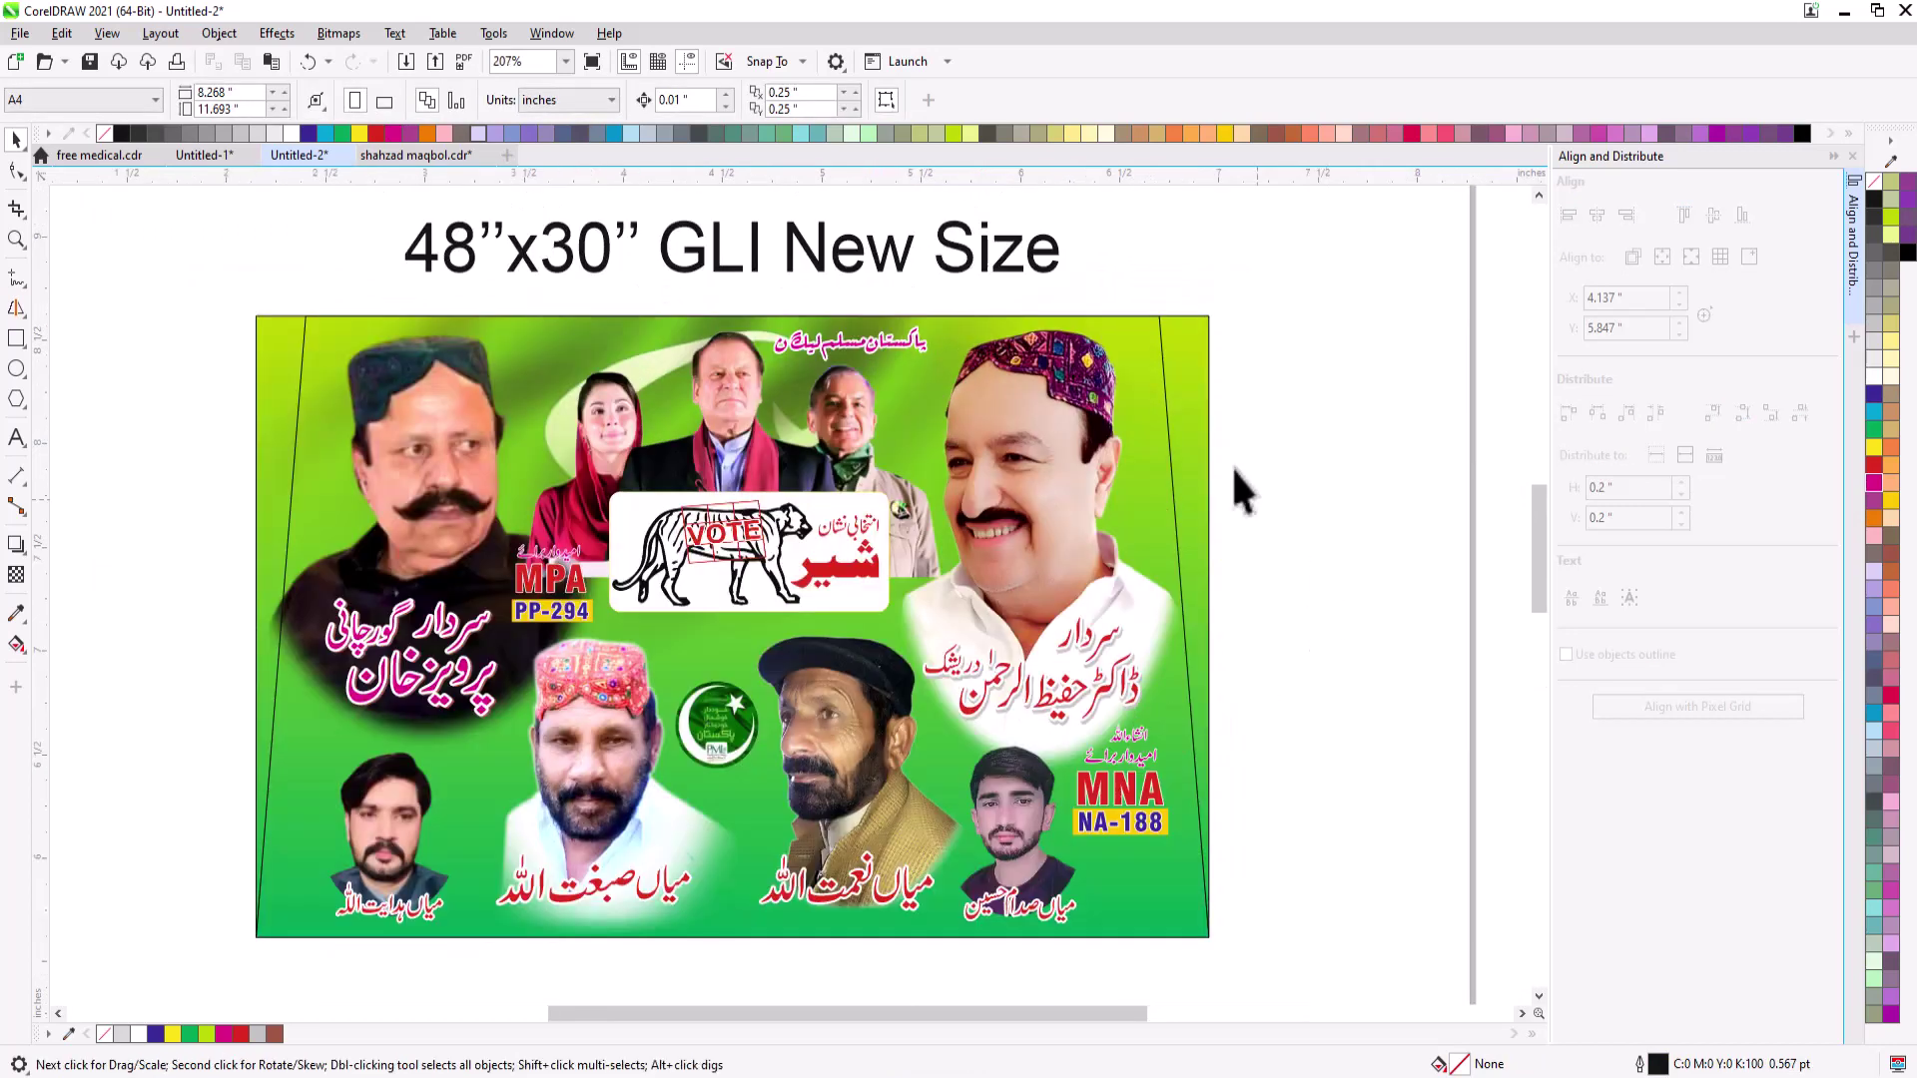
pyautogui.click(1199, 365)
pyautogui.press('Escape')
pyautogui.click(1164, 423)
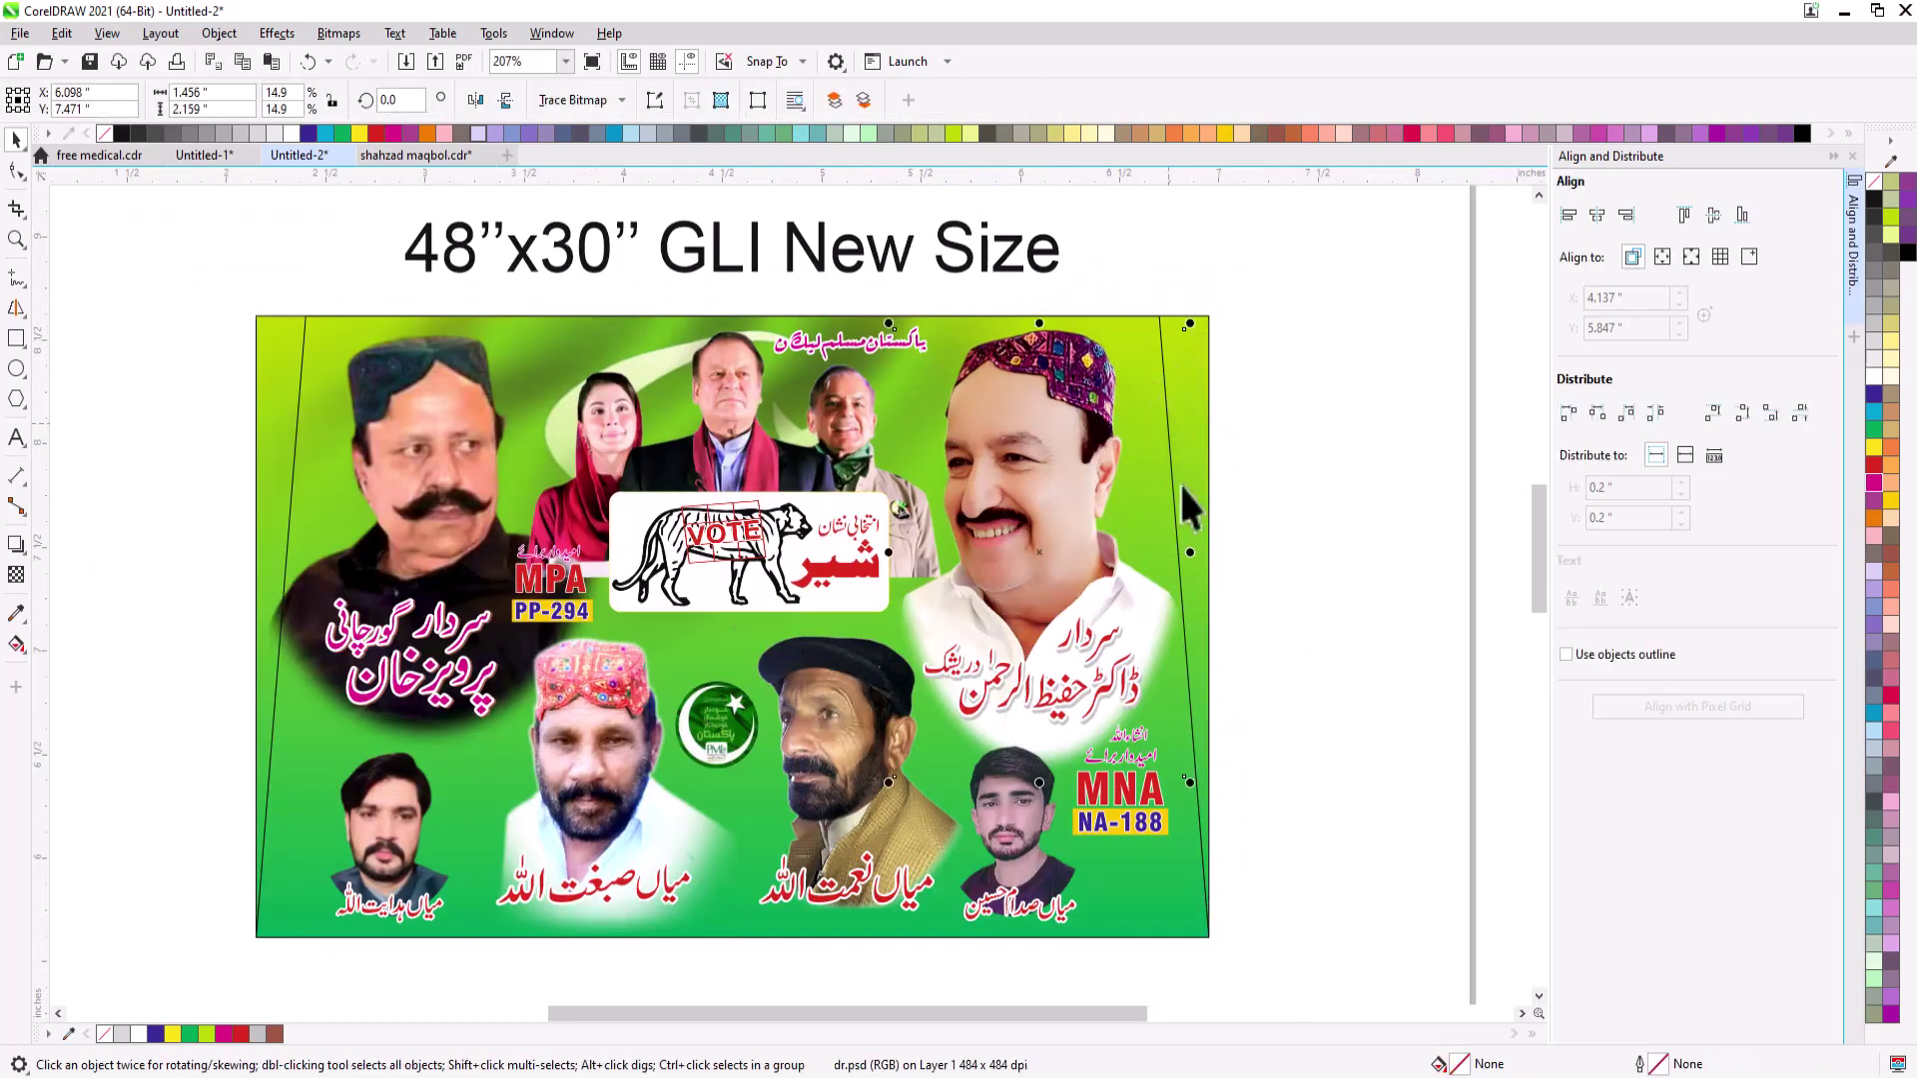
pyautogui.click(1144, 707)
pyautogui.keyDown('ctrl'); pyautogui.click(1179, 376); pyautogui.keyUp('ctrl')
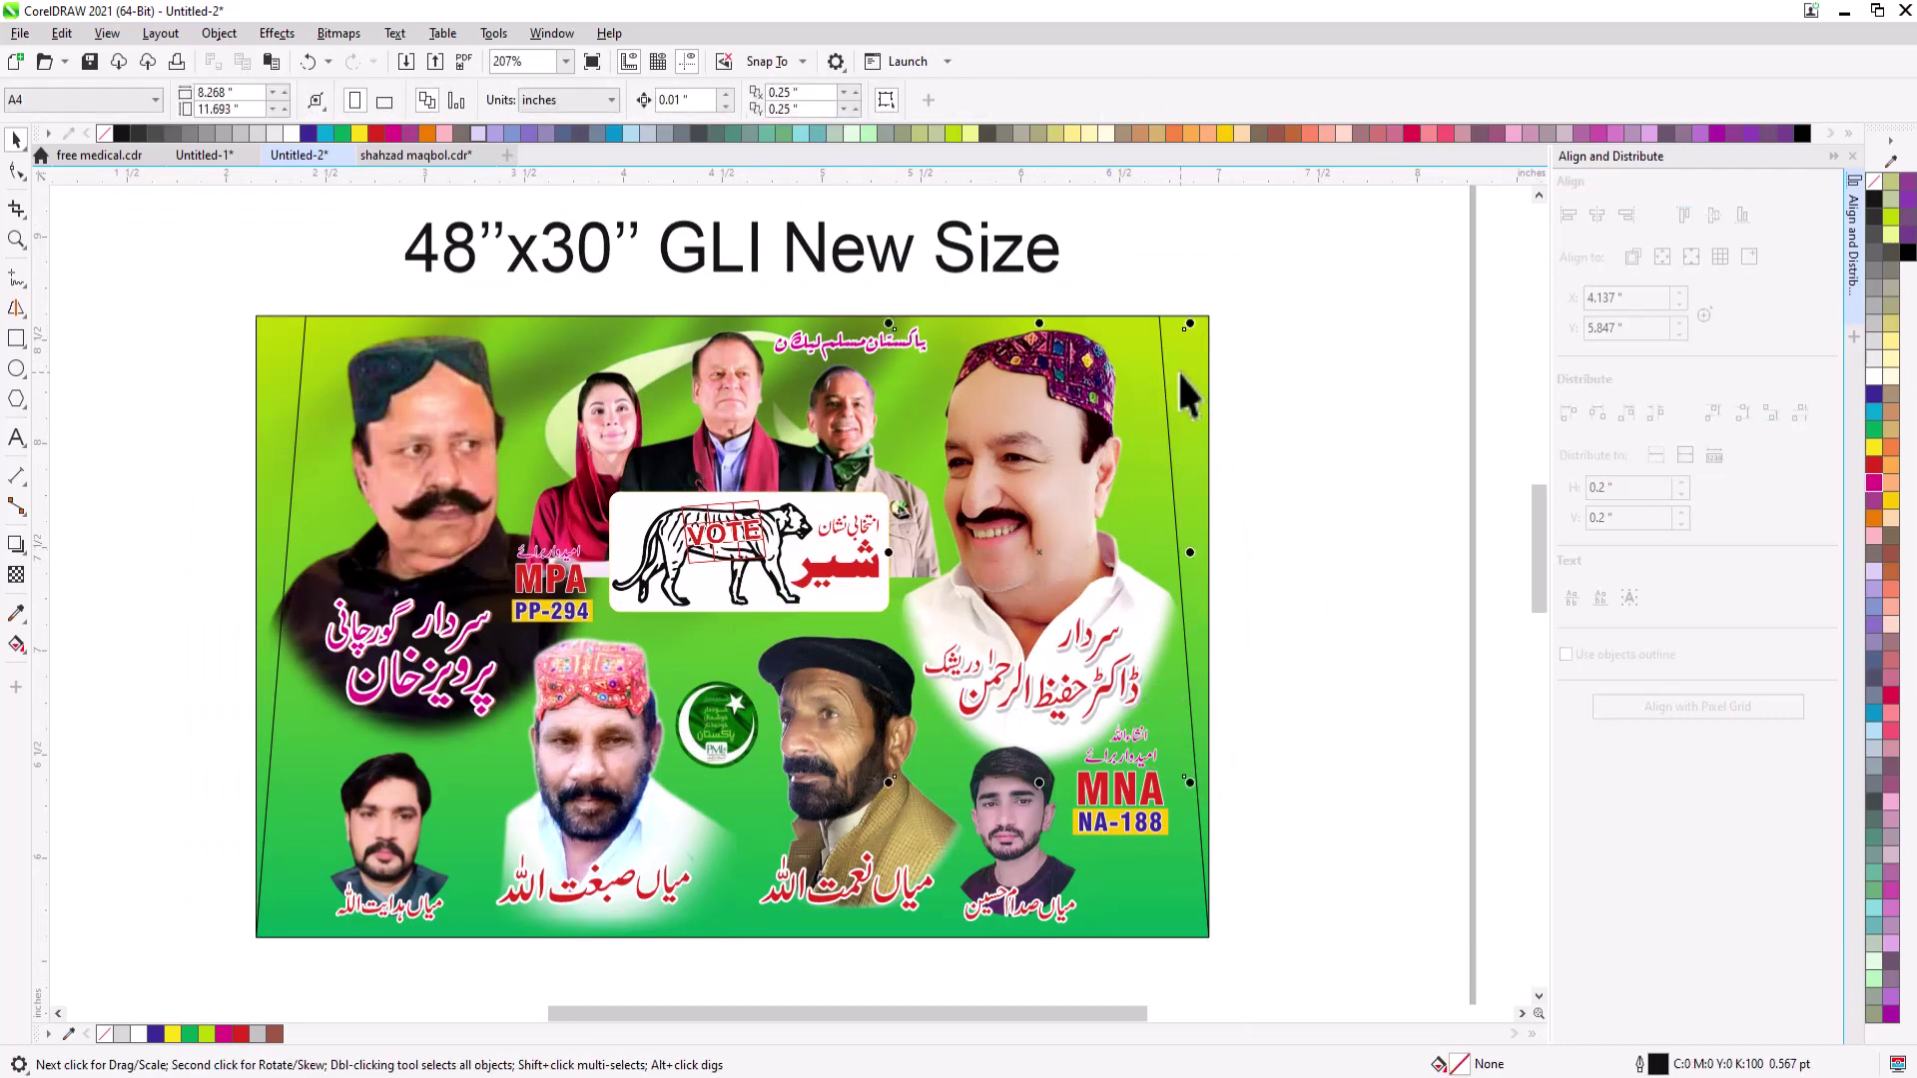
pyautogui.click(1179, 375)
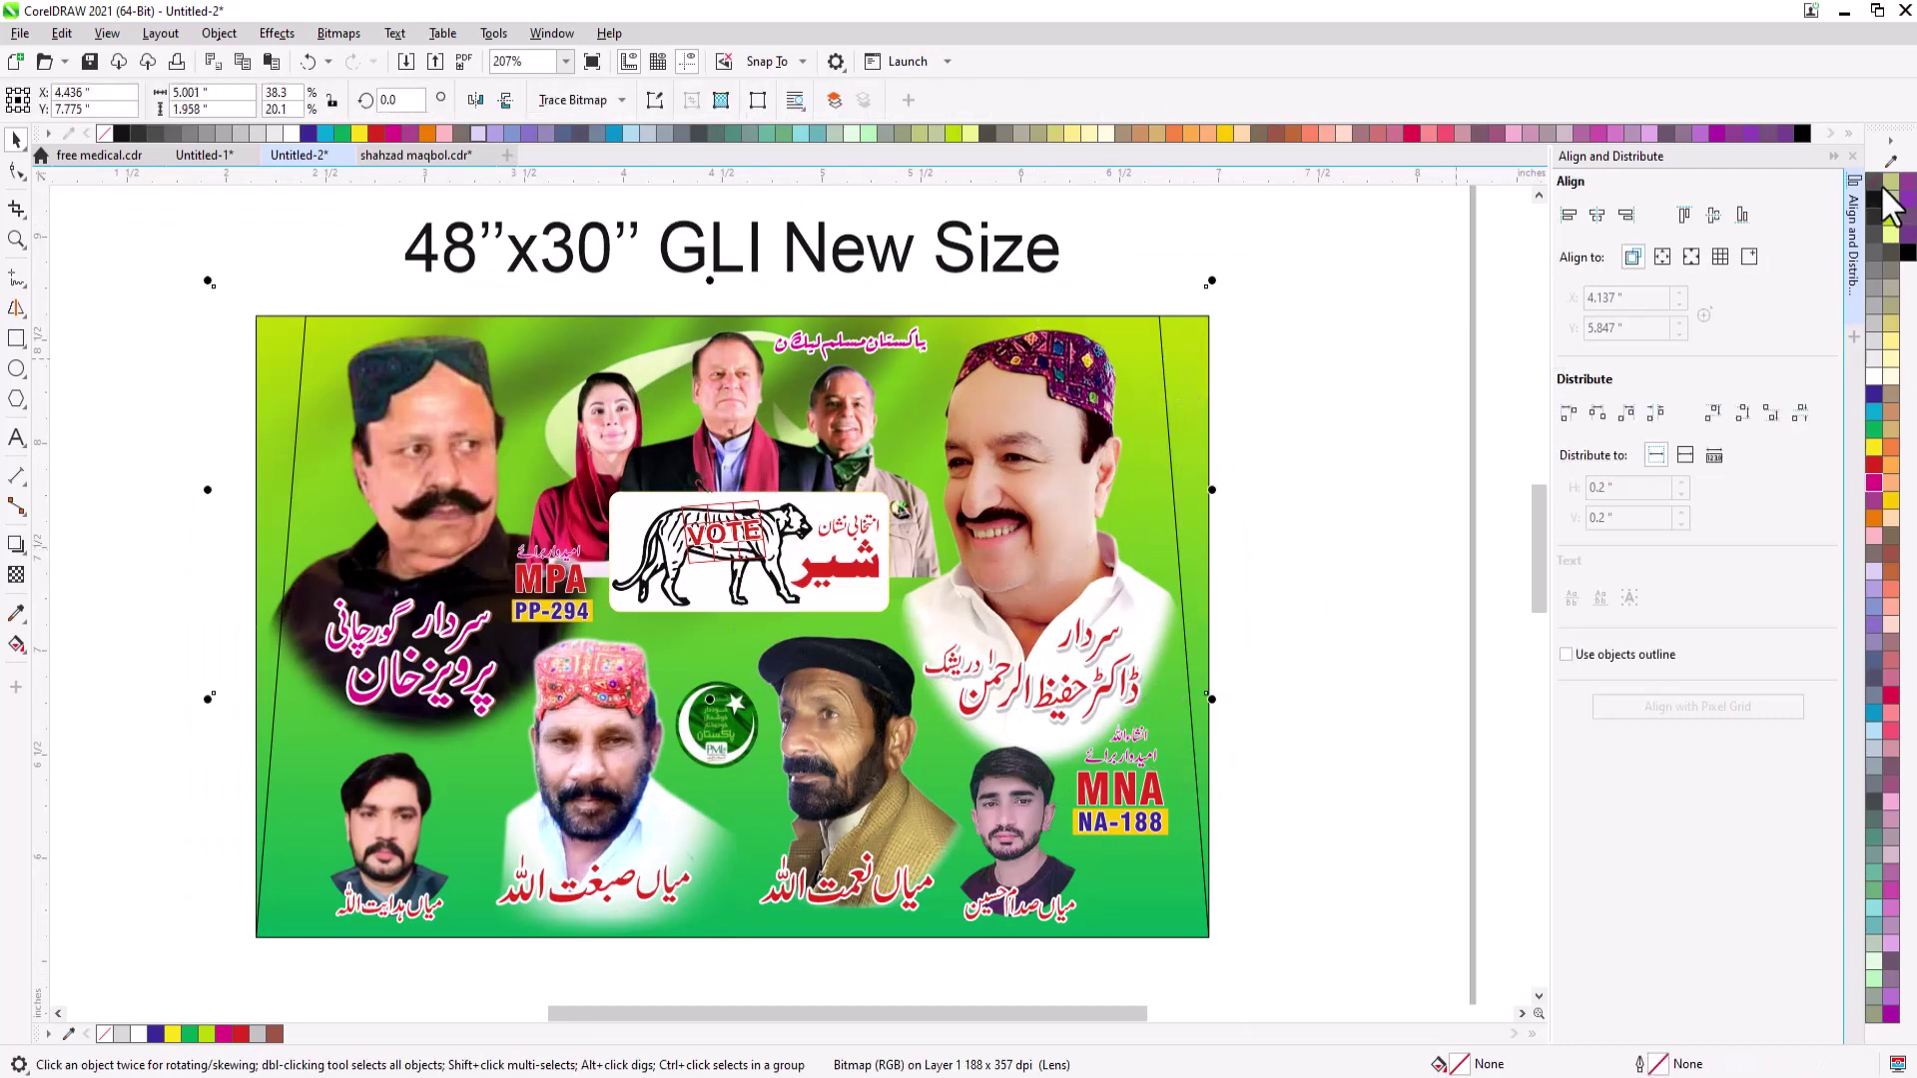
# - Edit the panel's PowerClip contents and remove the outline from the trapezoid curve inside, and finish editing
pyautogui.click(1205, 342)
pyautogui.rightClick(1206, 341)
pyautogui.click(1250, 381)
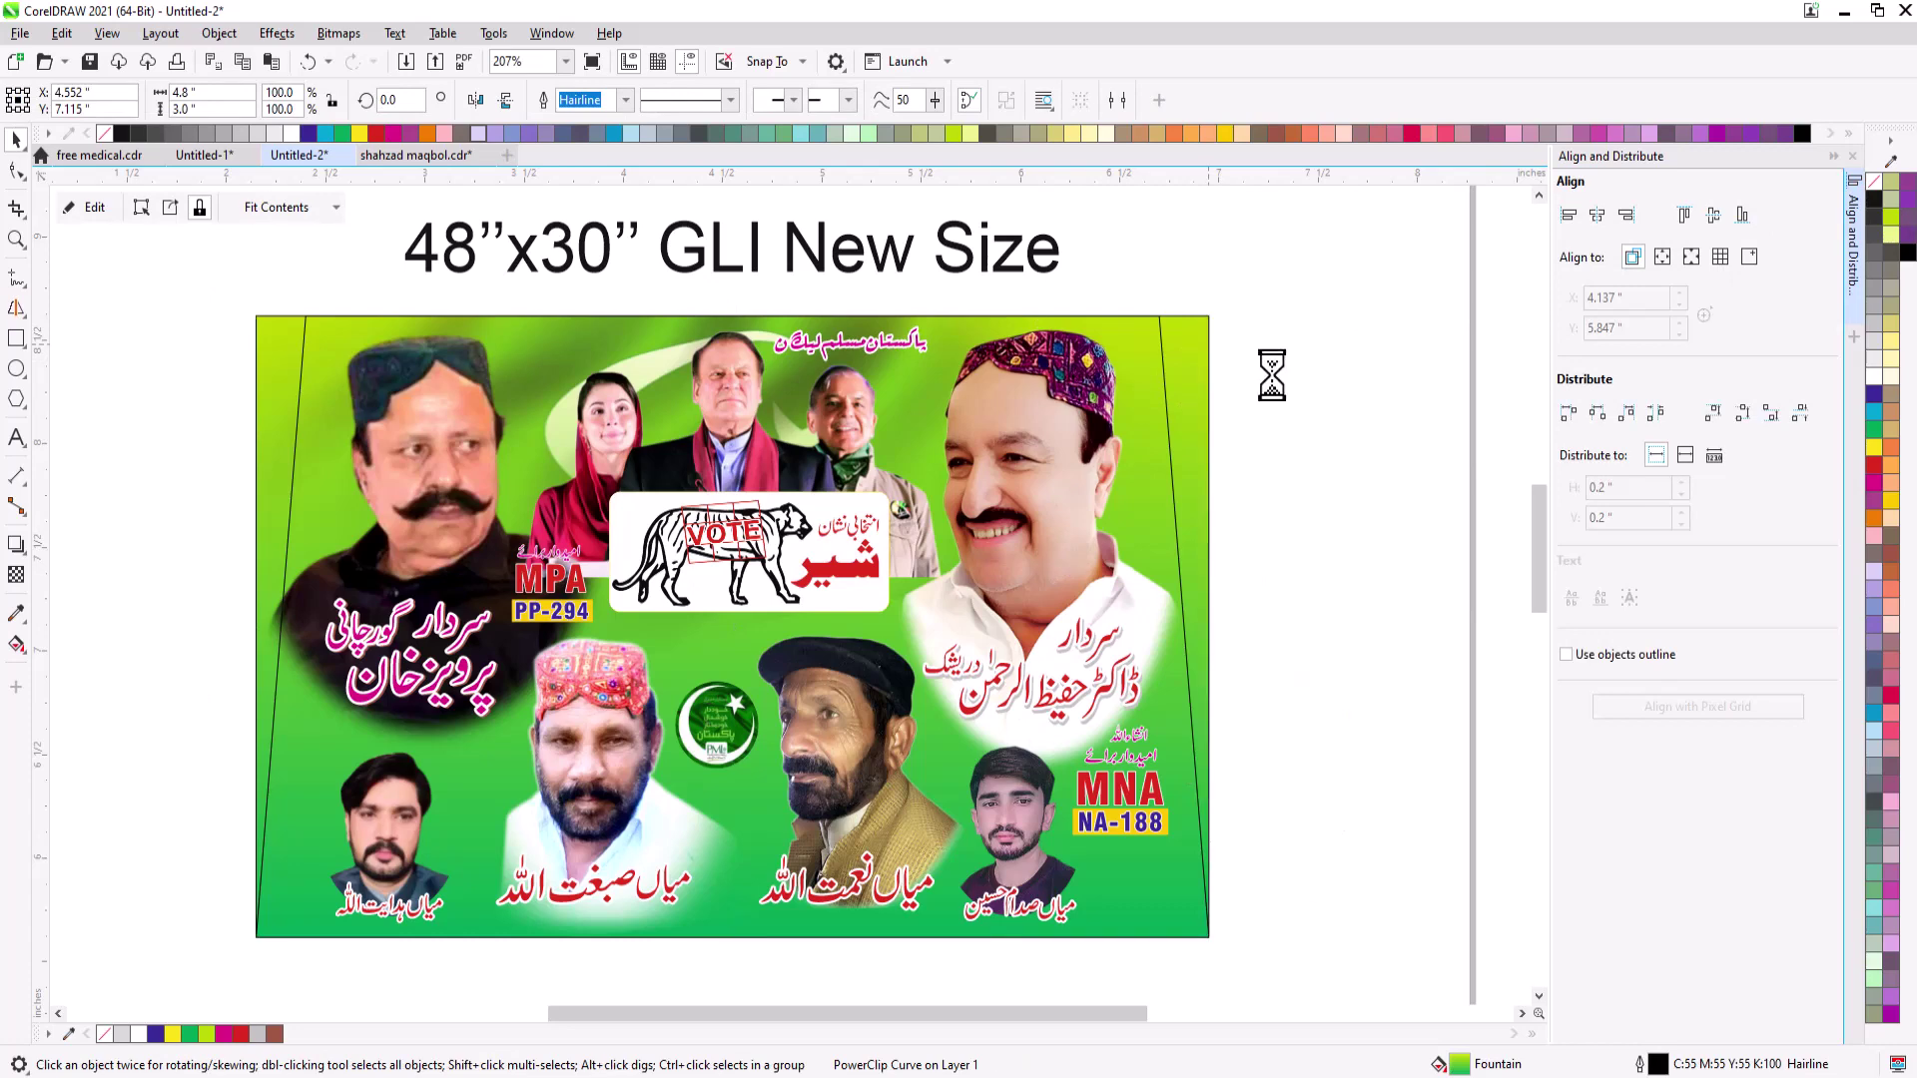
pyautogui.click(1152, 328)
pyautogui.keyDown('shift'); pyautogui.click(429, 430); pyautogui.keyUp('shift')
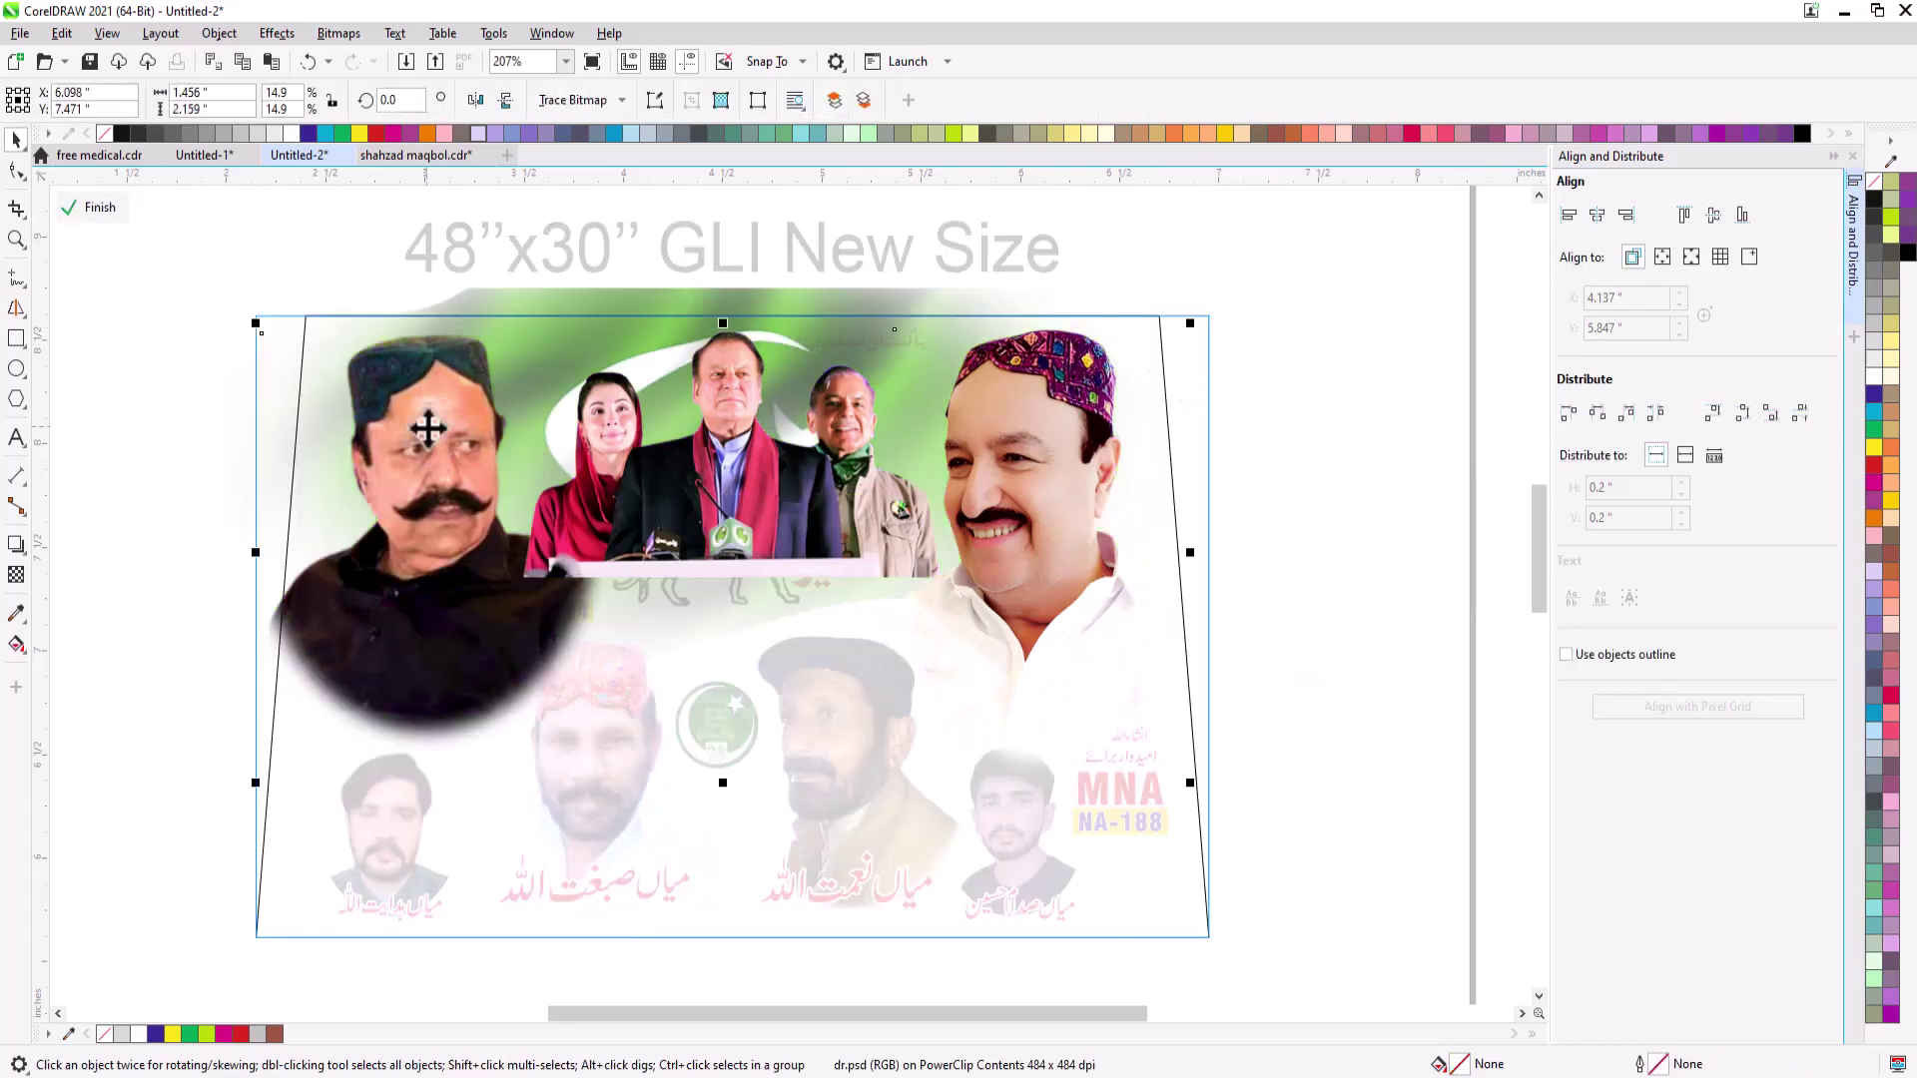
pyautogui.click(264, 877)
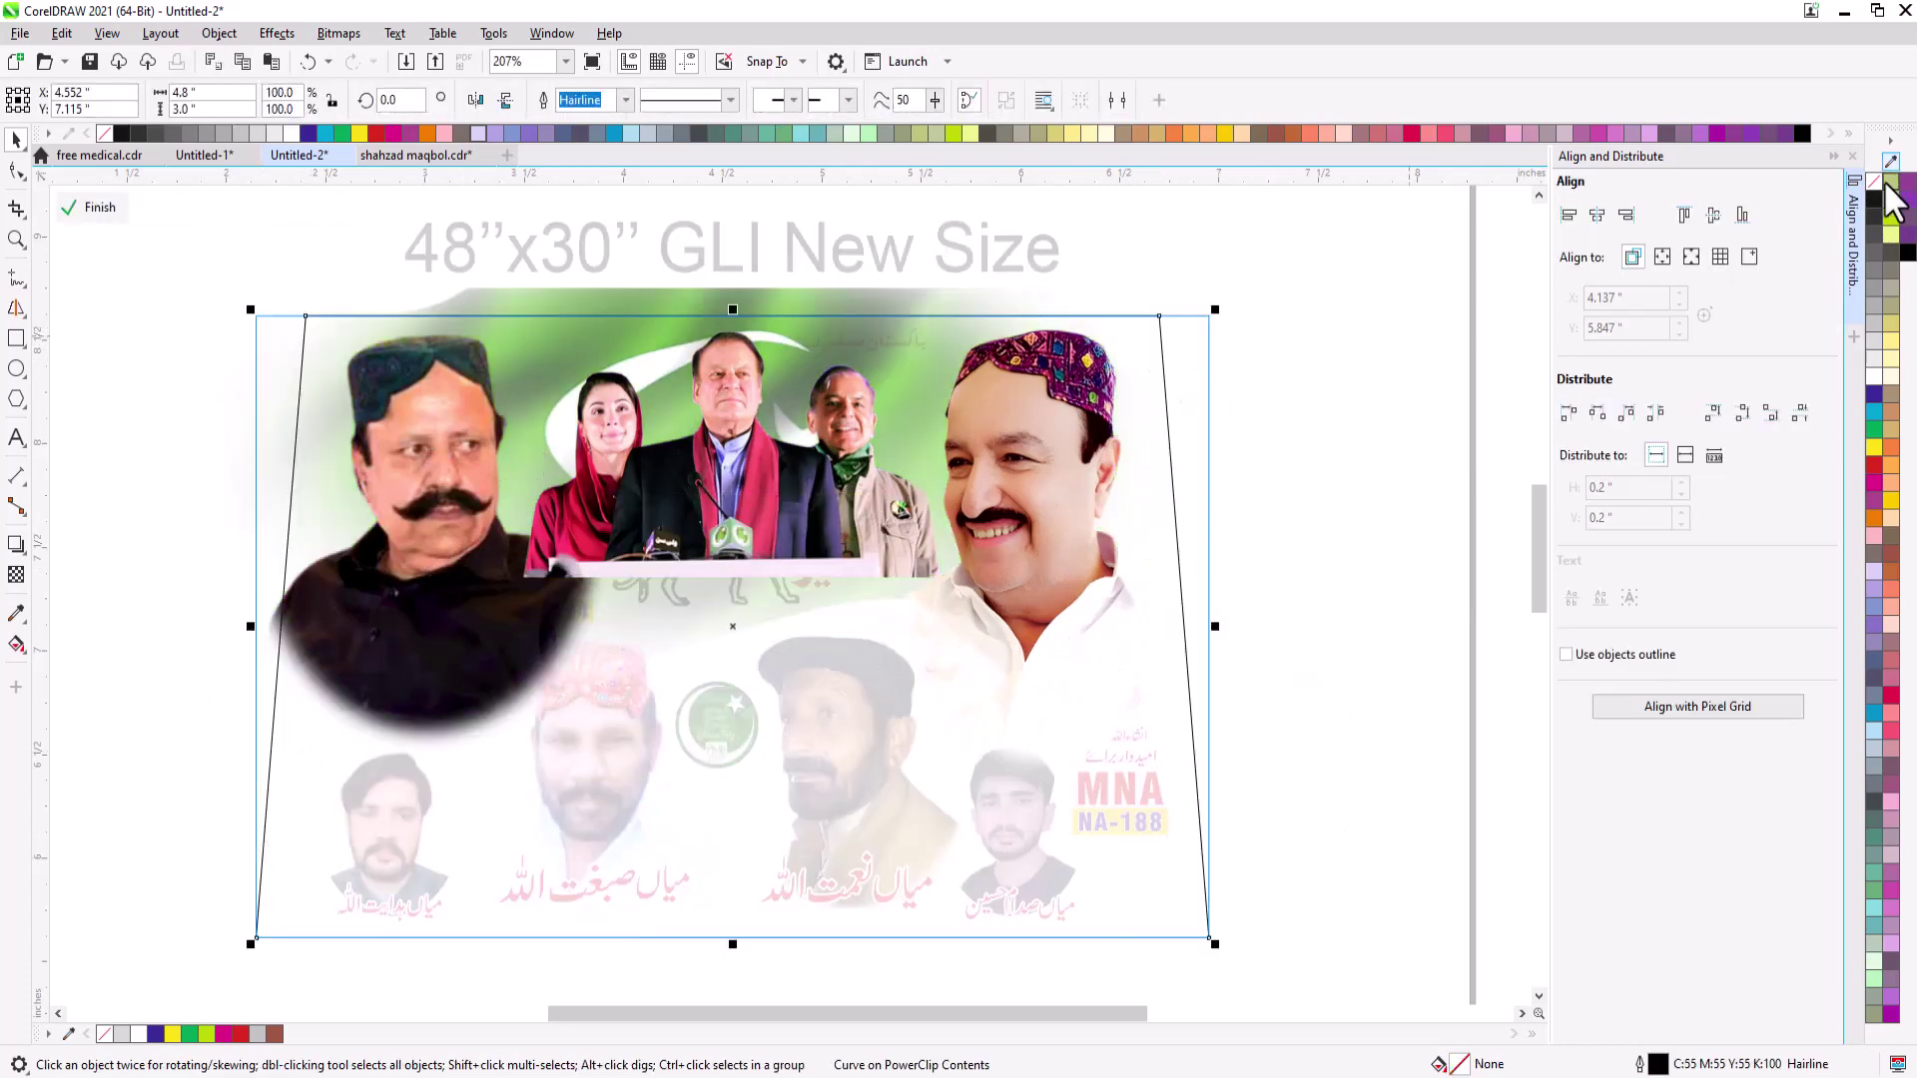
pyautogui.keyDown('ctrl'); pyautogui.click(1277, 279); pyautogui.keyUp('ctrl')
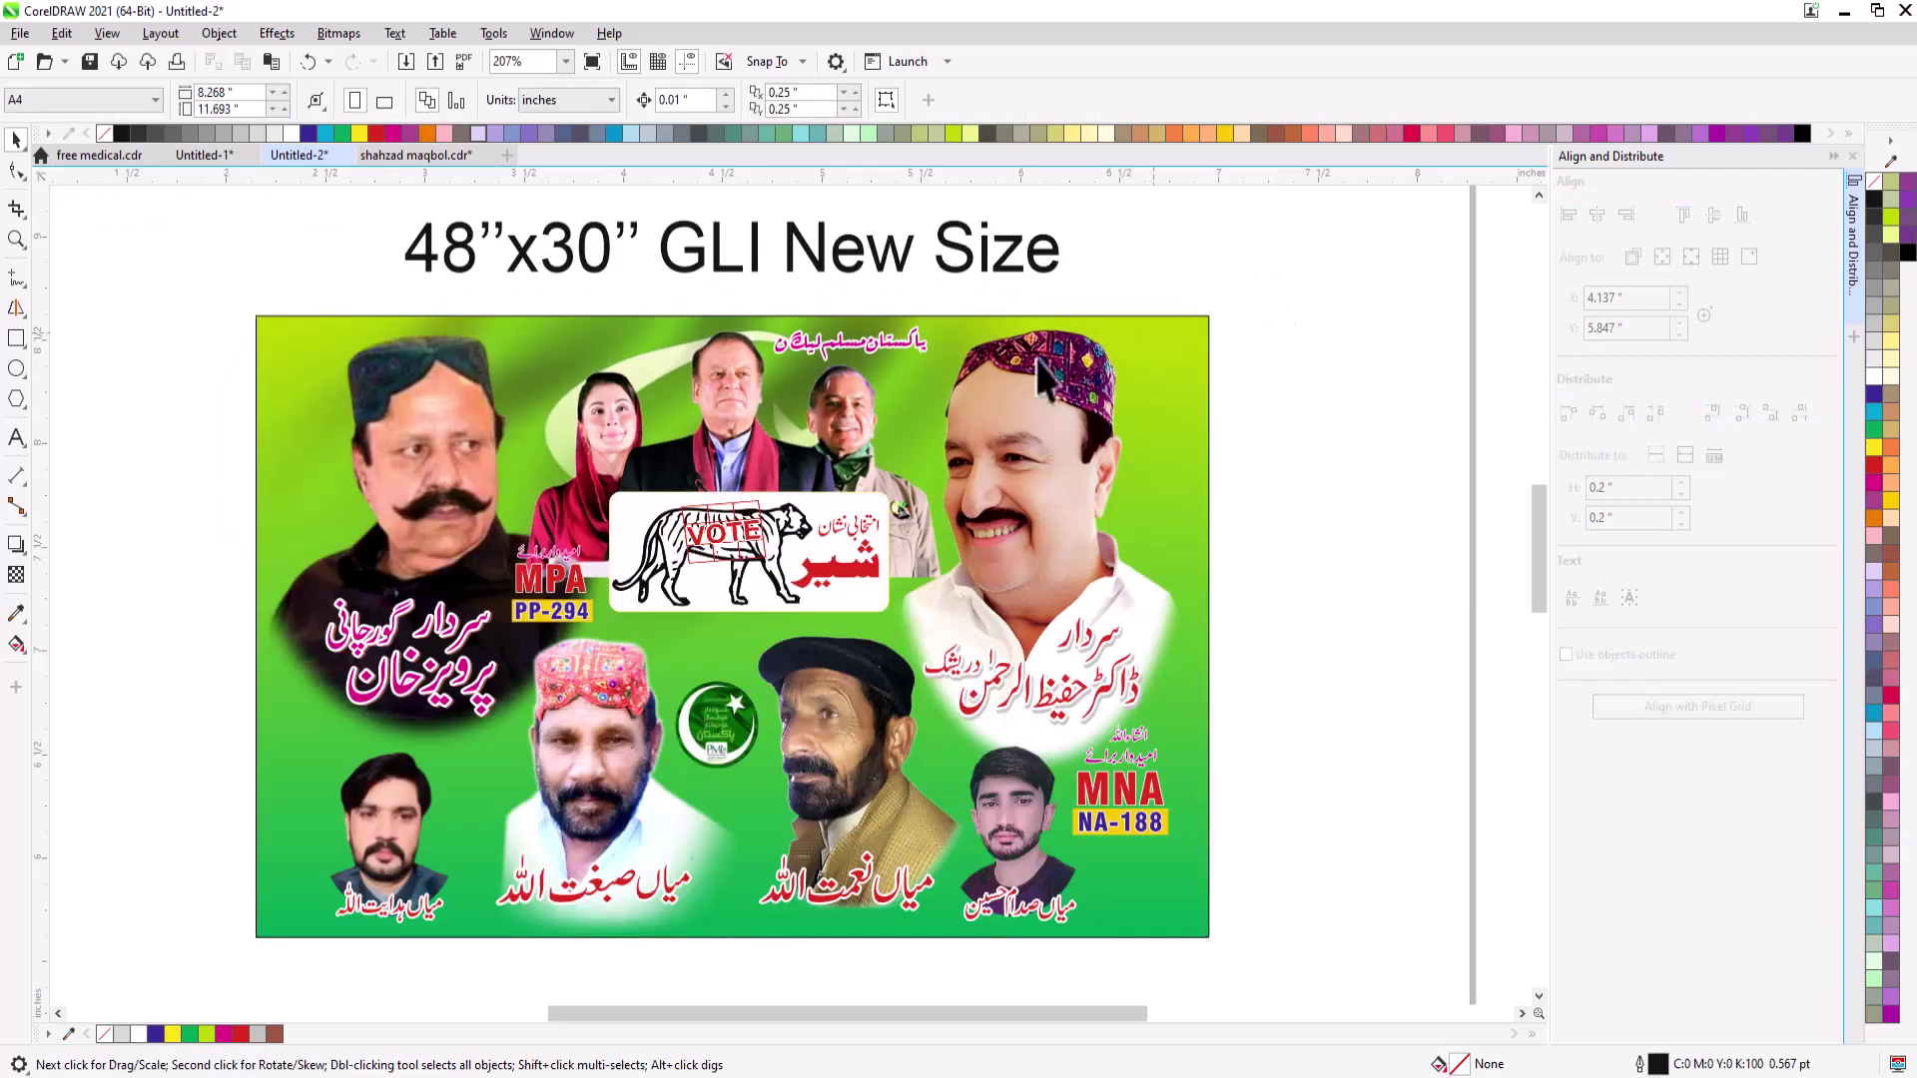
# - Nudge the photo of the three party leaders slightly to the right
pyautogui.click(866, 416)
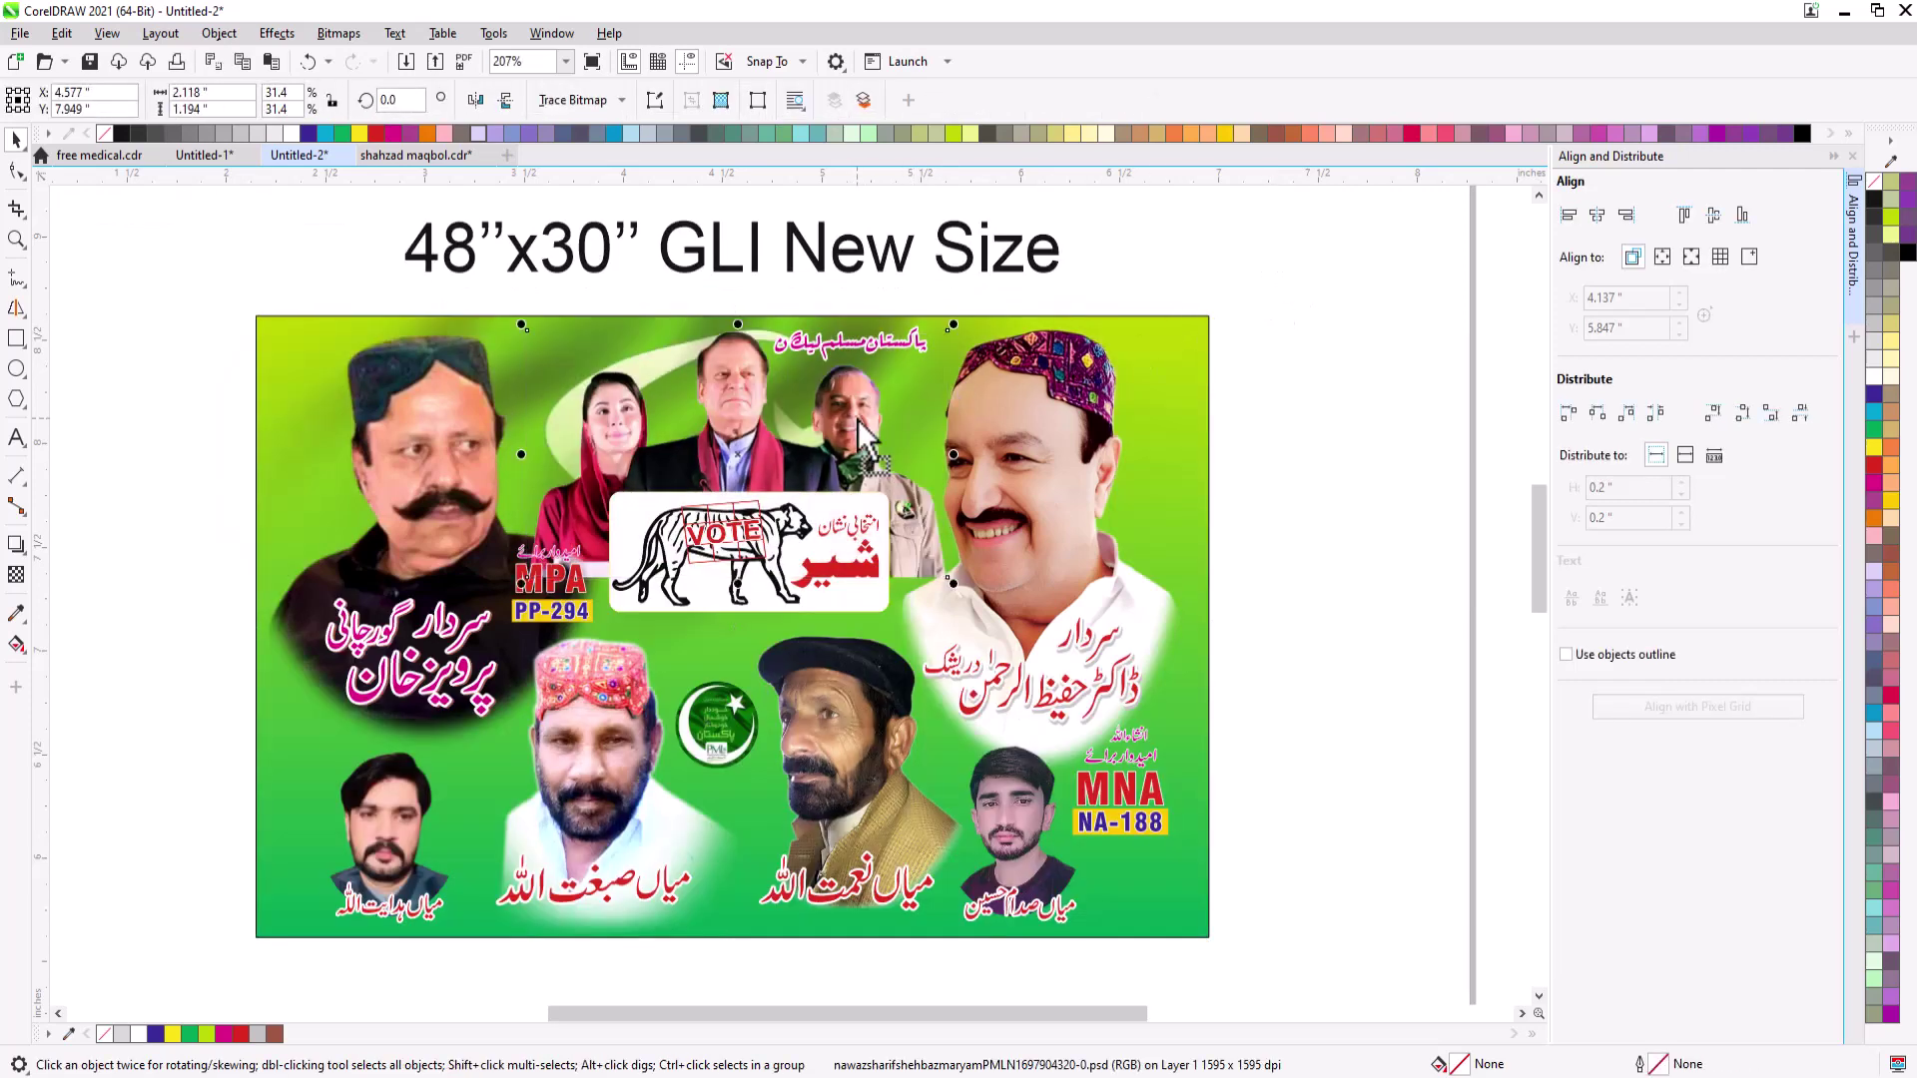
pyautogui.moveTo(860, 419); pyautogui.dragTo(866, 420)
pyautogui.click(1009, 440)
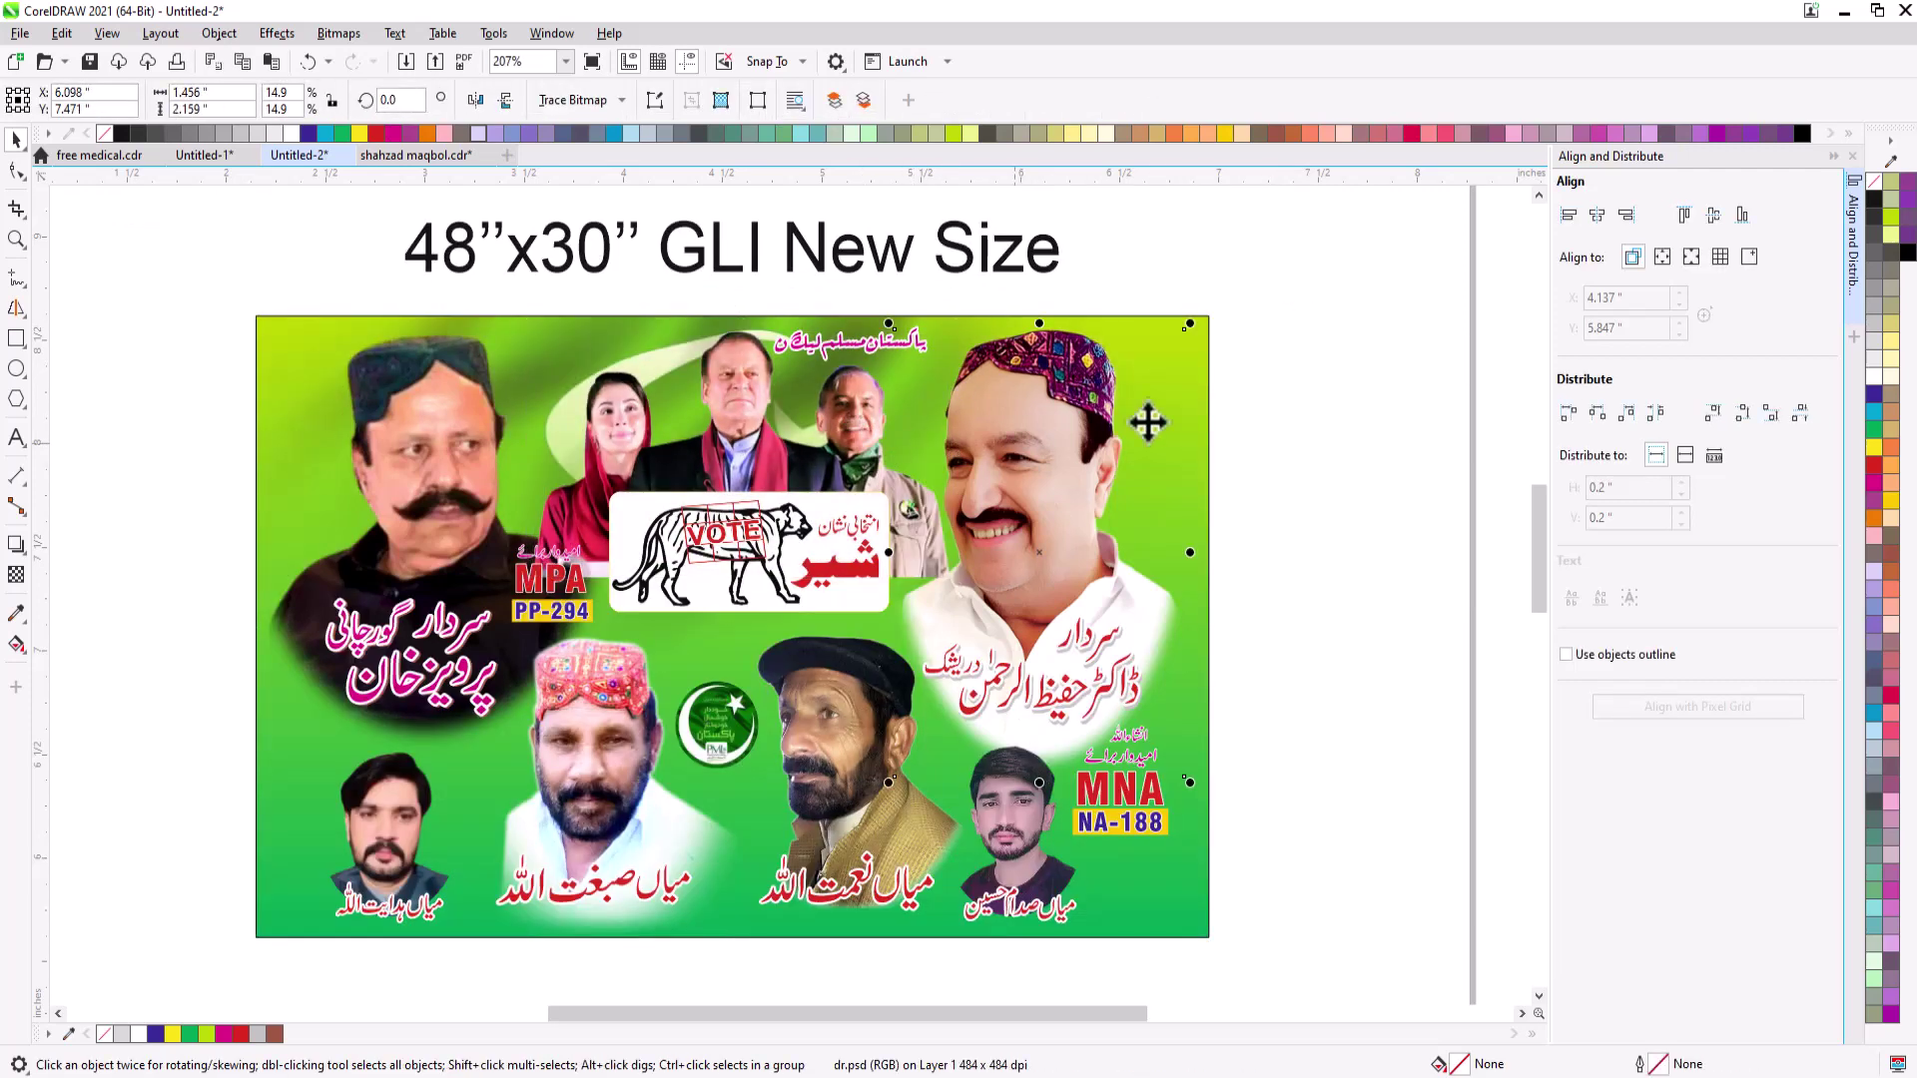
pyautogui.click(1195, 333)
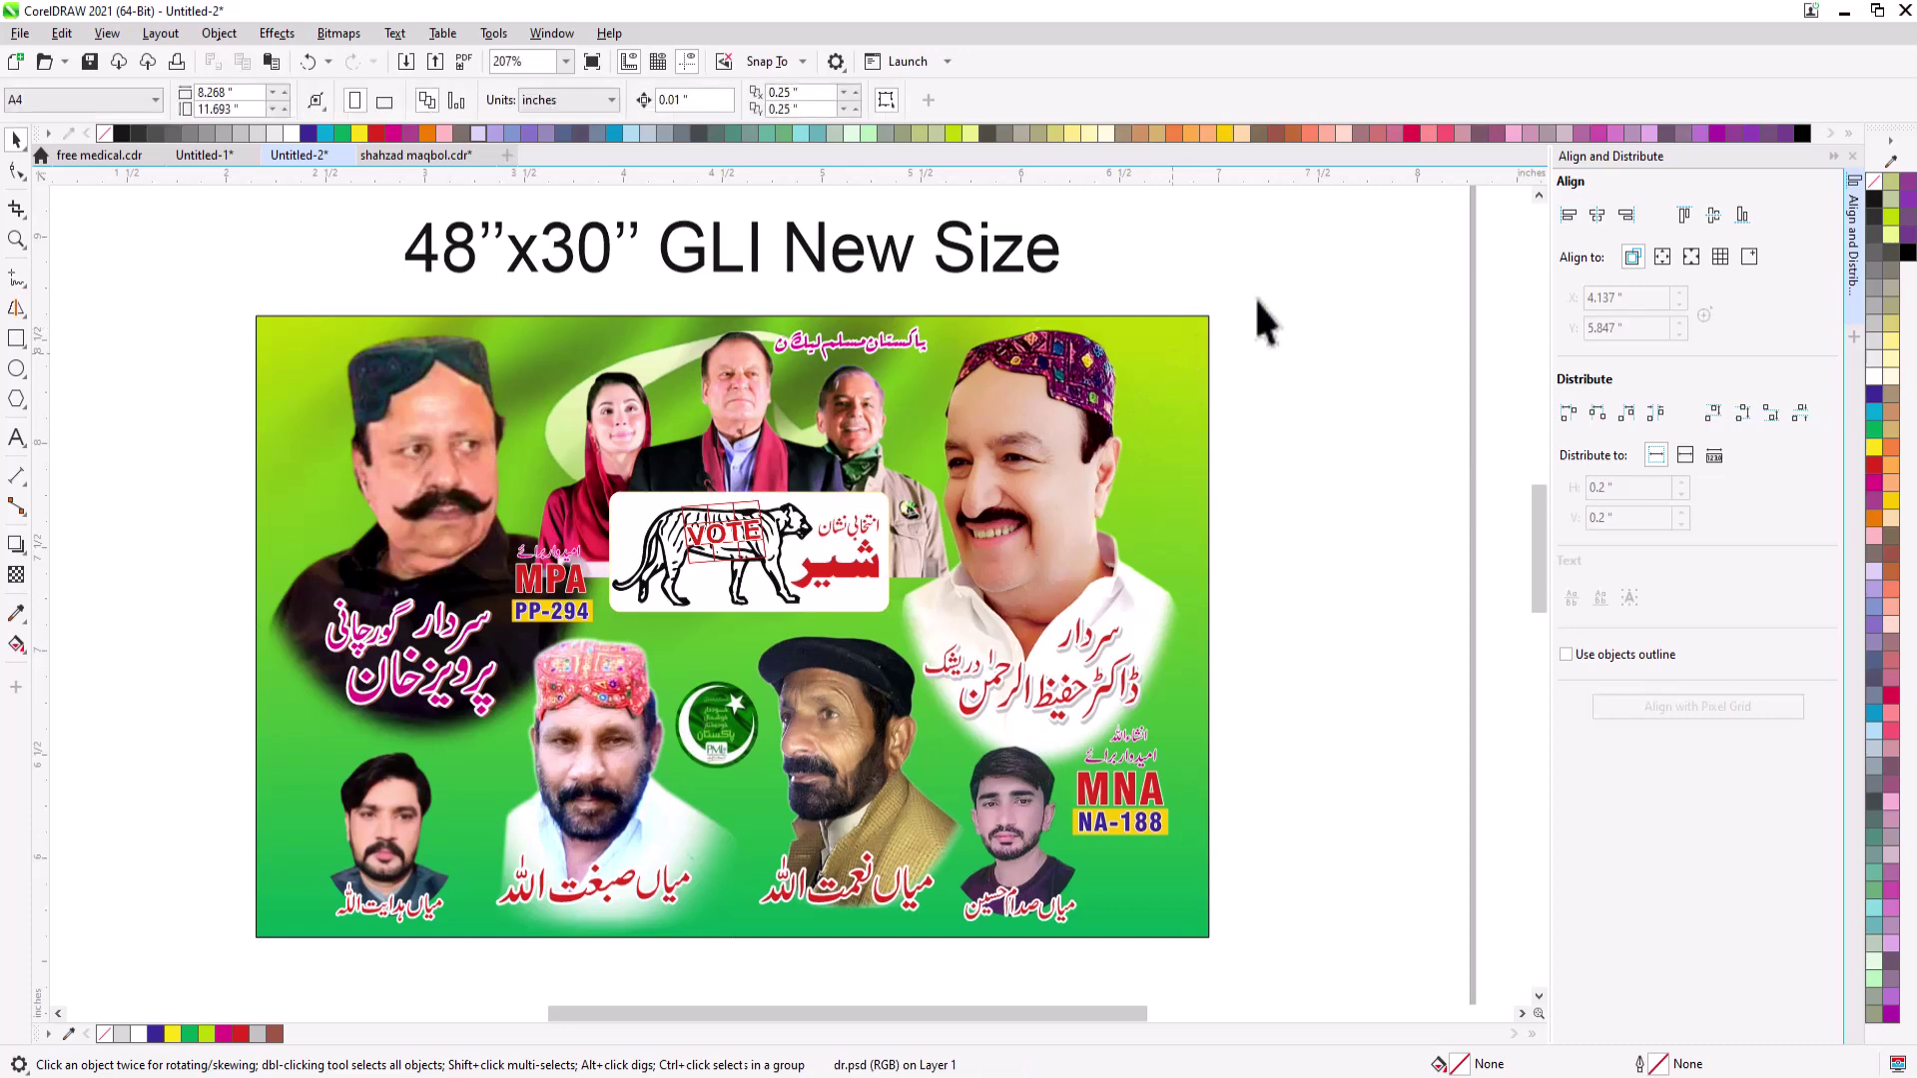
pyautogui.rightClick(1088, 379)
pyautogui.click(1120, 409)
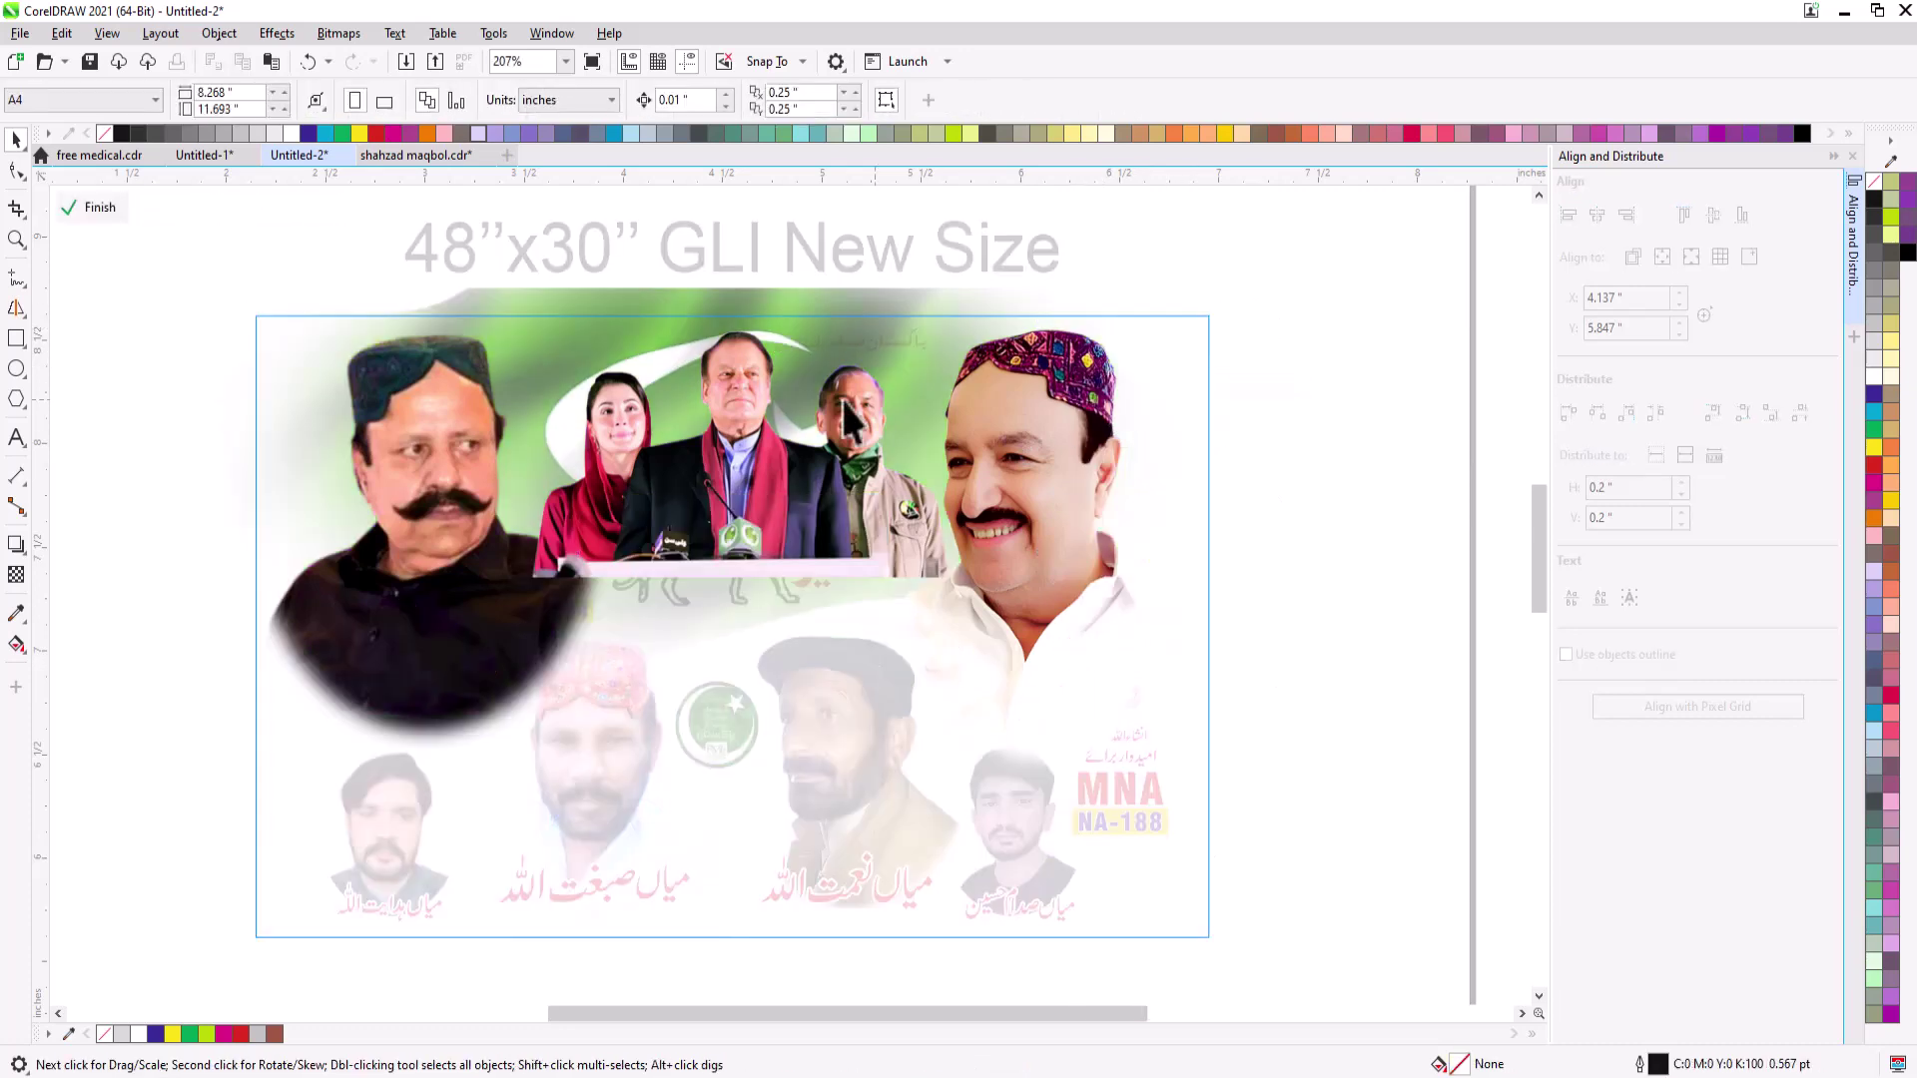
pyautogui.click(1009, 407)
pyautogui.keyDown('shift'); pyautogui.click(435, 428); pyautogui.keyUp('shift')
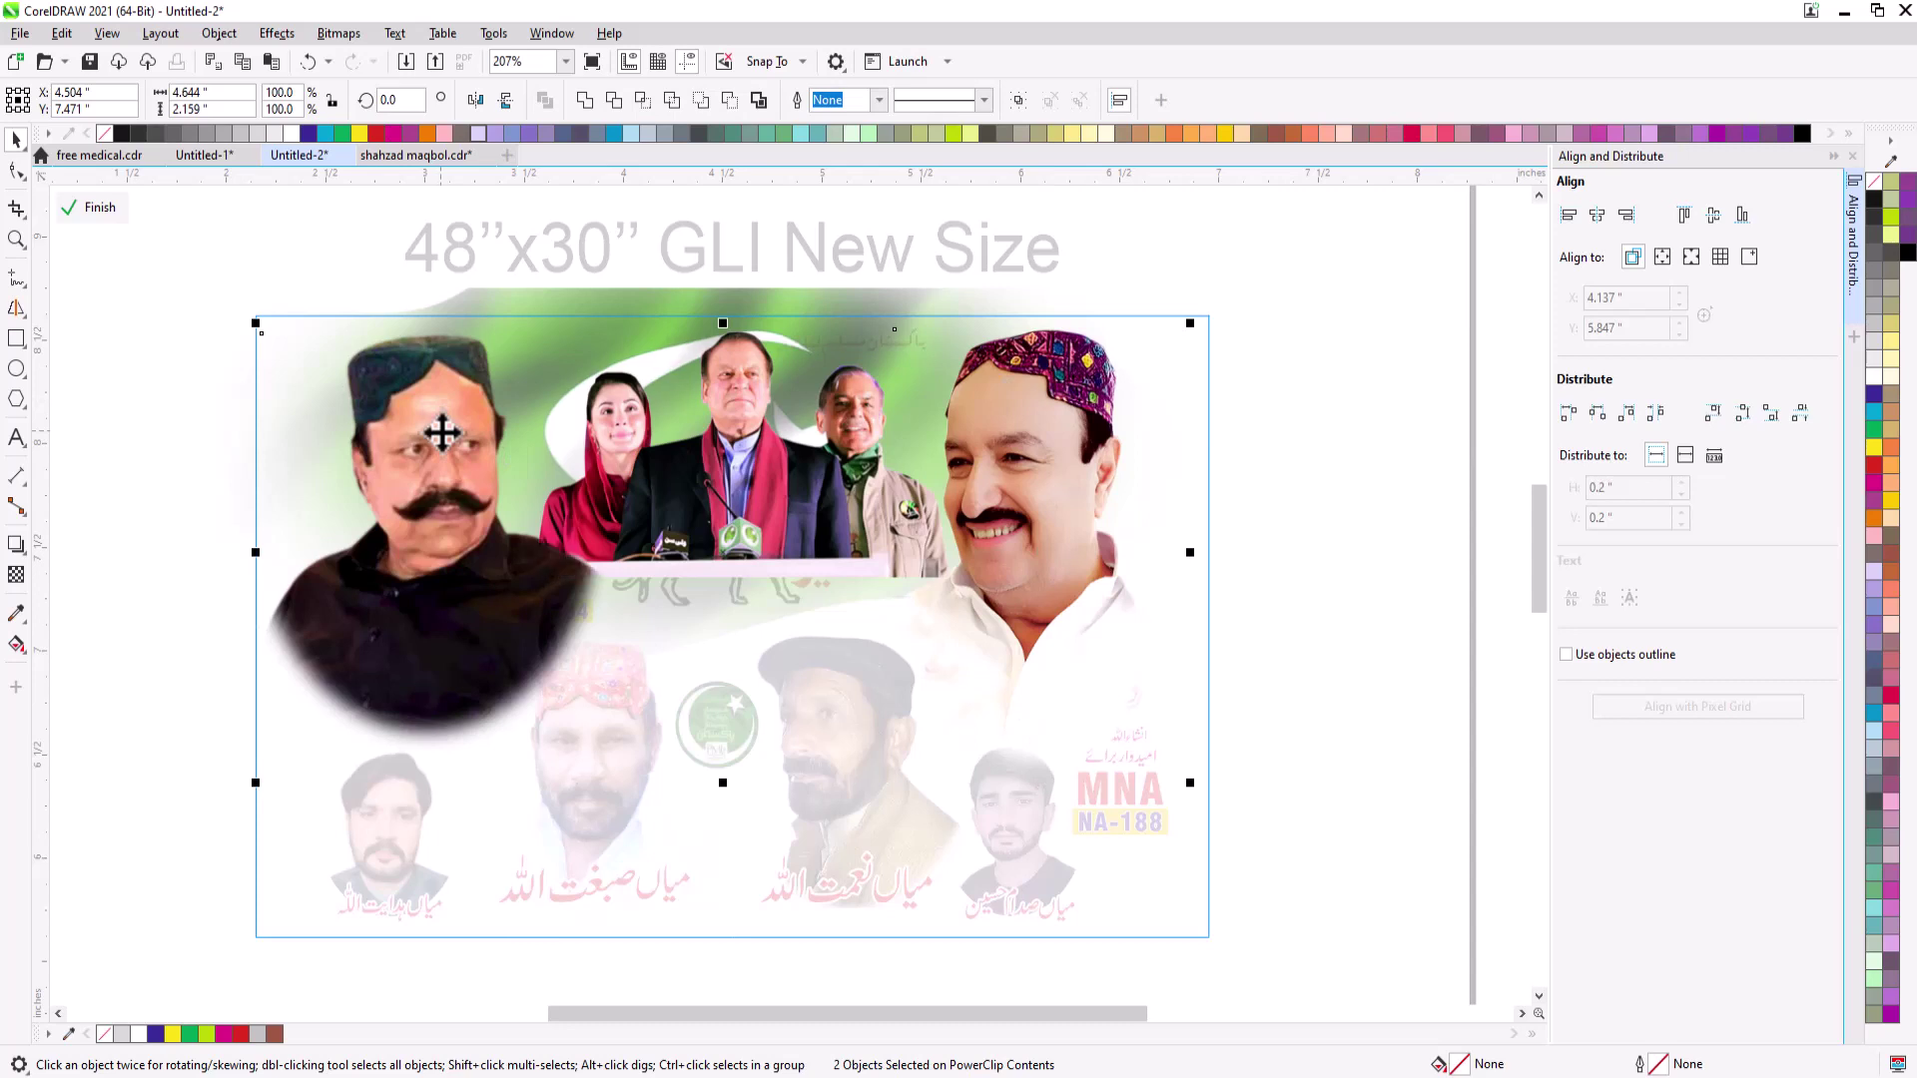
pyautogui.keyDown('ctrl'); pyautogui.click(978, 267); pyautogui.keyUp('ctrl')
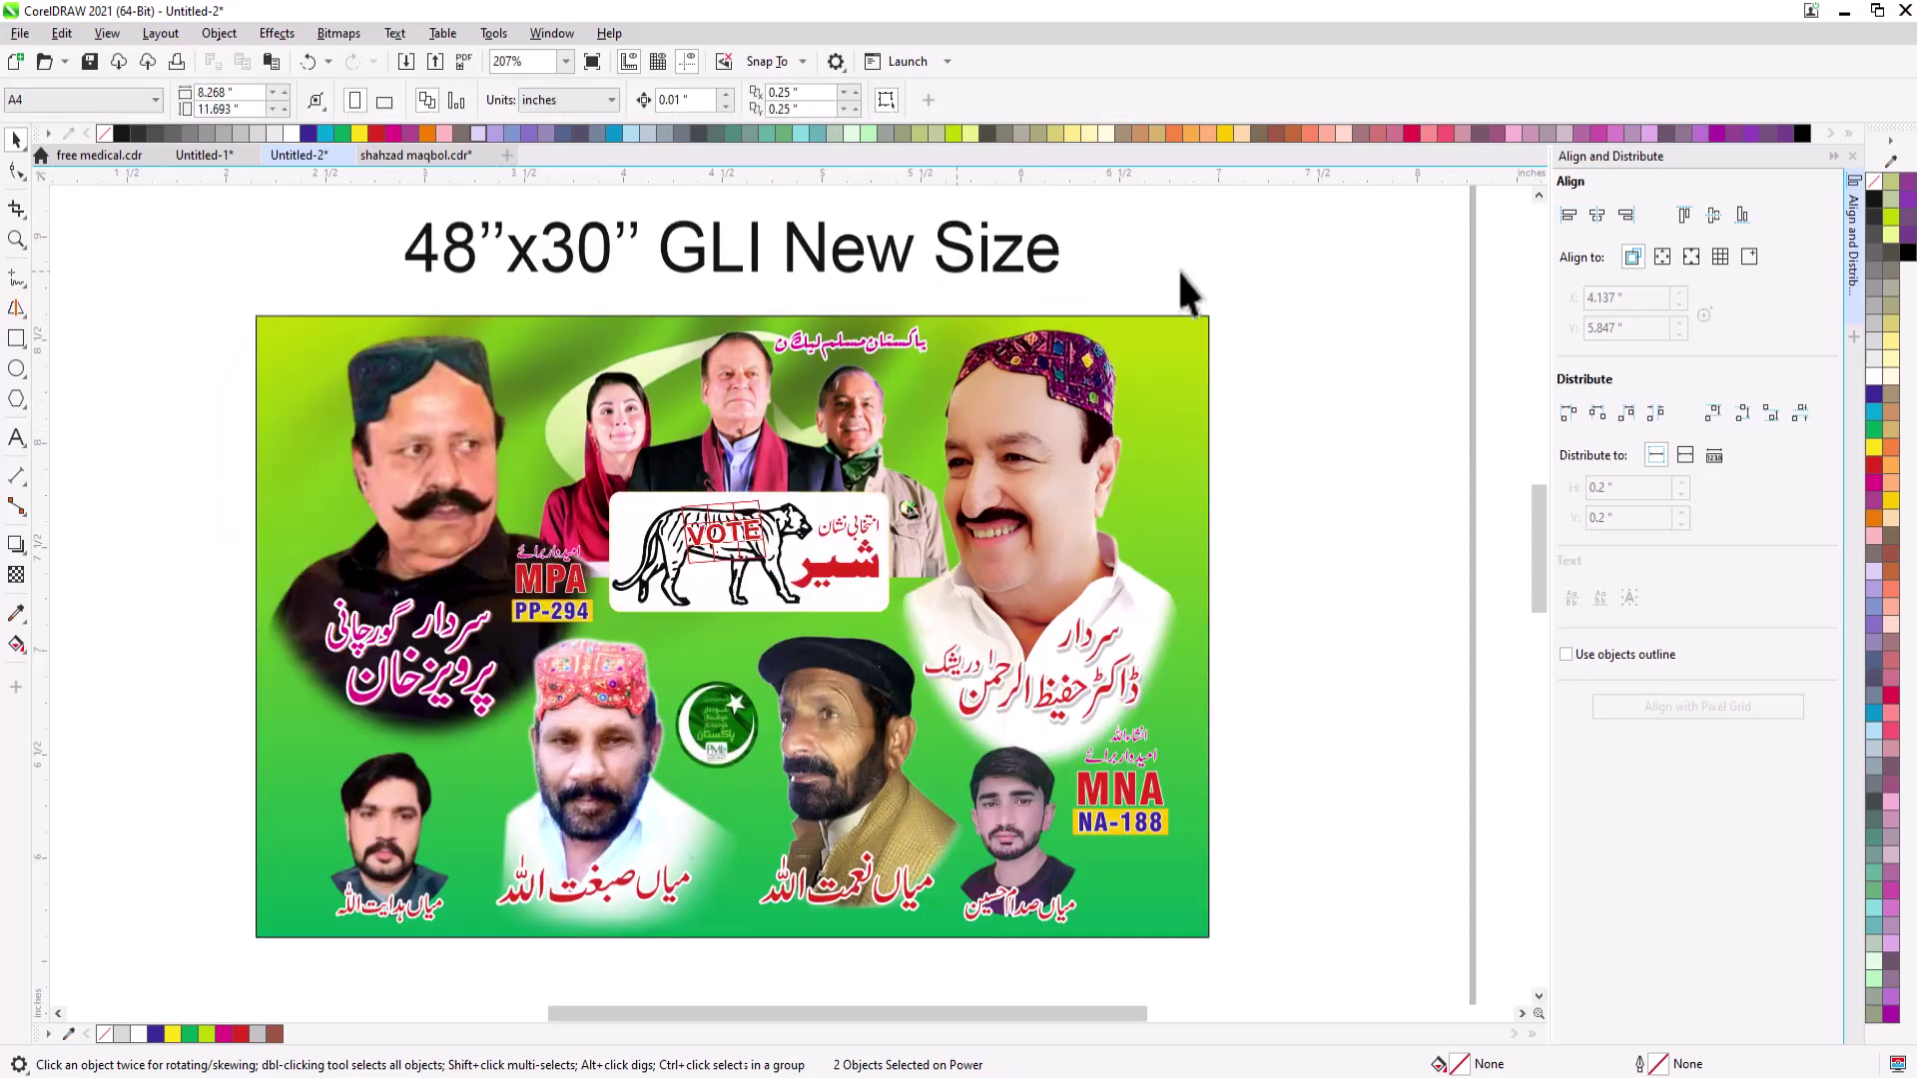
# - Enlarge the leaders' photo to about 2.17 by 1.22 inch, and place the pink party slogan just below the slightly raised tiger emblem
pyautogui.click(846, 424)
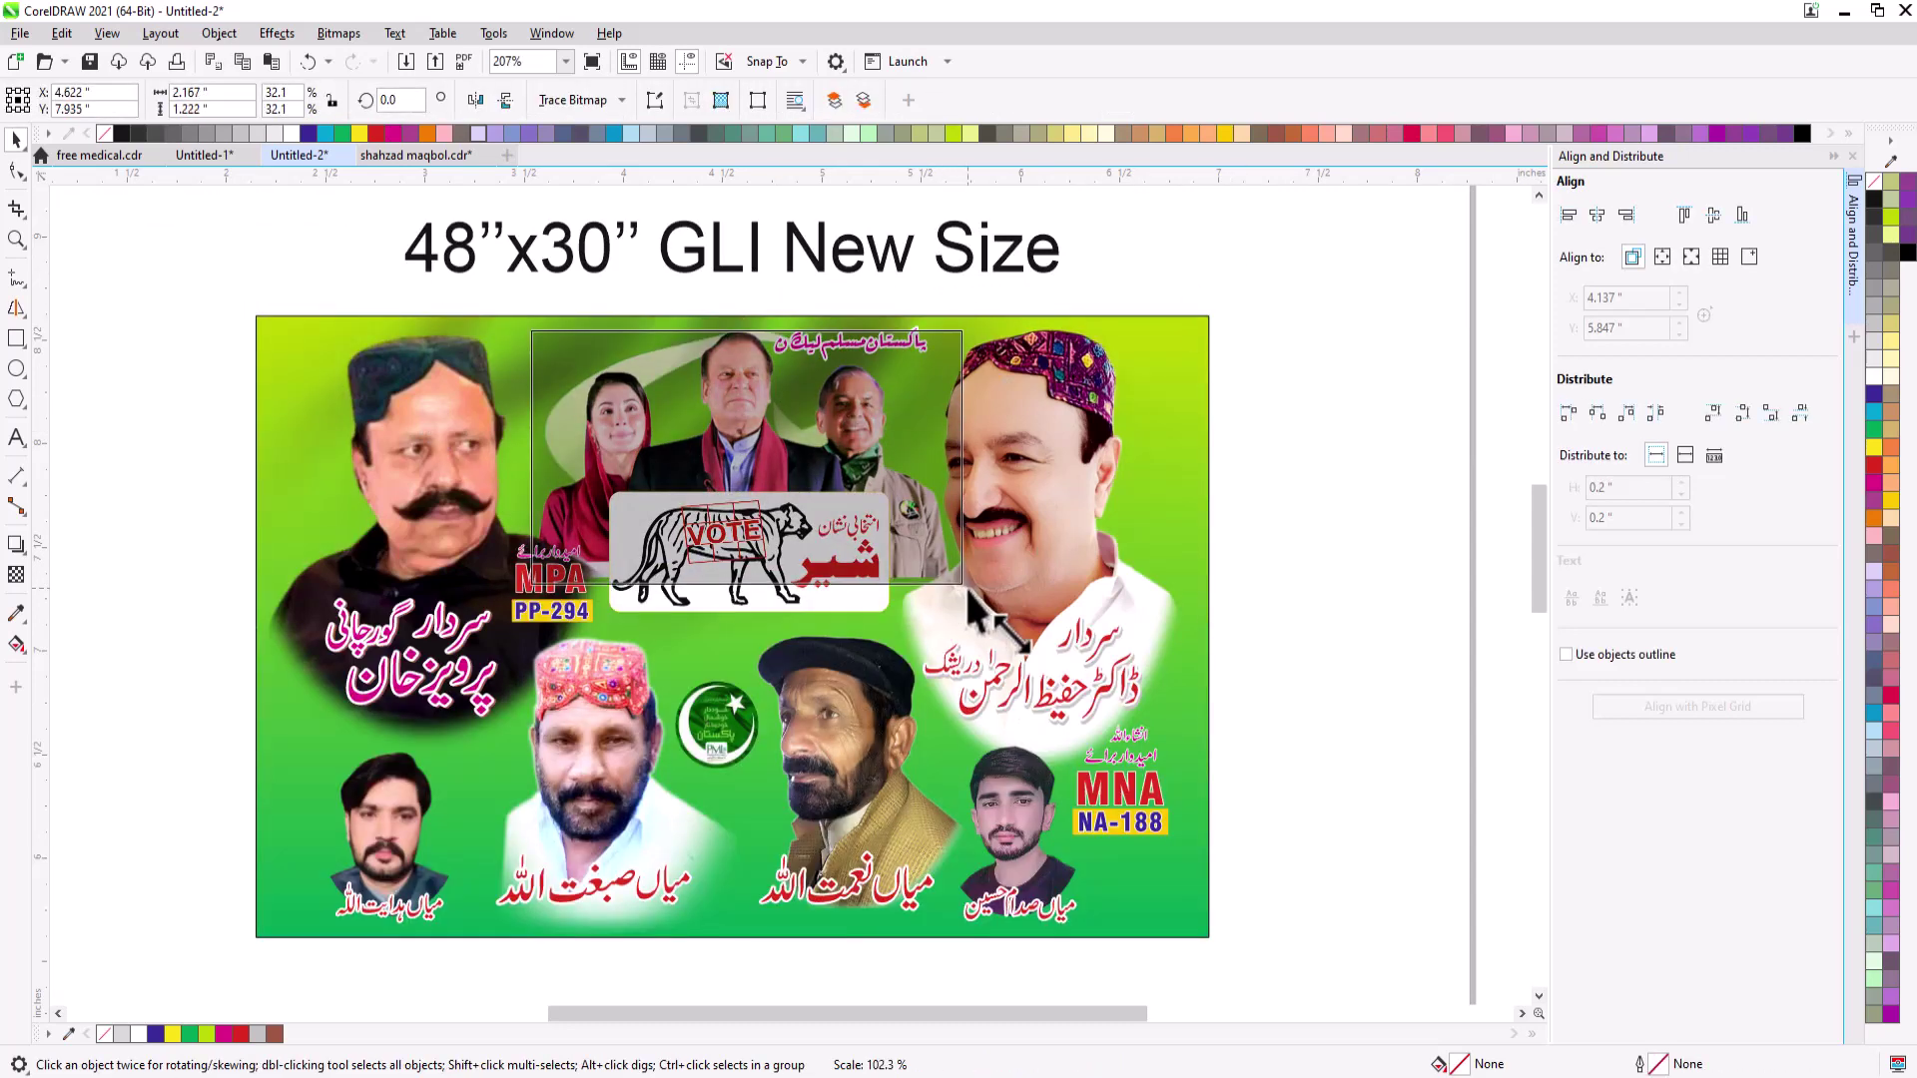
pyautogui.moveTo(906, 346); pyautogui.dragTo(791, 629)
pyautogui.click(799, 529)
pyautogui.moveTo(795, 517); pyautogui.dragTo(794, 517)
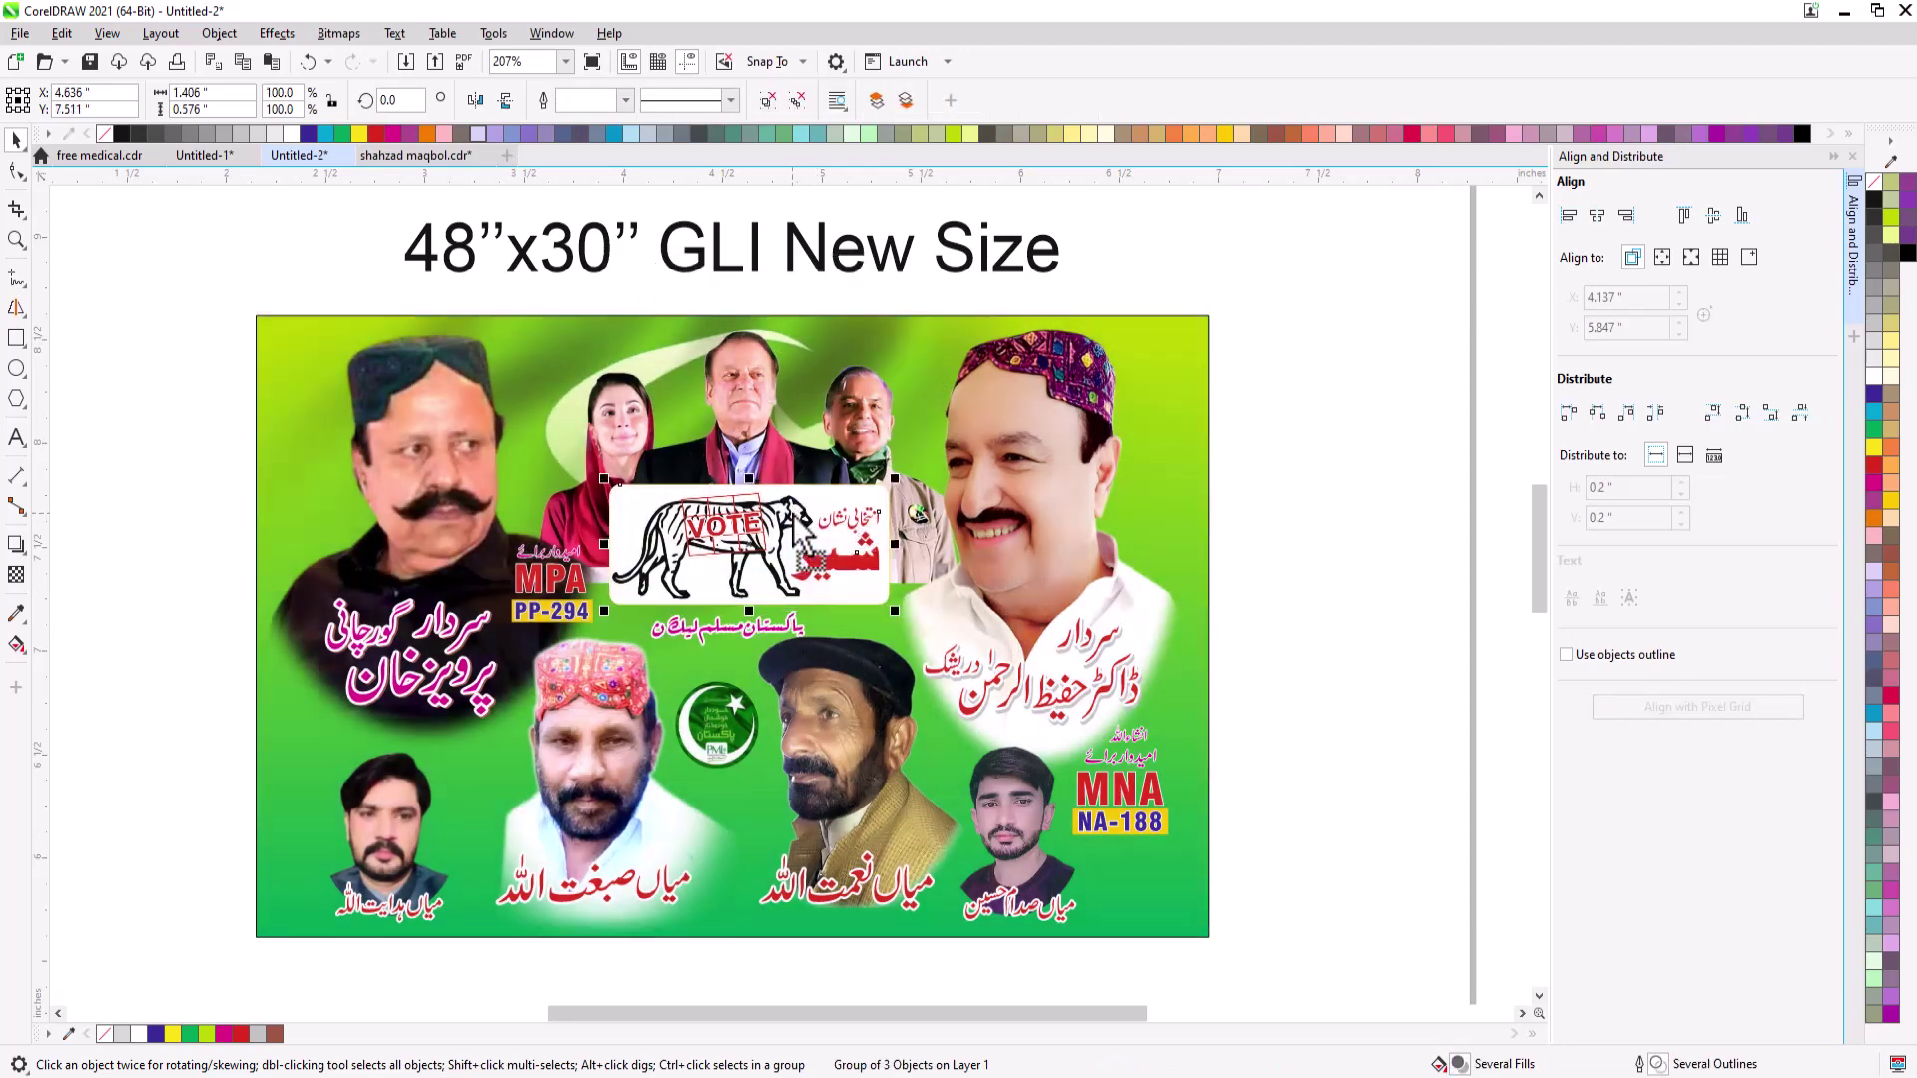
# - Enlarge the party slogan to about 0.83 by 0.16 inch and centre it horizontally on the tiger emblem
pyautogui.click(803, 620)
pyautogui.moveTo(818, 606); pyautogui.dragTo(849, 604)
pyautogui.keyDown('shift'); pyautogui.click(739, 589); pyautogui.keyUp('shift')
pyautogui.press('c')
# - Give the slogan a green C:100 M:0 Y:100 K:0 fill and outline, shift it slightly up and right, and enlarge it to about 0.837 by 0.164 inch
pyautogui.scroll(3, 752, 633)
pyautogui.click(836, 620)
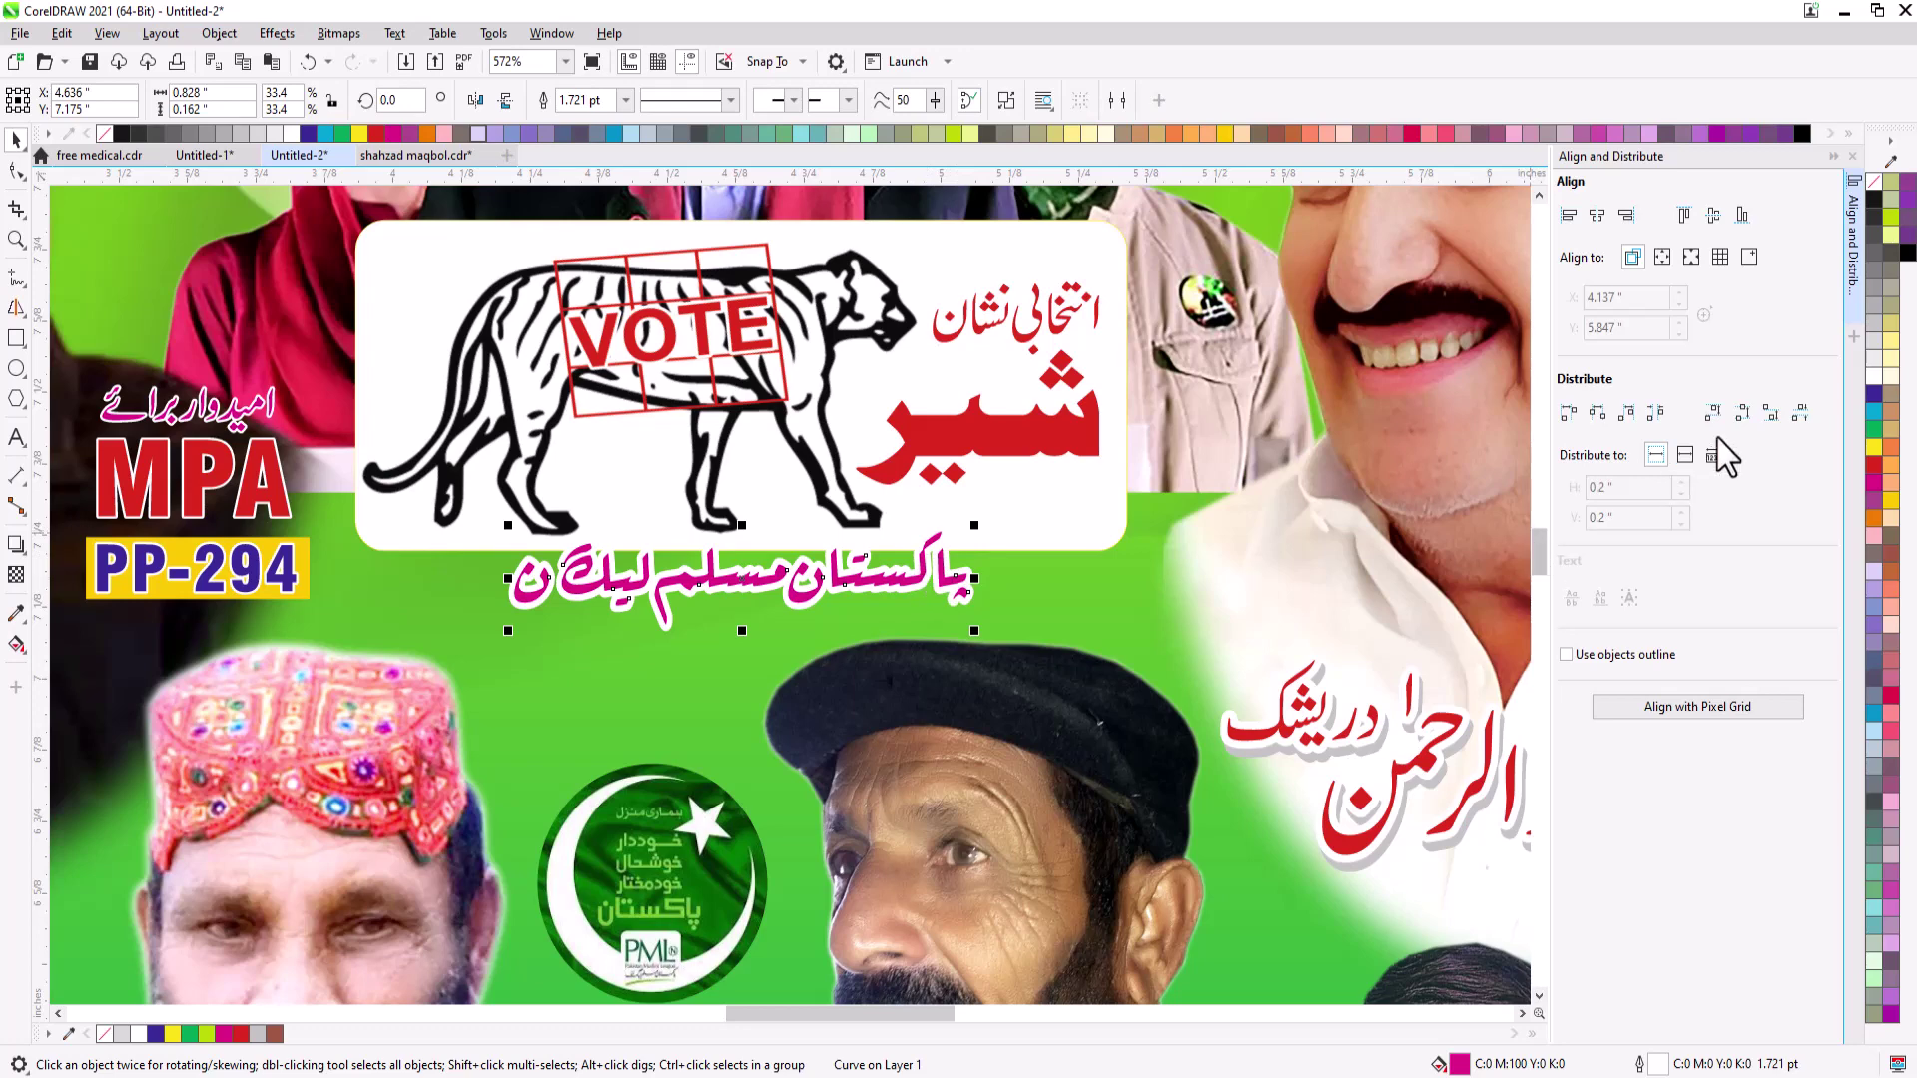
pyautogui.click(1874, 429)
pyautogui.rightClick(1874, 429)
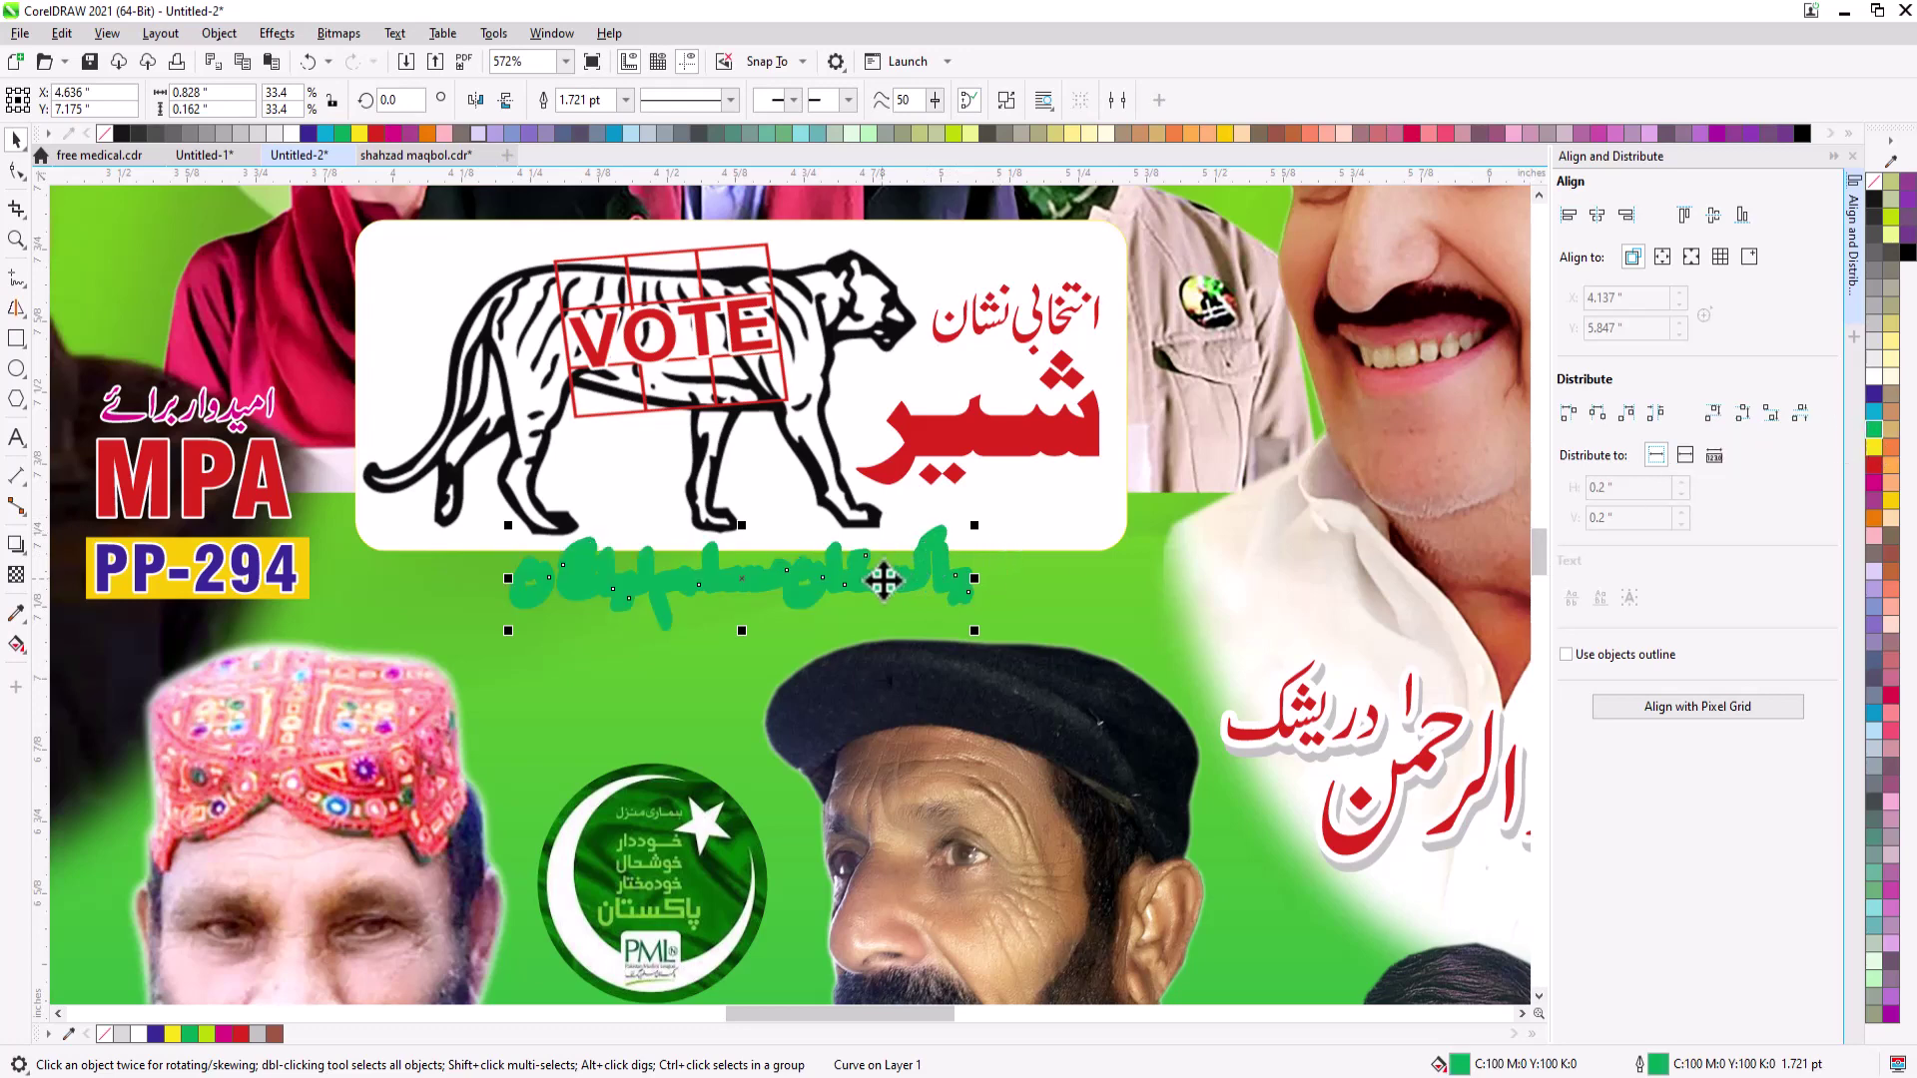
pyautogui.moveTo(884, 581); pyautogui.dragTo(906, 572)
pyautogui.moveTo(993, 517); pyautogui.dragTo(1001, 516)
pyautogui.press('F2')
pyautogui.moveTo(496, 454); pyautogui.dragTo(1173, 686)
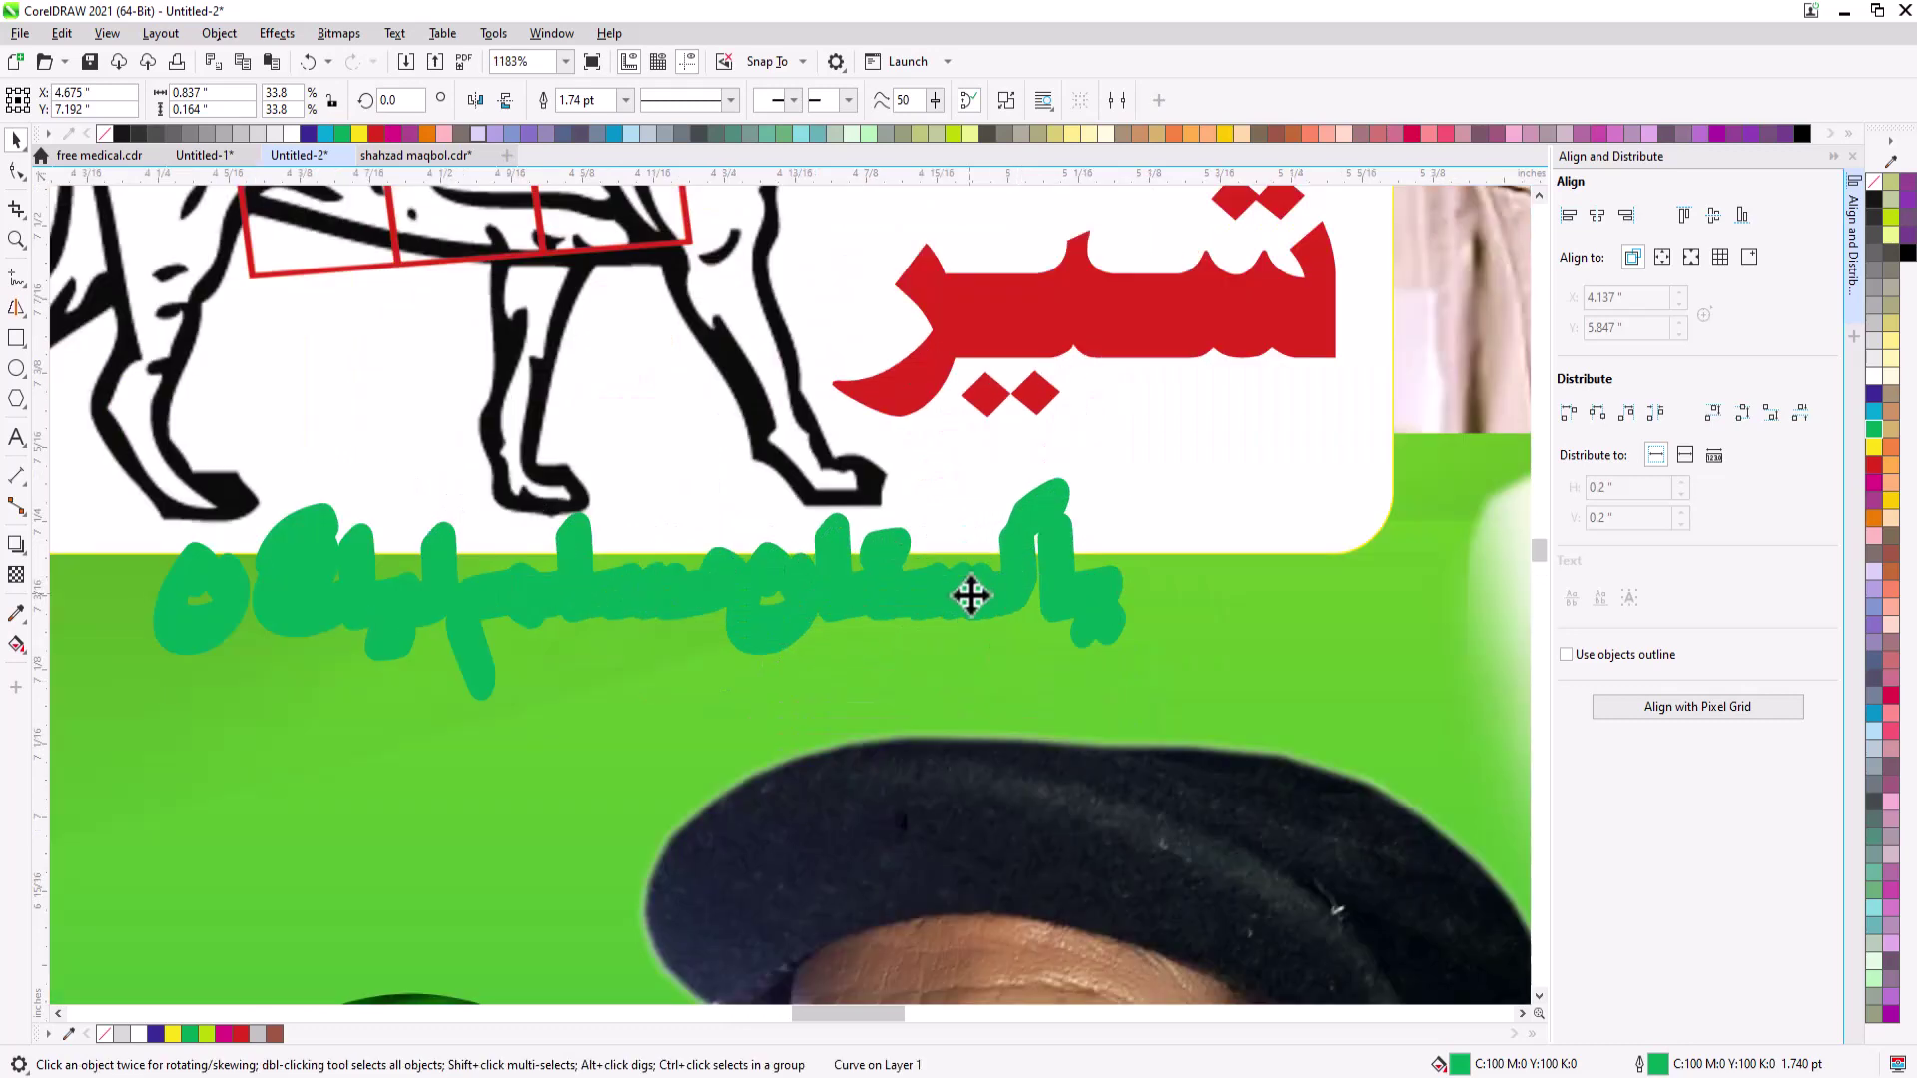
# - Recolour the slogan lime C:40 M:0 Y:100 K:0, and add a magenta front copy with a white outline slightly up and left
pyautogui.click(971, 596)
pyautogui.click(1906, 236)
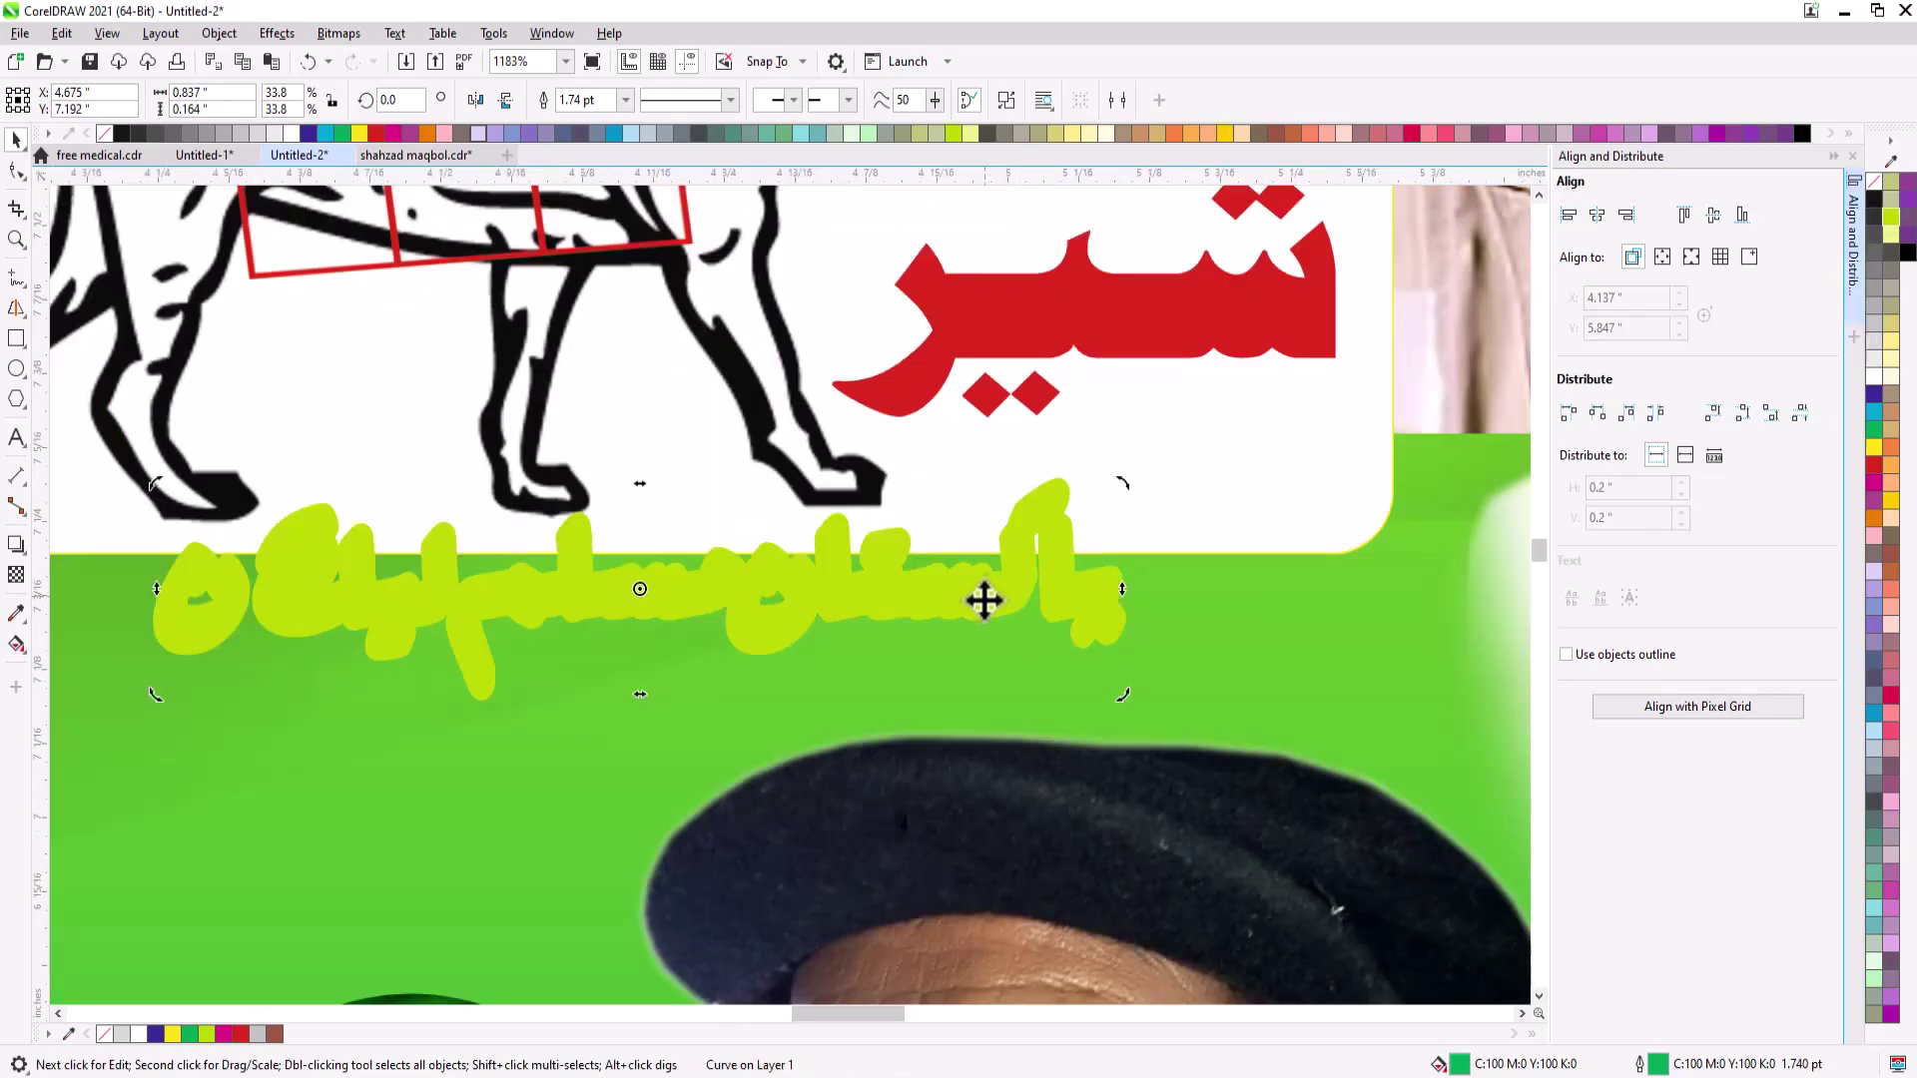
pyautogui.click(985, 600)
pyautogui.click(1875, 463)
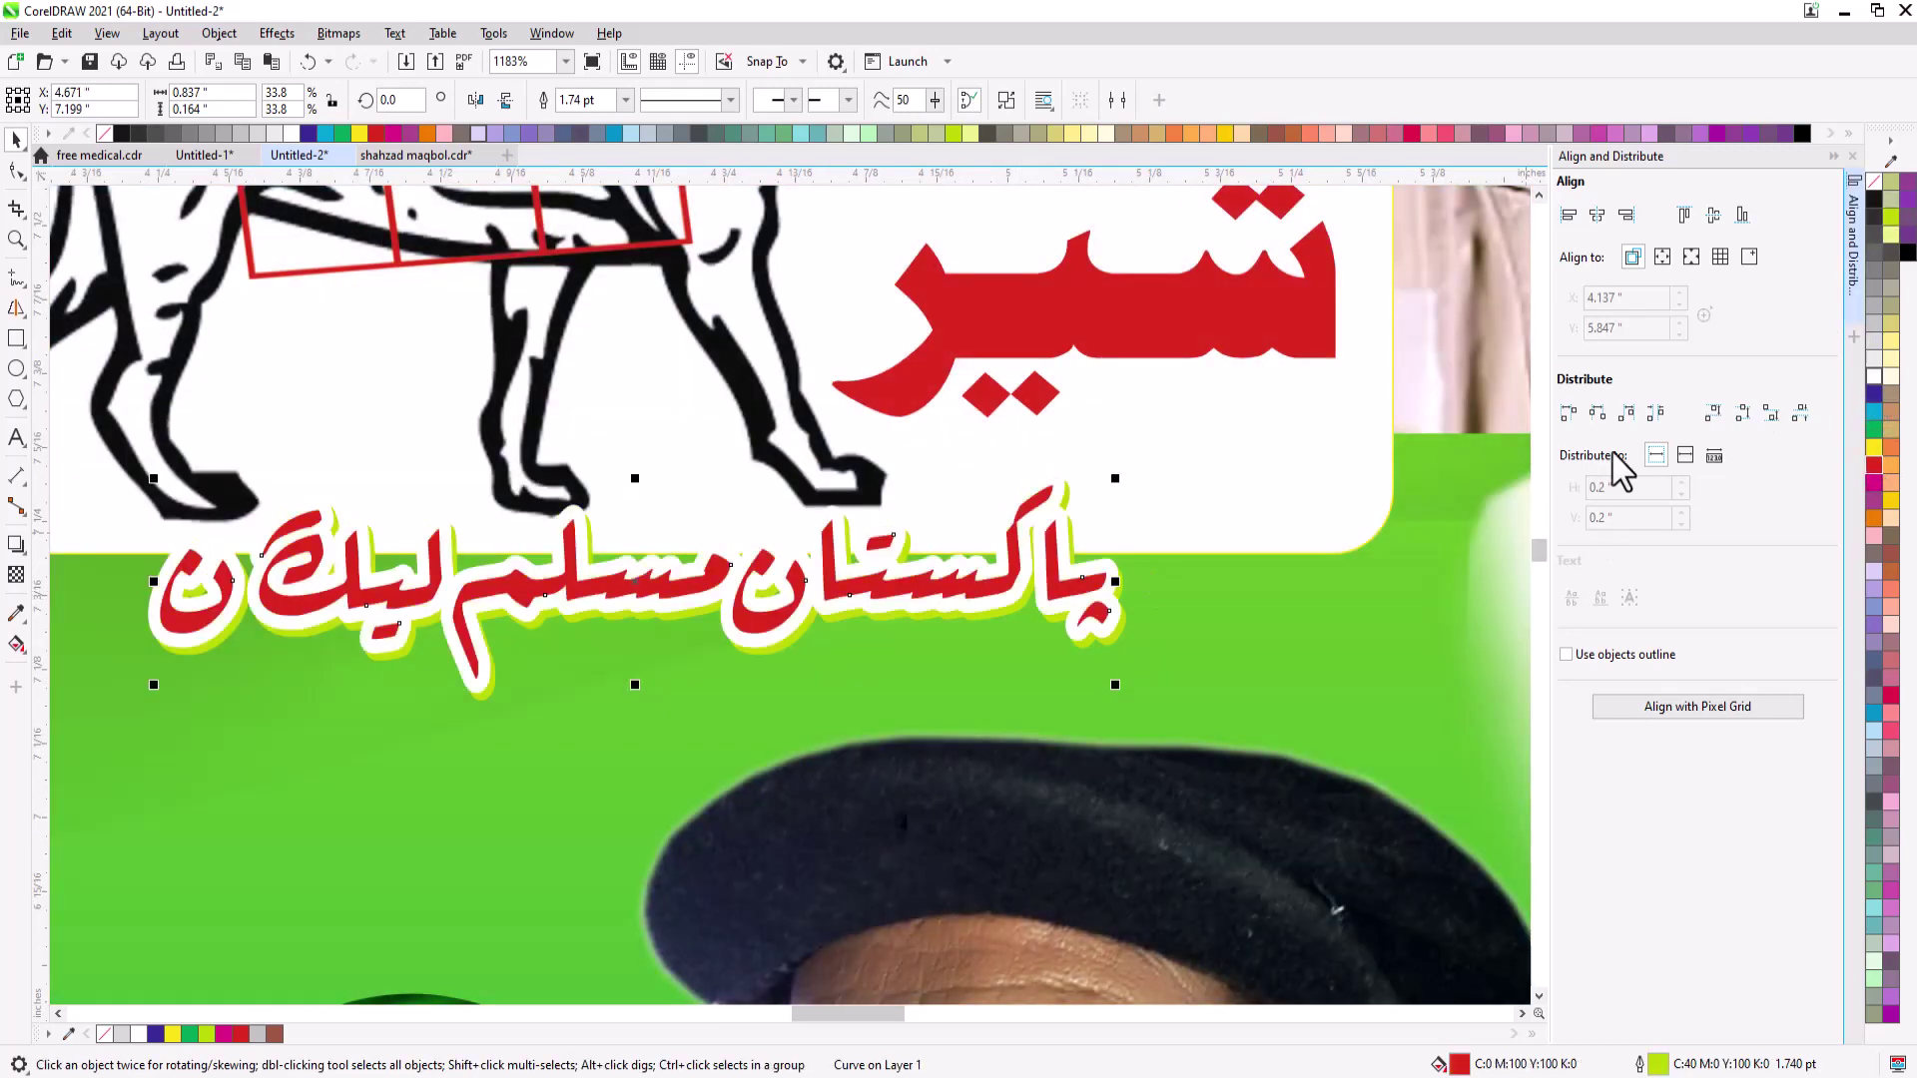
pyautogui.click(1873, 394)
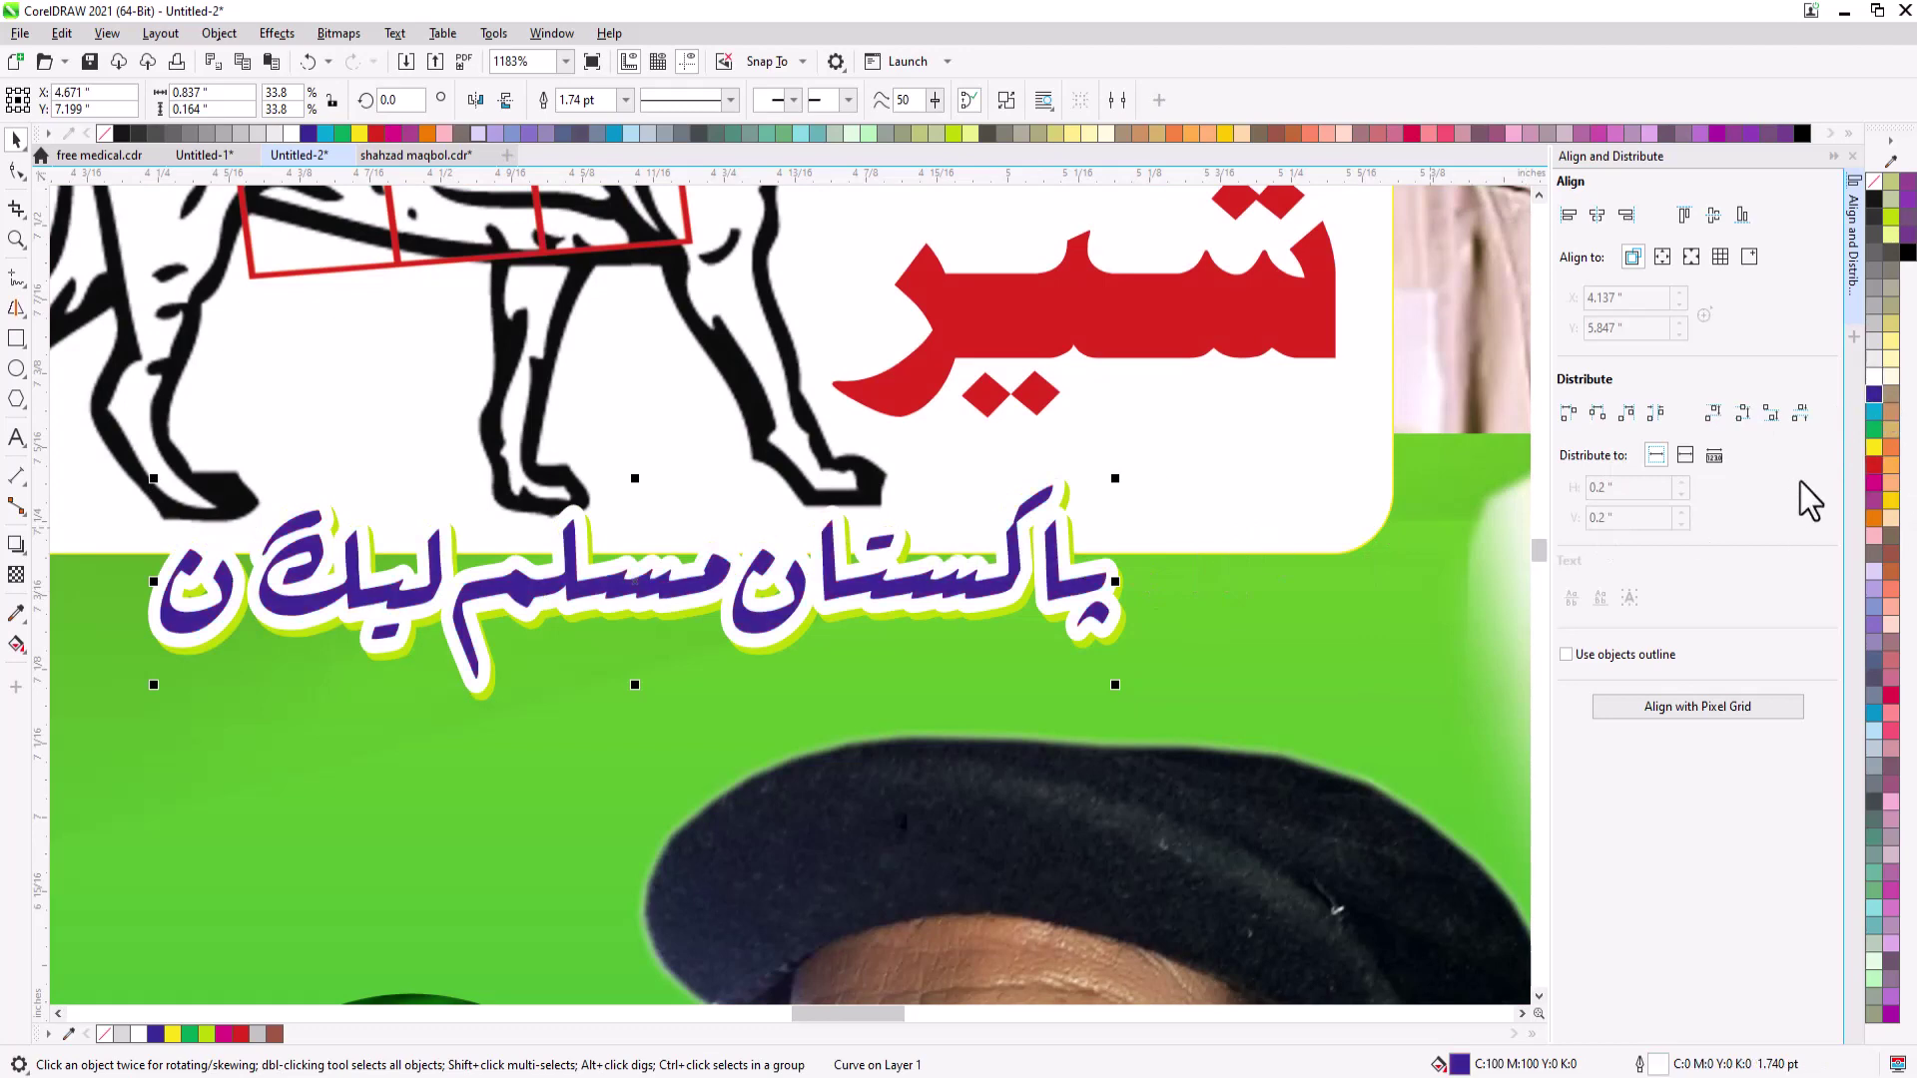
pyautogui.click(1874, 484)
pyautogui.scroll(-2, 836, 512)
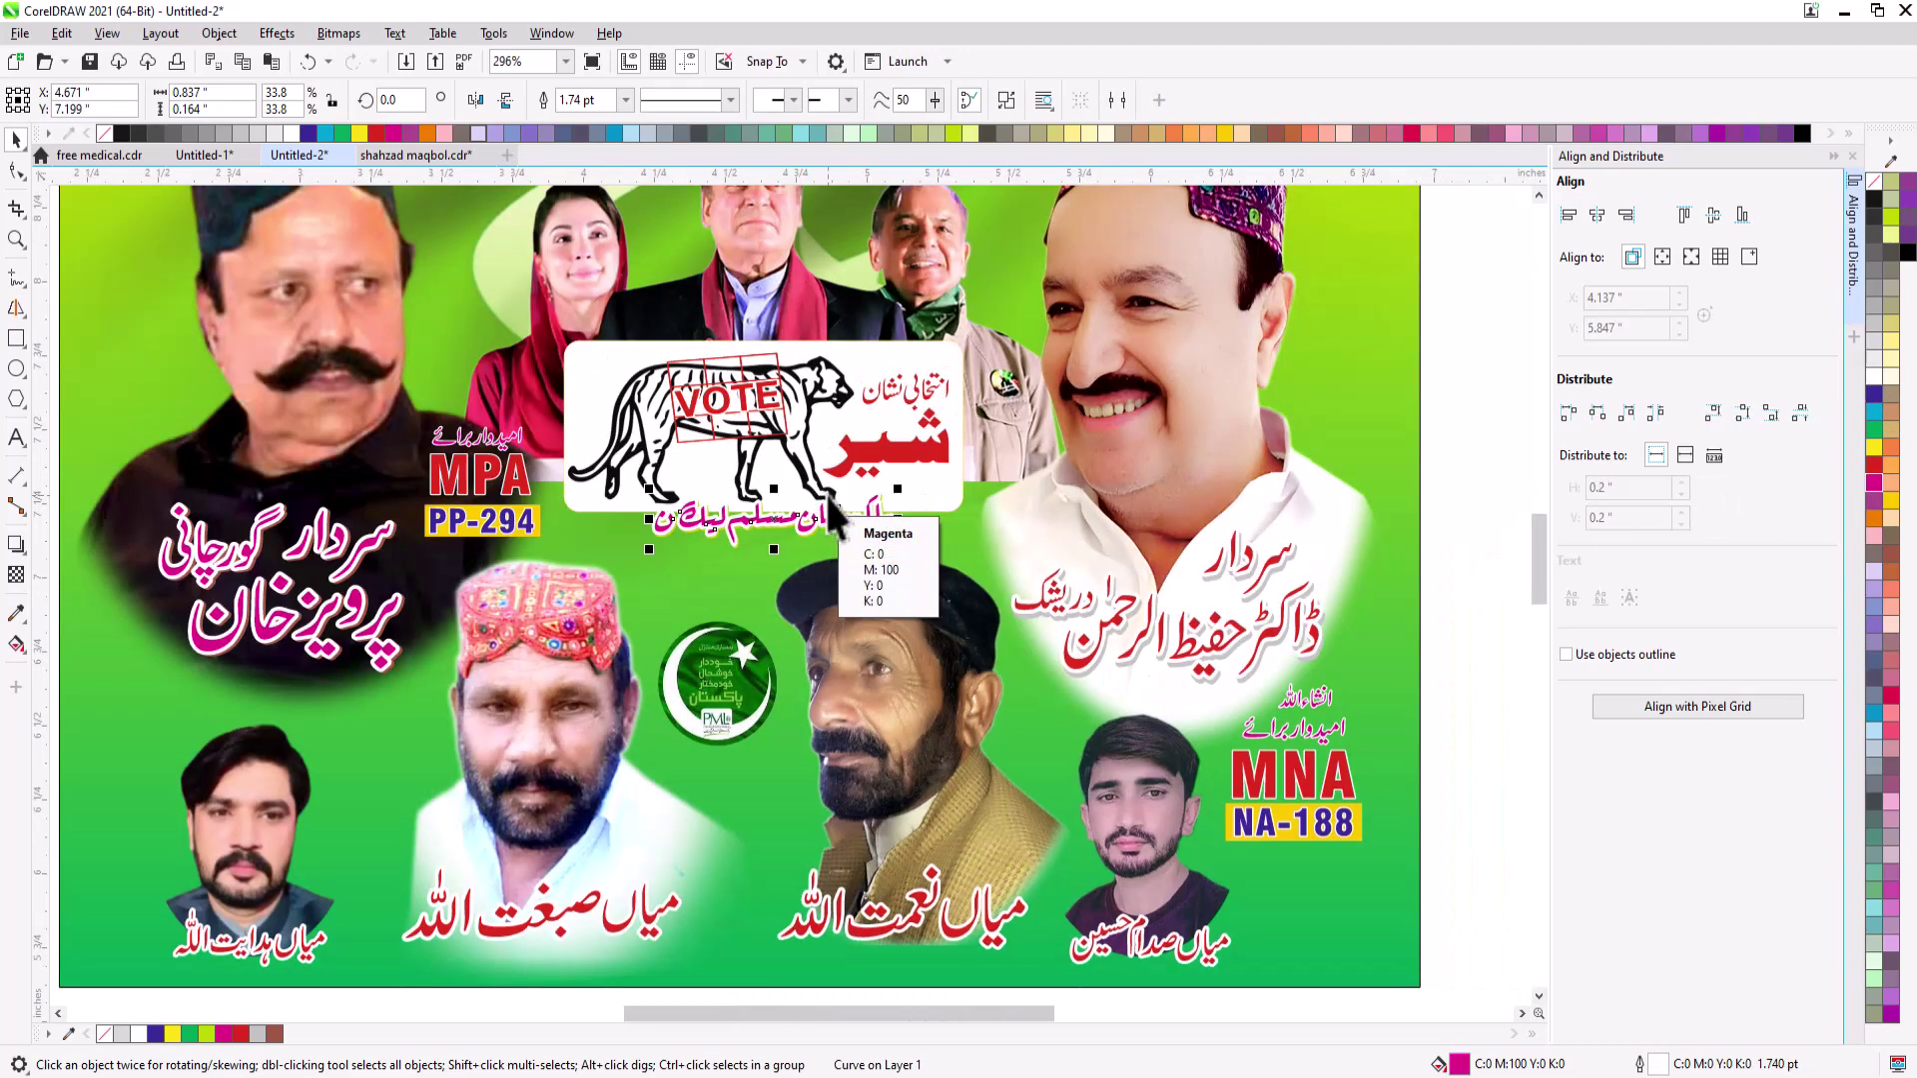
# - Remove the black hairline outline from the gradient-filled panel
pyautogui.click(1437, 477)
pyautogui.press('F4')
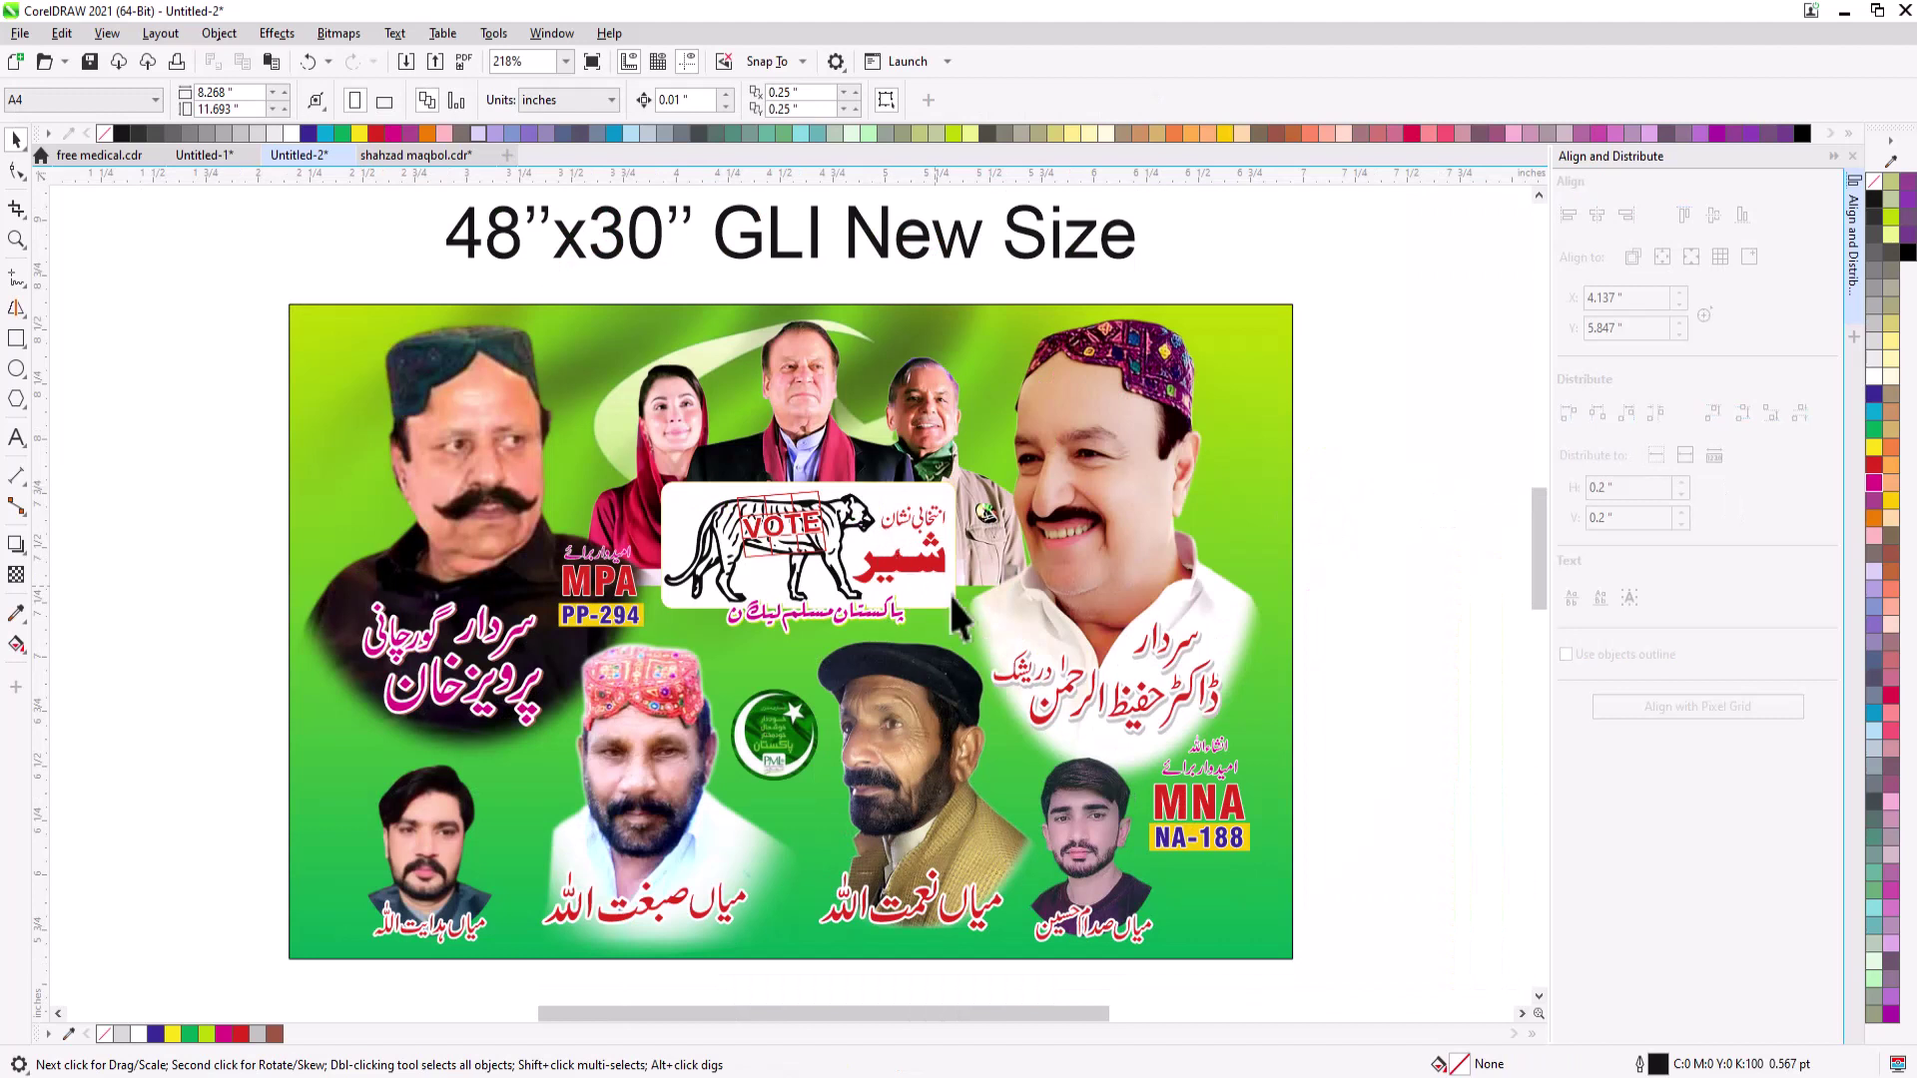
pyautogui.click(1262, 399)
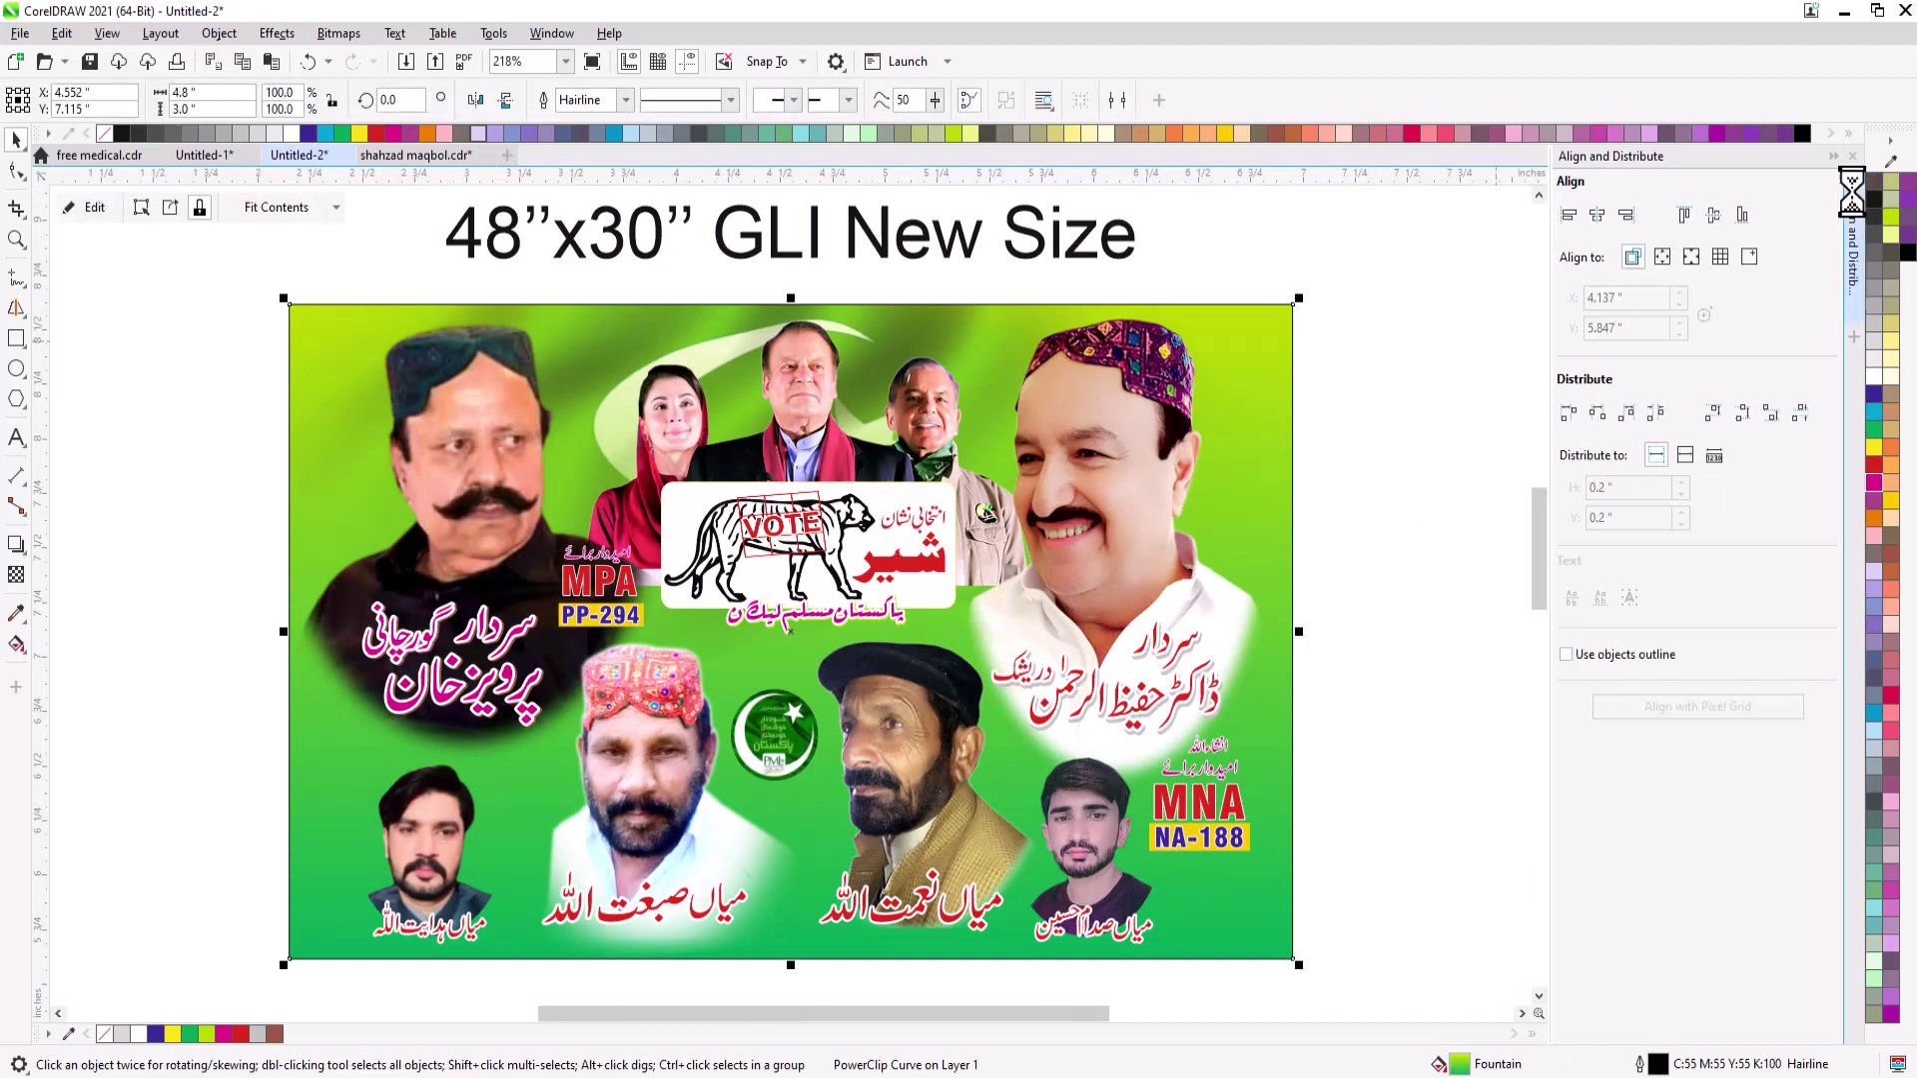
pyautogui.click(1353, 320)
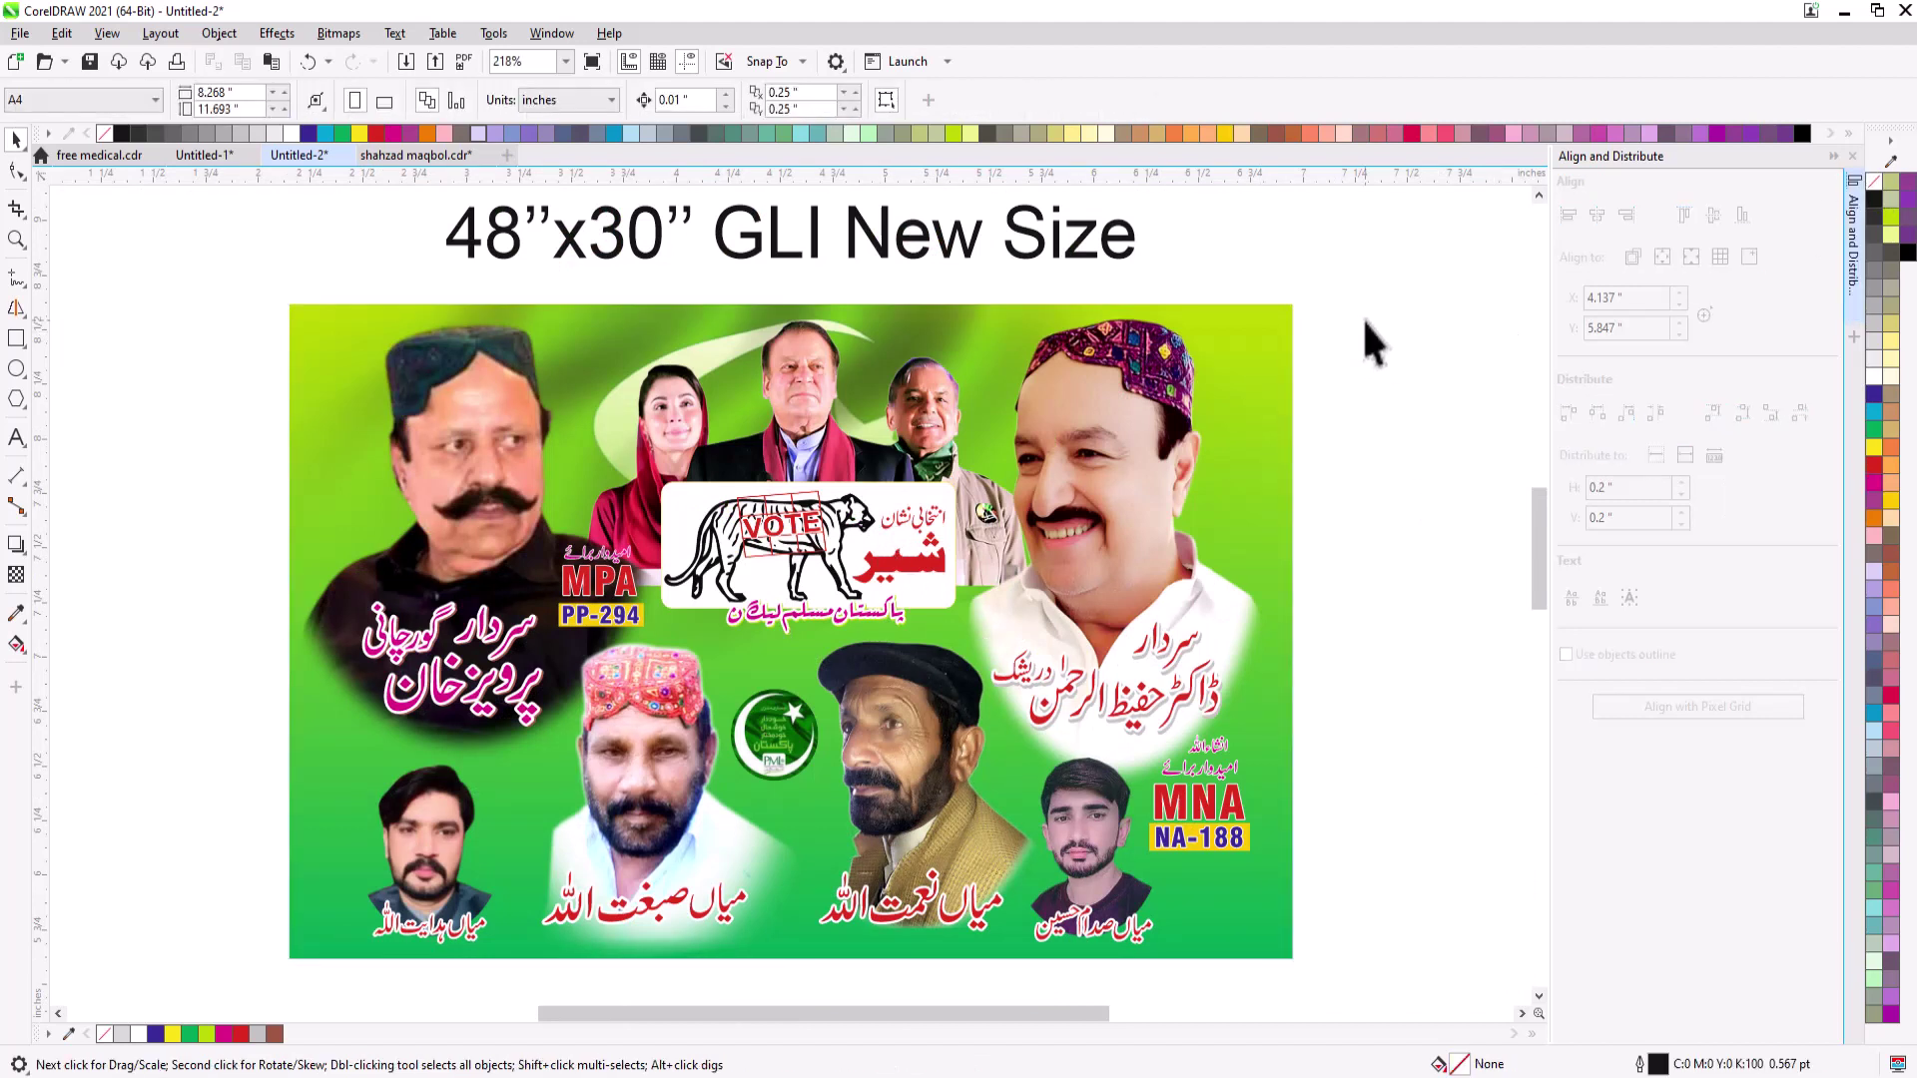